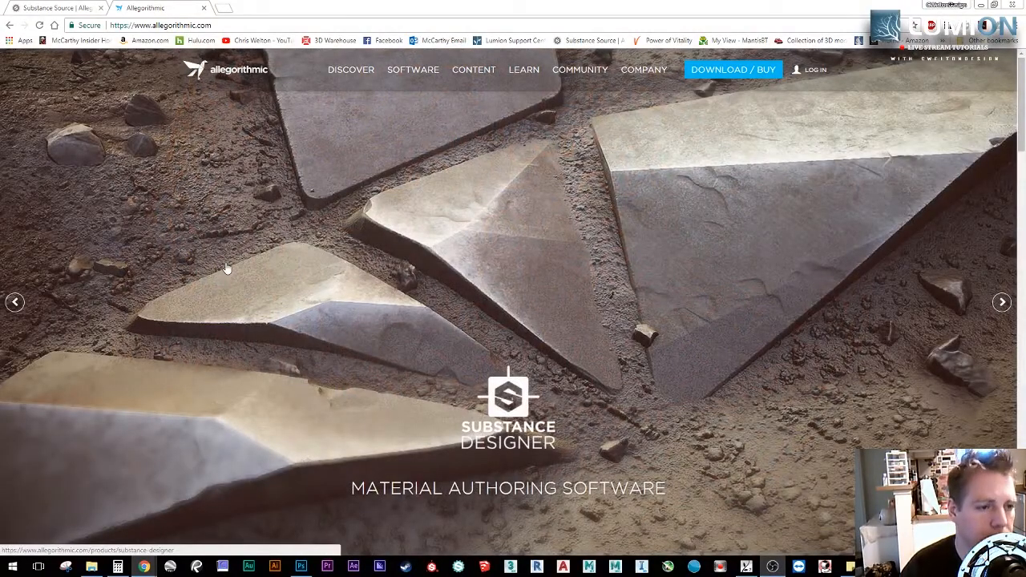
Step: Switch from the Allegorithmic homepage to Substance Source and browse its featured assets
scroll(223, 289, "down", 3)
scroll(225, 297, "up", 2)
scroll(225, 292, "up", 2)
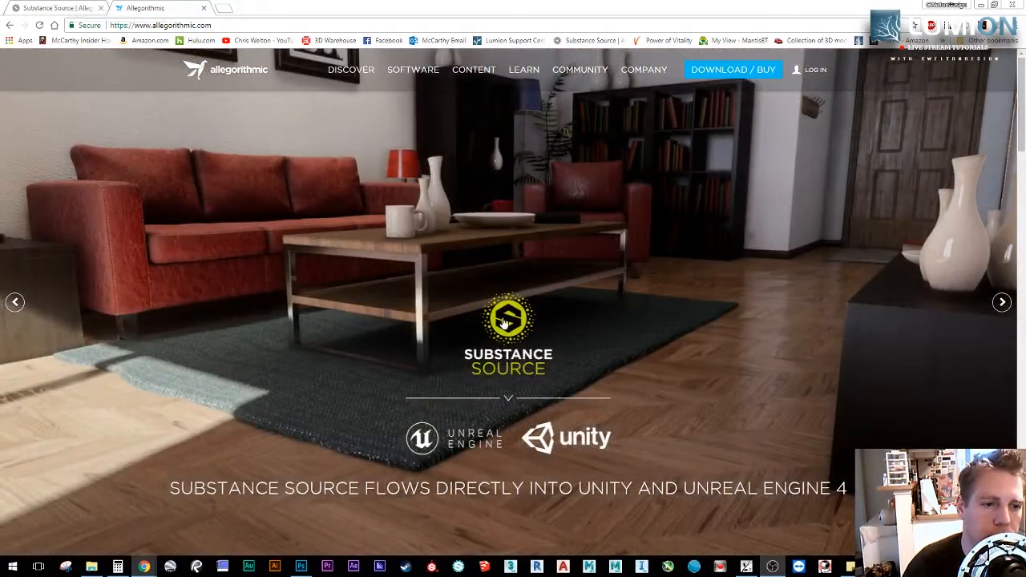
left_click(4, 6)
scroll(411, 252, "down", 3)
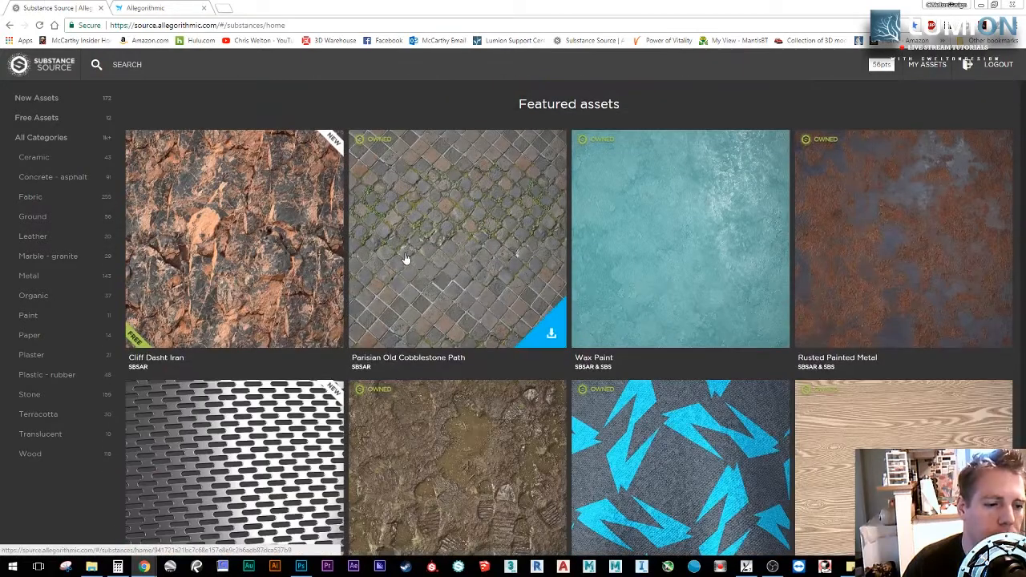
scroll(405, 259, "down", 2)
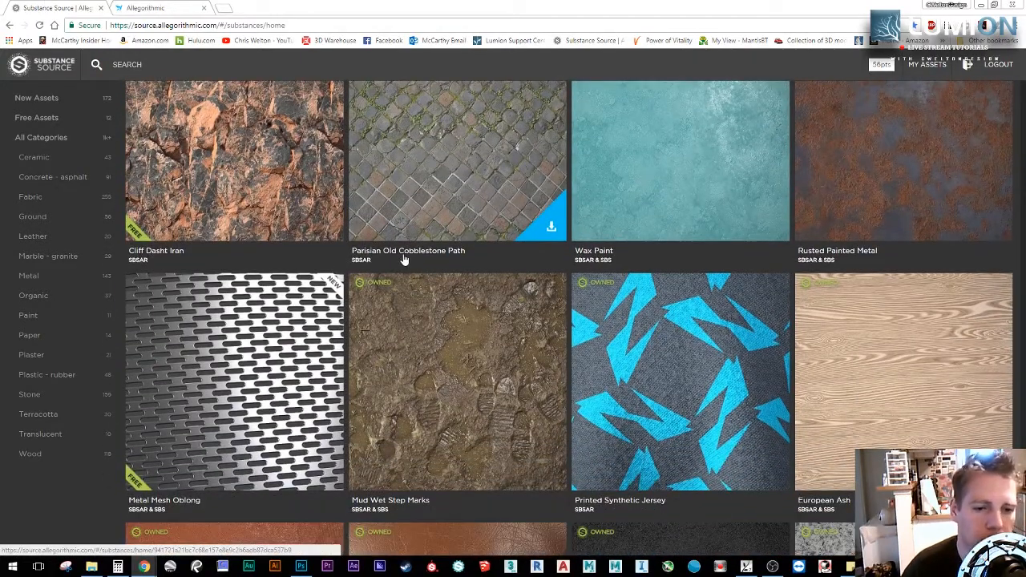
scroll(404, 259, "down", 3)
scroll(347, 367, "up", 5)
scroll(347, 367, "up", 2)
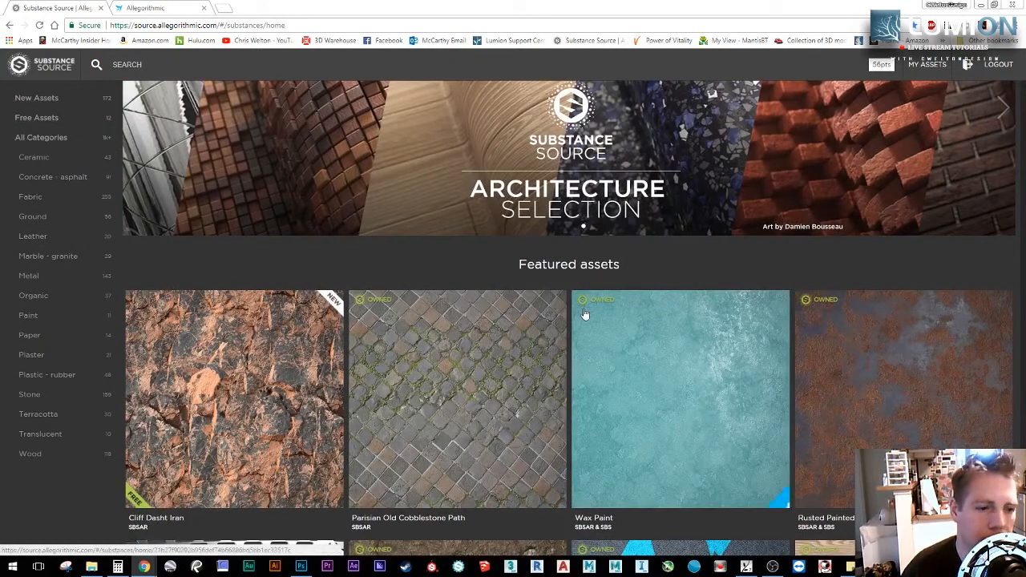
scroll(690, 352, "down", 4)
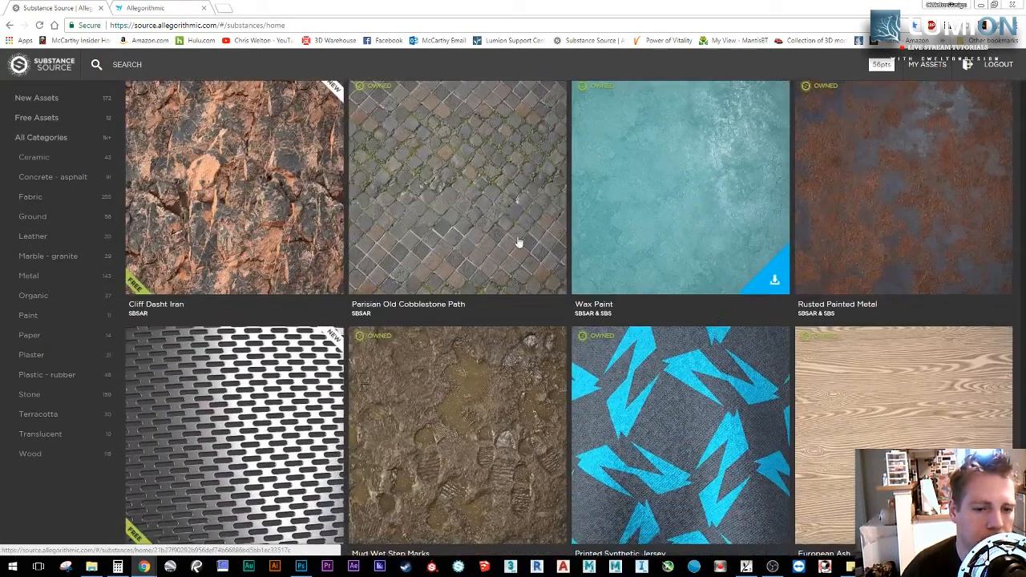
Step: Show the New Assets in the Substance Source library and browse the newly added materials
left_click(72, 99)
scroll(692, 237, "down", 3)
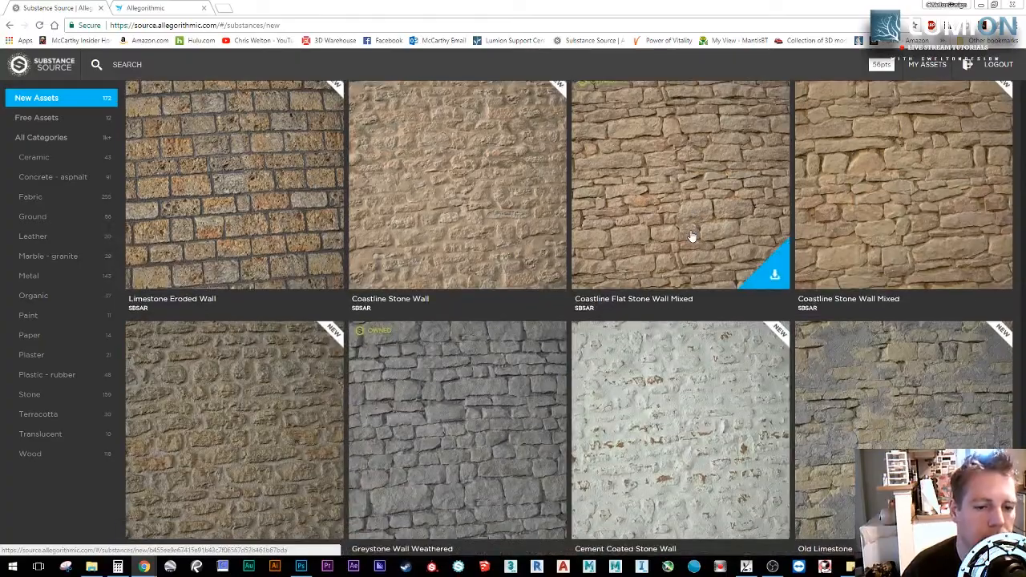
scroll(692, 229, "down", 3)
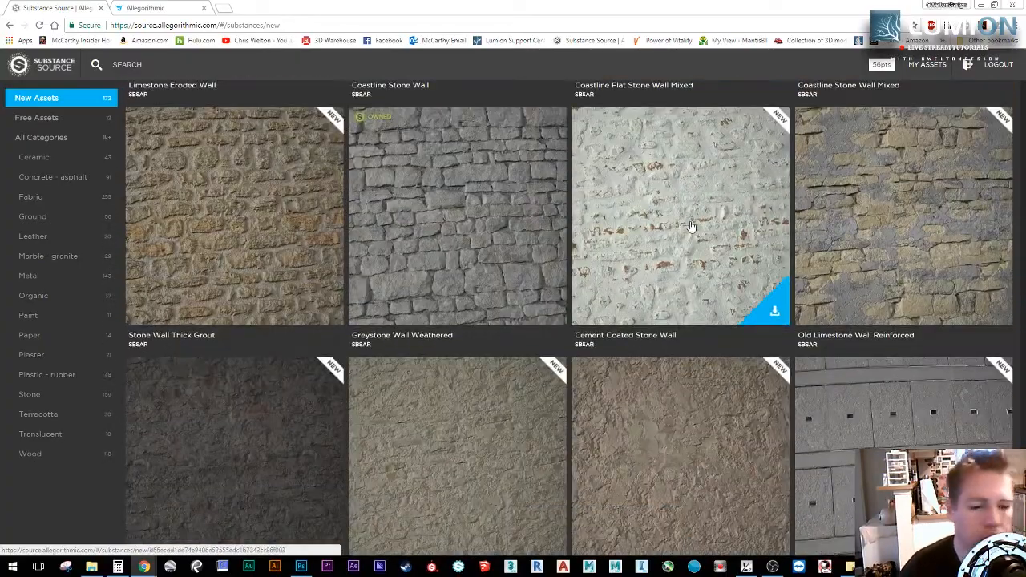
scroll(692, 227, "down", 10)
scroll(692, 227, "down", 12)
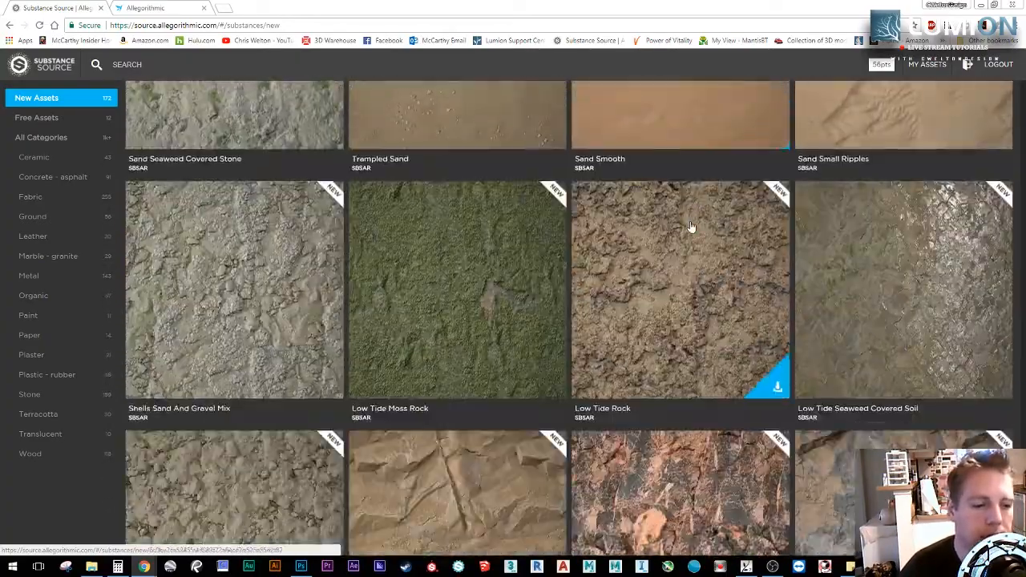
scroll(692, 228, "down", 10)
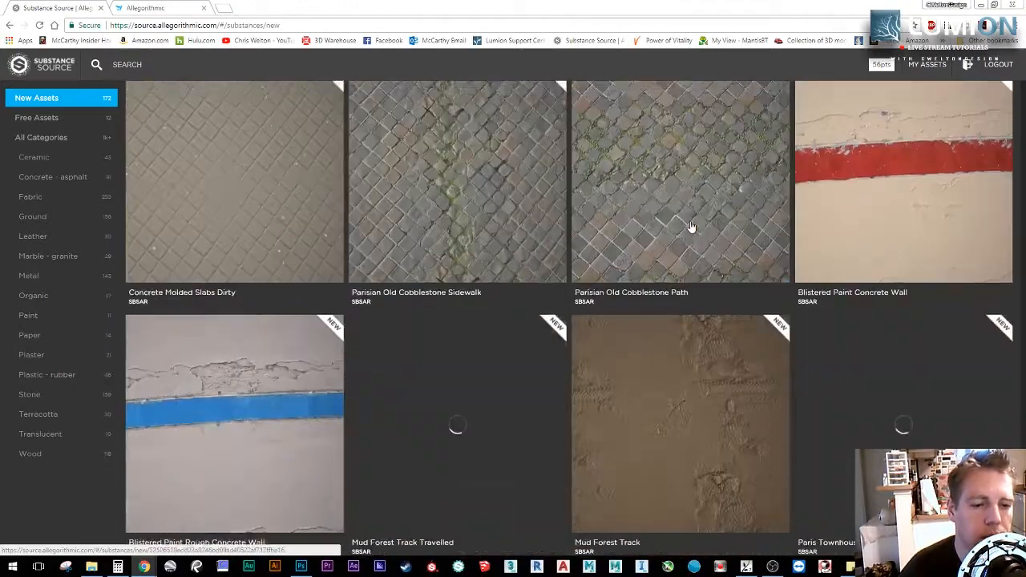
Step: Open the Mud Forest Track Travelled material and go through its texture map and preset previews
scroll(711, 244, "up", 3)
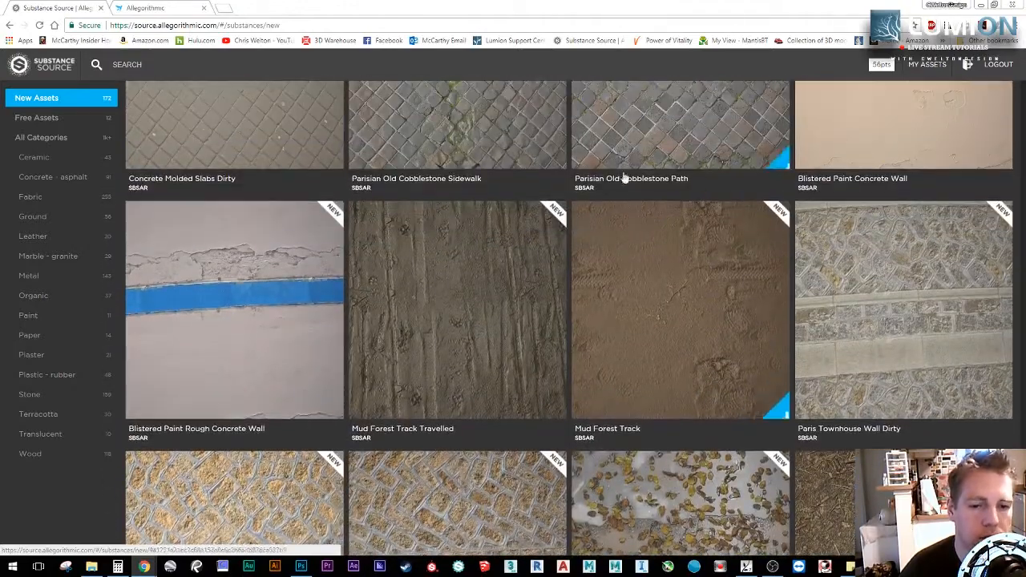
left_click(463, 275)
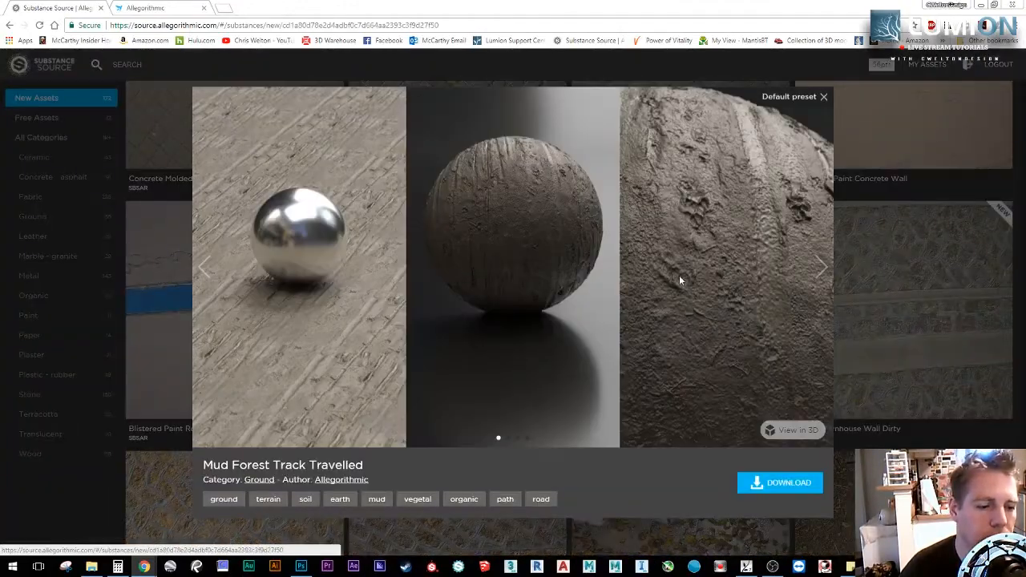
left_click(819, 268)
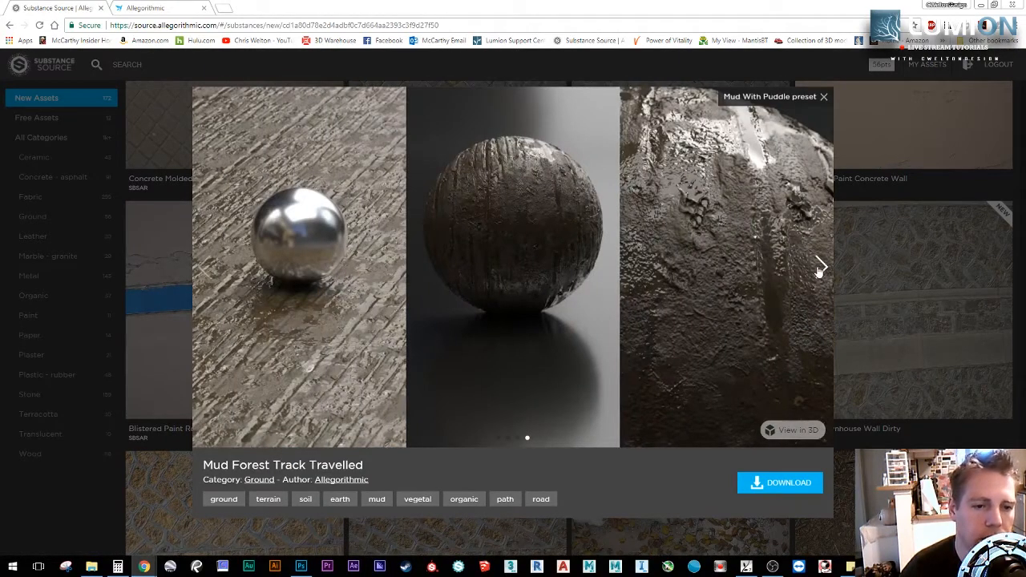
left_click(819, 268)
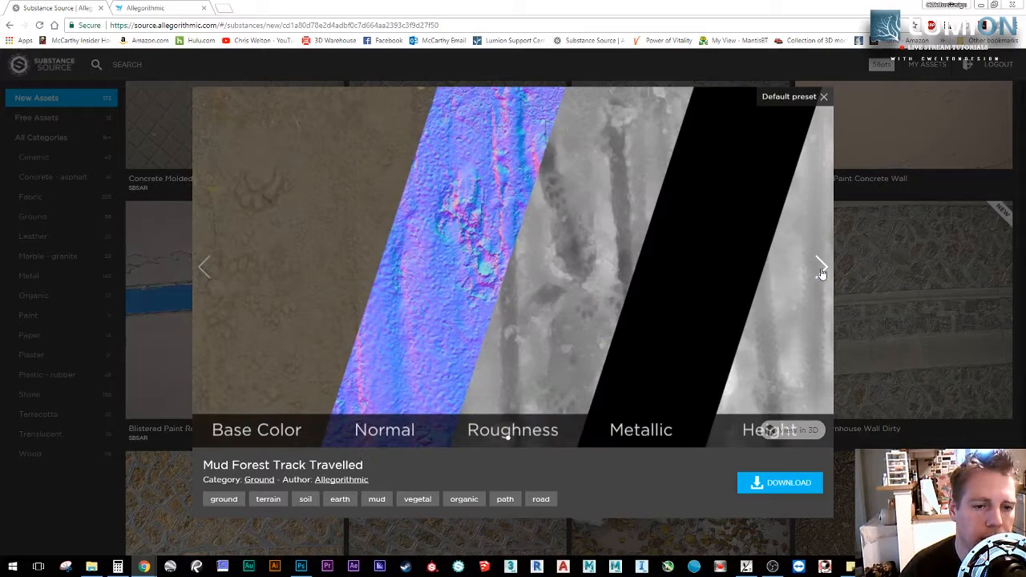
left_click(822, 269)
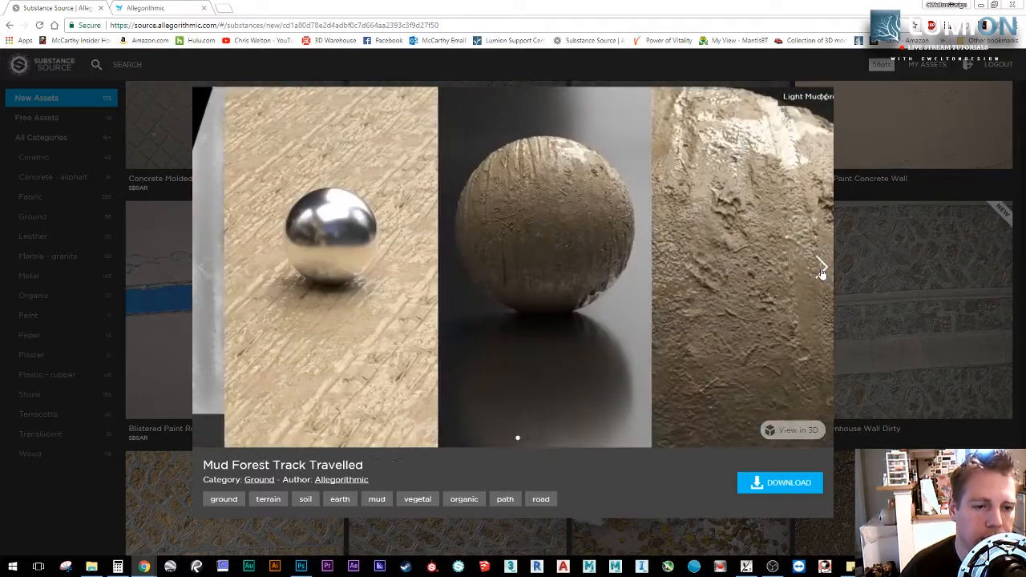
left_click(822, 269)
Step: View Mud Forest Track Travelled in 3D, inspect its surface relief from several angles and distances, and close the material
left_click(808, 437)
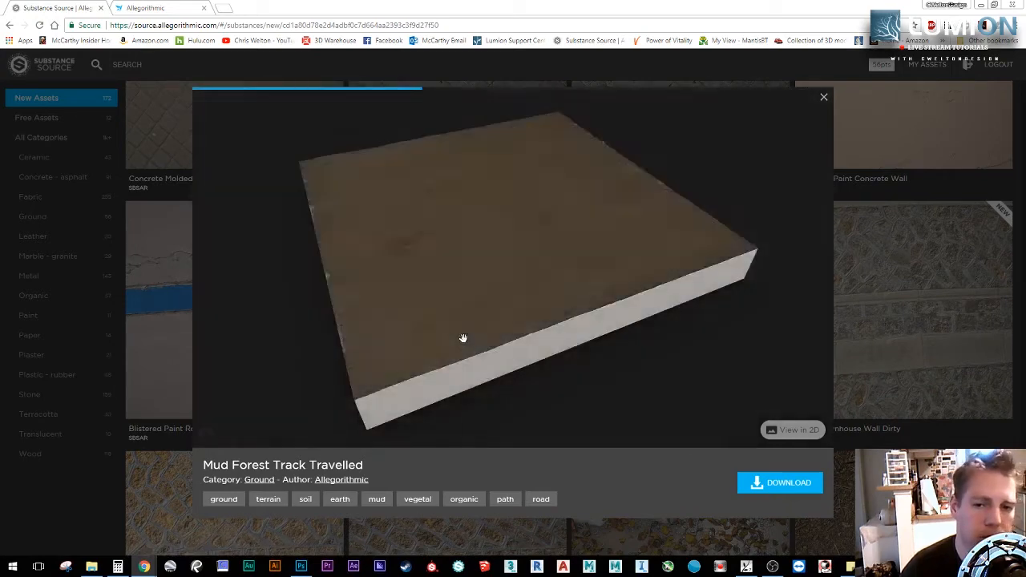
left_click_drag(403, 282, 553, 271)
scroll(553, 271, "up", 5)
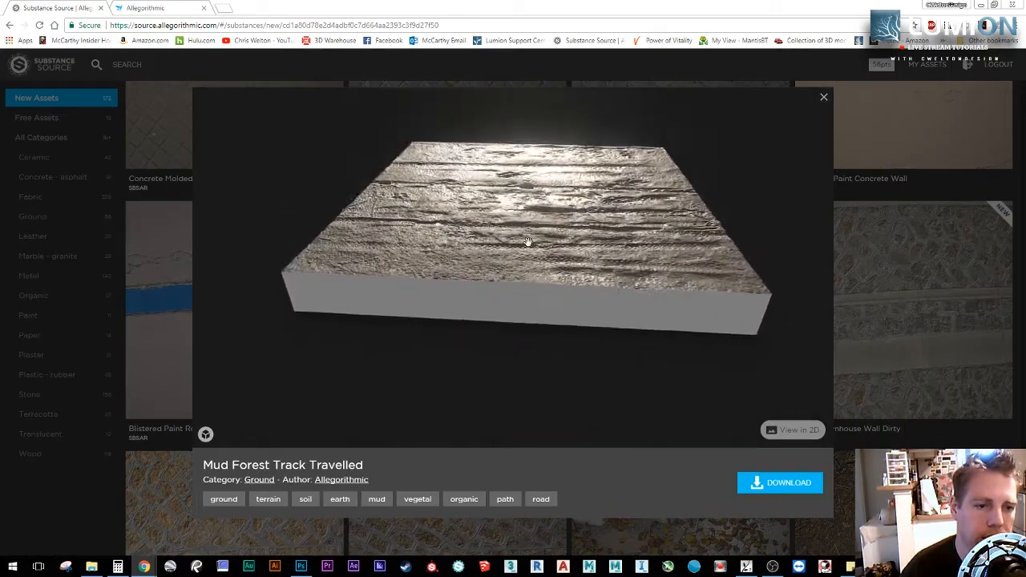
left_click_drag(507, 245, 531, 282)
scroll(486, 287, "down", 4)
scroll(517, 274, "up", 5)
scroll(511, 240, "down", 5)
left_click_drag(542, 260, 532, 248)
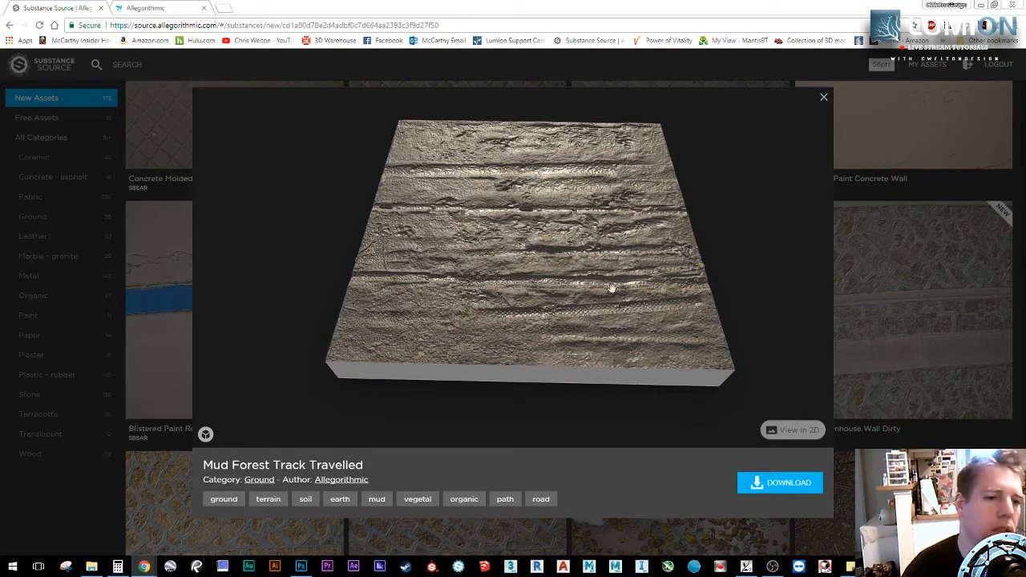
mouse_move(612, 288)
left_mouse_down()
mouse_move(540, 264)
mouse_move(577, 284)
mouse_move(619, 282)
mouse_move(603, 269)
left_mouse_up()
scroll(561, 250, "up", 5)
left_click_drag(547, 250, 524, 259)
scroll(506, 292, "down", 5)
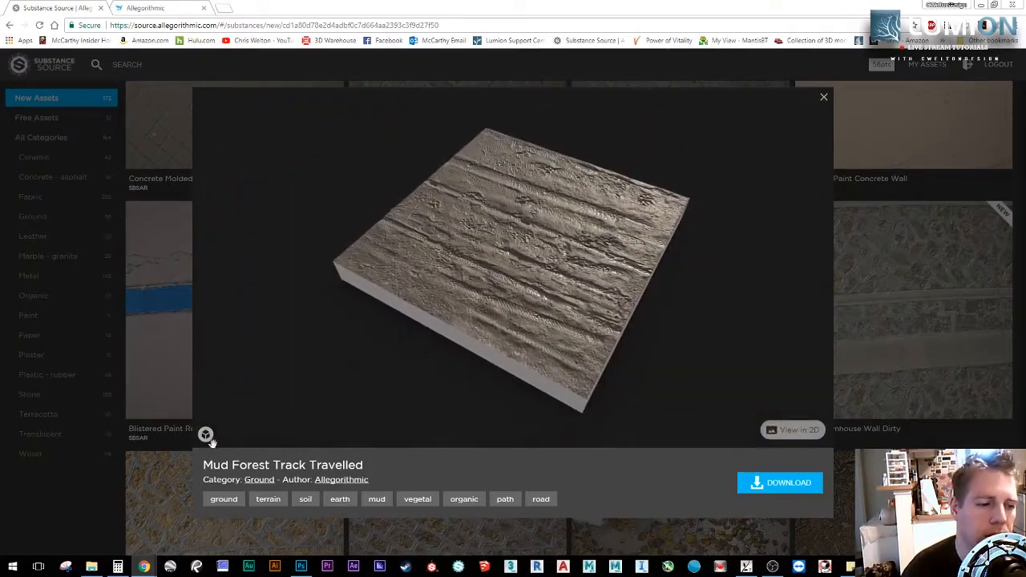
left_click_drag(532, 309, 552, 294)
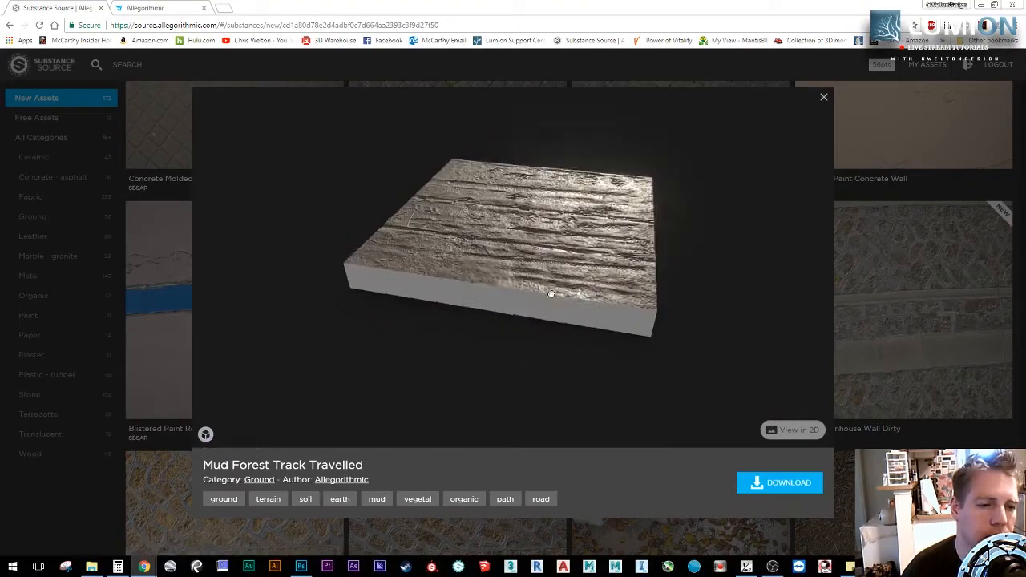
scroll(552, 295, "up", 3)
left_click(901, 268)
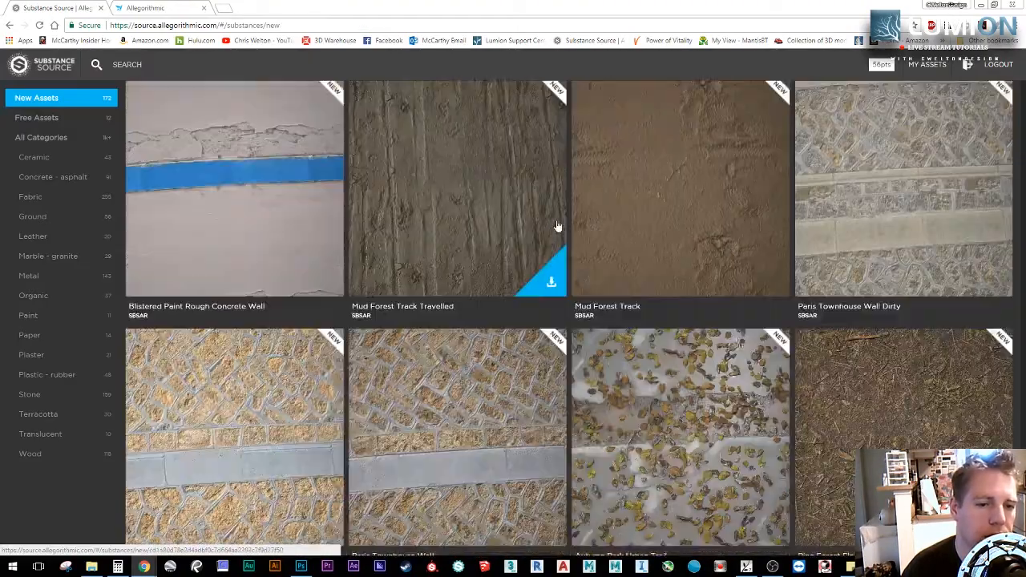
Step: Filter the library to the Metal category and browse its materials
scroll(558, 227, "down", 5)
scroll(492, 184, "down", 1)
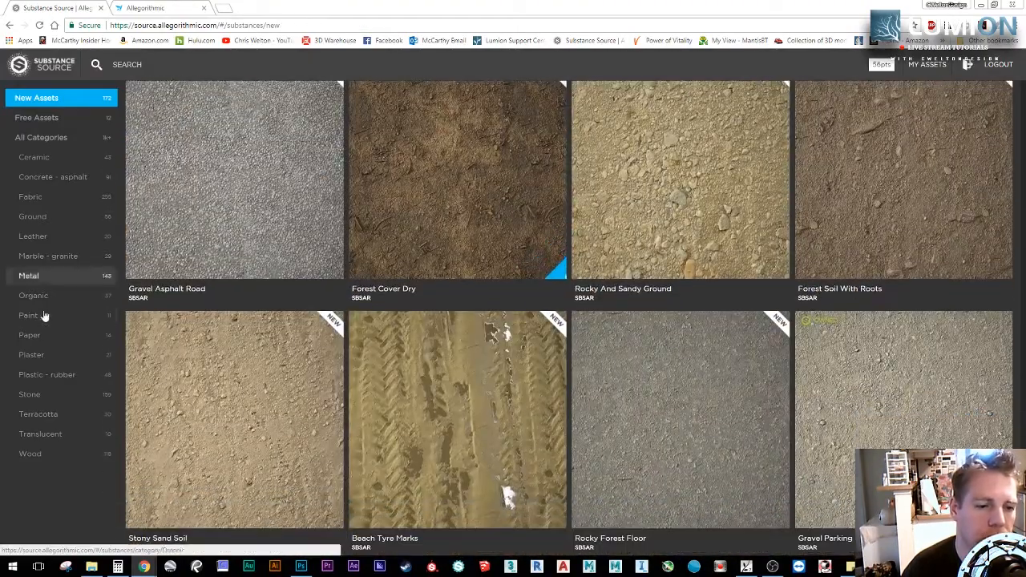
left_click(69, 276)
scroll(504, 263, "down", 3)
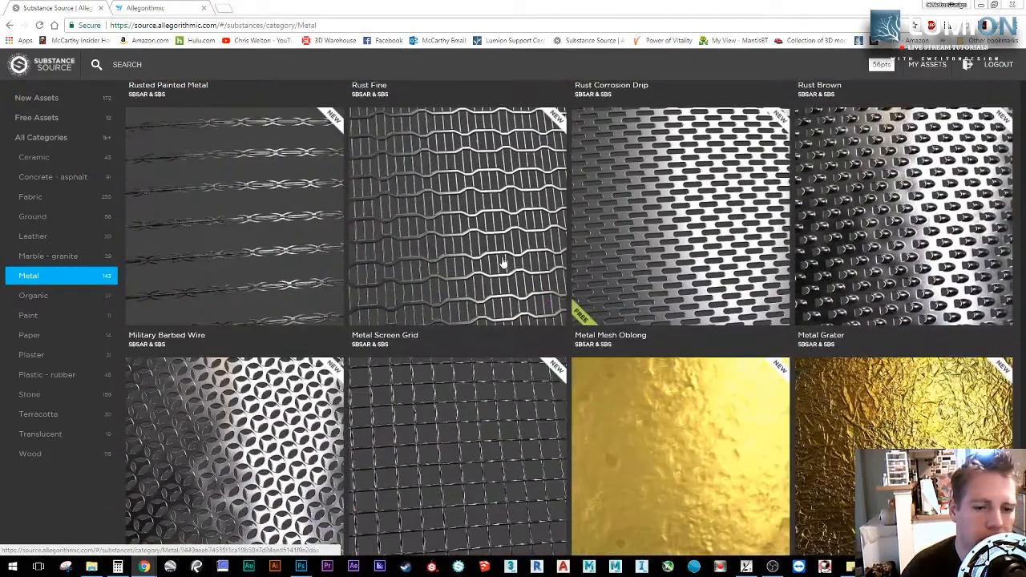
scroll(504, 263, "up", 6)
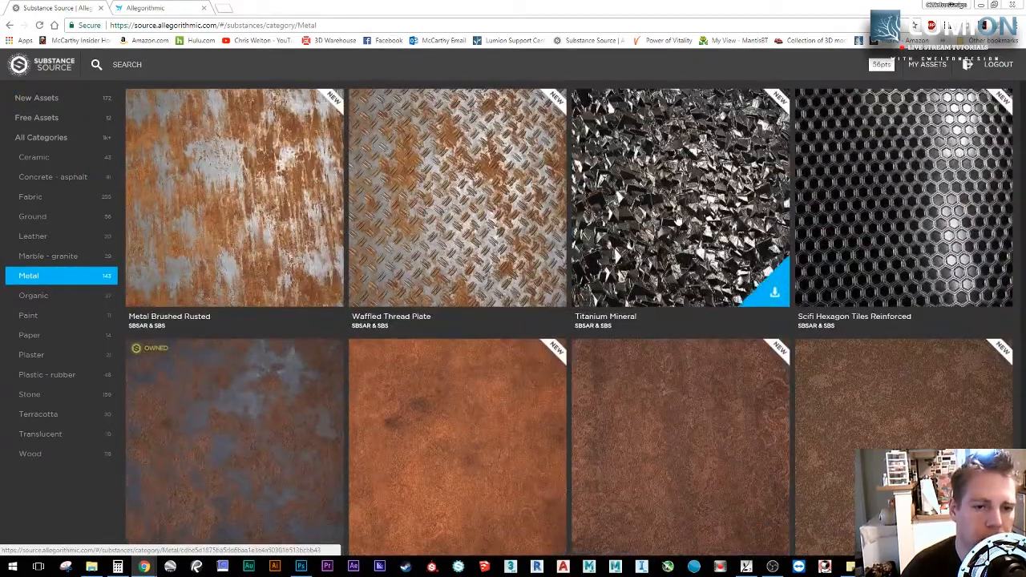
Step: Open the Titanium Mineral material, examine it from different angles in 3D, and close it
left_click(675, 217)
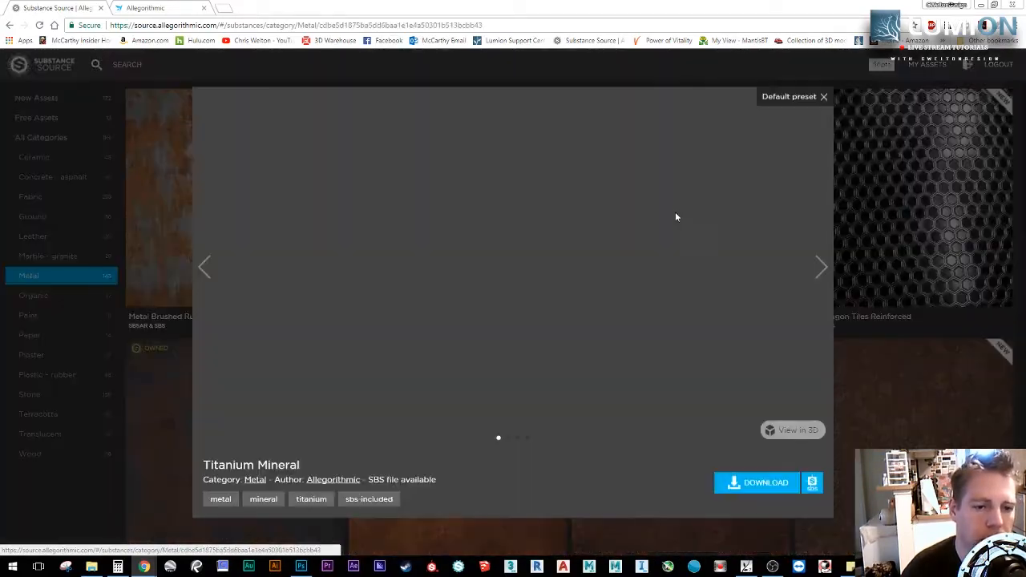
left_click(791, 432)
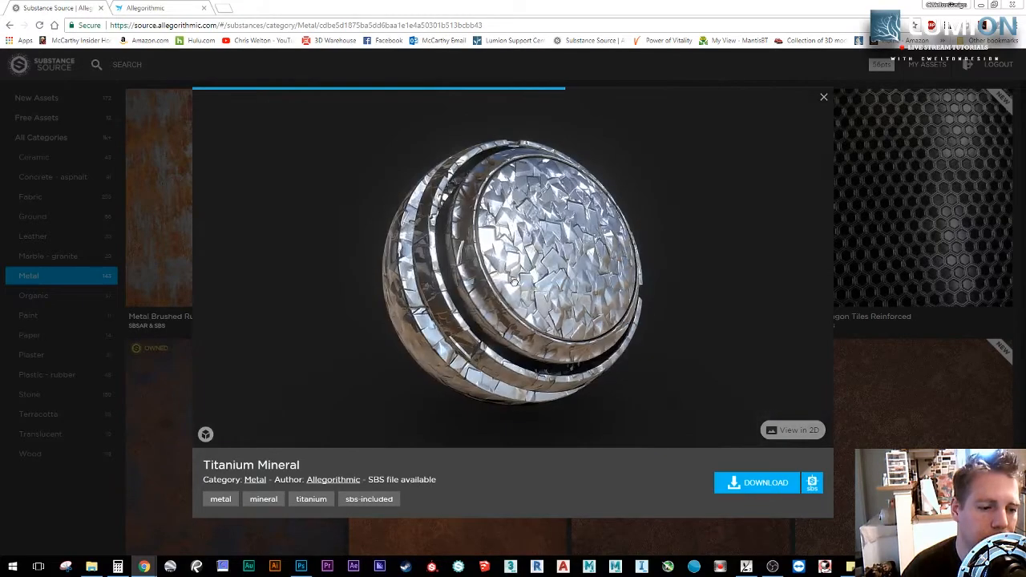
left_click_drag(483, 285, 711, 247)
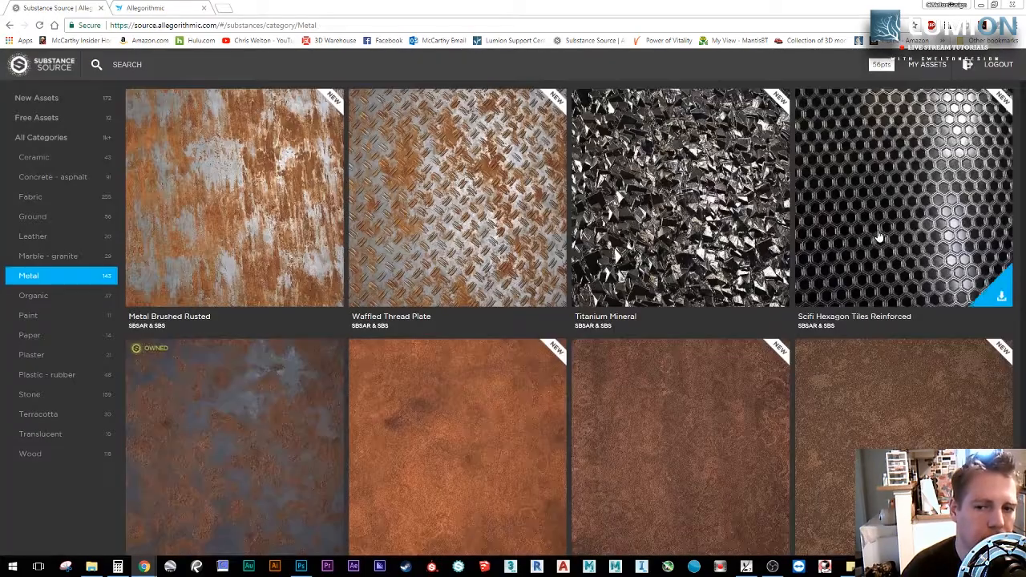
left_click(880, 231)
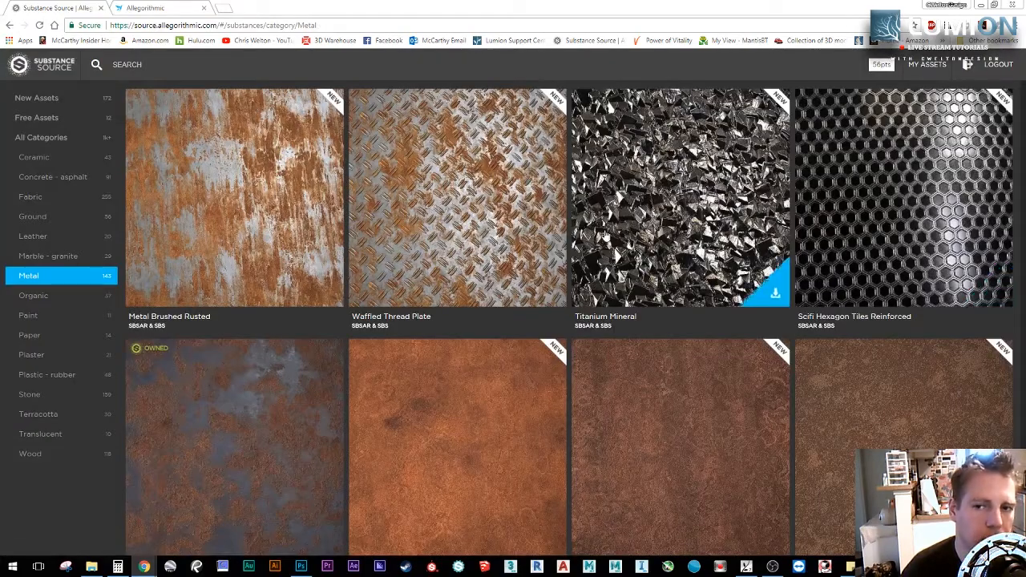
Step: Open the Antique Bronze Darkened material from further down the Metal category
scroll(449, 225, "down", 5)
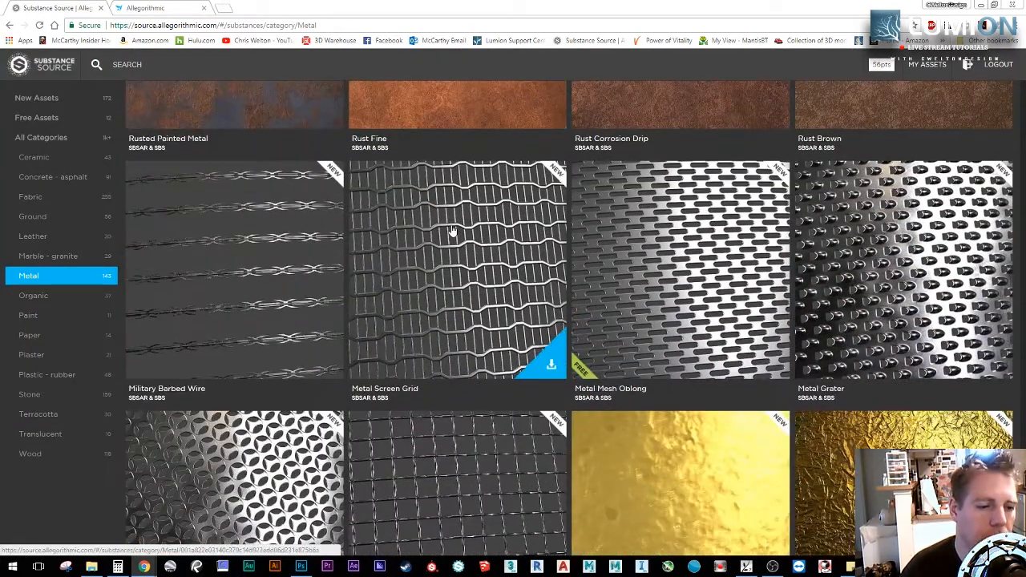
scroll(453, 231, "down", 5)
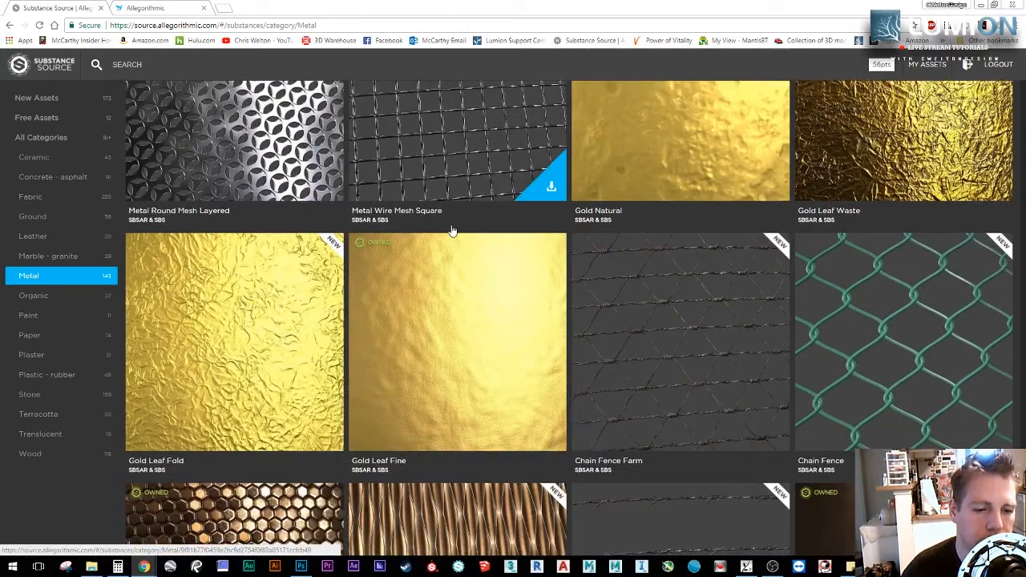
scroll(454, 249, "down", 2)
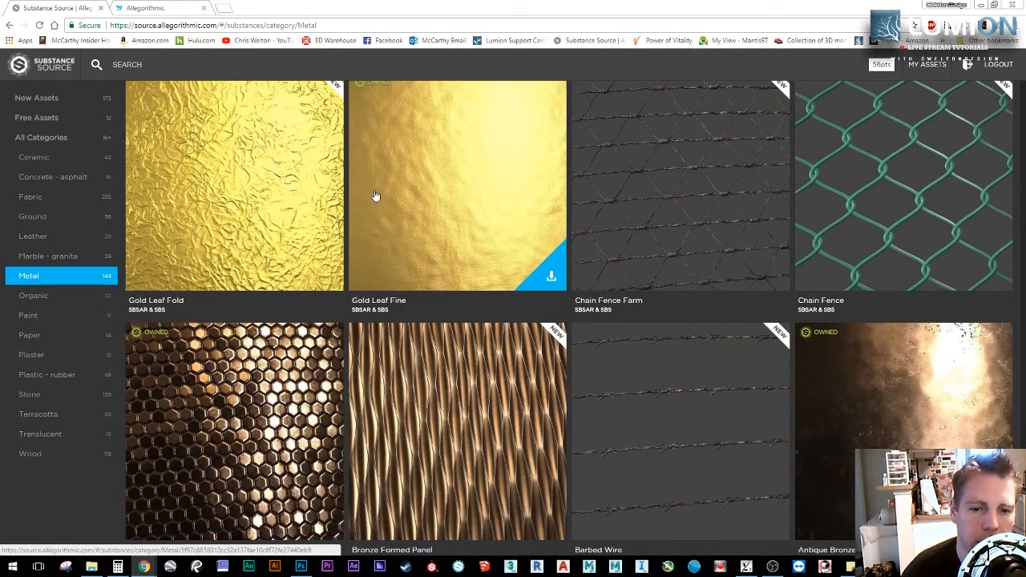
scroll(376, 197, "down", 3)
scroll(393, 224, "up", 1)
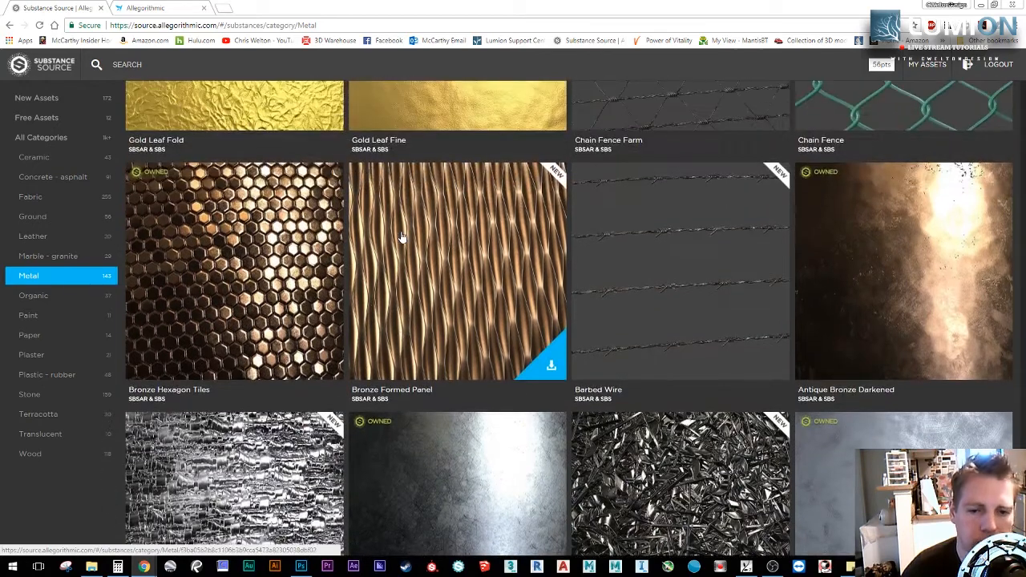
left_click(878, 262)
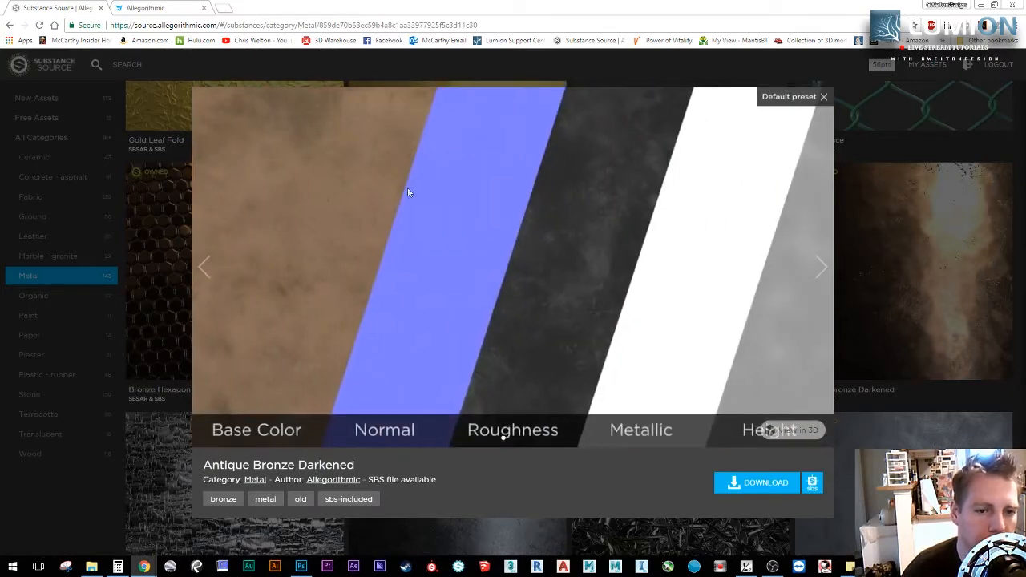
Step: Go through the rendered preset previews of Antique Bronze Darkened, including the Clean Bronze Damage preset
left_click(206, 268)
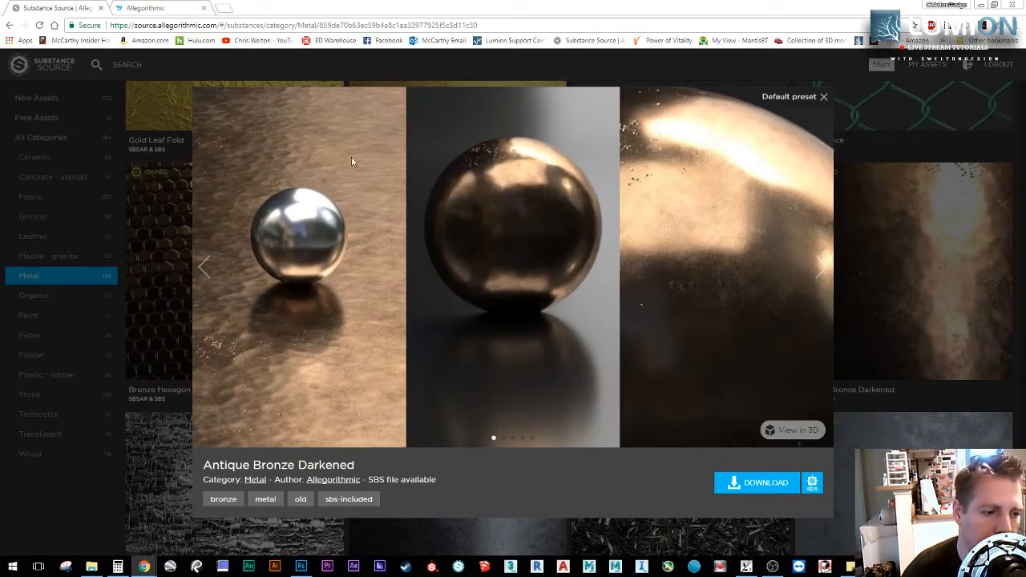
left_click(818, 269)
left_click(818, 268)
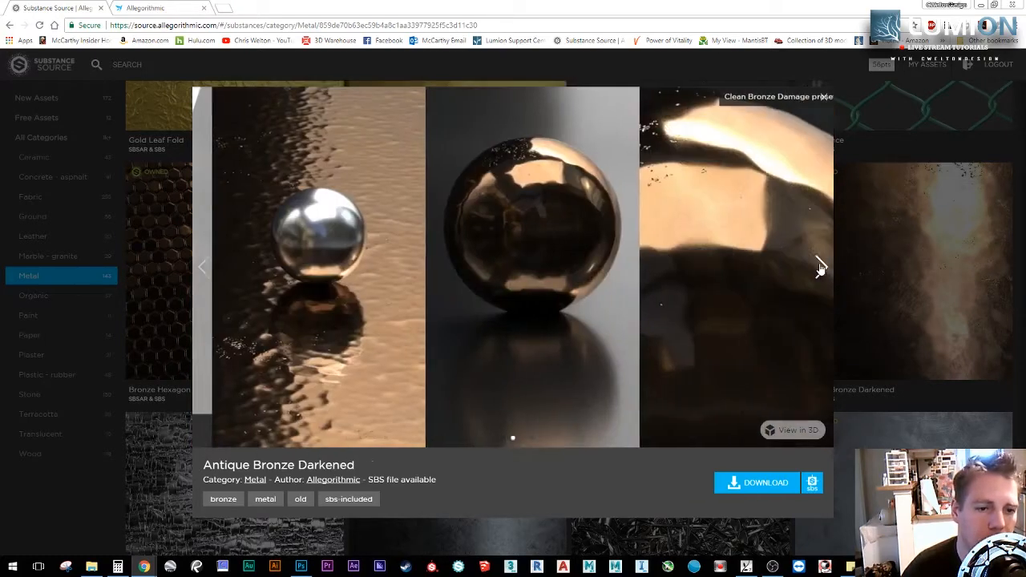
left_click(819, 268)
left_click(818, 268)
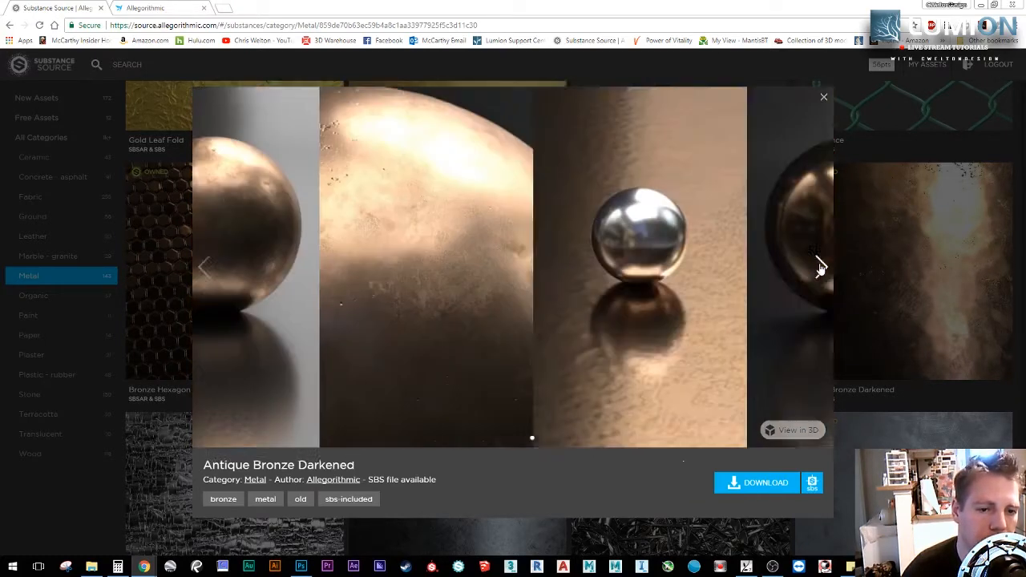
Step: Go back through the Antique Bronze Darkened previews from Pristine Antique and Dusty Antique to the Clean Bronze Damage preset
left_click(205, 269)
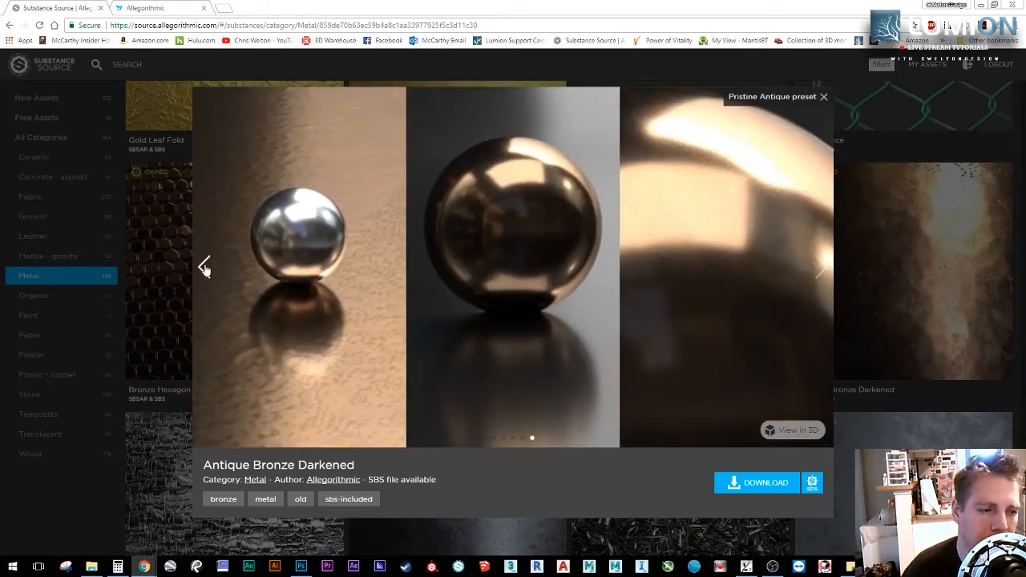
left_click(205, 268)
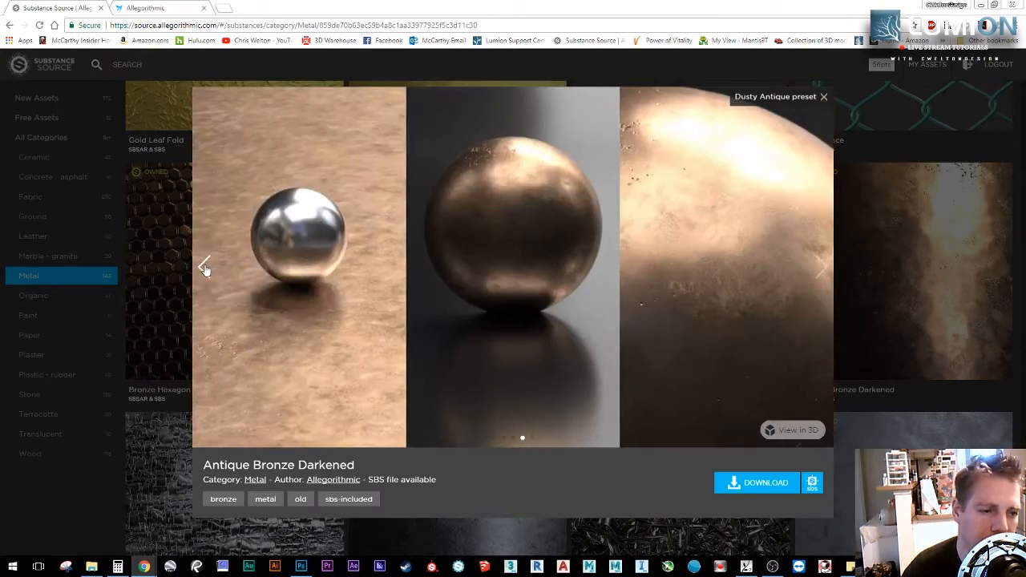
left_click(205, 268)
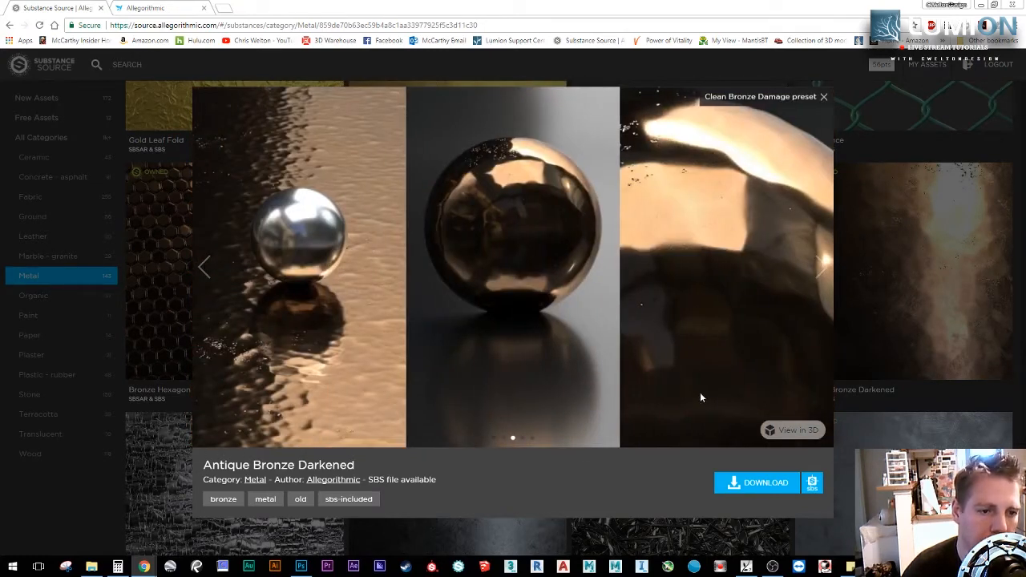
Step: Download Antique Bronze Darkened as the Substance Archive antique_bronze_darkened into the Substance Live Stream 2 folder and close the material
left_click(771, 496)
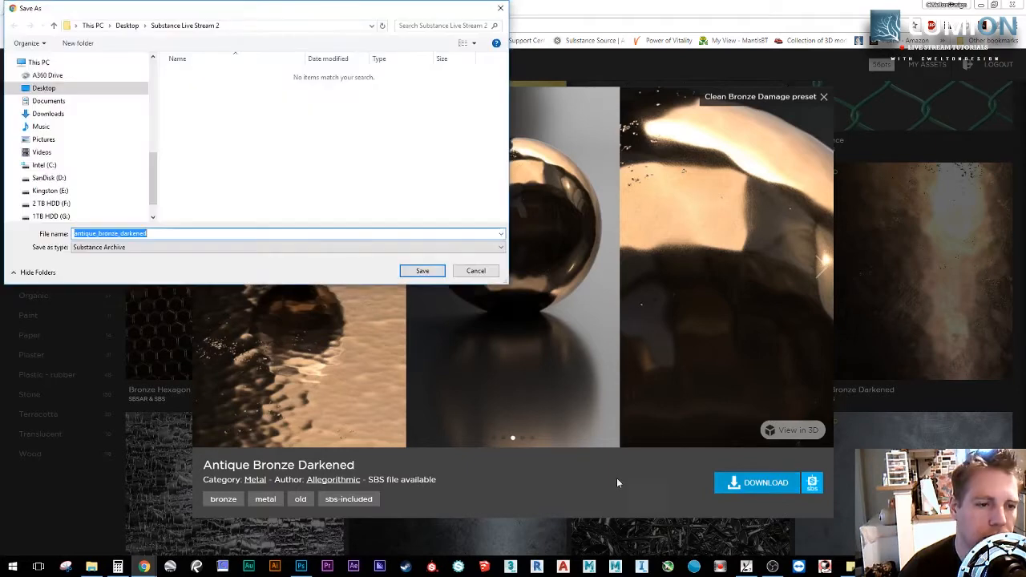
left_click(422, 271)
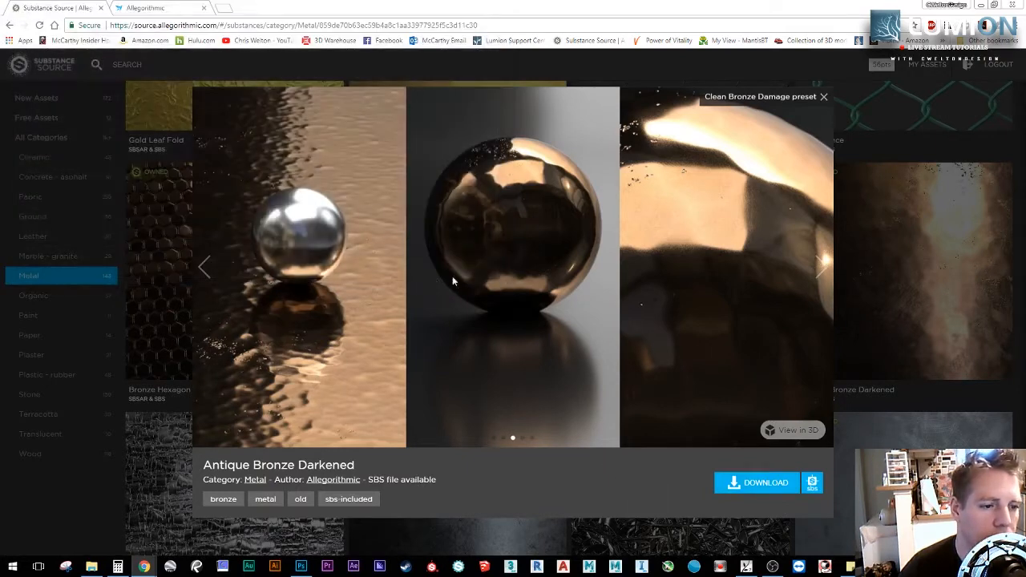
left_click(840, 243)
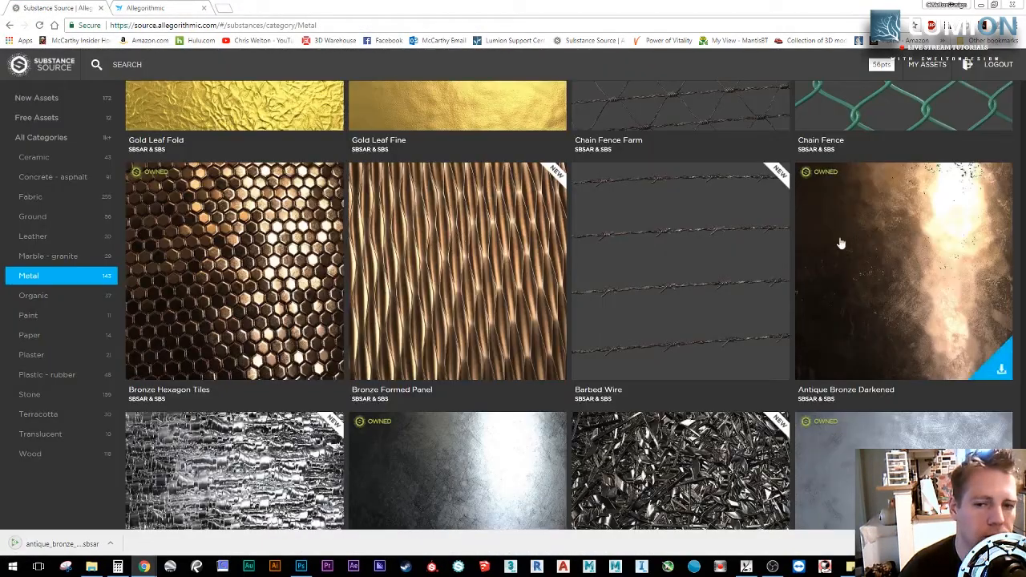
Step: Filter the library to the Wood category and browse its parquet, bark, cork and plywood materials
left_click(76, 454)
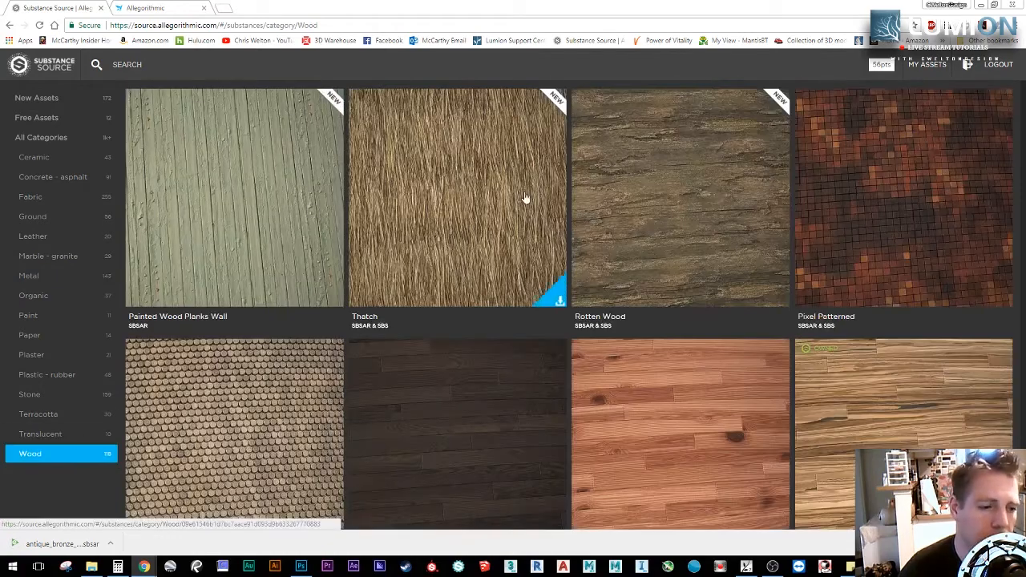
scroll(554, 209, "down", 1)
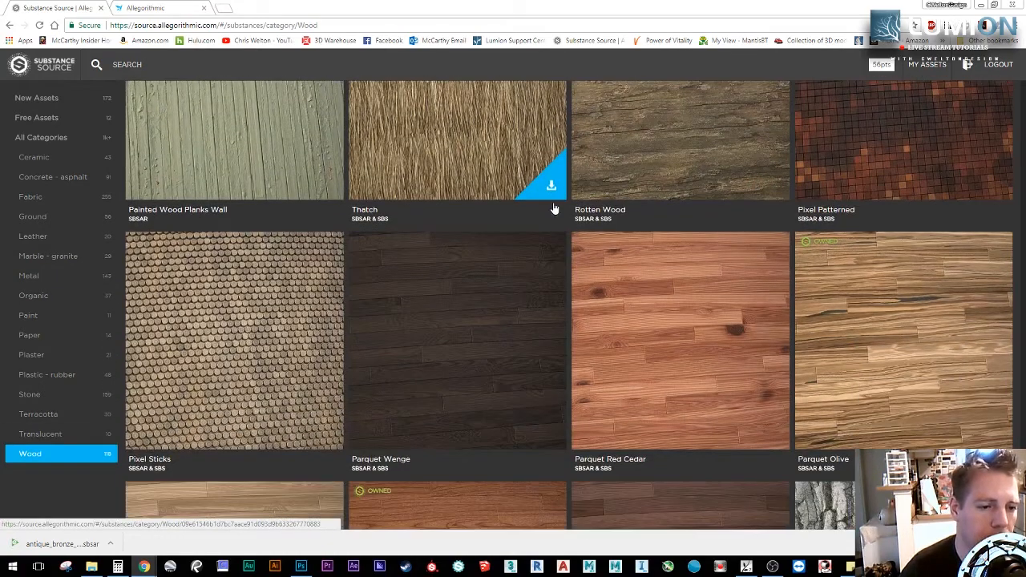
scroll(554, 209, "down", 2)
scroll(601, 194, "down", 2)
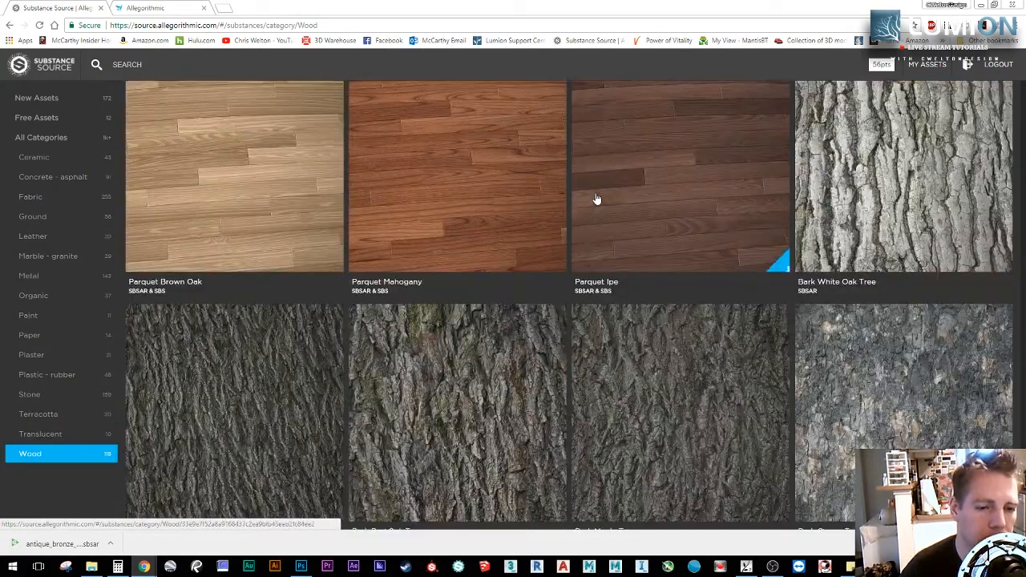
scroll(597, 200, "down", 5)
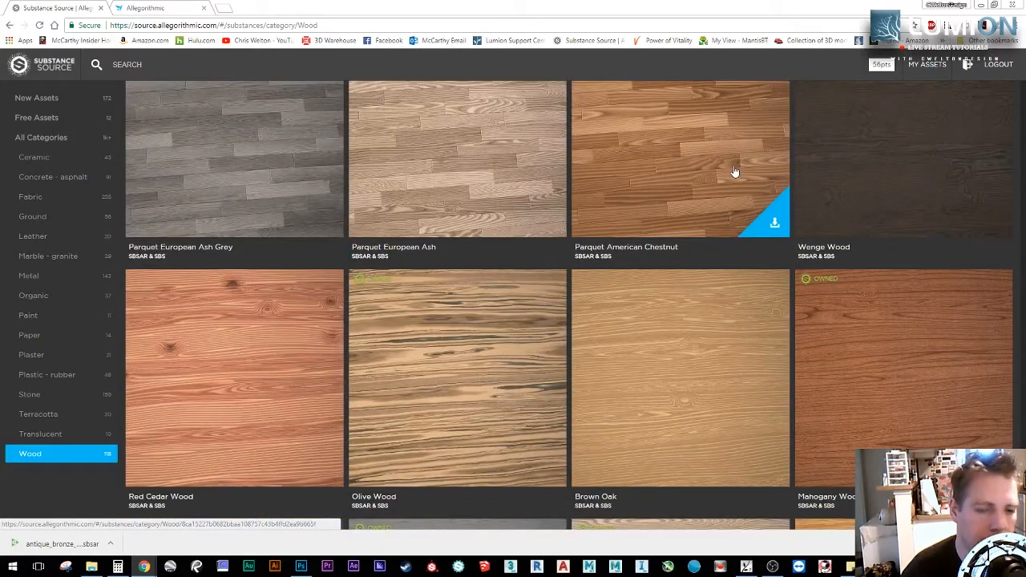
scroll(734, 171, "up", 2)
scroll(706, 157, "down", 3)
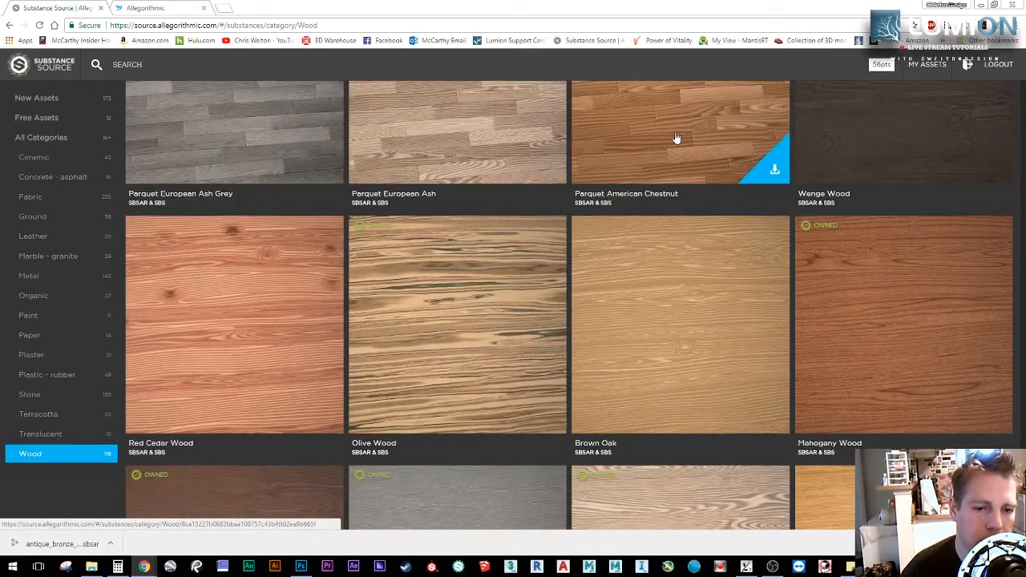
scroll(676, 138, "down", 10)
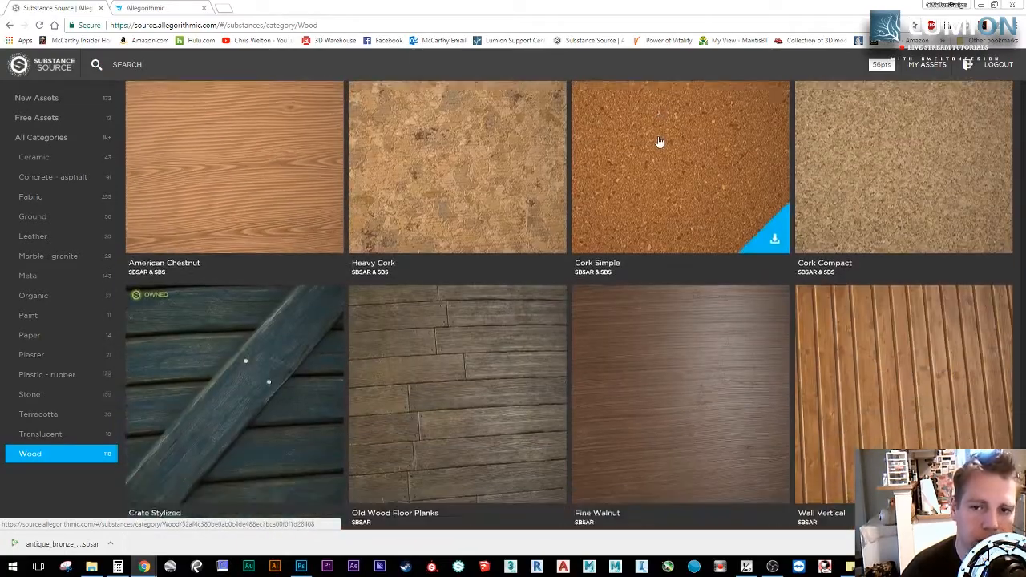
scroll(659, 144, "down", 11)
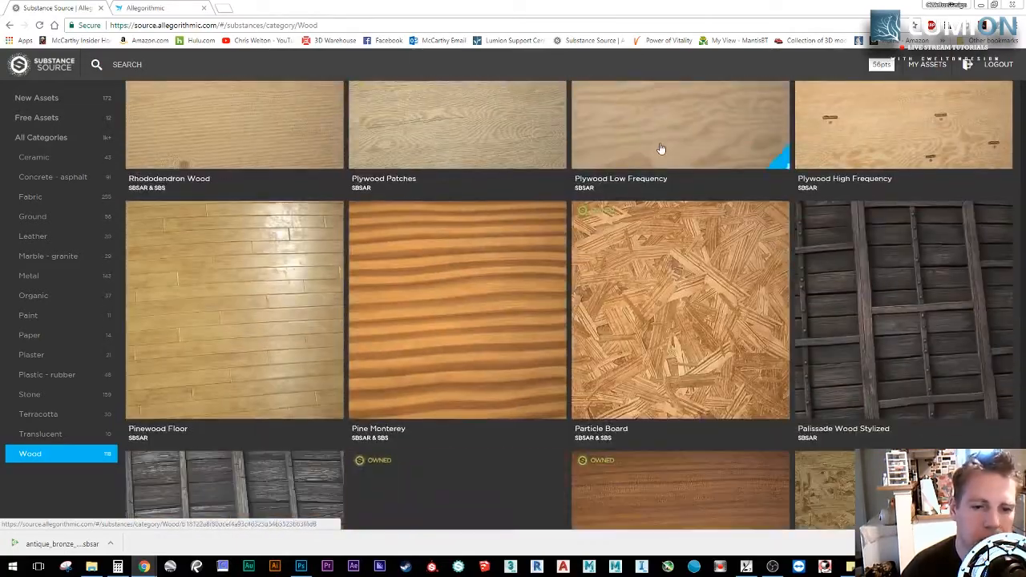
scroll(661, 152, "down", 6)
scroll(660, 220, "up", 3)
Step: Open the Brazilian Palisander Wood material, view its texture maps, and close it
left_click(486, 208)
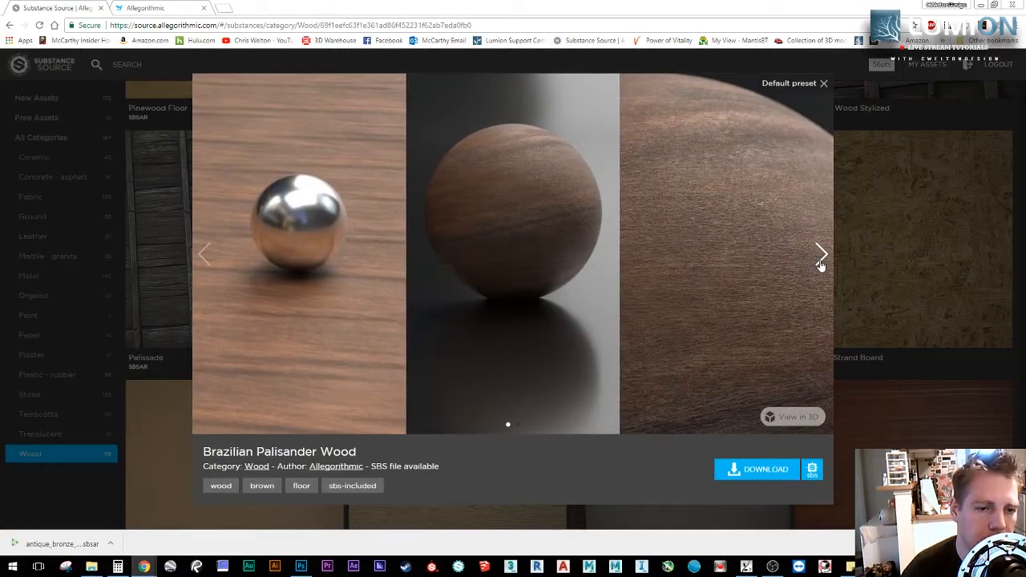
left_click(821, 258)
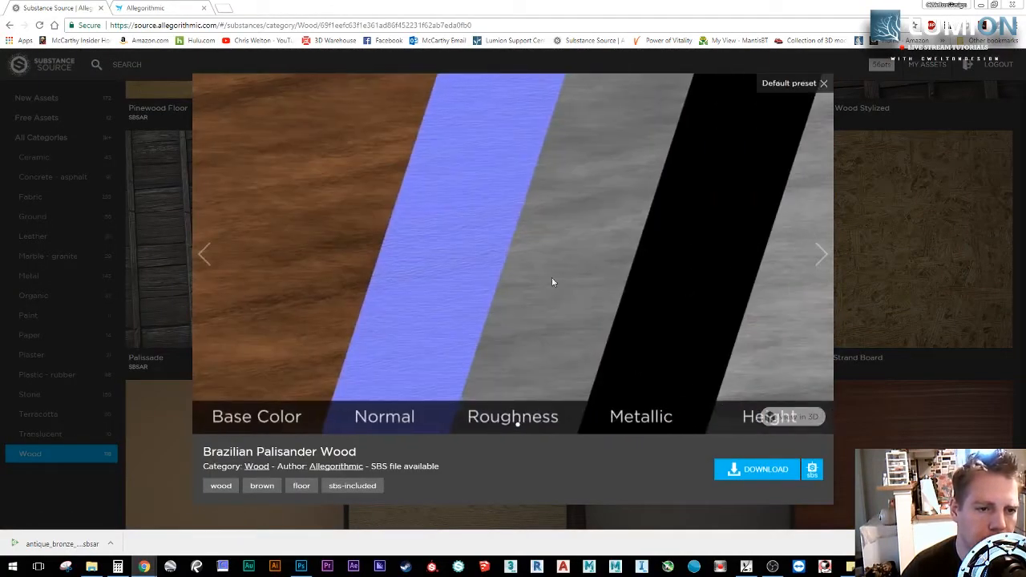
left_click(962, 222)
Step: Open the Bubinga Wood material from further down the Wood category
scroll(650, 199, "down", 6)
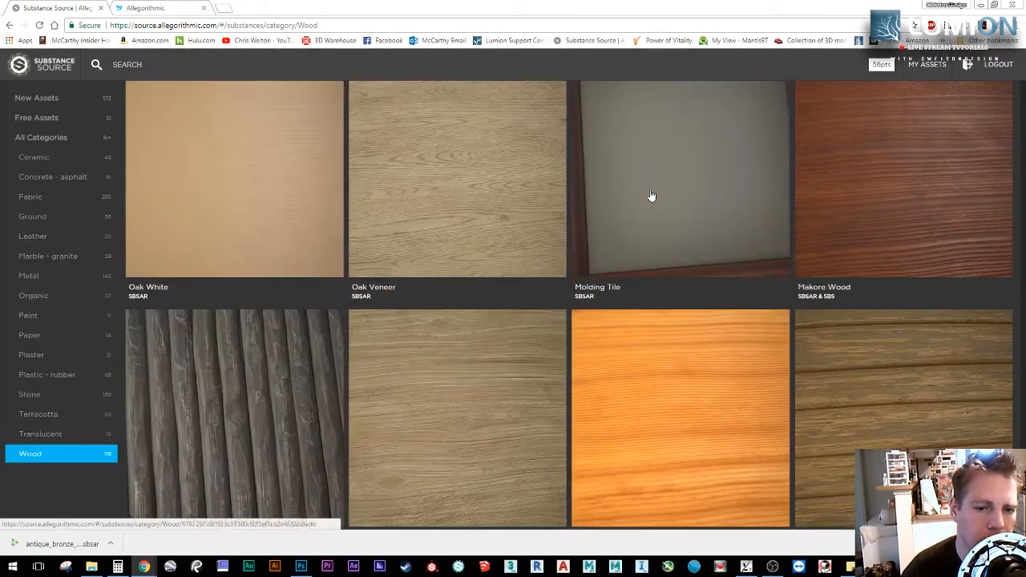
scroll(651, 196, "down", 10)
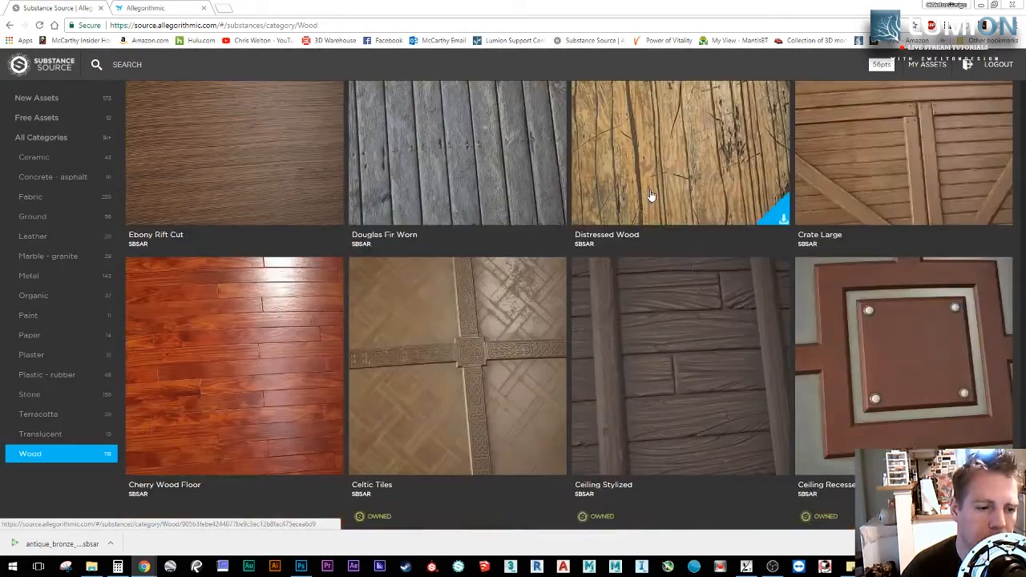
scroll(651, 196, "down", 5)
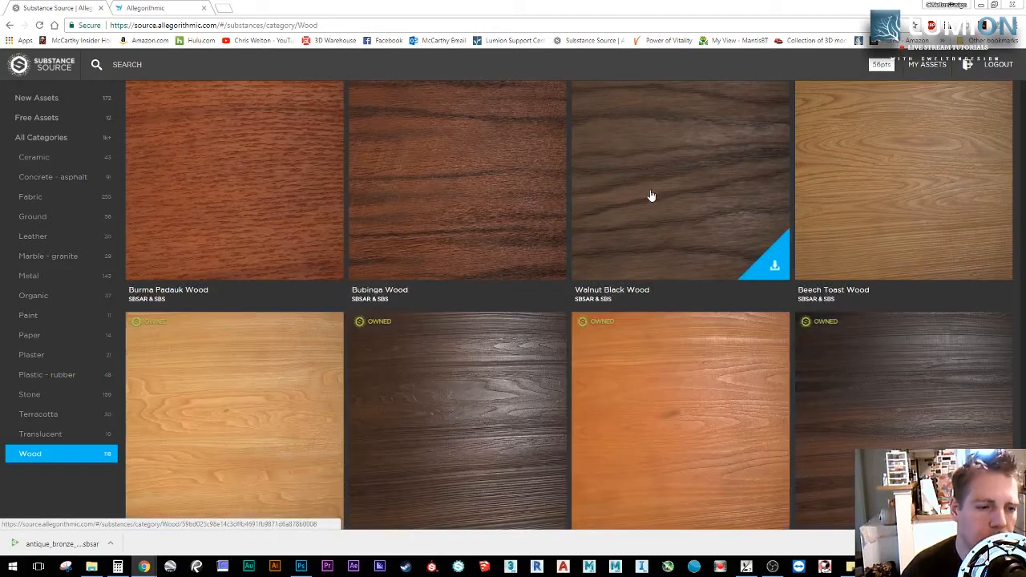
scroll(466, 189, "up", 1)
left_click(466, 189)
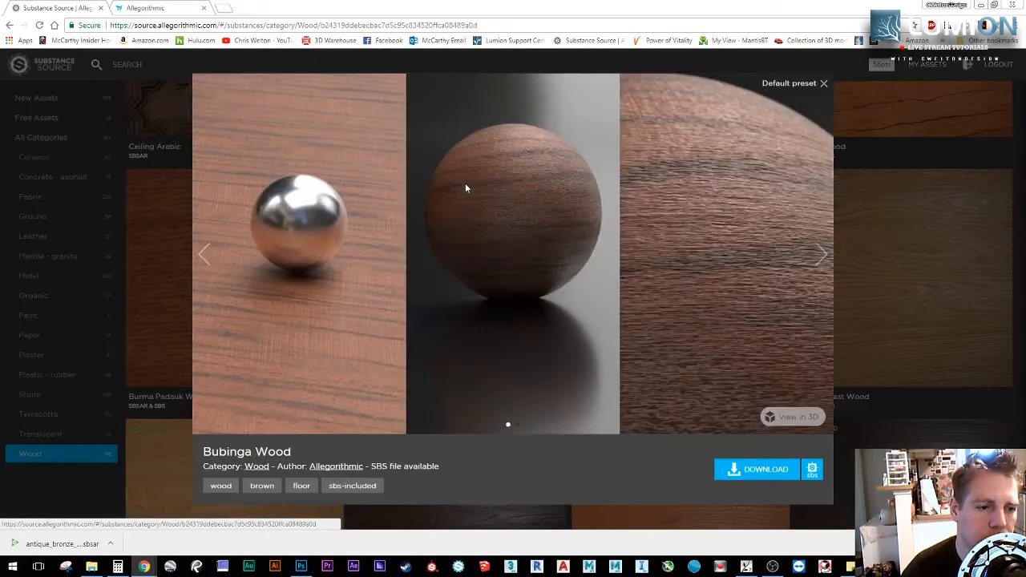
Step: Switch back and forth between Bubinga Wood's rendered preview and its texture maps to compare them
left_click(819, 255)
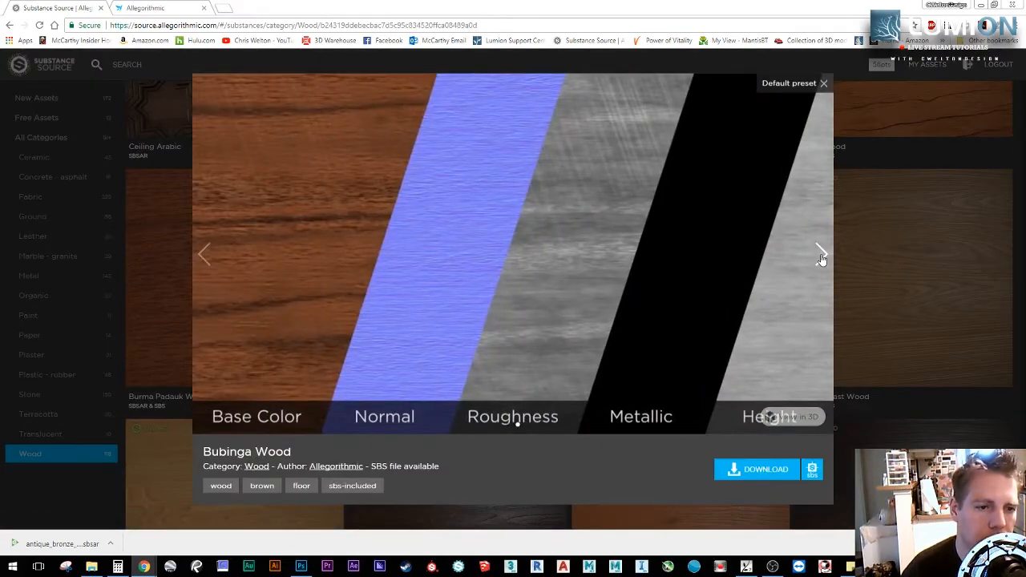
left_click(821, 257)
left_click(821, 258)
left_click(820, 255)
left_click(820, 255)
left_click(821, 261)
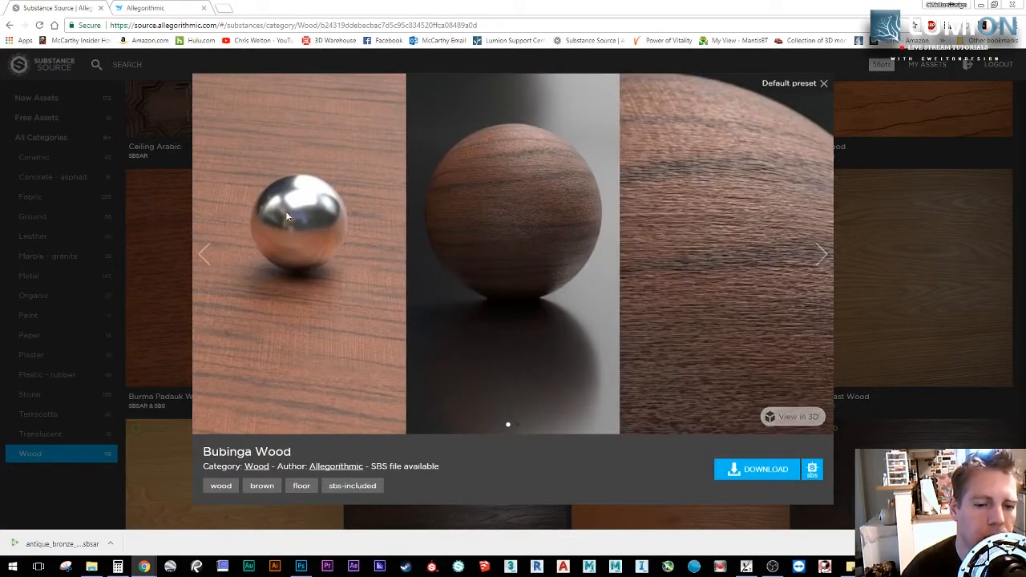
left_click(208, 265)
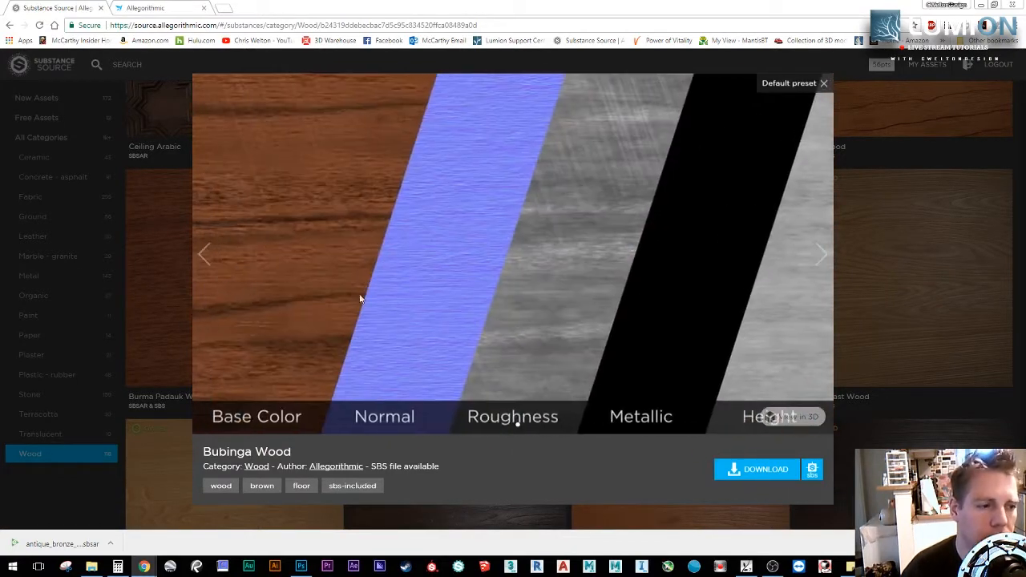
left_click(822, 257)
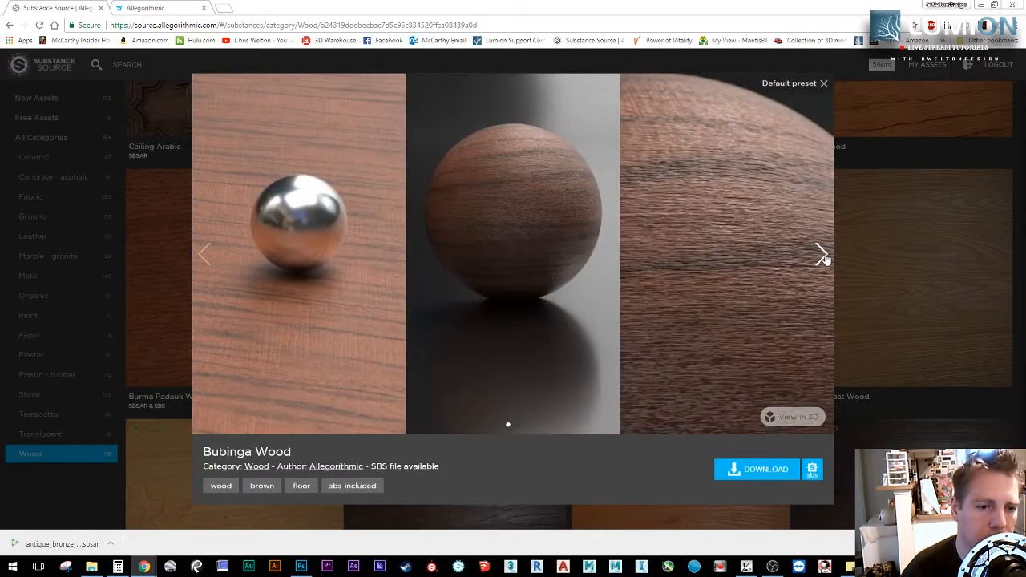
left_click(821, 256)
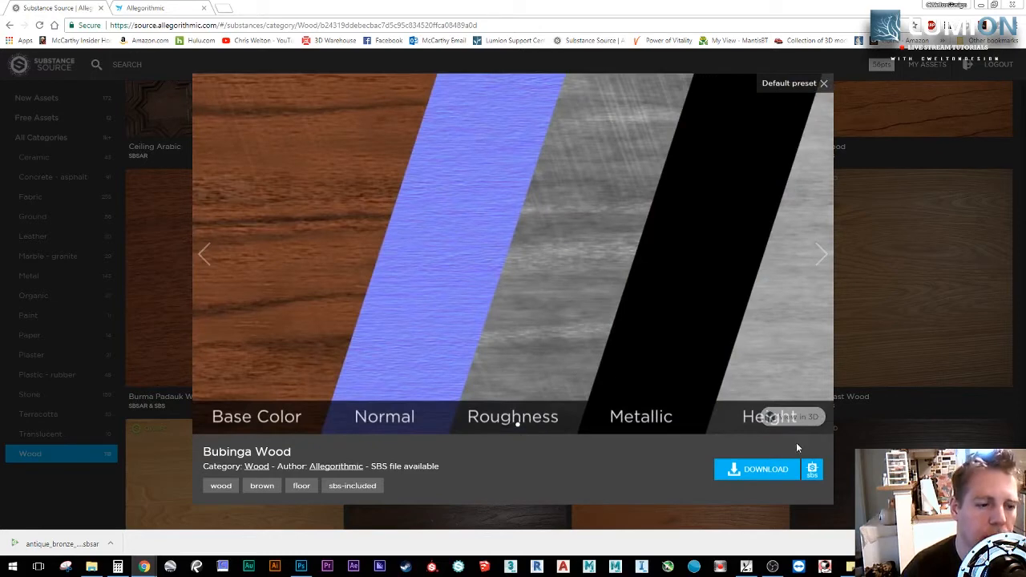
Step: Show Bubinga Wood in 3D and examine its surface from the front and close up
left_click(794, 417)
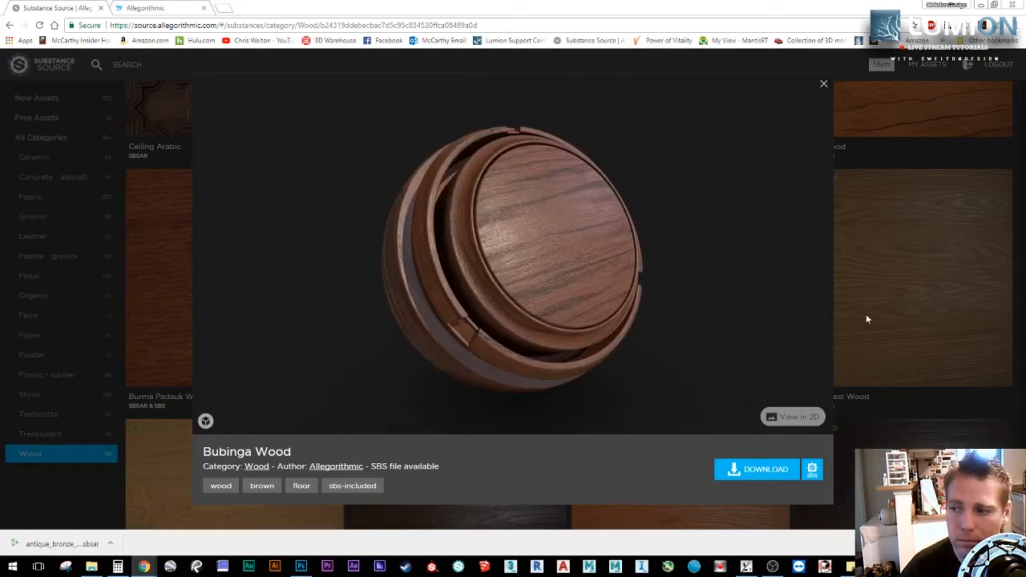
left_click_drag(513, 277, 476, 224)
scroll(474, 255, "up", 3)
scroll(476, 225, "down", 3)
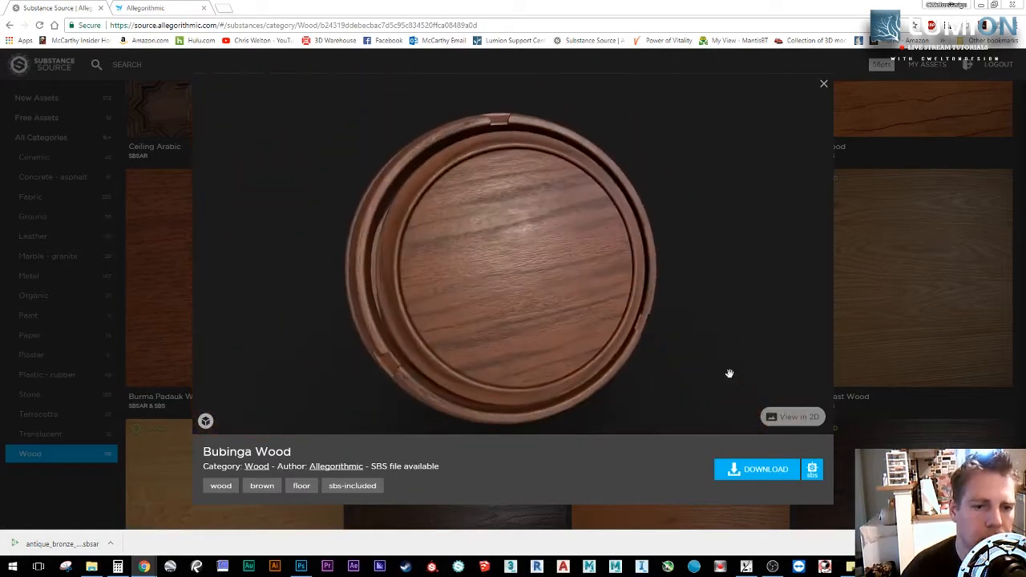
Step: Download Bubinga Wood as the Substance Archive wood_bubinga into the Substance Live Stream 2 folder and close the material
left_click(775, 468)
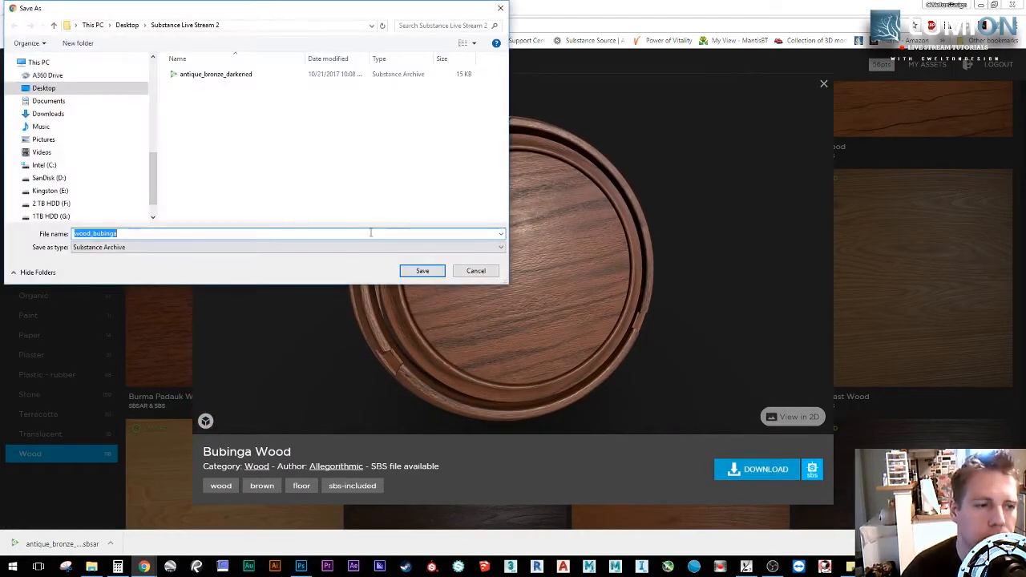
left_click(423, 270)
left_click(850, 244)
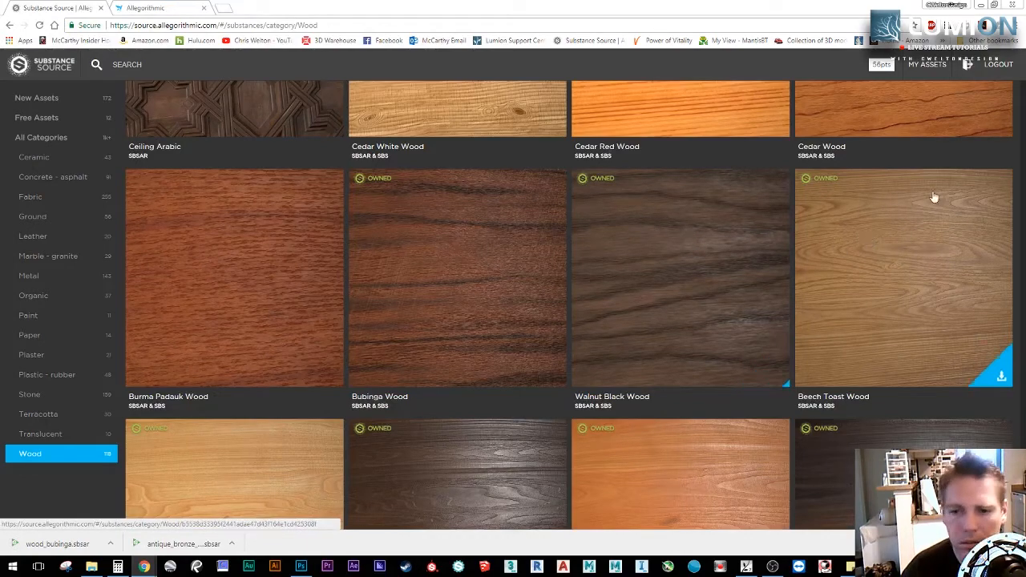
Step: Filter the library to Free Assets, browse them, and open the Mud Wet Step Marks material
scroll(241, 243, "down", 1)
scroll(313, 254, "up", 6)
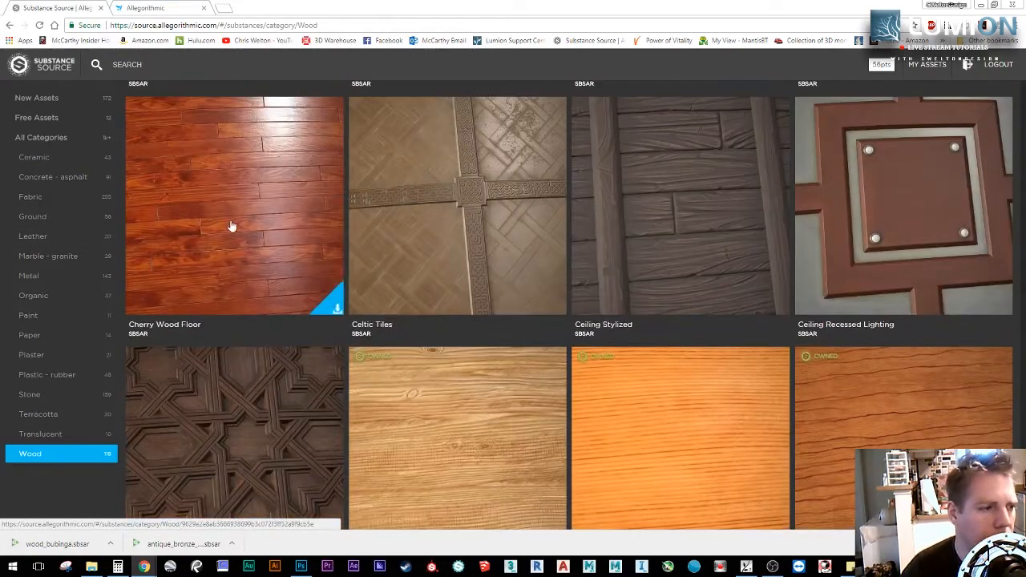
left_click(36, 118)
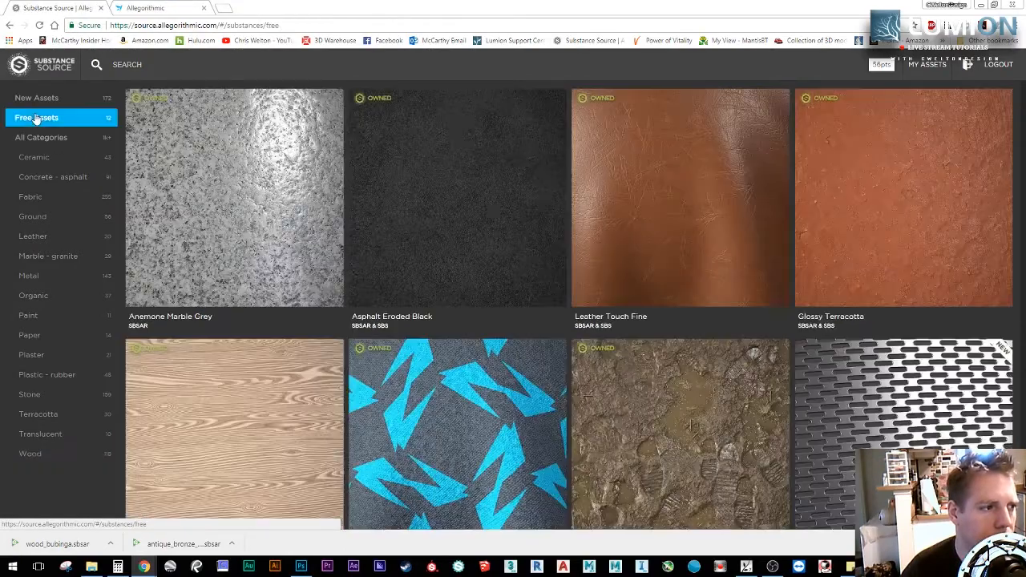
scroll(553, 241, "down", 3)
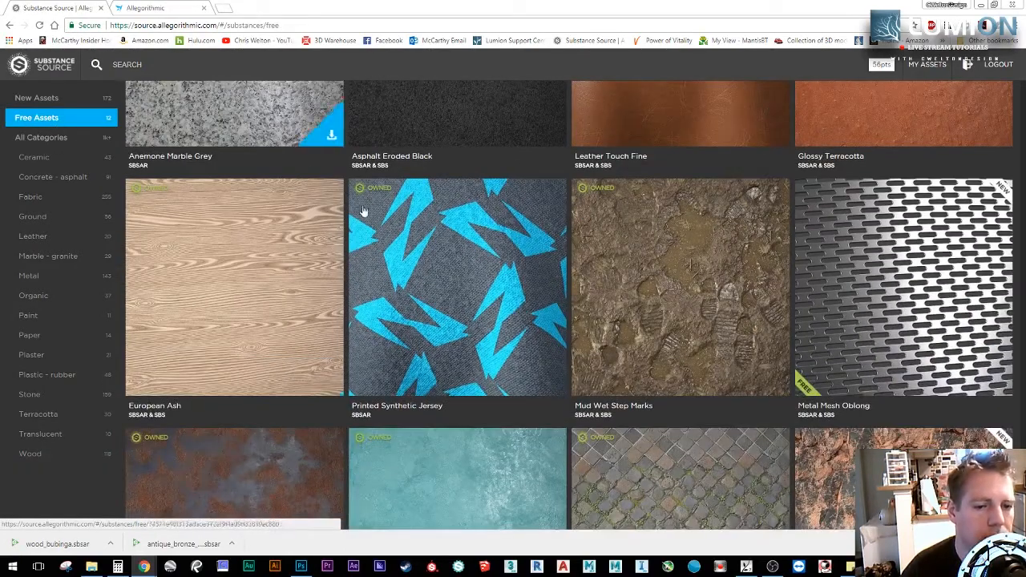
scroll(369, 212, "up", 3)
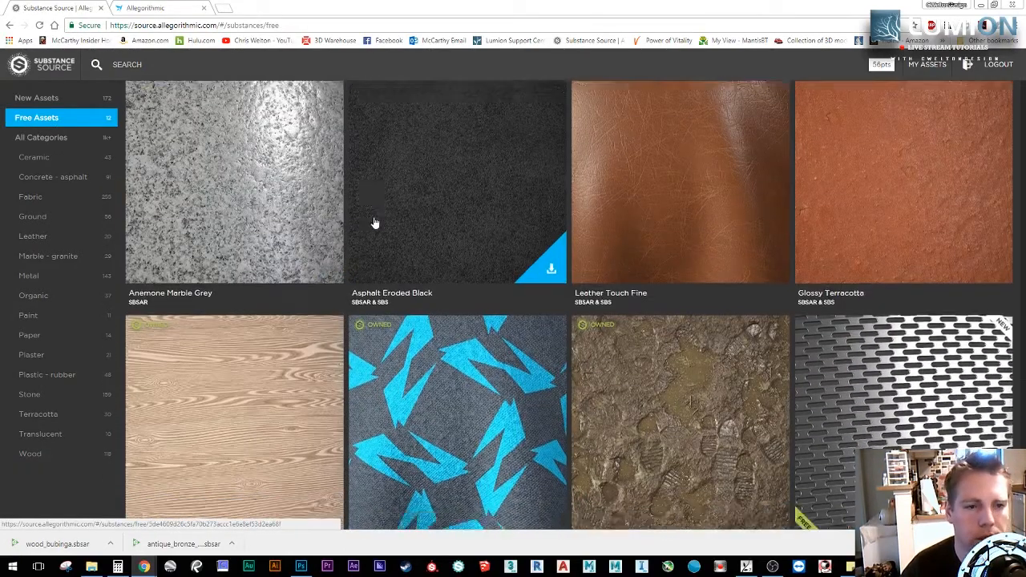
scroll(374, 222, "down", 3)
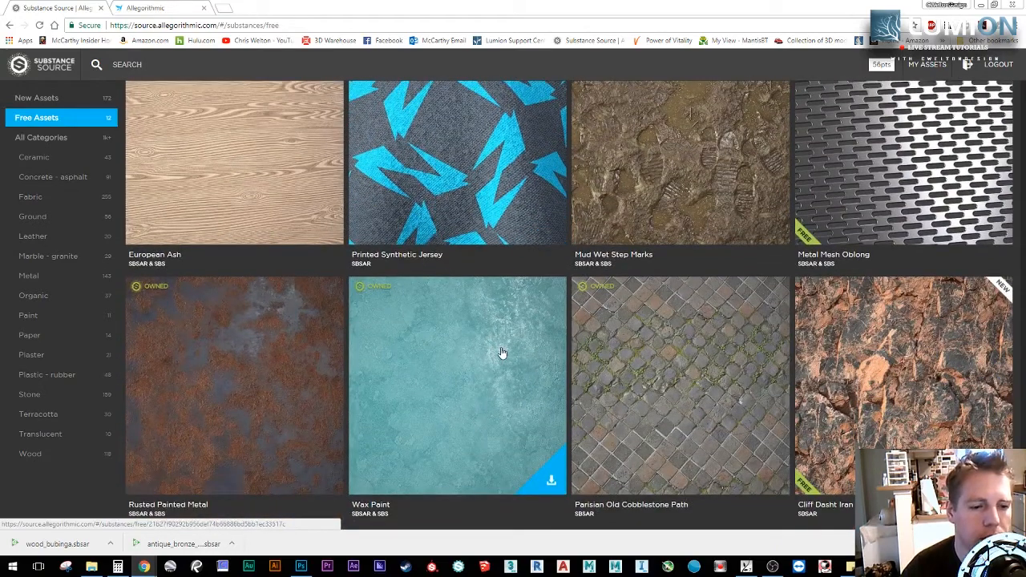
scroll(501, 353, "up", 3)
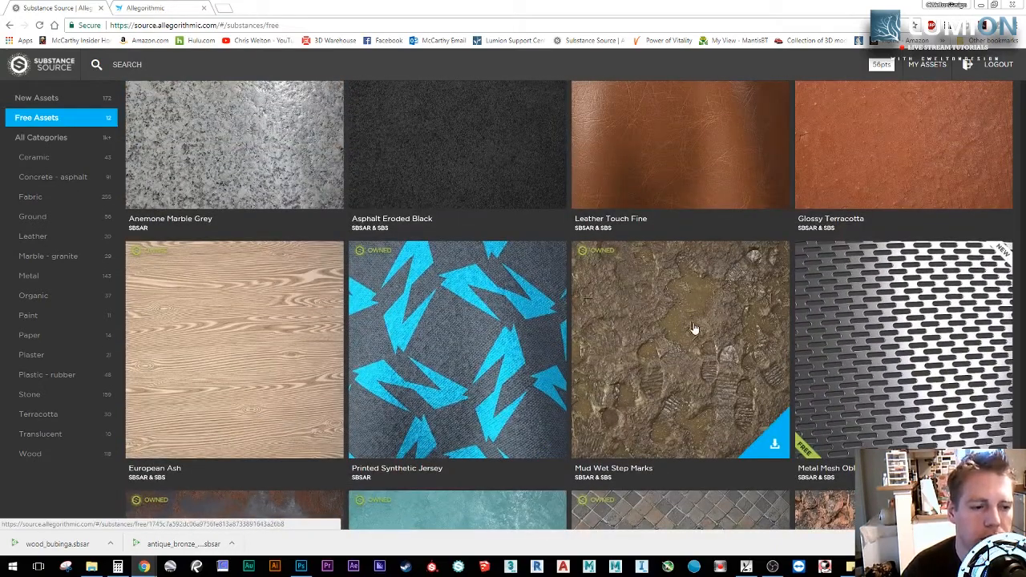
left_click(695, 328)
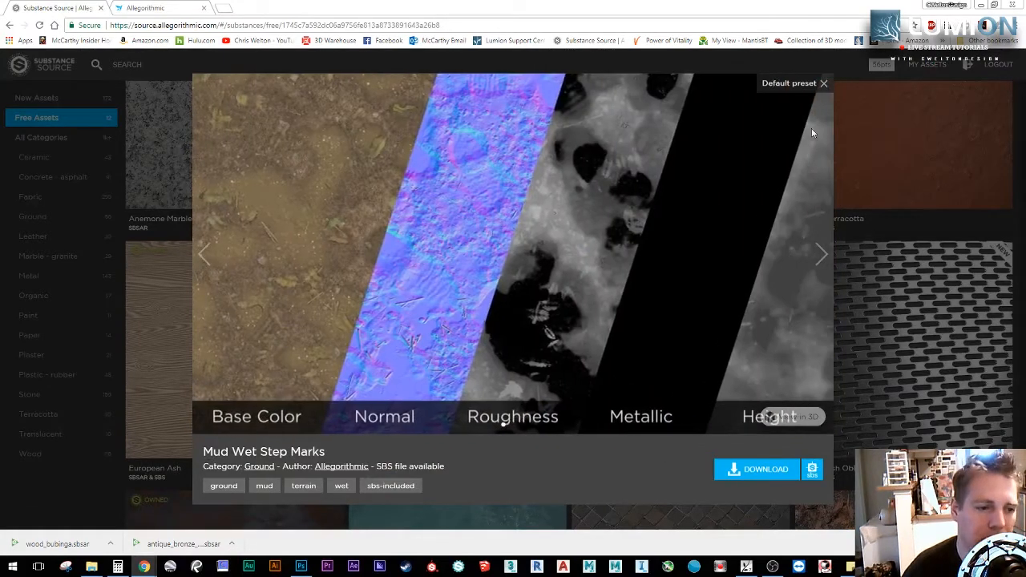
Step: Return to Mud Wet Step Marks' rendered preview, close the material, and browse the free assets
left_click(210, 252)
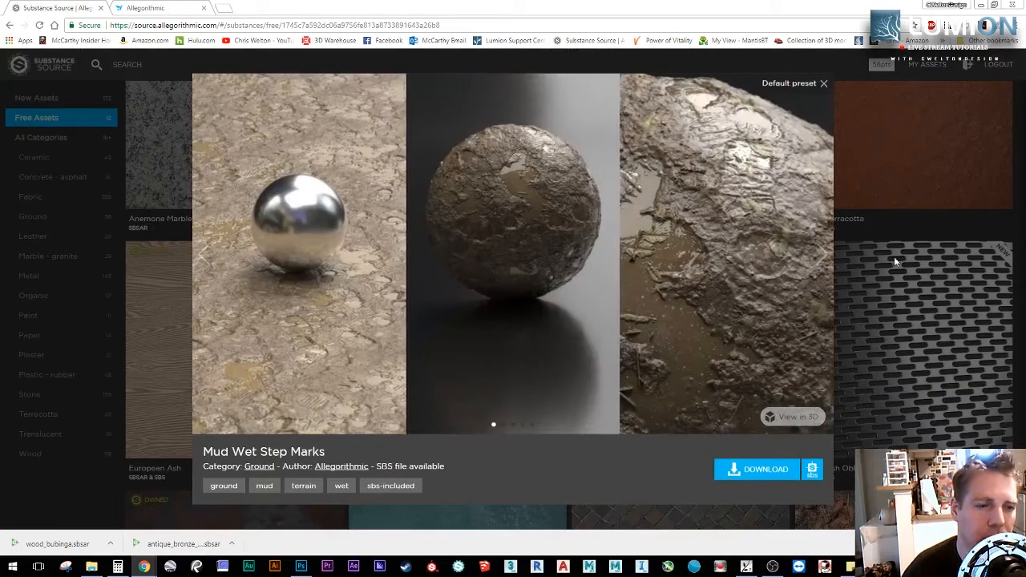
left_click(922, 245)
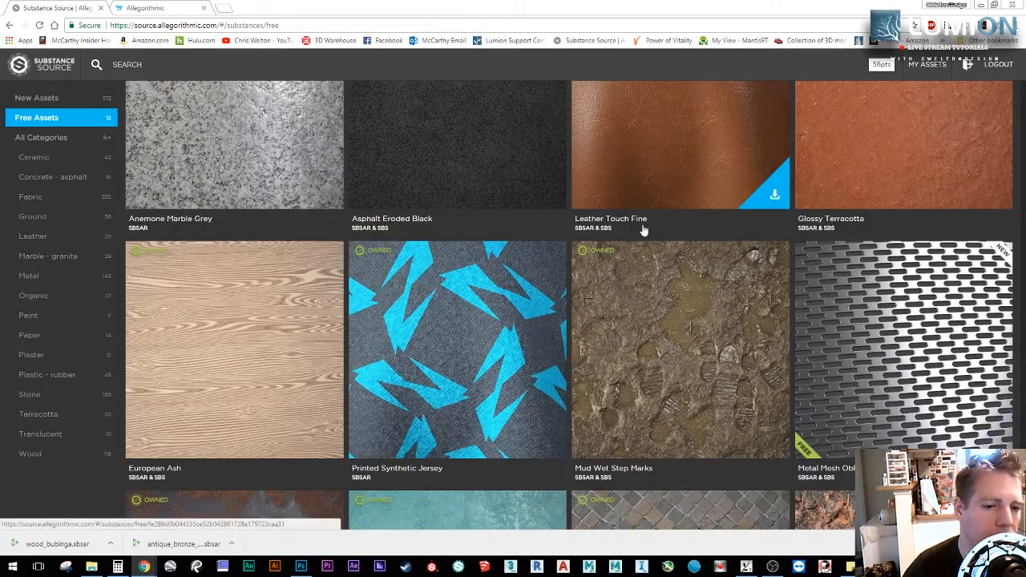
scroll(555, 251, "down", 2)
scroll(555, 251, "up", 4)
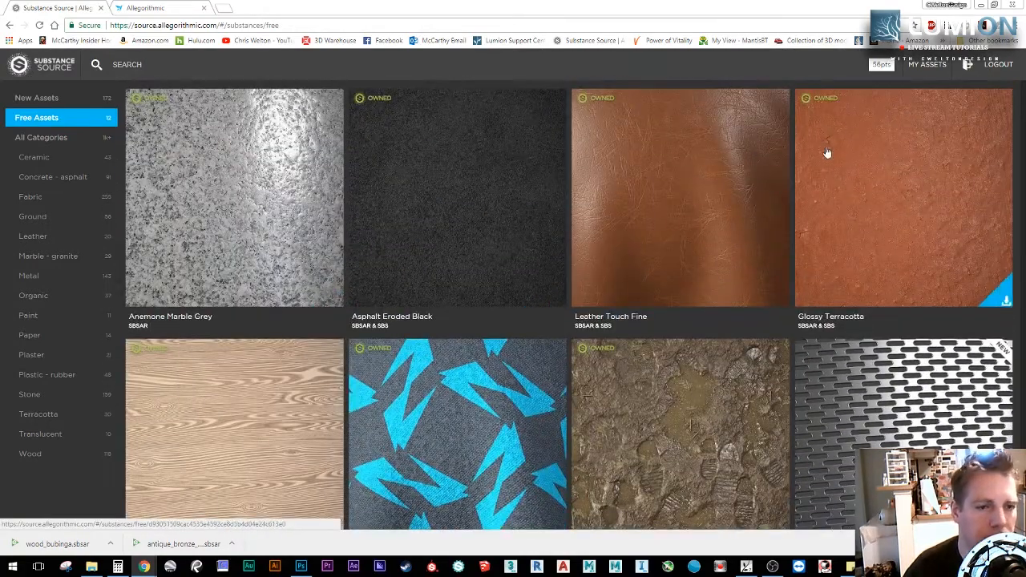
scroll(980, 310, "down", 6)
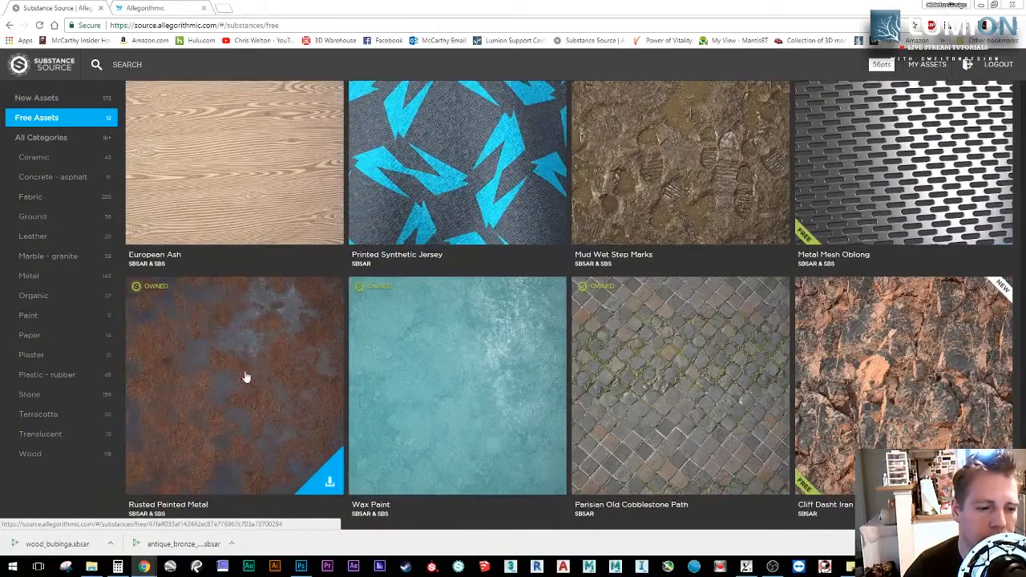
scroll(249, 375, "up", 3)
scroll(235, 320, "up", 3)
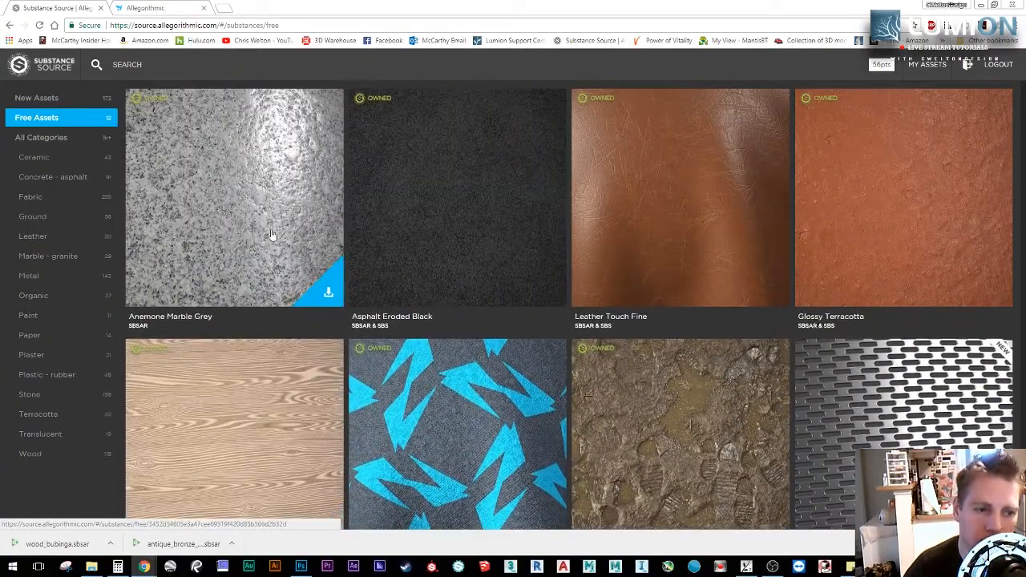
Step: Download Mud Wet Step Marks as the Substance Archive mud_wet_step_marks into the Substance Live Stream 2 folder
scroll(912, 165, "down", 4)
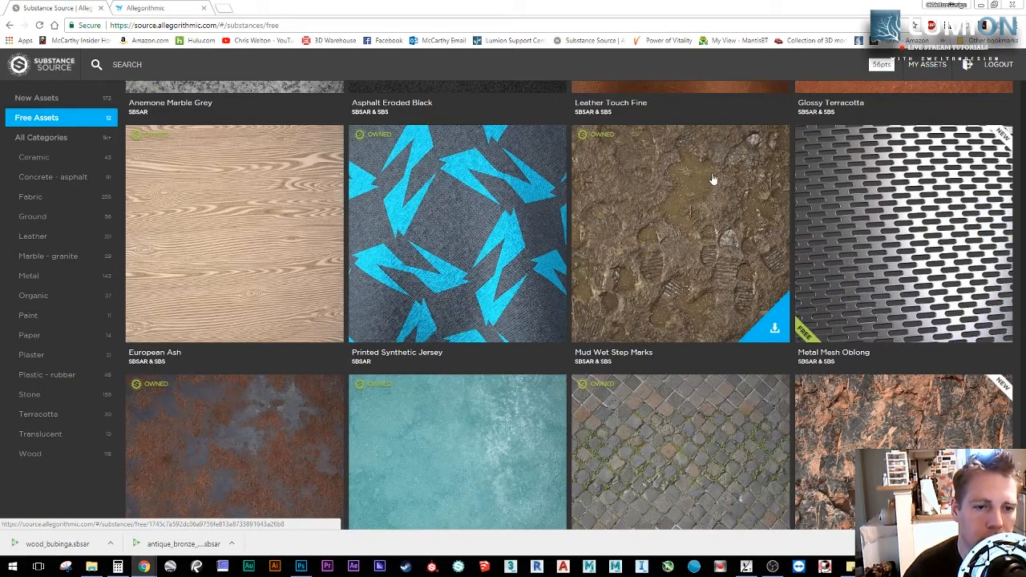
left_click(774, 330)
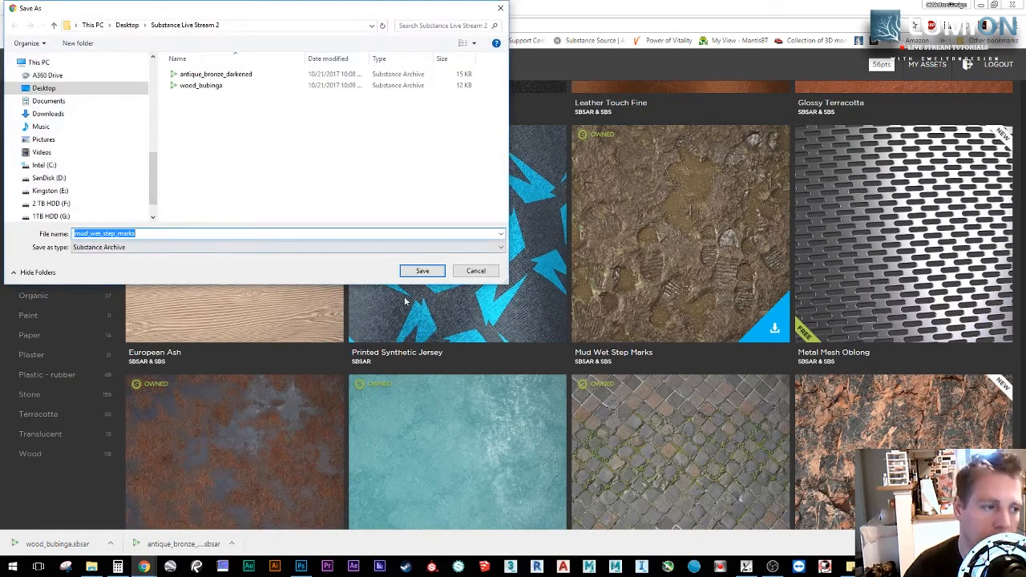
left_click(420, 271)
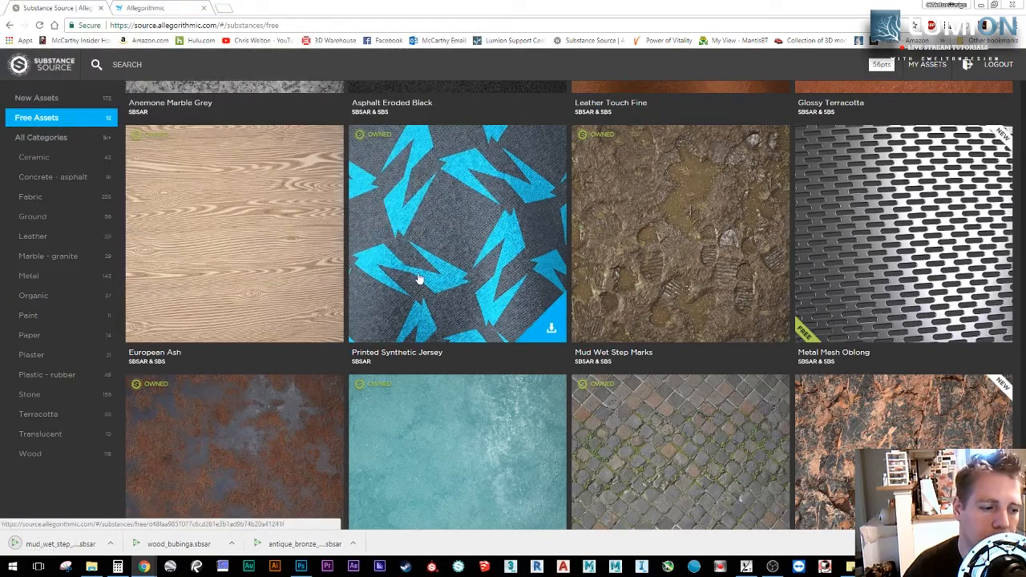
Step: Reopen Mud Wet Step Marks, compare its Dry Stone Pit preset with the default preset's texture maps, and close it
left_click(712, 193)
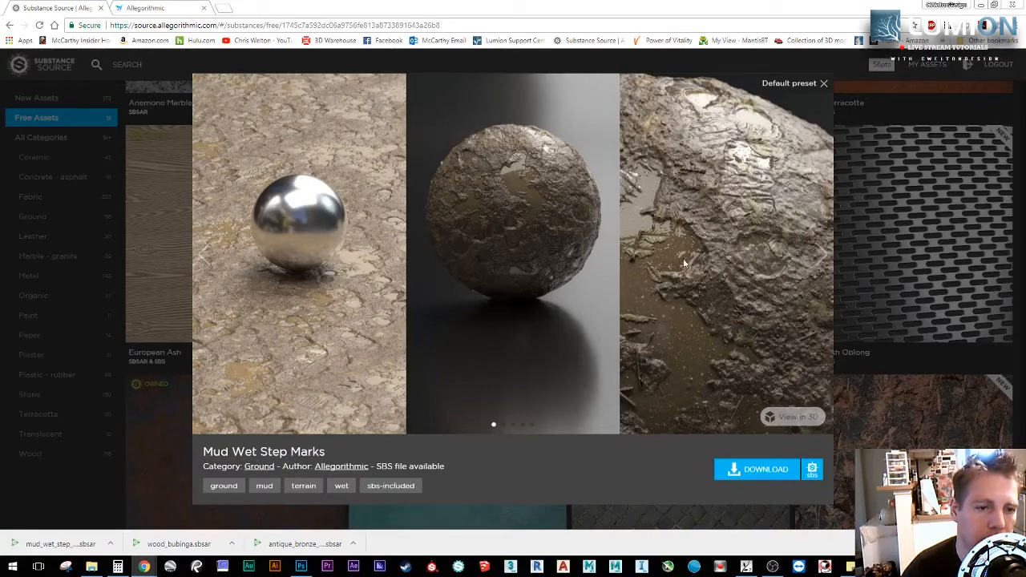
left_click(820, 255)
left_click(820, 255)
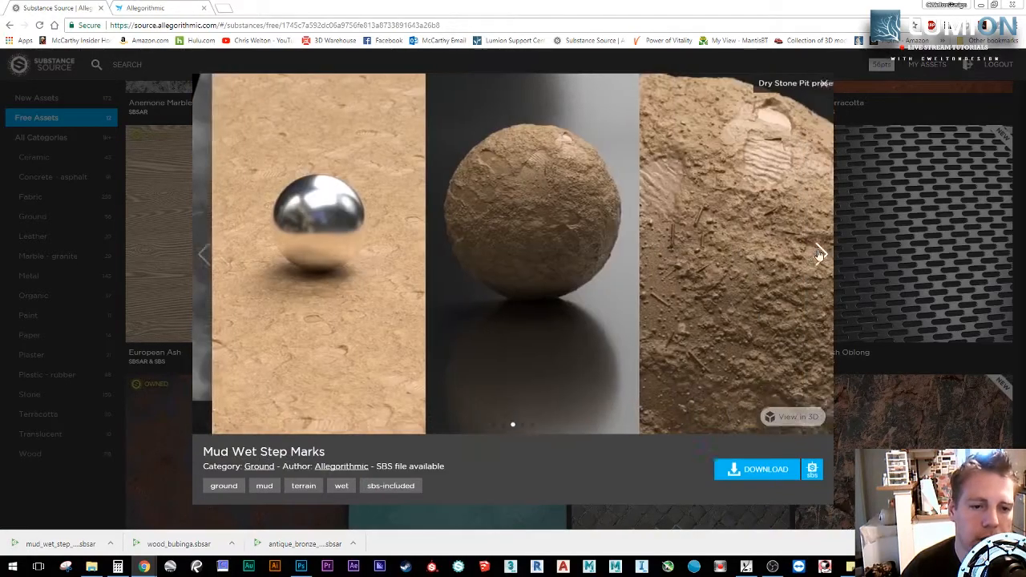
left_click(207, 263)
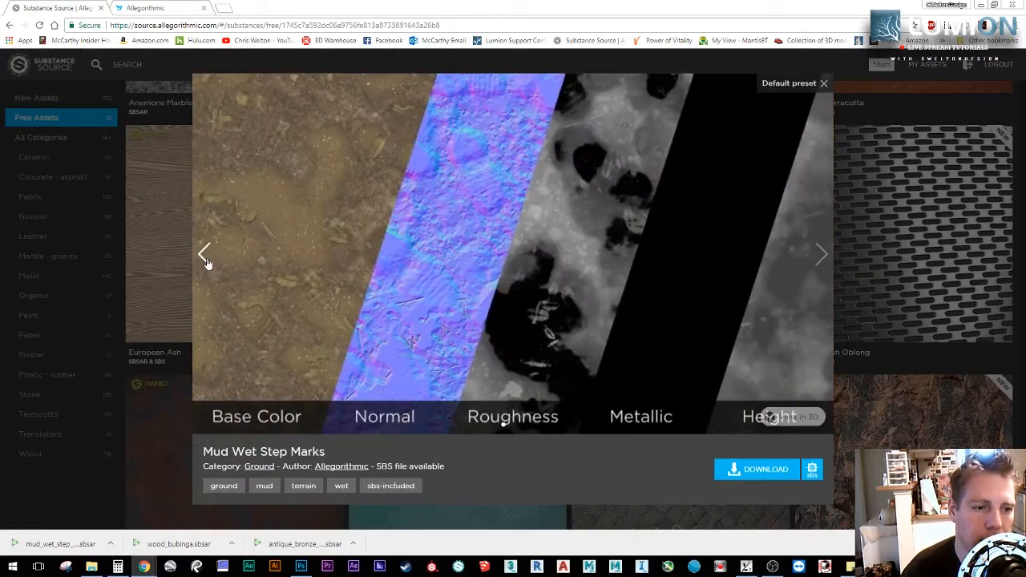
left_click(928, 239)
Step: Filter the library to the Plaster category and open the Spanish Plaster material
scroll(516, 229, "down", 3)
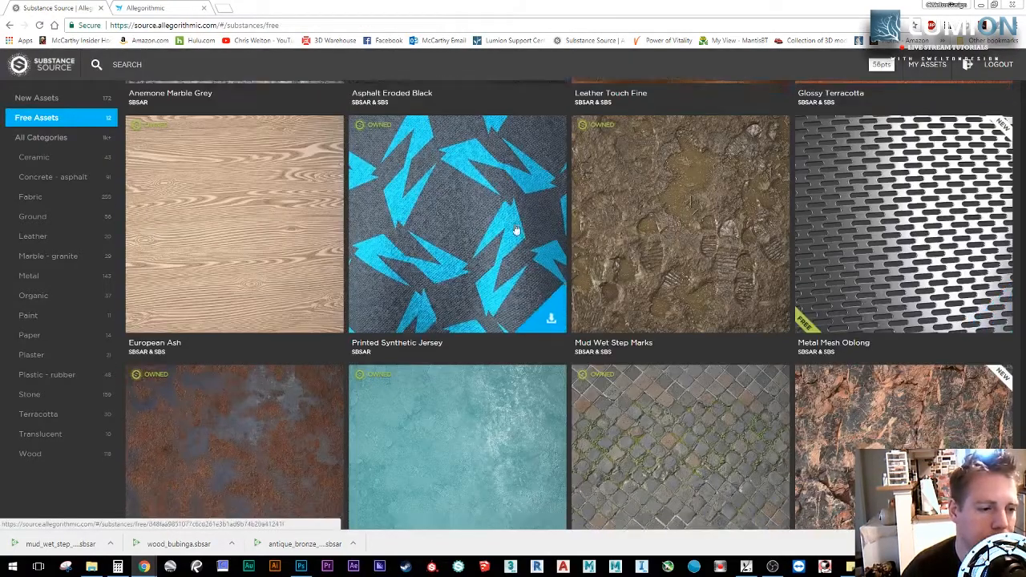
scroll(240, 193, "up", 3)
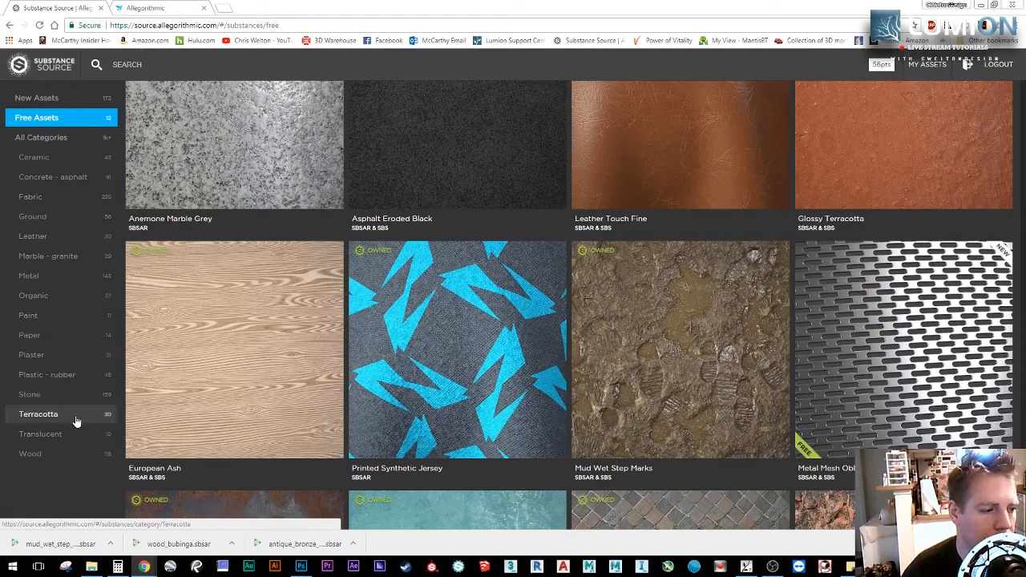
left_click(64, 355)
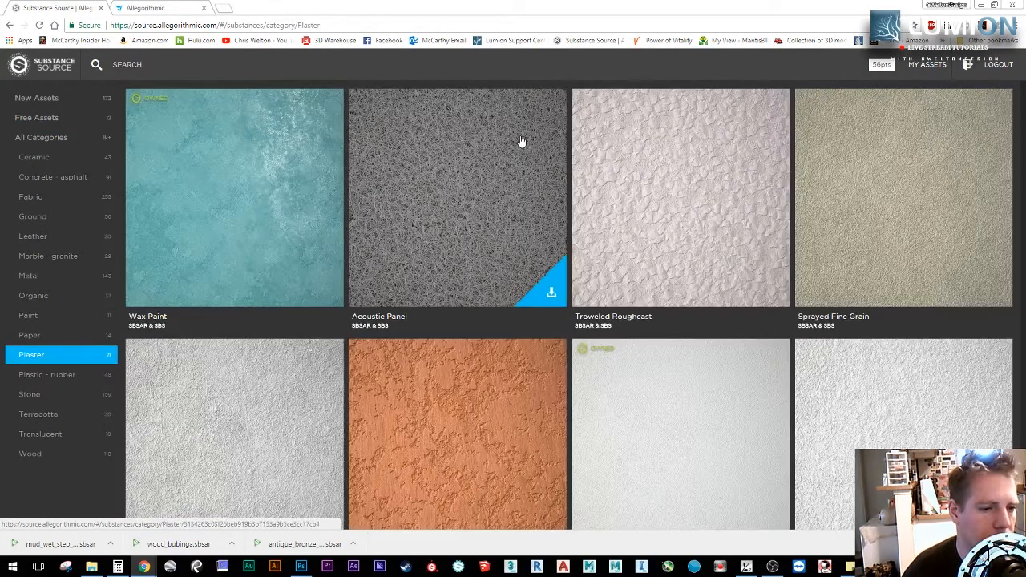
scroll(537, 152, "down", 3)
scroll(537, 153, "down", 2)
left_click(246, 249)
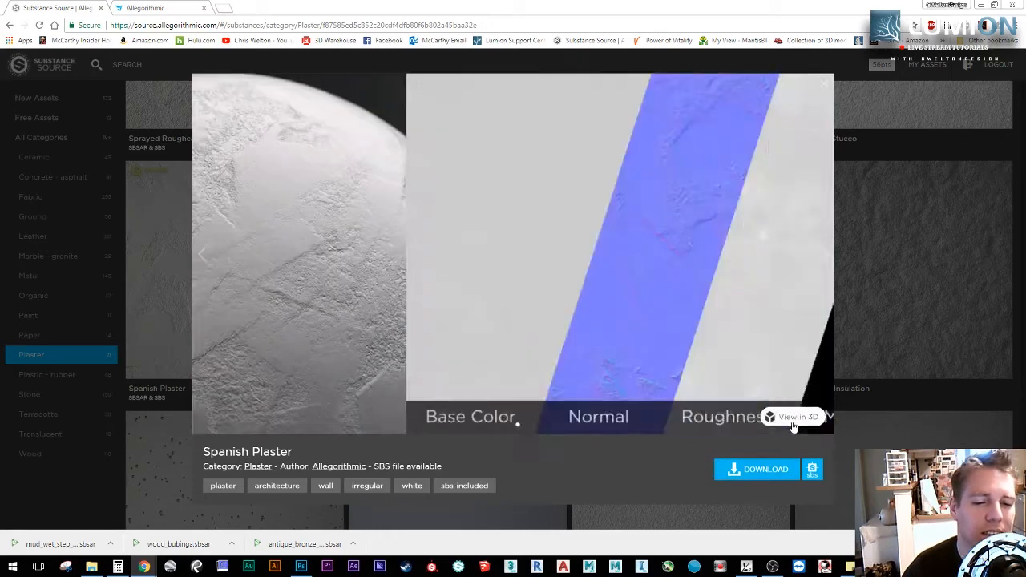
Step: Show Spanish Plaster in 3D and examine its surface from several angles and close up
left_click(792, 419)
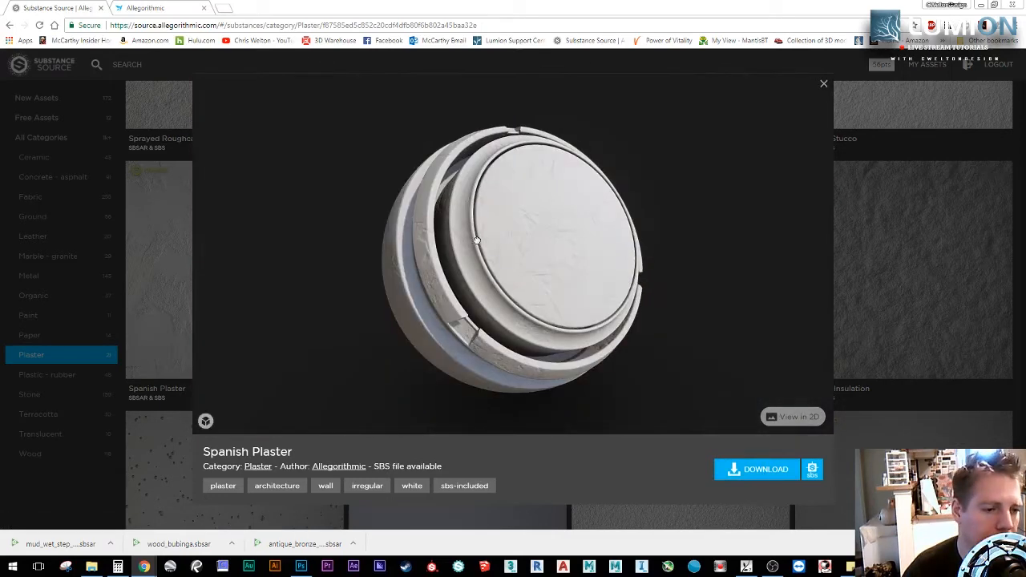
left_click_drag(518, 233, 500, 155)
scroll(476, 210, "up", 3)
scroll(495, 165, "up", 5)
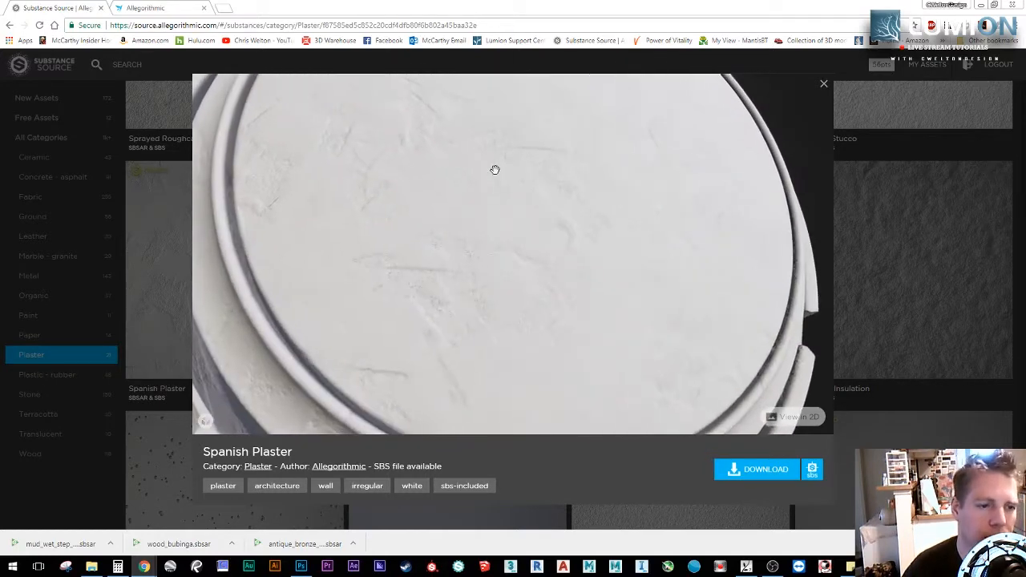
scroll(489, 181, "down", 8)
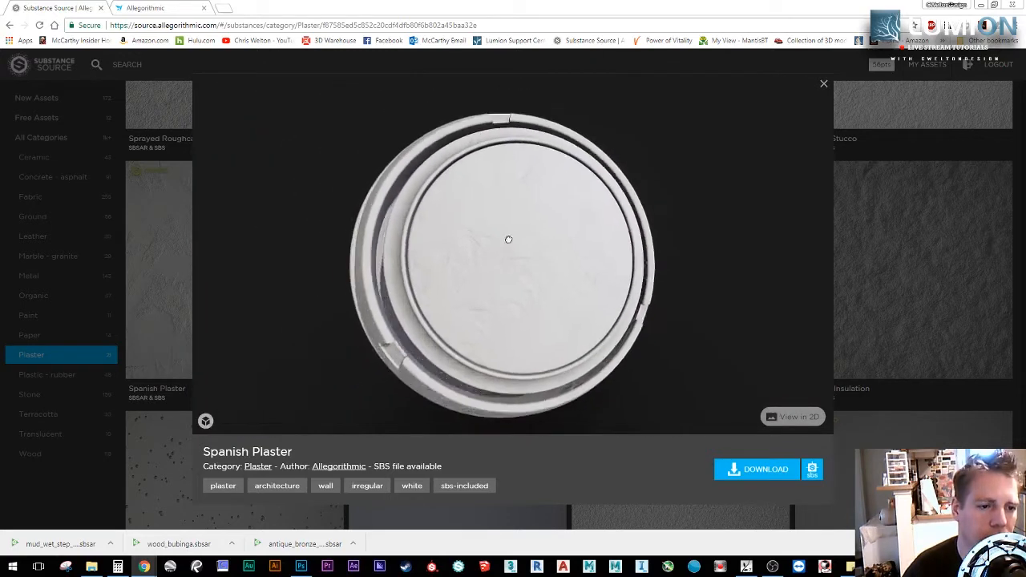
left_click_drag(509, 239, 509, 228)
scroll(506, 233, "up", 5)
scroll(506, 233, "down", 5)
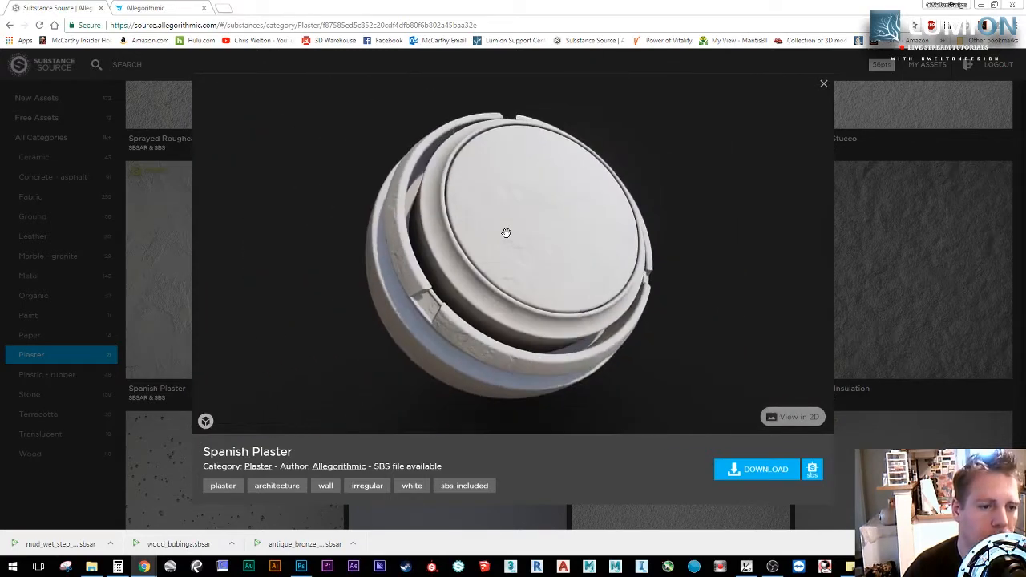
scroll(506, 233, "up", 2)
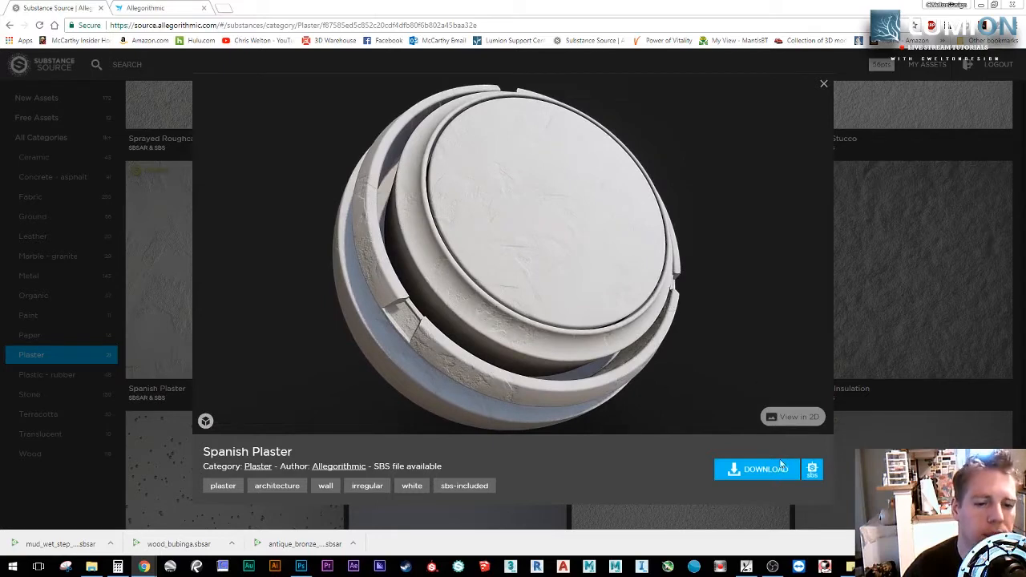
Step: Download Spanish Plaster as the Substance Archive plaster_spanish into the Substance Live Stream 2 folder and close the material
left_click(760, 470)
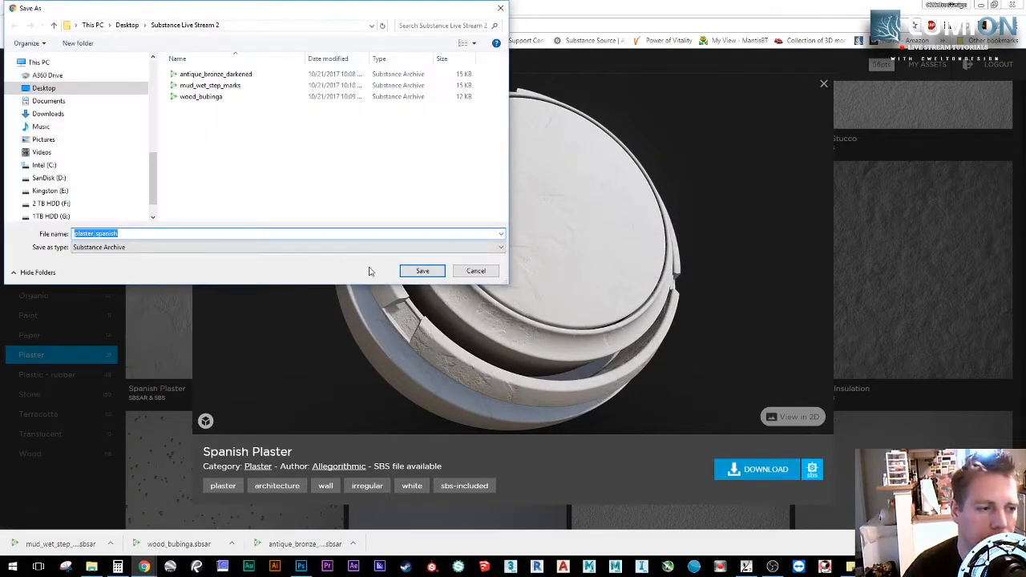
left_click(422, 273)
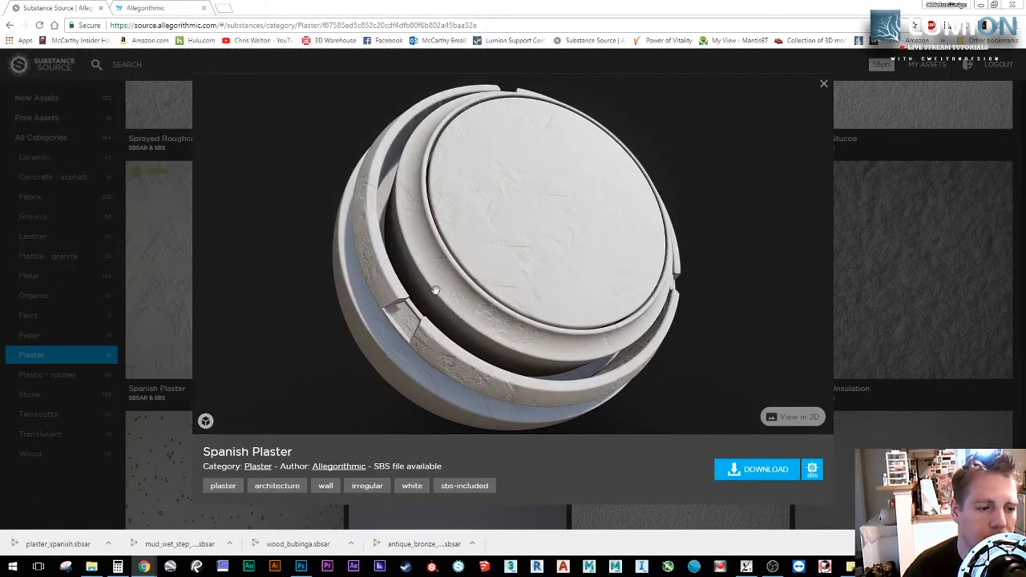
left_click_drag(656, 211, 554, 198)
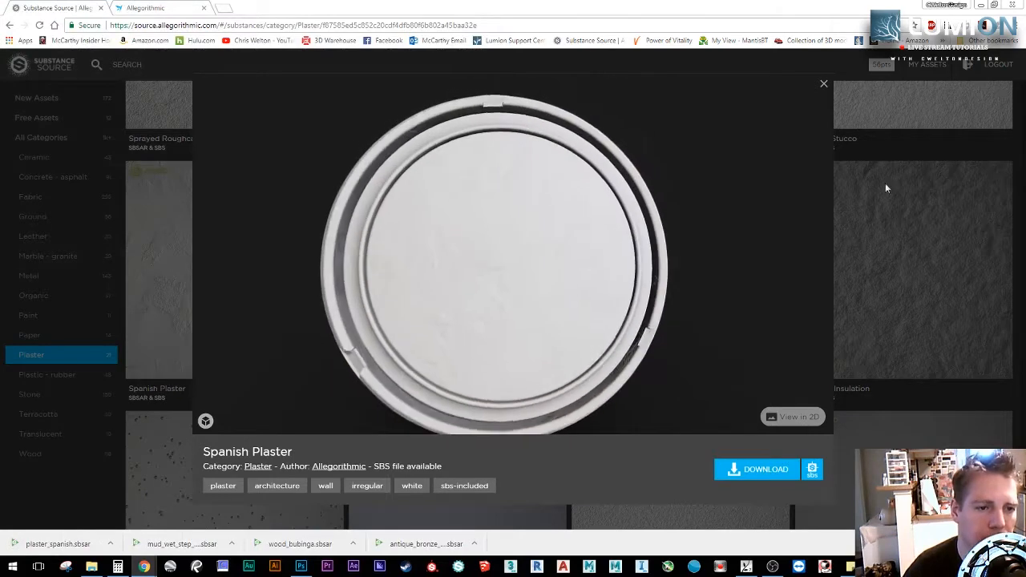
left_click(901, 190)
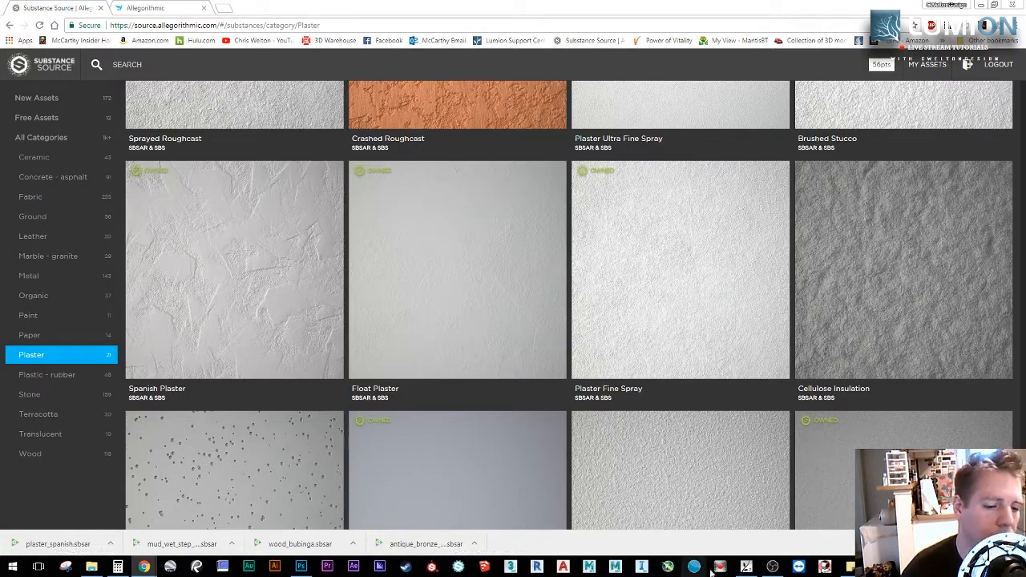
Step: Switch to Lumion, look at the grey material ball in the scene, and open the movie editor
left_click(746, 567)
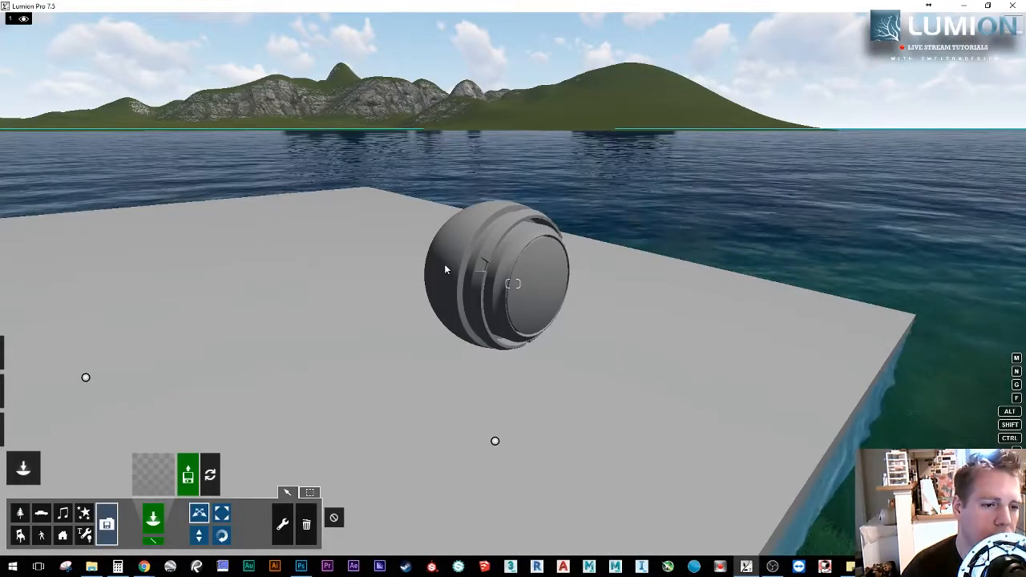
key("w")
right_click_drag(642, 428, 613, 439)
key("w")
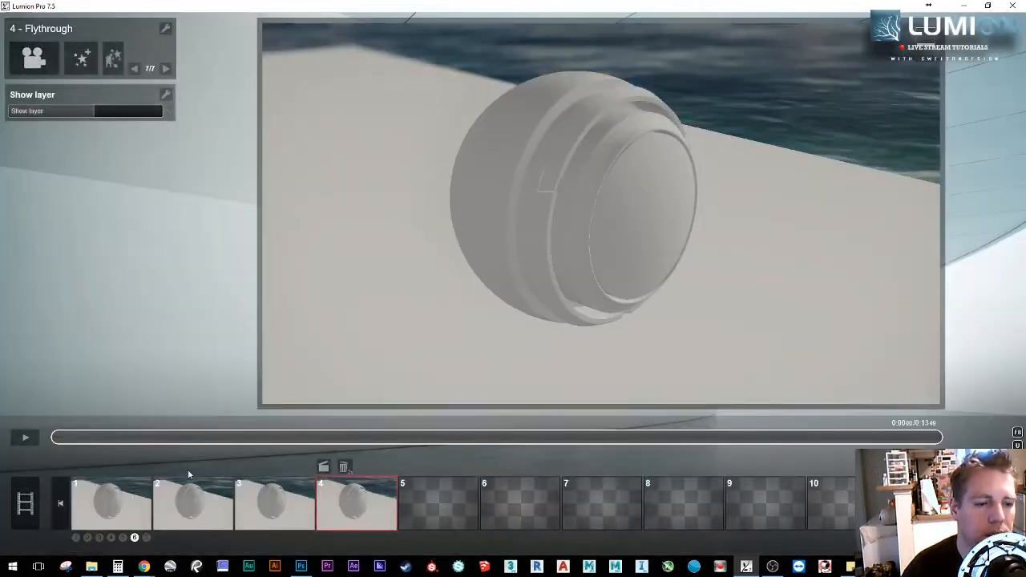
Step: Preview the first Flythrough clip at different points in its timeline and return to the scene editor
left_click(103, 493)
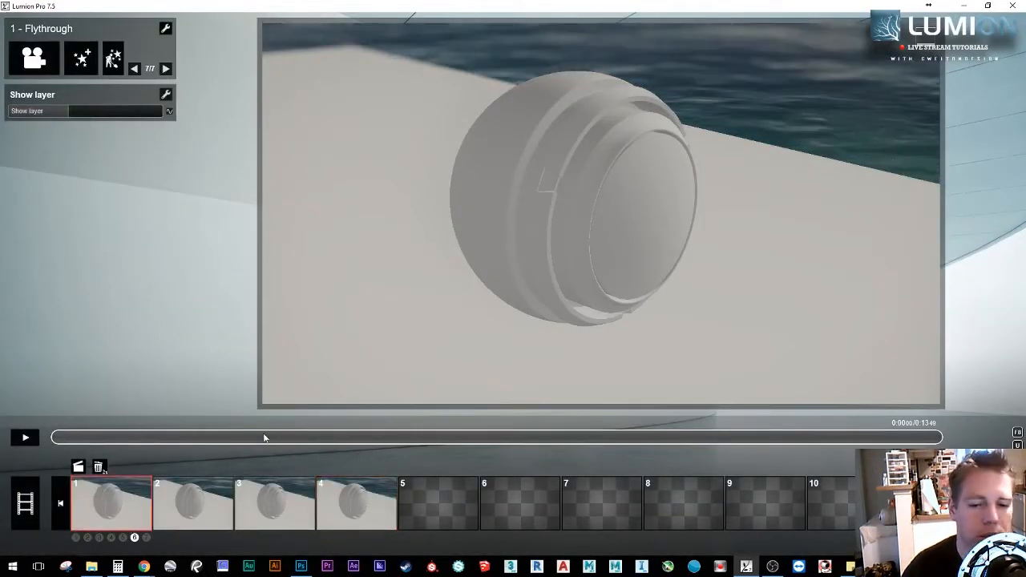
left_click(60, 439)
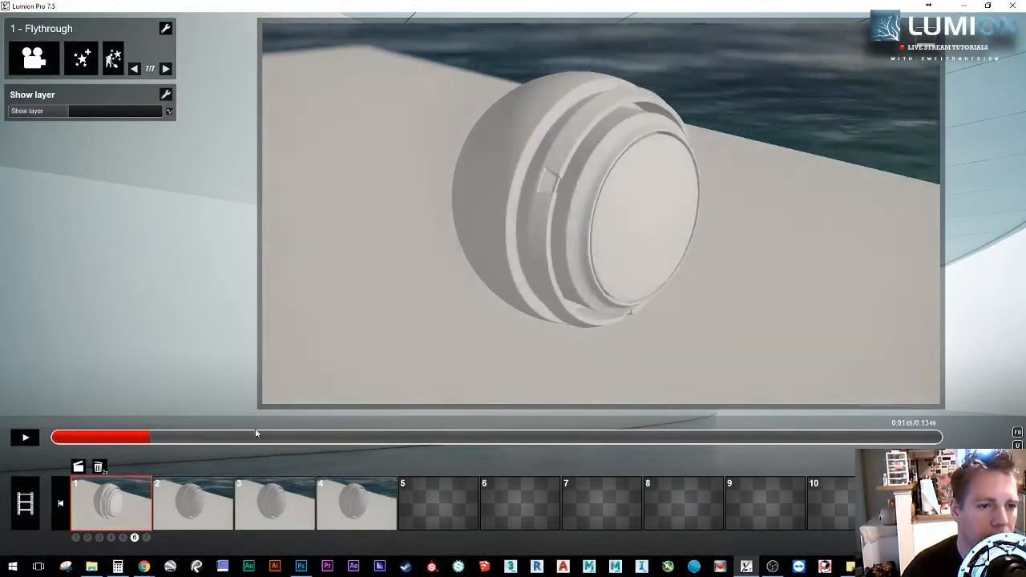
left_click(77, 441)
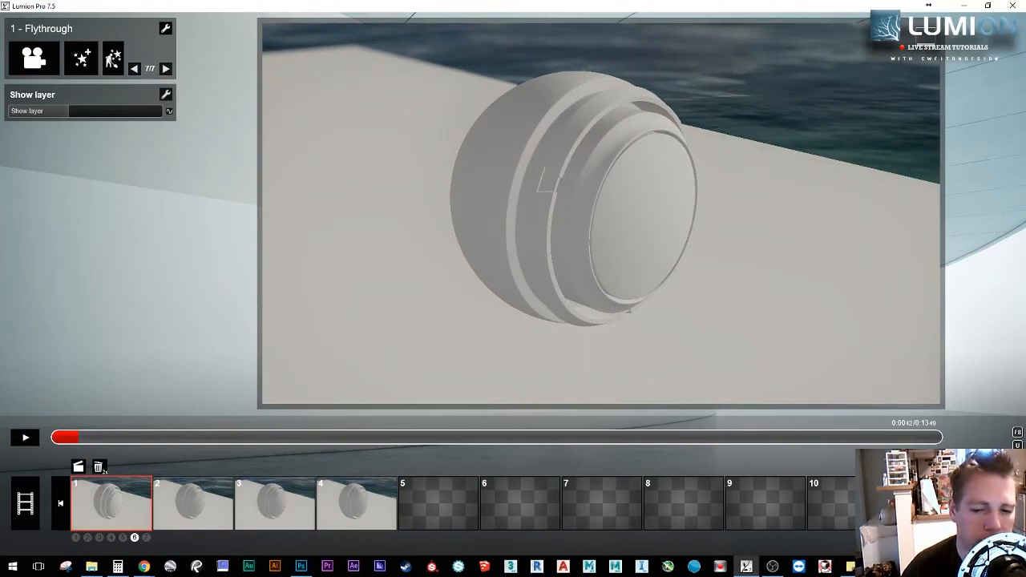
left_click(1007, 482)
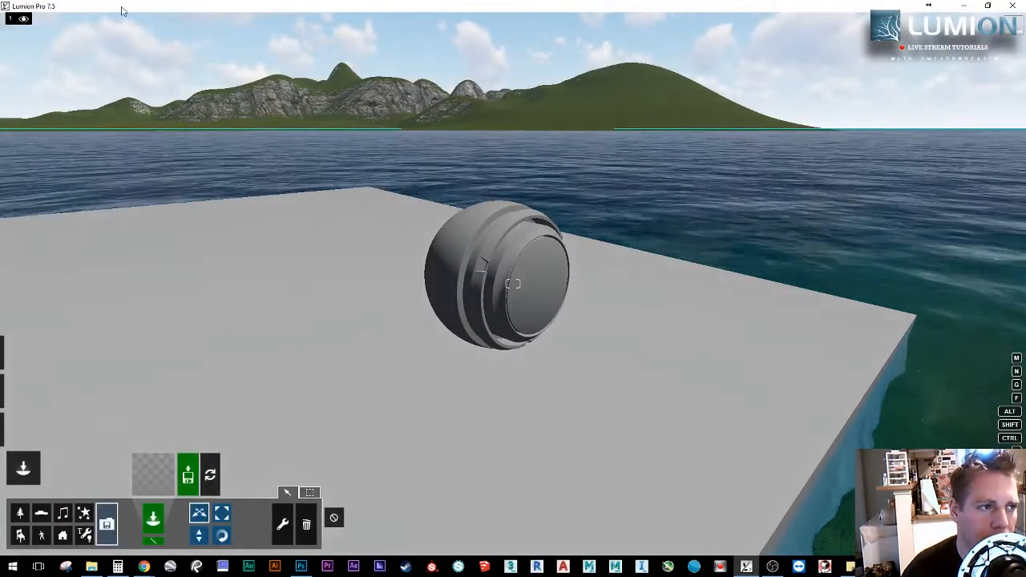
Step: Make Layer 10 the active layer in the material ball scene
mouse_move(122, 16)
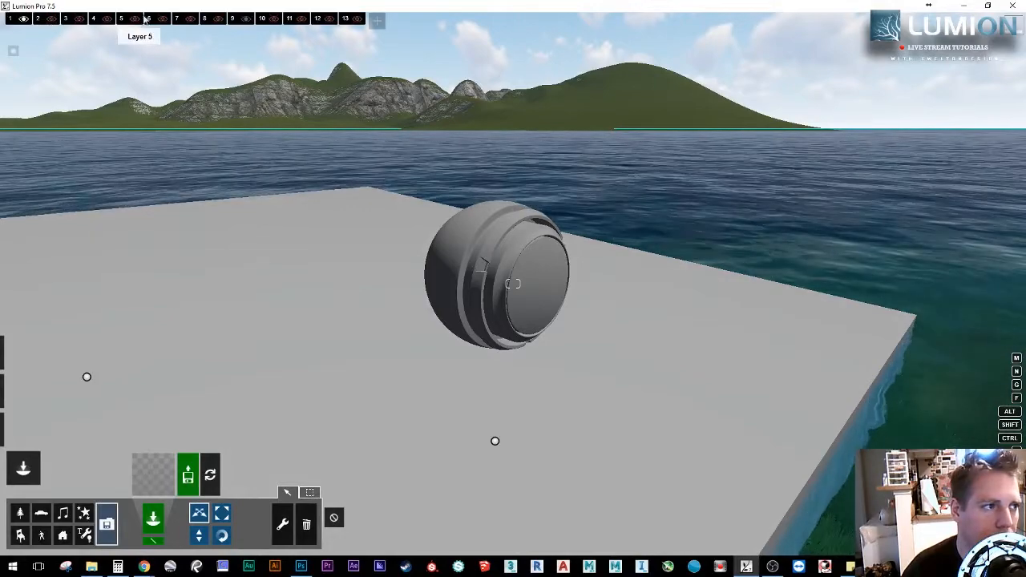
key("w")
right_click_drag(343, 139, 344, 117)
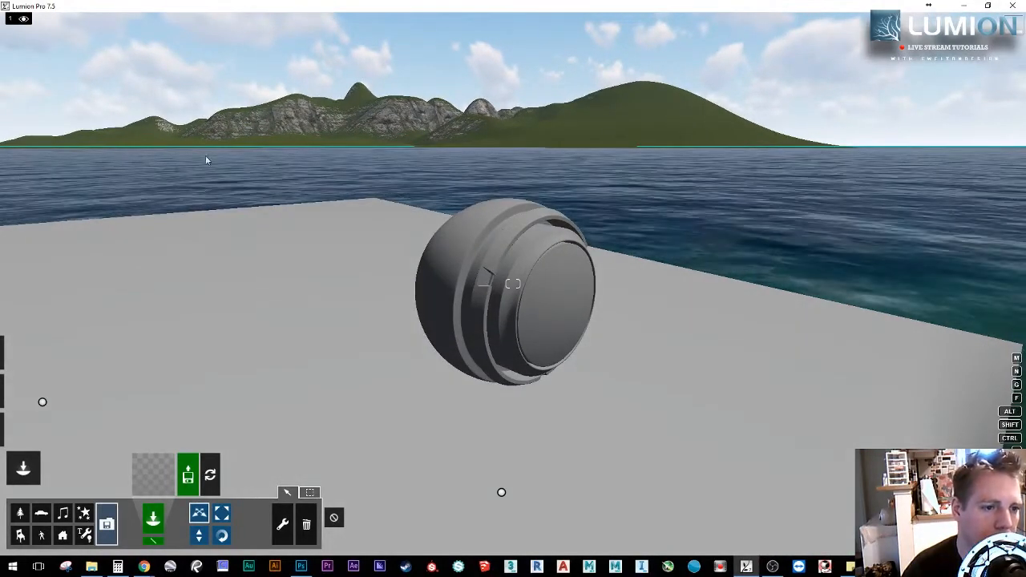
mouse_move(211, 23)
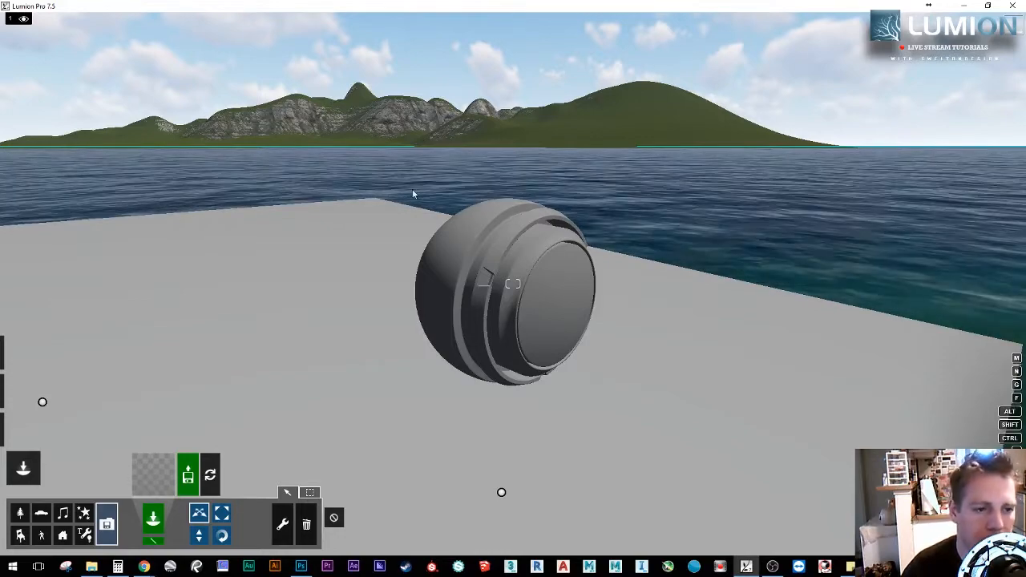
mouse_move(320, 20)
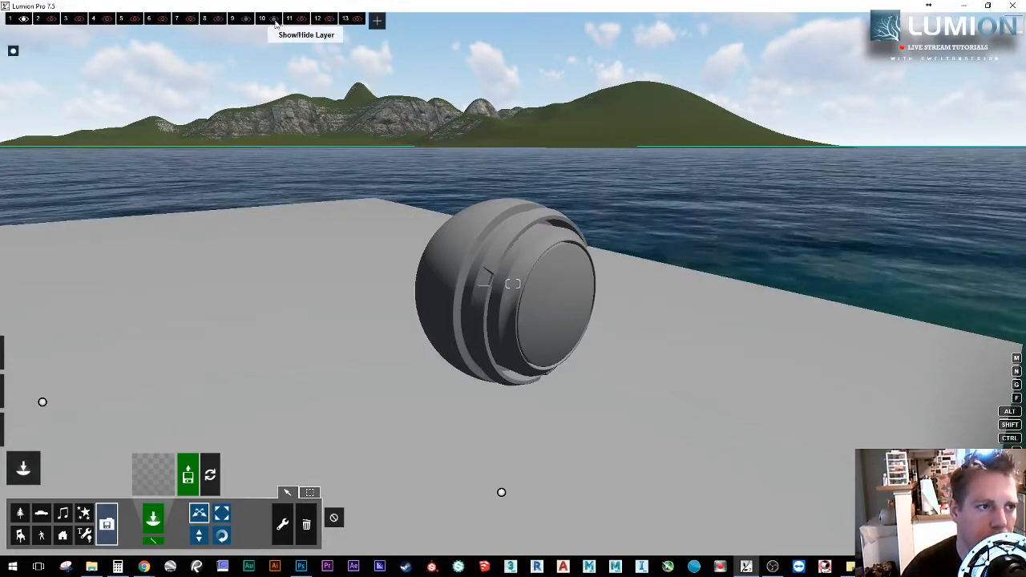
left_click(268, 20)
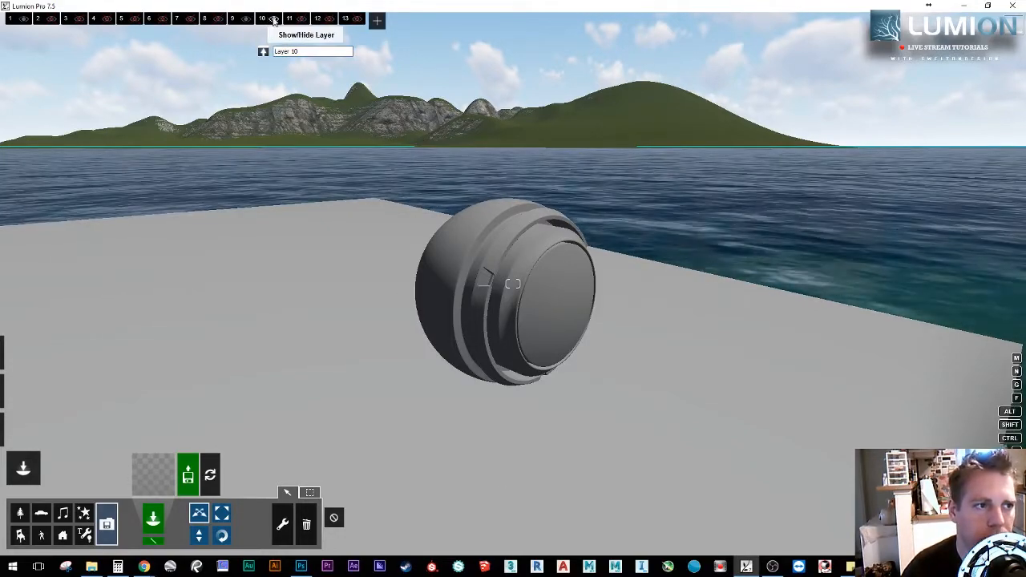
Step: Open the movie editor and preview Flythrough clips from the sixth and fourth clip sets at several points in their timelines
left_click(1007, 499)
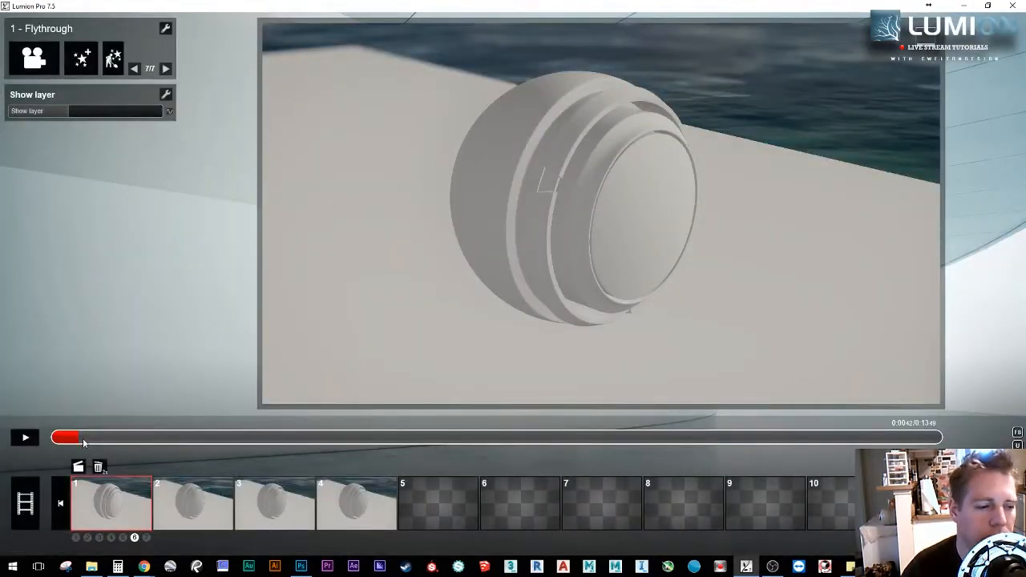
left_click_drag(83, 438, 799, 467)
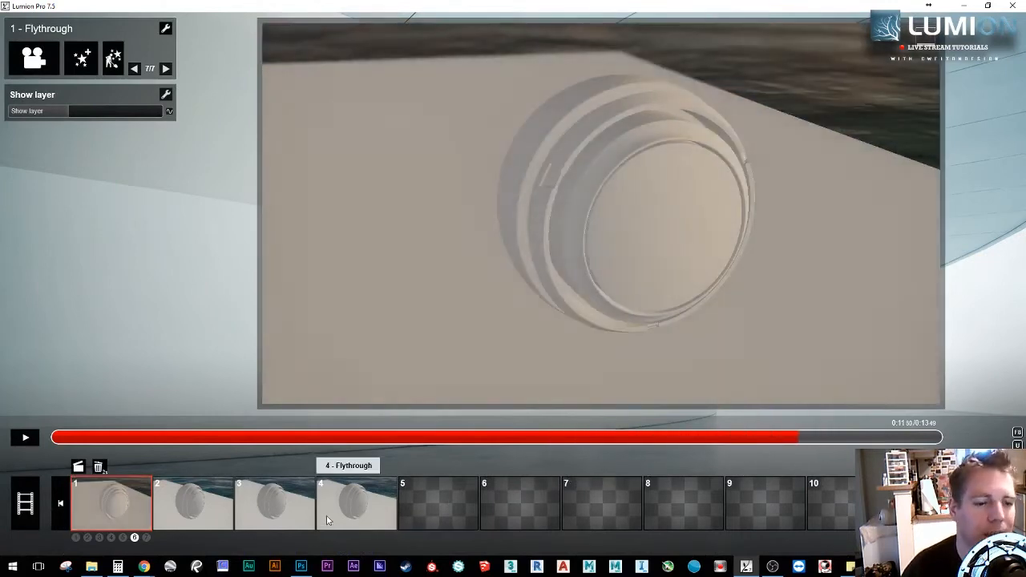
left_click(112, 538)
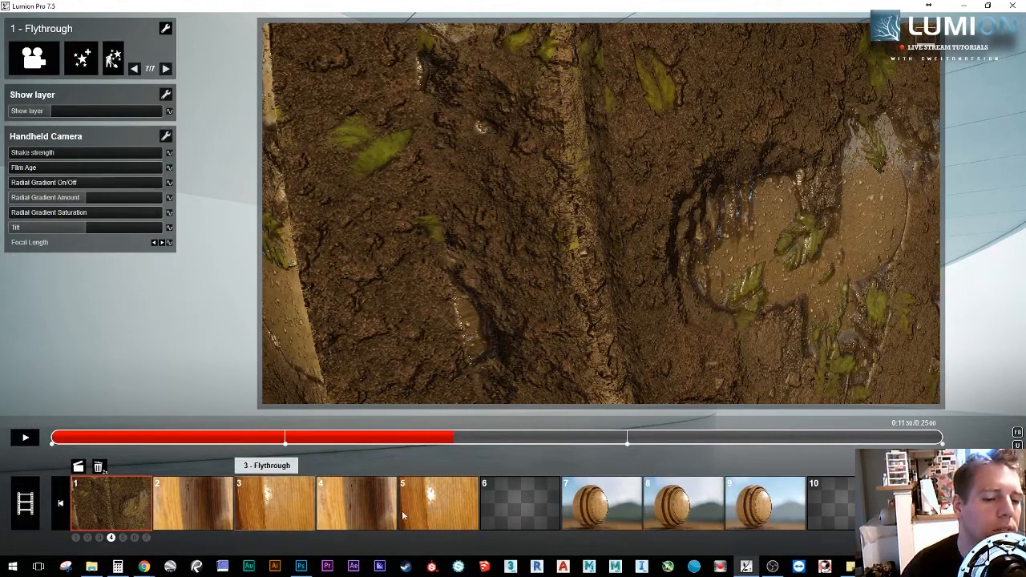
left_click(690, 512)
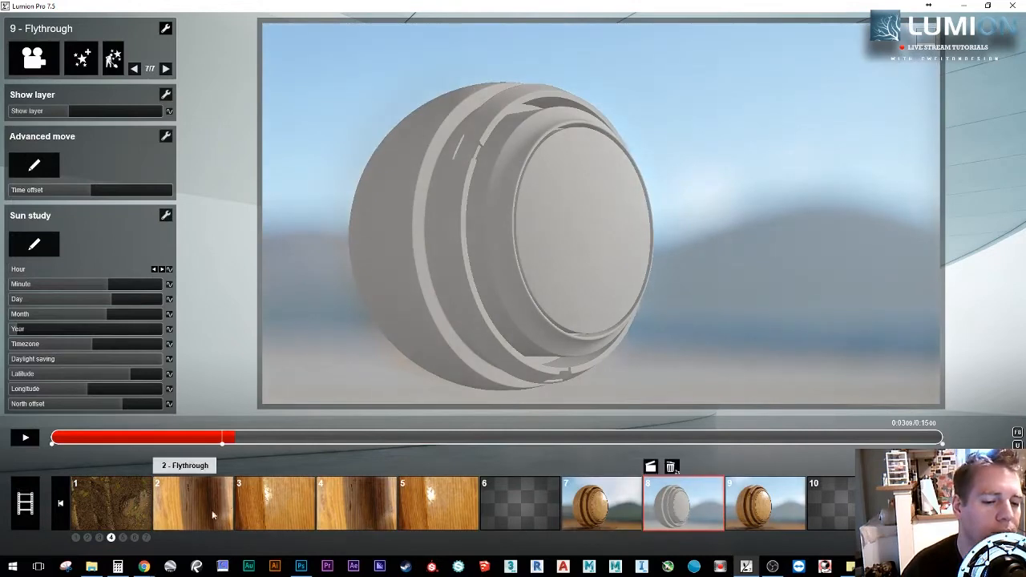
left_click(135, 538)
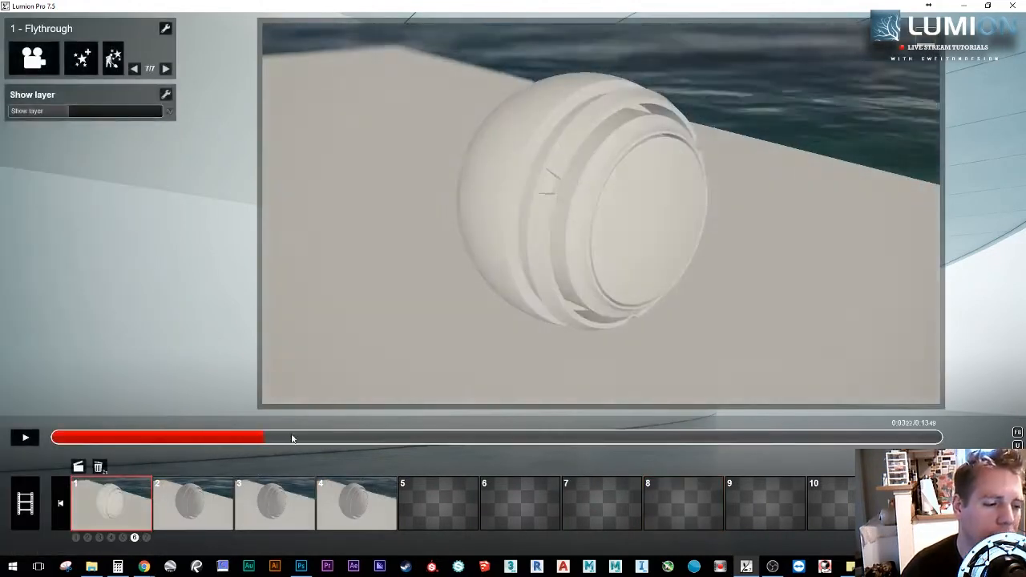
left_click_drag(293, 439, 340, 439)
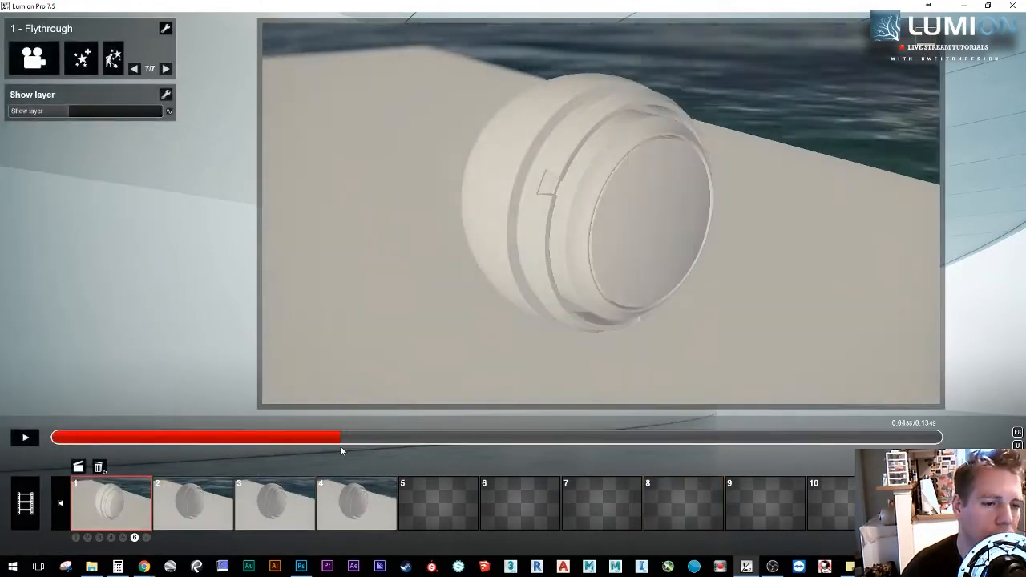
Step: Leave Lumion, return to the Substance Source page in Chrome, and open the downloaded plaster_spanish.sbsar in Substance Player
left_click(967, 7)
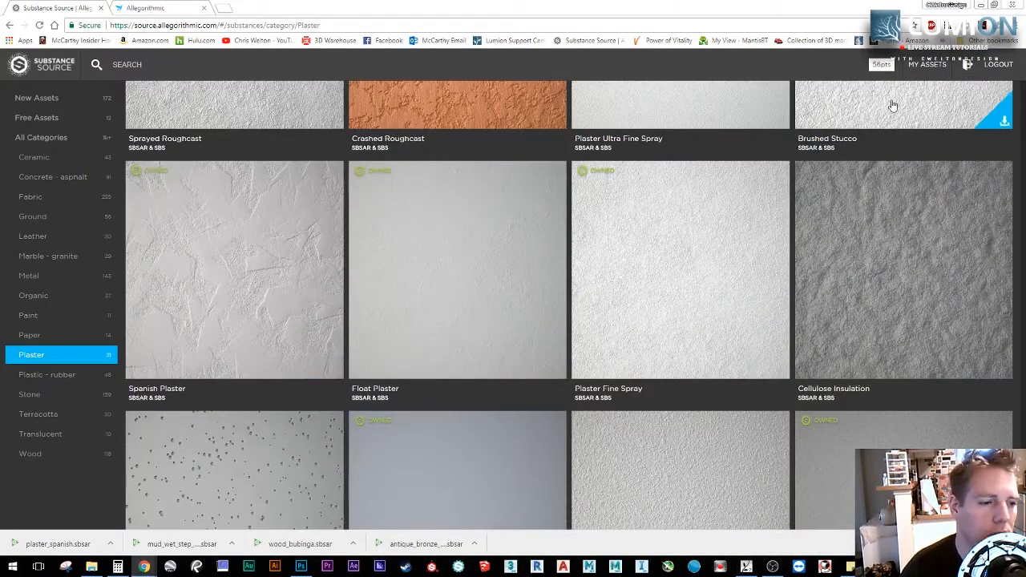
left_click(978, 6)
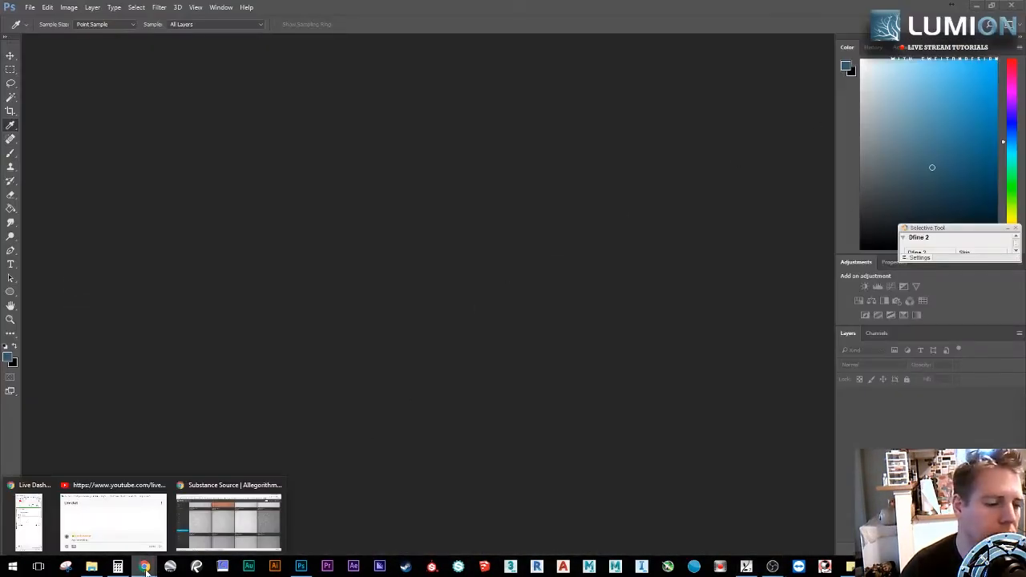
left_click(216, 535)
left_click(58, 543)
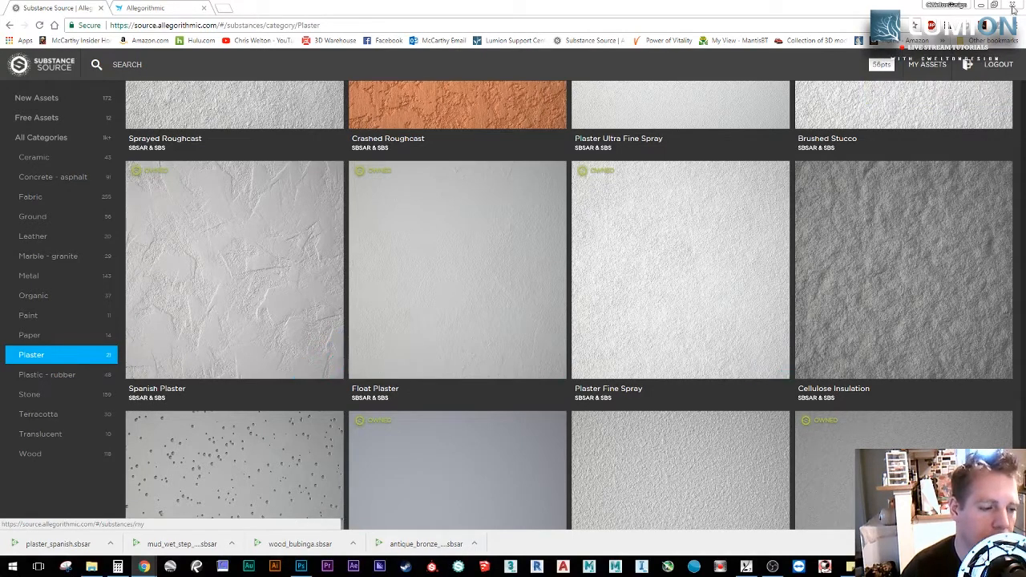
left_click(872, 567)
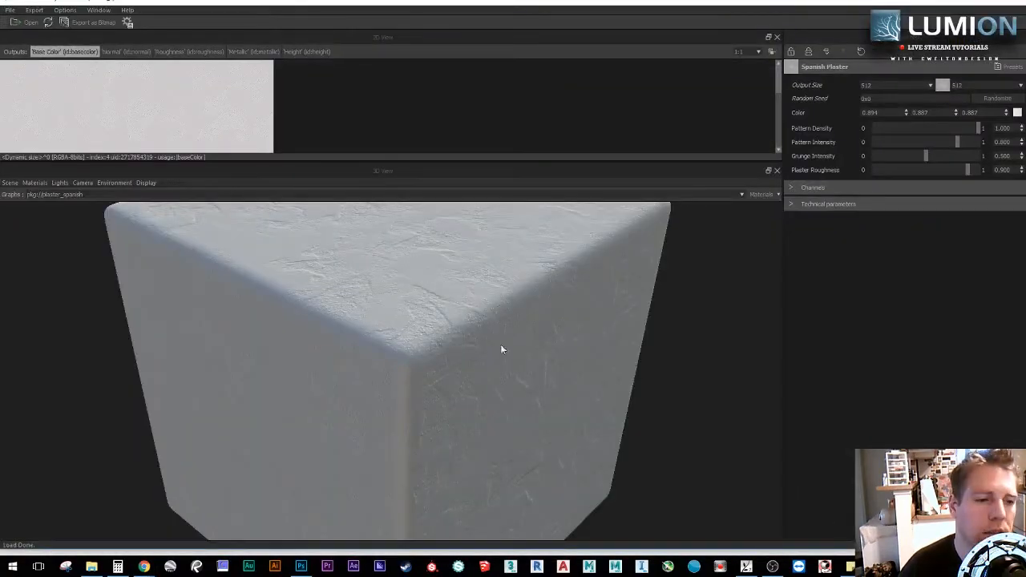
Step: Examine the Spanish Plaster relief on the preview cube from several angles and under different lighting directions
left_click_drag(402, 358, 350, 406)
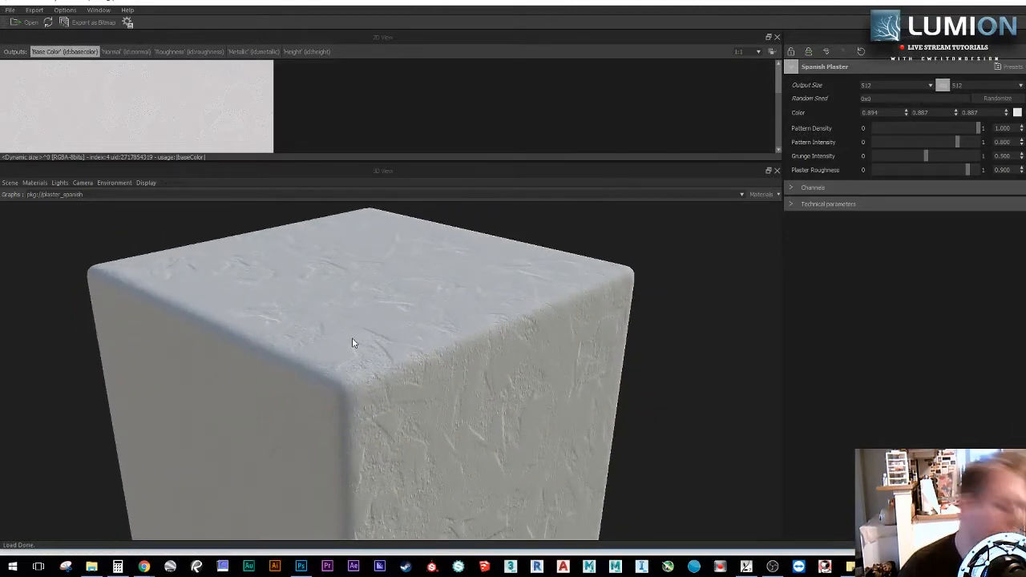
left_click_drag(360, 354, 359, 397, "ctrl+shift")
scroll(359, 397, "down", 3)
middle_click_drag(359, 397, 364, 389)
mouse_move(365, 394)
left_mouse_down()
mouse_move(373, 401)
mouse_move(373, 383)
mouse_move(354, 394)
left_mouse_up()
left_click_drag(362, 315, 335, 325)
mouse_move(341, 370)
left_mouse_down()
mouse_move(361, 356)
mouse_move(334, 355)
mouse_move(366, 380)
mouse_move(343, 365)
left_mouse_up()
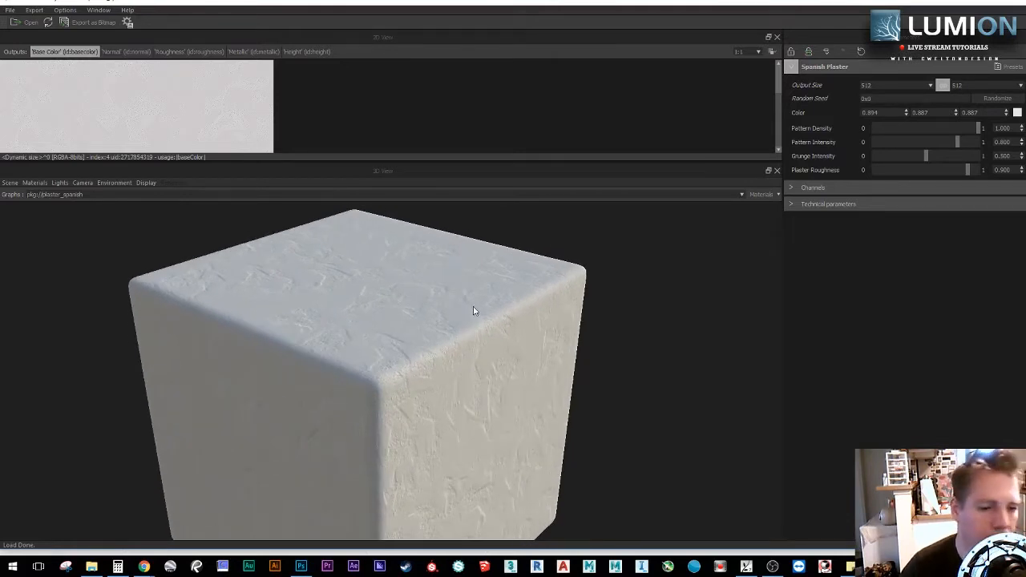
mouse_move(476, 298)
left_mouse_down("shift")
mouse_move(253, 335)
mouse_move(356, 367)
mouse_move(453, 374)
mouse_move(513, 363)
left_mouse_up("shift")
left_click_drag(461, 375, 393, 385)
Step: Edit the environment settings so that the environment is visible, and rotate it to the hilly landscape behind the cube
left_click(99, 184)
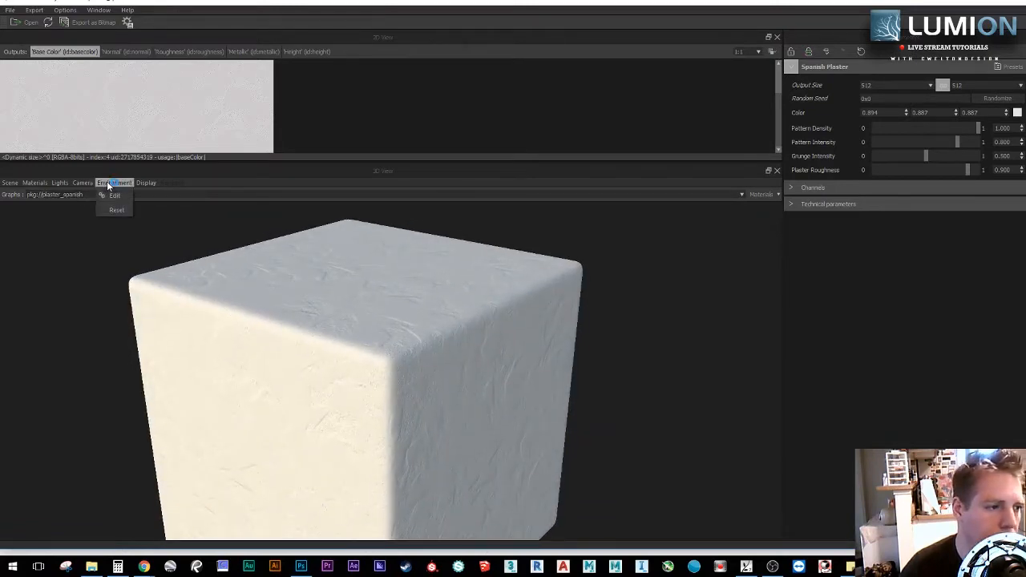
left_click(114, 195)
left_click(657, 217)
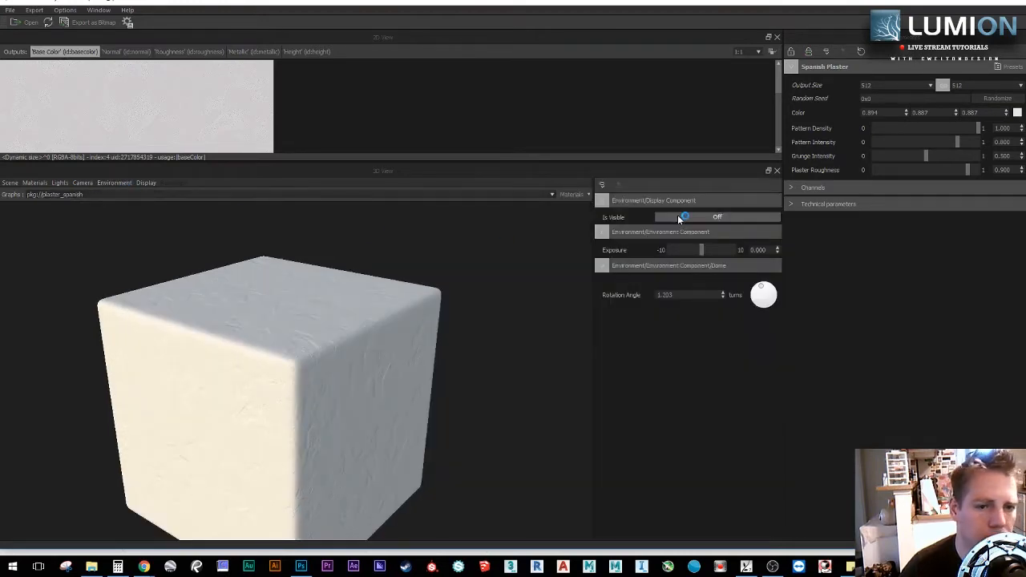
left_click_drag(304, 353, 126, 302)
left_click(670, 216)
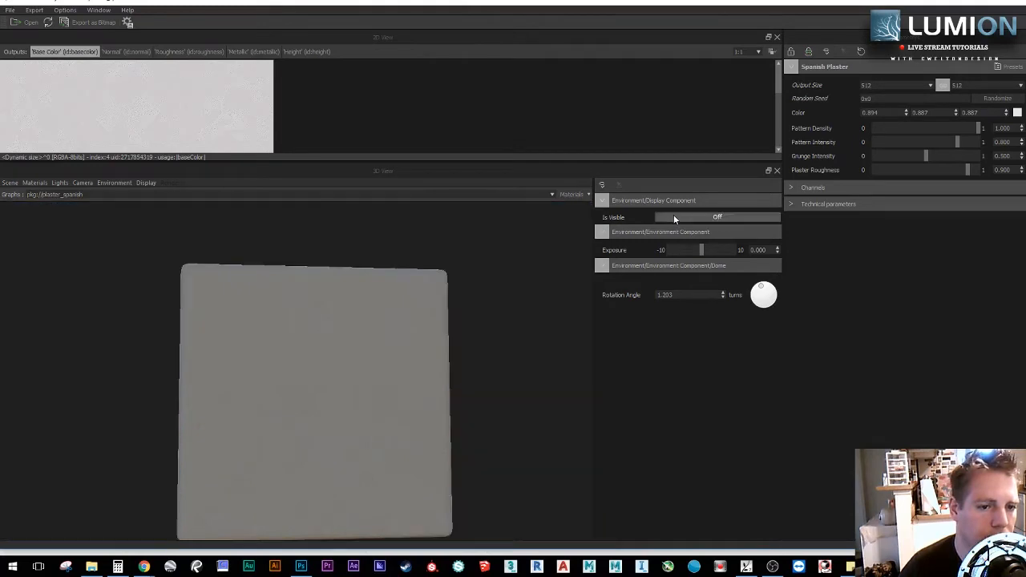
left_click(674, 215)
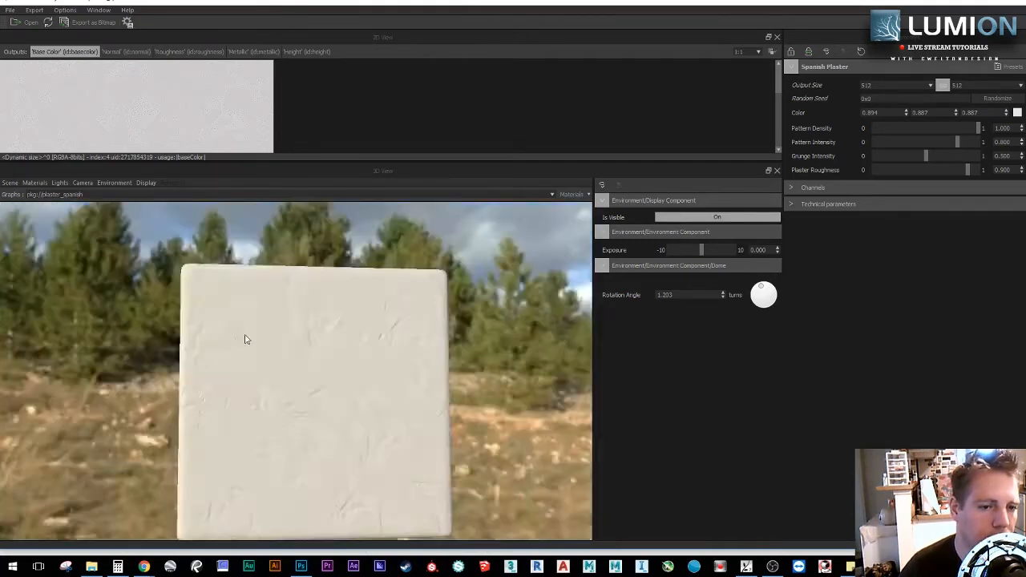
right_click_drag(246, 340, 315, 346, "ctrl+shift")
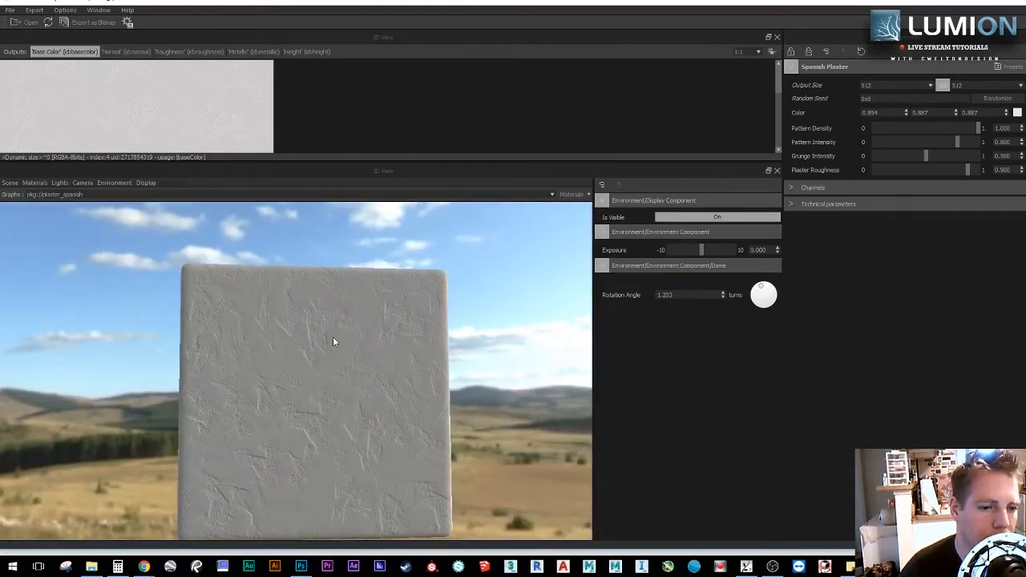
Step: Open the HDRi Maps folder under Desktop, Temp, Corona in File Explorer and place its window beside the material preview
left_click(91, 567)
left_click_drag(342, 59, 362, 75)
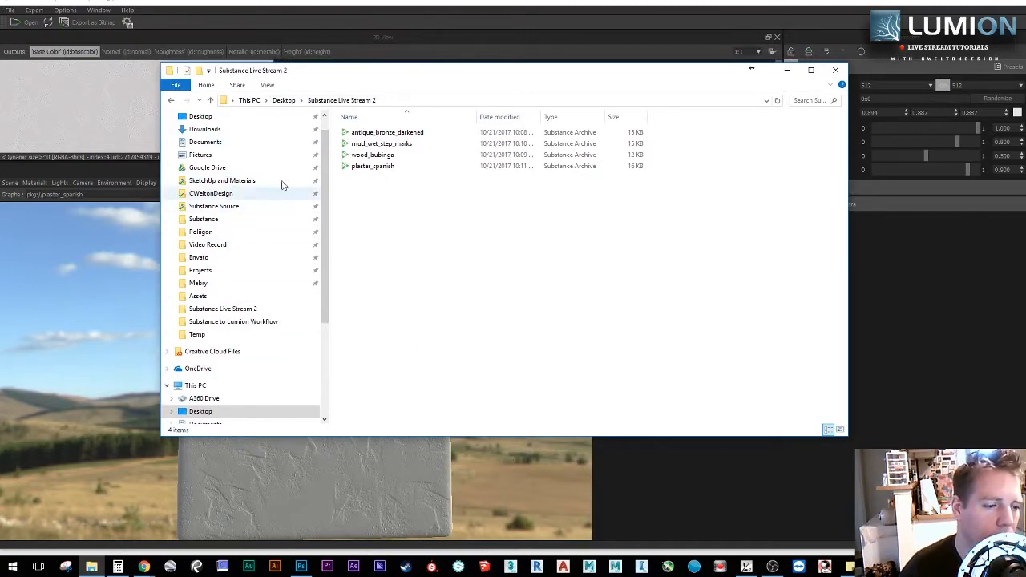
left_click_drag(385, 75, 1025, 136)
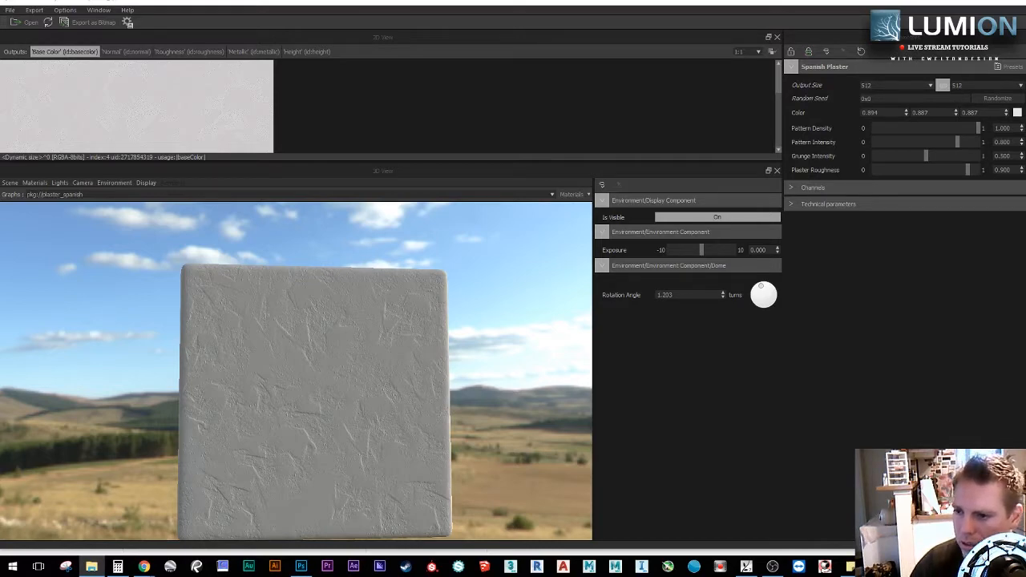
left_click_drag(1025, 44, 604, 80)
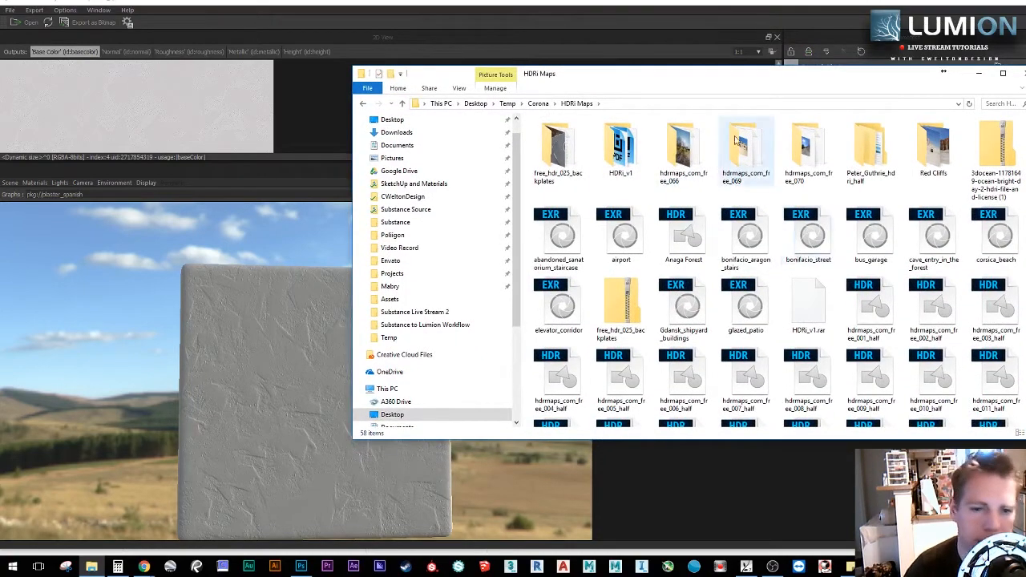
left_click_drag(746, 80, 731, 56)
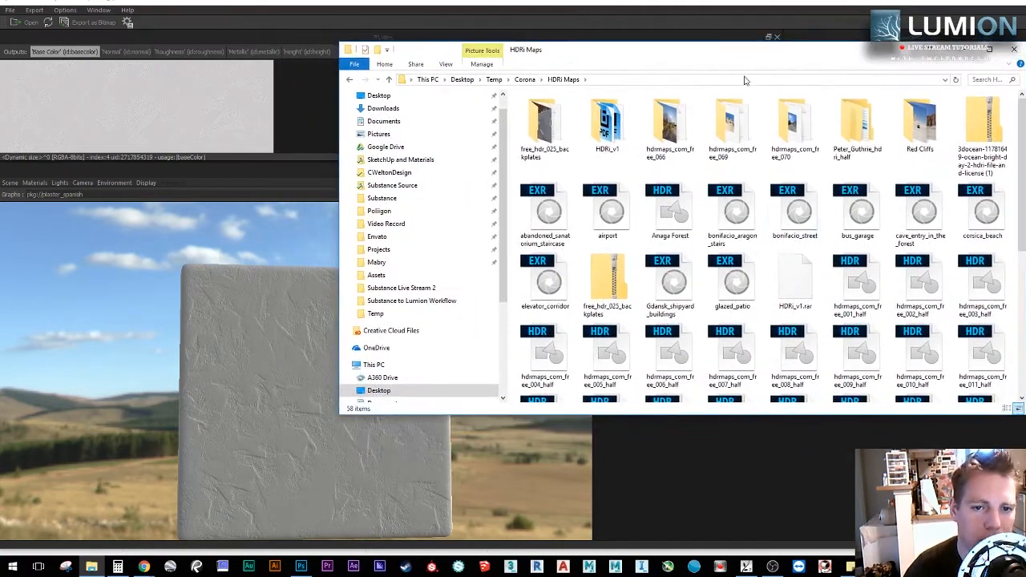
Step: Apply the bonifacio_aragon_stairs EXR to the 3D view as a Latitude/Longitude Panorama and rotate the environment around the cube
left_click(732, 215)
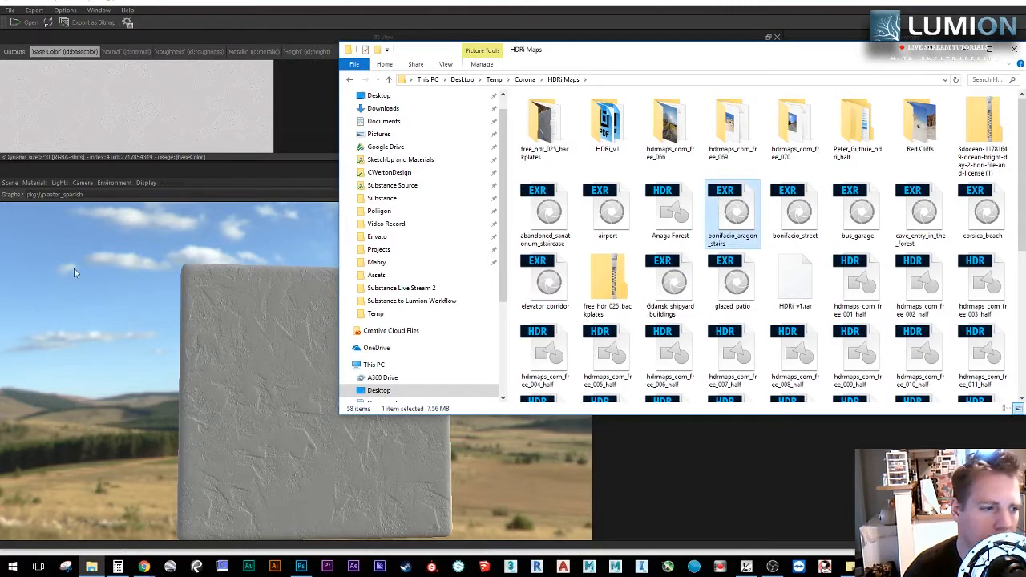
left_click_drag(74, 274, 110, 301)
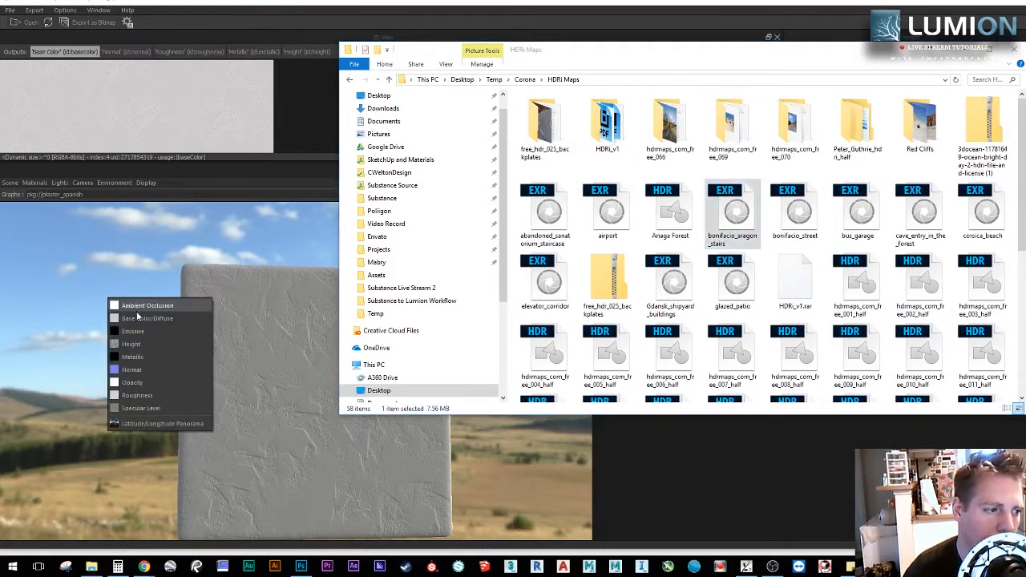
left_click(164, 424)
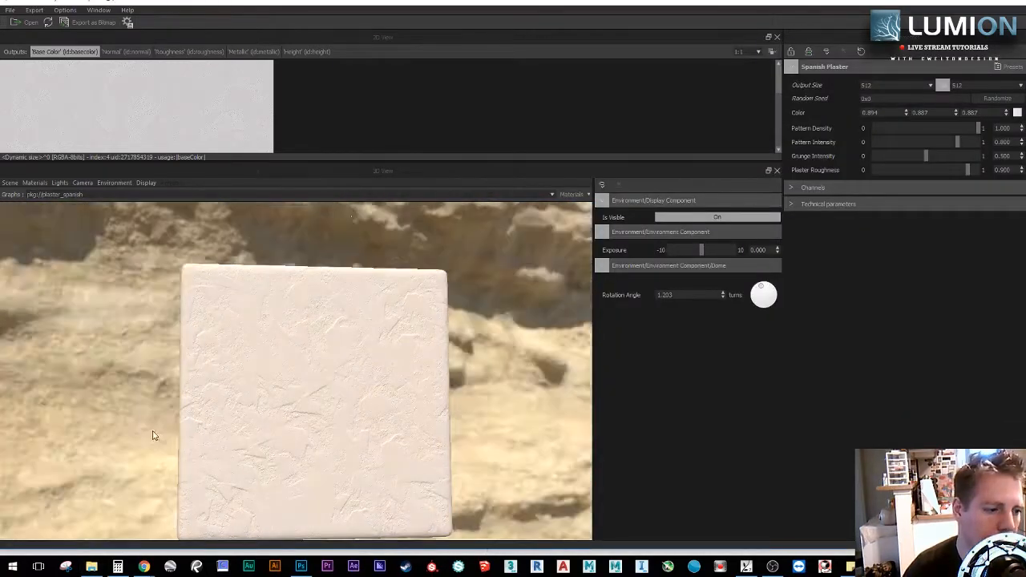
left_click_drag(155, 436, 212, 431, "ctrl+shift")
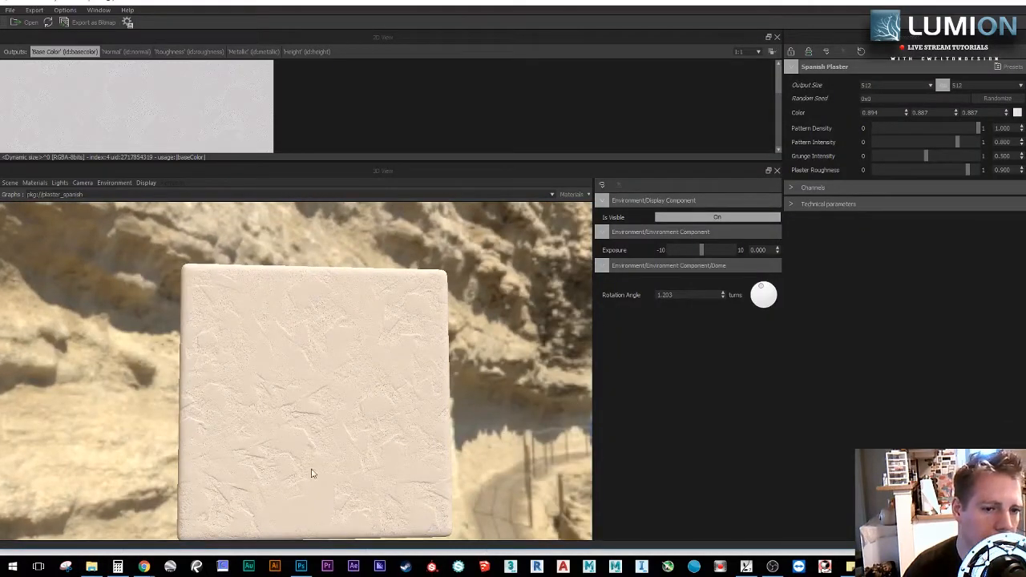
Step: Apply the airport EXR as the Latitude/Longitude Panorama, rotate the cube and lighting, and hide the environment background
left_click(91, 567)
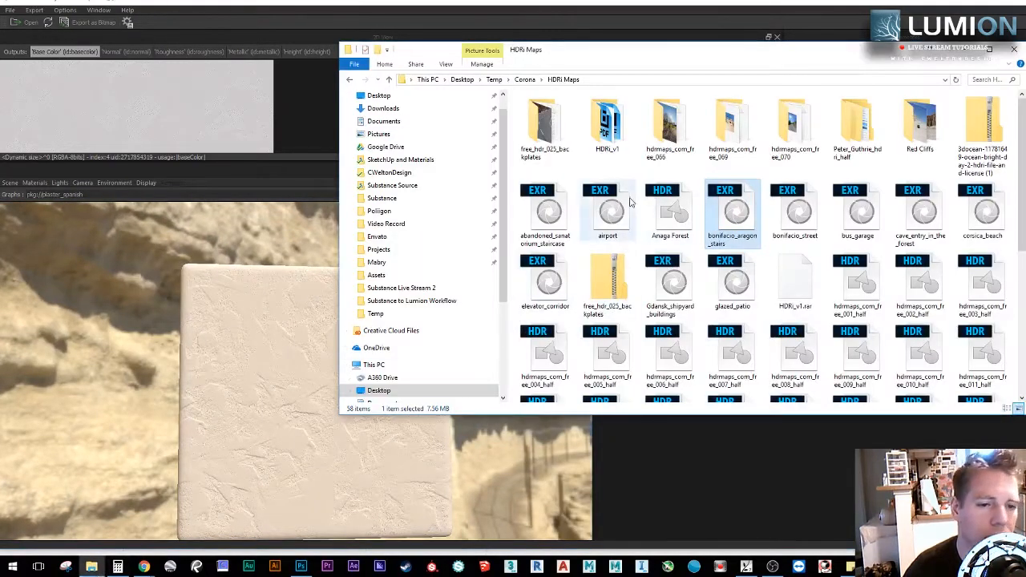
left_click_drag(631, 202, 164, 299)
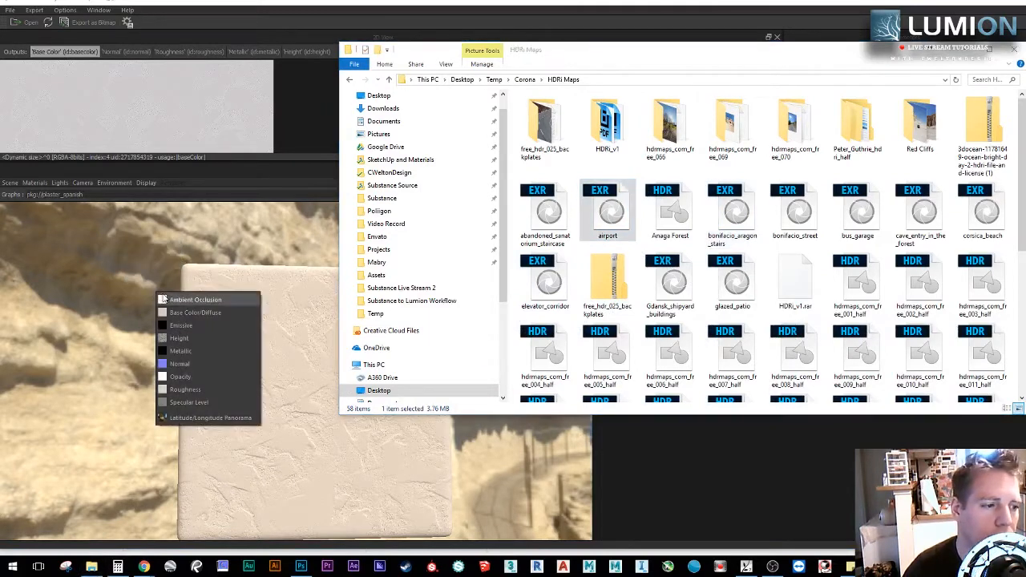
left_click(210, 418)
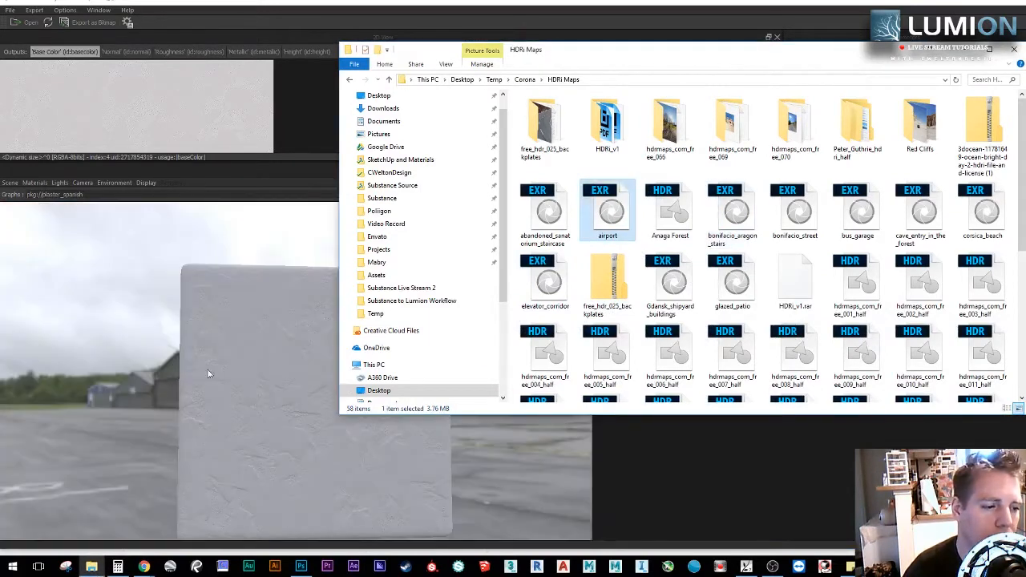
left_click_drag(210, 374, 231, 401)
right_click_drag(231, 401, 408, 399, "ctrl+shift")
left_click(729, 215)
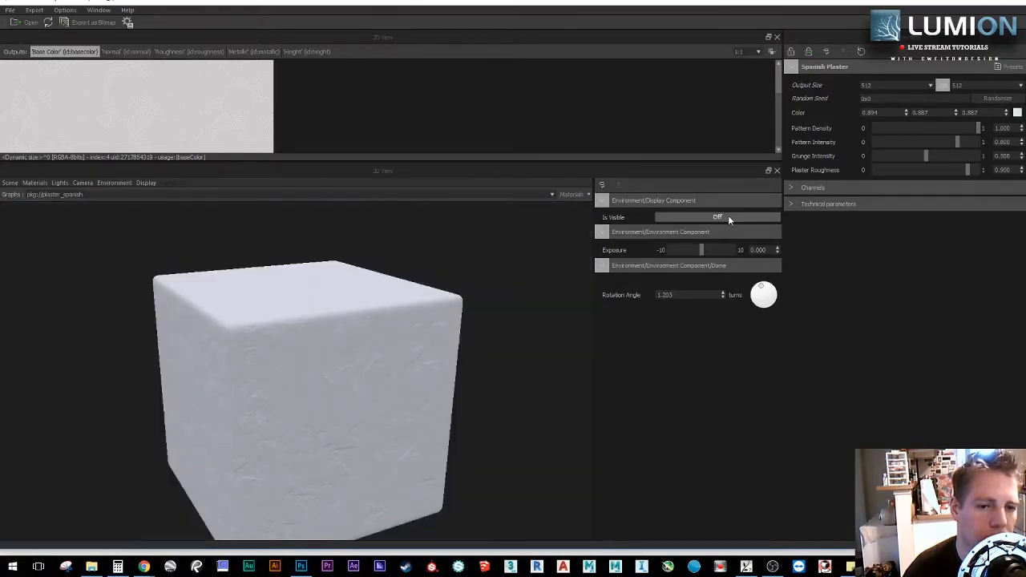
Step: Apply the studio EXR from the HDRi Maps folder to the 3D view as the Latitude/Longitude Panorama
left_click(91, 567)
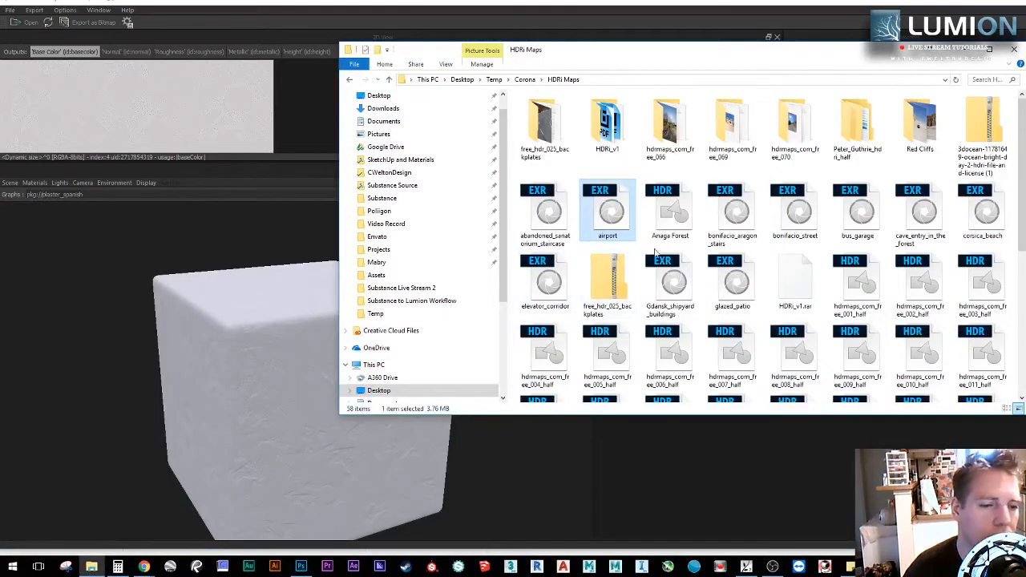
left_click(671, 287)
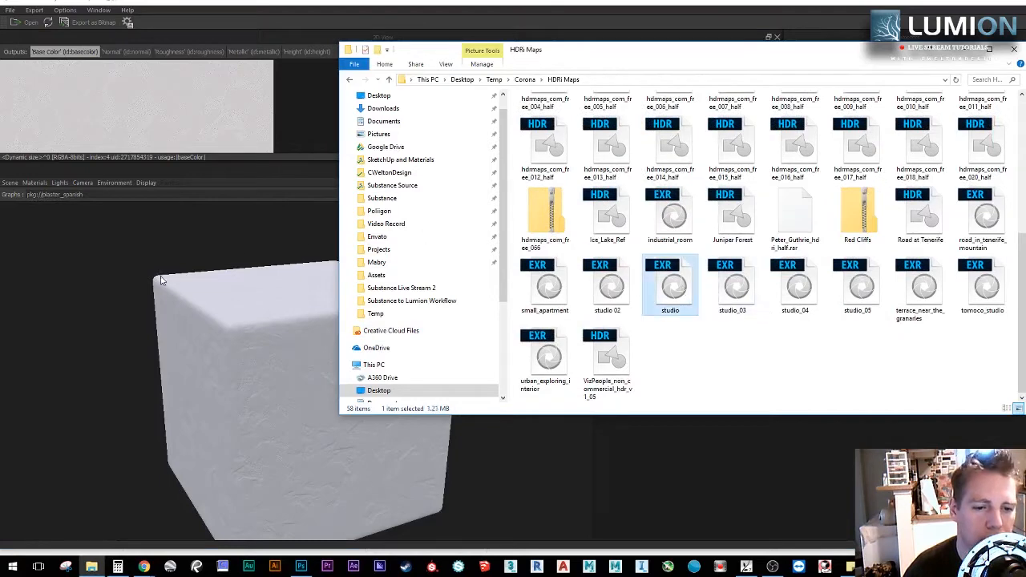
left_click_drag(199, 331, 199, 332)
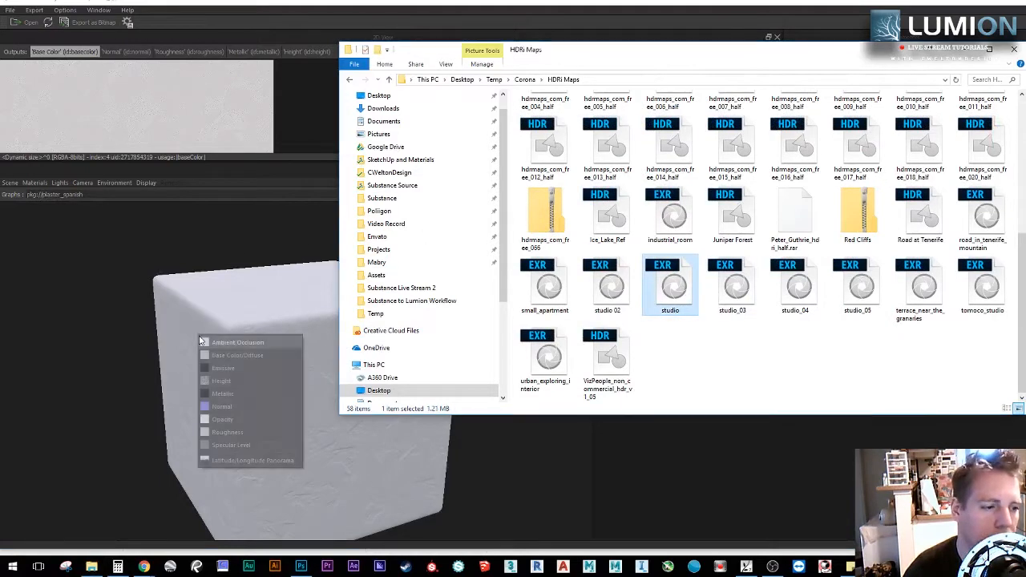
left_click(259, 465)
left_click(206, 405)
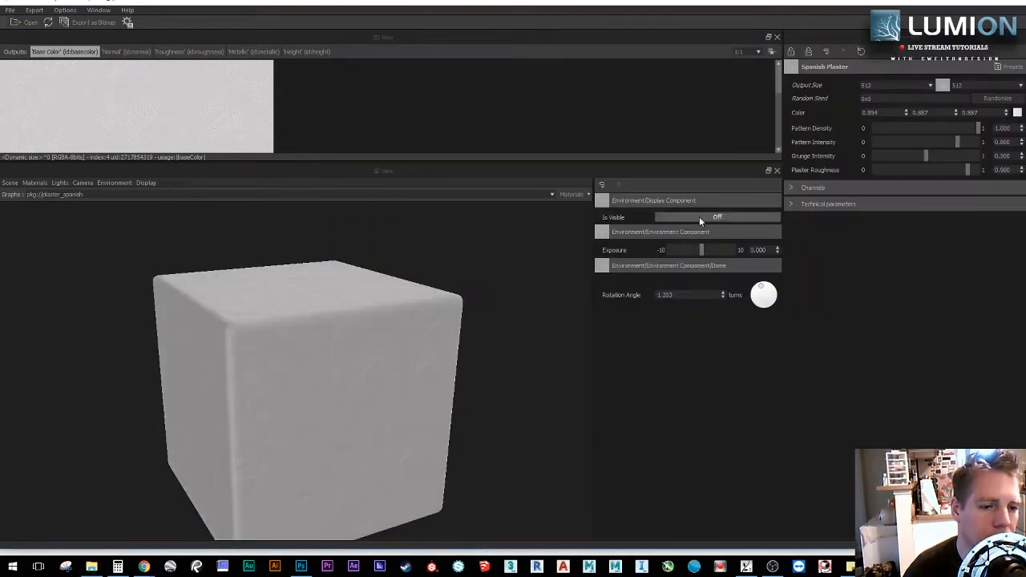
Step: Make the studio environment visible and turn the cube to inspect the plaster relief up close
left_click(696, 218)
left_click_drag(417, 315, 344, 407)
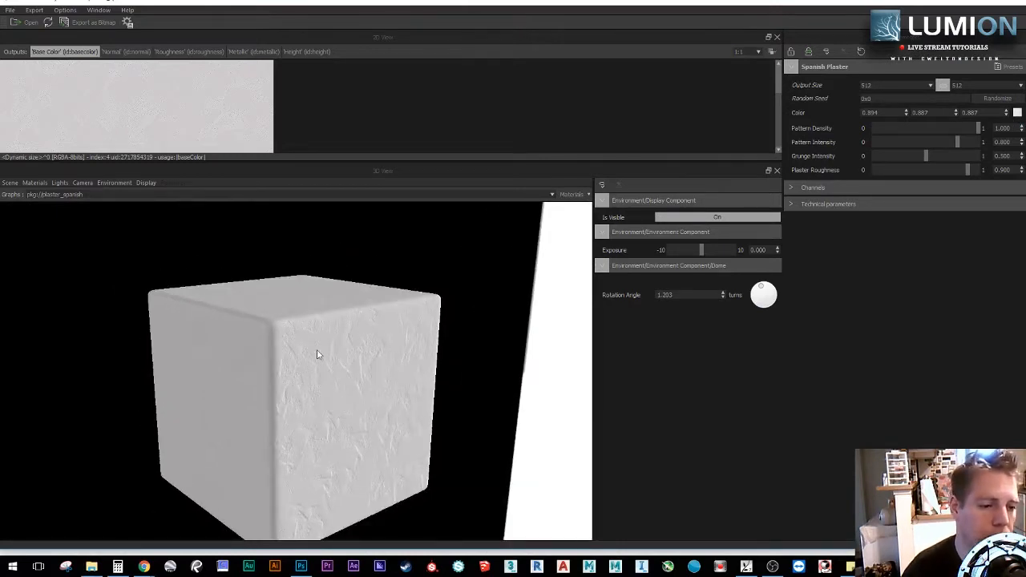
left_click_drag(318, 355, 326, 345)
scroll(325, 345, "up", 1)
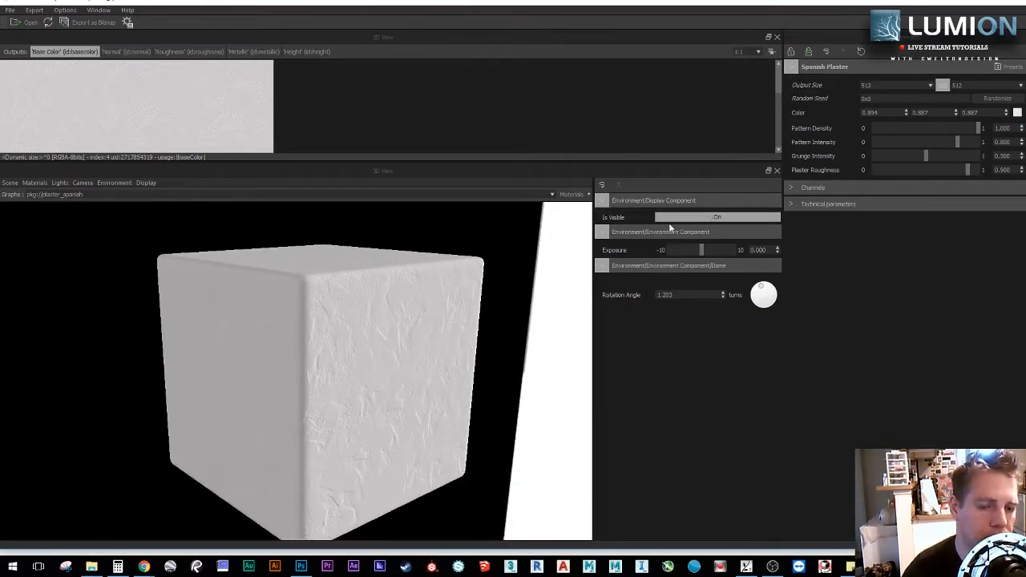
Step: Apply the airport EXR from the HDRi Maps folder as the Latitude/Longitude Panorama and turn off the environment's visibility
left_click(92, 566)
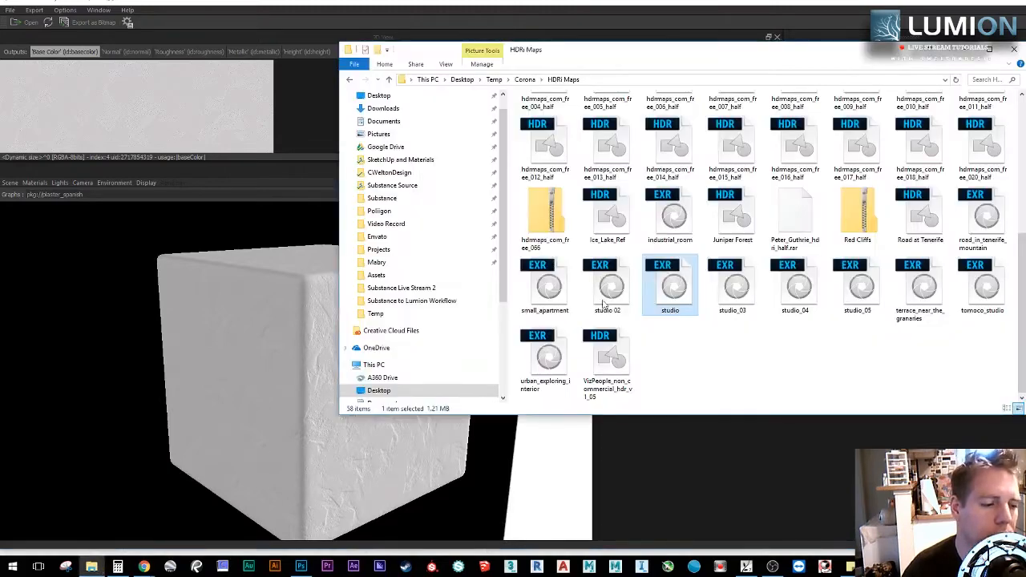
left_click(745, 371)
scroll(744, 145, "up", 4)
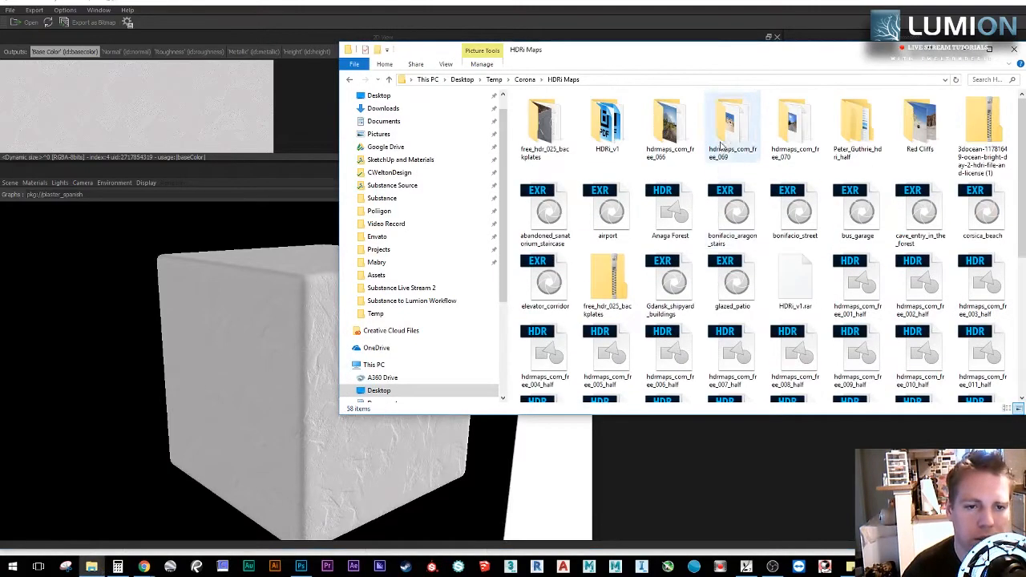
left_click(798, 216)
left_click(665, 218)
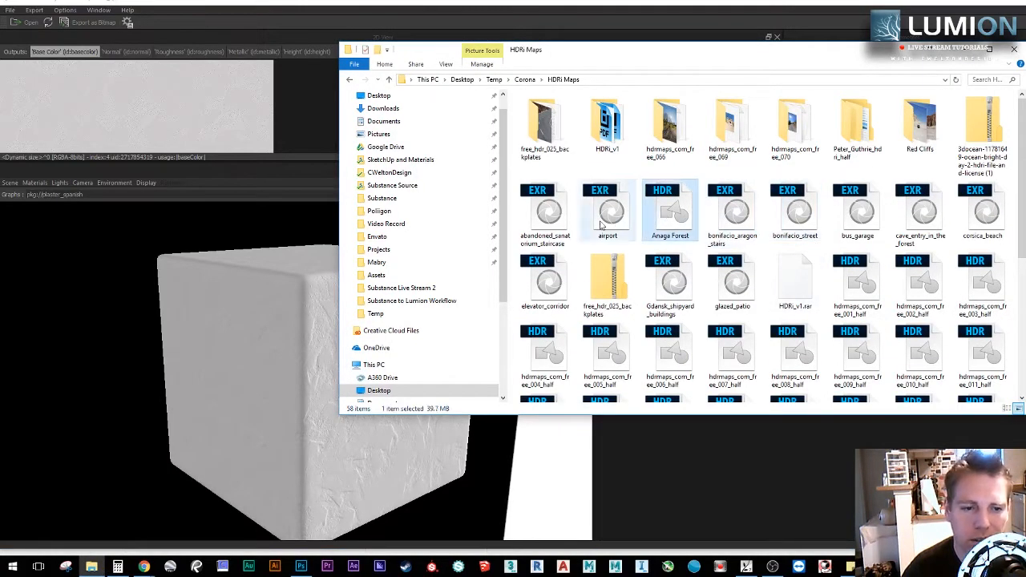
left_click(593, 226)
left_click_drag(170, 326, 163, 299)
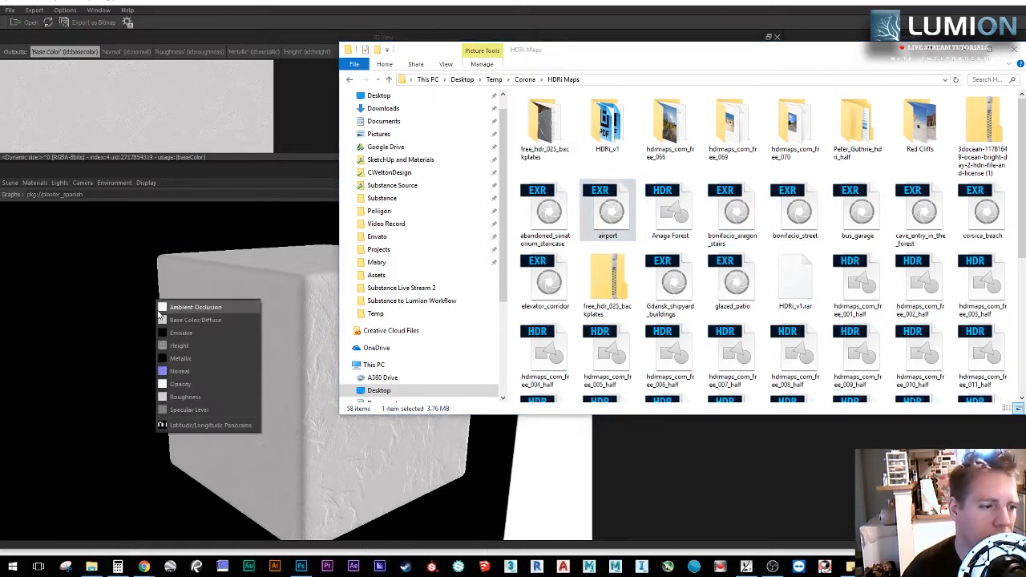
left_click(211, 423)
left_click(465, 458)
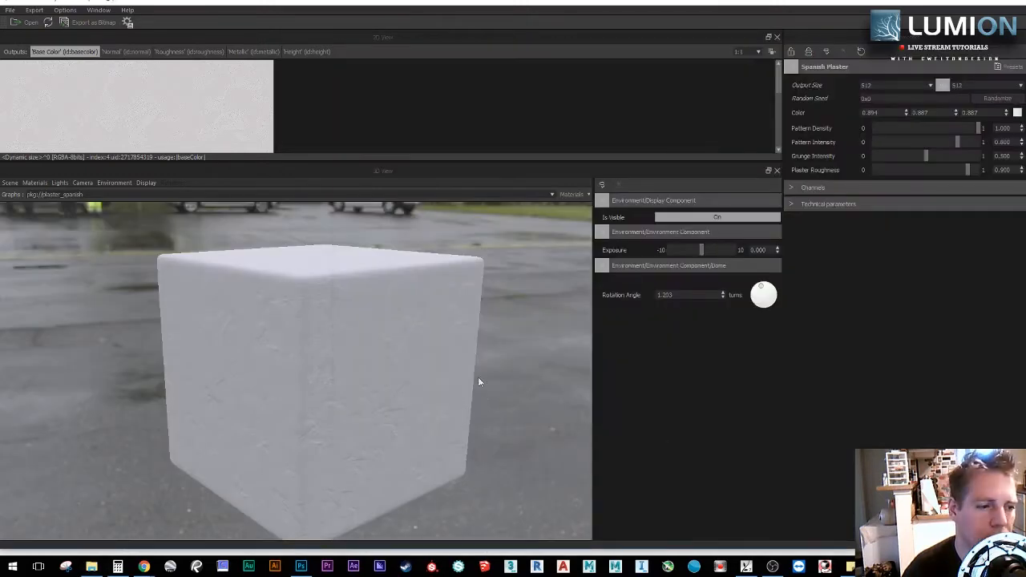
left_click(675, 218)
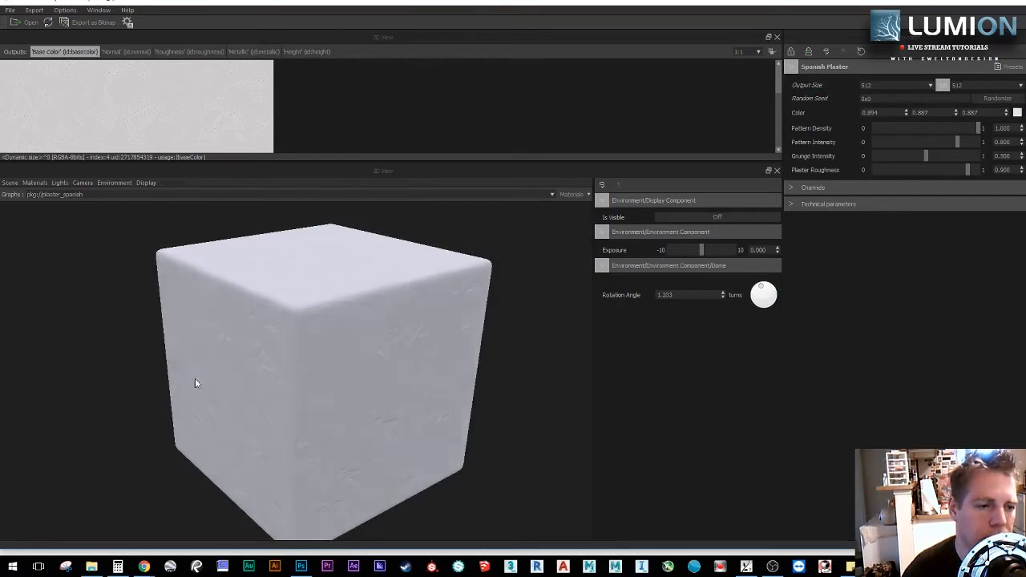
middle_click_drag(328, 334, 367, 377)
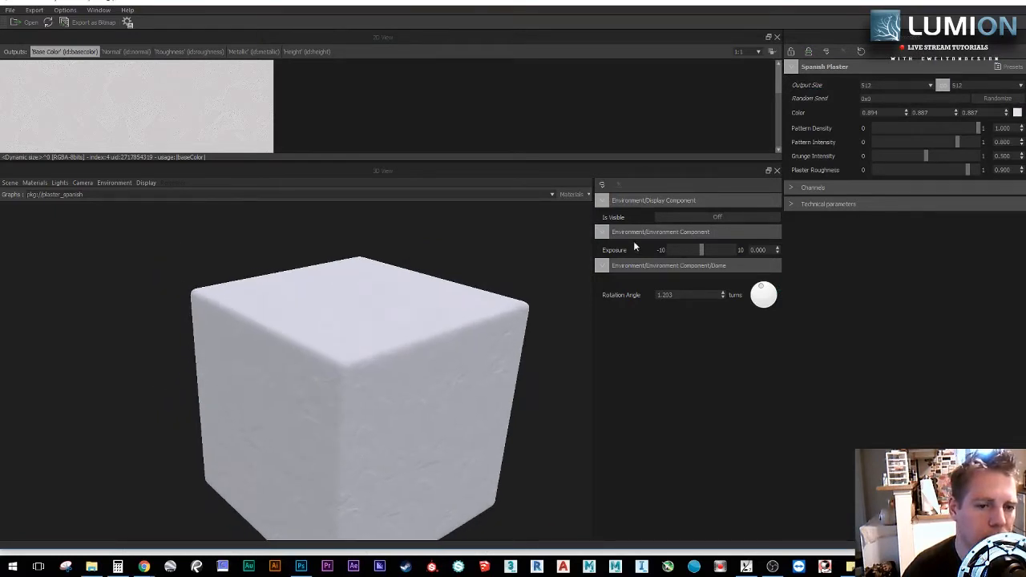
Step: Apply the corsica_beach EXR from the HDRi Maps folder to the 3D view as the Latitude/Longitude Panorama
left_click(91, 567)
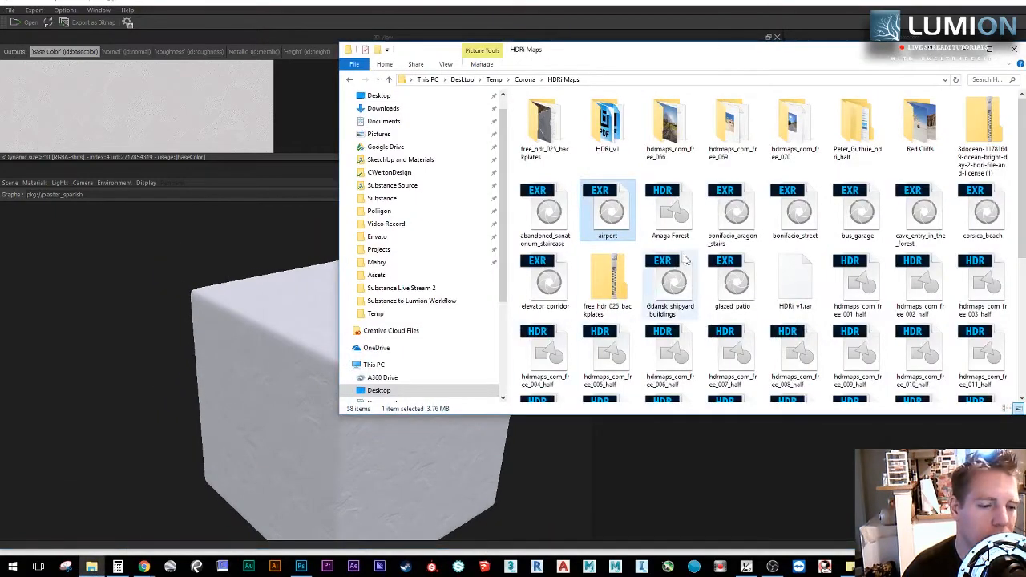
left_click(870, 213)
left_click(985, 218)
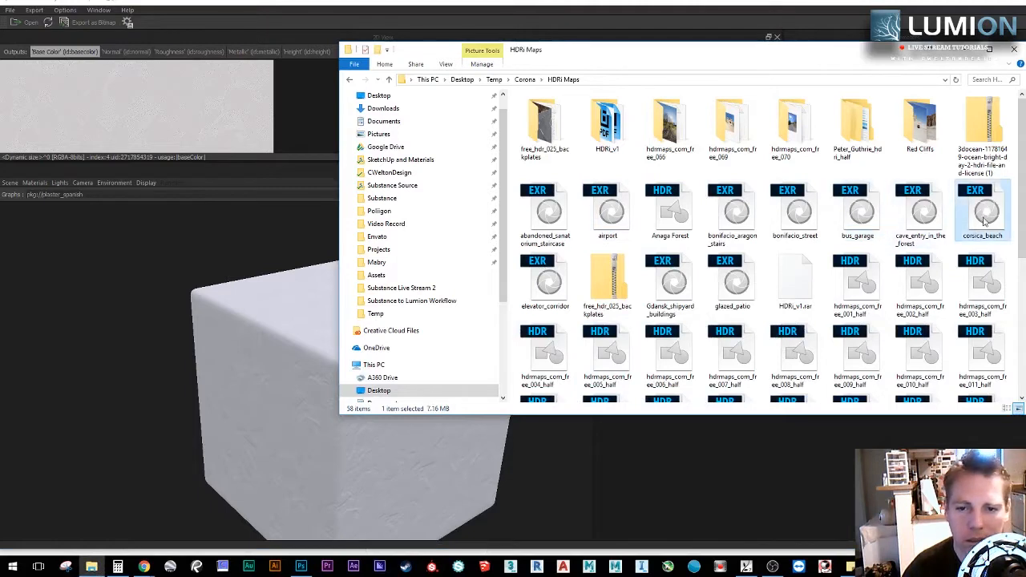
left_click_drag(242, 333, 232, 345)
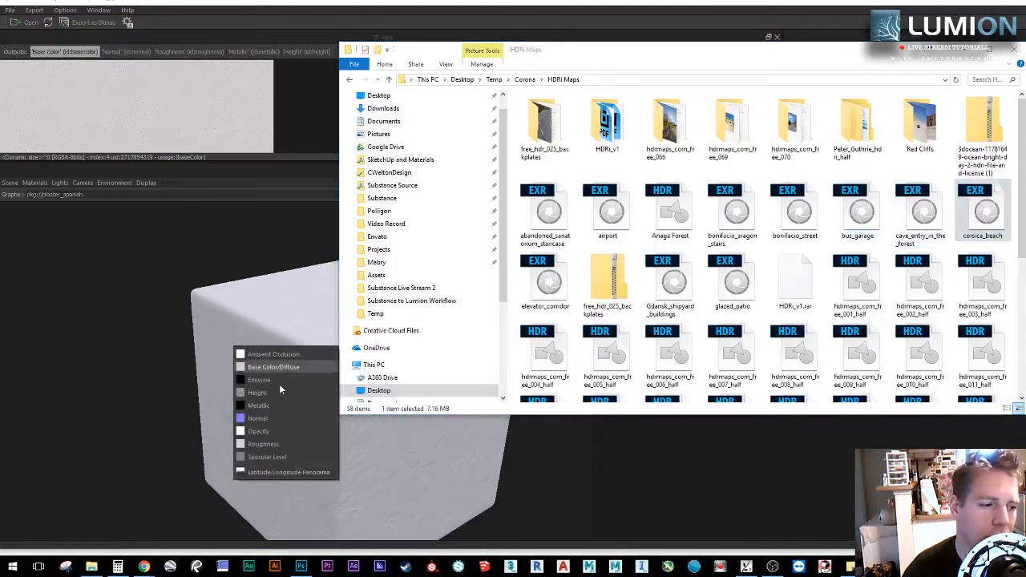
left_click(303, 478)
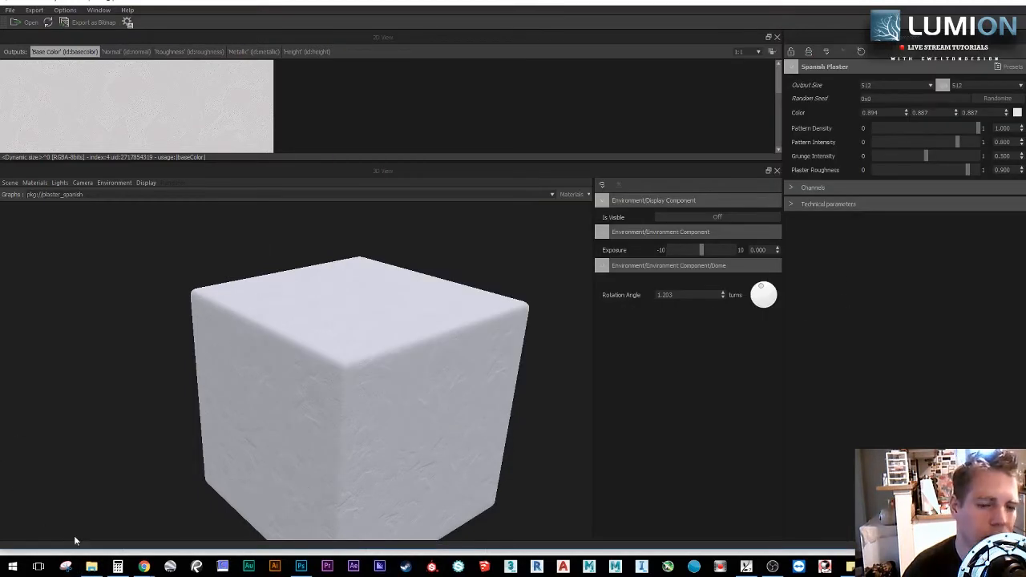
left_click(92, 567)
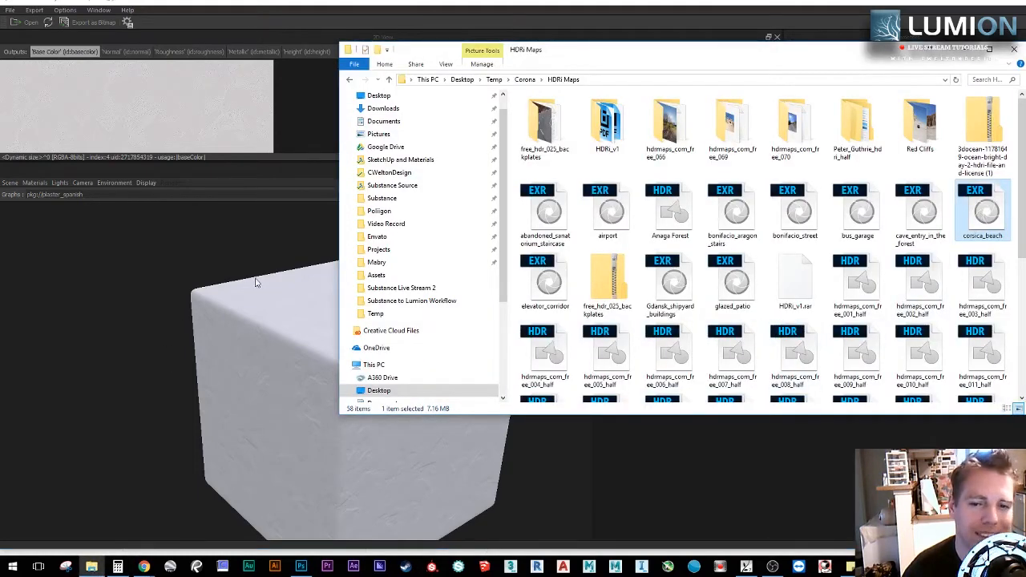
left_click_drag(255, 283, 242, 291)
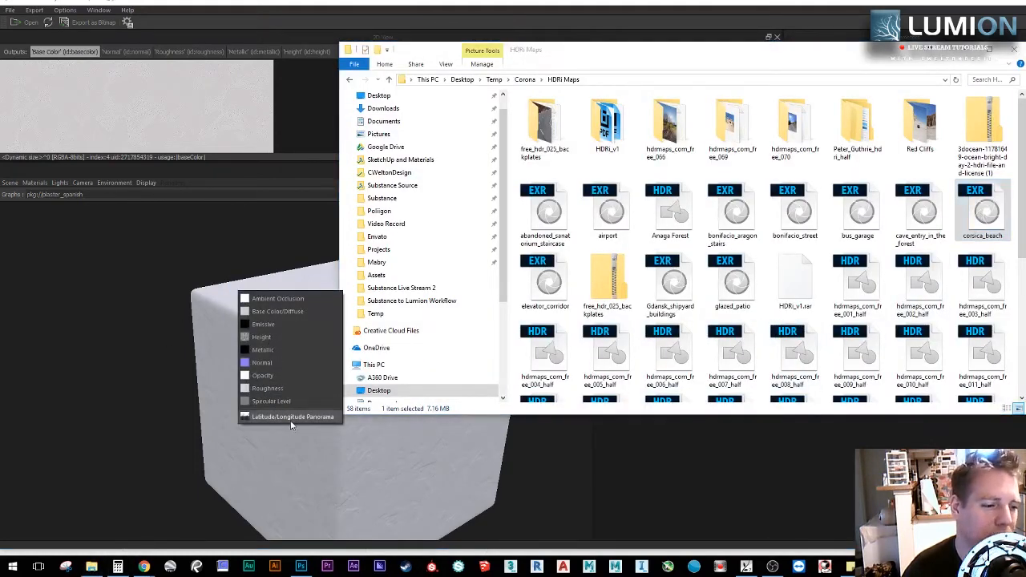
left_click(292, 418)
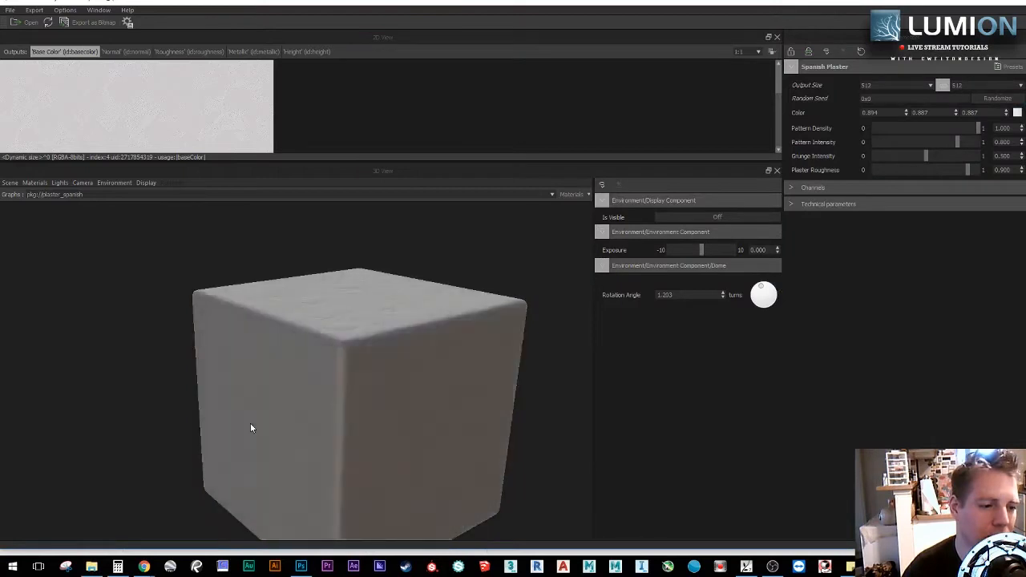
Step: Turn the cube and get closer to its top face to examine the plaster relief under the beach lighting
left_click_drag(250, 428, 320, 426)
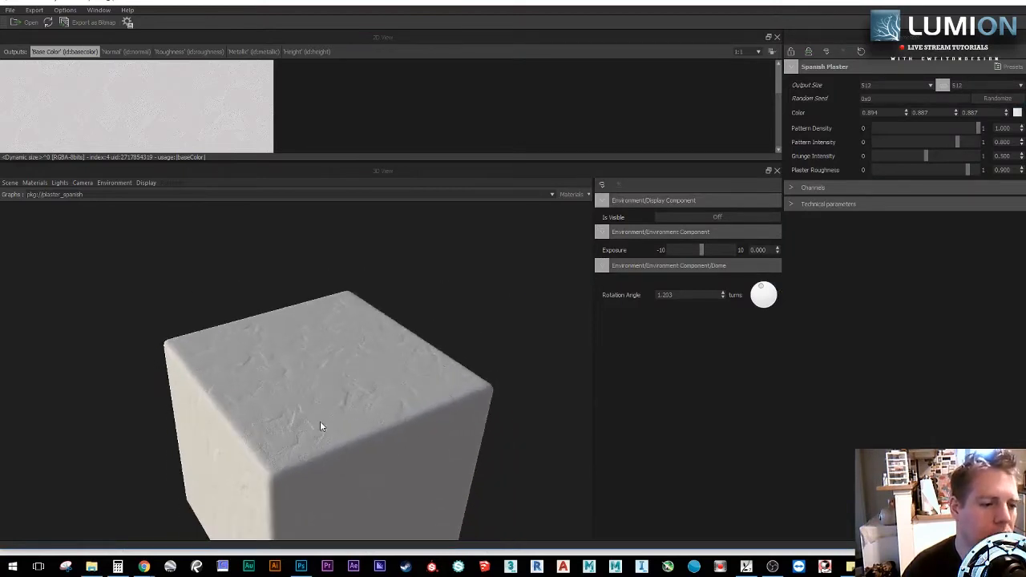
scroll(323, 401, "up", 5)
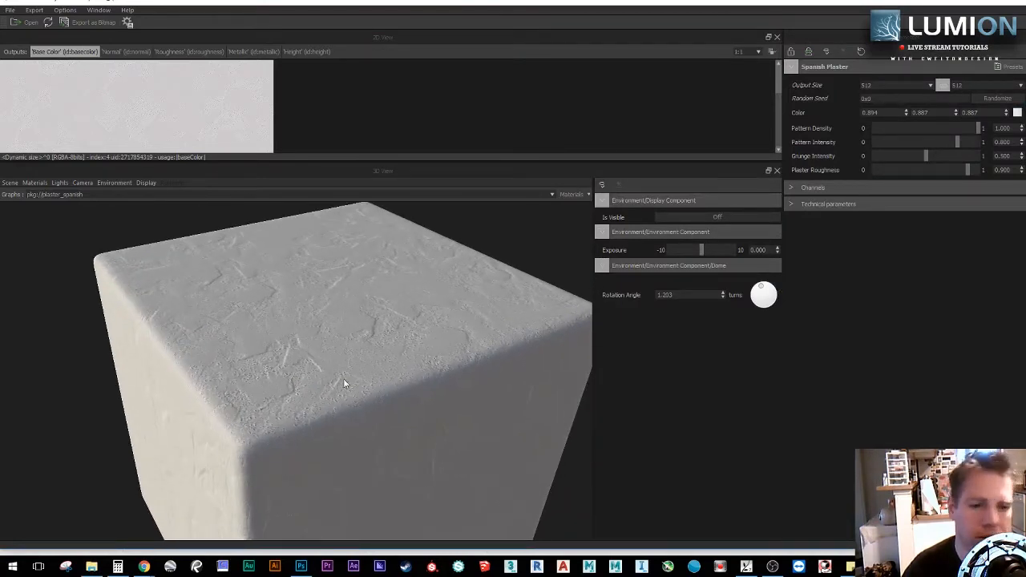
left_click(88, 183)
mouse_move(25, 183)
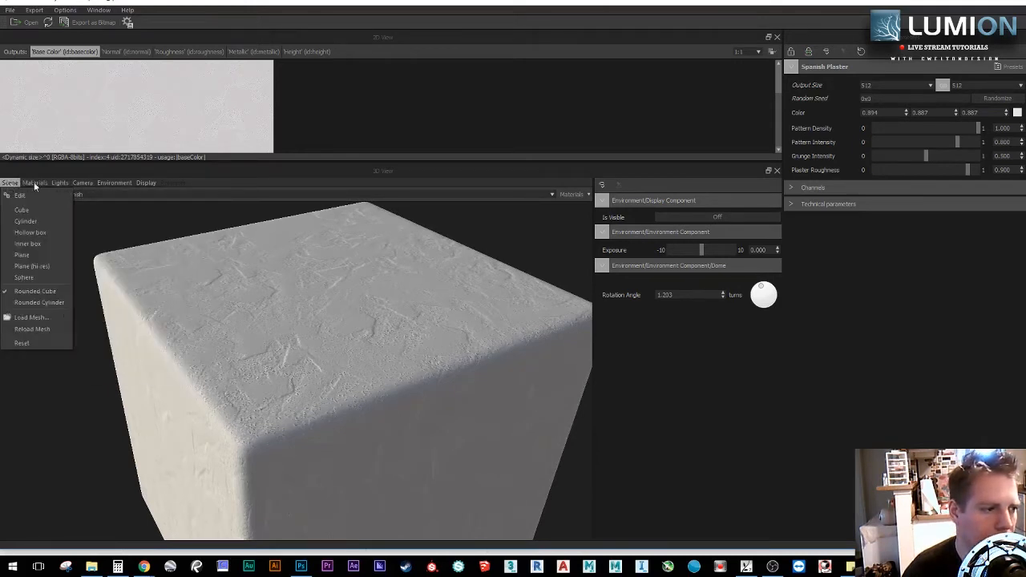
left_click(853, 103)
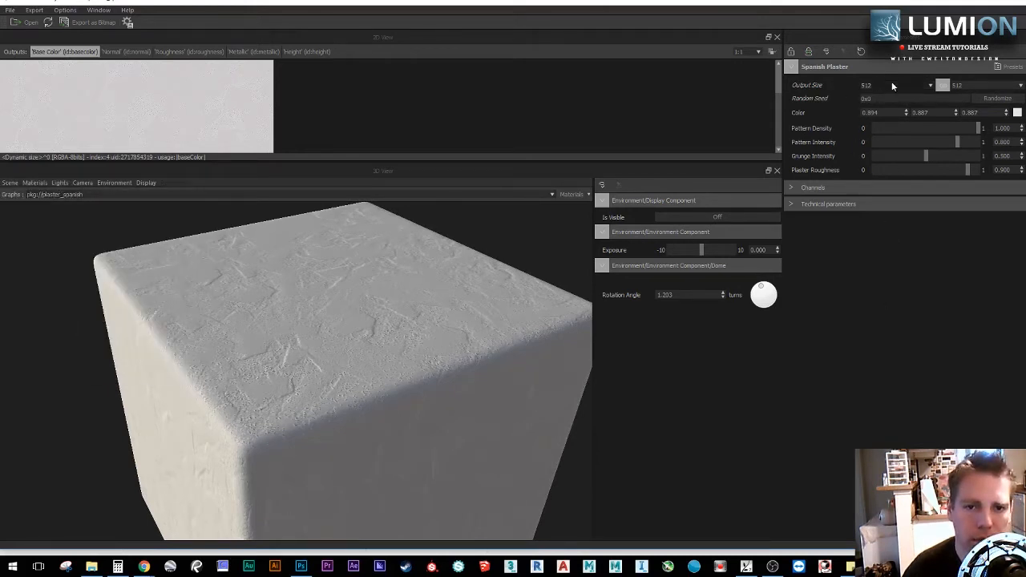
left_click_drag(372, 284, 377, 277)
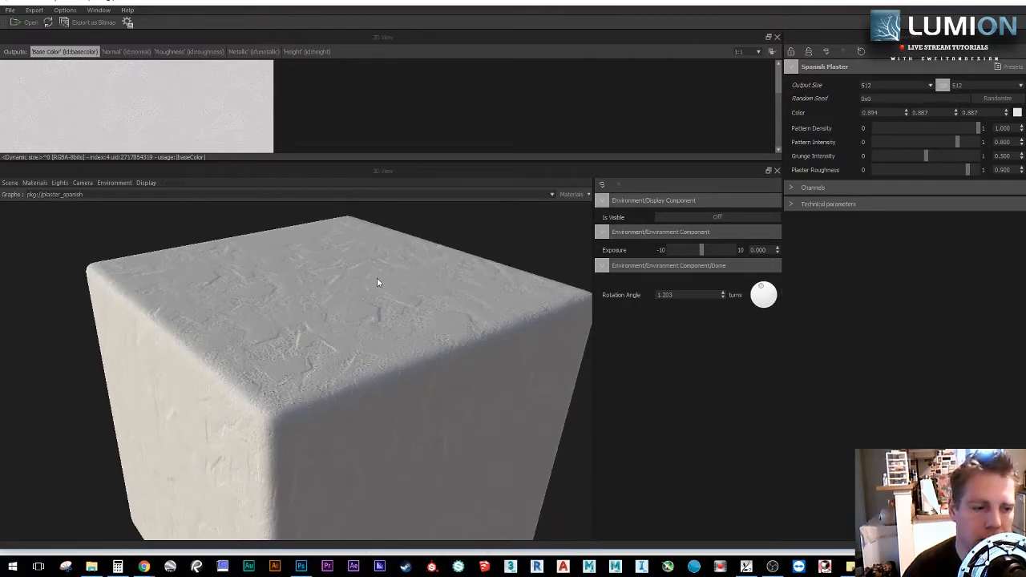
scroll(321, 329, "up", 2)
left_click_drag(320, 329, 342, 340)
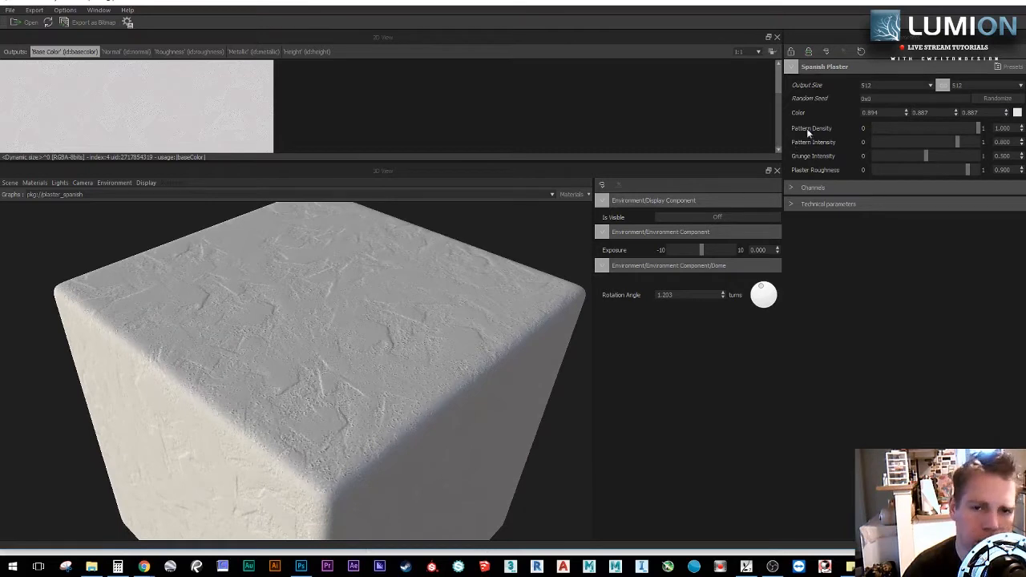
Step: Set the Spanish Plaster output size to 1024 and check the texture detail on the cube
left_click(891, 83)
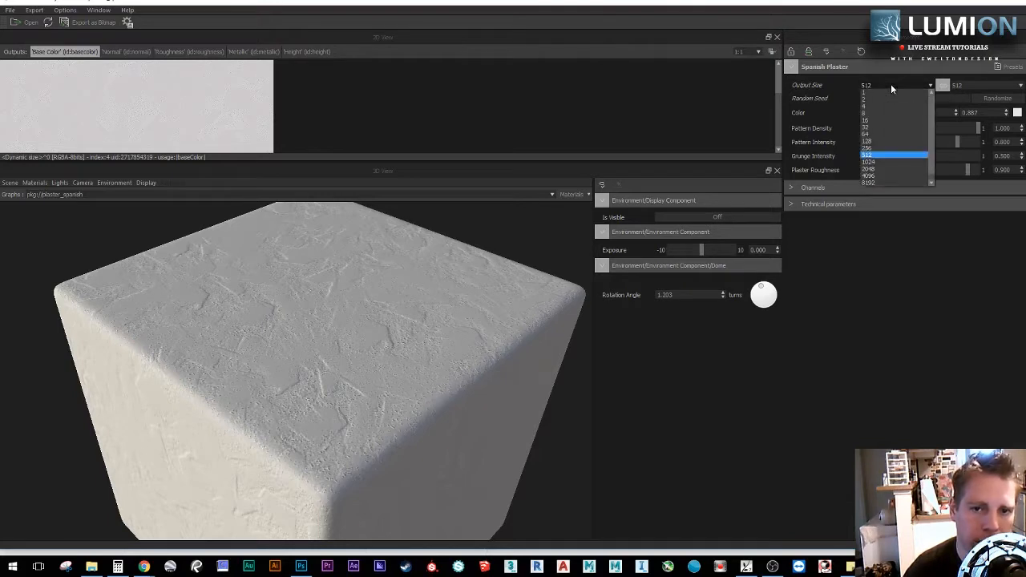
left_click(889, 162)
left_click_drag(375, 428, 365, 413)
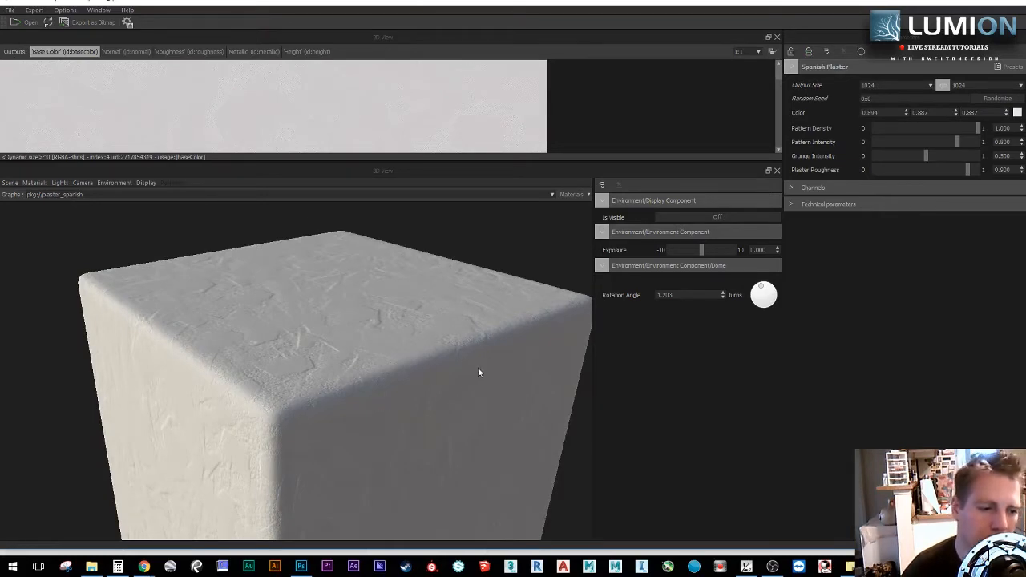
left_click_drag(284, 333, 291, 355)
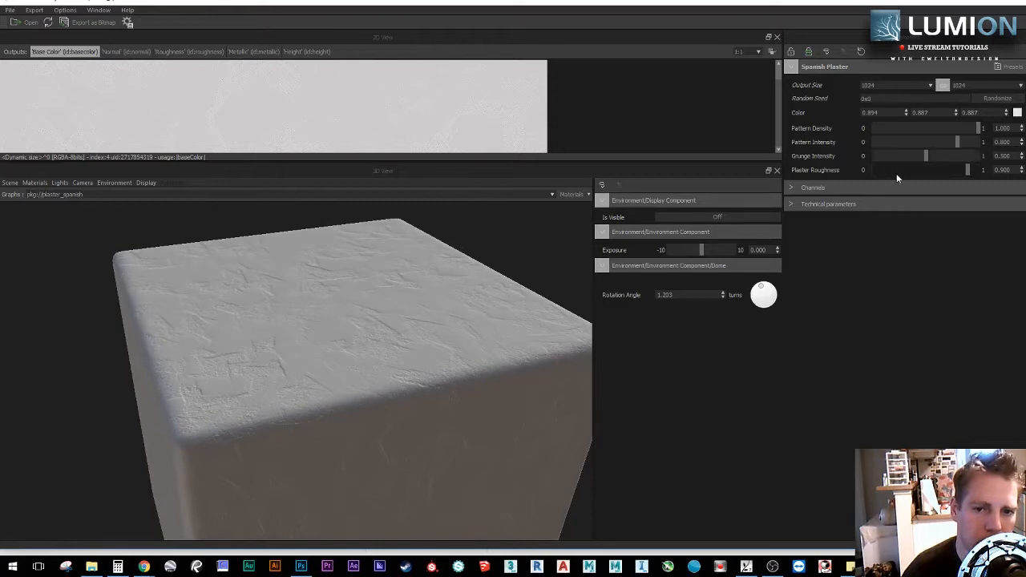
Step: Try Plaster Roughness at 0.862, 0 and 1 to compare the reflections on the cube's top face
mouse_move(968, 170)
left_mouse_down()
mouse_move(866, 172)
mouse_move(983, 173)
mouse_move(965, 172)
left_mouse_up()
left_click_drag(449, 336, 369, 363)
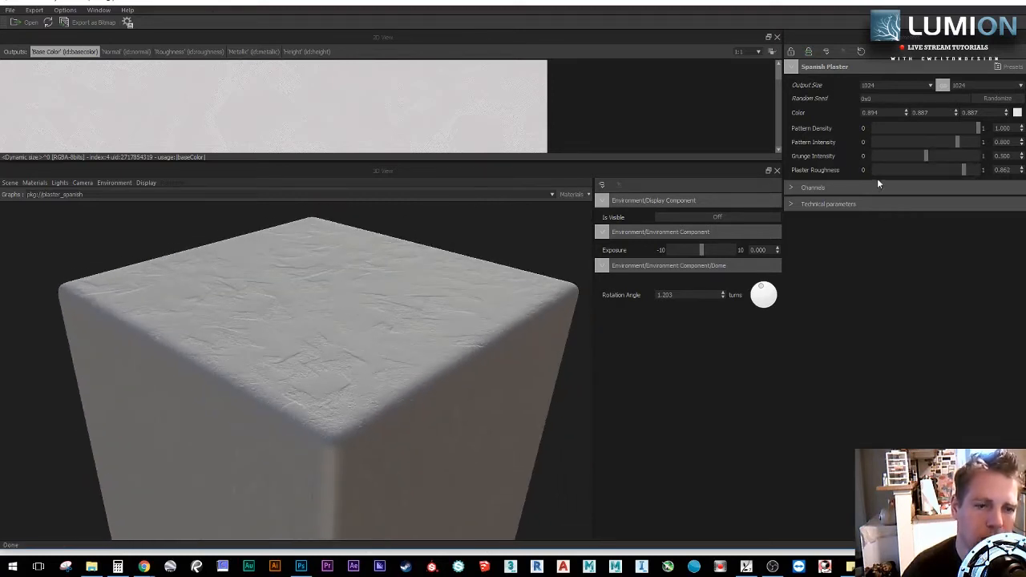
left_click_drag(896, 167, 867, 165)
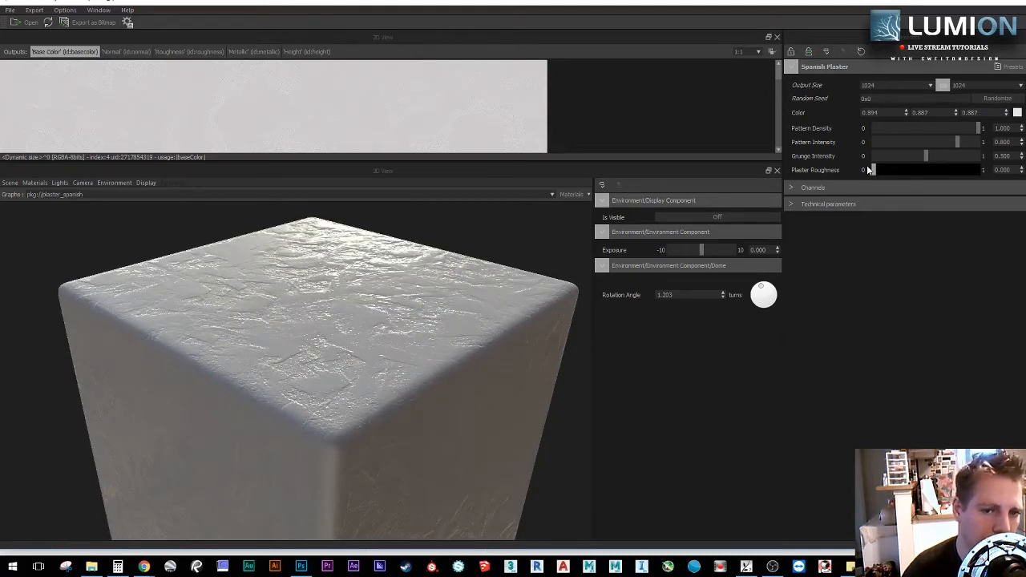
left_click_drag(867, 165, 1009, 191)
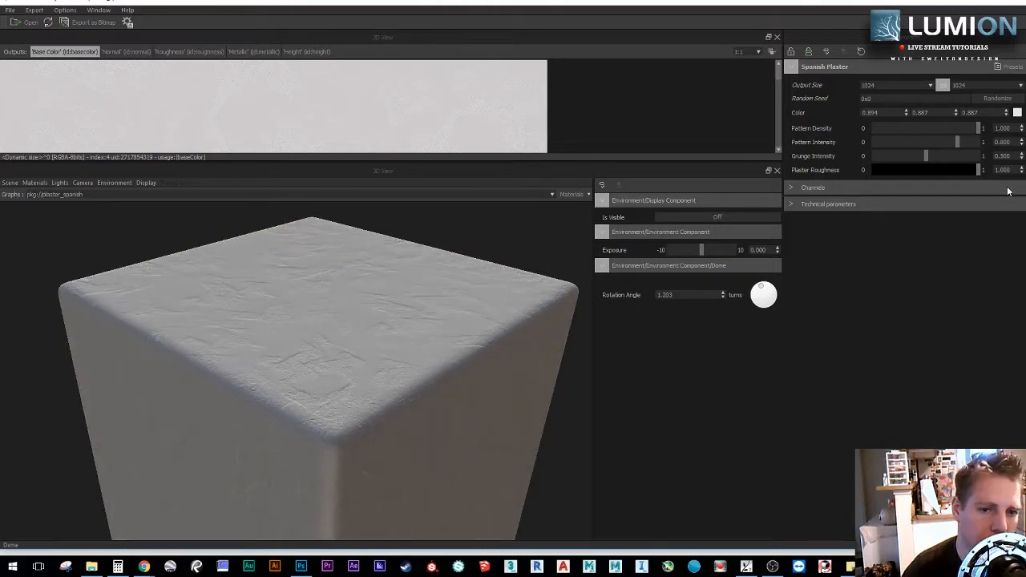
left_click_drag(361, 344, 367, 314)
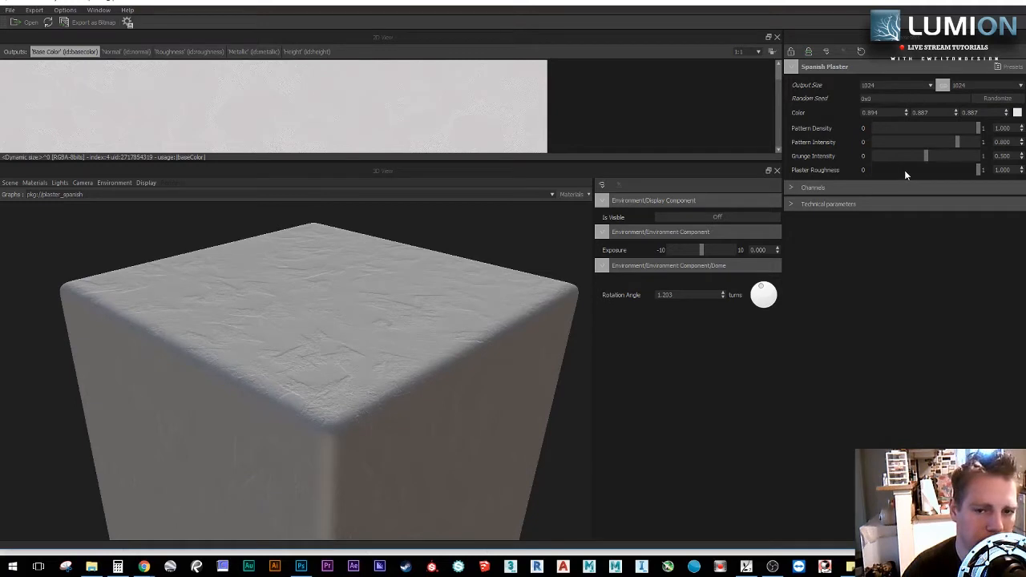
Step: Lower the Plaster Roughness to 0.184 and inspect the glossy highlights on the cube's top face
left_click_drag(979, 170, 930, 181)
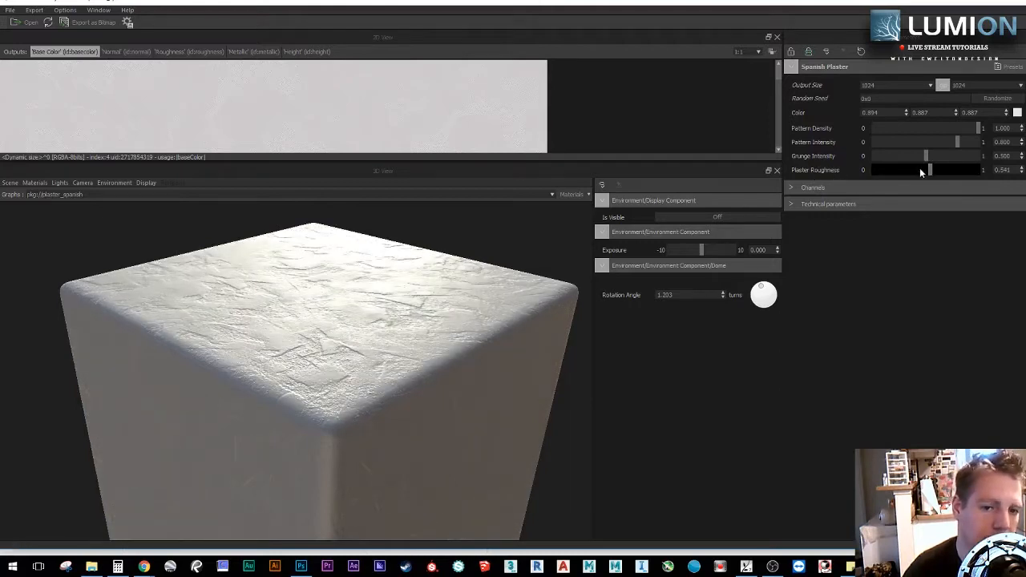
left_click_drag(912, 167, 892, 182)
left_click_drag(328, 295, 358, 319)
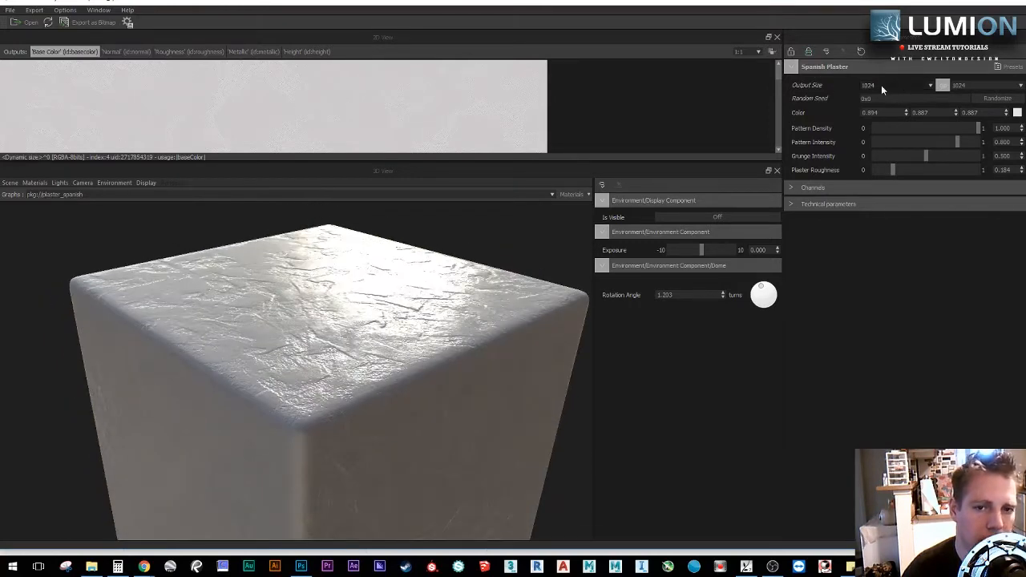
left_click_drag(513, 330, 301, 323)
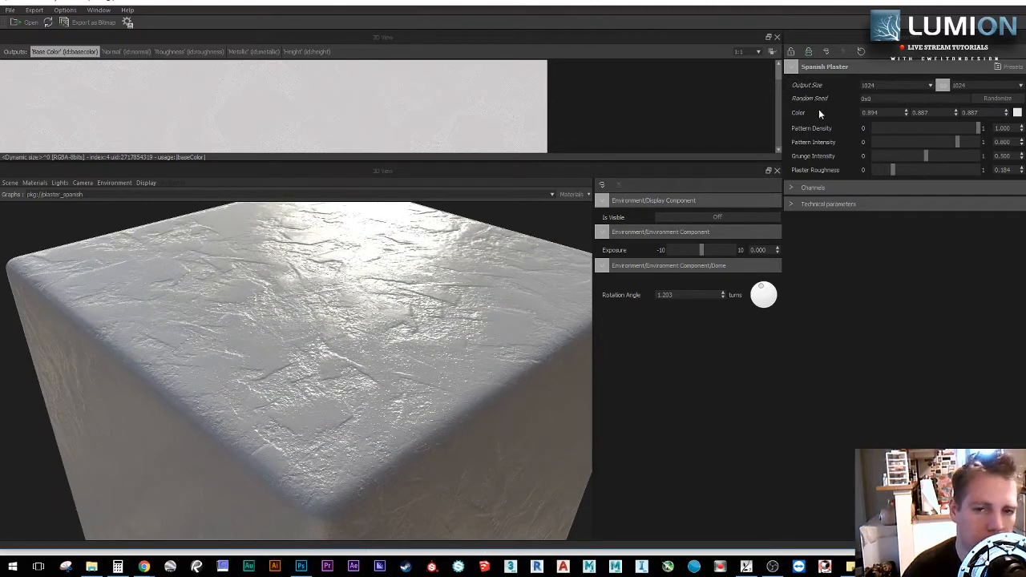
Step: Randomize the Spanish Plaster seed repeatedly to generate a different relief pattern and check it on the cube
left_click(1013, 99)
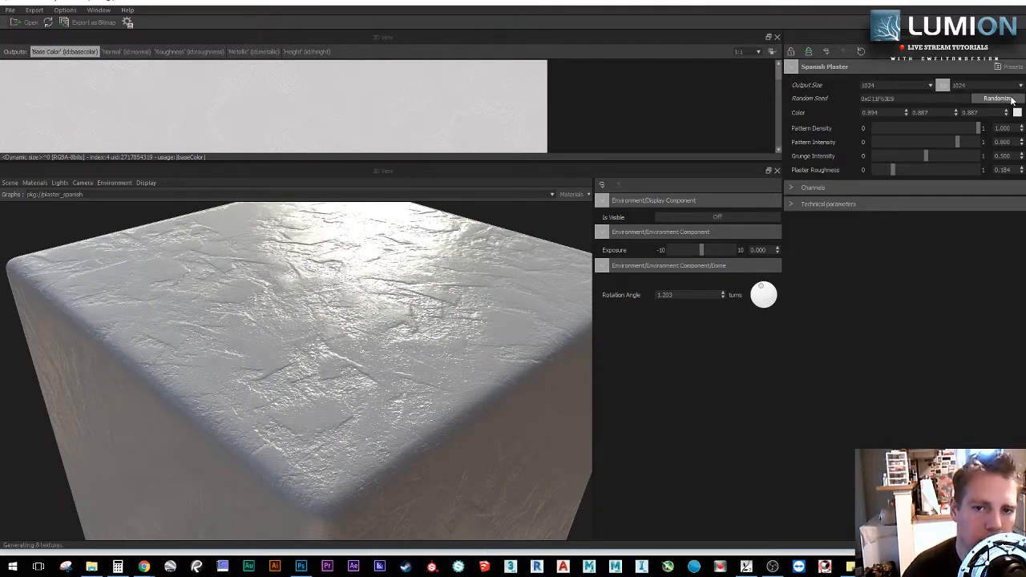
left_click(1013, 98)
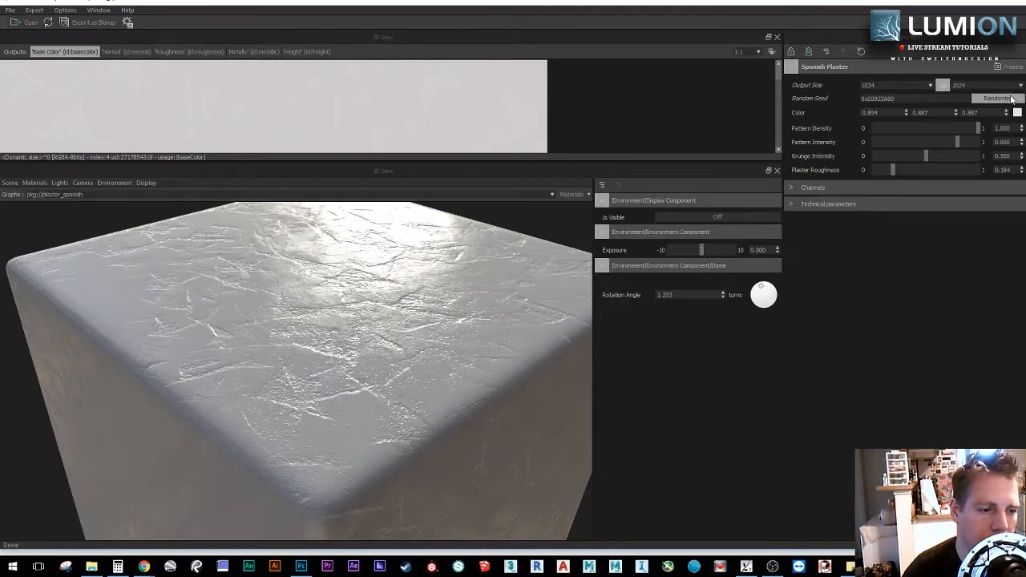
left_click(997, 98)
left_click(997, 98)
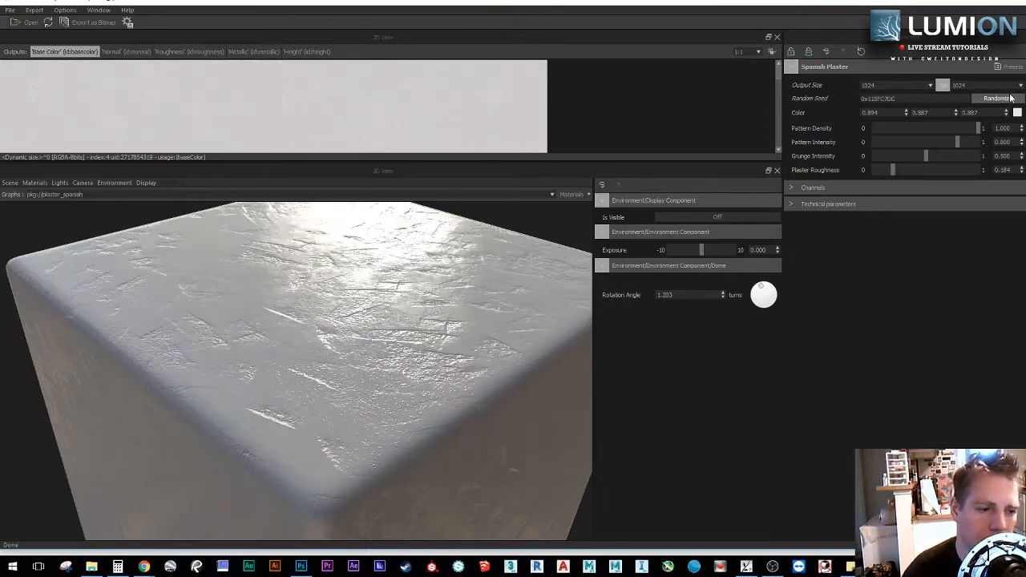
left_click(1011, 97)
left_click(1012, 97)
left_click(1012, 98)
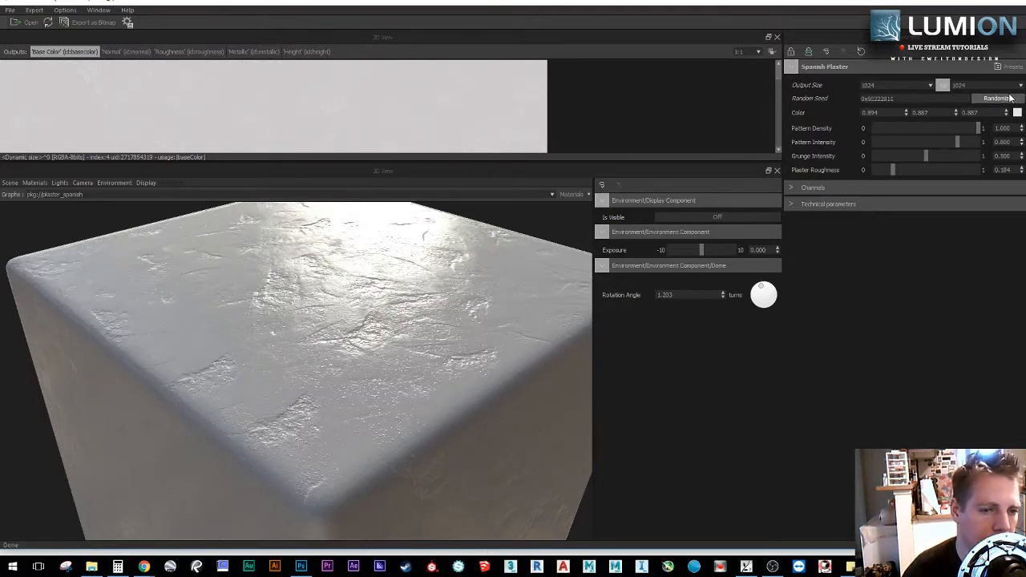
left_click(1007, 101)
left_click(1006, 101)
mouse_move(371, 286)
left_mouse_down()
mouse_move(373, 327)
mouse_move(380, 294)
left_mouse_up()
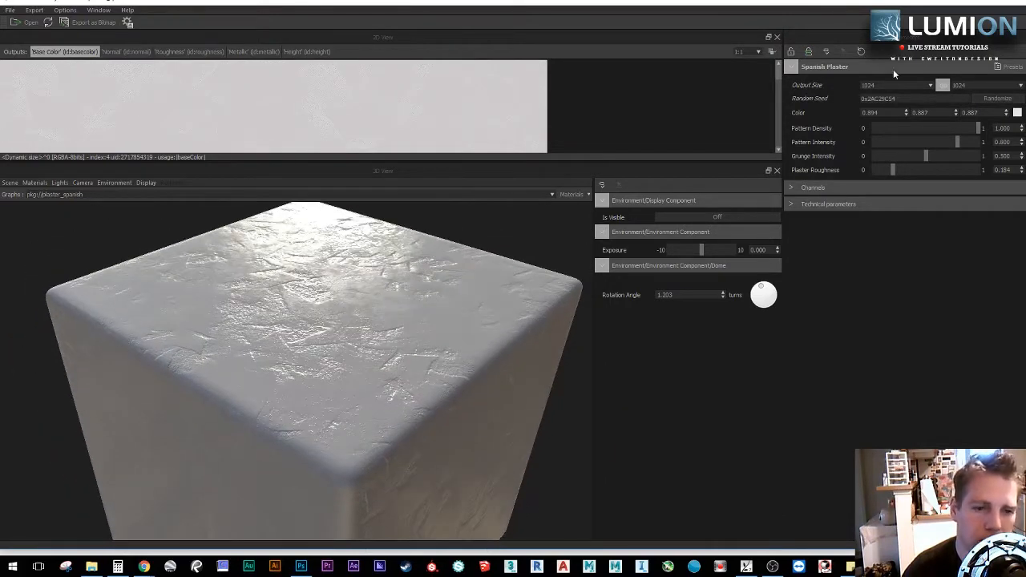
Step: Show the Spanish Plaster channel settings and inspect the Normal, Roughness, Metallic and Height output maps
left_click_drag(473, 231, 374, 324)
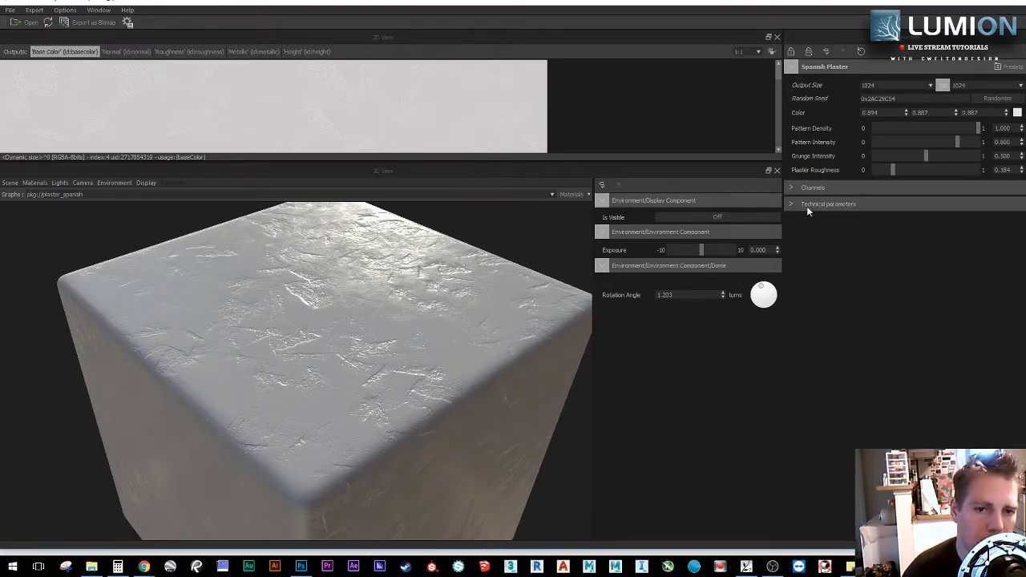
left_click(792, 187)
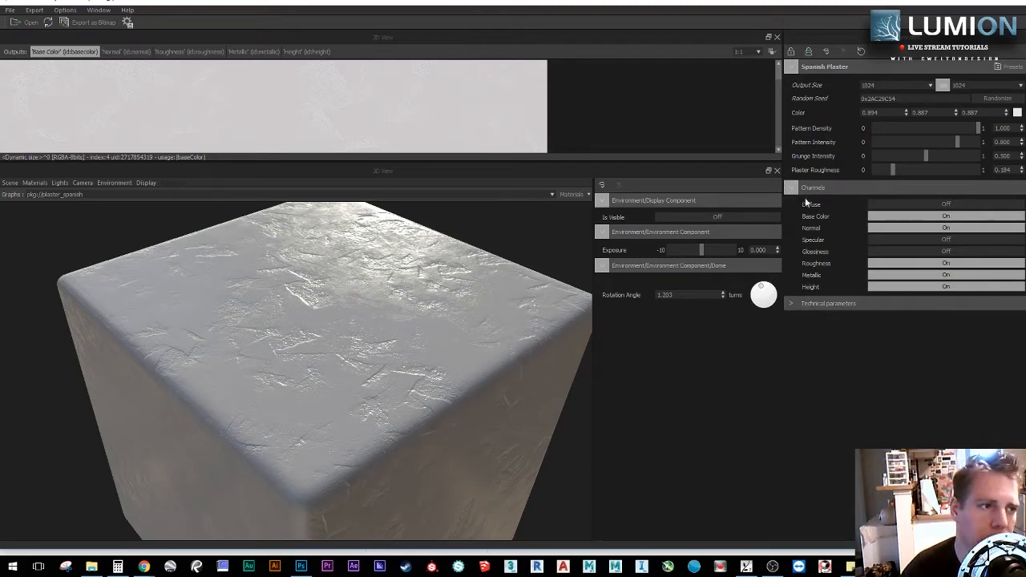
left_click(127, 52)
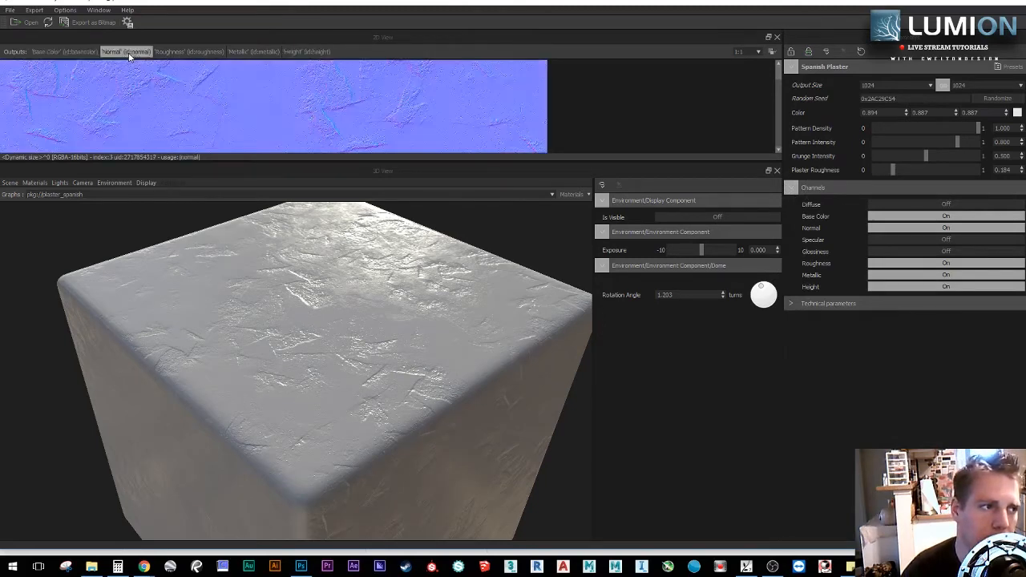
left_click(200, 52)
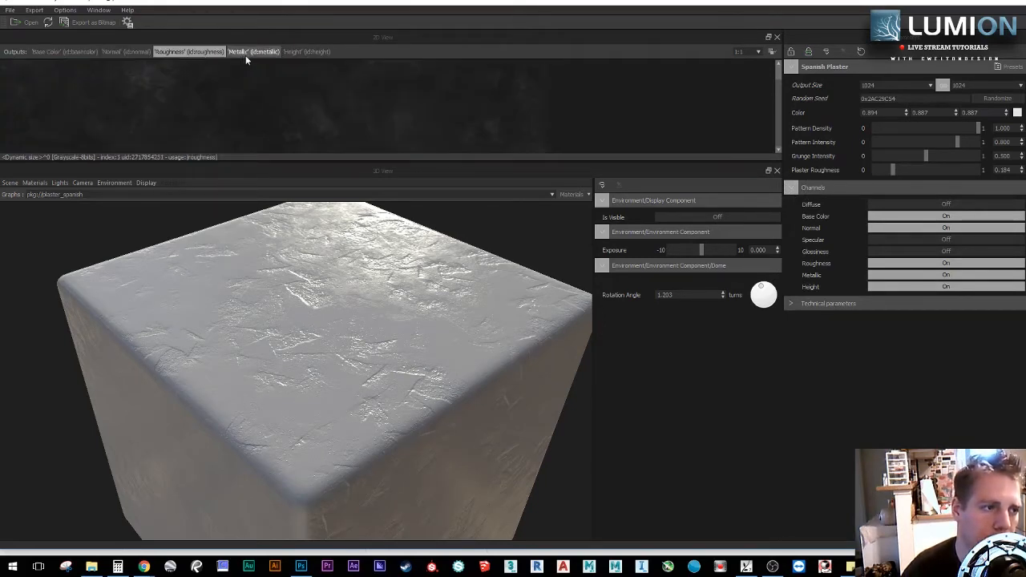
left_click(254, 53)
left_click(309, 53)
left_click(252, 53)
left_click(202, 53)
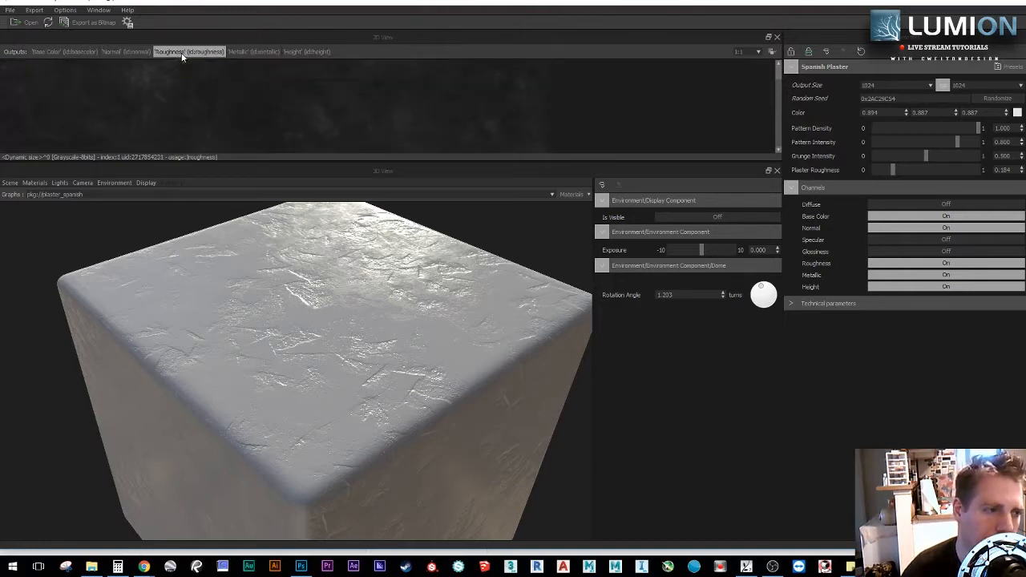
left_click(264, 52)
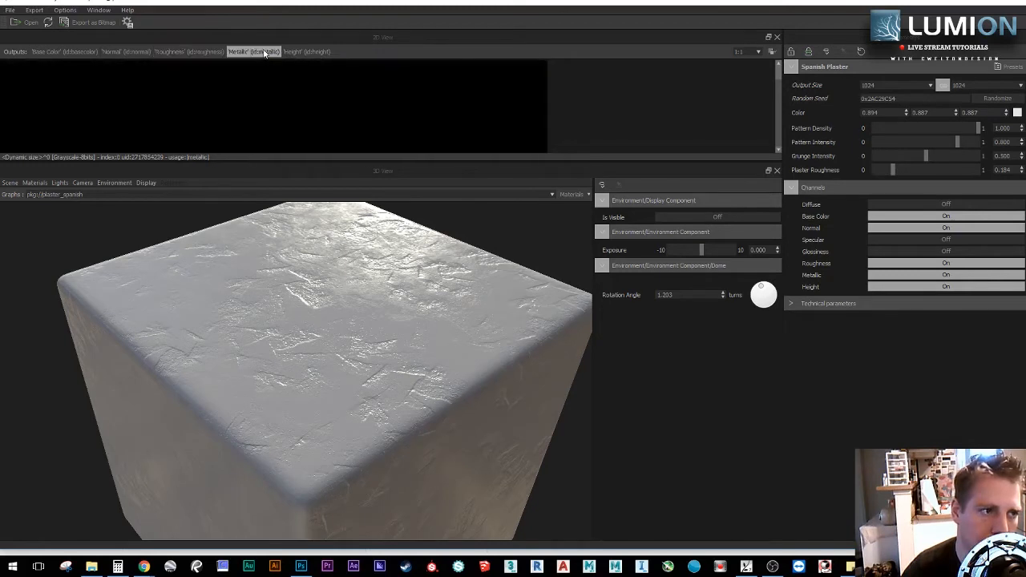
left_click(306, 51)
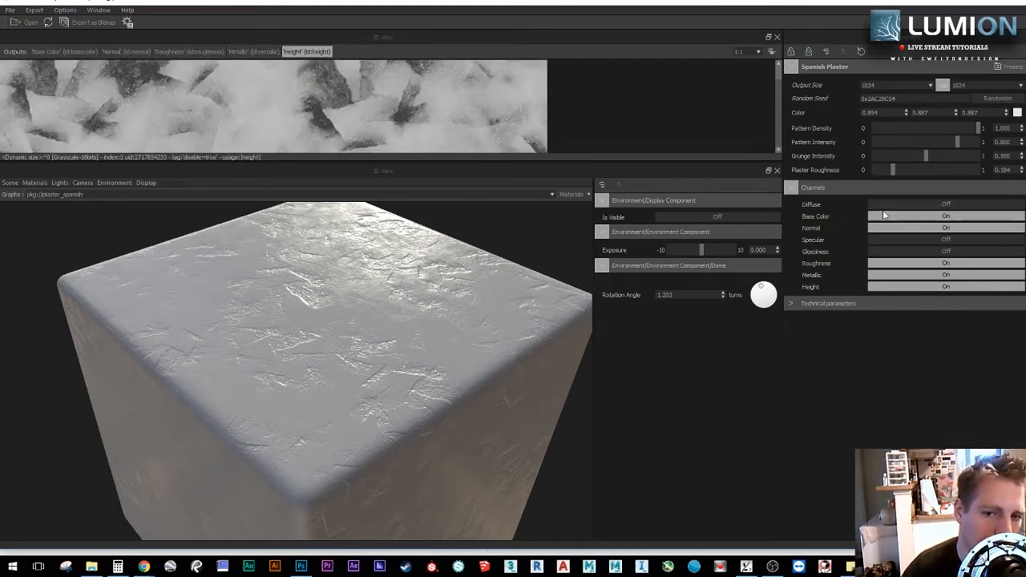
Step: Turn on the Diffuse and Glossiness channels and turn off Roughness, Height and Metallic
left_click(891, 205)
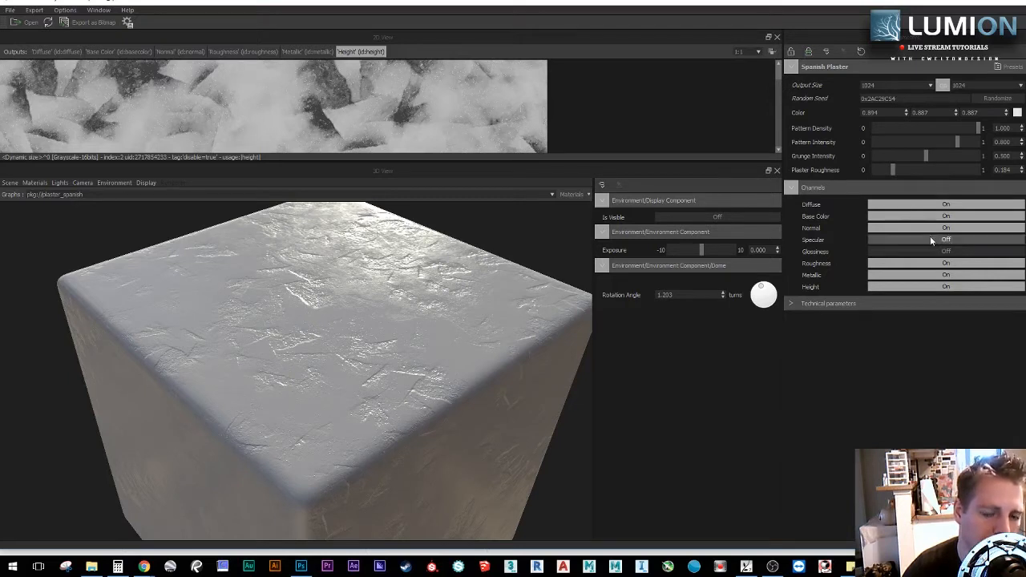
left_click(951, 253)
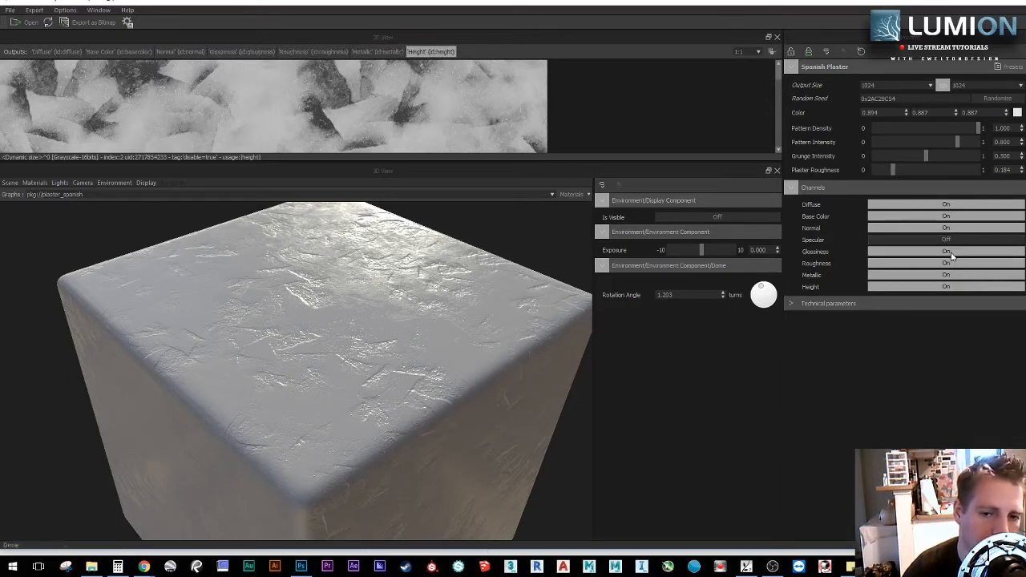
left_click(914, 265)
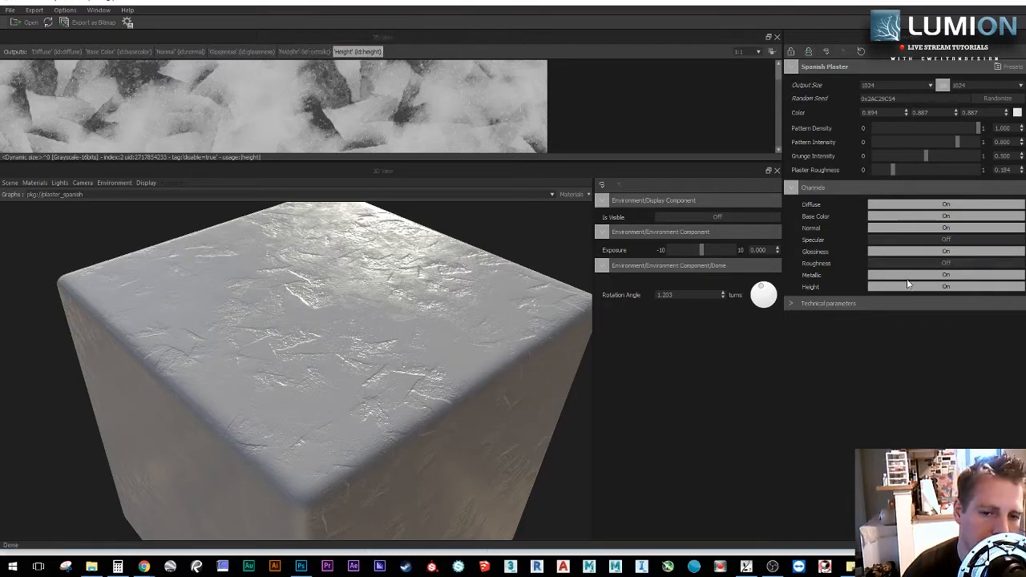
left_click(909, 287)
left_click(921, 275)
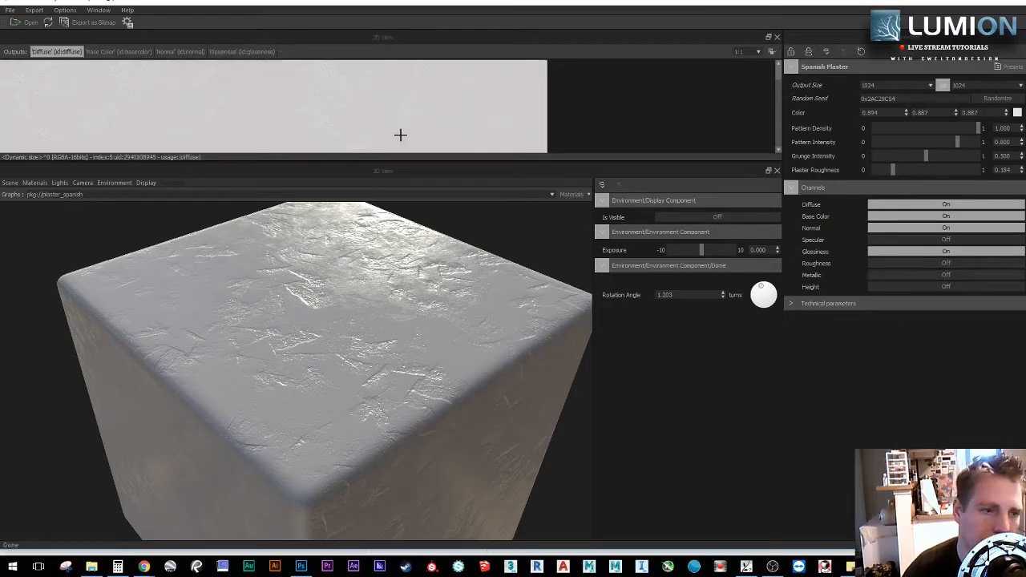
left_click_drag(380, 322, 385, 312)
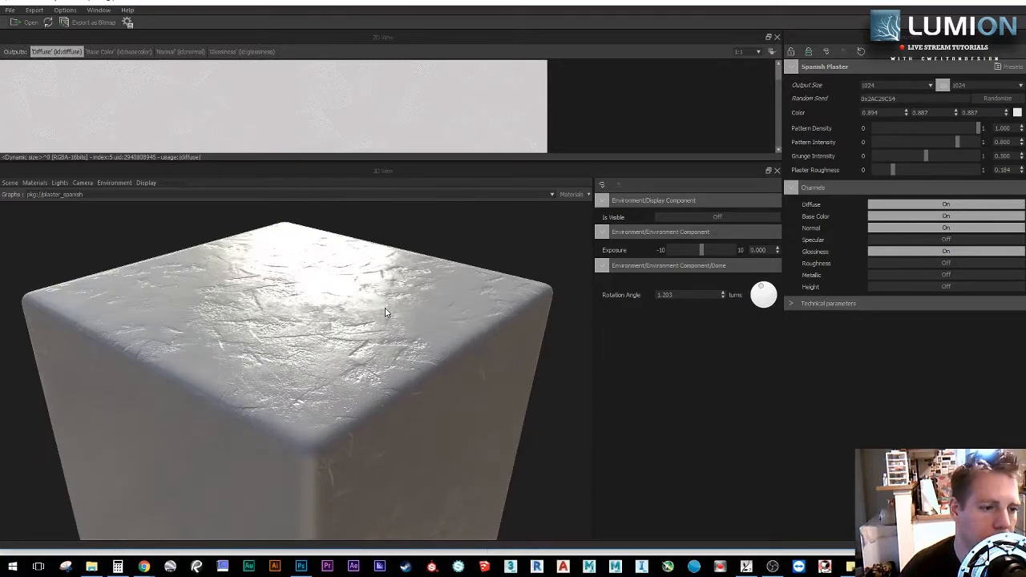
Step: Compare the Base Color and Diffuse output maps, toggling the Base Color channel off and on again
left_click(134, 52)
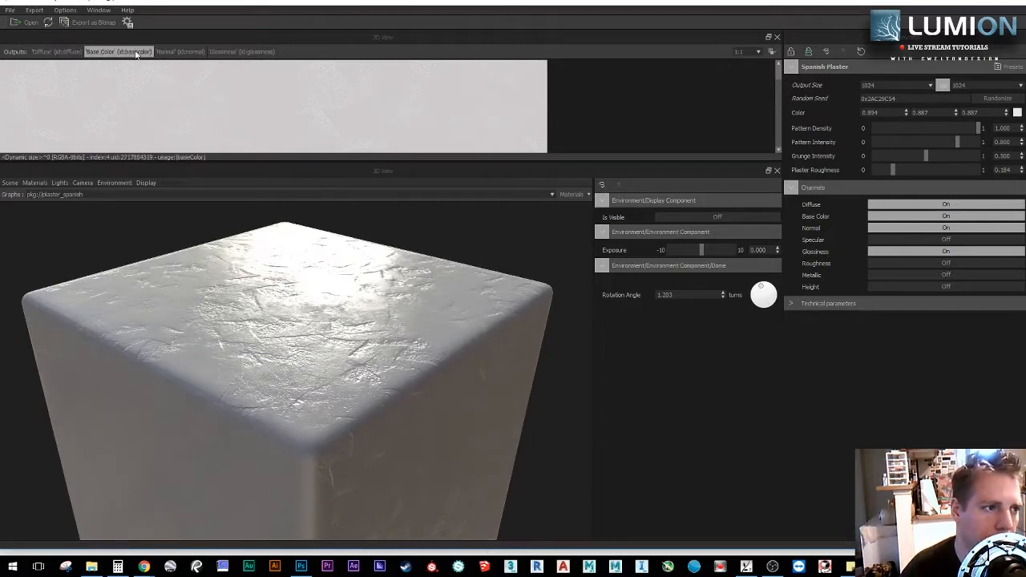
left_click(881, 218)
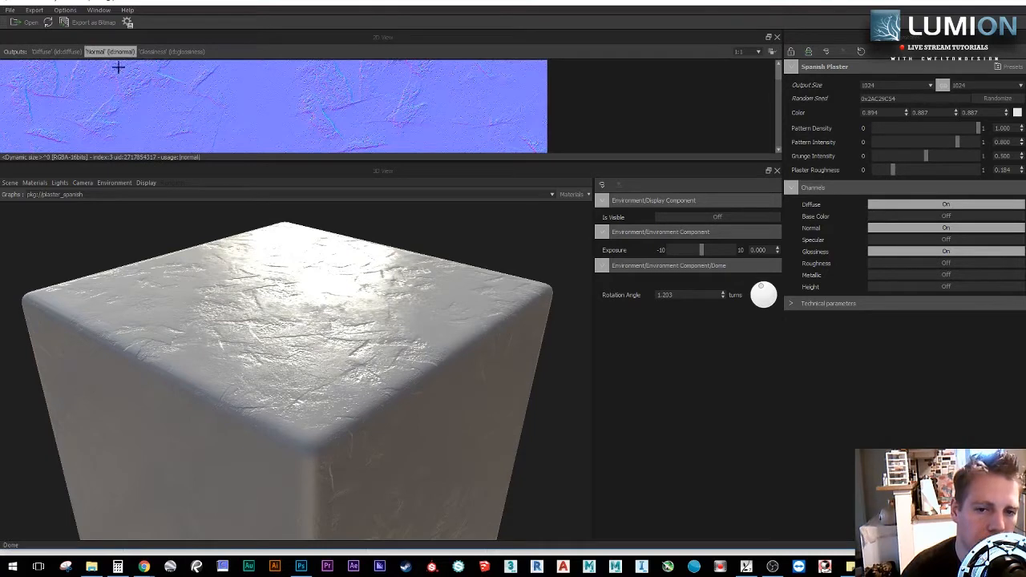
left_click(42, 52)
left_click(900, 217)
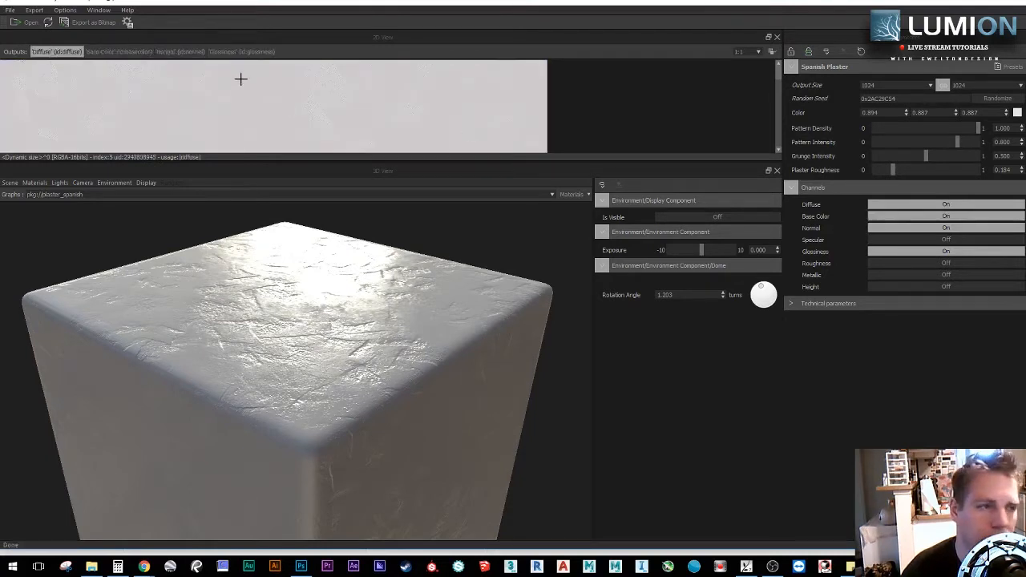
left_click(121, 52)
left_click(53, 49)
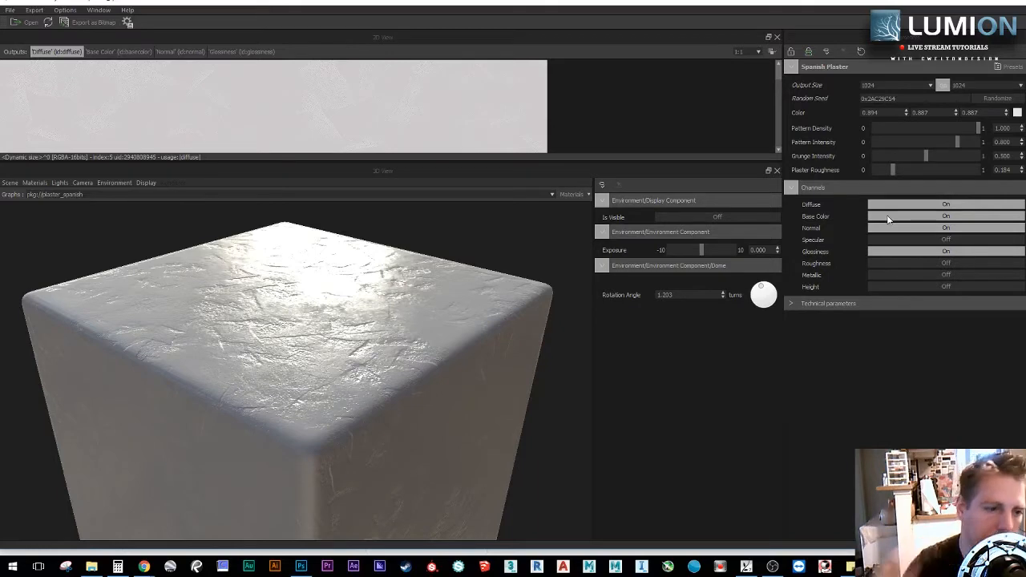
Step: Turn off the Base Color channel and inspect the plaster on the cube's top face
left_click_drag(348, 273, 345, 312)
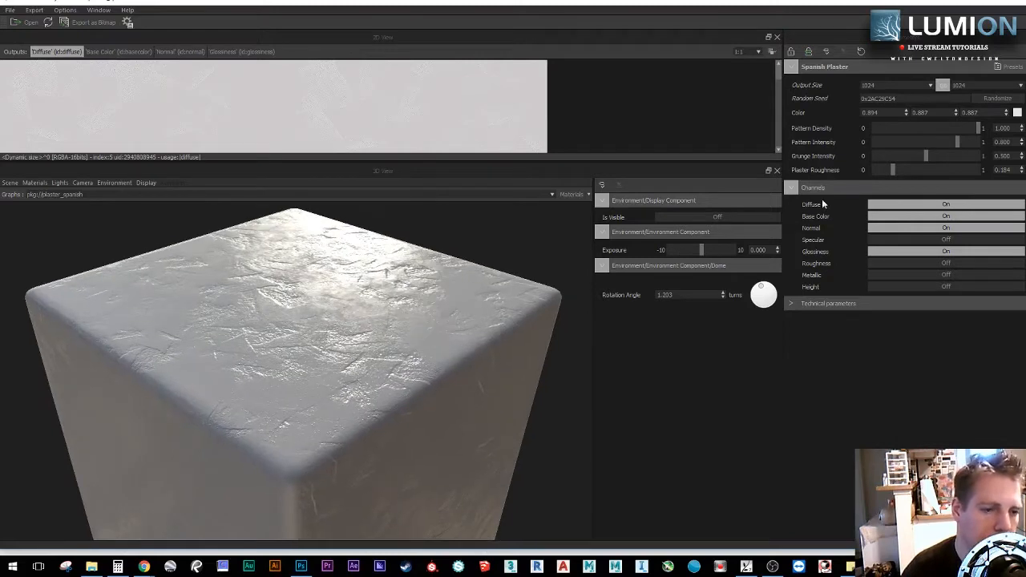
left_click(927, 218)
left_click_drag(405, 297, 405, 303)
left_click_drag(314, 319, 320, 347)
scroll(315, 308, "down", 3)
scroll(320, 324, "up", 5)
scroll(330, 330, "down", 5)
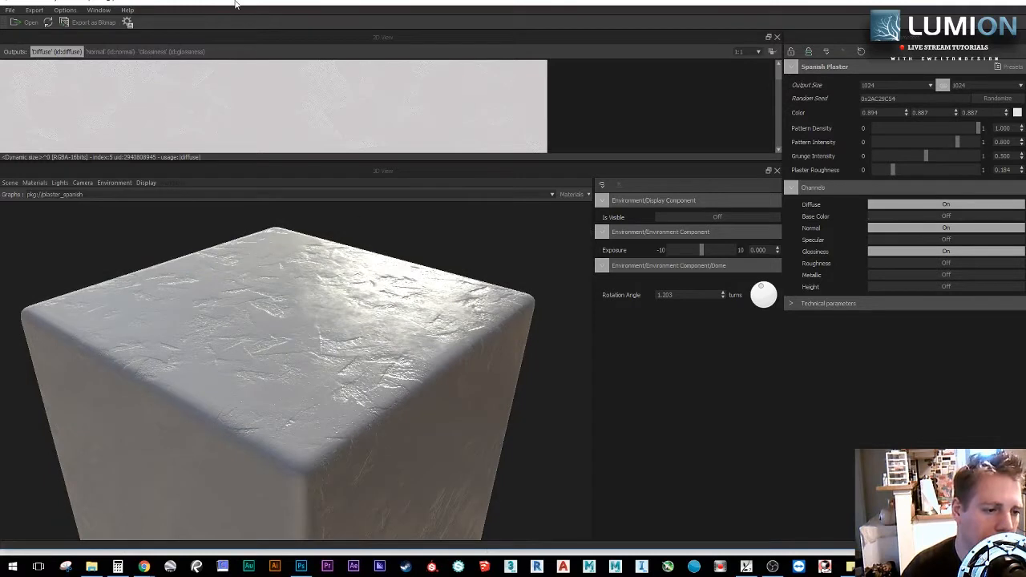
Step: Review the remaining Glossiness, Normal and Diffuse output maps of the Spanish Plaster
left_click(159, 52)
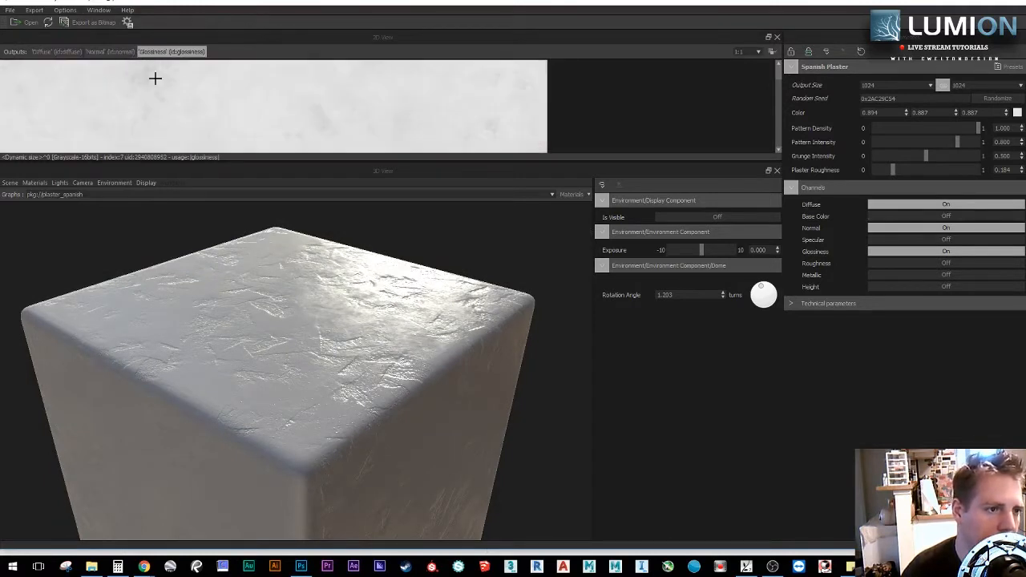
left_click(97, 52)
left_click(63, 52)
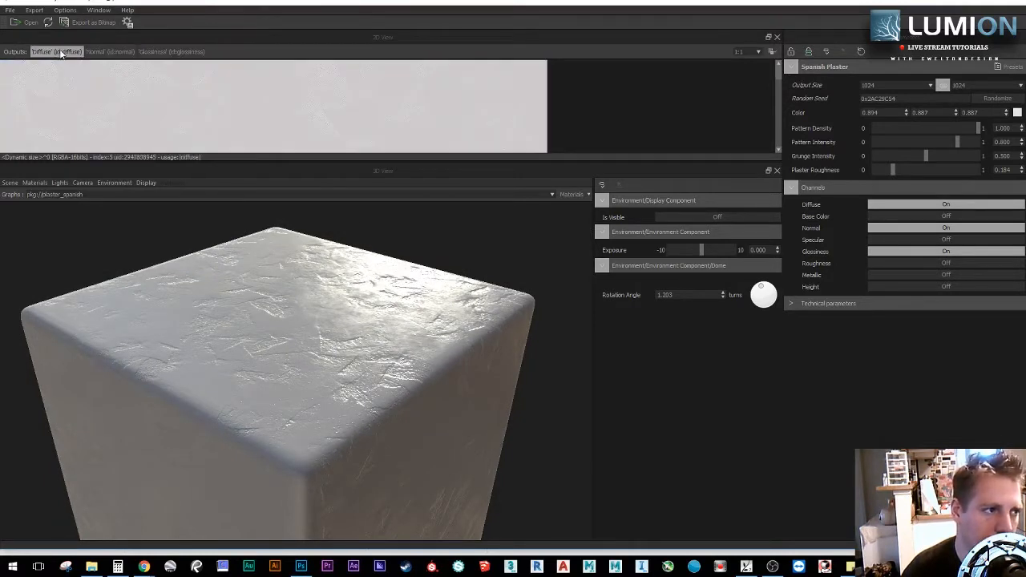
Step: Check the bitmap export settings and the single-image save options for the Diffuse map without saving
left_click(94, 23)
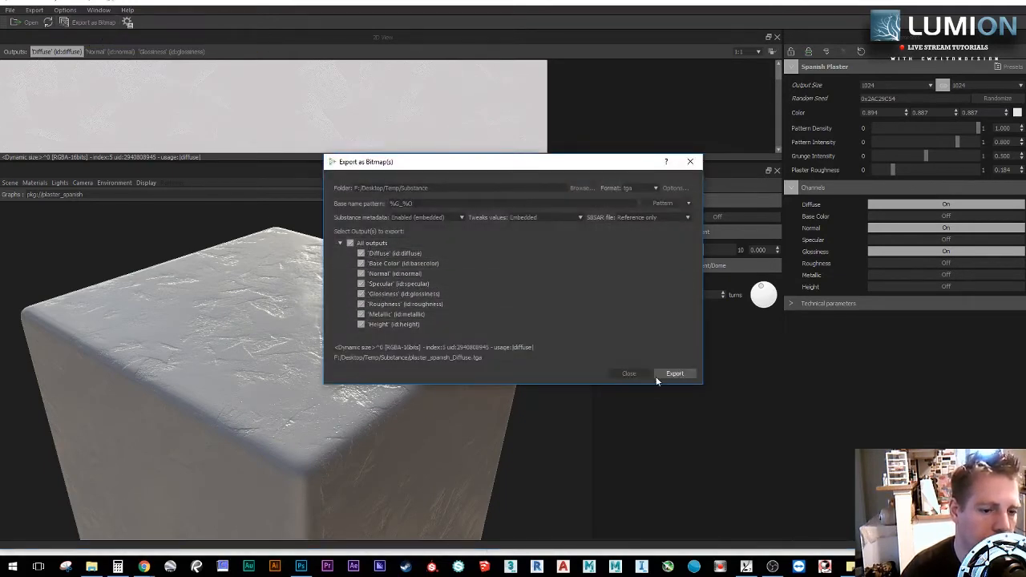
left_click(632, 374)
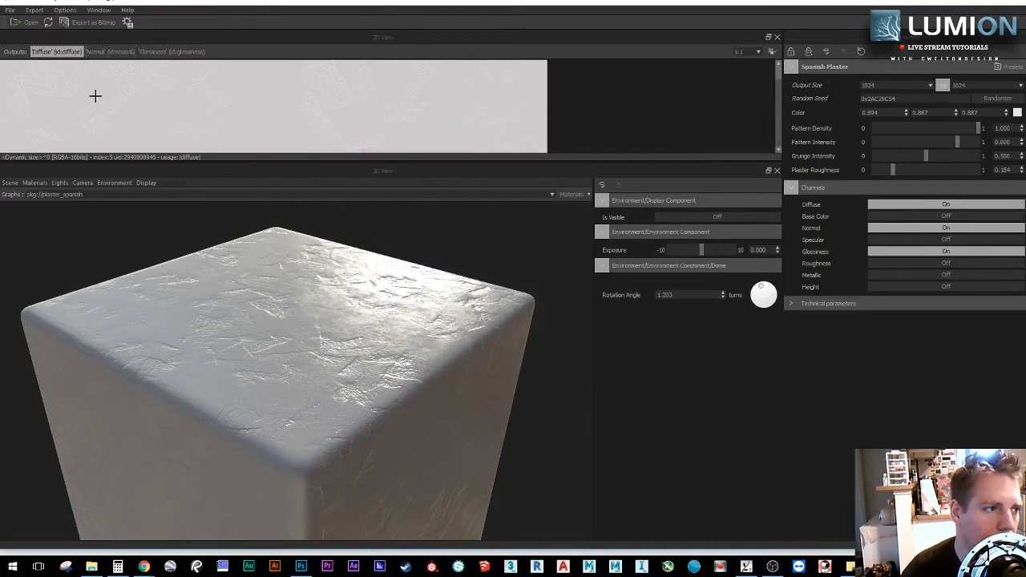
right_click(190, 91)
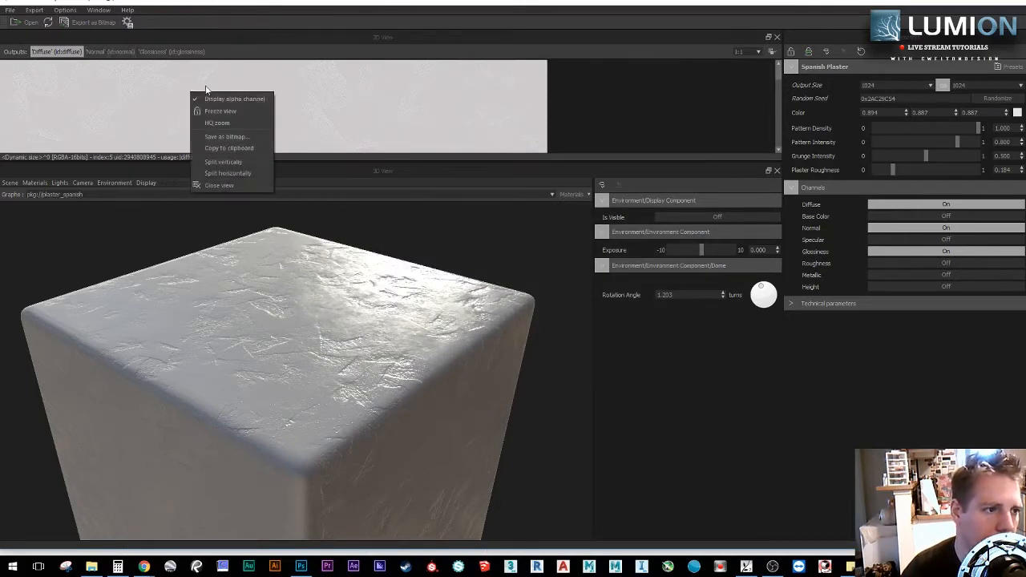
left_click(241, 139)
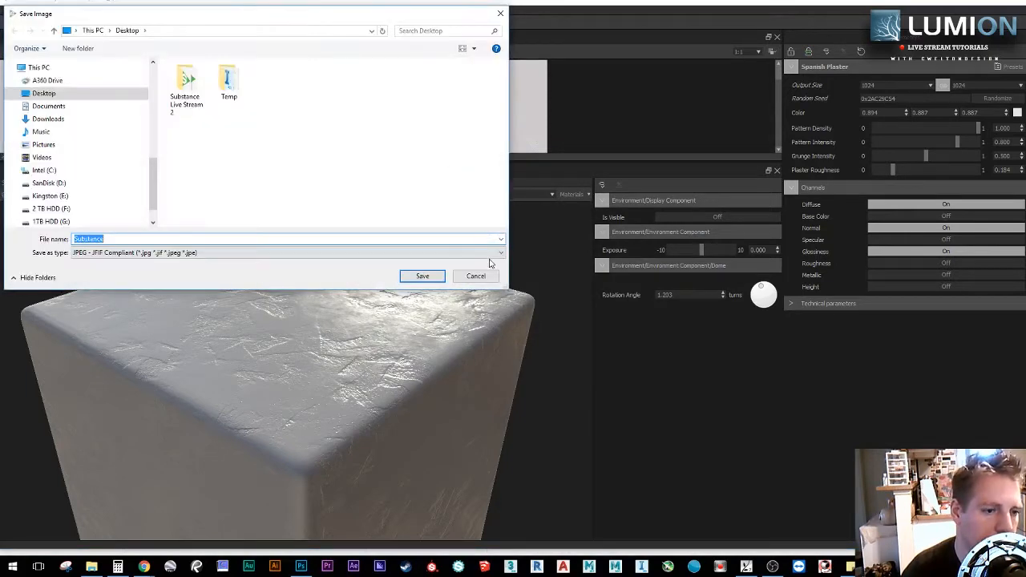
left_click(477, 277)
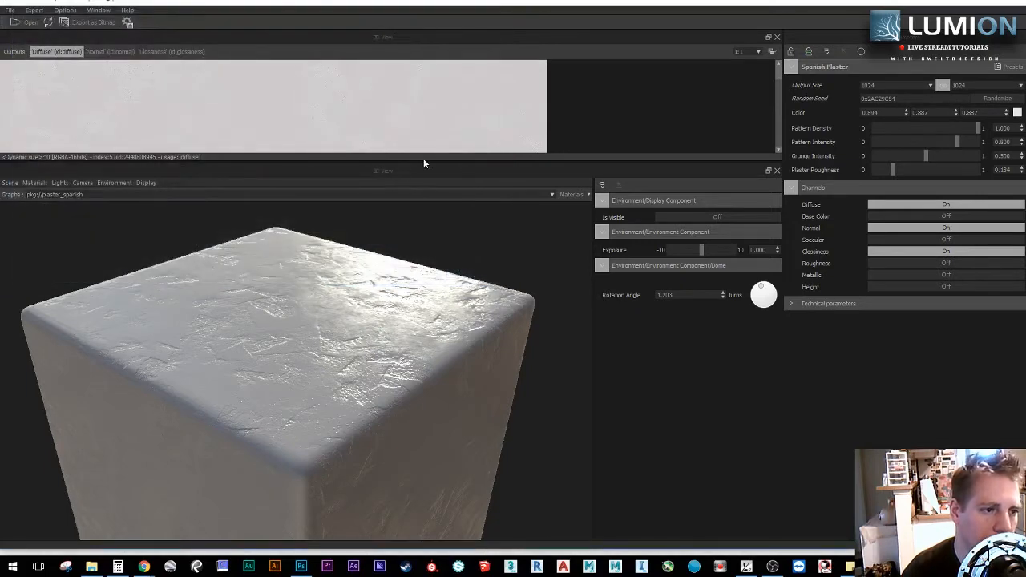
Step: Enlarge the 2D view and set Plaster Roughness to 0.566 while viewing the Glossiness map
left_click_drag(440, 162, 413, 315)
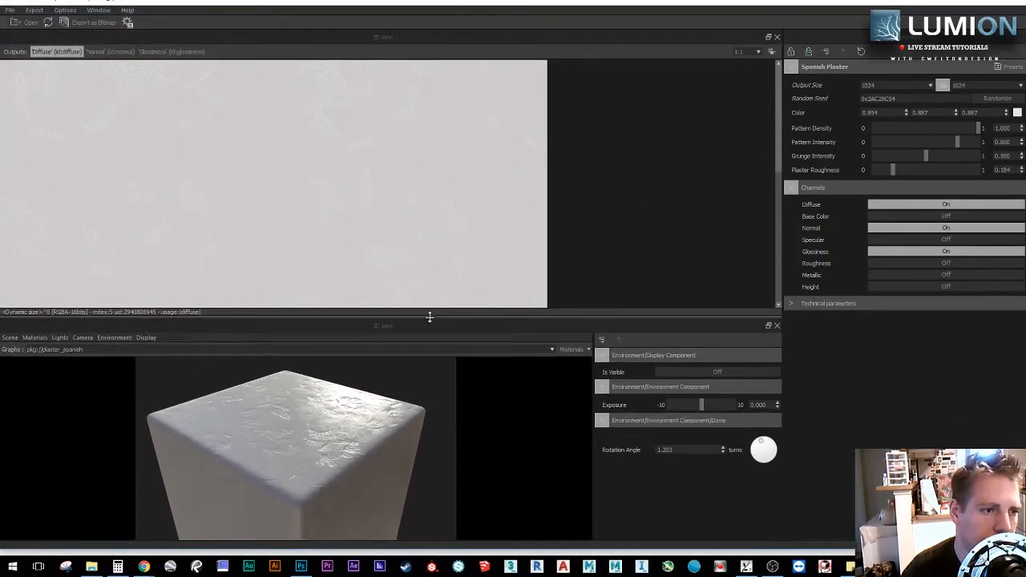
left_click(110, 52)
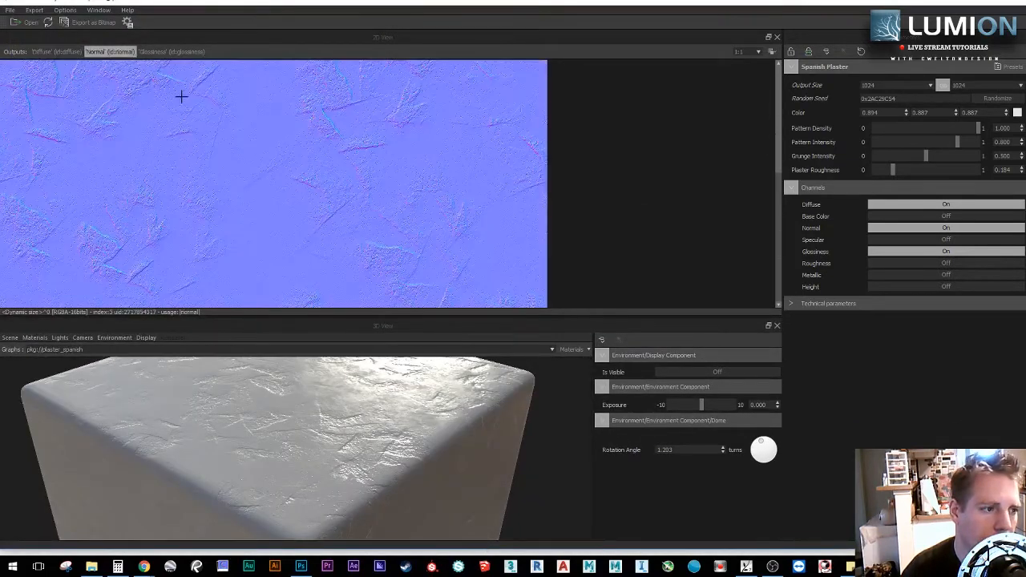
left_click(181, 53)
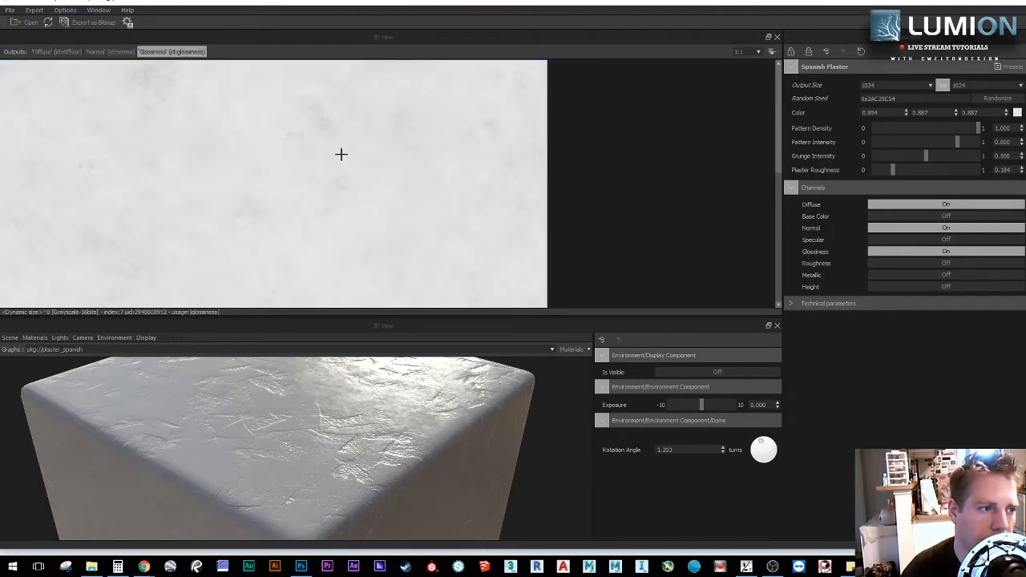
left_click_drag(894, 169, 933, 175)
Step: Show the technical parameters and set Normal Intensity to 0.071 while viewing the Normal map
left_click(789, 303)
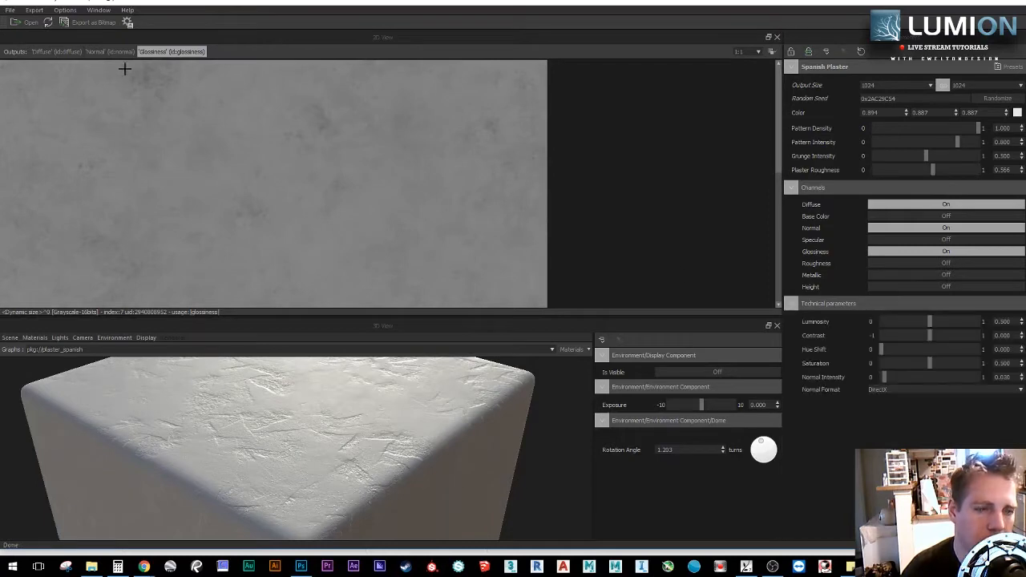
left_click(109, 52)
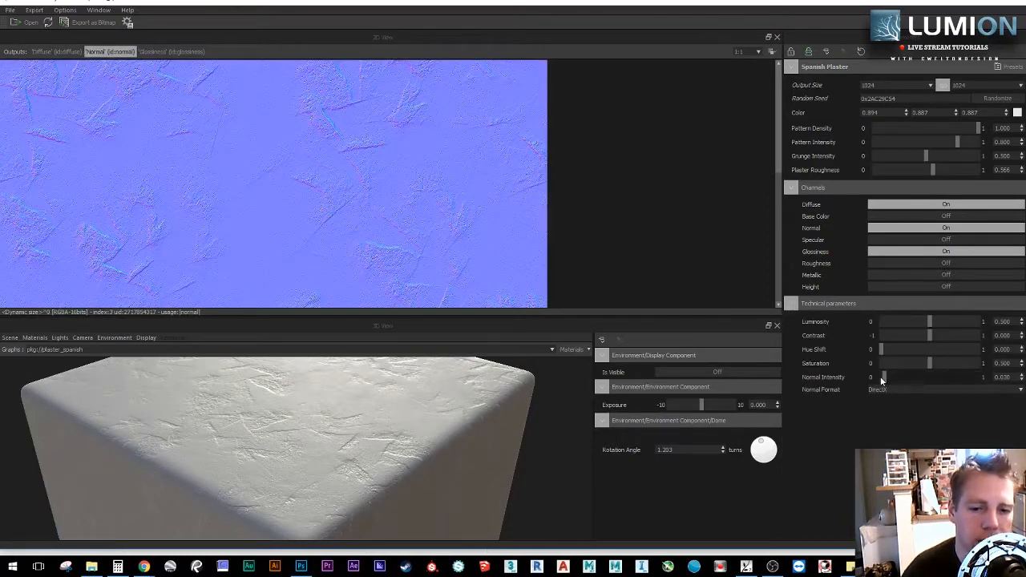
mouse_move(885, 377)
left_mouse_down()
mouse_move(1024, 389)
mouse_move(861, 397)
mouse_move(917, 376)
mouse_move(888, 382)
left_mouse_up()
Step: Set Grunge Intensity to 0.383 and Pattern Intensity to 0.791, checking the Diffuse map
left_click_drag(923, 161, 943, 143)
left_click(64, 51)
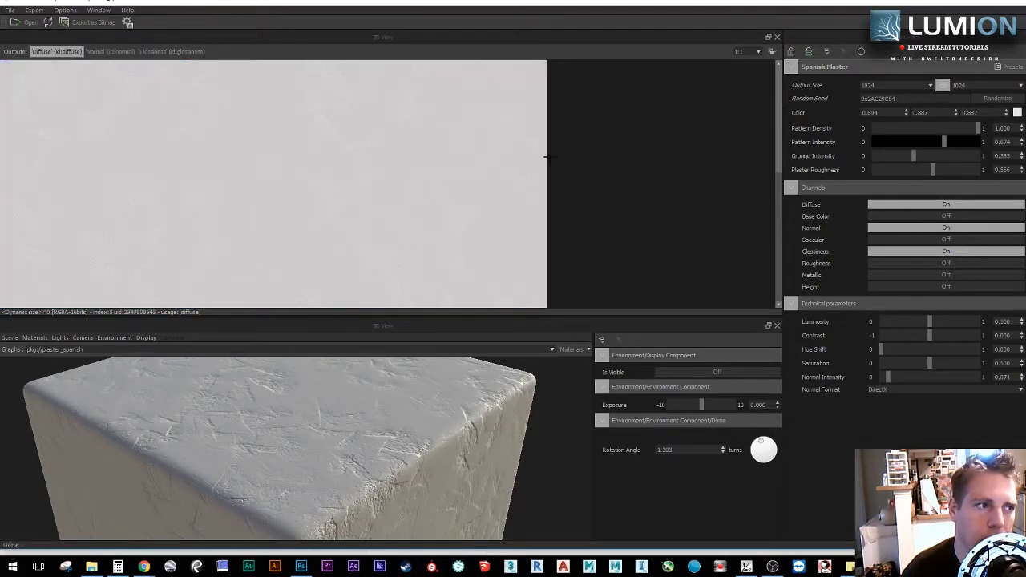
mouse_move(942, 141)
left_mouse_down()
mouse_move(893, 138)
mouse_move(957, 143)
left_mouse_up()
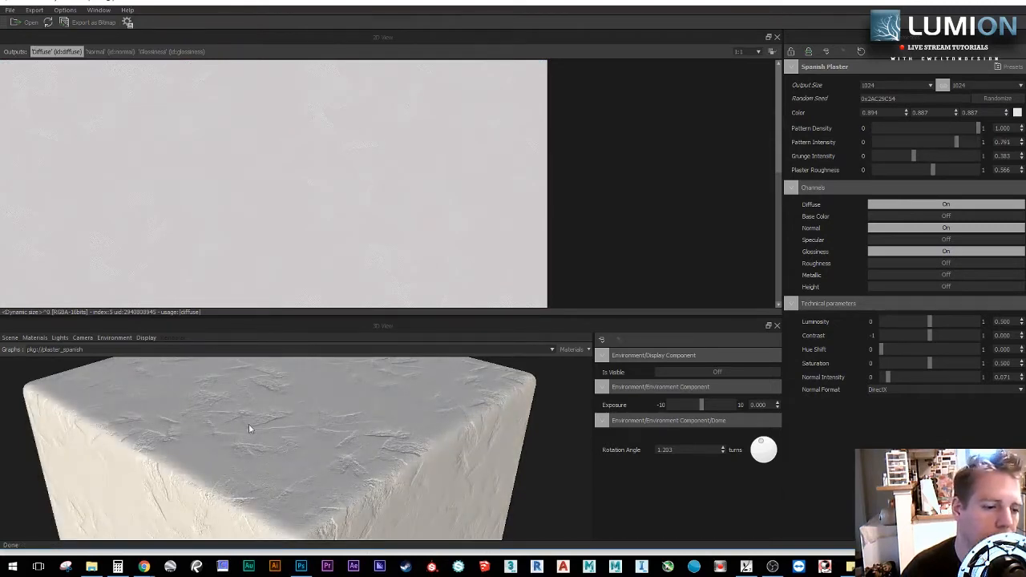
Step: Raise Normal Intensity to 0.154 while checking the relief in the Normal map
left_click(119, 53)
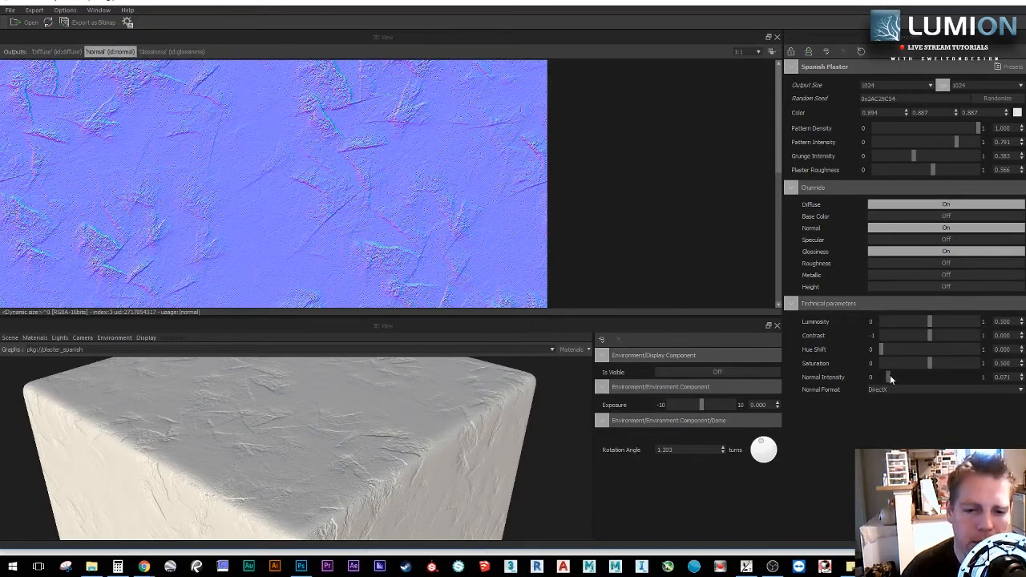
left_click_drag(890, 379, 896, 403)
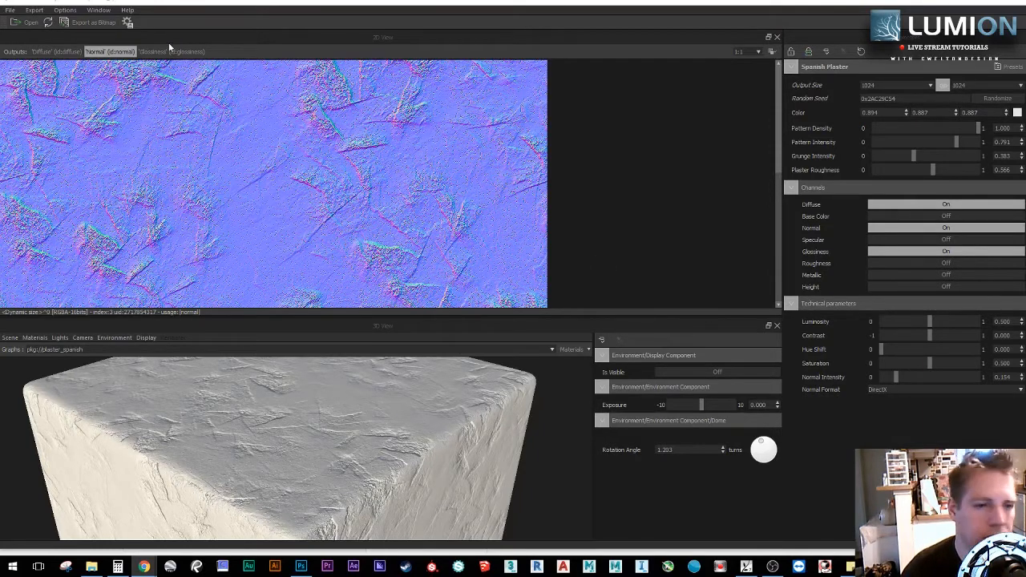
Step: Set up a bitmap export of the Spanish Plaster with only the Diffuse and Normal outputs selected, in jpeg format
left_click(92, 22)
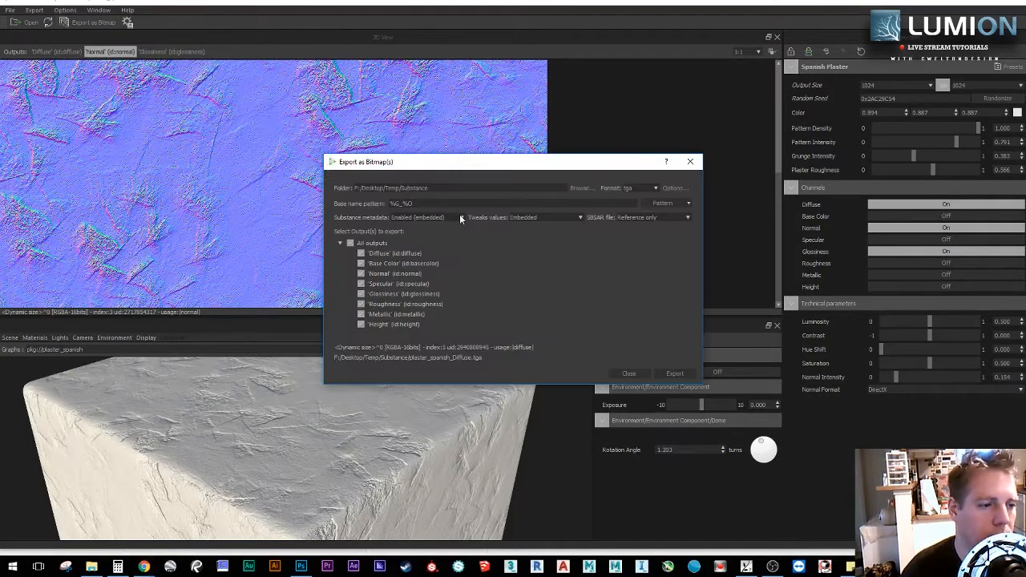
left_click(349, 242)
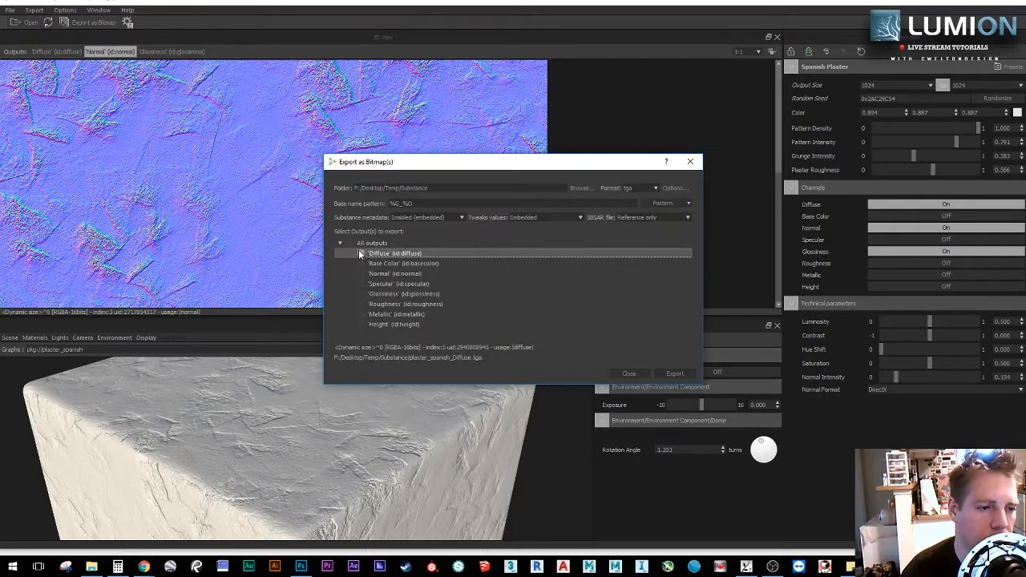
left_click(360, 253)
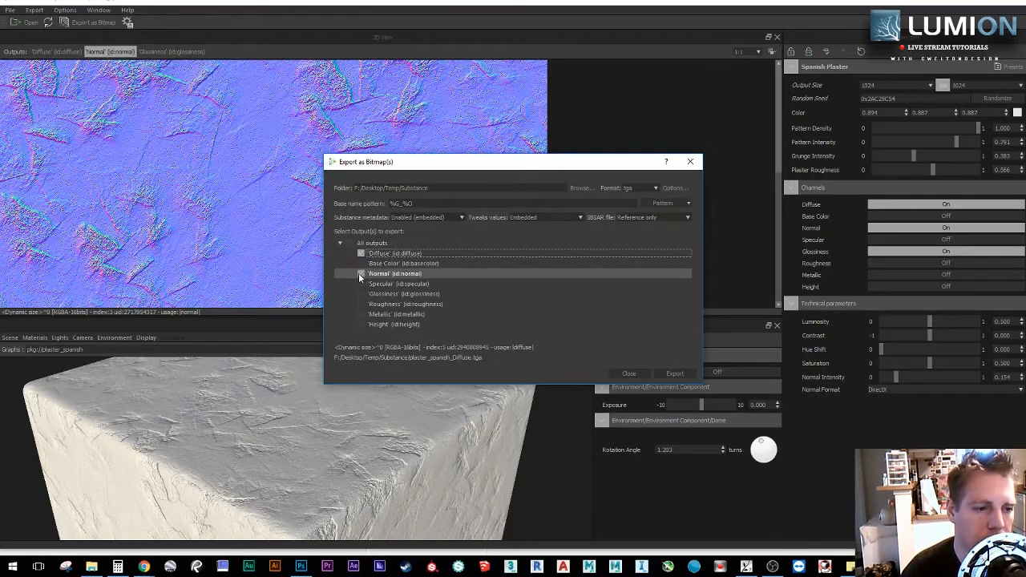
left_click(360, 274)
left_click(635, 188)
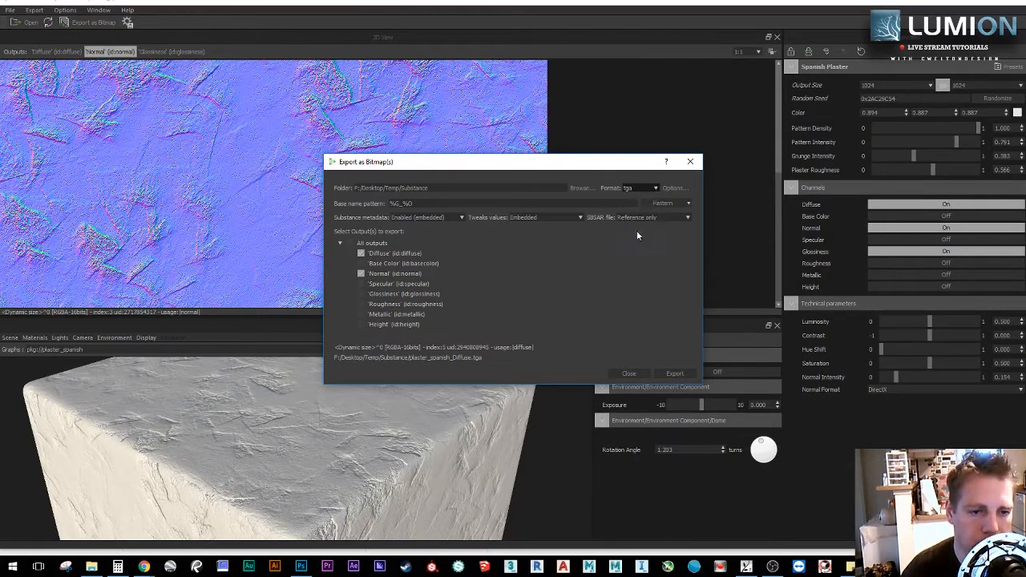
left_click(555, 328)
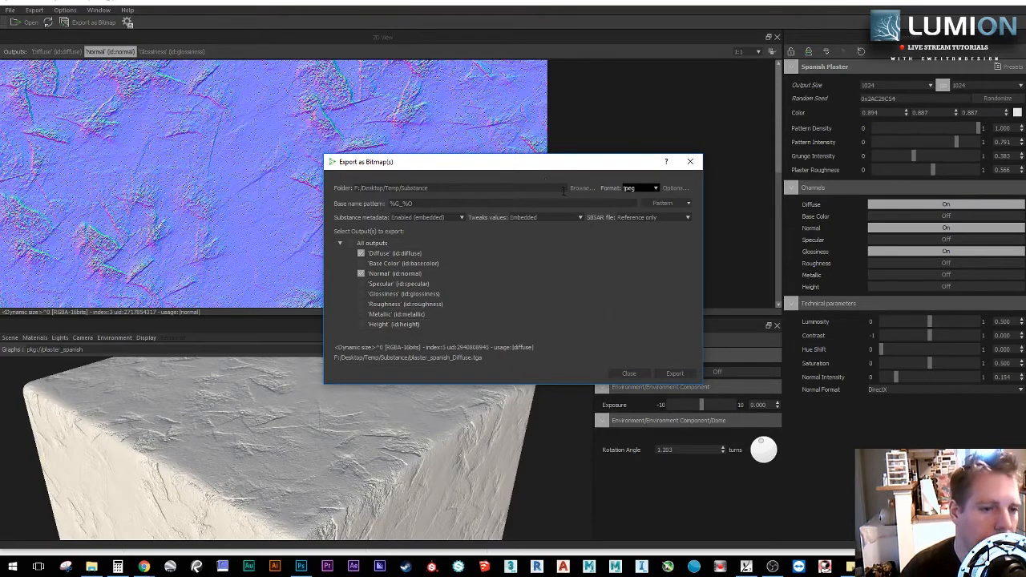
Step: Set the bitmap export folder to Substance Live Stream 2 on the Desktop
left_click(582, 187)
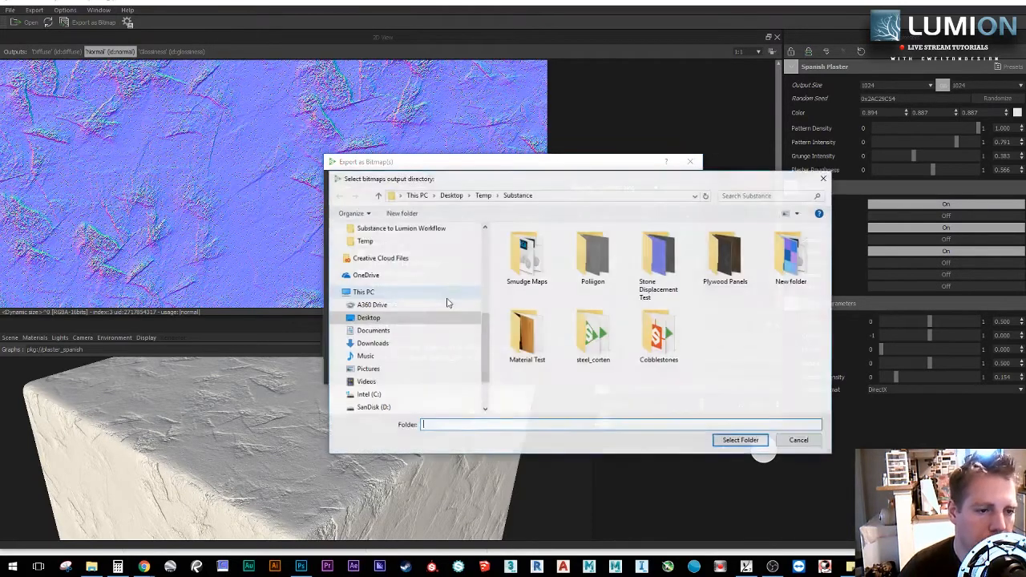
left_click(372, 330)
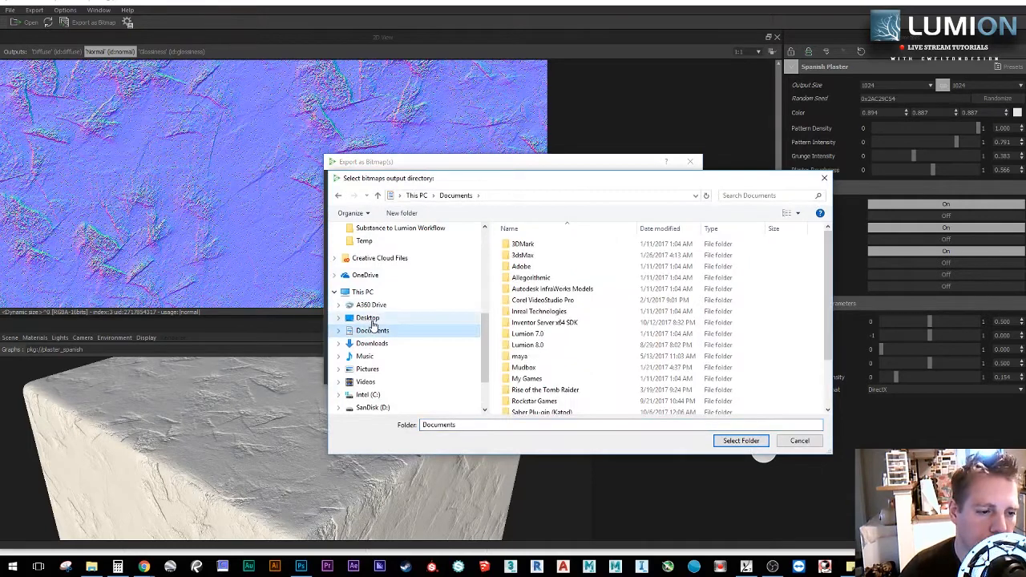
left_click(367, 317)
double_click(531, 263)
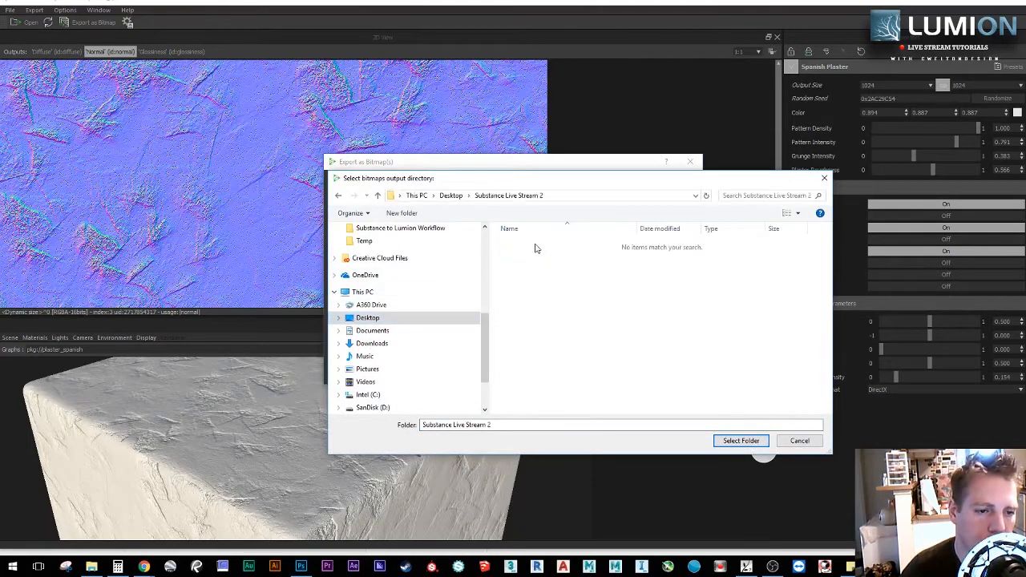
left_click(741, 440)
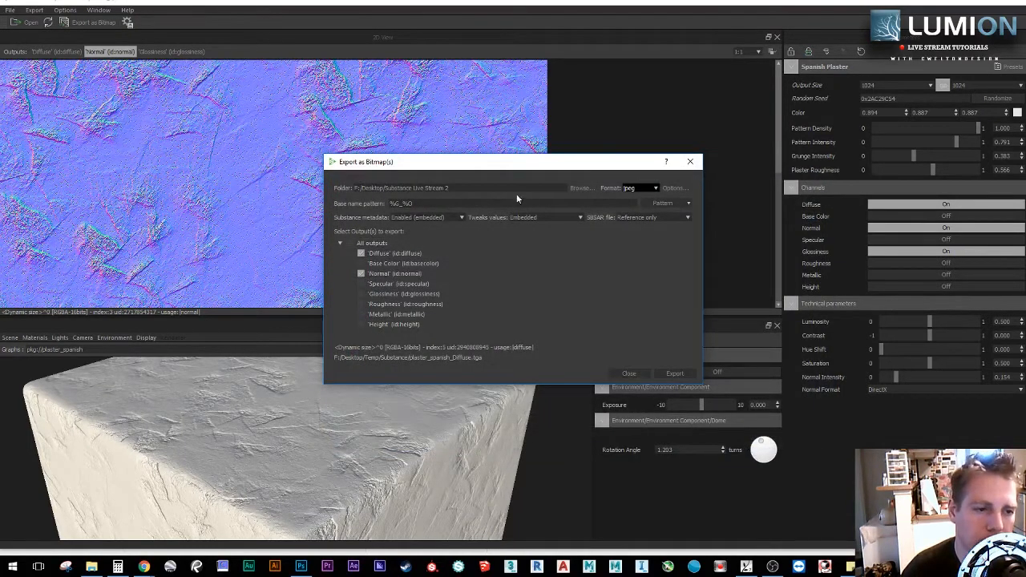
Step: Store the tweak values in an external (.sbsprs) file and export the Diffuse and Normal maps
left_click(564, 218)
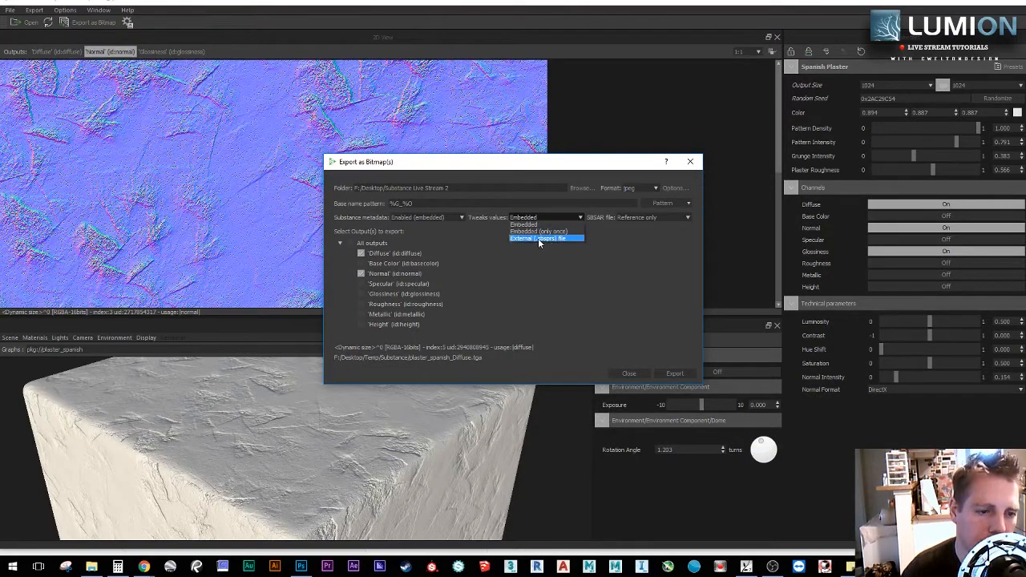
left_click(538, 238)
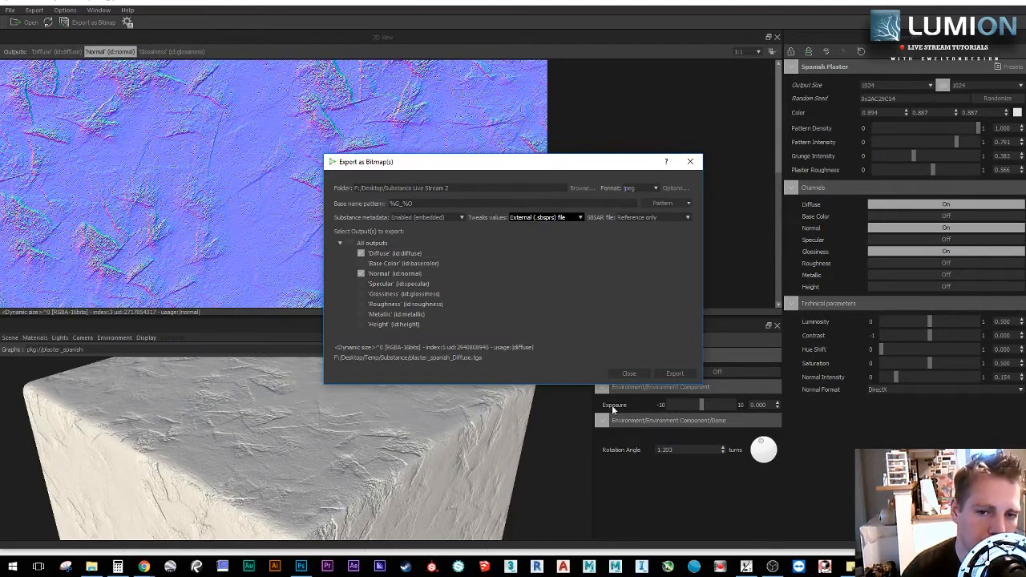
left_click(674, 374)
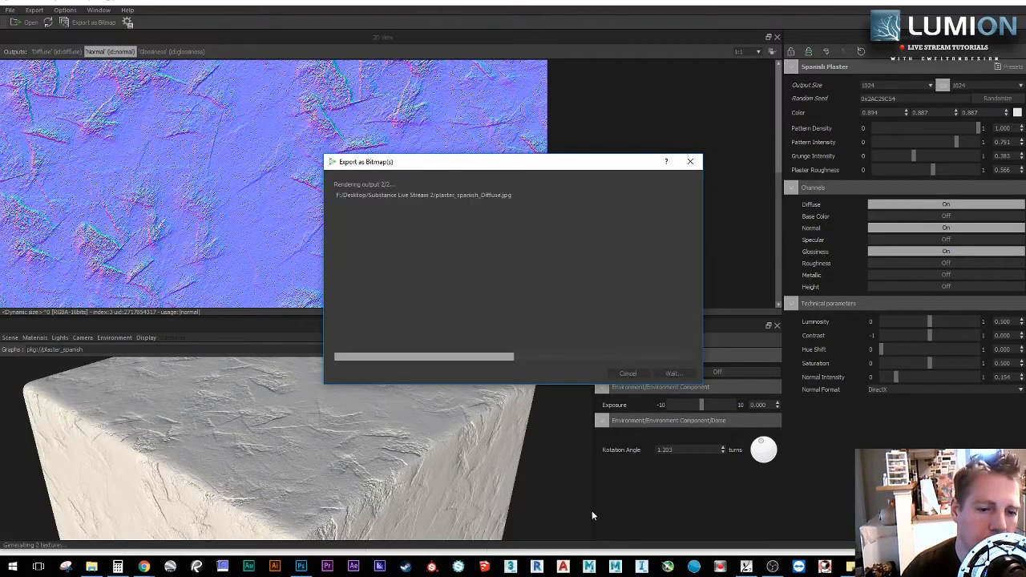
left_click(690, 161)
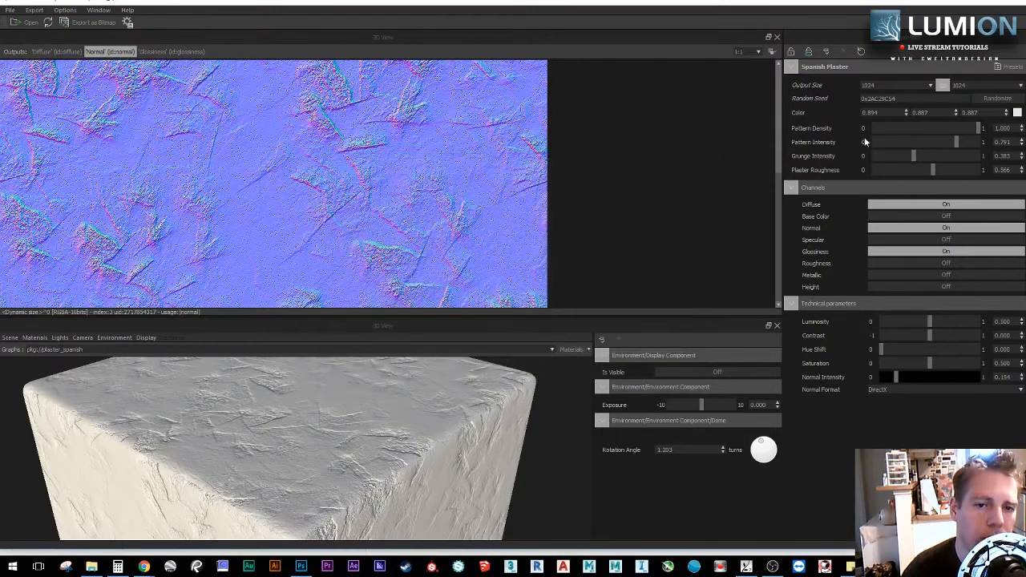
Step: Set the plaster's output size to 2048 and export the Diffuse and Normal bitmaps again
left_click(897, 84)
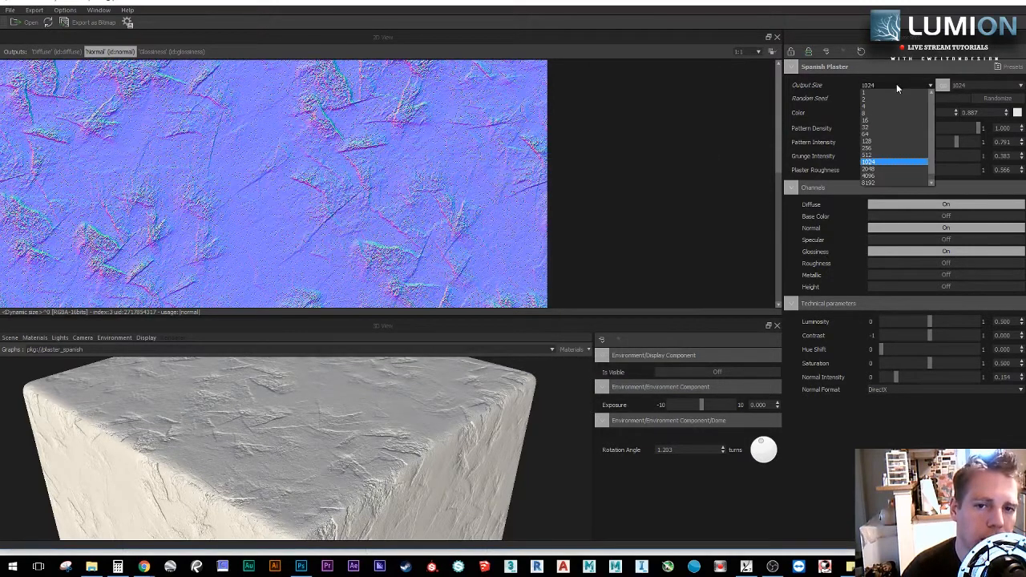
left_click(891, 170)
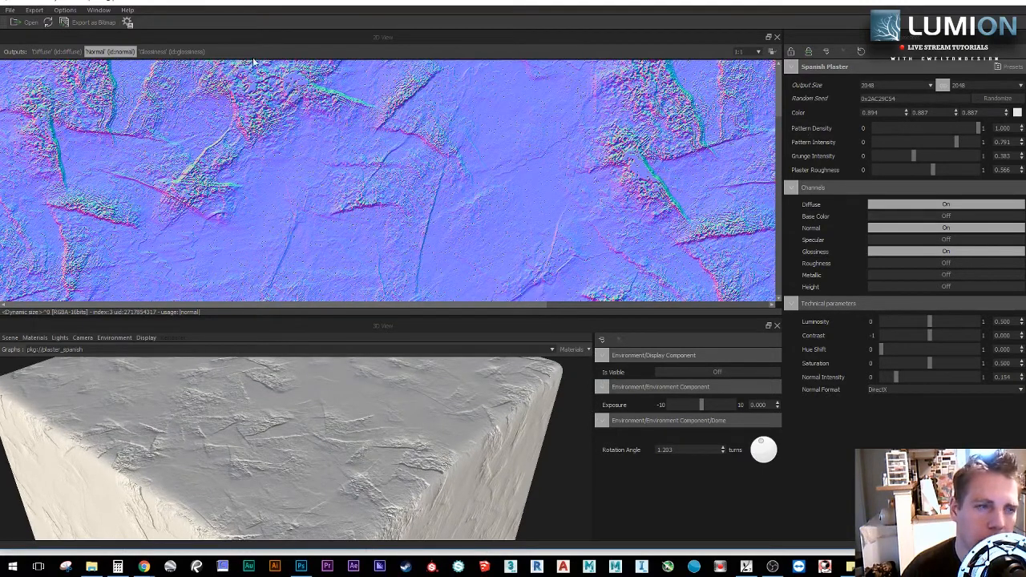
left_click(92, 22)
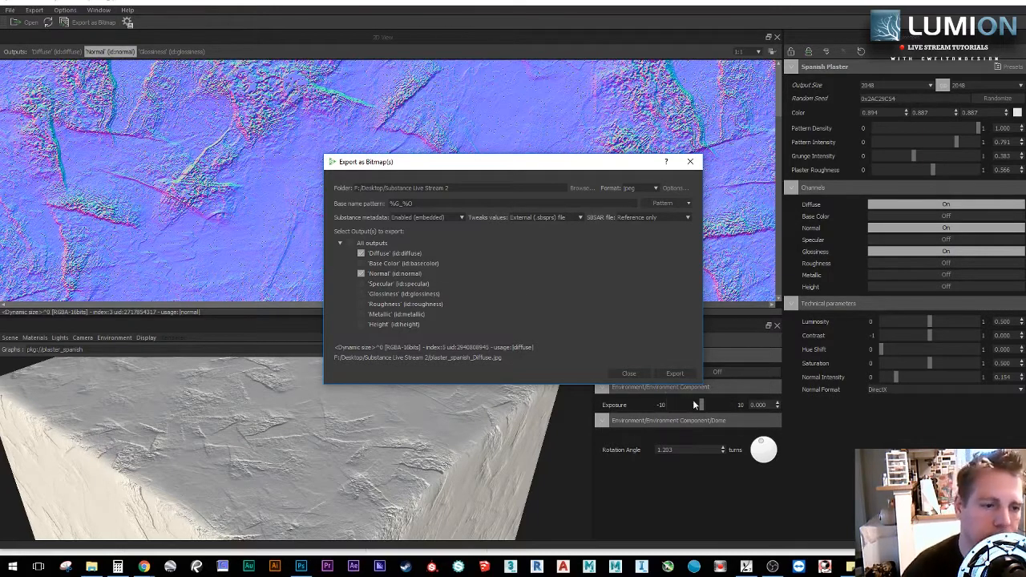
left_click(676, 375)
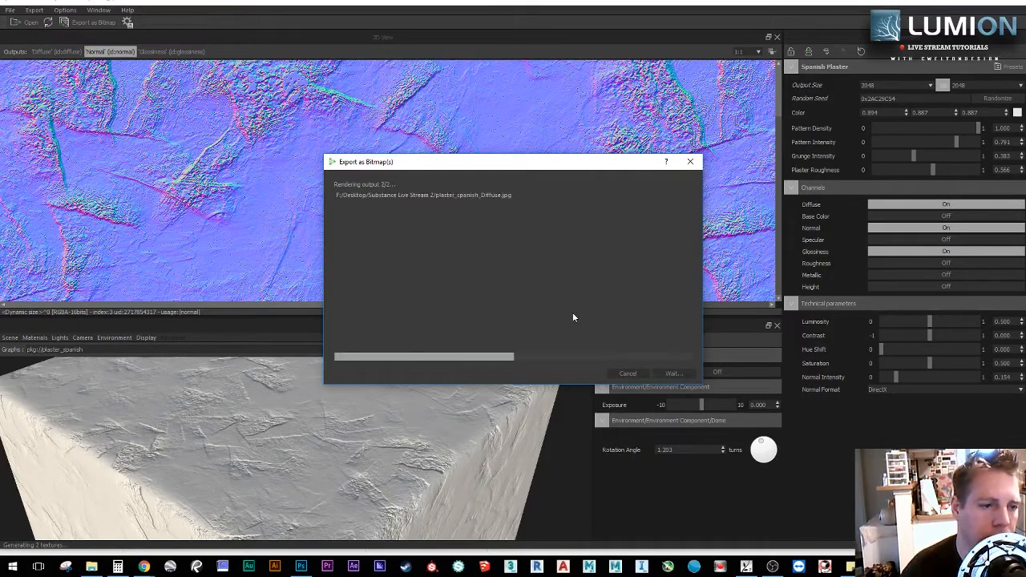
Step: Switch to File Explorer and examine the exported plaster files in Substance Live Stream 2 as large thumbnails, including the .sbsprs file
left_click(92, 566)
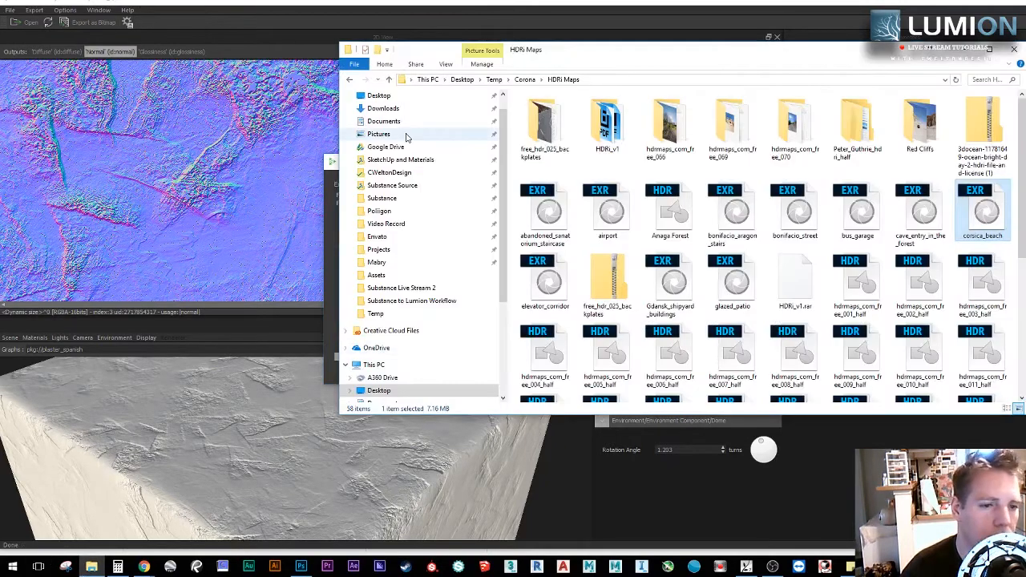
left_click(379, 95)
double_click(581, 129)
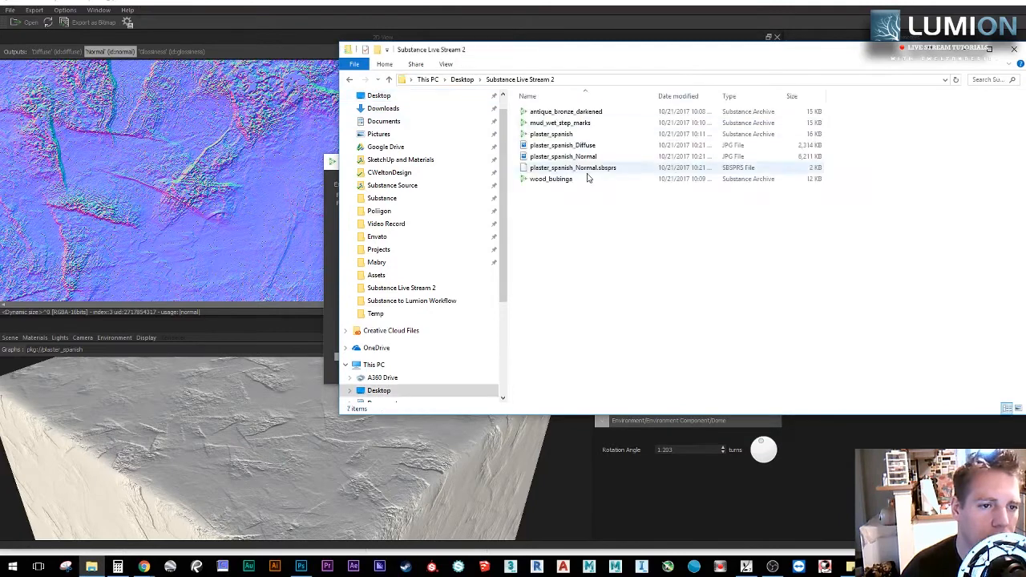
scroll(582, 162, "up", 1, "ctrl")
scroll(582, 162, "up", 4, "ctrl")
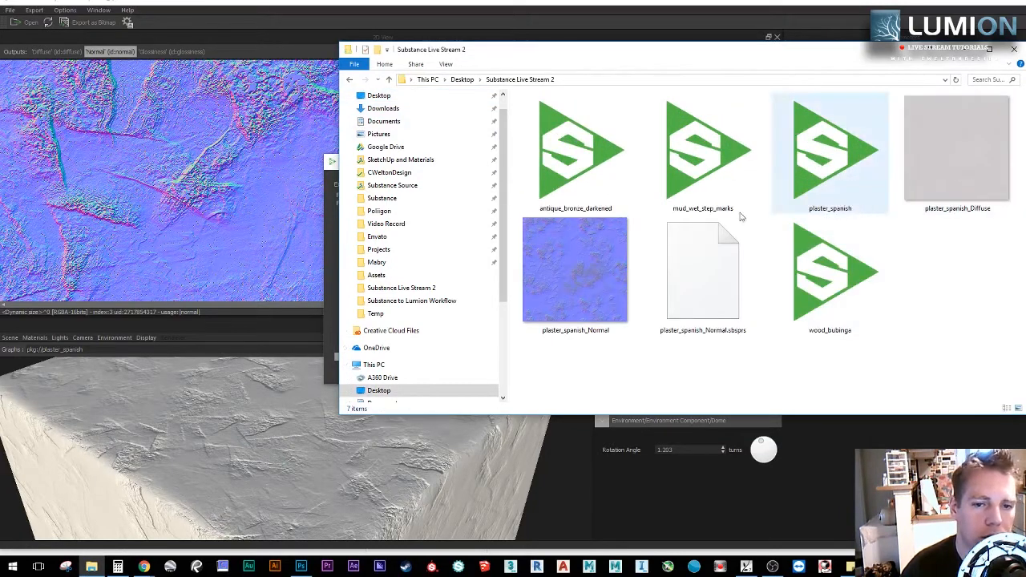
left_click(701, 293)
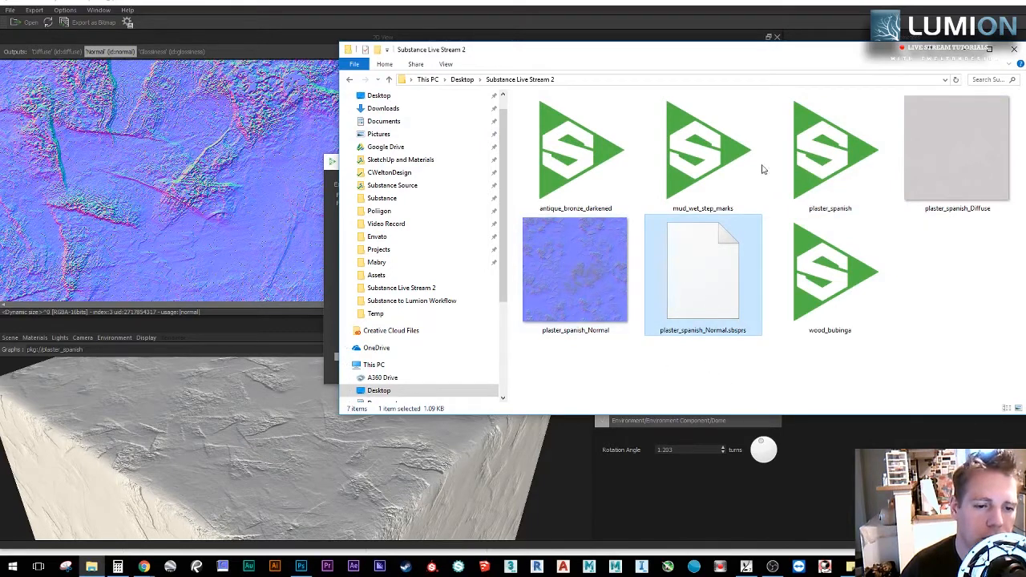
left_click(930, 156)
left_click(160, 455)
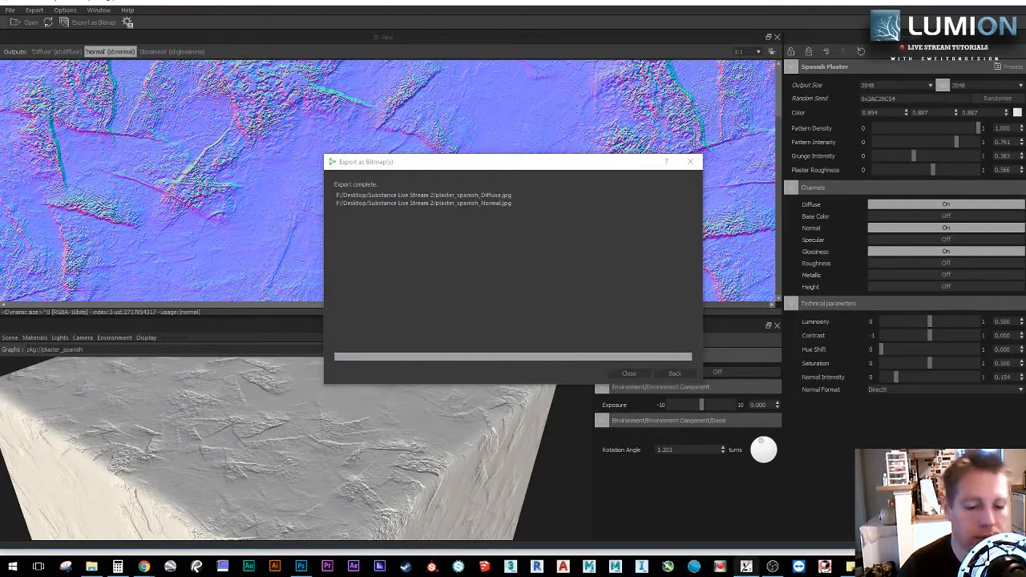
Step: Switch to Lumion, enter Build with effects, and assign the custom Standard material to the ball's 01_Head surface
left_click(747, 567)
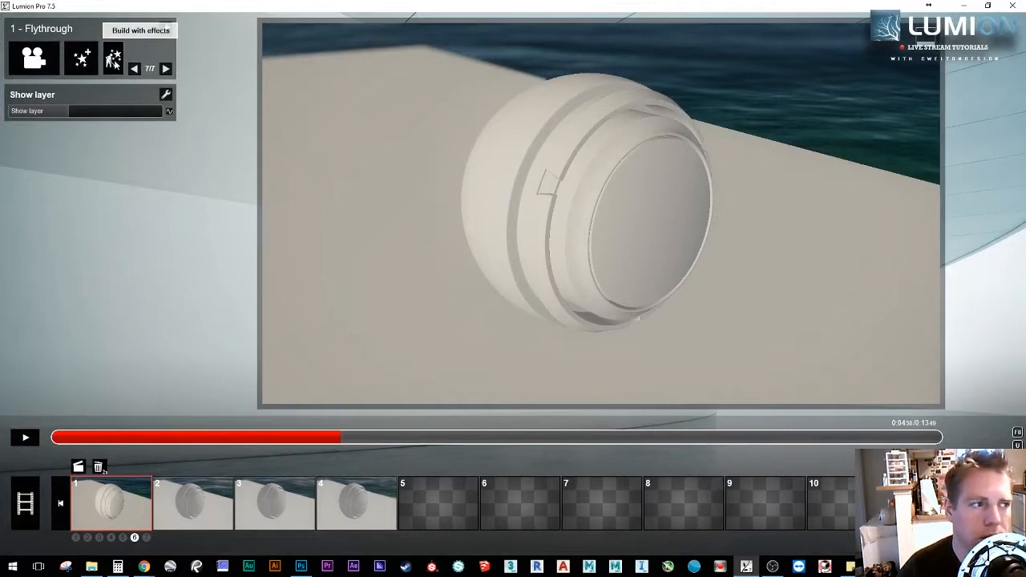
left_click(116, 64)
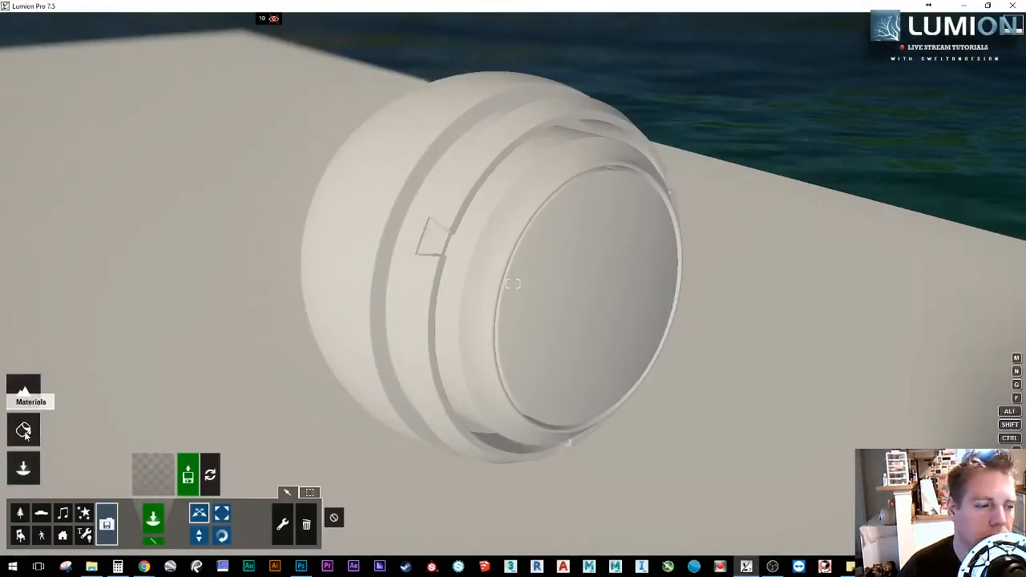
left_click(22, 393)
left_click(433, 256)
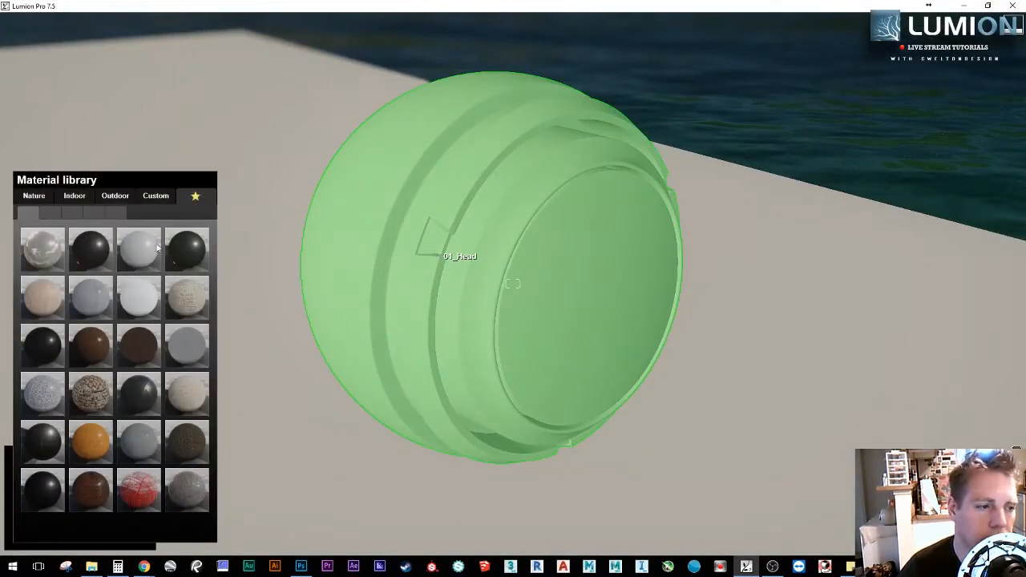
left_click(156, 197)
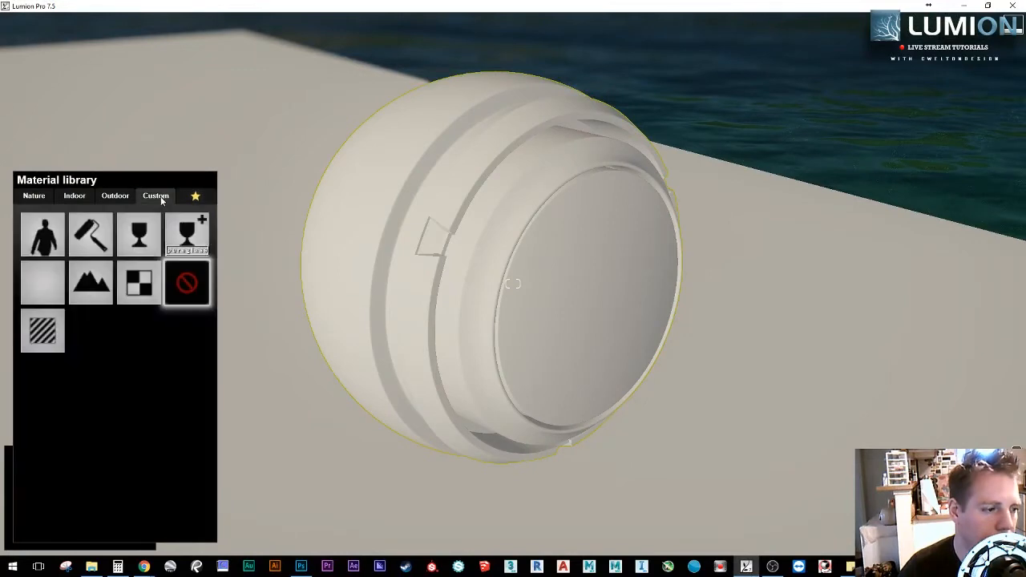
left_click(43, 341)
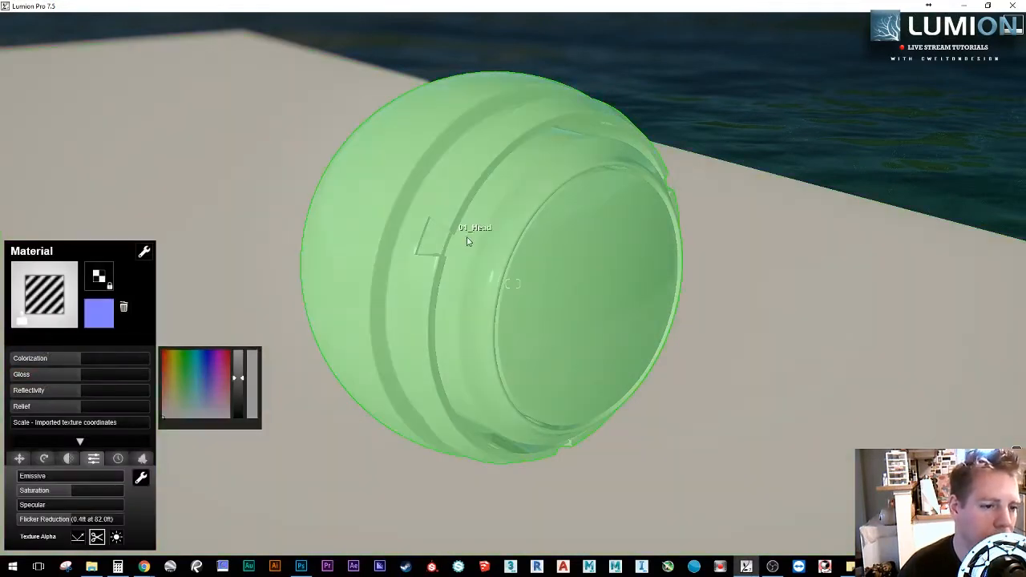
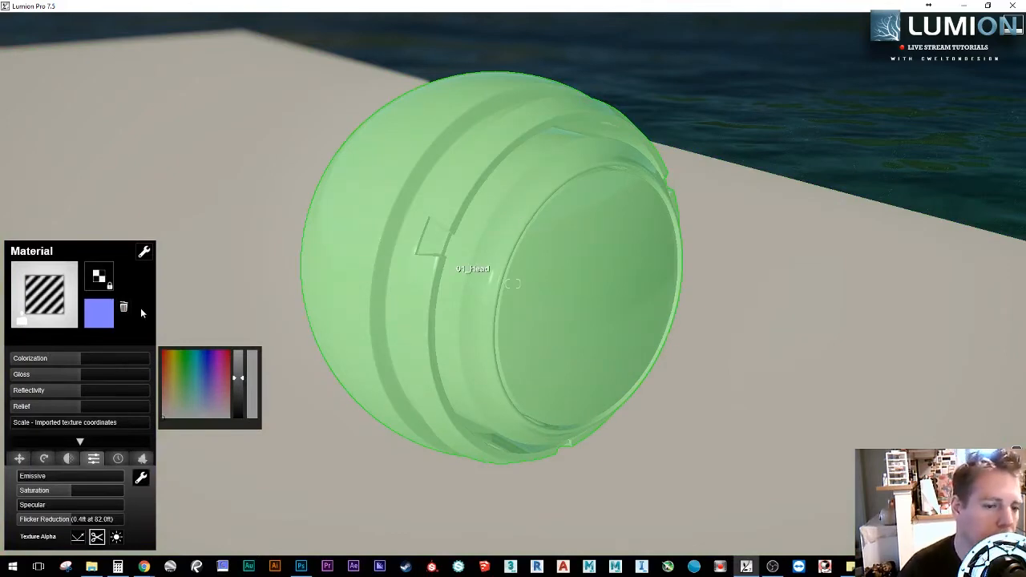
Step: Load plaster_spanish_Diffuse from the Substance Live Stream 2 folder as the 01_Head material's color map
left_click(98, 277)
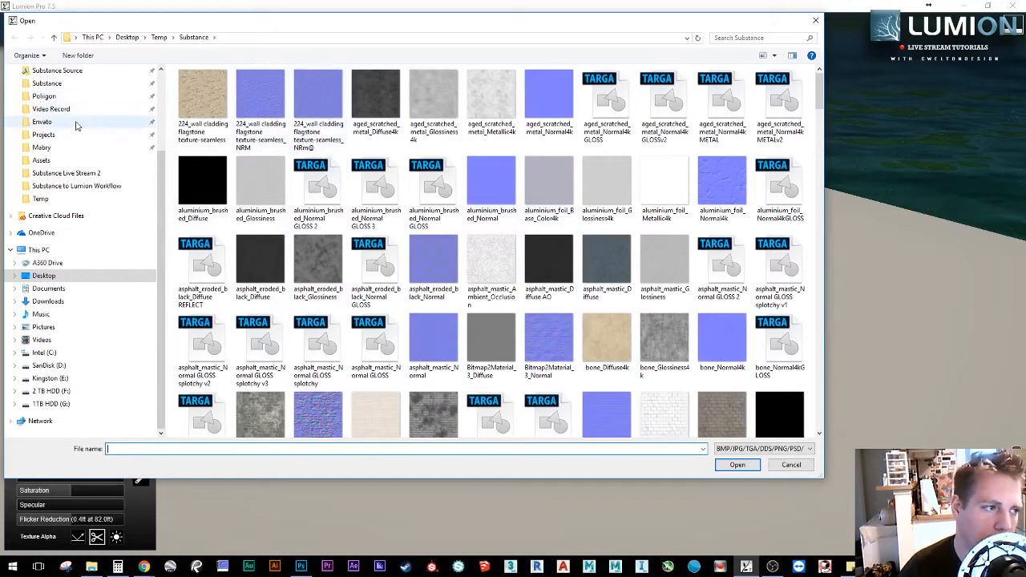
scroll(68, 120, "up", 1)
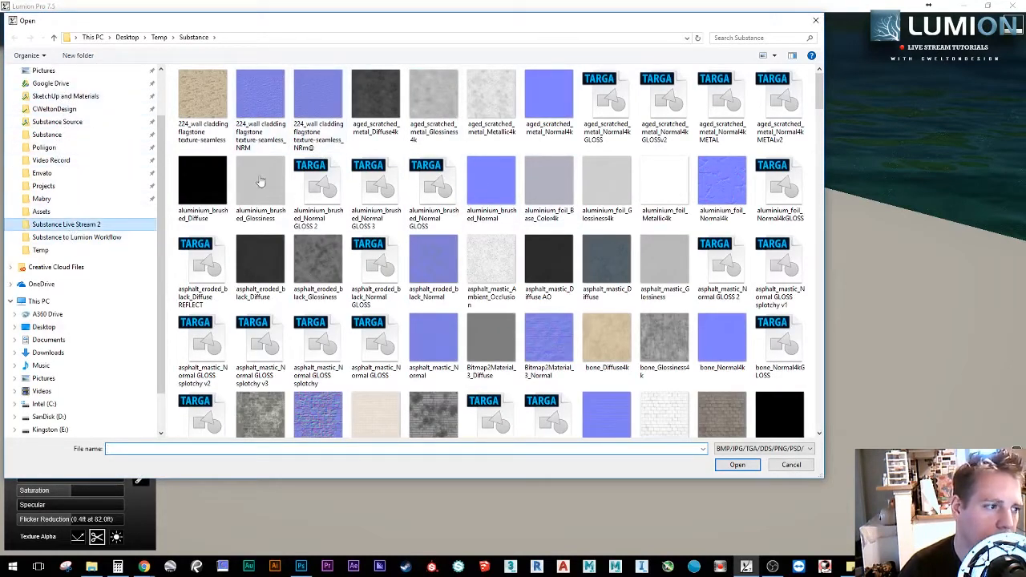
left_click(66, 225)
left_click(203, 100)
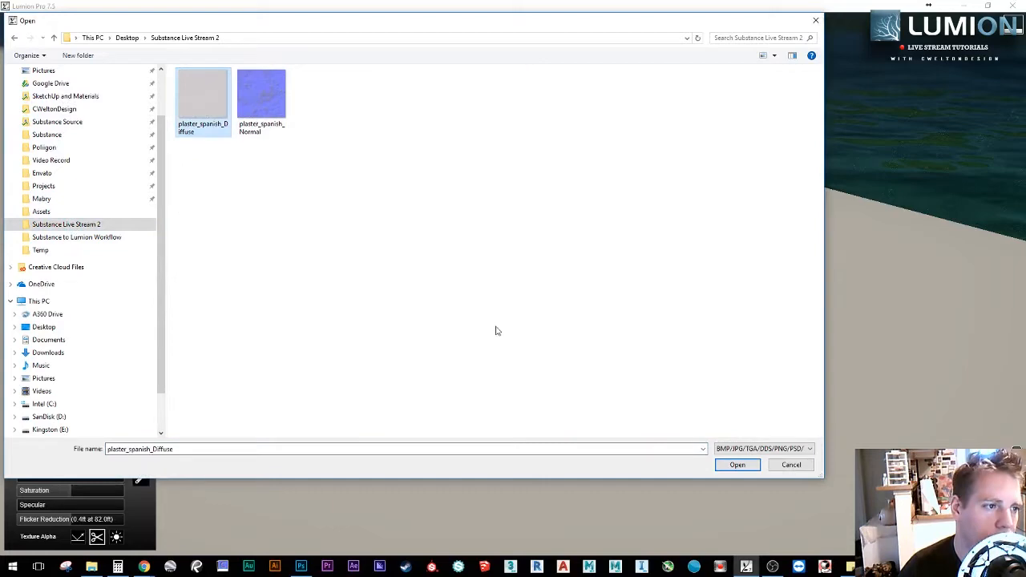
left_click(737, 467)
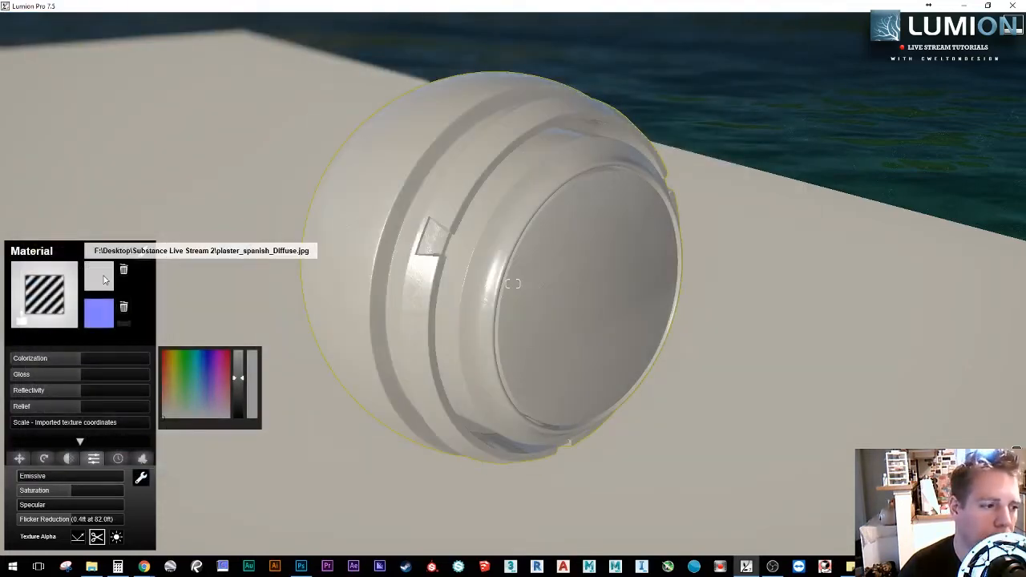
Step: Load plaster_spanish_Normal from the Substance Live Stream 2 folder as the 01_Head material's normal map
scroll(385, 333, "up", 3)
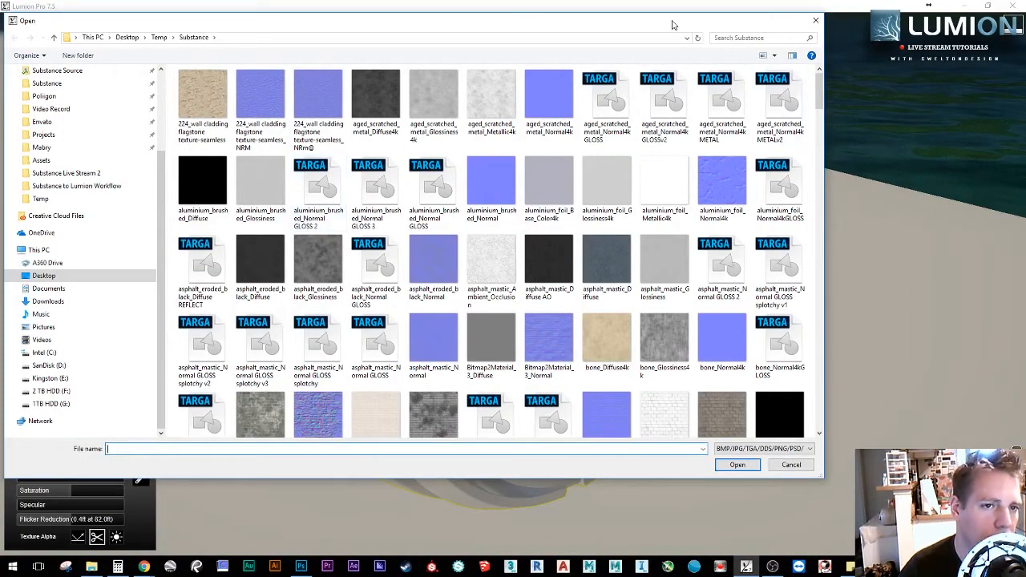
left_click_drag(673, 24, 800, 28)
scroll(200, 201, "up", 2)
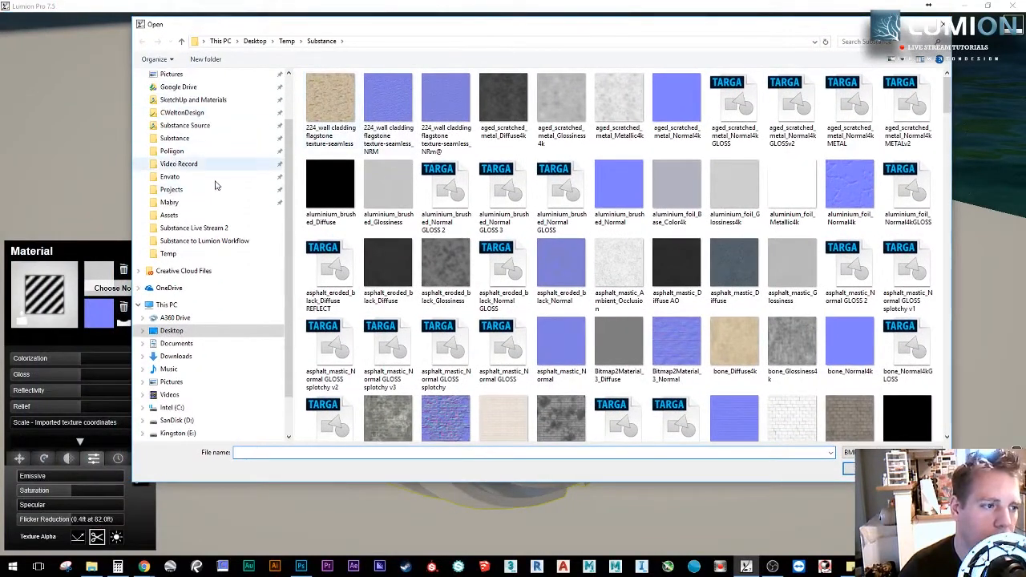
left_click(194, 227)
left_click(388, 100)
key("Return")
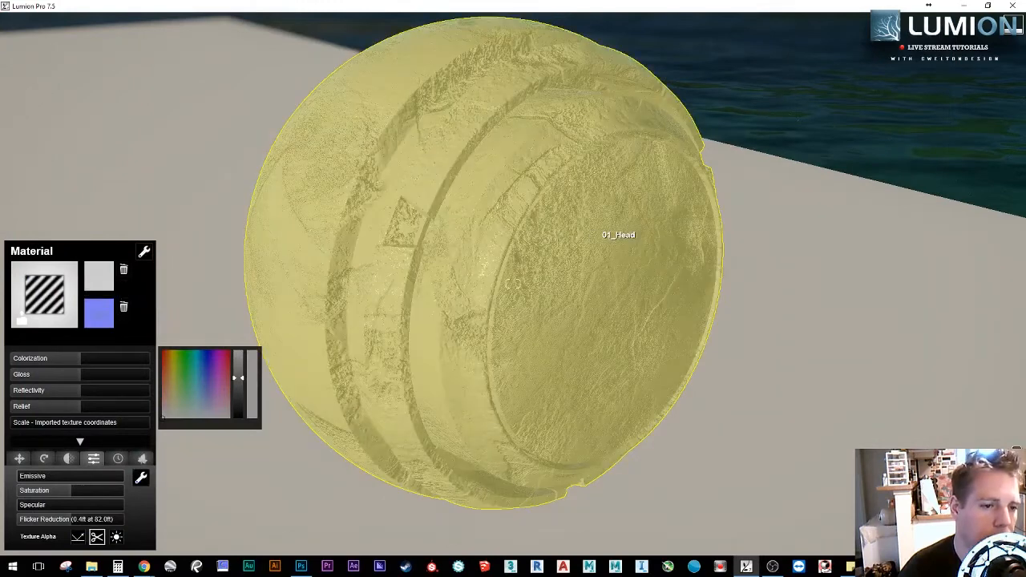
Step: Lower the relief of the ball's 01_Head plaster material and set its texture scale to 0.1
right_click_drag(614, 241, 545, 281)
scroll(544, 242, "down", 1)
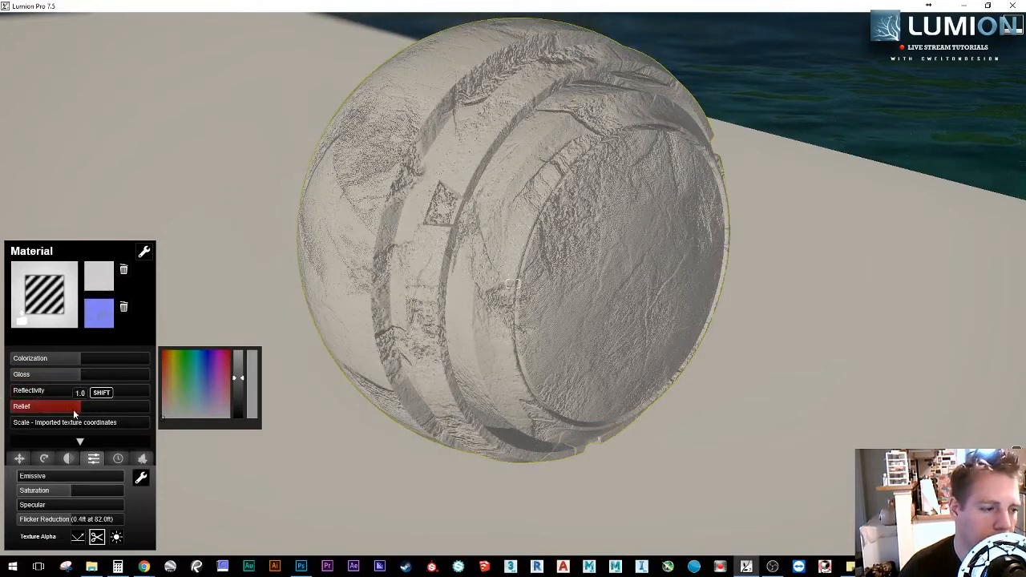
left_click_drag(74, 412, 50, 414)
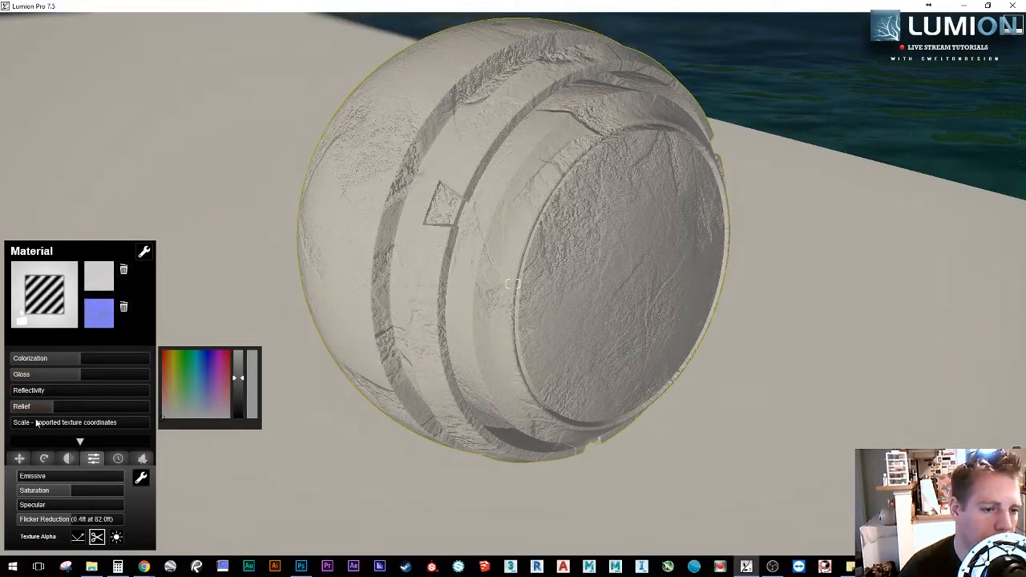
left_click_drag(38, 424, 32, 432)
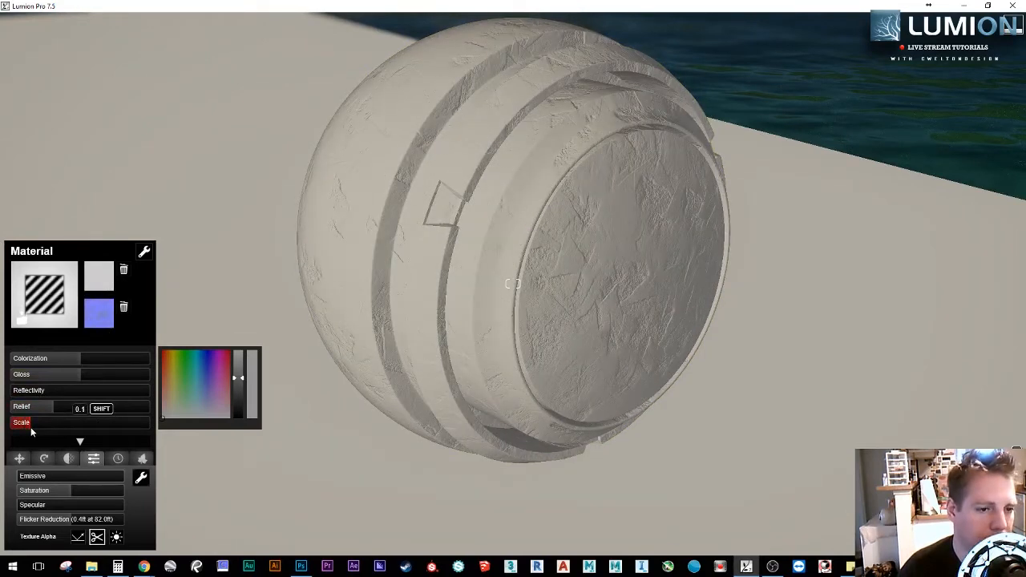
scroll(425, 261, "up", 3)
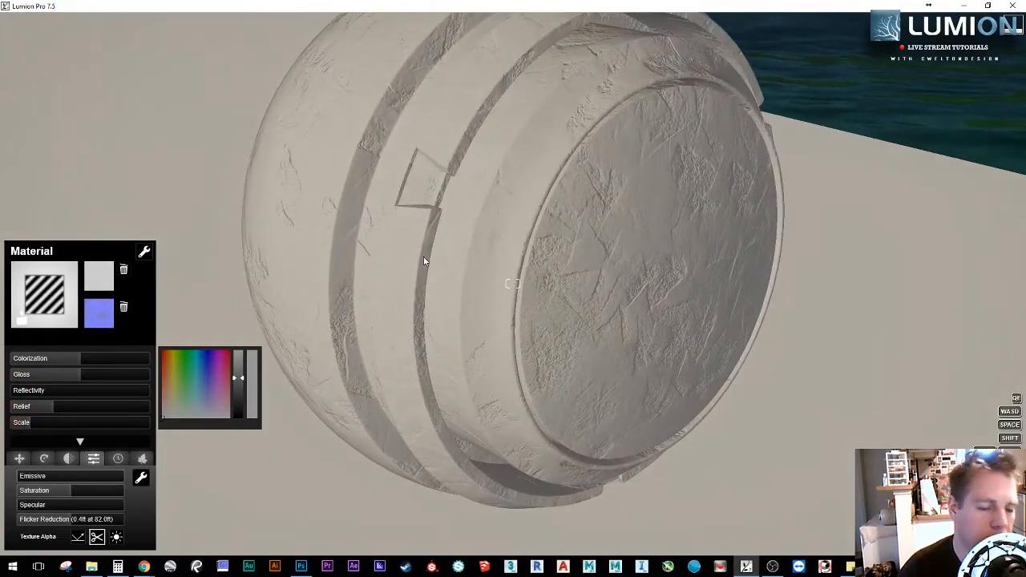
scroll(425, 261, "down", 3)
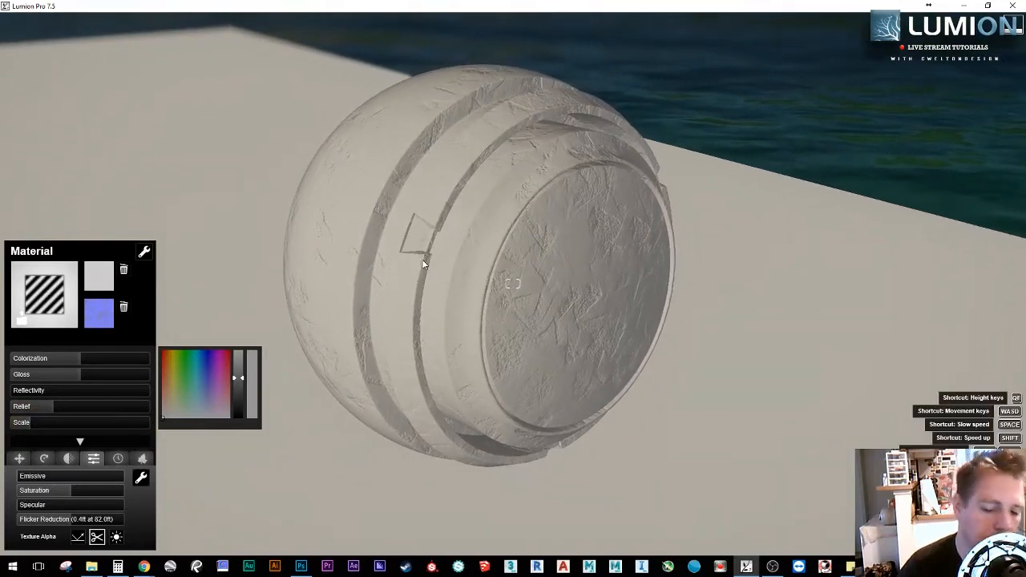
right_click_drag(424, 304, 439, 266)
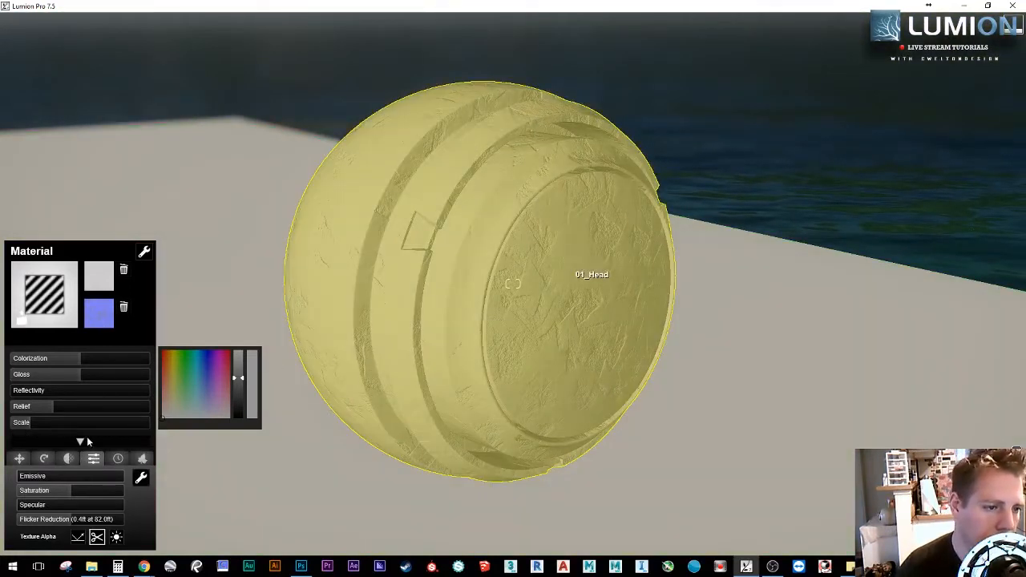
Step: Set the 01_Head plaster's relief to 0.7, then raise its reflectivity slightly and reduce its gloss
mouse_move(51, 407)
left_mouse_down()
mouse_move(88, 402)
mouse_move(119, 417)
mouse_move(56, 413)
mouse_move(139, 418)
mouse_move(43, 409)
mouse_move(63, 422)
left_mouse_up()
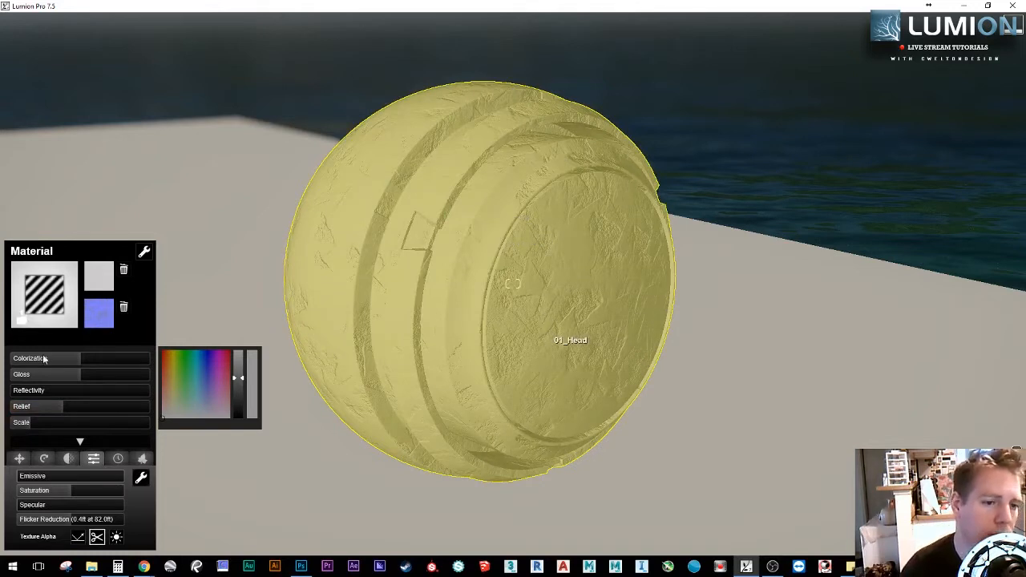
mouse_move(69, 416)
left_mouse_down()
mouse_move(81, 417)
mouse_move(54, 418)
mouse_move(63, 419)
left_mouse_up()
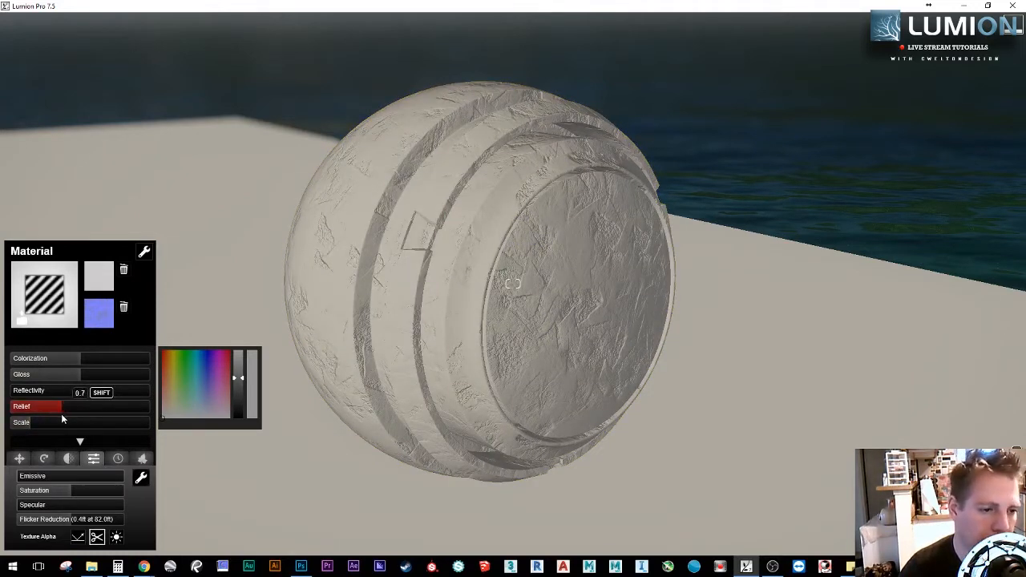
mouse_move(22, 391)
left_mouse_down()
mouse_move(89, 407)
mouse_move(23, 407)
left_mouse_up()
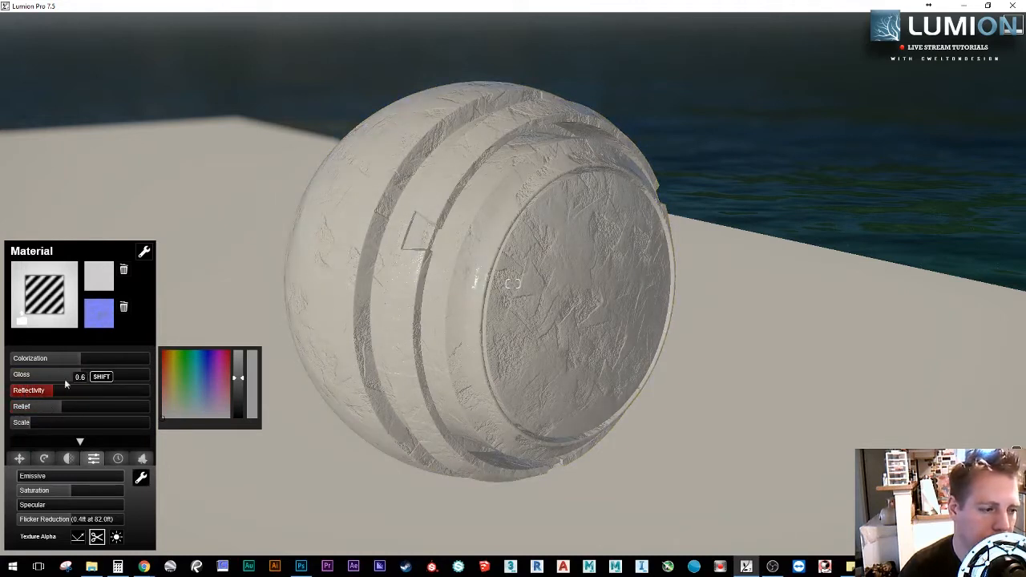
left_click(42, 380)
left_click_drag(49, 385, 2, 366)
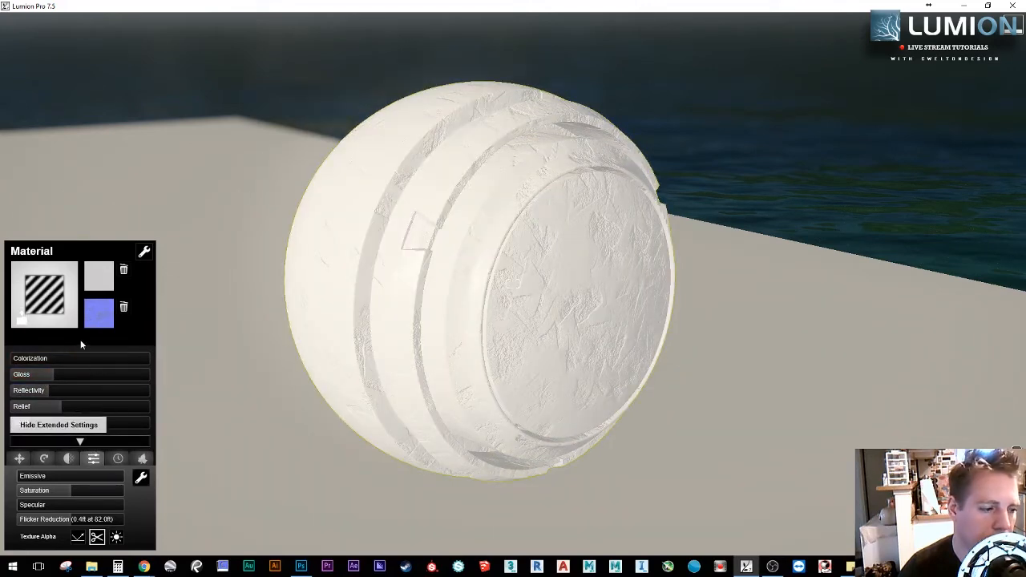
Step: Tint the 01_Head plaster a muted tan with colorization set to 0.4
left_click_drag(64, 358, 85, 358)
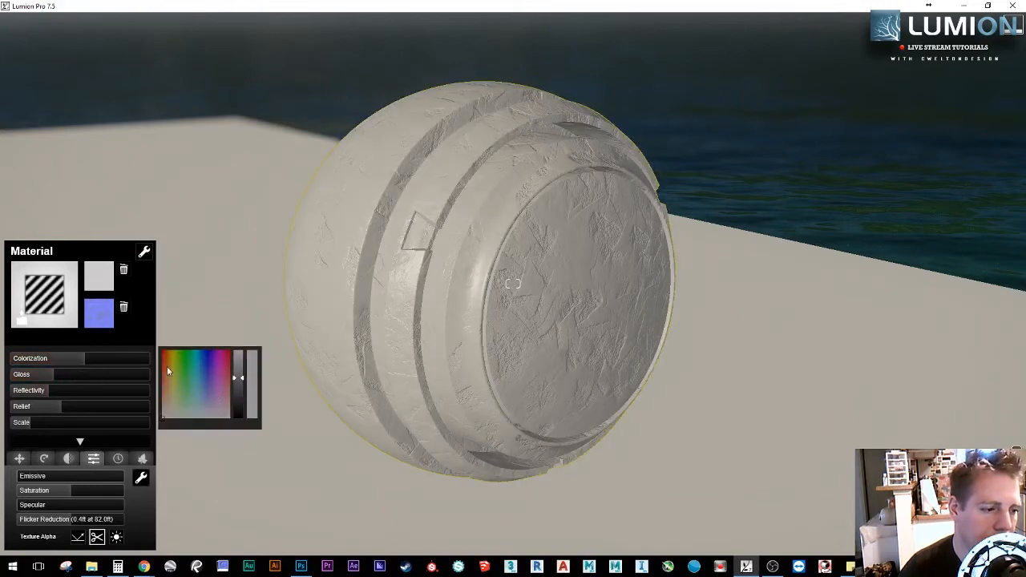
left_click_drag(168, 370, 173, 402)
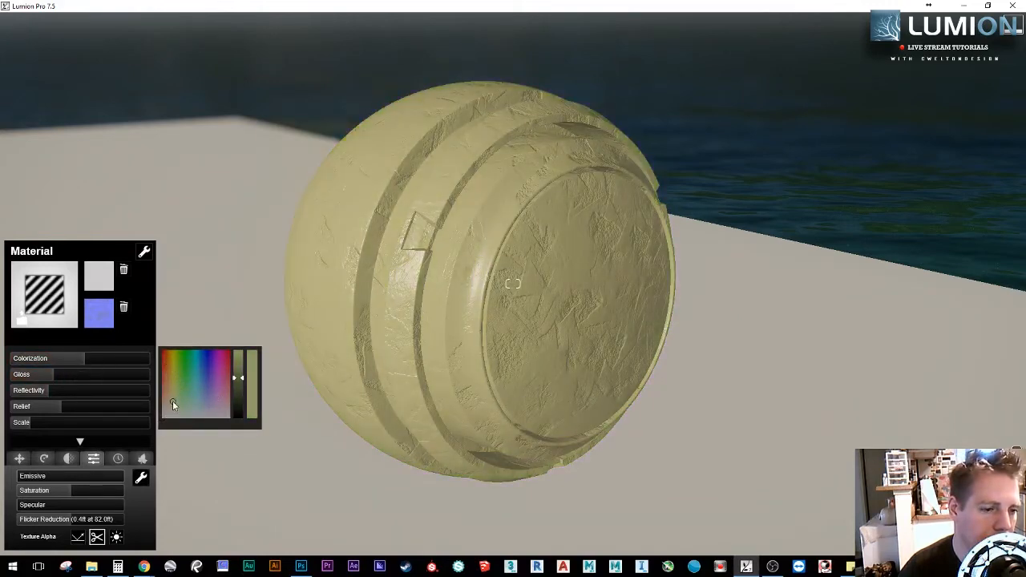
left_click_drag(60, 359, 94, 375)
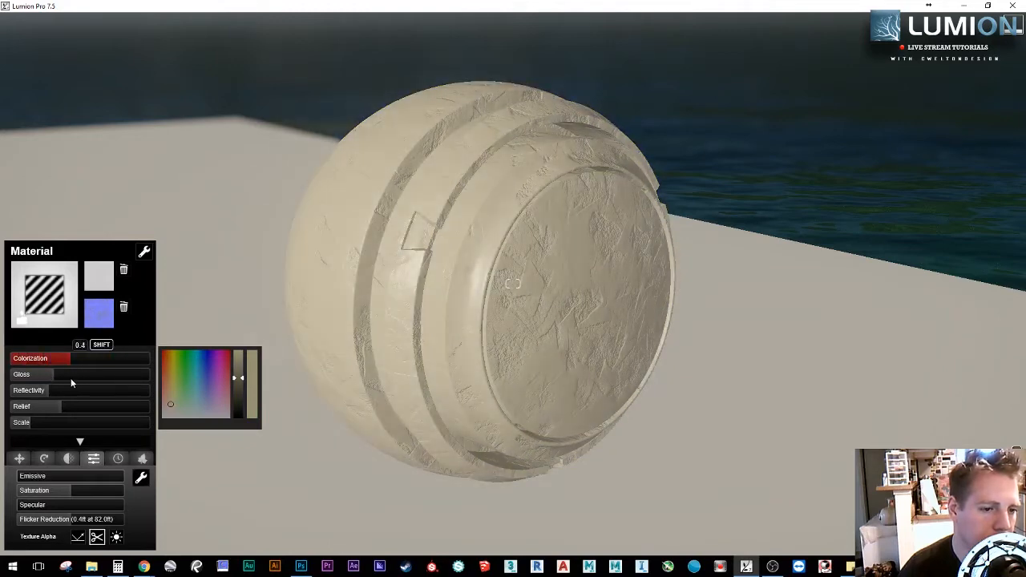
scroll(457, 377, "up", 2)
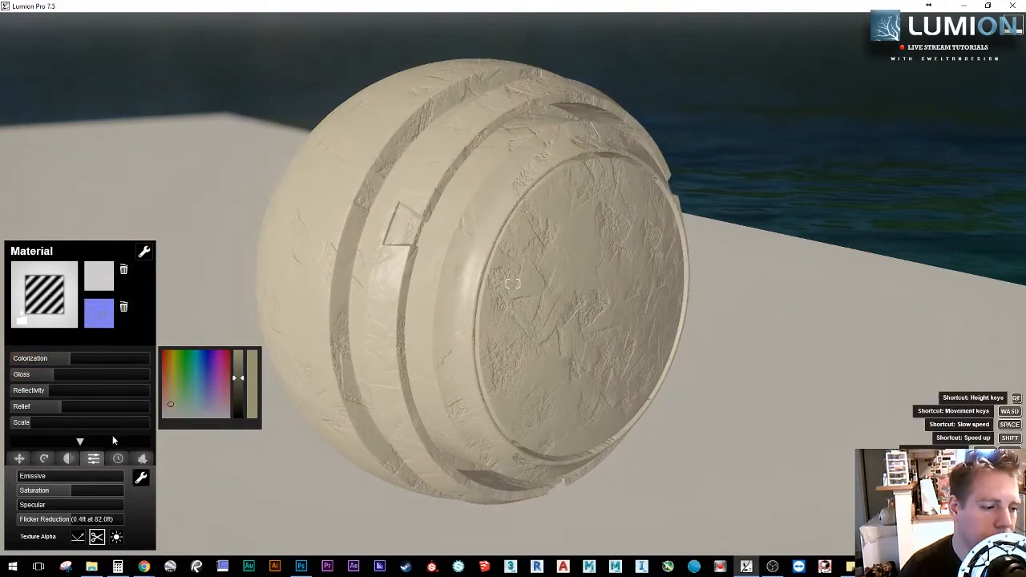
Step: Add wood-type weathering of about 0.2 to the 01_Head plaster and check the ball from farther away
left_click(118, 459)
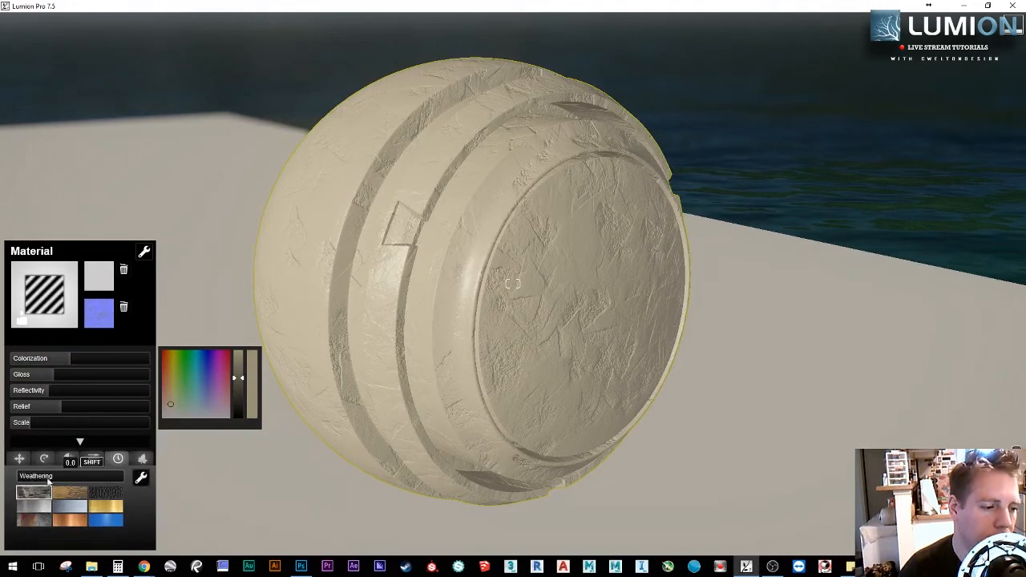
left_click(70, 493)
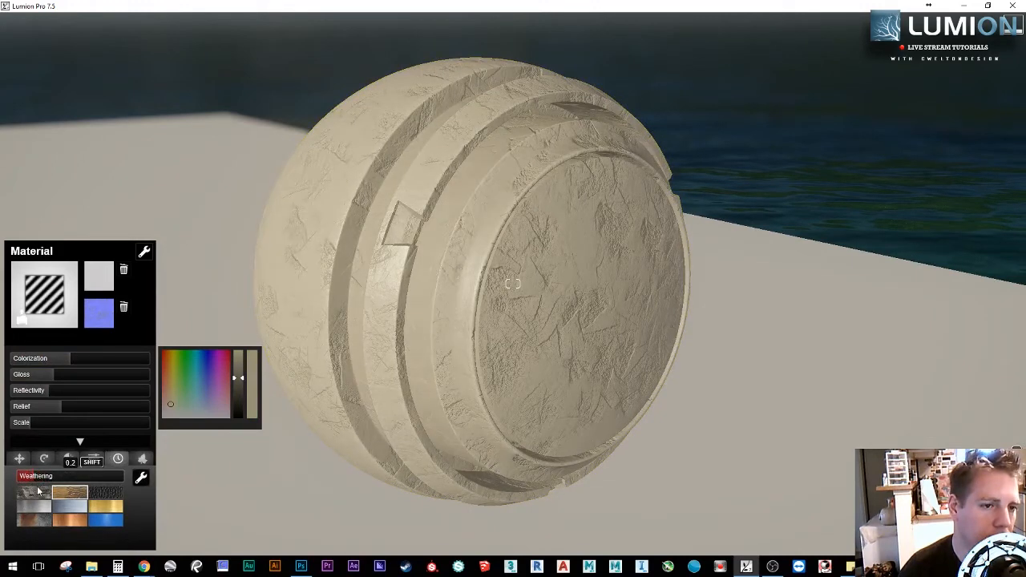
right_click_drag(321, 337, 255, 330)
key("s")
key("s")
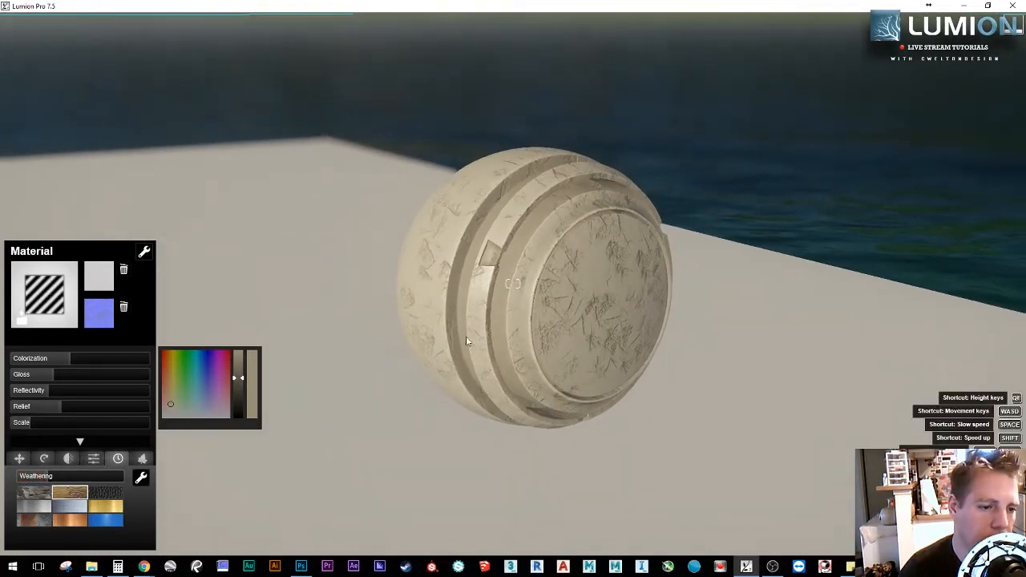
Step: Copy the 01_Head plaster material and assign the custom Standard material to the ground's Default material surface
left_click(144, 252)
left_click(128, 274)
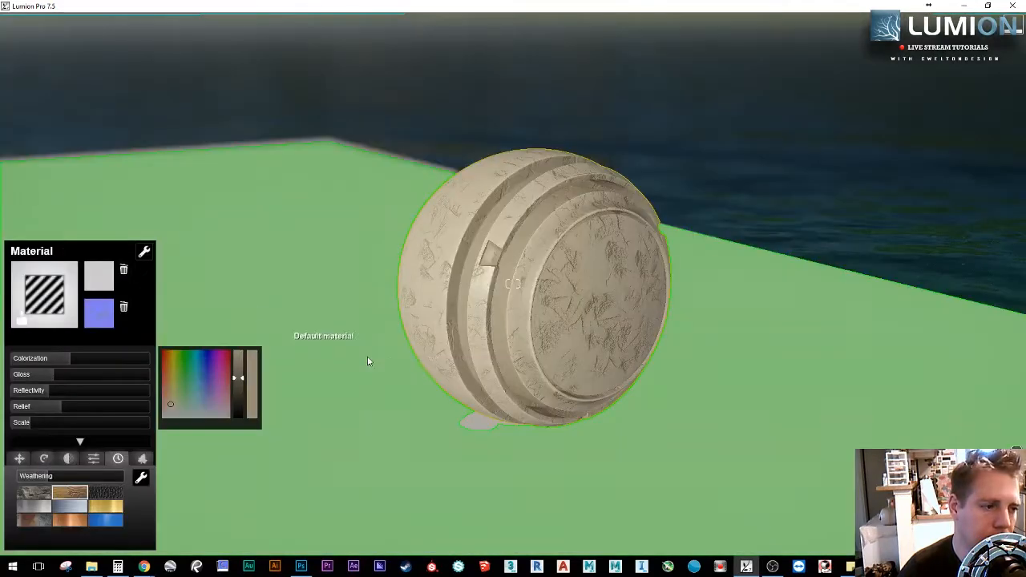
left_click(137, 294)
left_click(154, 197)
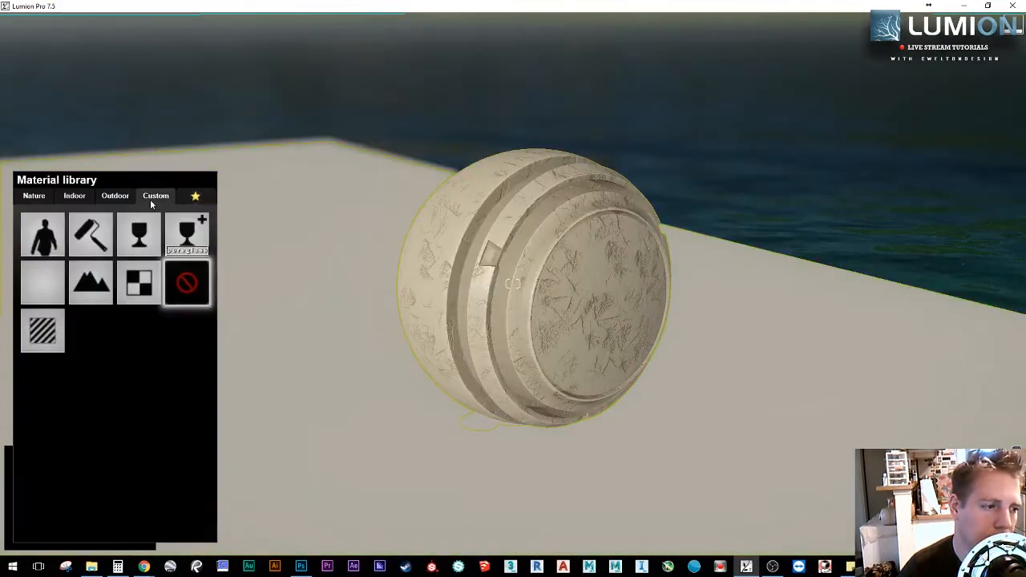
left_click(143, 285)
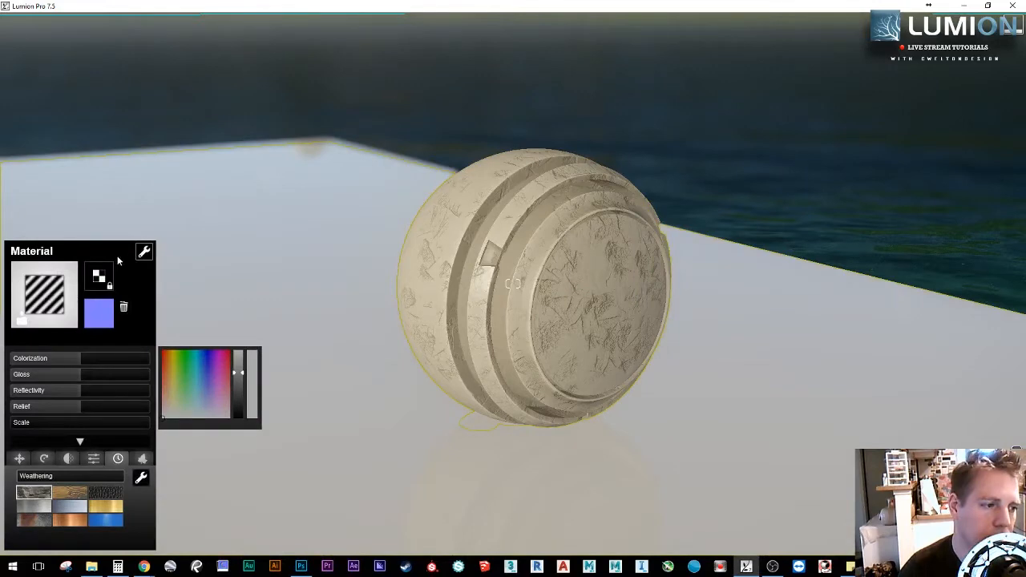
Step: Paste the copied plaster material onto the ground's Default material surface
left_click(142, 252)
left_click(113, 285)
left_click(144, 252)
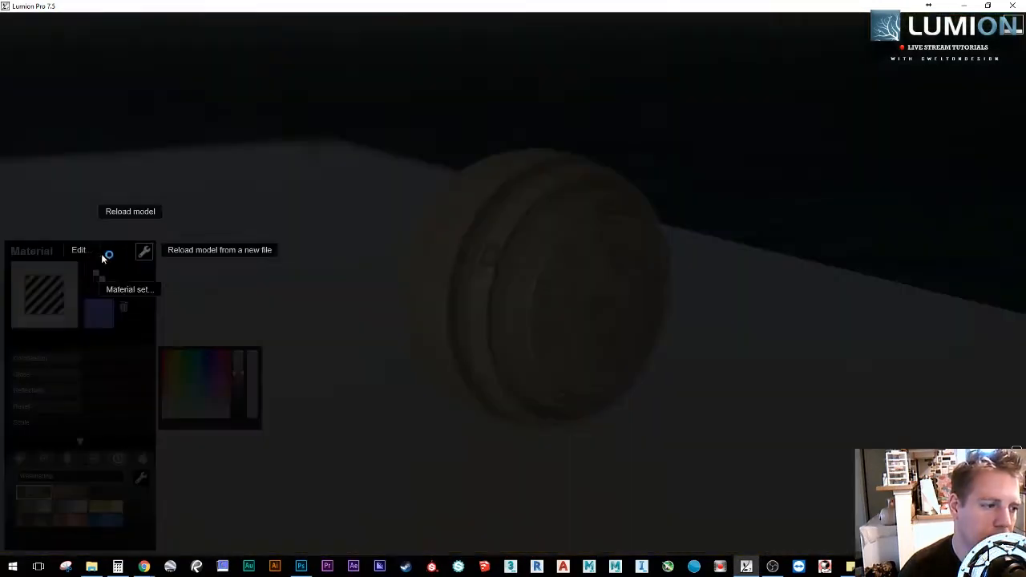
left_click(112, 285)
left_click(102, 288)
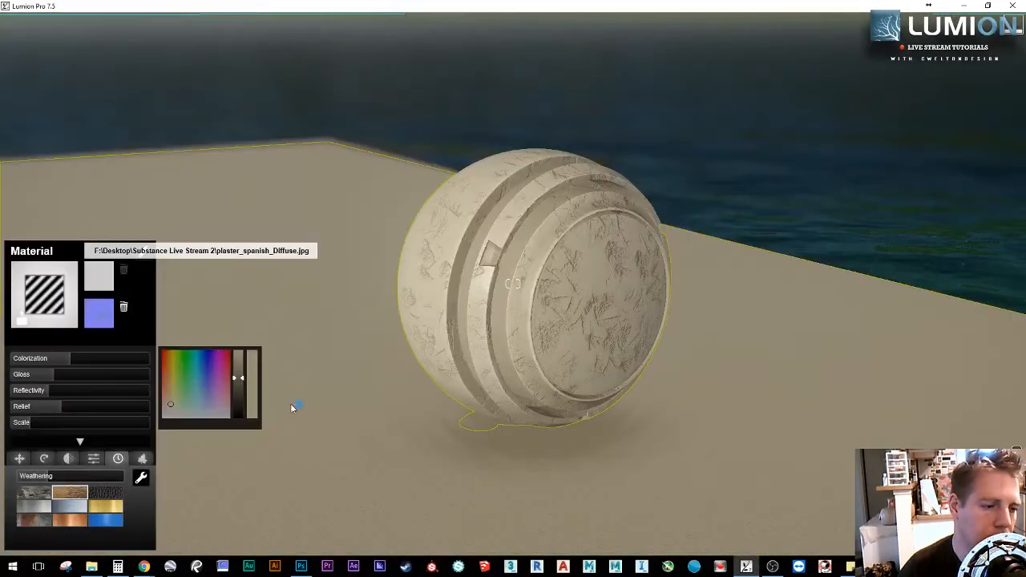
Step: Adjust the texture scale of the ground's plaster and return to the Flythrough clip
left_click(45, 418)
left_click_drag(1, 423, 0, 373, "shift")
key("Escape")
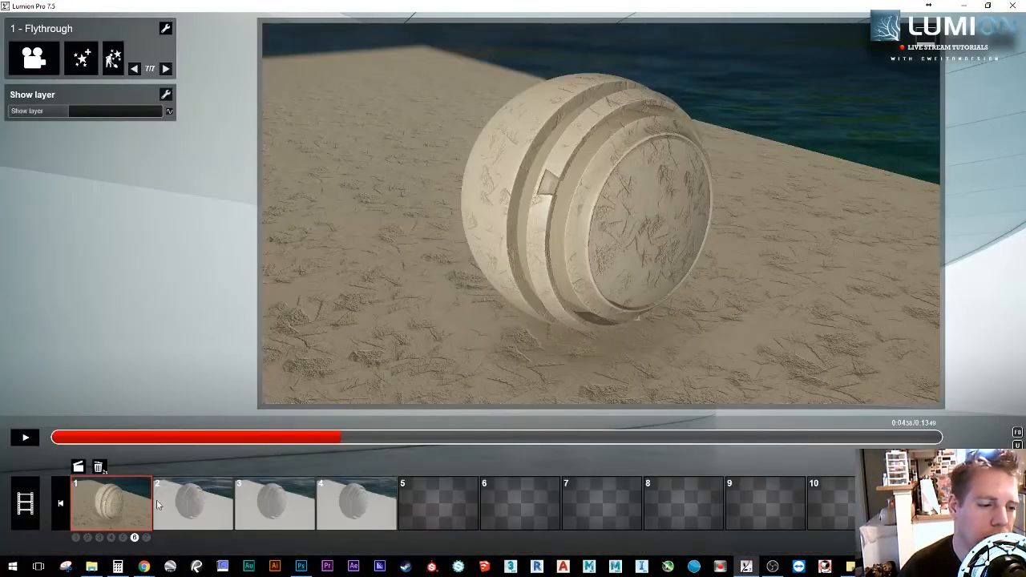
Step: Scrub through the Flythrough clip and play it to review the plaster under changing light
left_click(306, 438)
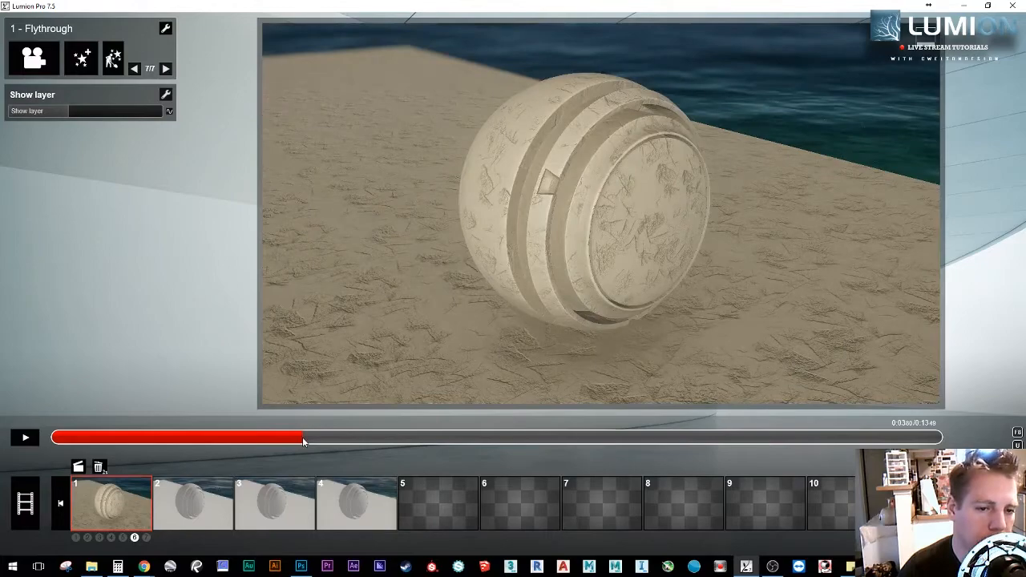
left_click_drag(302, 437, 485, 417)
left_click(17, 441)
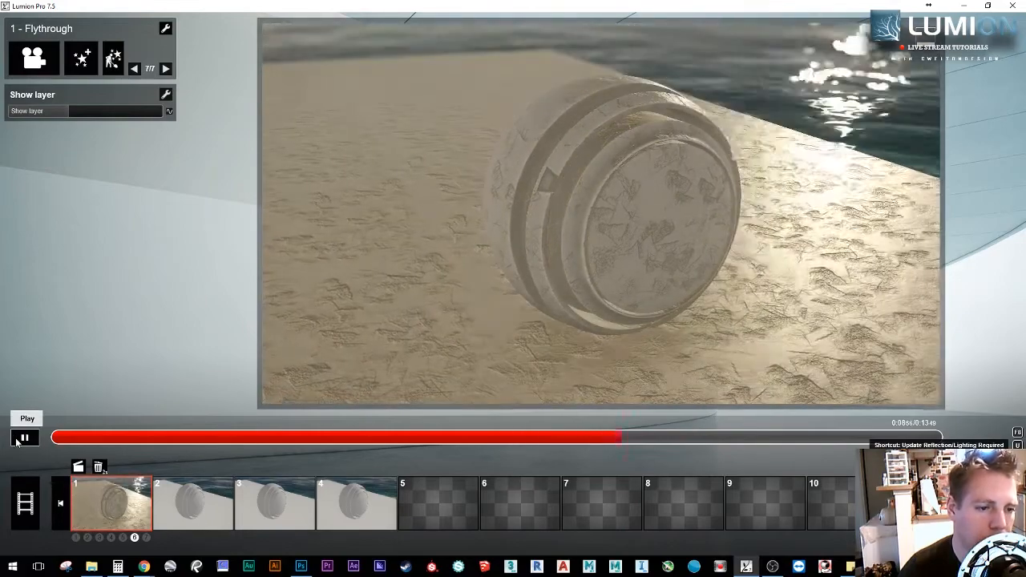
left_click(24, 438)
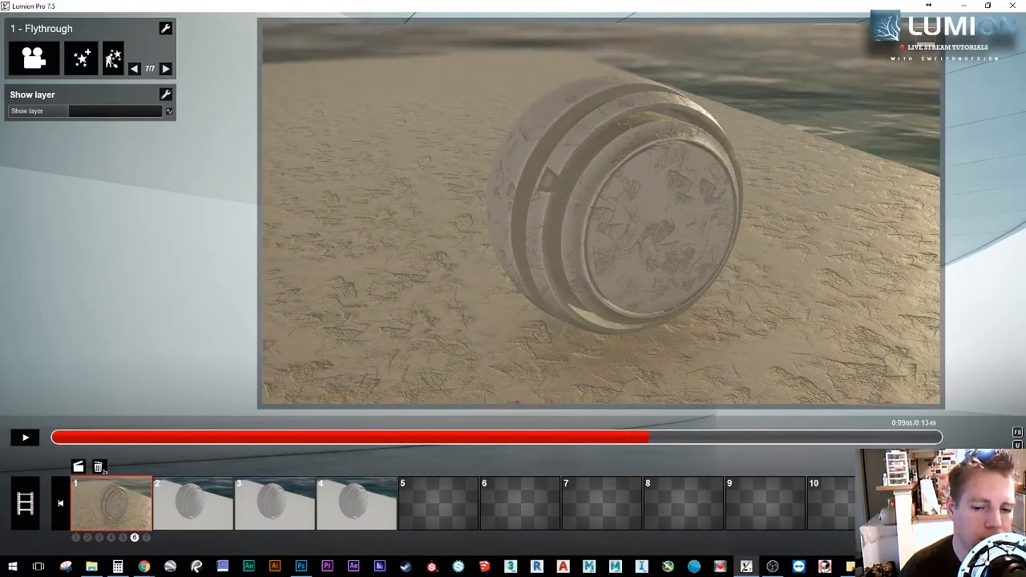
Step: Return to the build scene and examine the plaster on the ball and ground from nearer and farther viewpoints
left_click(1009, 481)
key("w")
right_click_drag(607, 334, 513, 284)
key("s")
key("w")
key("s")
key("w")
key("s")
key("w")
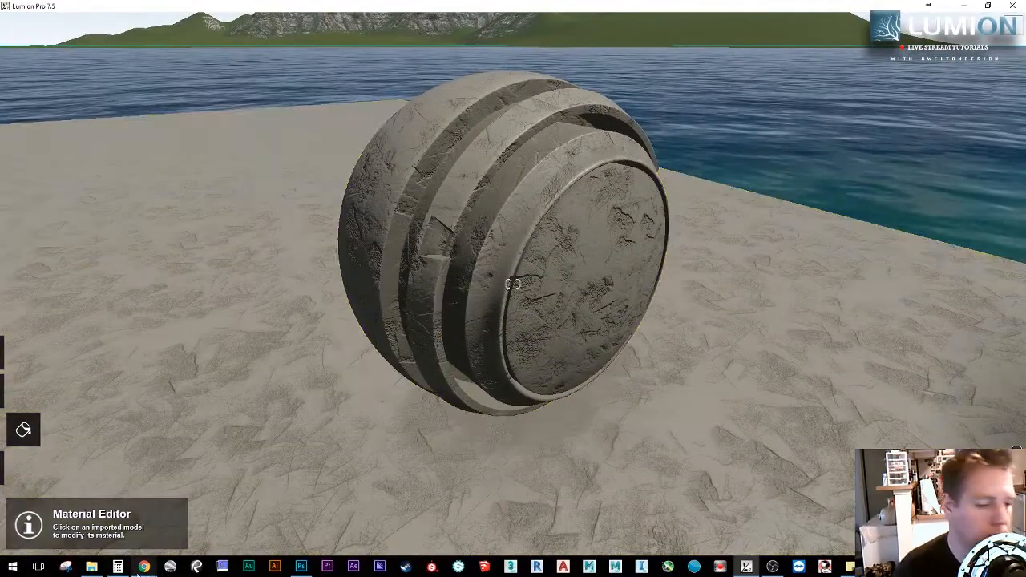
Step: Switch to the Substance Source browser page, open the downloaded wood_bubinga.sbsar in Substance Player, and close the finished plaster export dialog
mouse_move(144, 567)
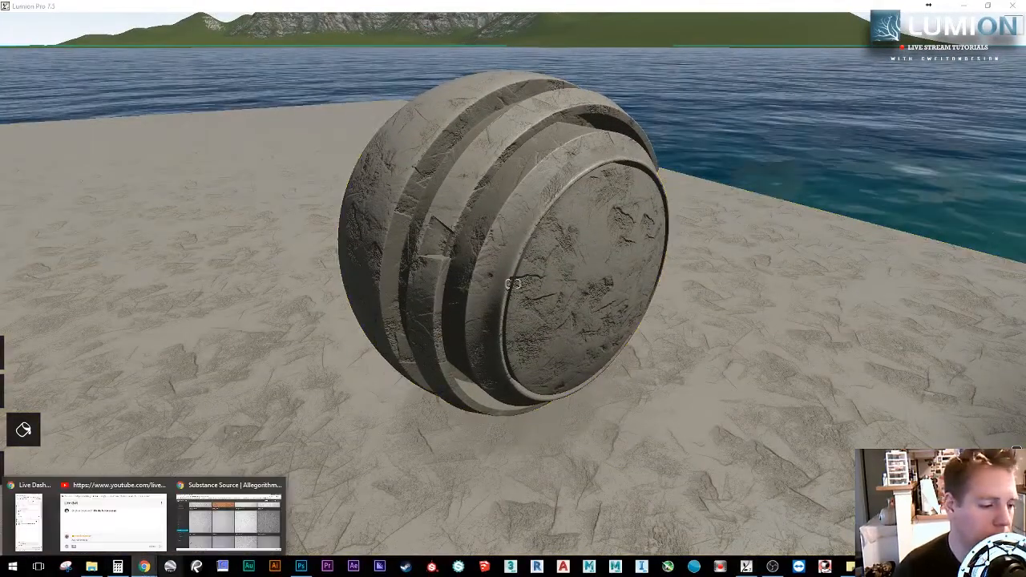
left_click(212, 529)
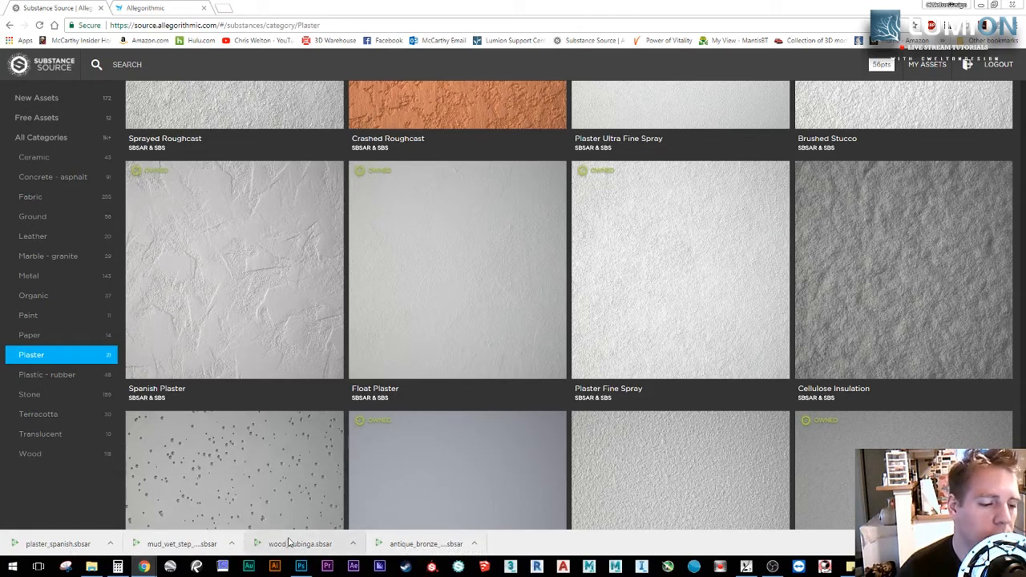
left_click(321, 546)
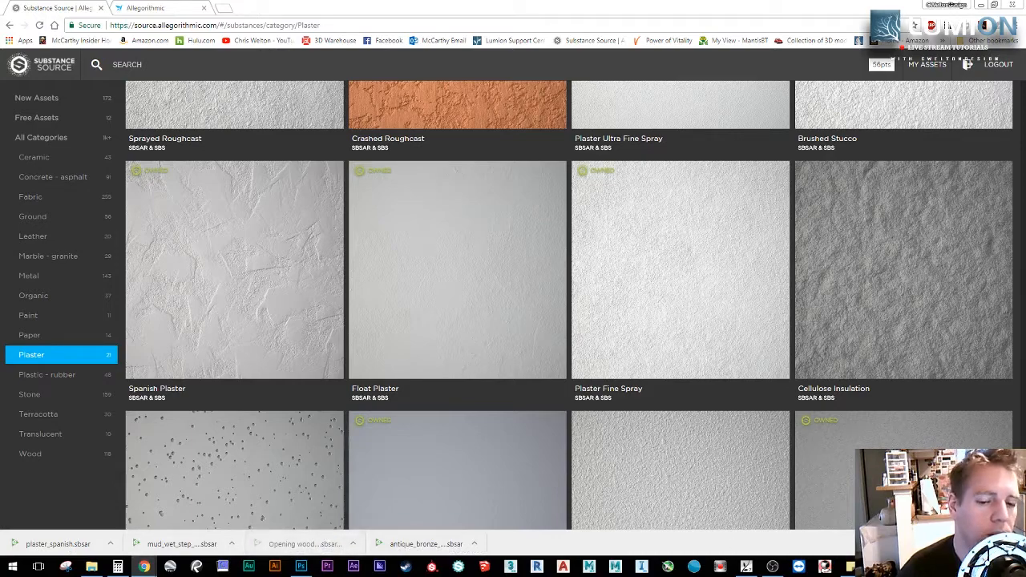
left_click(144, 566)
left_click(629, 374)
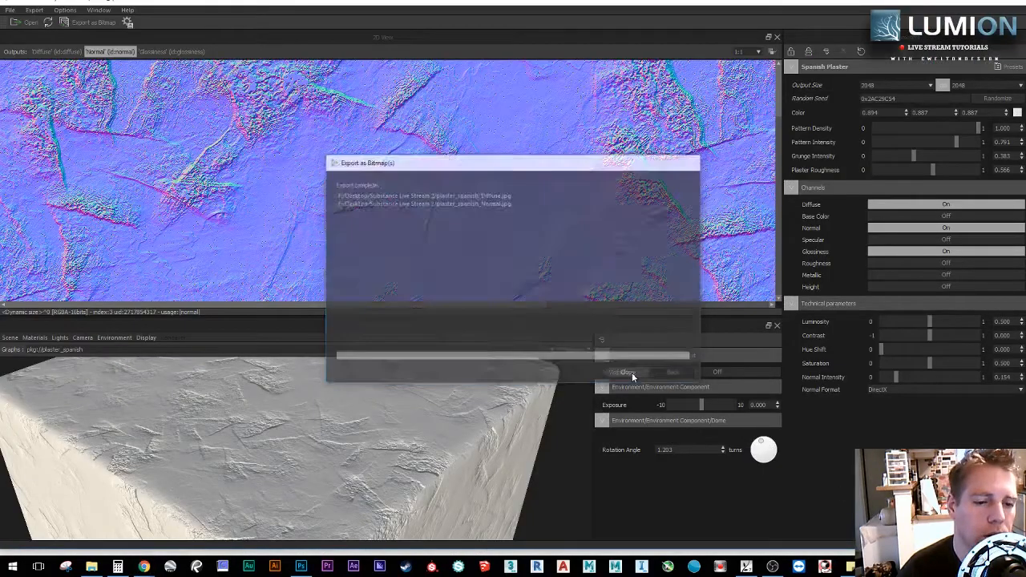
mouse_move(798, 566)
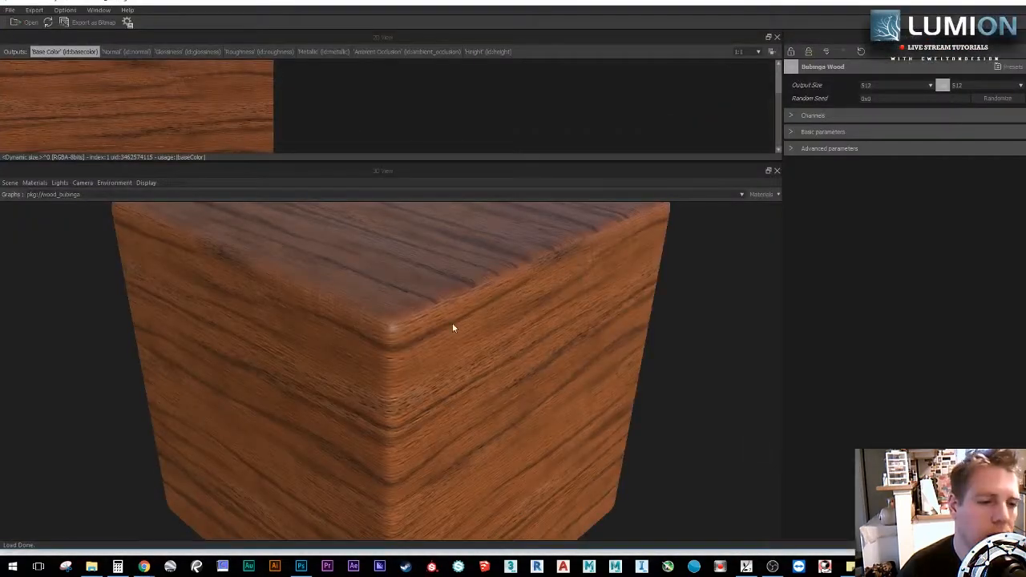
Step: Examine the Bubinga Wood preview cube from above and expand the material's Channels settings
mouse_move(453, 323)
left_mouse_down()
mouse_move(453, 307)
mouse_move(451, 325)
left_mouse_up()
left_click_drag(364, 3, 334, 3)
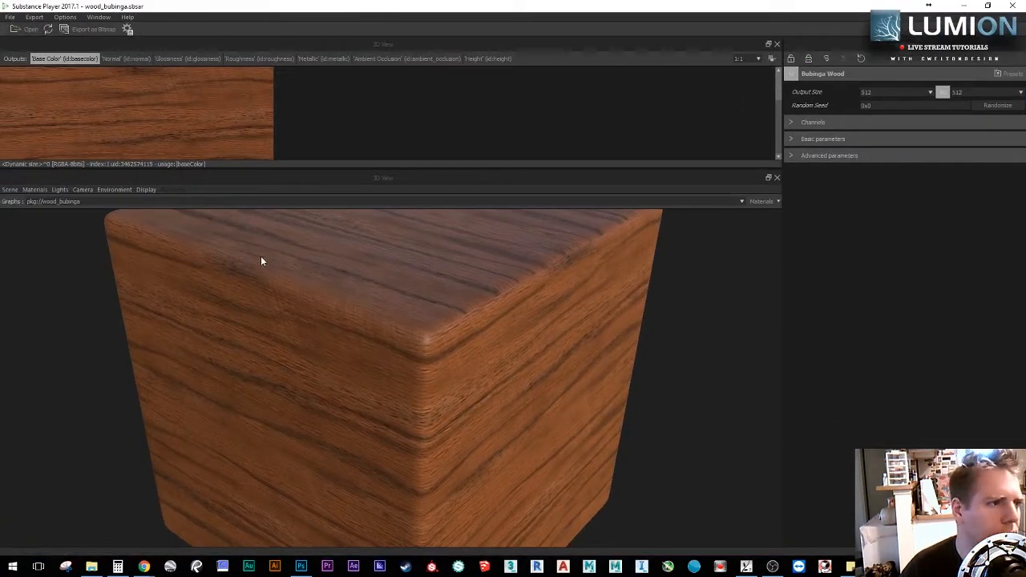
left_click_drag(262, 259, 317, 457)
scroll(349, 297, "up", 2)
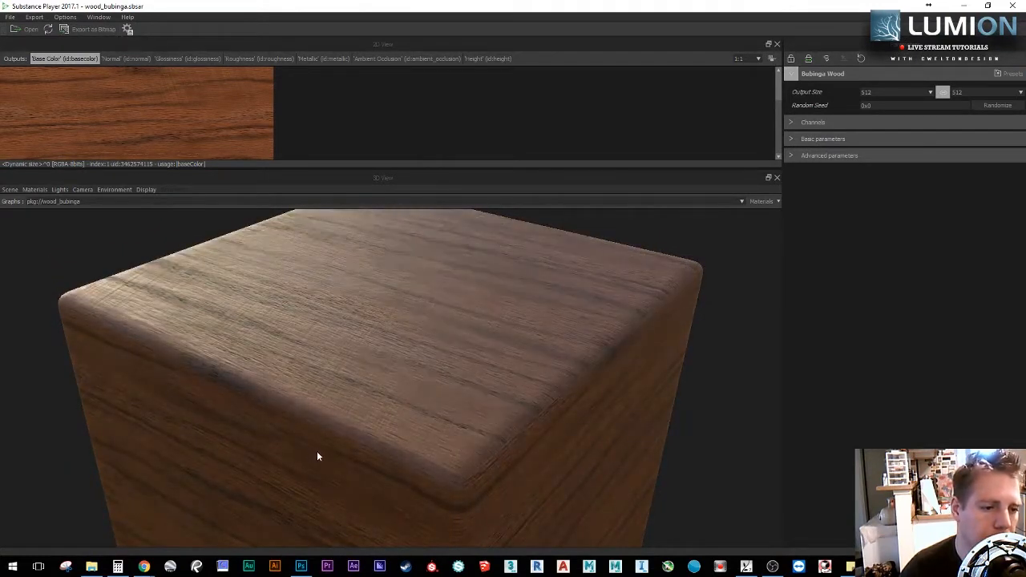
left_click(796, 122)
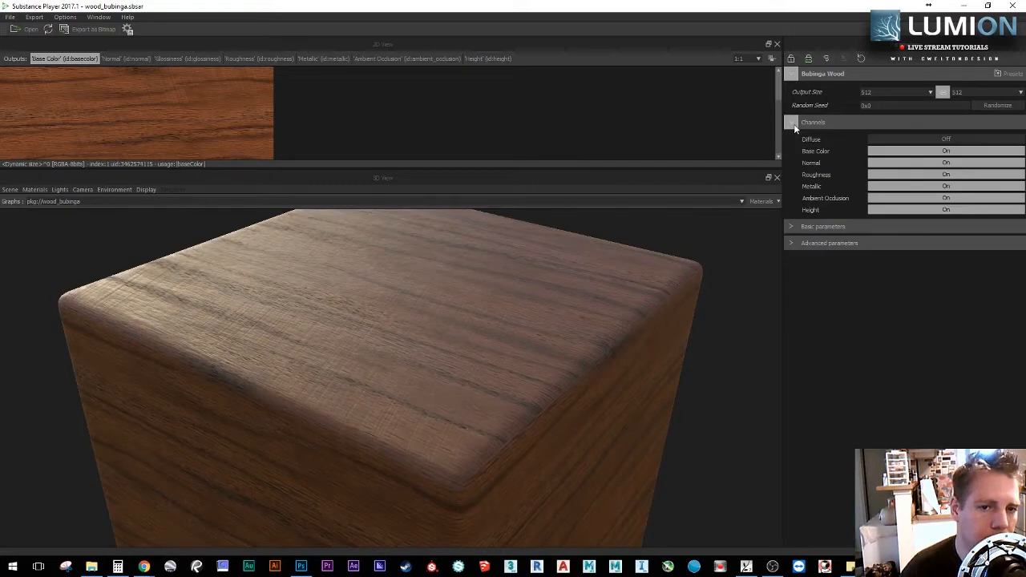
Step: Turn on the Diffuse channel and turn off the Base Color, Roughness, Metallic and Height channels of the bubinga wood
left_click(898, 140)
left_click(900, 151)
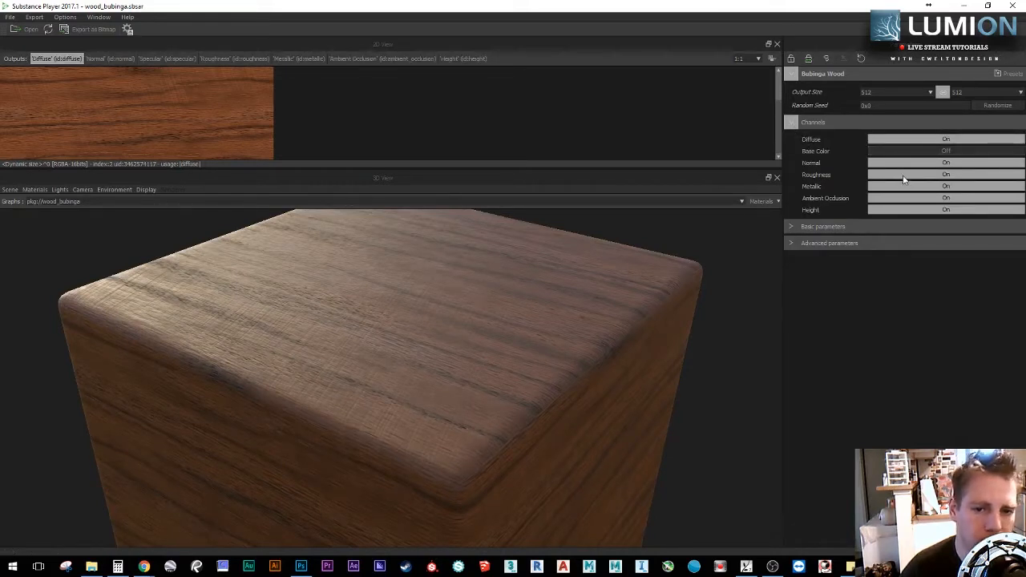
left_click(903, 175)
left_click(904, 186)
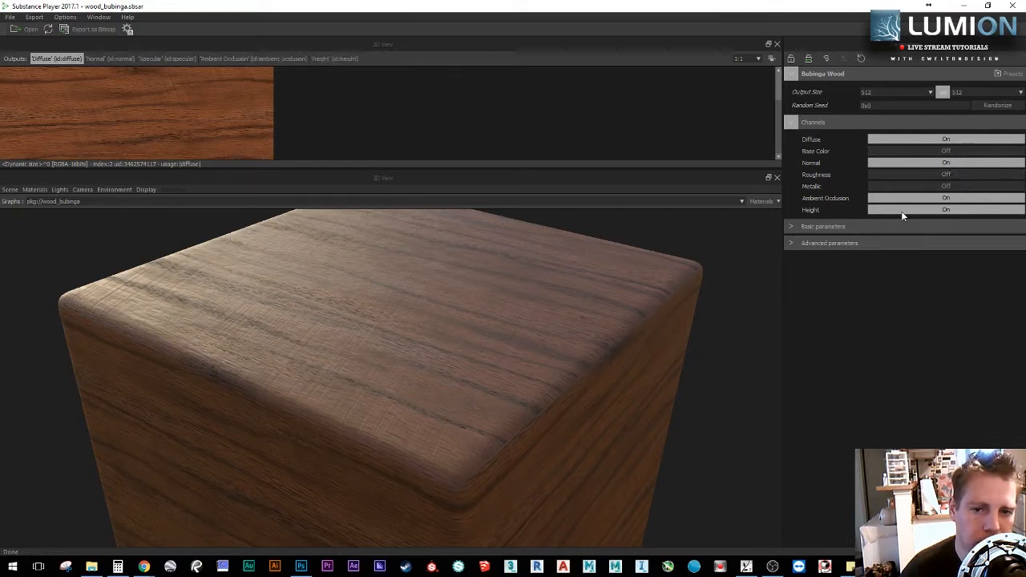
left_click(901, 210)
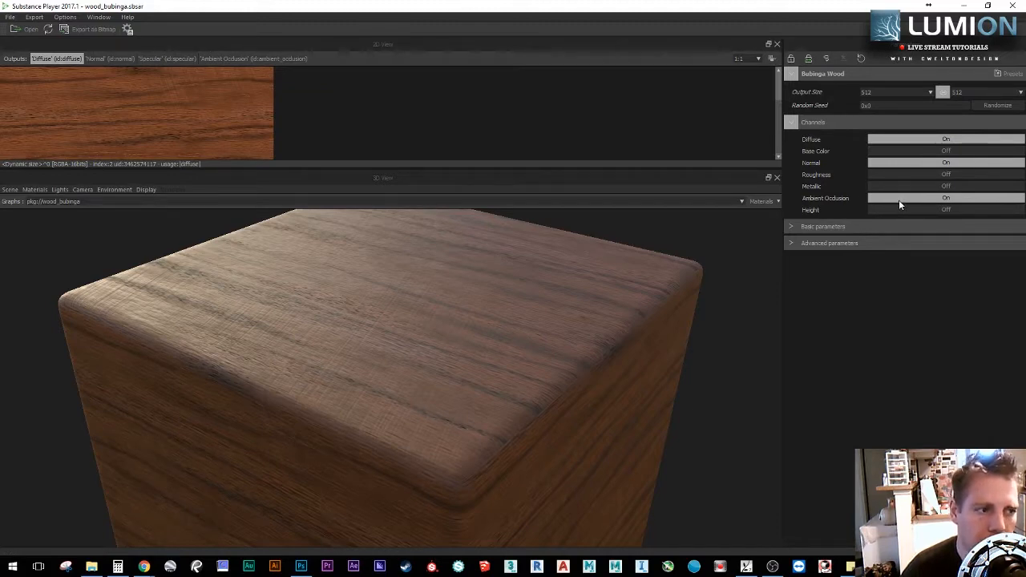
Step: Check the Ambient Occlusion and Diffuse outputs and examine the wood grain on the preview cube from several distances, angles and lighting directions
left_click(257, 59)
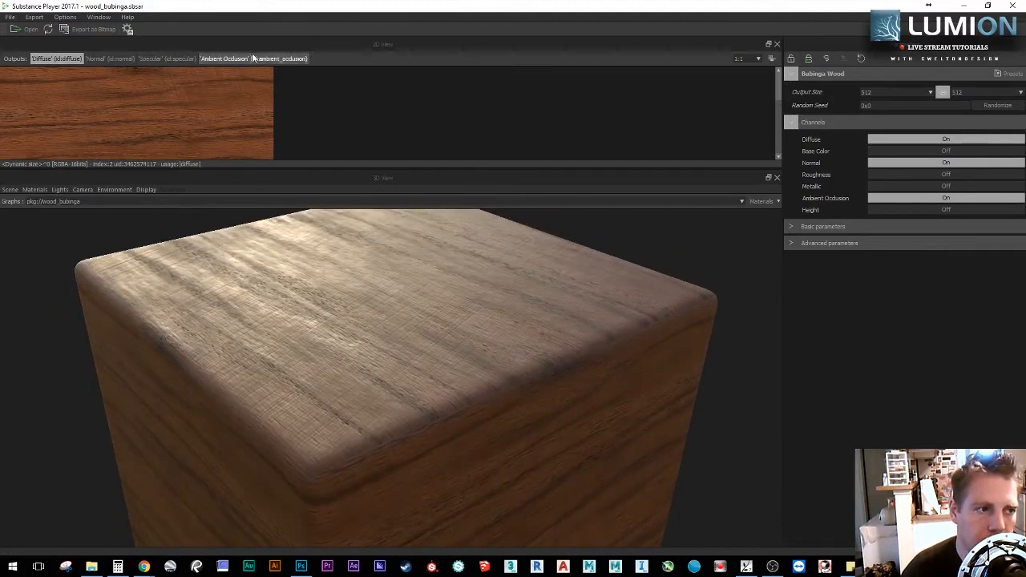
left_click(51, 60)
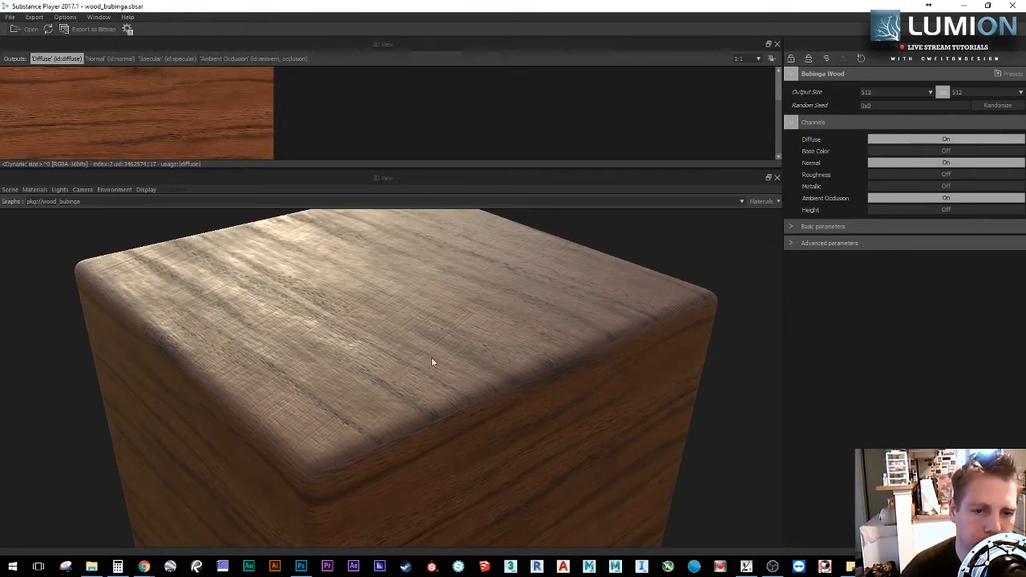
left_click_drag(431, 359, 386, 365)
scroll(399, 358, "up", 3)
scroll(396, 366, "down", 3)
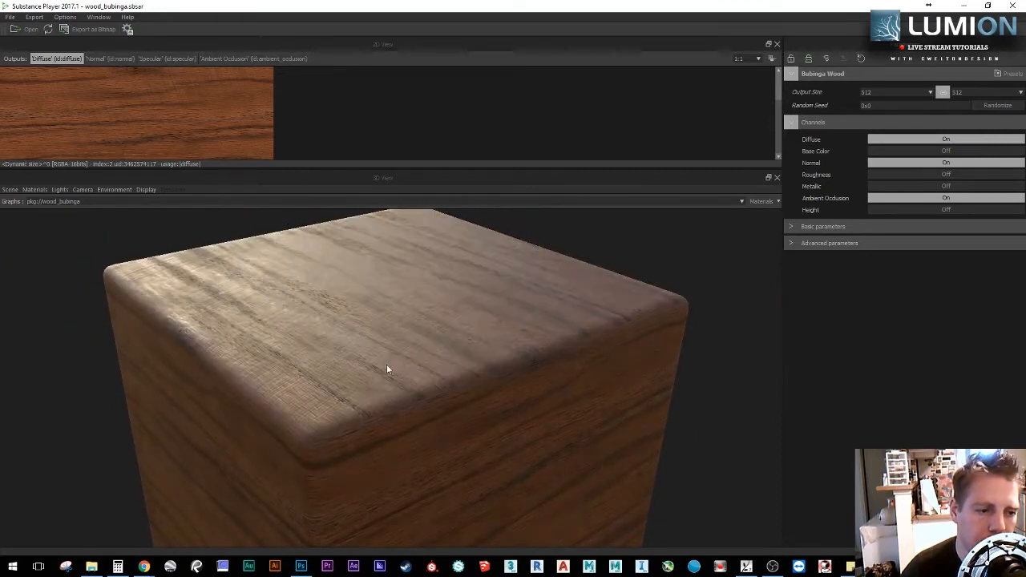
scroll(416, 407, "up", 3)
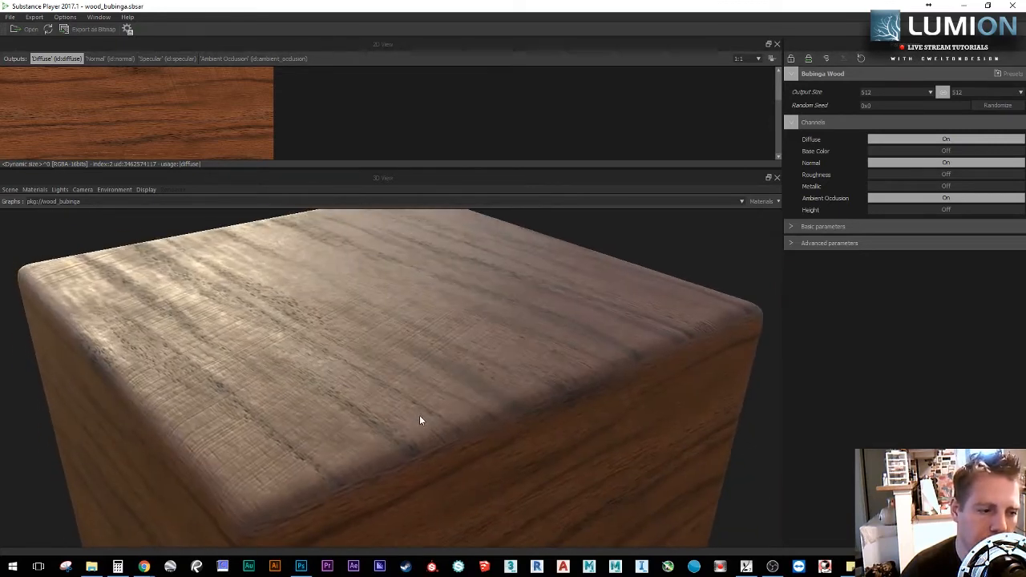
scroll(419, 416, "down", 3)
left_click_drag(364, 383, 360, 401, "ctrl+shift")
scroll(401, 360, "up", 2)
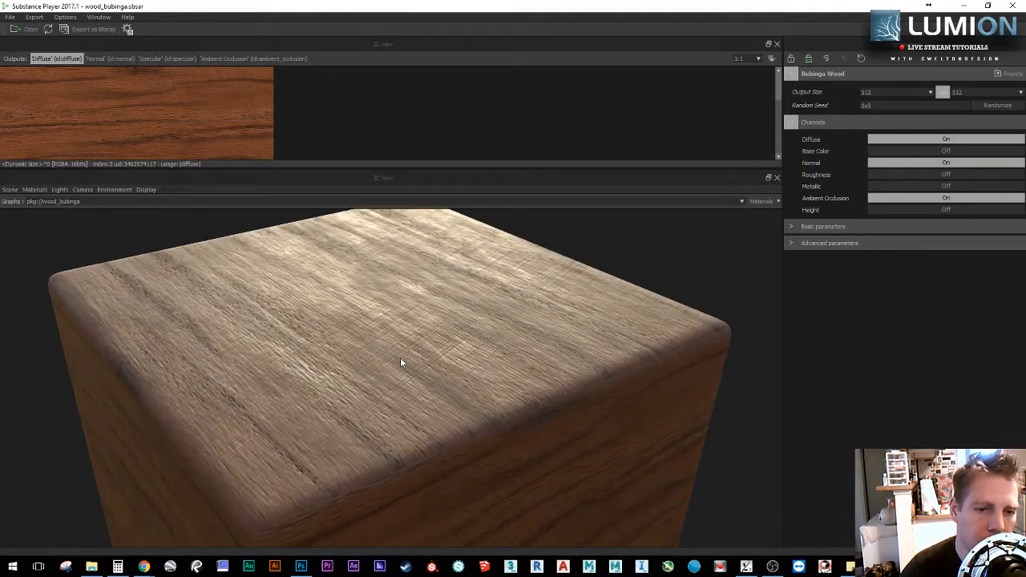
Step: Open the Output Size resolution choices for the Bubinga Wood material
left_click(885, 92)
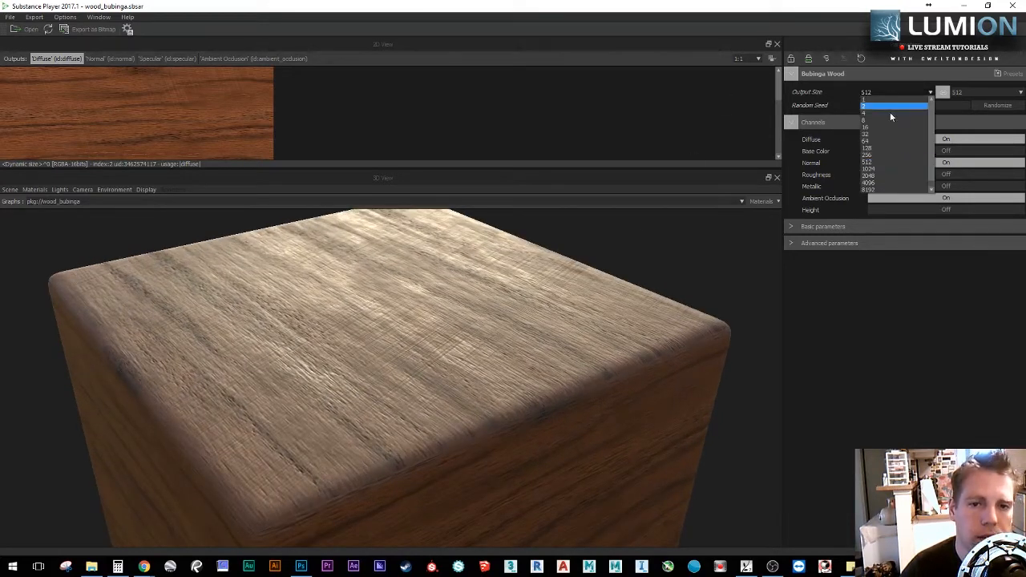
Step: Set the wood material's output size to 1024 and expand its Advanced parameters
left_click(877, 169)
scroll(327, 425, "up", 3)
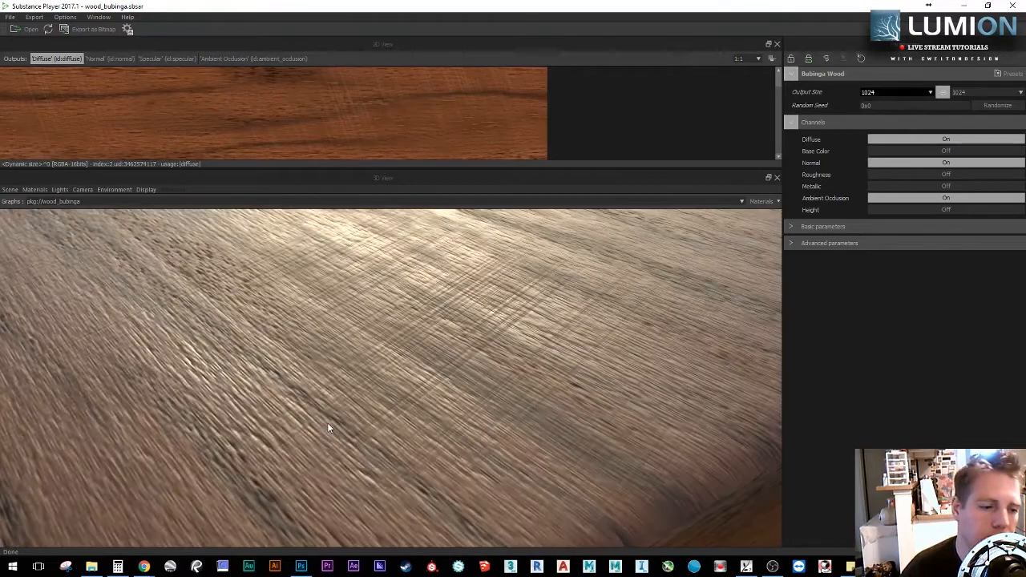
scroll(327, 427, "down", 3)
left_click(793, 243)
scroll(456, 347, "down", 1)
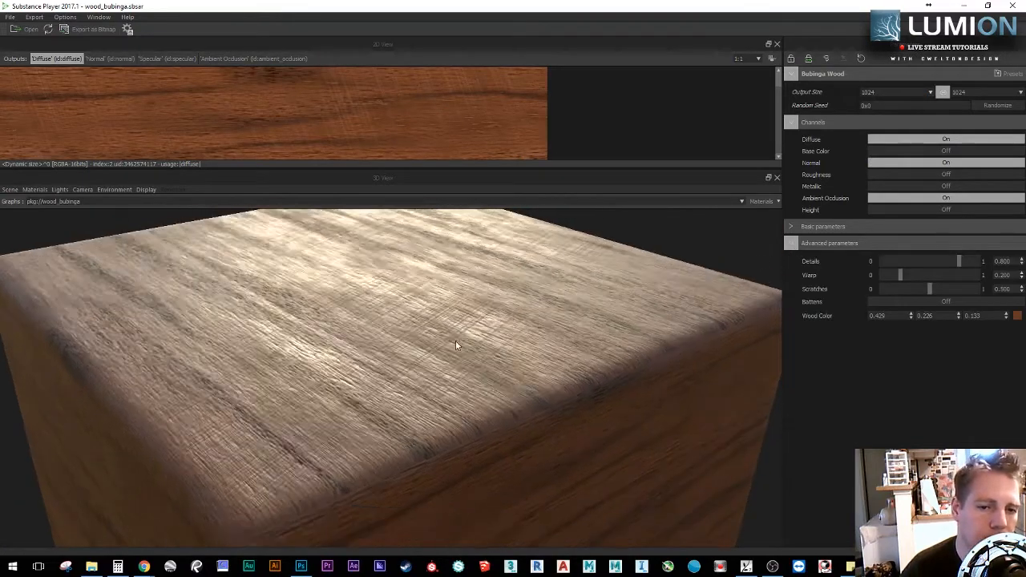
Step: Examine the wood block's surface from different angles and under different light directions
scroll(456, 343, "down", 1)
left_click_drag(455, 343, 640, 392)
scroll(435, 367, "down", 1)
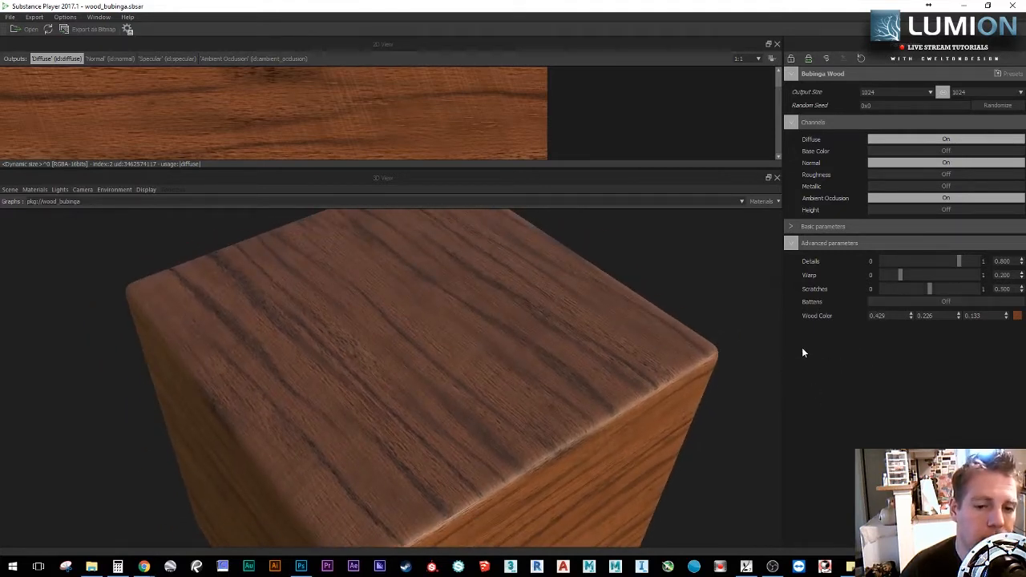
mouse_move(472, 392)
left_mouse_down()
mouse_move(454, 385)
mouse_move(465, 389)
left_mouse_up()
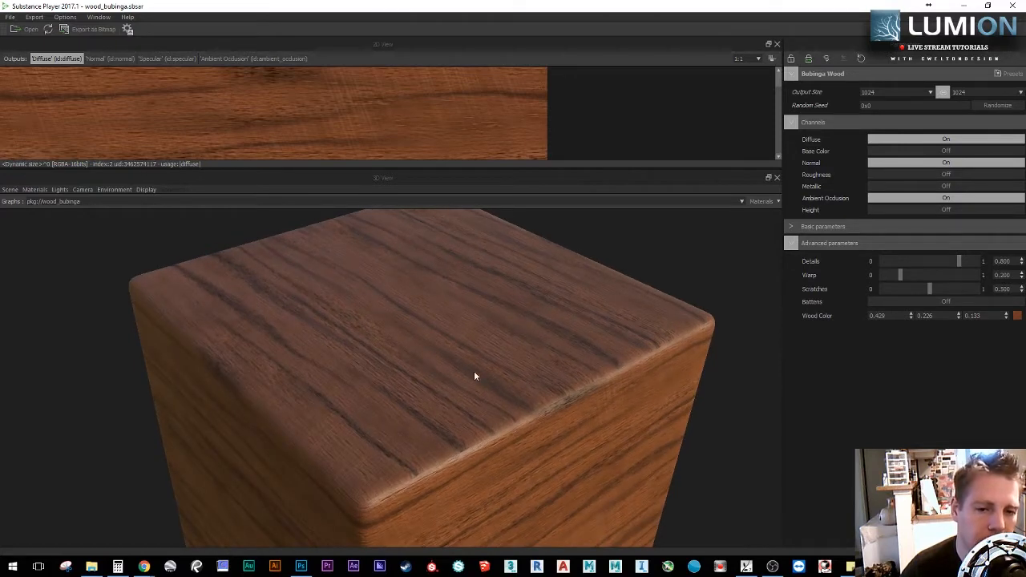
right_click_drag(474, 372, 303, 434, "ctrl+shift")
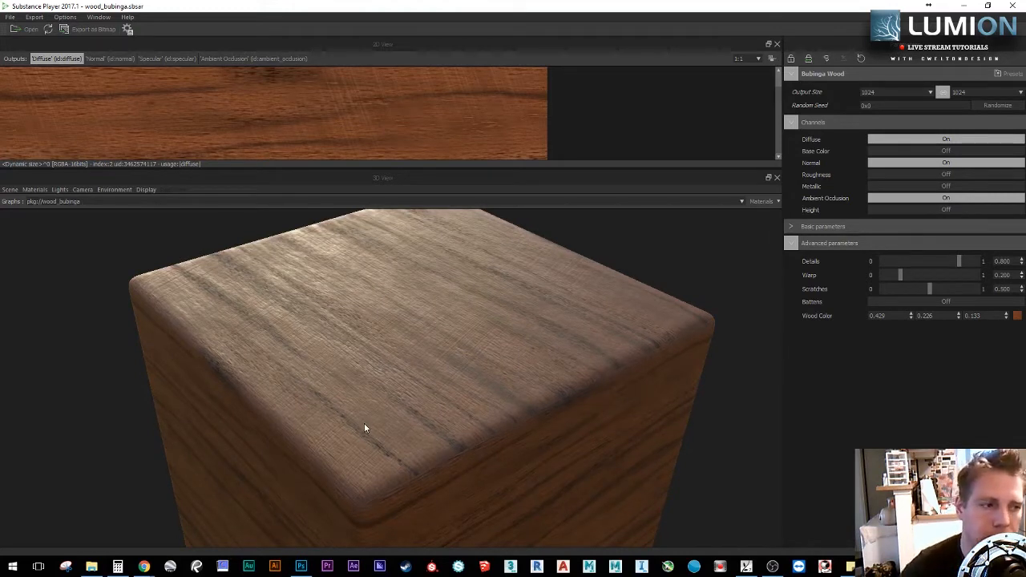
right_click_drag(319, 495, 360, 442, "ctrl+shift")
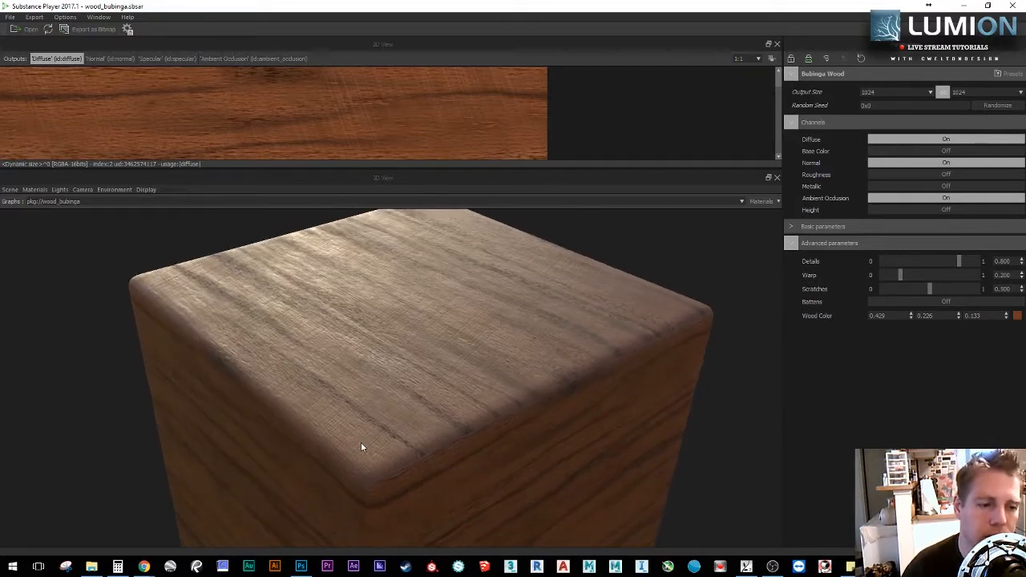
scroll(361, 445, "up", 1)
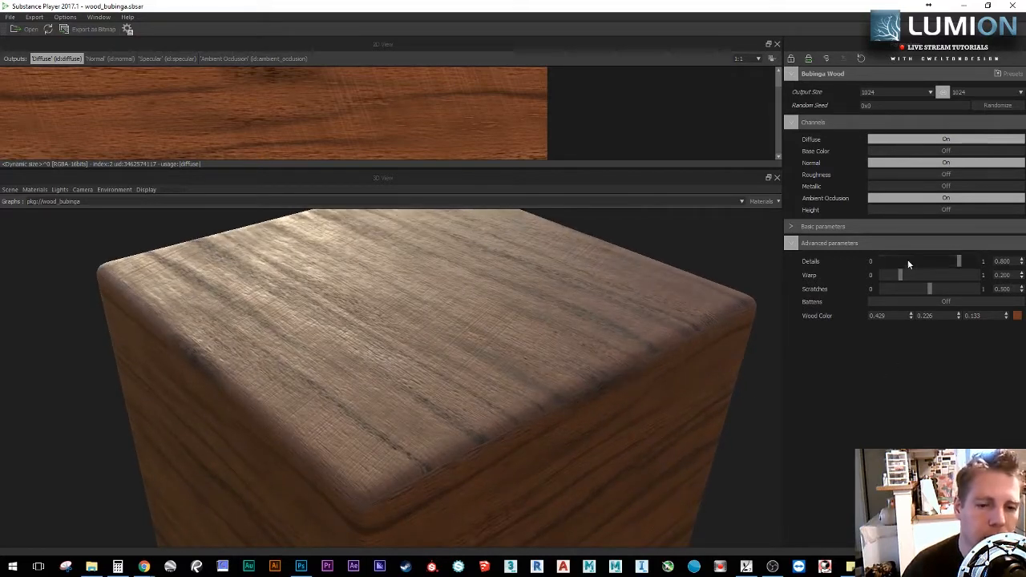
Step: Set the wood's Details to 0.456, Warp to 0.764 and Scratches to 0
left_click_drag(908, 263, 947, 267)
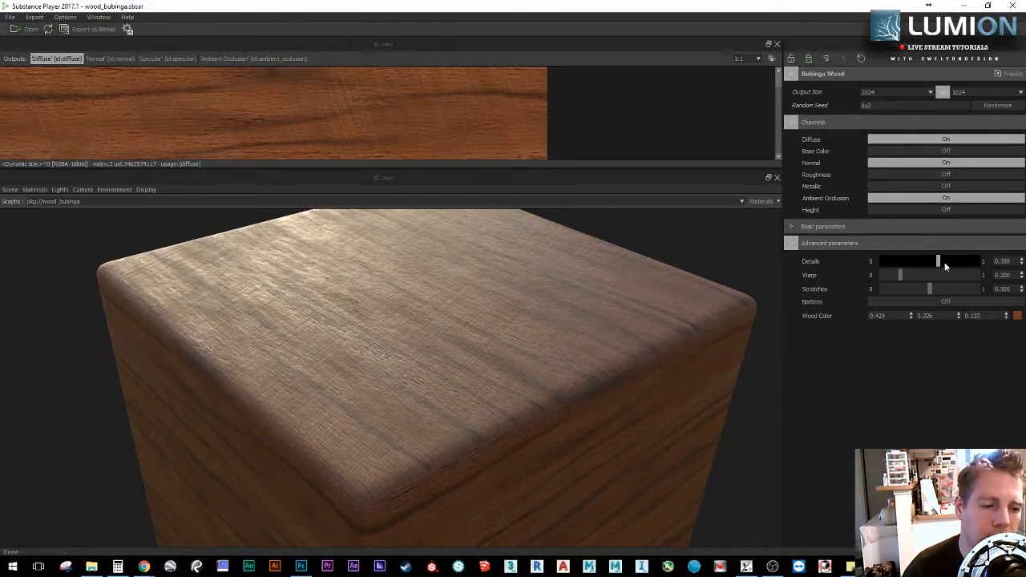
left_click_drag(846, 256, 989, 299)
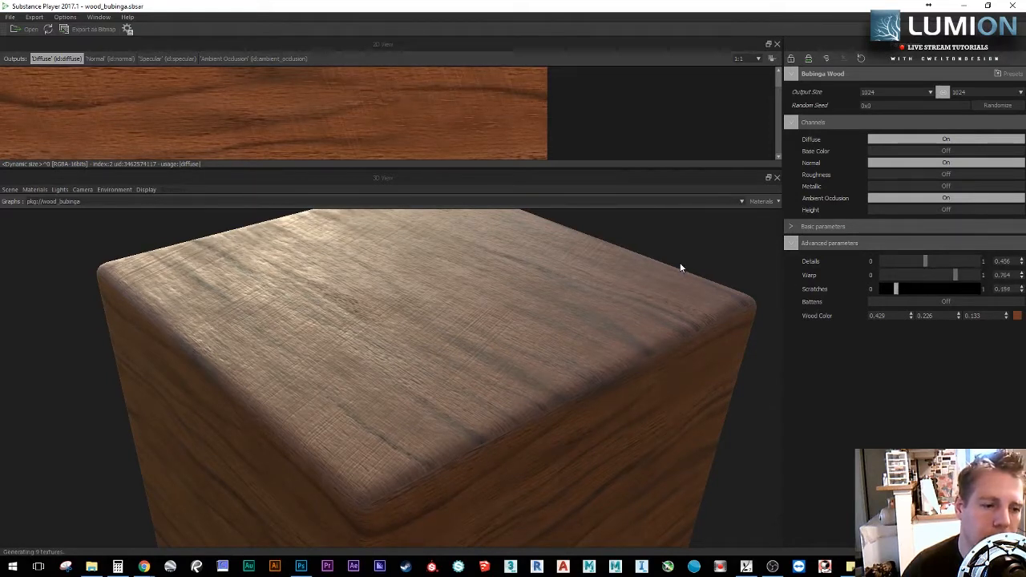
left_click_drag(680, 264, 800, 276)
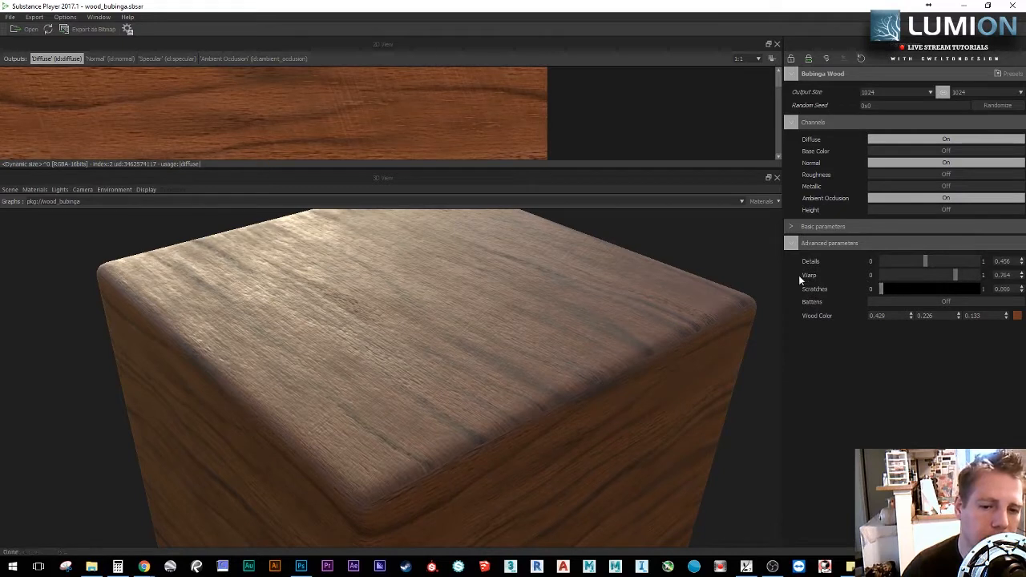
left_click(1019, 316)
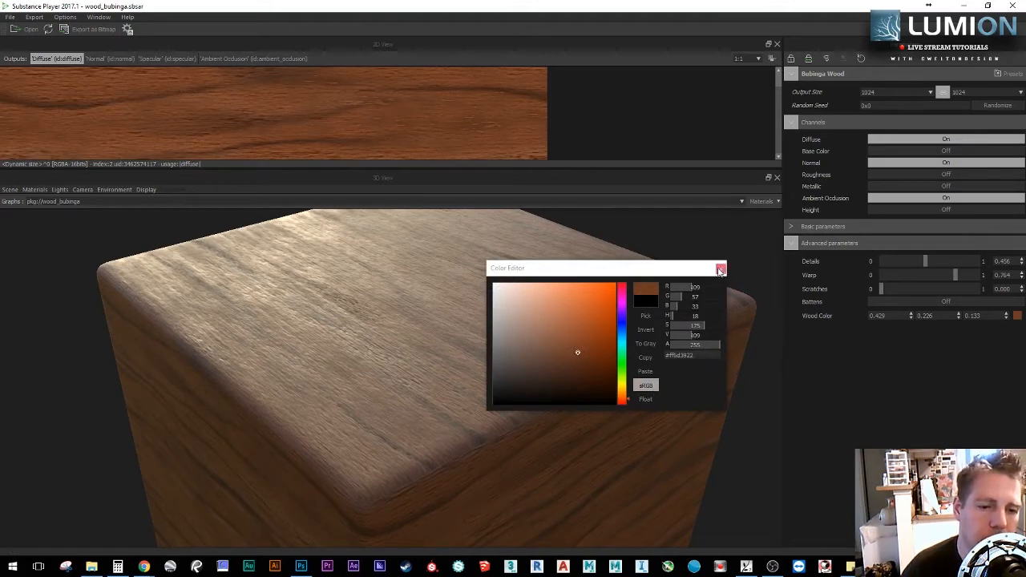
left_click(721, 271)
mouse_move(644, 312)
left_mouse_down()
mouse_move(348, 415)
mouse_move(360, 401)
mouse_move(415, 413)
left_mouse_up()
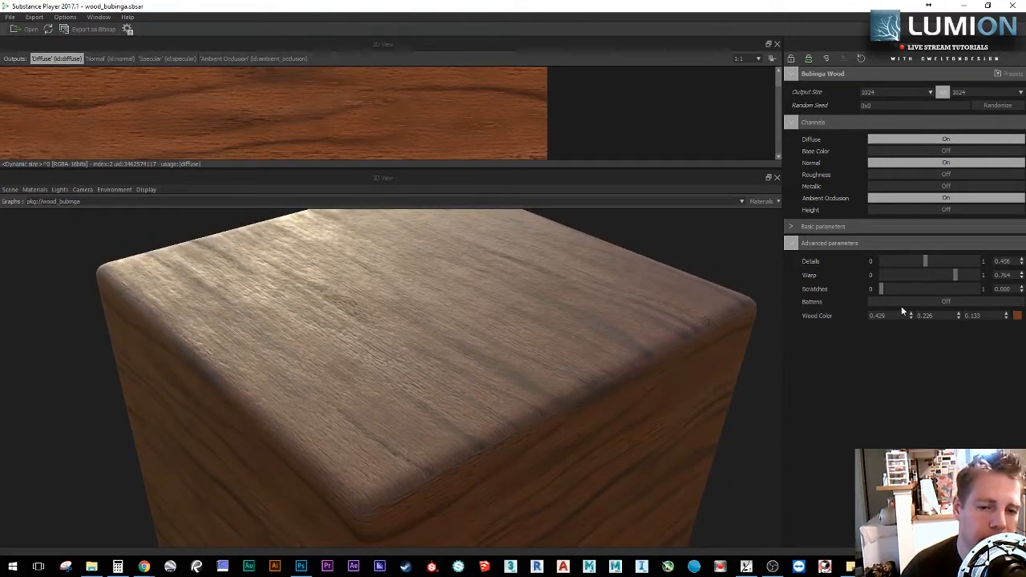
Step: Turn on Battens with Amount X 2, Amount Y 12, Chamfer 0.077, Gap 0.006, Offset 0.478 and Random Offset 0.813
left_click(946, 301)
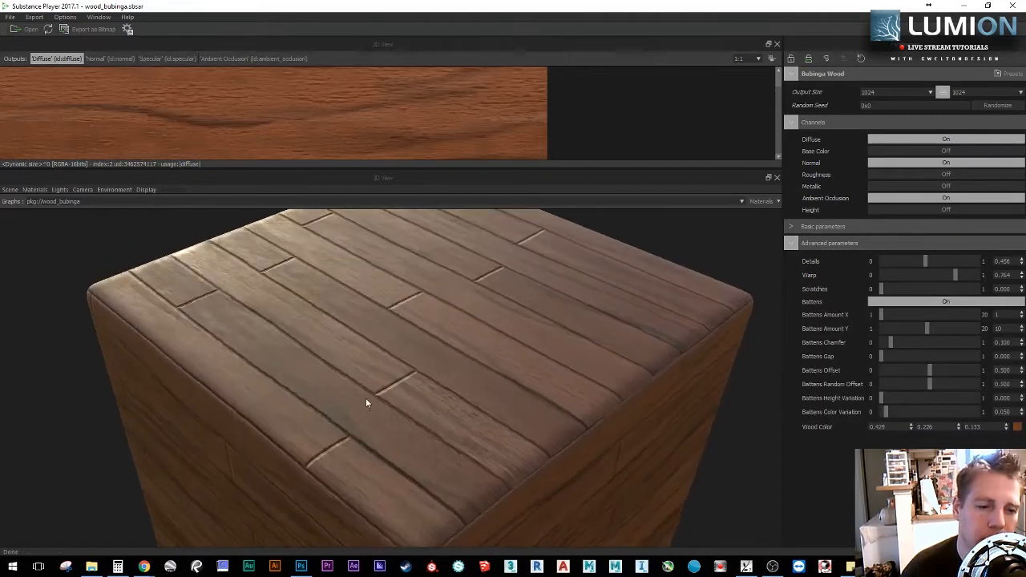
left_click_drag(367, 403, 367, 399)
right_click_drag(366, 399, 422, 387)
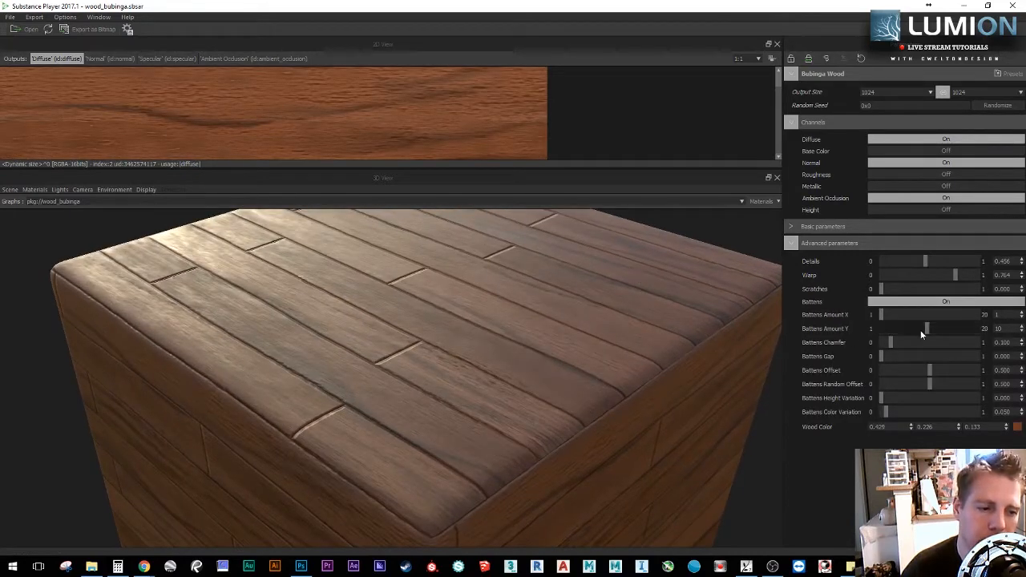
left_click_drag(889, 313, 874, 354)
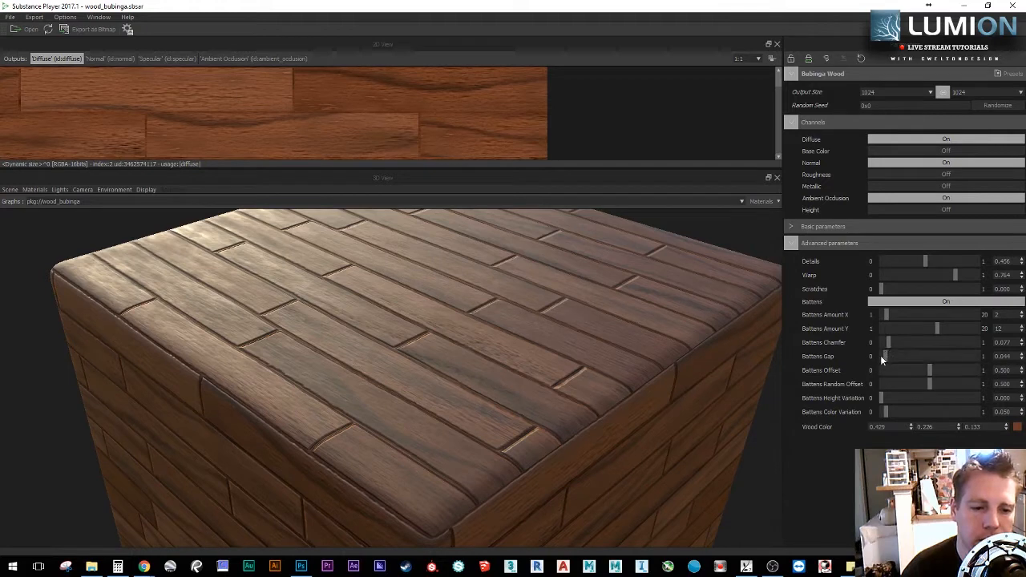
left_click_drag(888, 355, 960, 386)
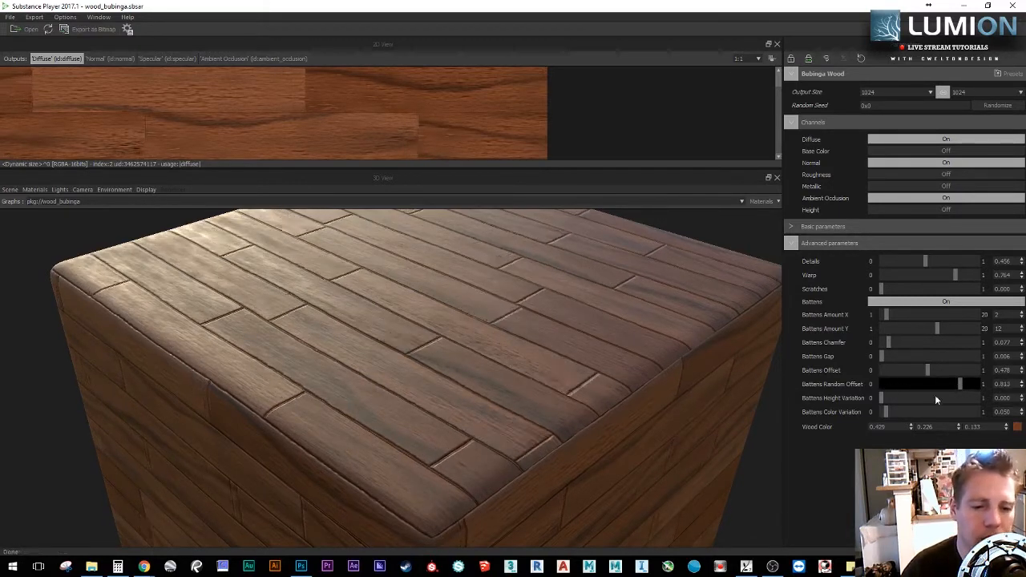
Step: Set the Battens Height Variation to 0.027 and the Battens Color Variation to 0.094, checking the planks from other angles
left_click_drag(902, 410, 924, 411)
left_click_drag(880, 409, 884, 389)
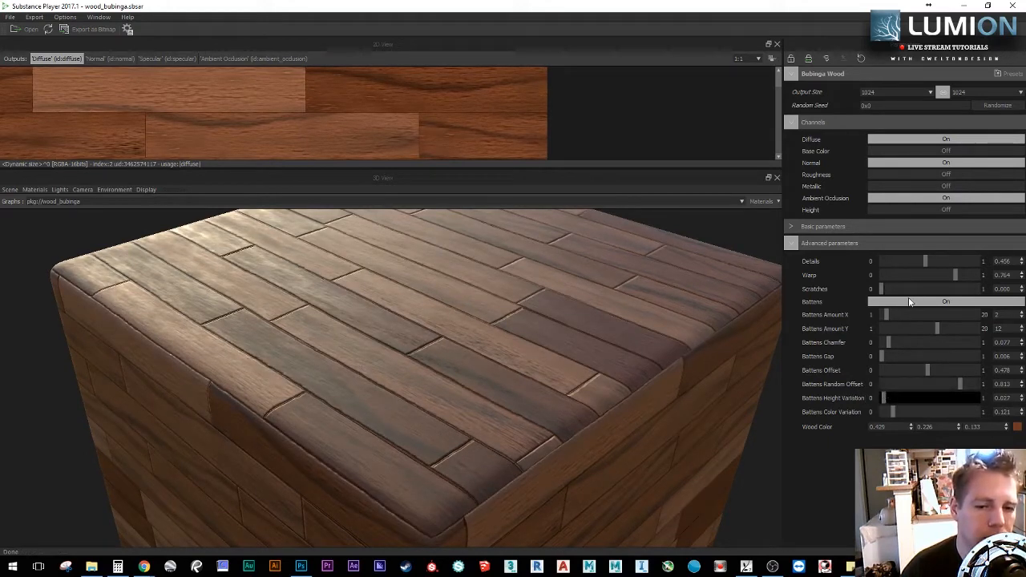
left_click_drag(577, 334, 409, 412)
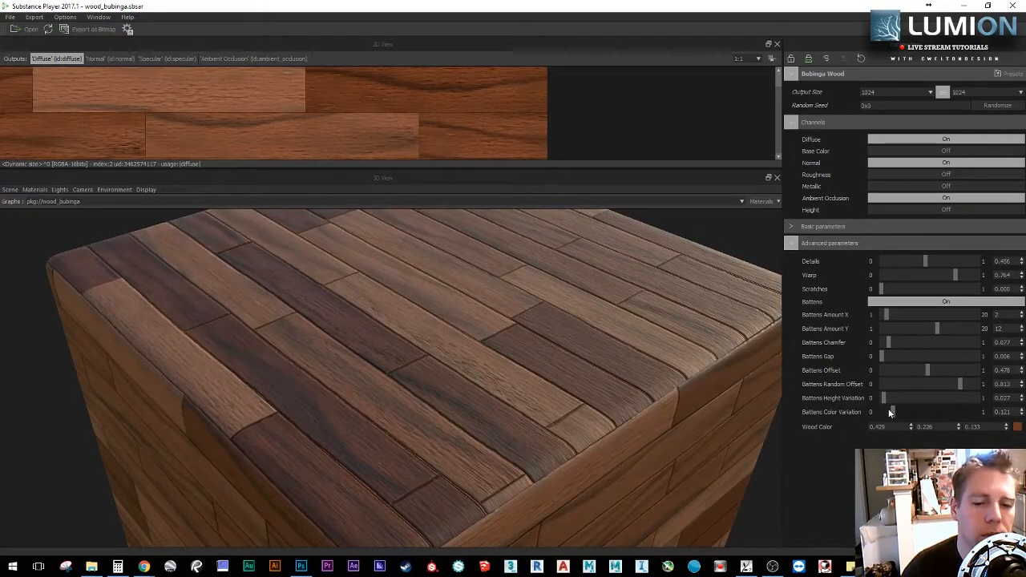
mouse_move(890, 413)
left_mouse_down()
mouse_move(950, 413)
mouse_move(888, 416)
left_mouse_up()
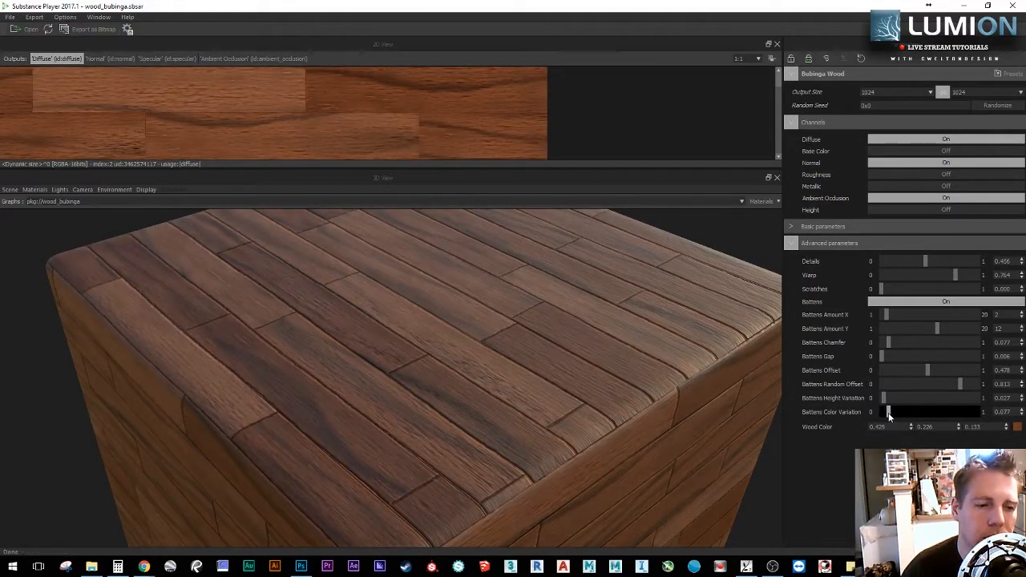
left_click_drag(477, 357, 367, 313)
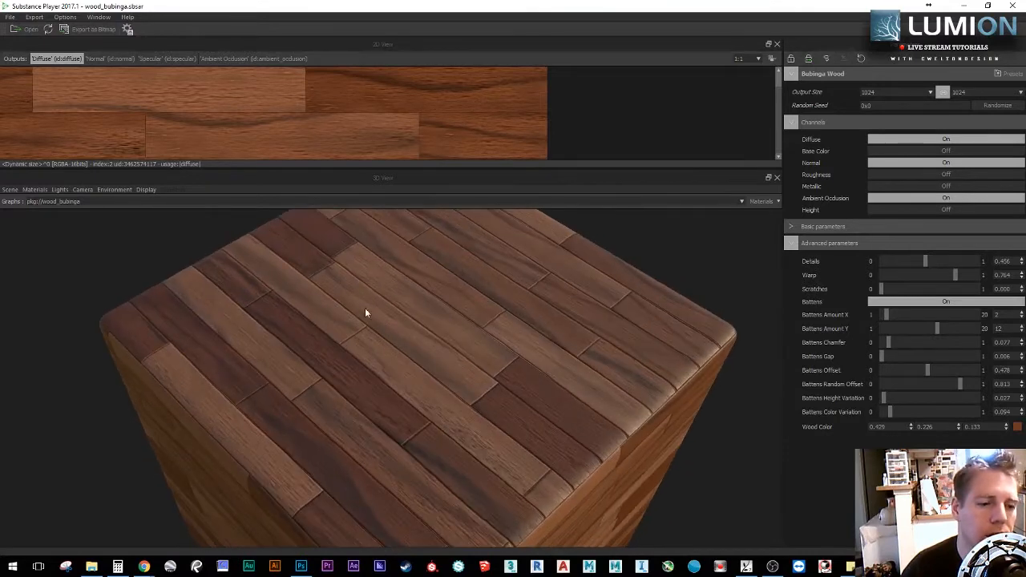
Step: Preview the material's Normal and Specular output maps, and return to the Diffuse map
left_click(122, 58)
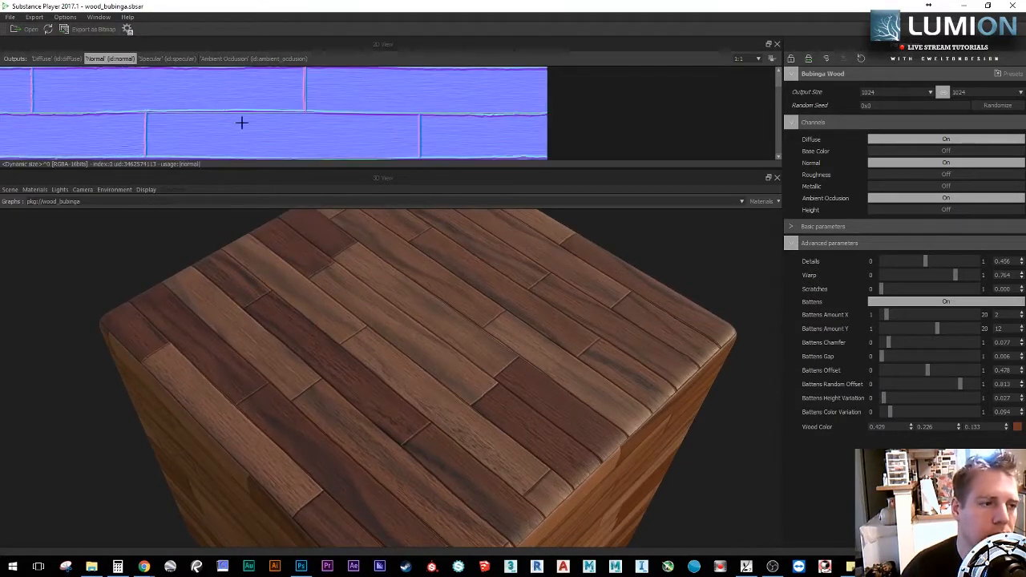
left_click(172, 59)
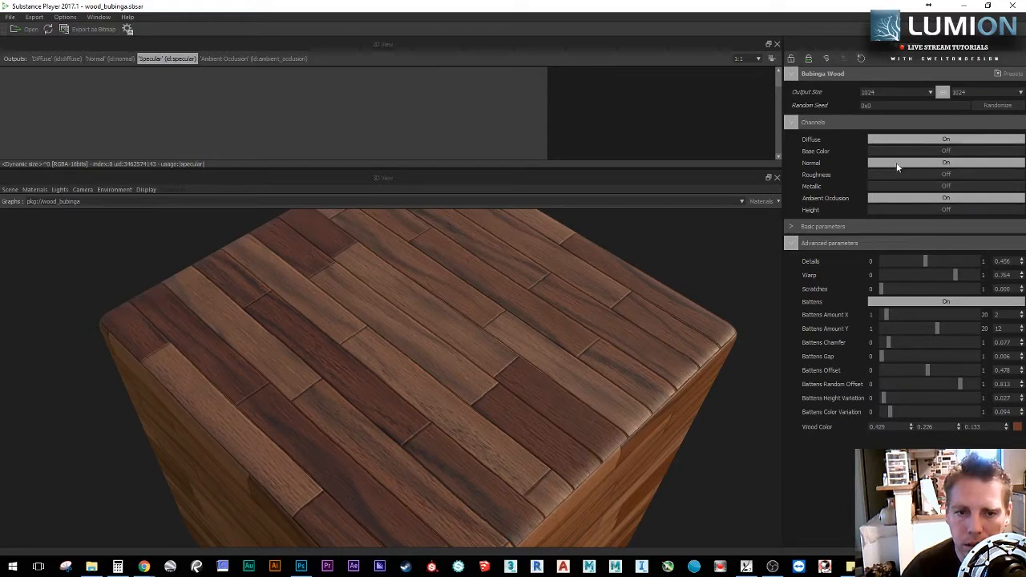
left_click_drag(571, 328, 595, 312)
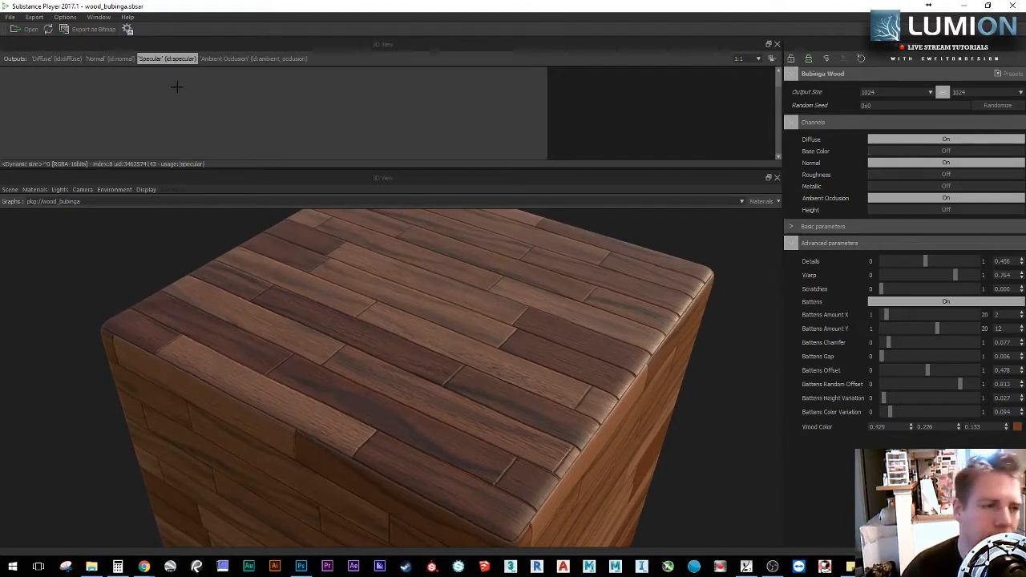
left_click(120, 60)
left_click(58, 60)
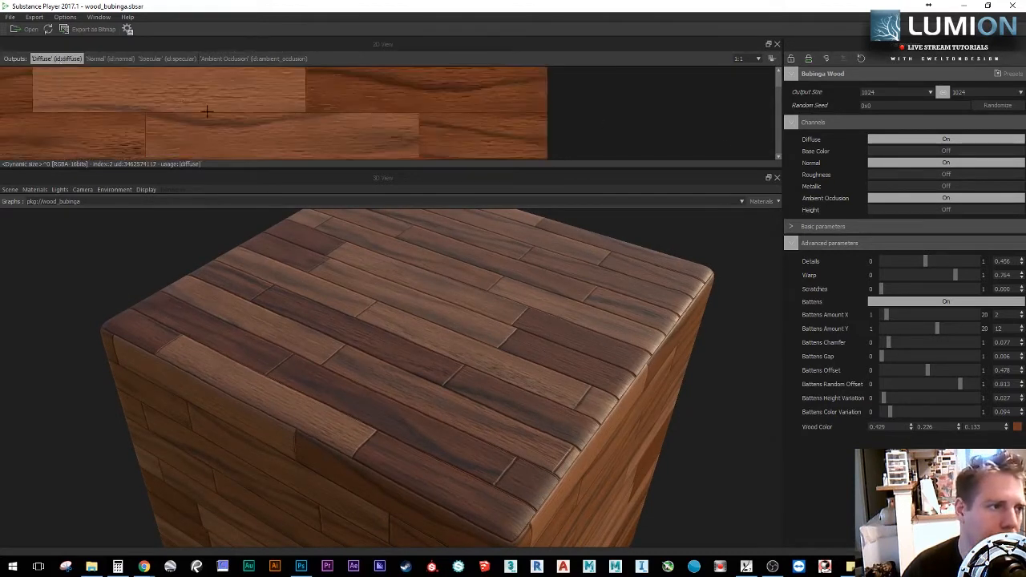
Step: Export all outputs as tga bitmaps to the Substance Live Stream 2 folder and close the export dialog
left_click(87, 30)
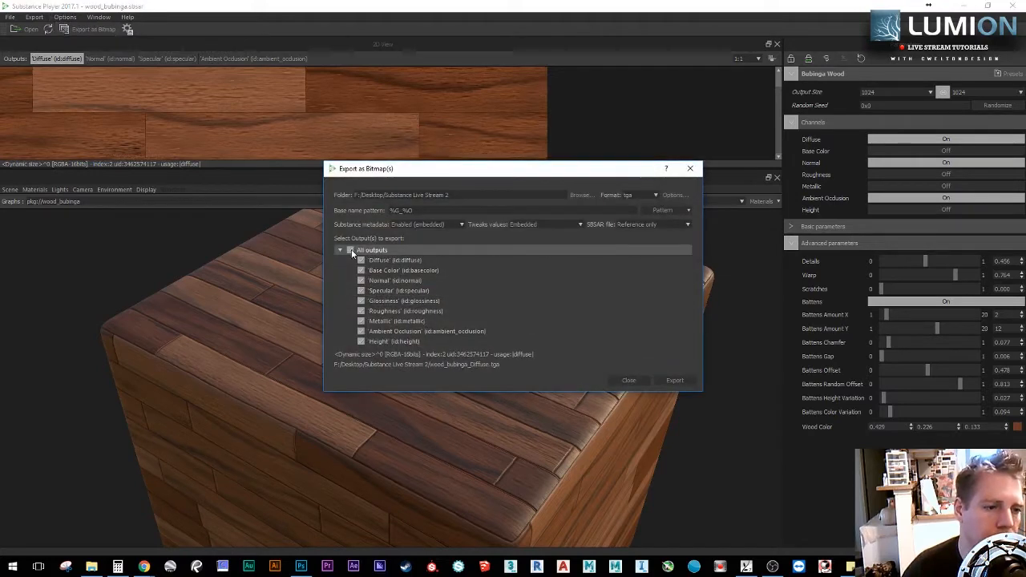
left_click(675, 380)
left_click(634, 382)
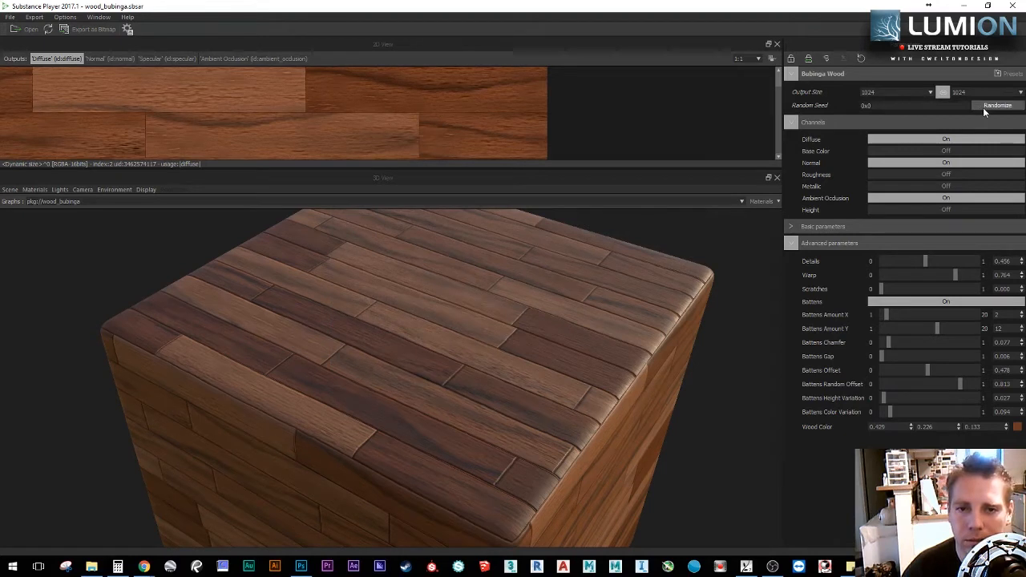
Step: Set the output size to 2048 and inspect the plank detail up close under a different light direction
left_click(890, 93)
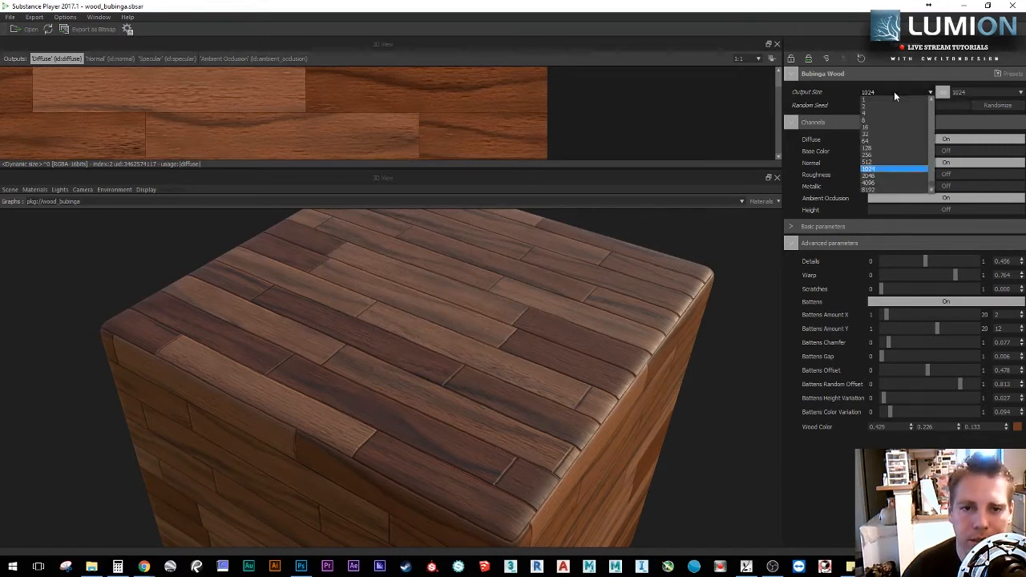
left_click(882, 176)
left_click_drag(498, 401, 483, 397)
scroll(484, 396, "up", 6)
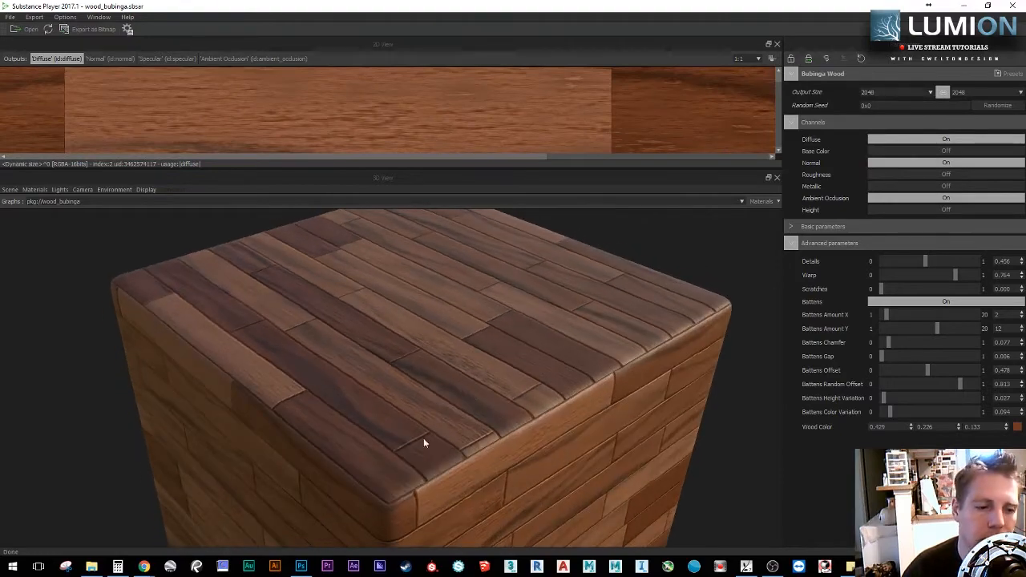
right_click_drag(384, 407, 456, 416, "ctrl+shift")
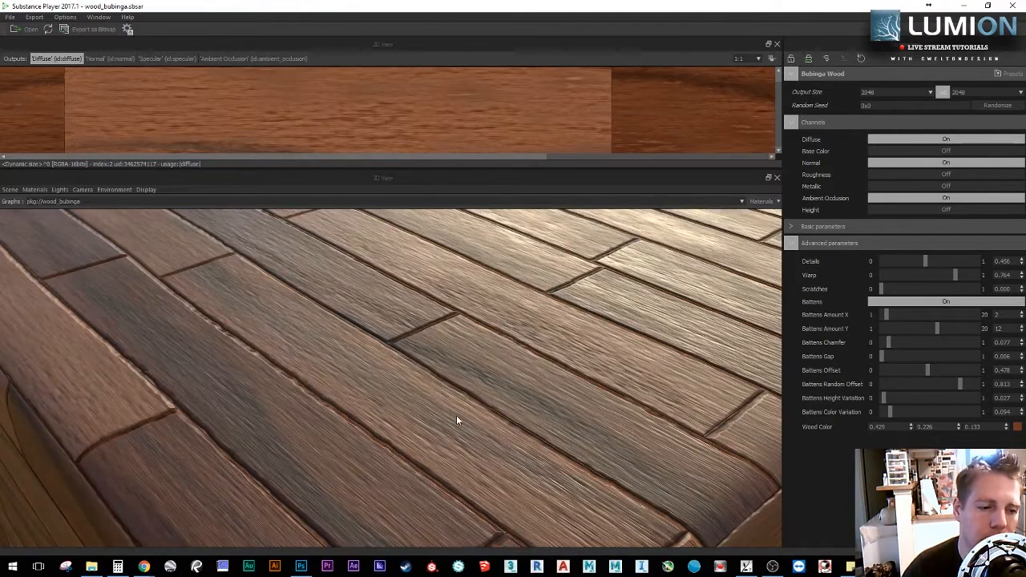
mouse_move(456, 417)
left_mouse_down()
mouse_move(452, 405)
mouse_move(457, 422)
left_mouse_up()
scroll(457, 425, "down", 6)
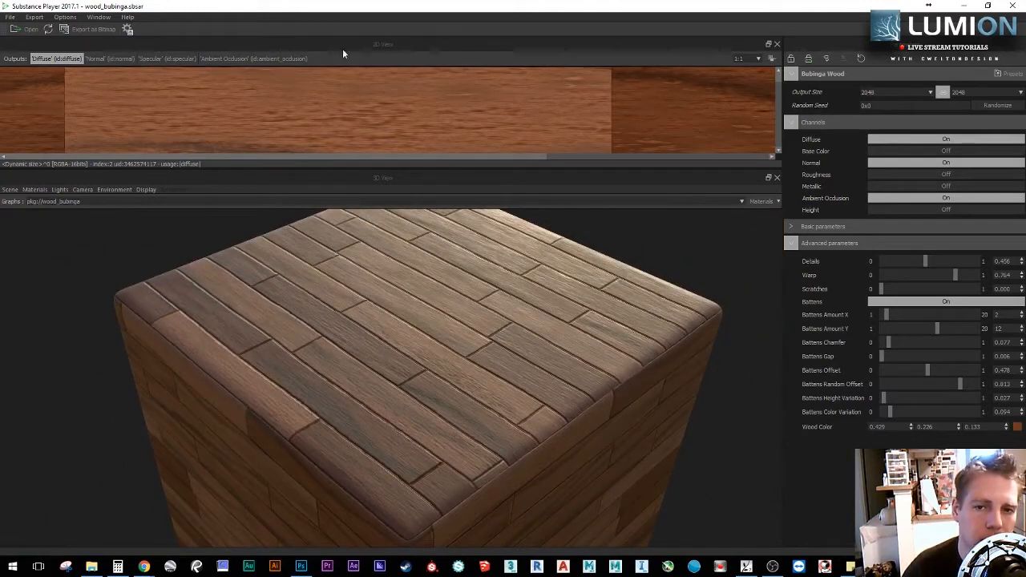
Step: Set up a bitmap export with only the Diffuse, Normal, Glossiness and Ambient Occlusion outputs selected
left_click(103, 30)
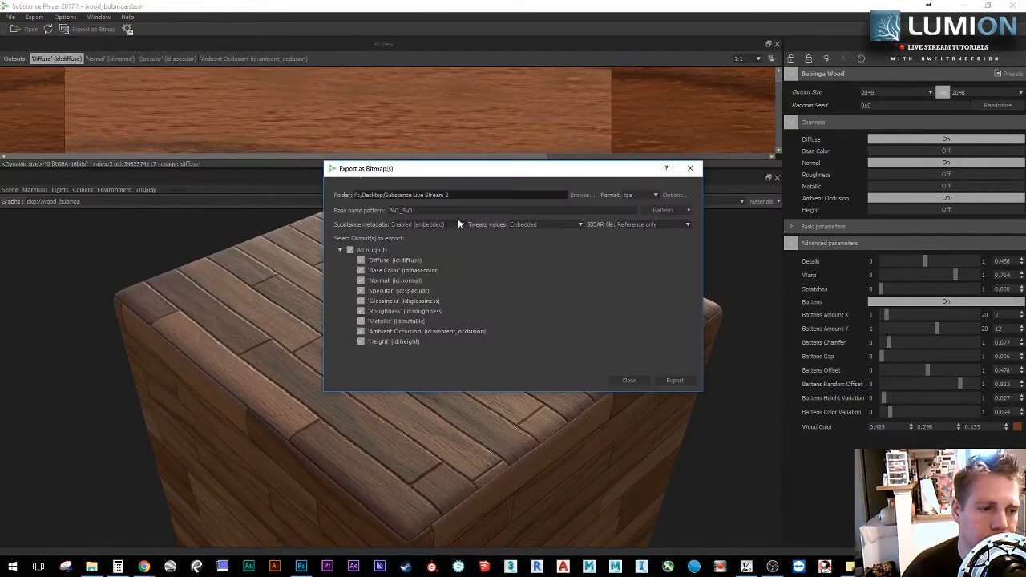
left_click(350, 249)
left_click(361, 260)
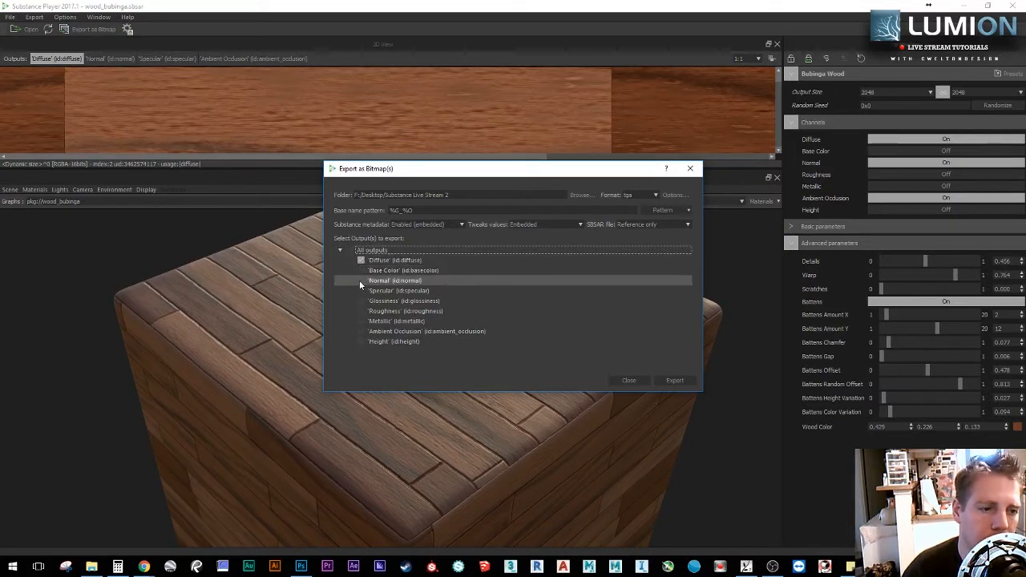
left_click(361, 281)
left_click(365, 305)
left_click(361, 301)
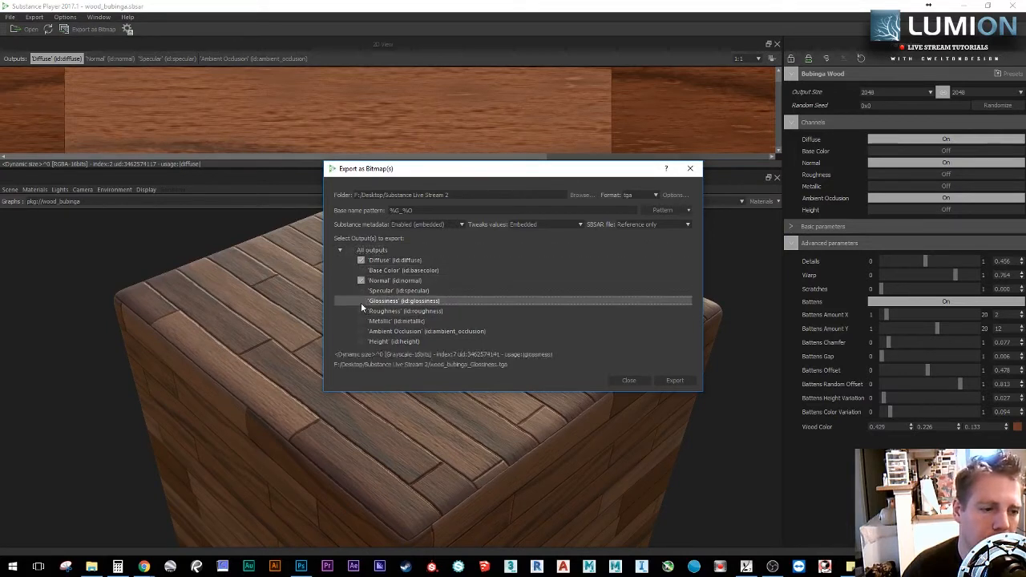
left_click(360, 331)
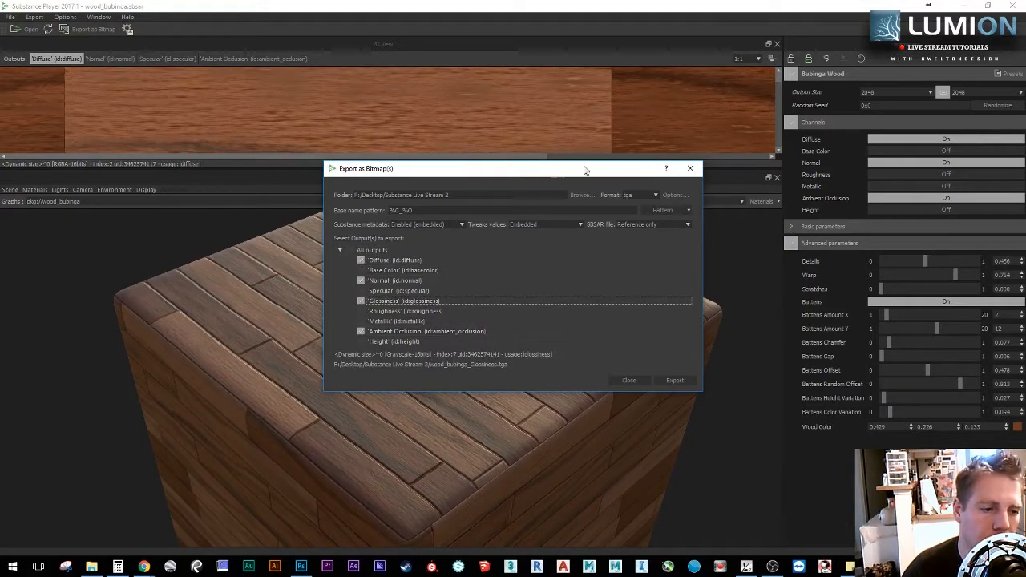
Step: Set the format to jpeg and the tweaks values to External (.sbsprs) file, export the selected maps and close the export dialog
left_click(642, 195)
left_click(642, 238)
left_click(562, 224)
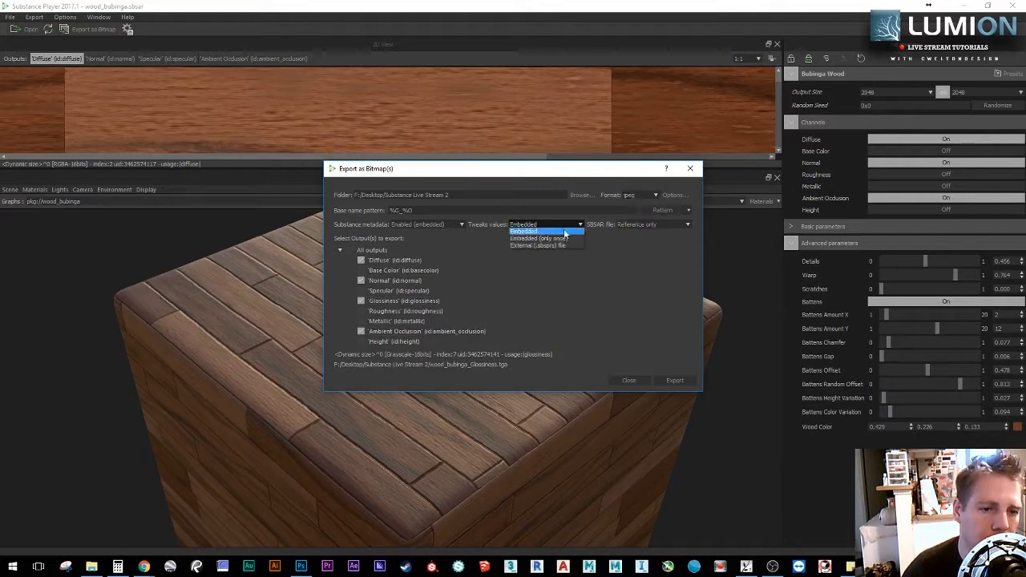
left_click(560, 246)
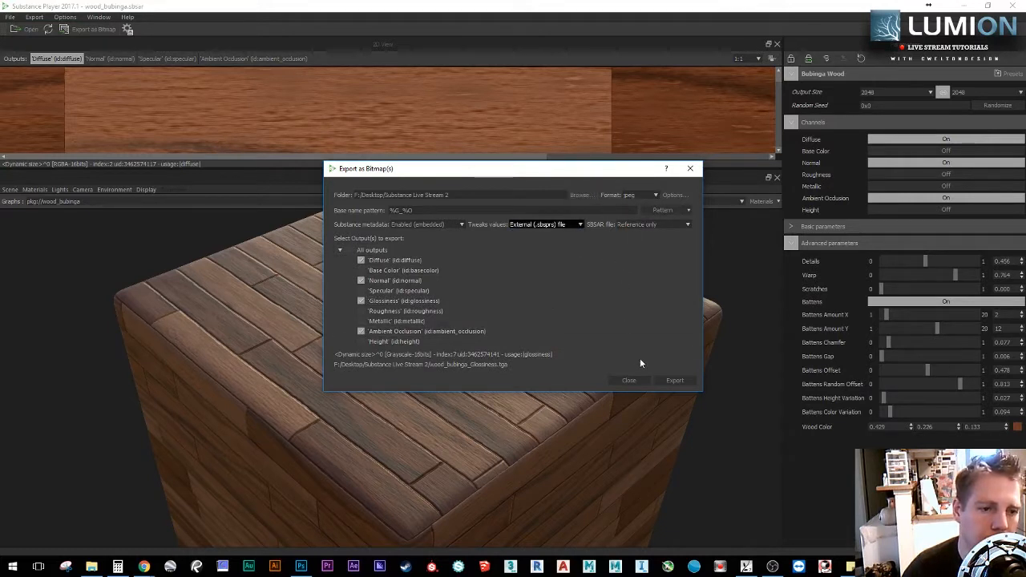
left_click(676, 381)
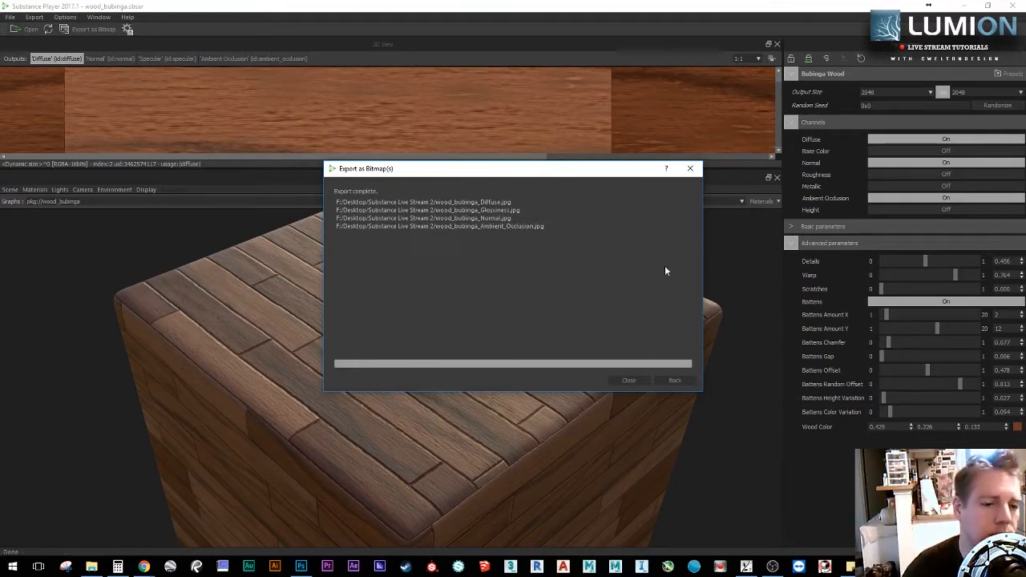
left_click(630, 381)
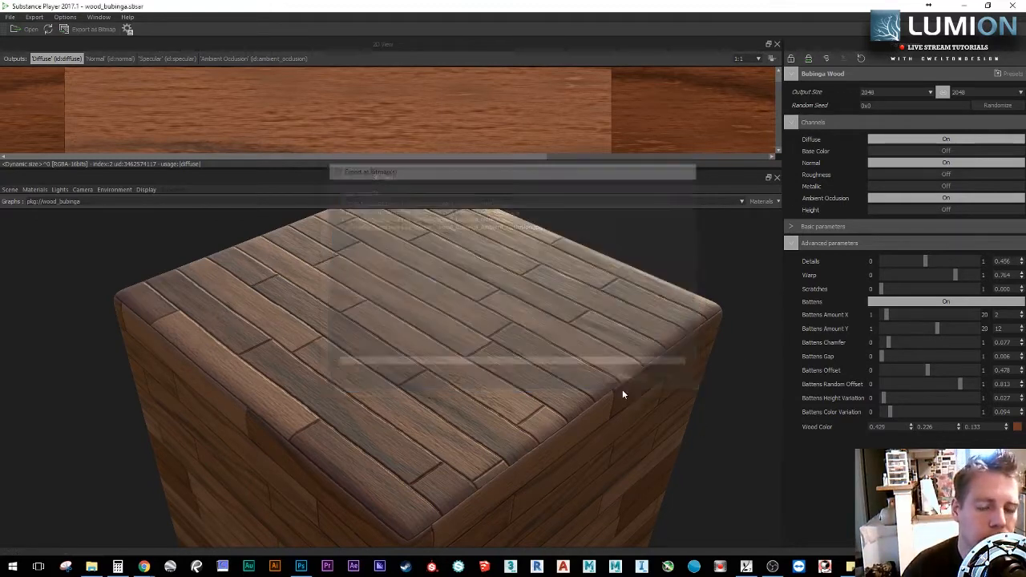
Step: Examine the plank material on the cube from different angles and distances
left_click_drag(622, 389, 461, 380)
middle_click_drag(452, 351, 451, 355)
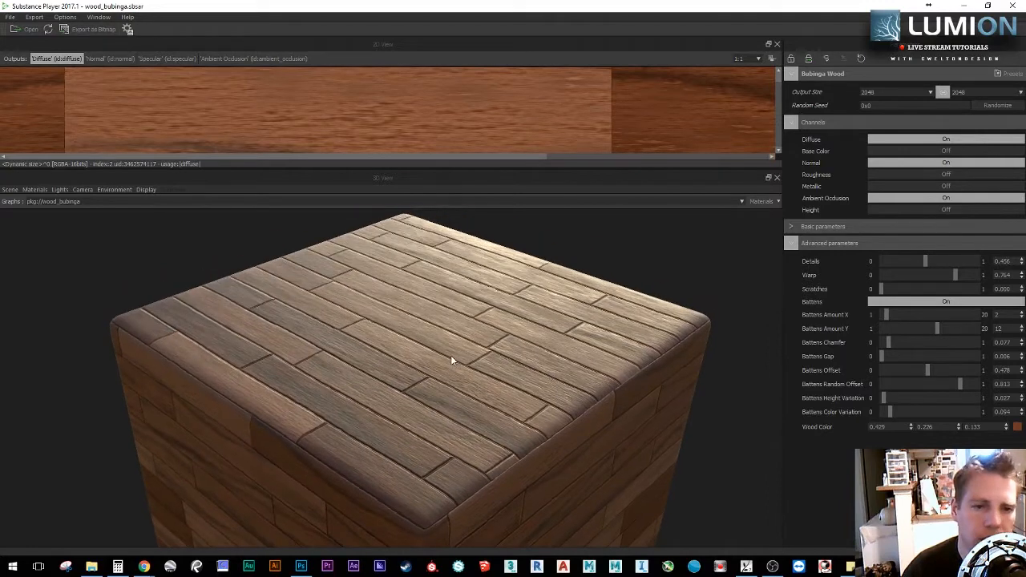
scroll(450, 355, "down", 1)
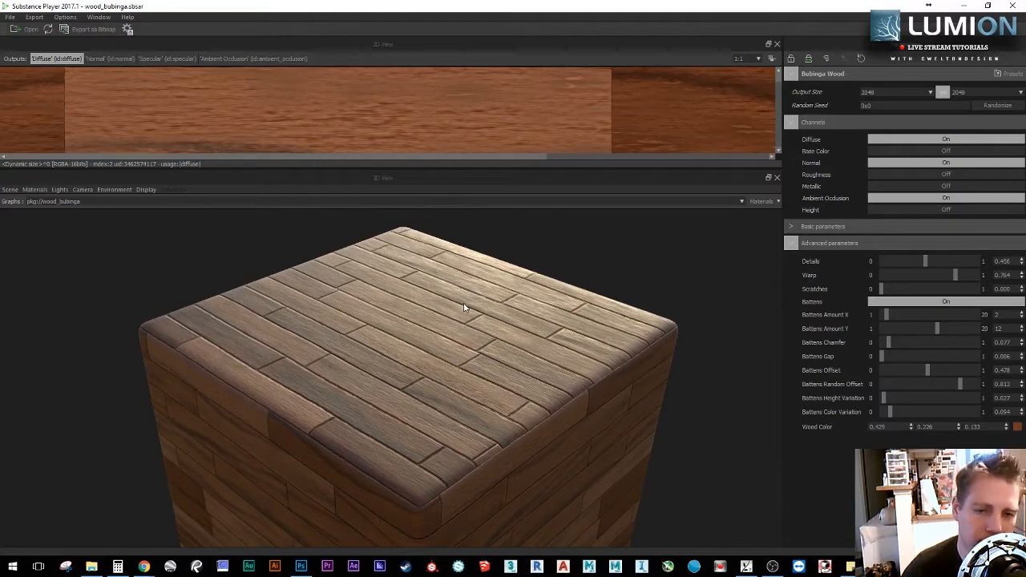
left_click_drag(491, 388, 402, 425)
scroll(388, 428, "down", 1)
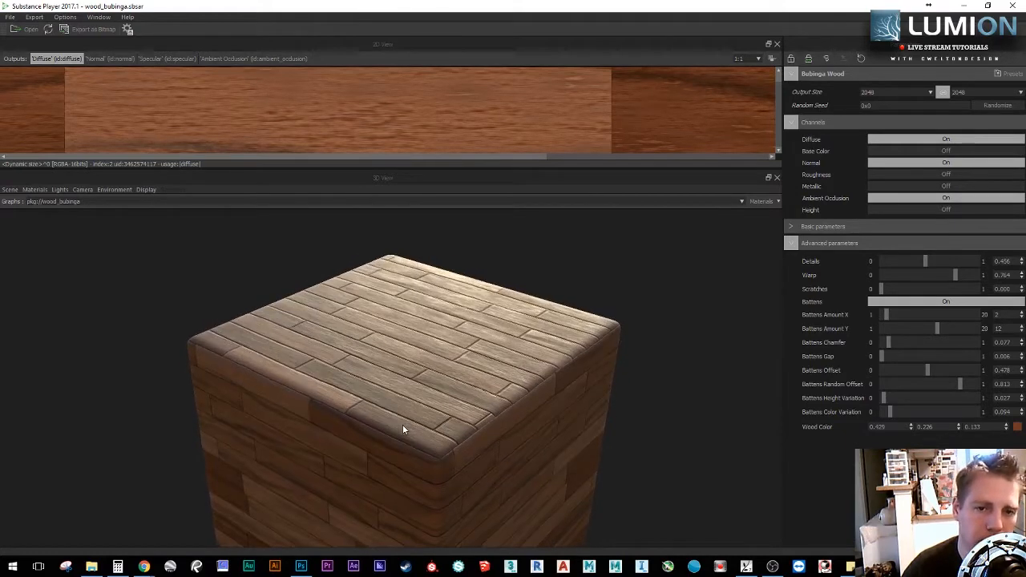
scroll(403, 425, "up", 1)
scroll(403, 430, "up", 2)
scroll(564, 360, "up", 1)
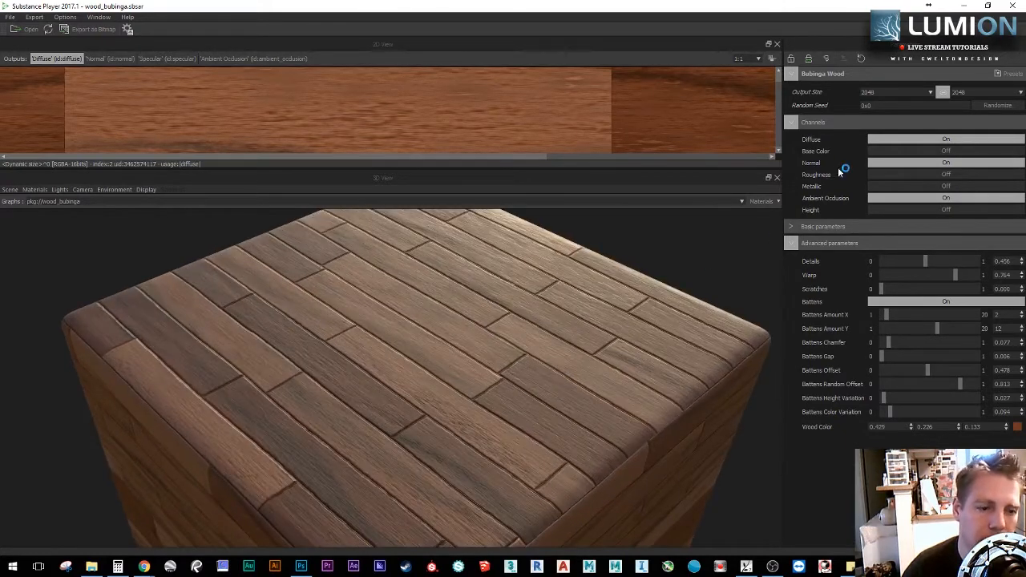
Step: Randomize the substance's random seed and view the new plank pattern on the cube from a lower angle
left_click(1011, 106)
left_click(1012, 105)
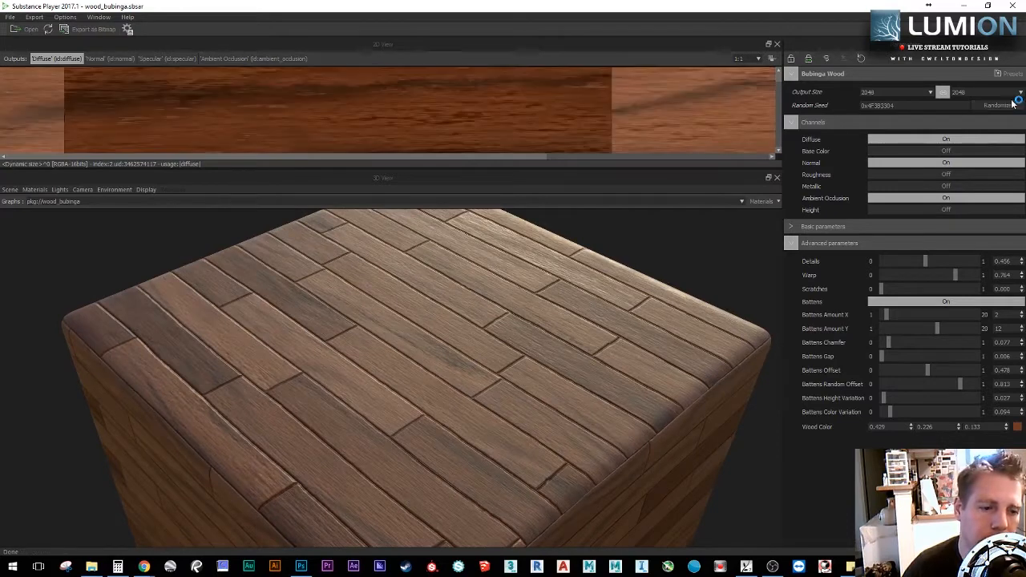
left_click_drag(455, 397, 469, 367)
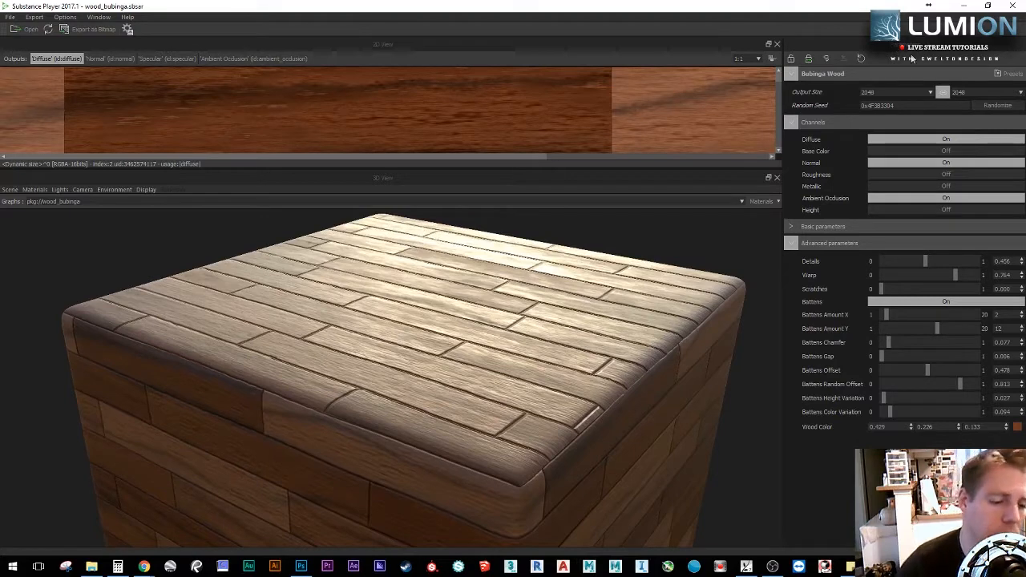
Step: Switch to Photoshop, open wood_bubinga_Diffuse from the Substance Live Stream 2 folder and inspect its wood grain up close
left_click(303, 566)
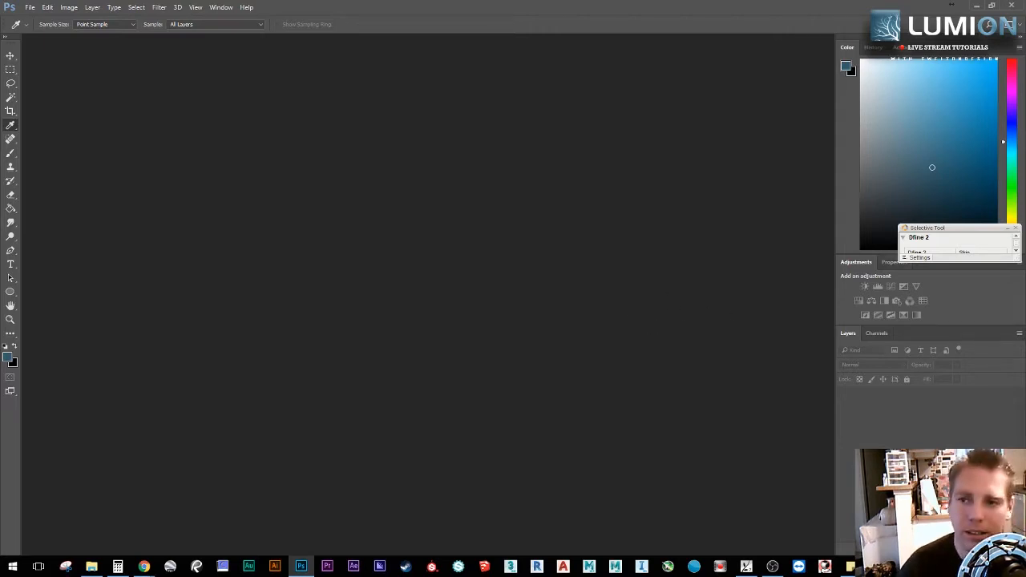
left_click(92, 567)
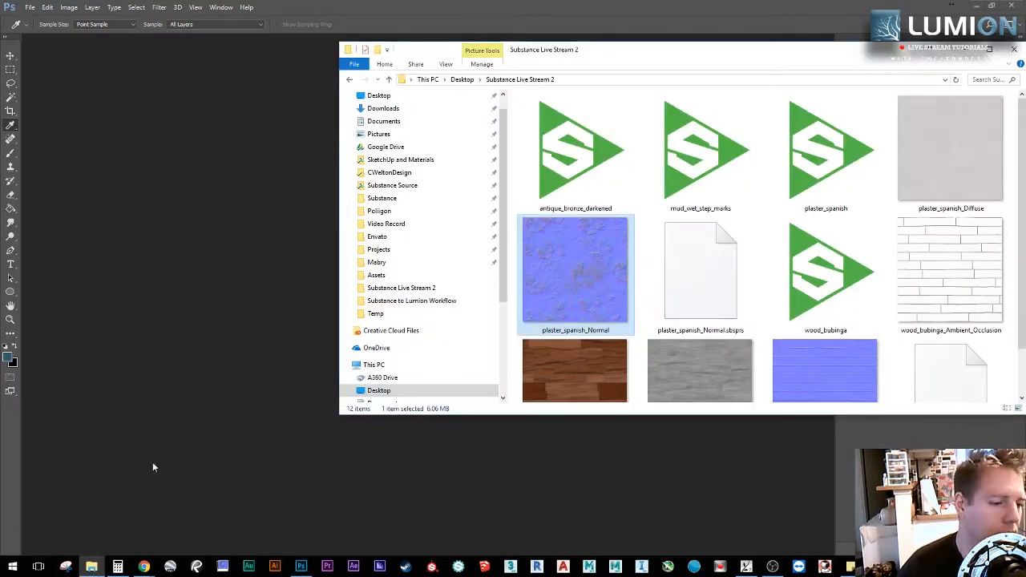
scroll(682, 305, "down", 2)
left_click(593, 325)
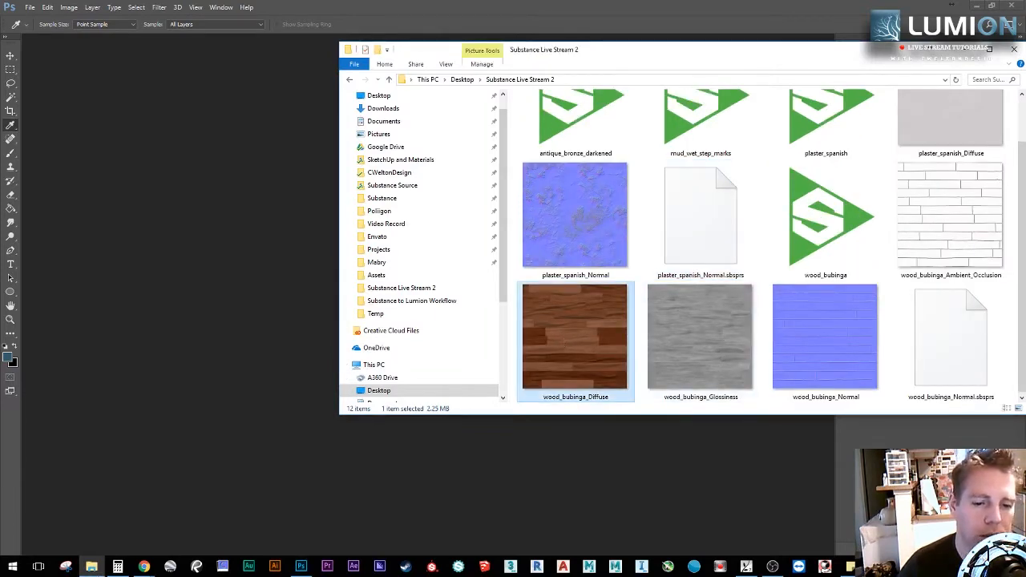
key("Return")
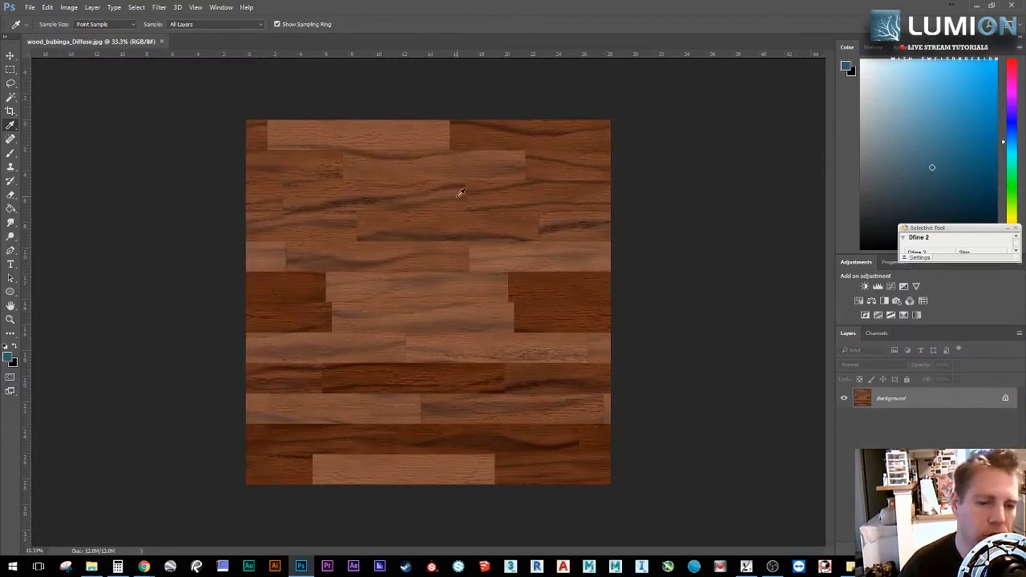
scroll(443, 199, "up", 5, "alt")
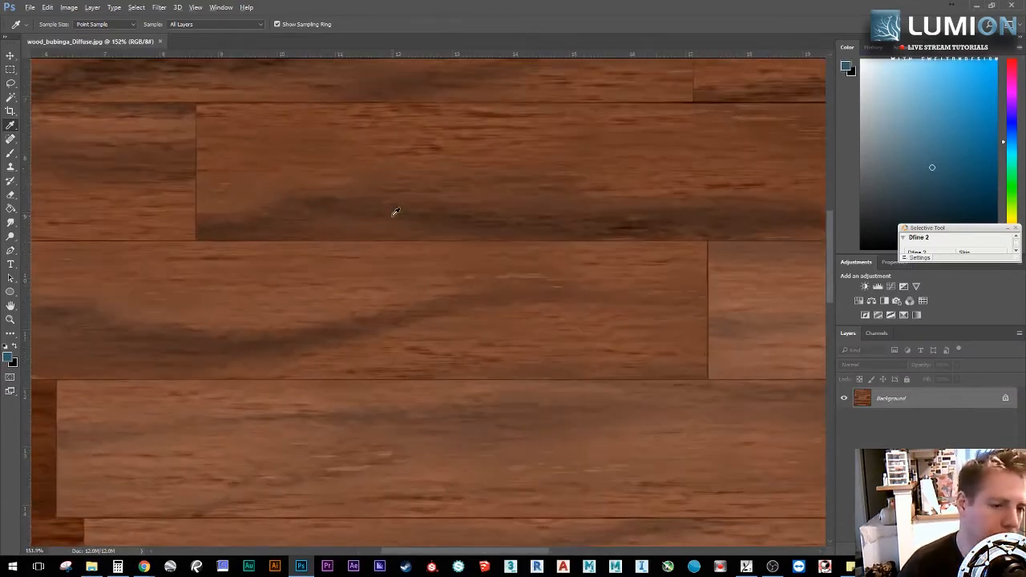
scroll(442, 236, "down", 5, "alt")
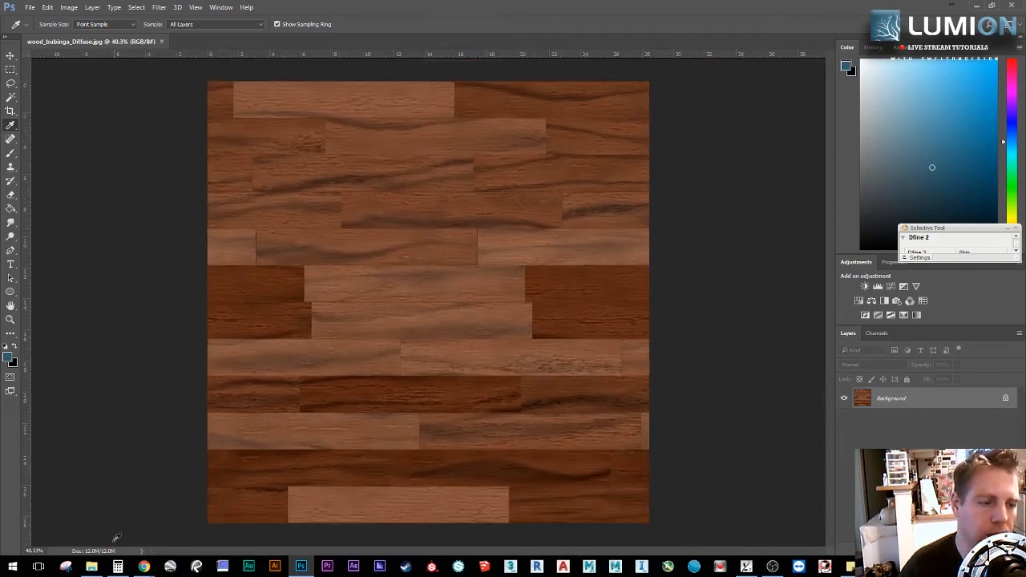
Step: Open the wood_bubinga_Glossiness and wood_bubinga_Normal maps from the Substance Live Stream 2 folder in Photoshop
left_click(92, 567)
left_click(699, 333)
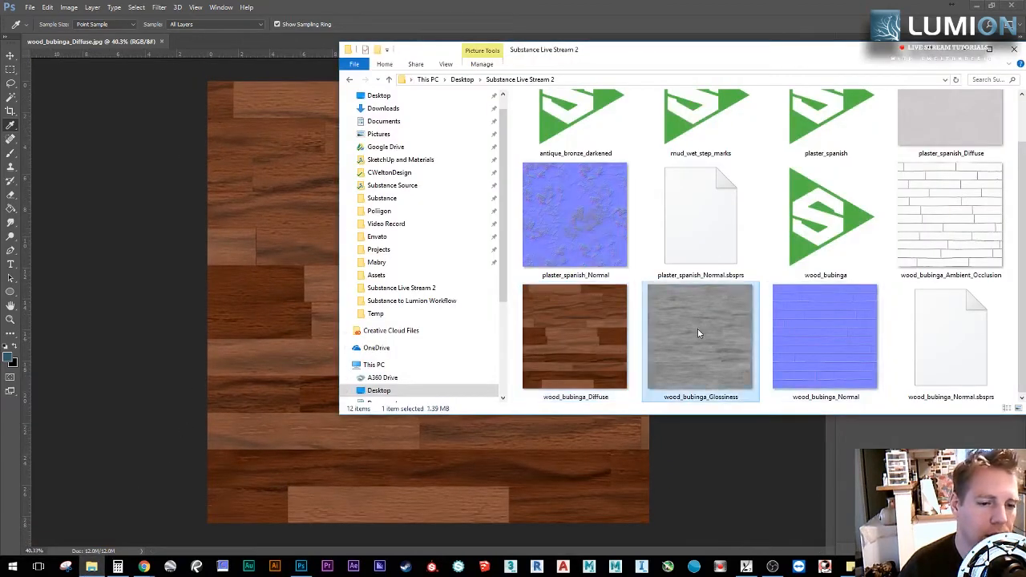
left_click(572, 334)
left_click(688, 330)
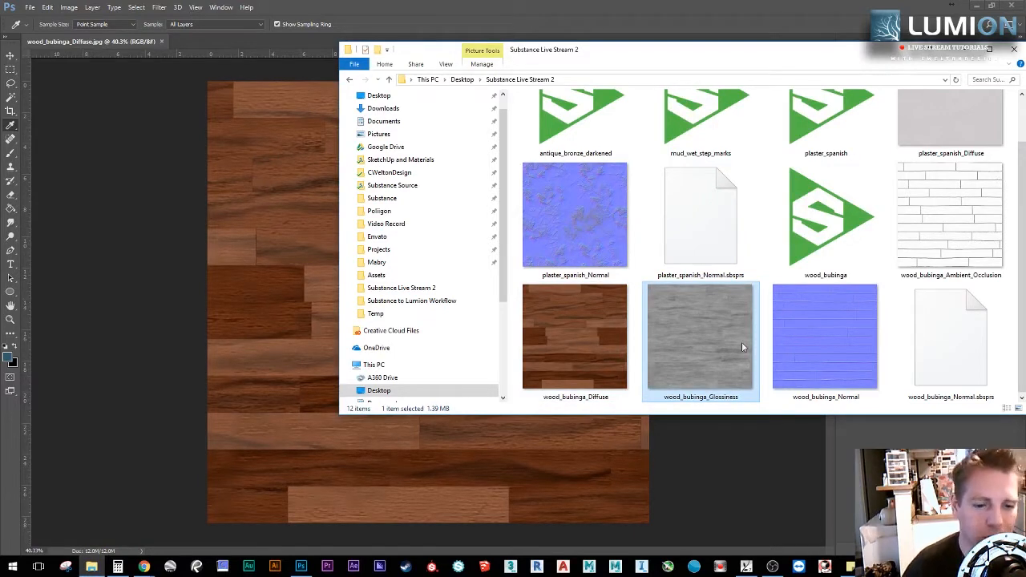
double_click(694, 332)
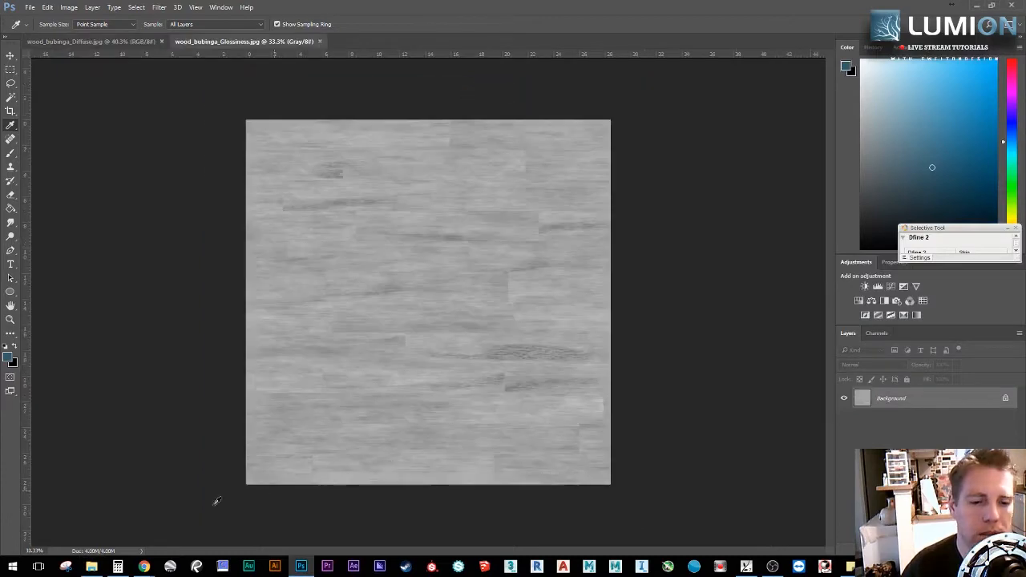
left_click(91, 567)
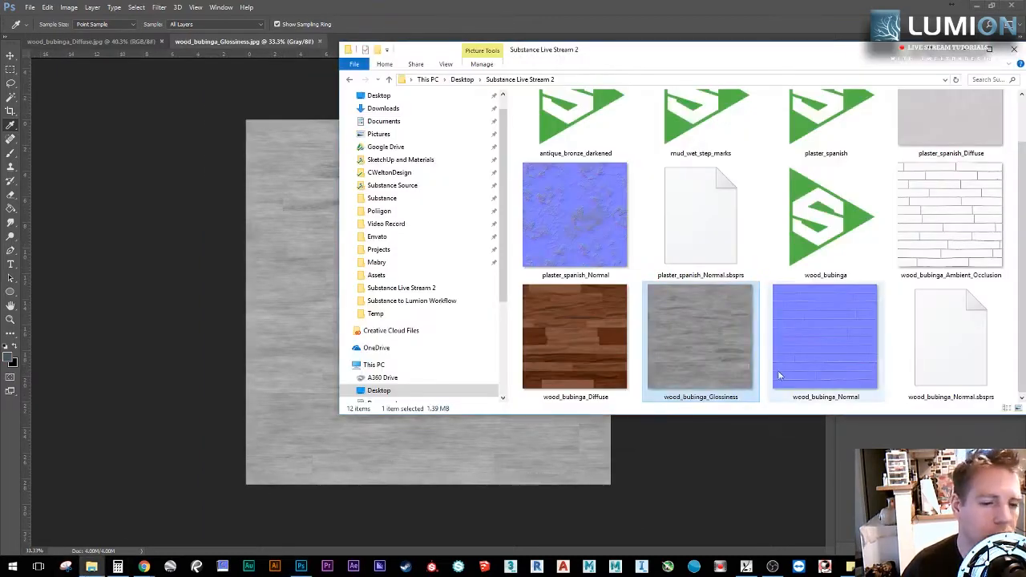
left_click(881, 369)
double_click(880, 369)
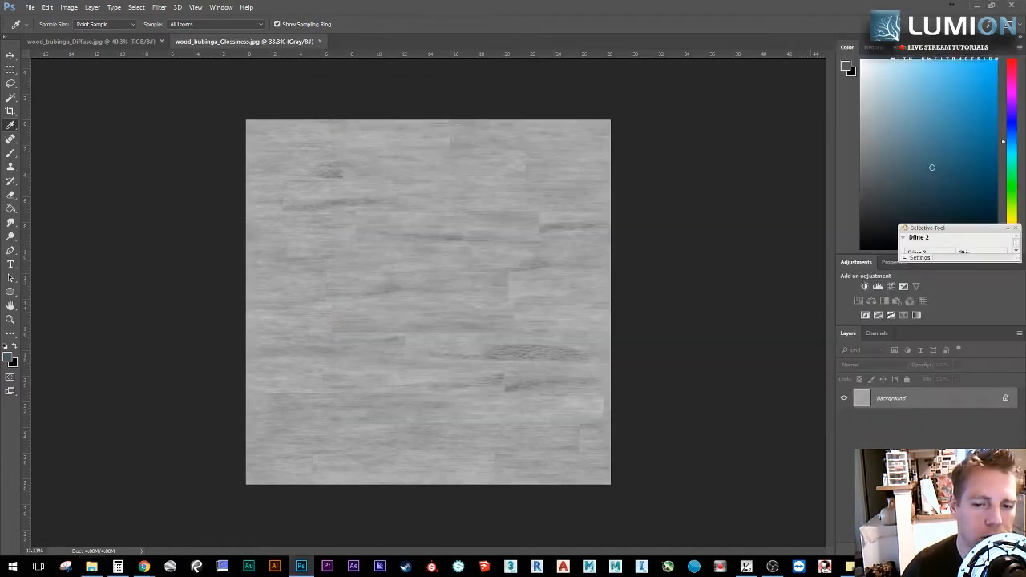
Step: Place wood_bubinga_Ambient_Occlusion as a new layer over the wood_bubinga_Diffuse image
left_click(90, 42)
left_click(92, 567)
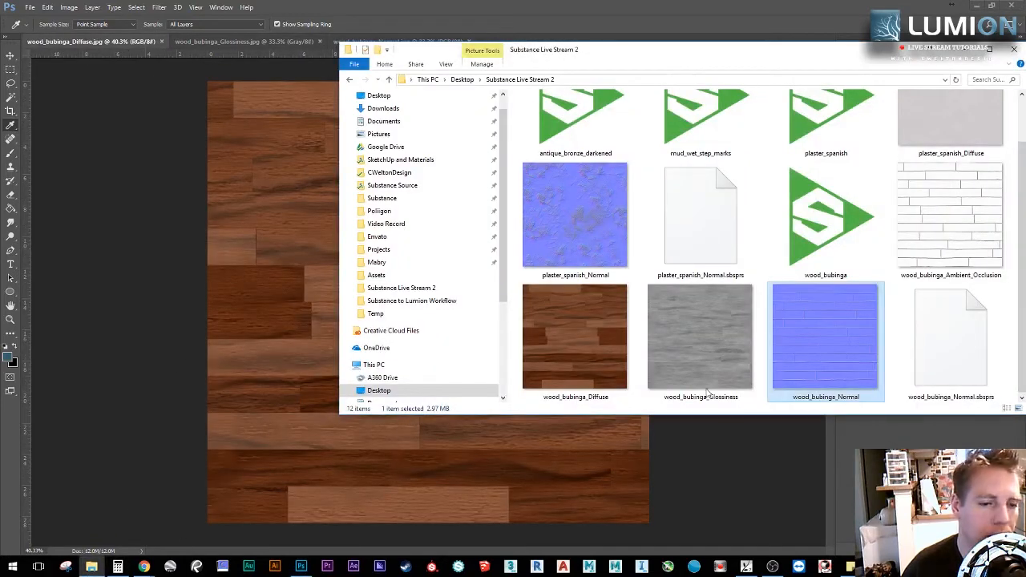
left_click(944, 214)
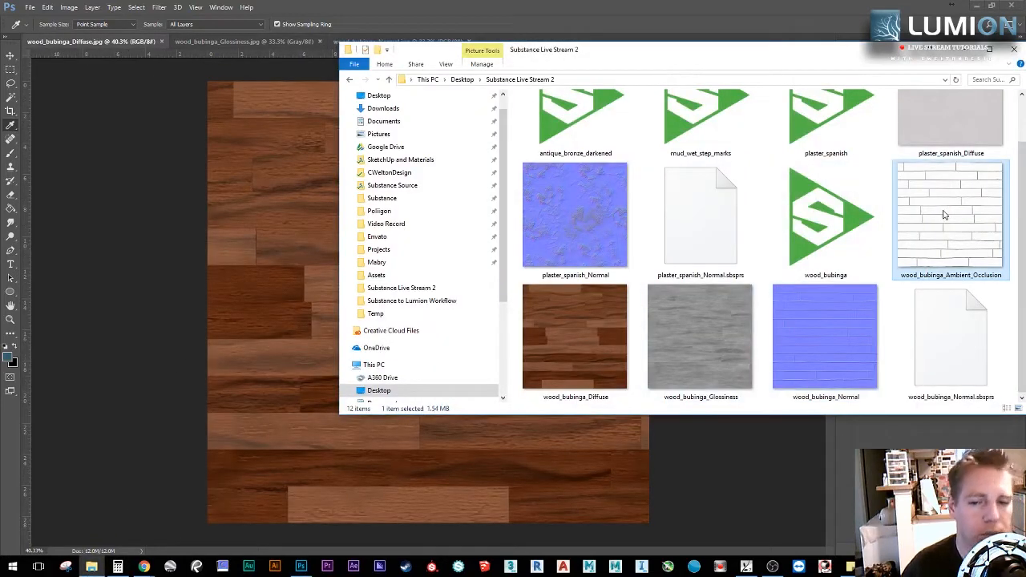
left_click_drag(944, 214, 271, 393)
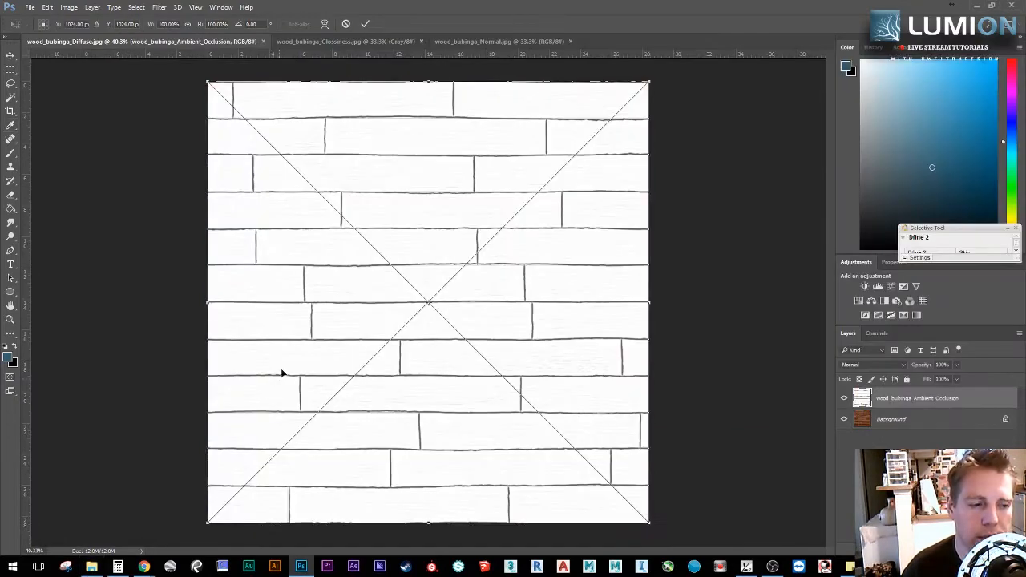
key("Return")
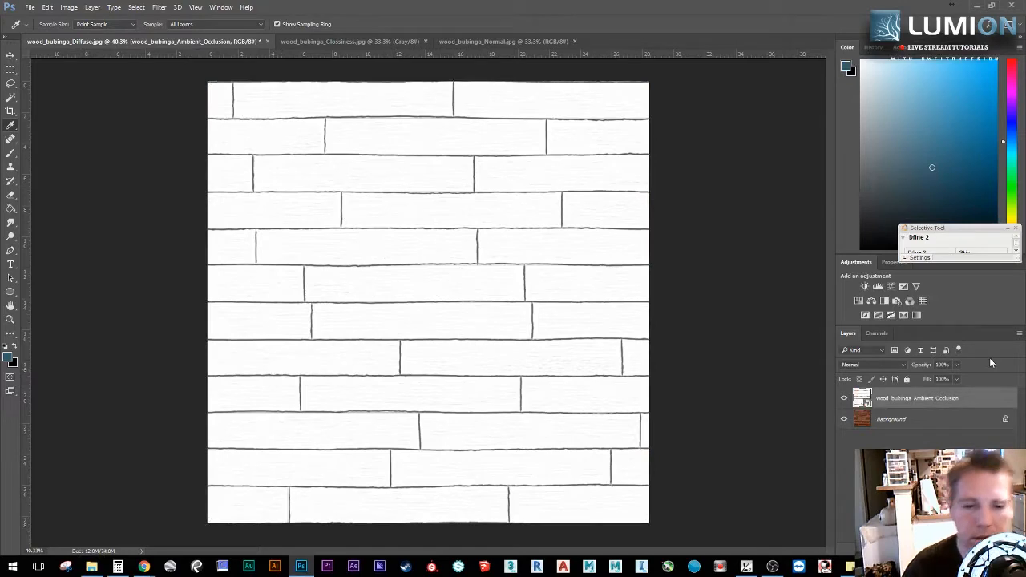
Step: Examine the ambient occlusion layer up close and compare it with the diffuse background by hiding and showing it
scroll(311, 239, "up", 1, "alt")
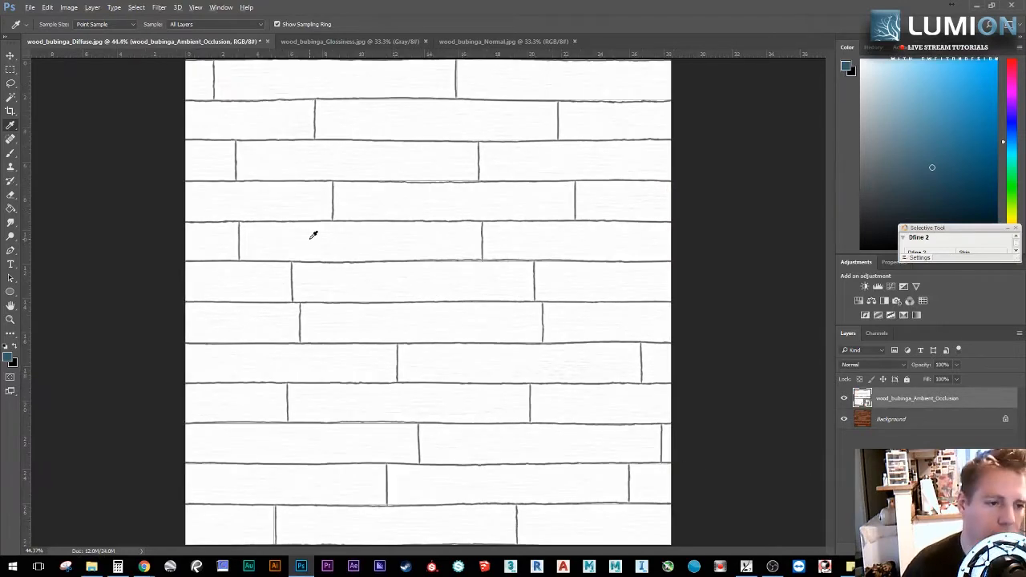
scroll(311, 239, "down", 1, "alt")
scroll(384, 156, "up", 6, "alt")
scroll(291, 238, "down", 6, "alt")
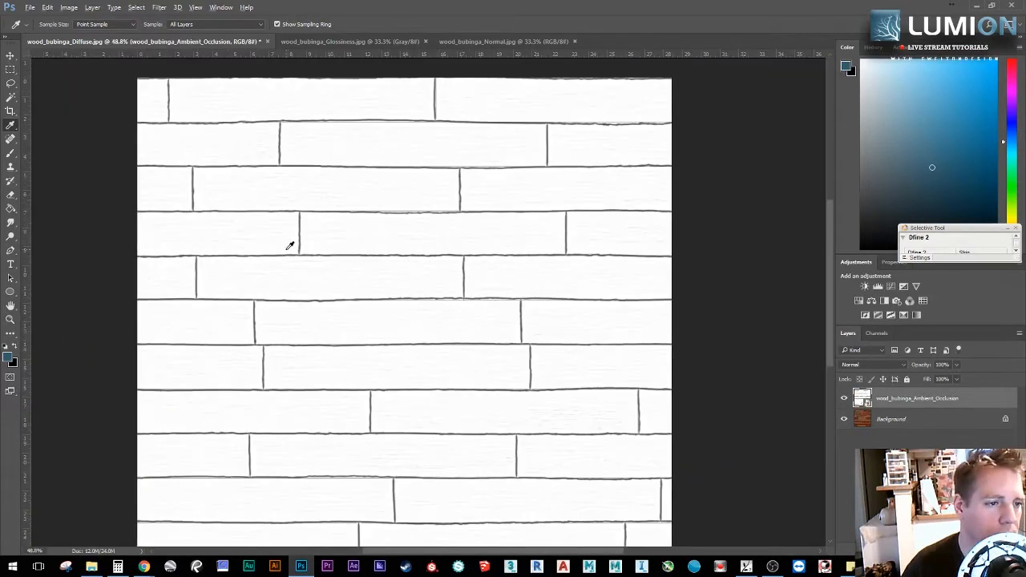
scroll(325, 285, "up", 1, "alt")
scroll(337, 304, "down", 1, "alt")
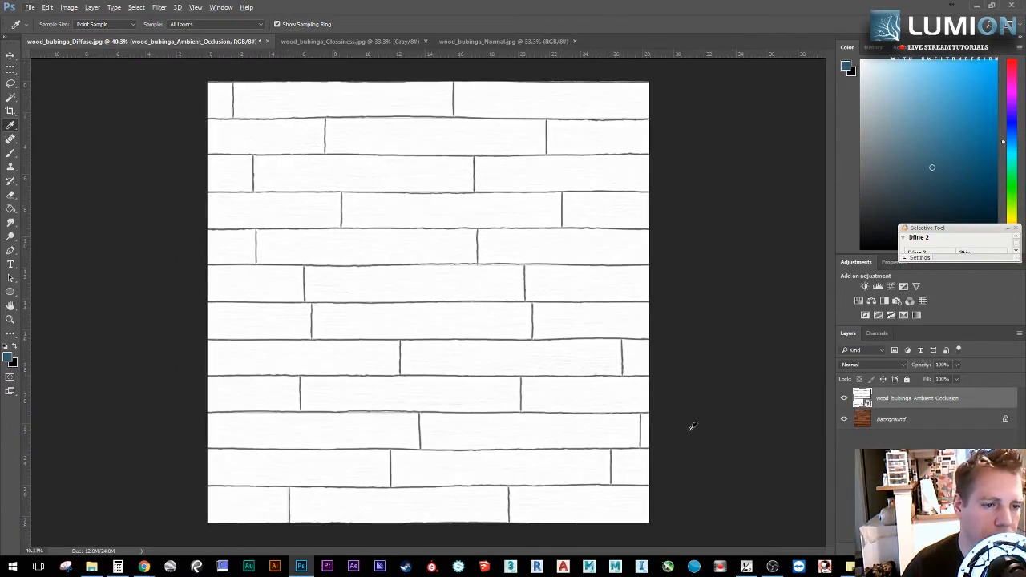
left_click(917, 420)
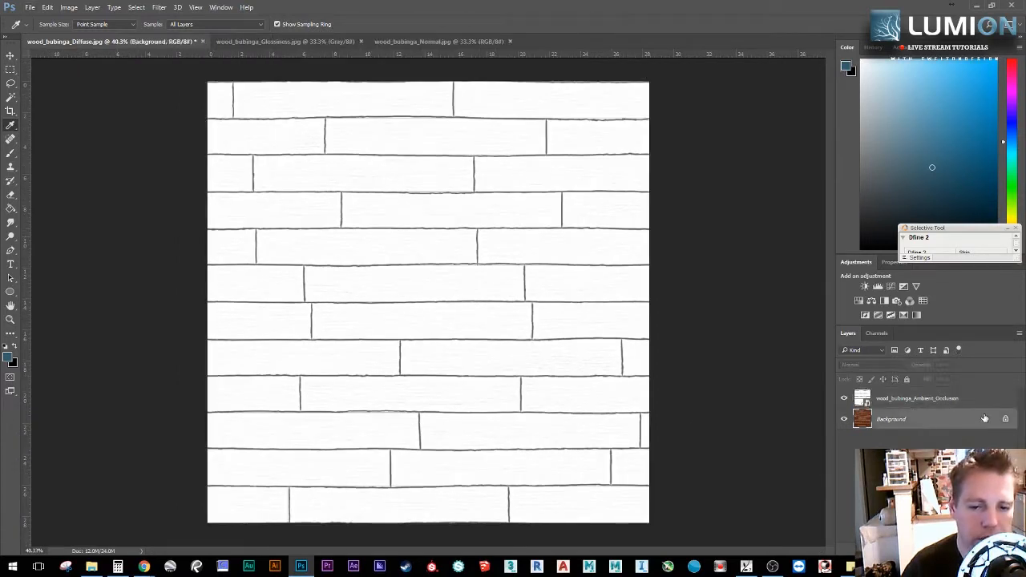
left_click(844, 399)
left_click(844, 399)
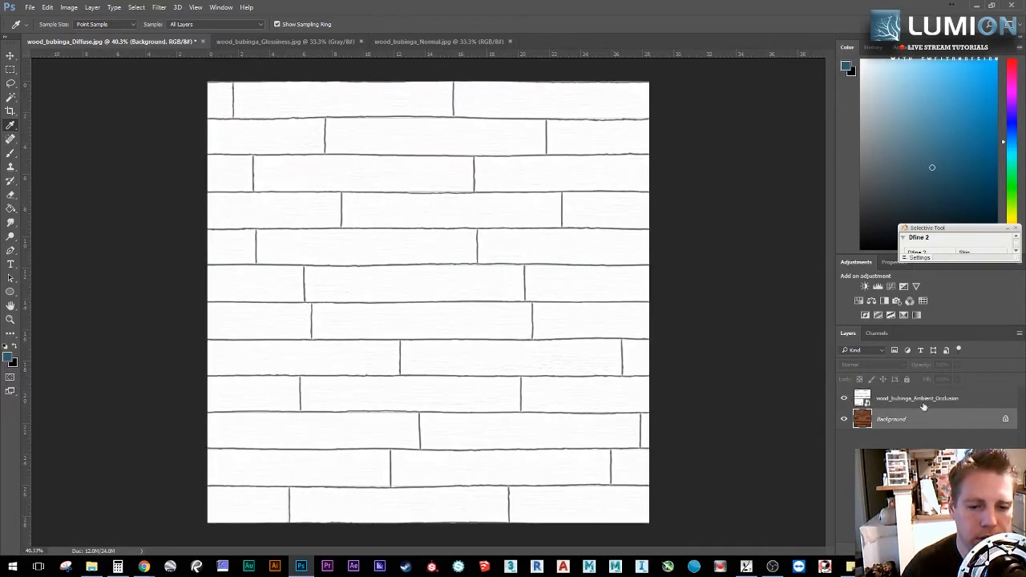
Step: Set the blend mode of the wood_bubinga_Ambient_Occlusion layer to Multiply
left_click(924, 403)
left_click(884, 365)
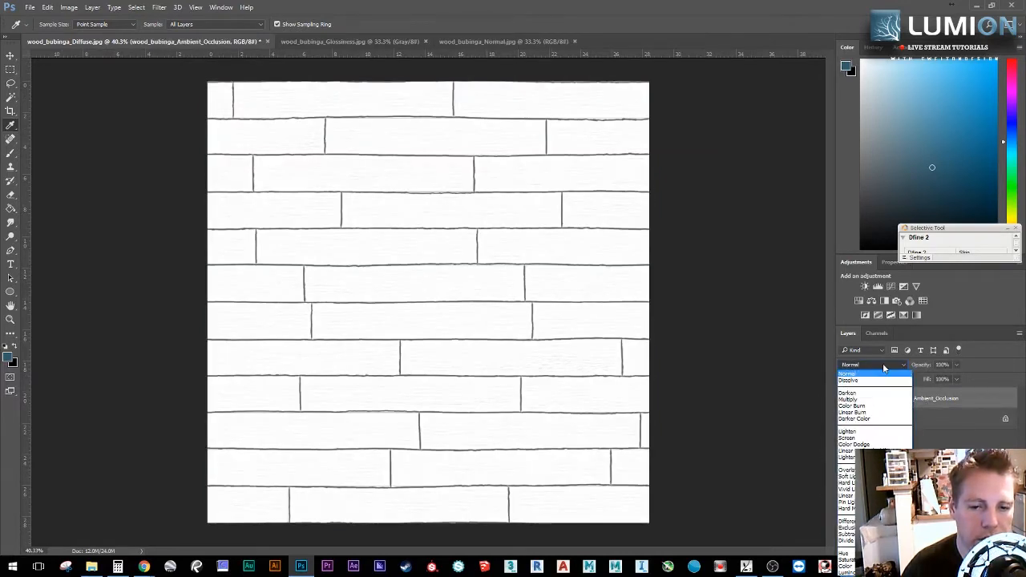
left_click(871, 401)
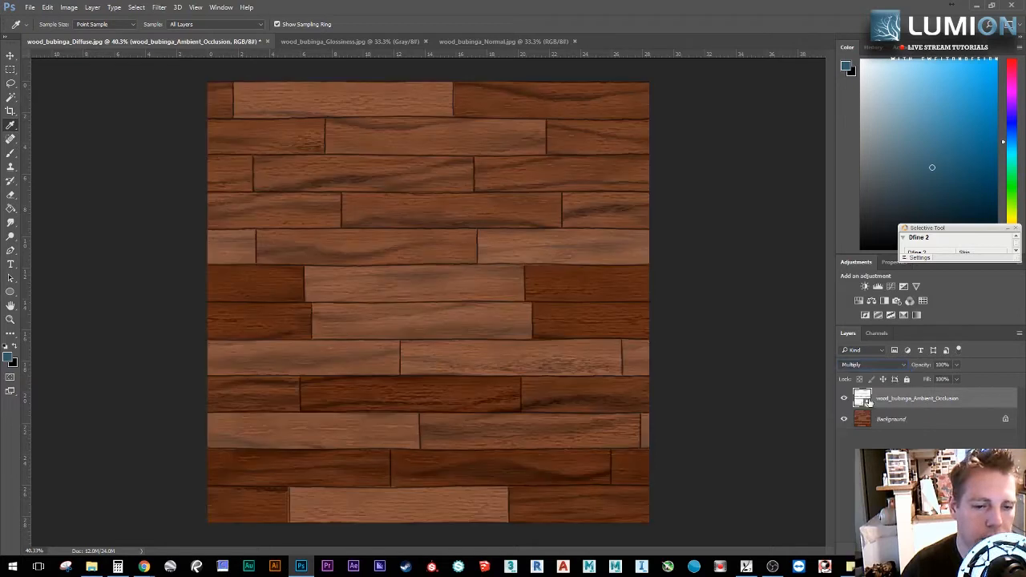
Step: Lower the ambient occlusion layer's opacity to about 58% and check the plank gaps up close
left_click(957, 364)
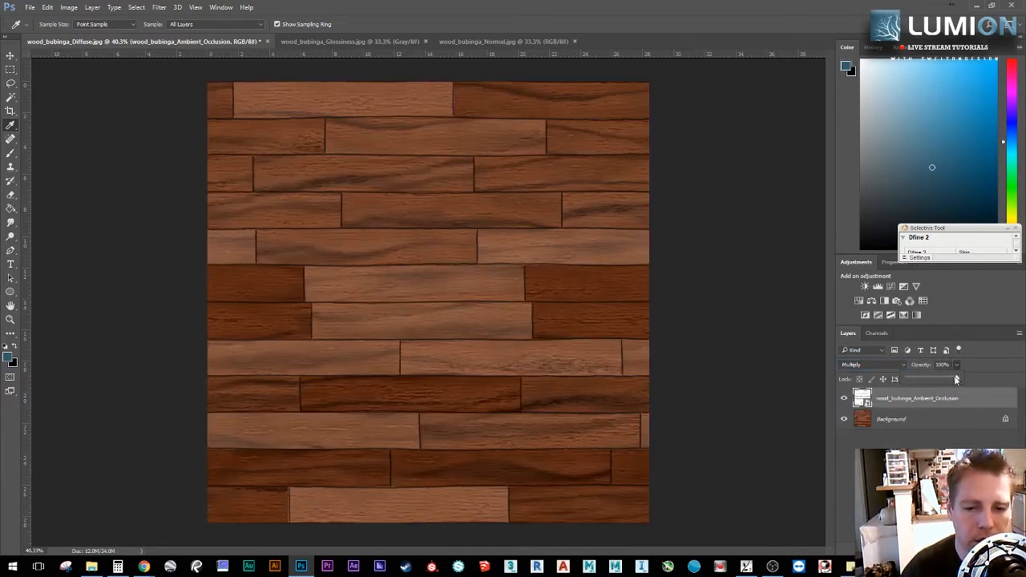
mouse_move(955, 378)
left_mouse_down()
mouse_move(882, 382)
mouse_move(935, 385)
left_mouse_up()
scroll(487, 229, "up", 10, "alt")
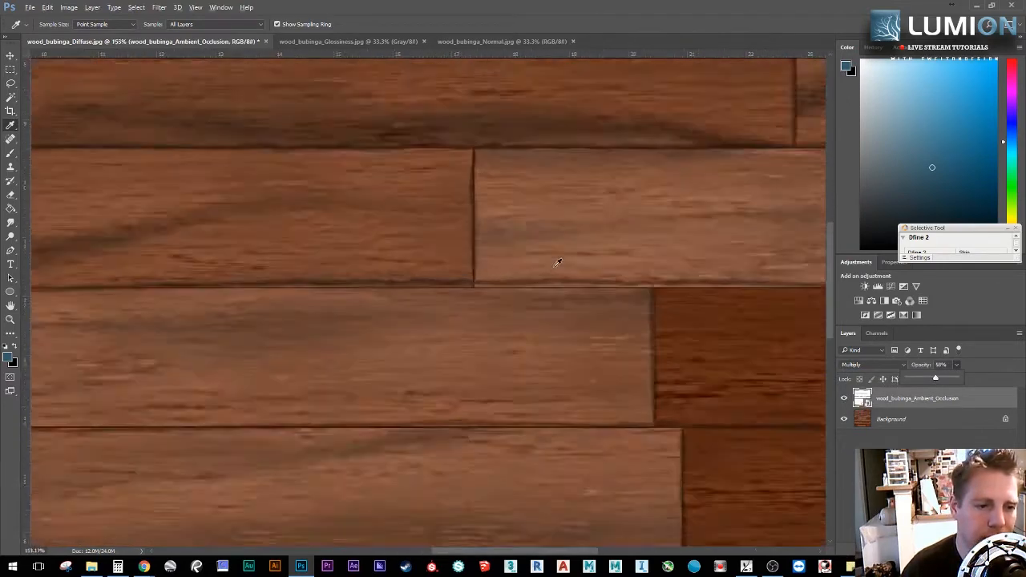
scroll(546, 273, "up", 3, "alt")
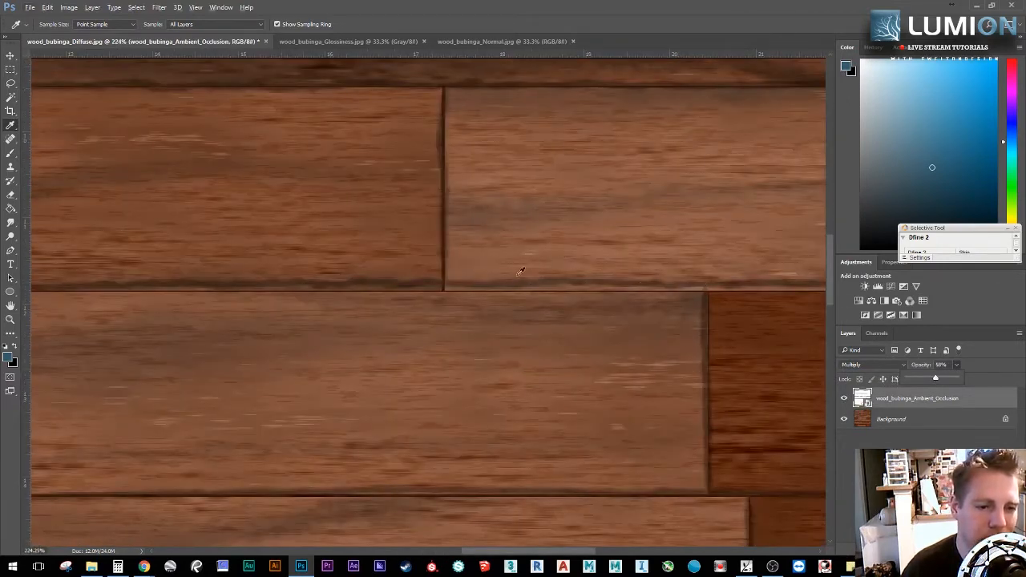
Step: Examine the darkened gaps between the planks of the blended texture up close and from farther away
scroll(701, 291, "up", 2, "alt")
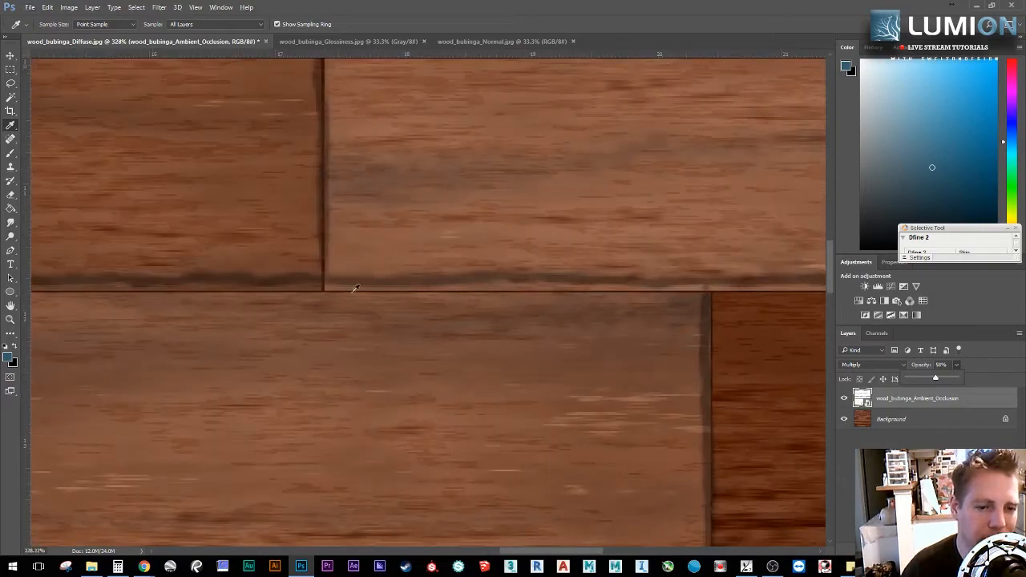
scroll(649, 298, "down", 3, "alt")
scroll(672, 300, "up", 3, "alt")
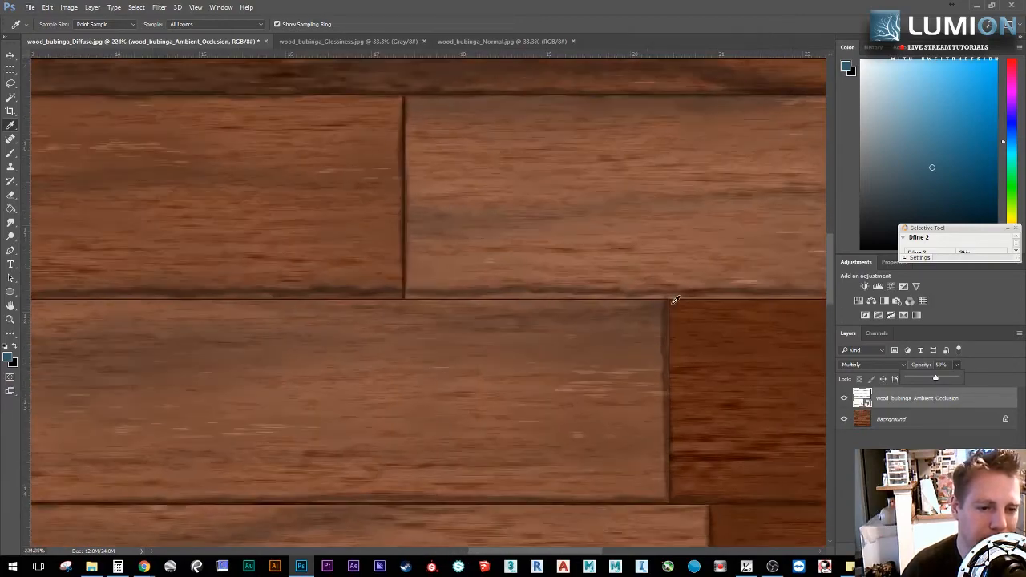
scroll(675, 300, "up", 2, "alt")
scroll(722, 310, "down", 5, "alt")
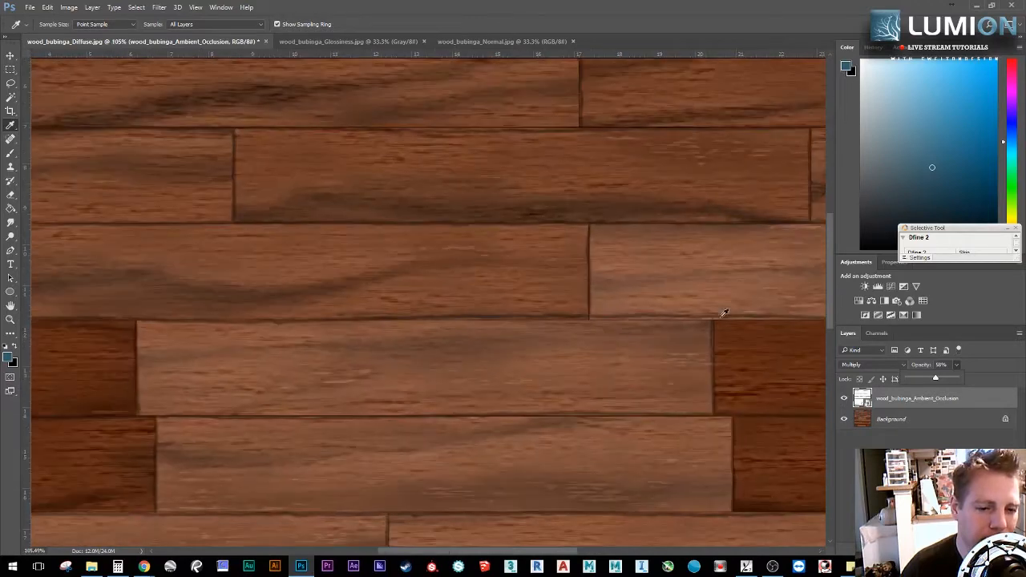
scroll(723, 314, "down", 4, "alt")
scroll(706, 329, "up", 4, "alt")
scroll(401, 309, "down", 5, "alt")
scroll(466, 296, "up", 5, "alt")
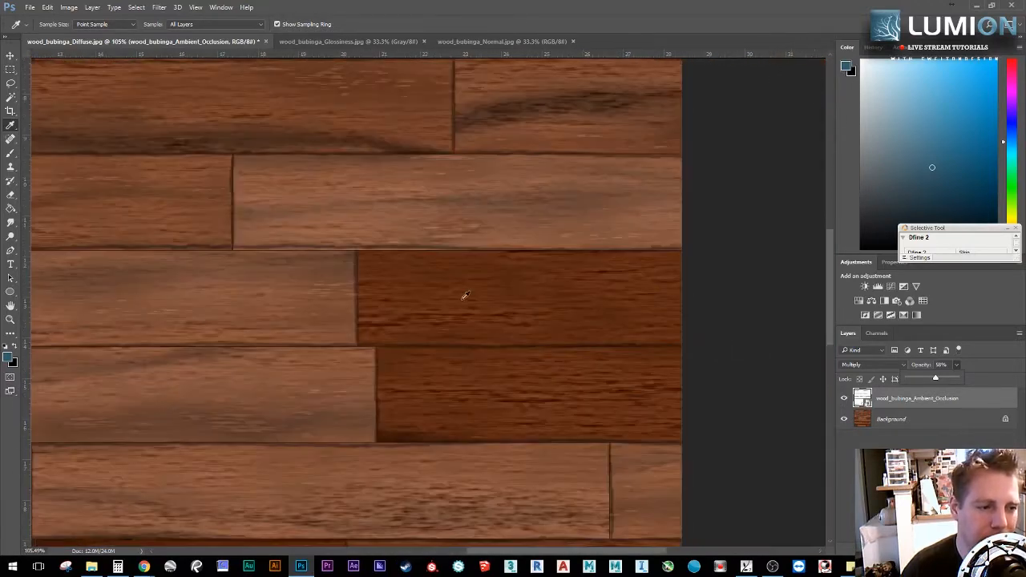
scroll(504, 287, "down", 1, "alt")
scroll(350, 252, "up", 3, "alt")
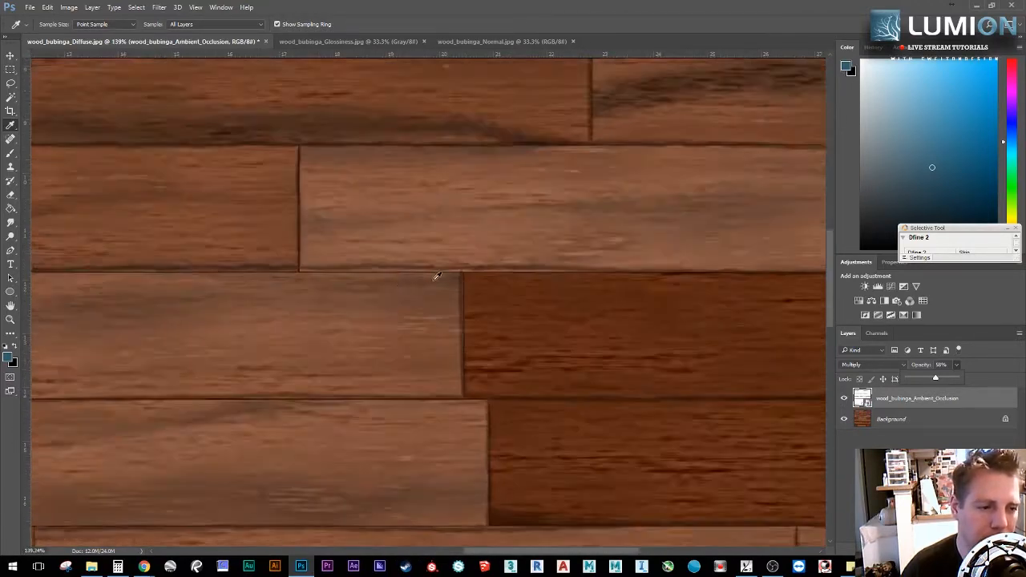
scroll(437, 277, "down", 2, "alt")
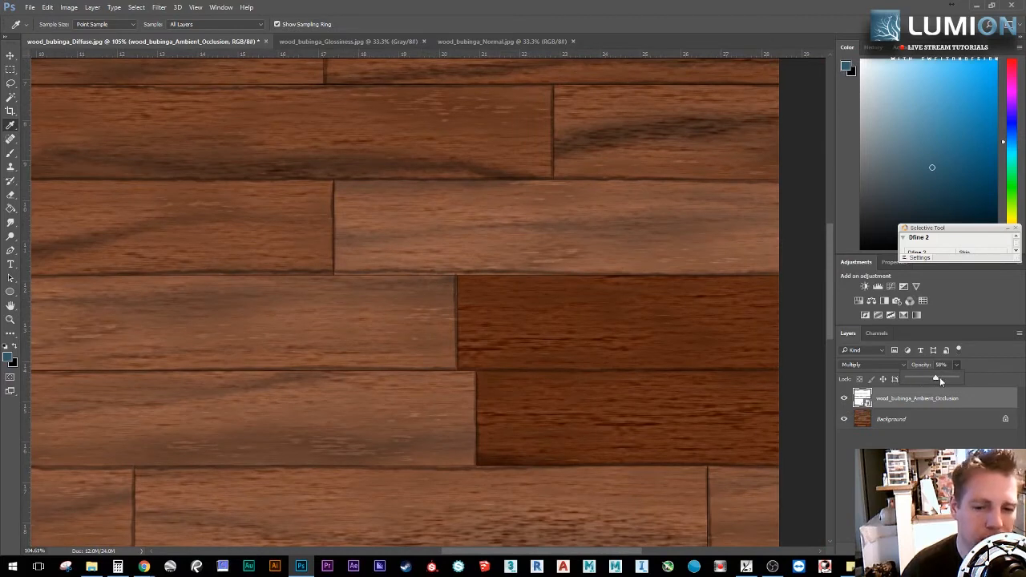
Step: Lower the ambient occlusion layer's opacity to 49%, readjust it slightly against the whole texture, and deselect the layer
left_click_drag(957, 383, 933, 393)
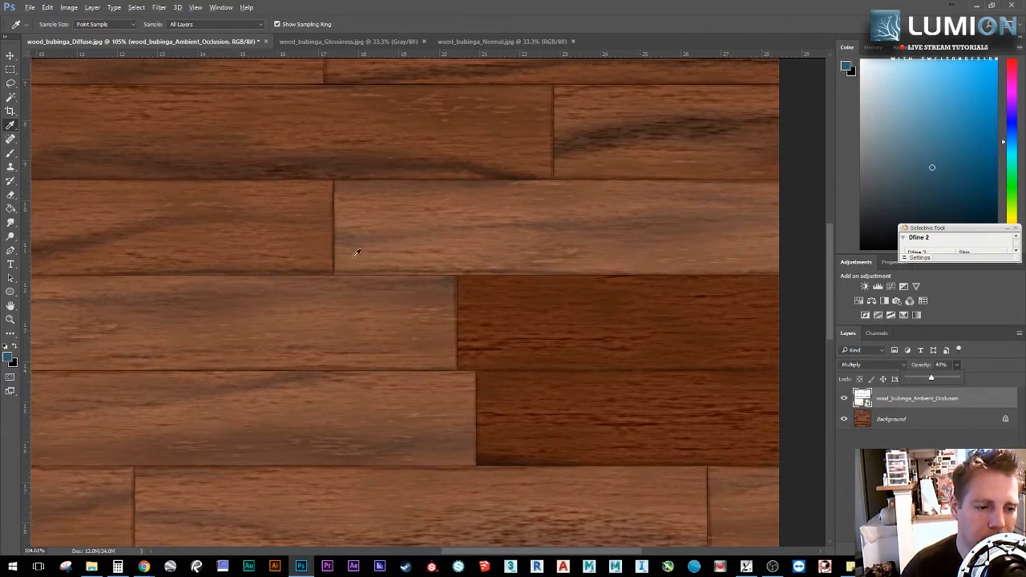
scroll(357, 251, "down", 11, "alt")
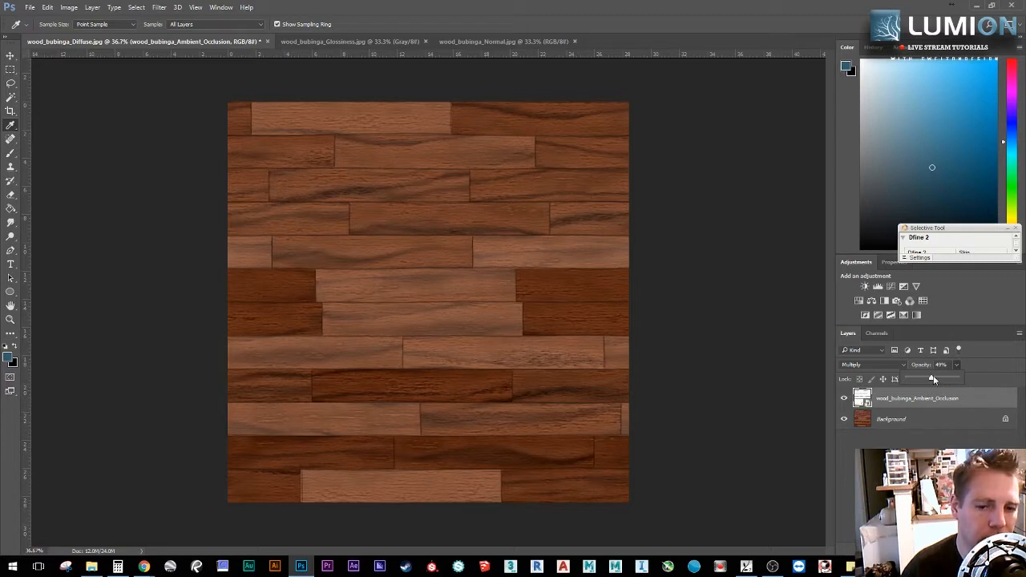
left_click_drag(933, 379, 937, 385)
left_click(918, 445)
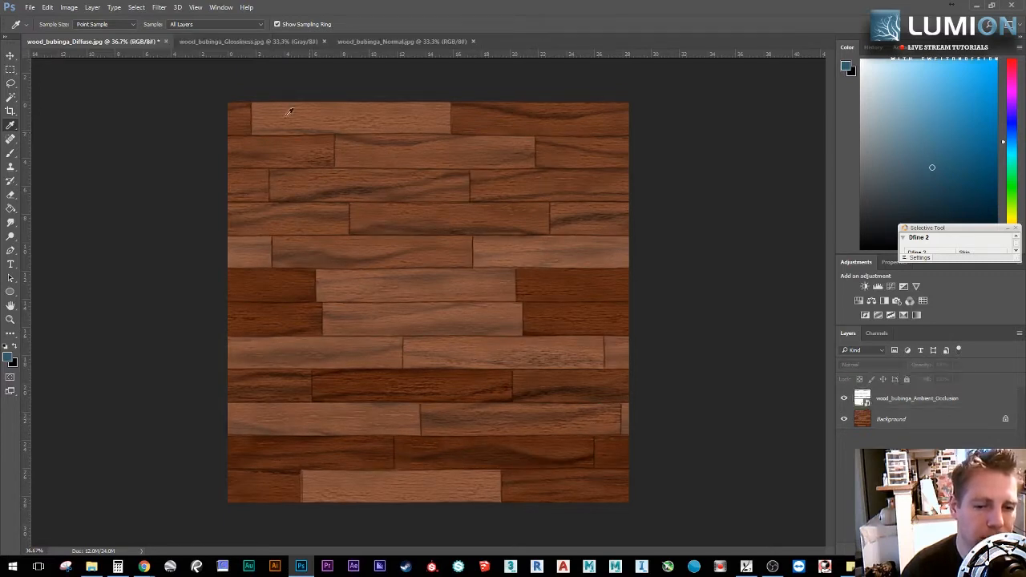
Step: Save the blended diffuse texture as a JPEG copy in the Substance Live Stream 2 folder with Maximum quality 10 and Baseline ("Standard") format
left_click(29, 7)
left_click(80, 128)
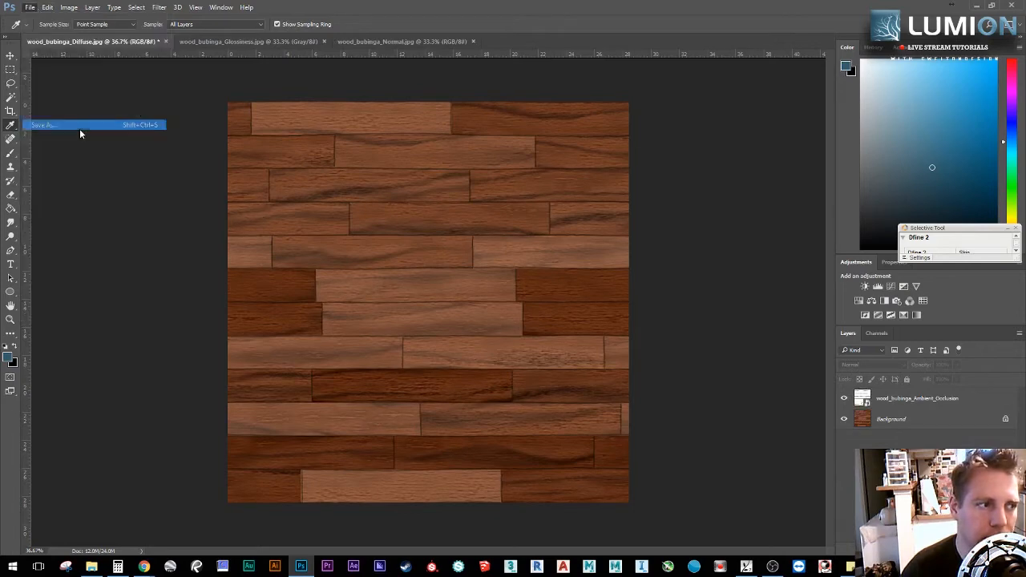
left_click(172, 247)
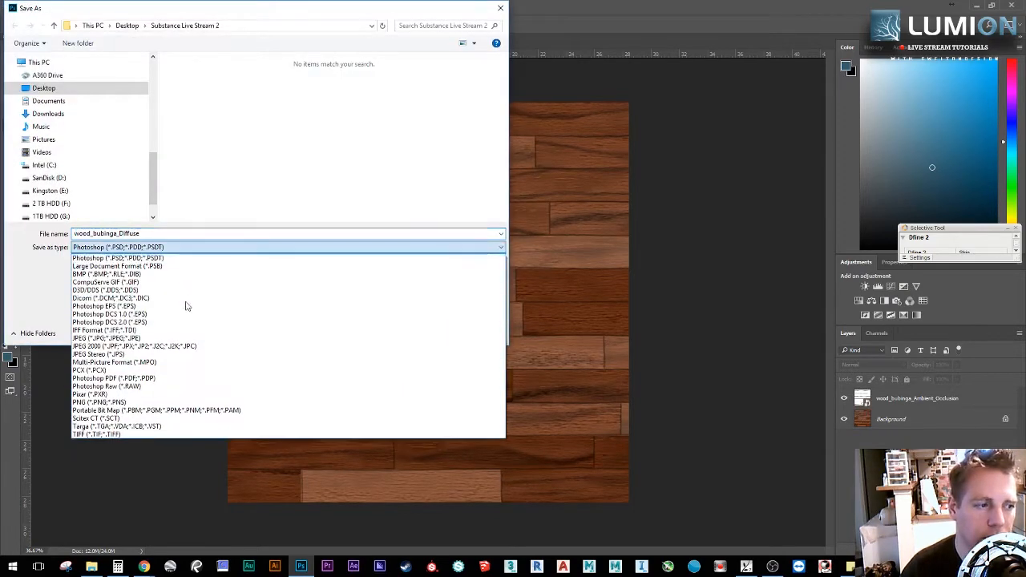
left_click(172, 338)
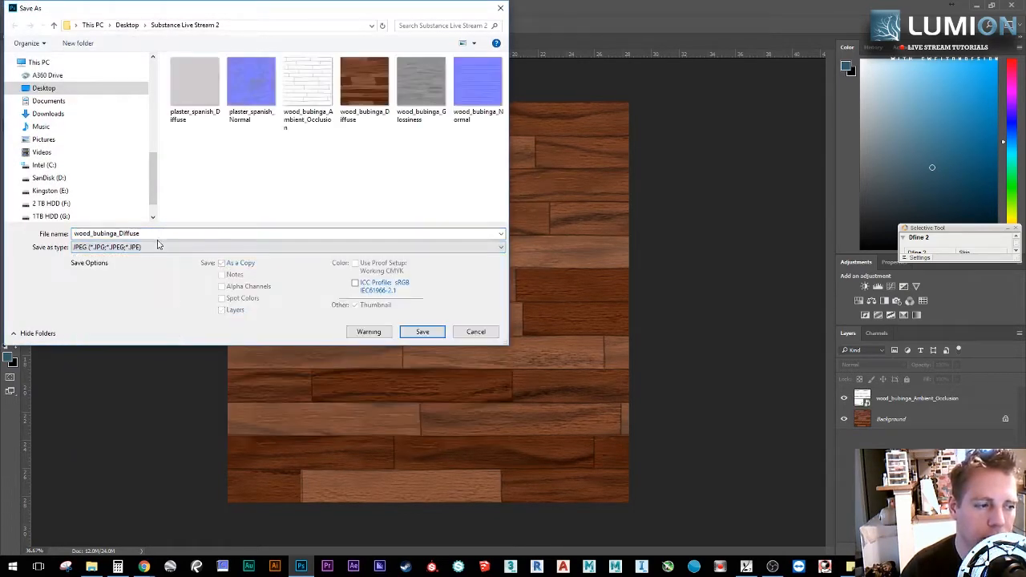
left_click(184, 233)
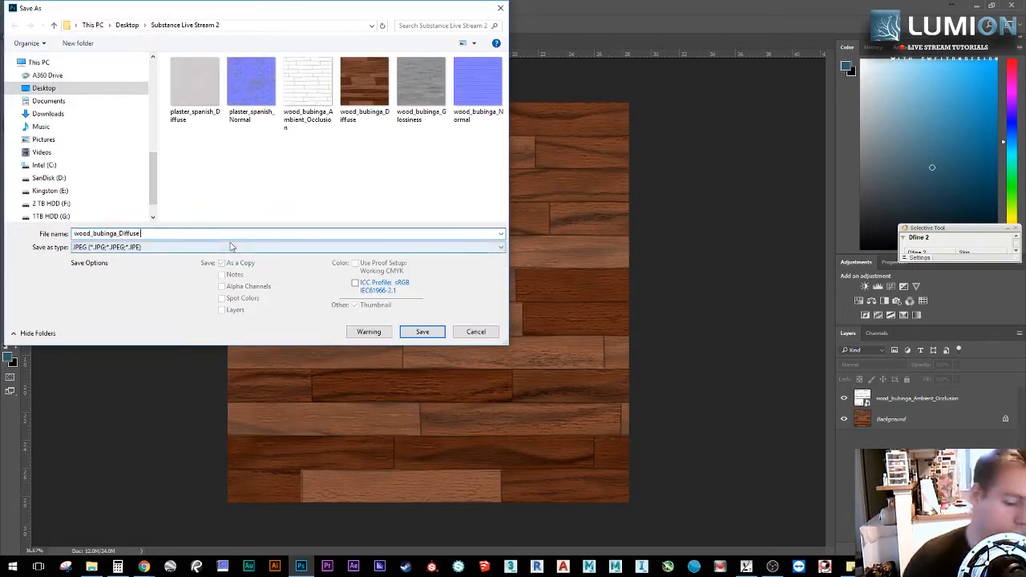
key("Return")
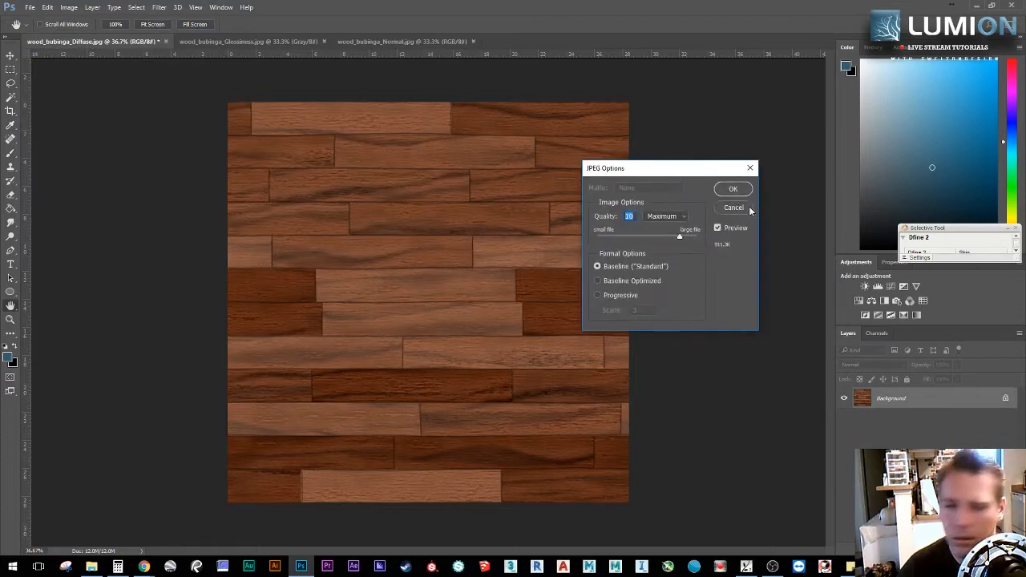
left_click(728, 193)
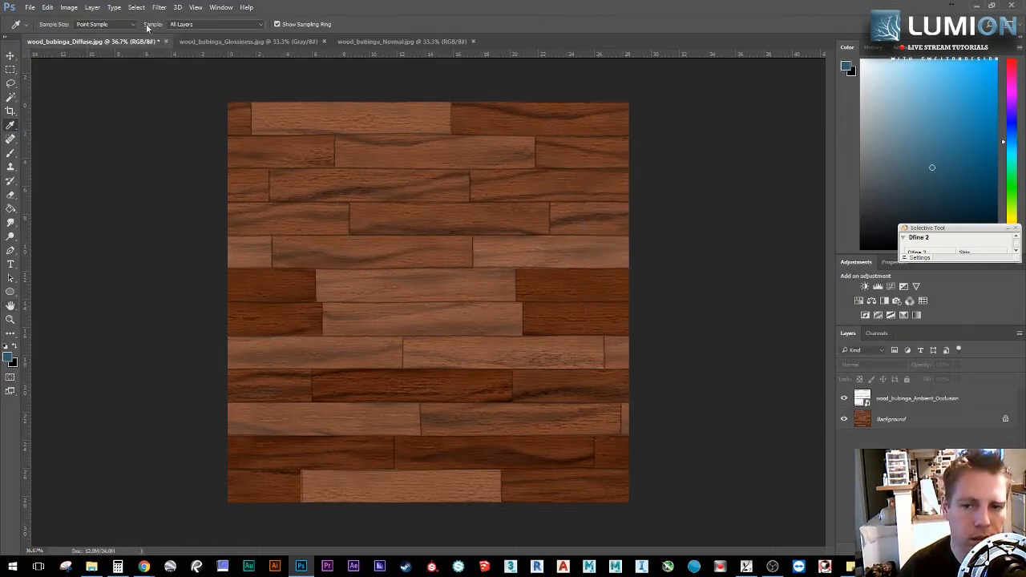
Step: Examine the wood grain and plank variation in the wood_bubinga_Glossiness image, up close and as a whole
left_click(250, 41)
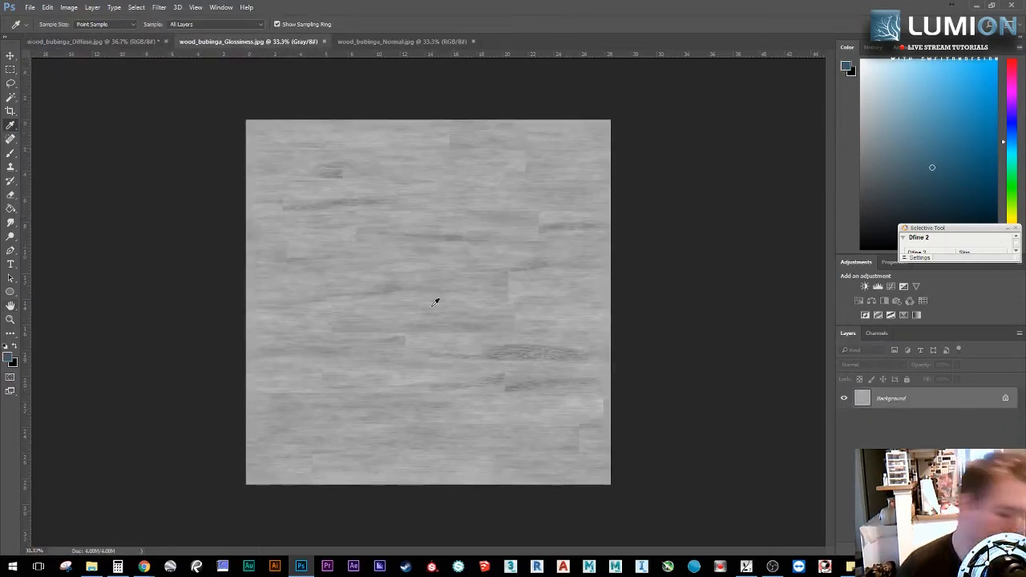
scroll(435, 296, "up", 4)
scroll(434, 282, "down", 2)
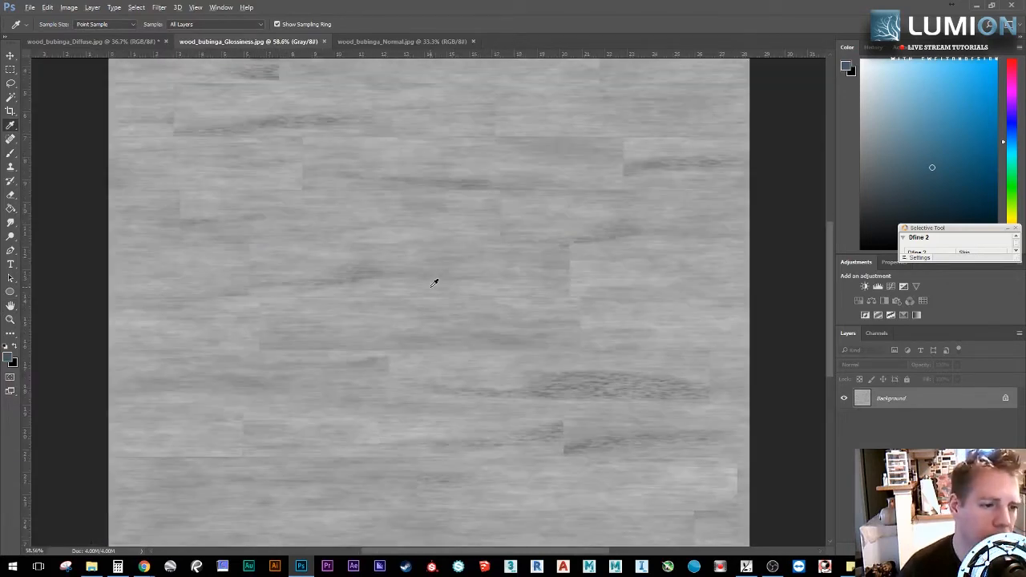
scroll(436, 282, "down", 2)
scroll(585, 366, "up", 3)
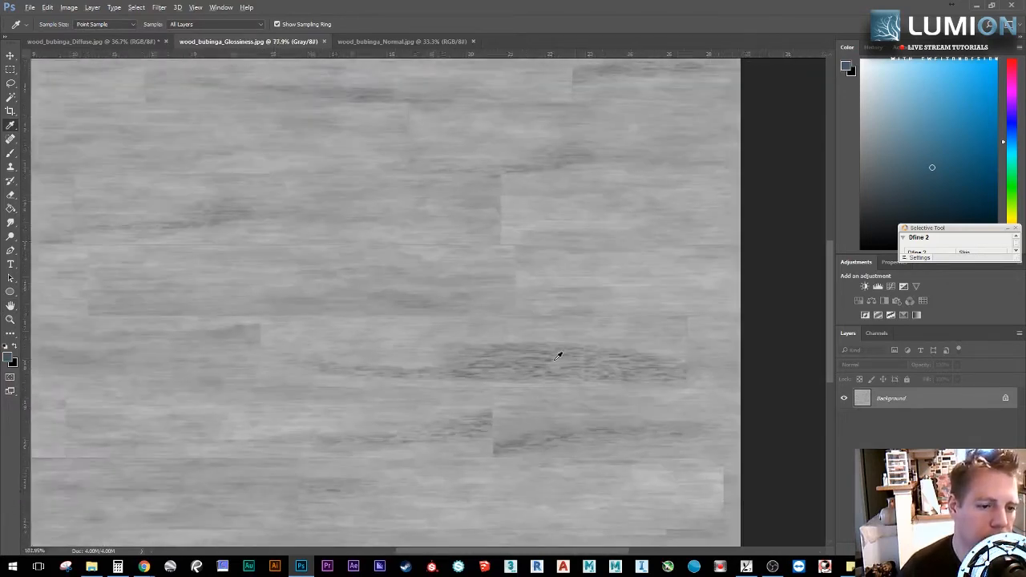
scroll(559, 356, "up", 5)
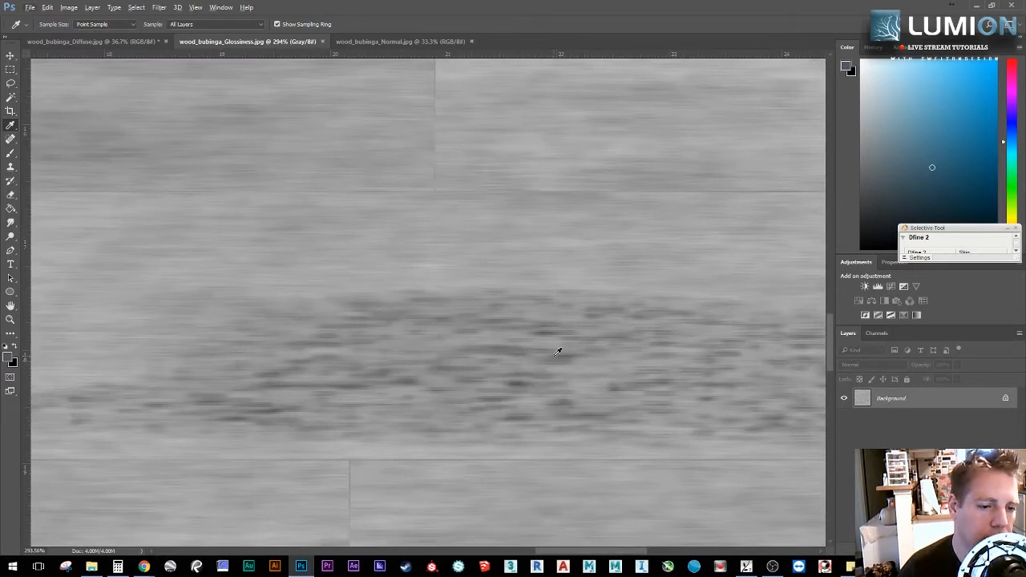
scroll(559, 351, "down", 3)
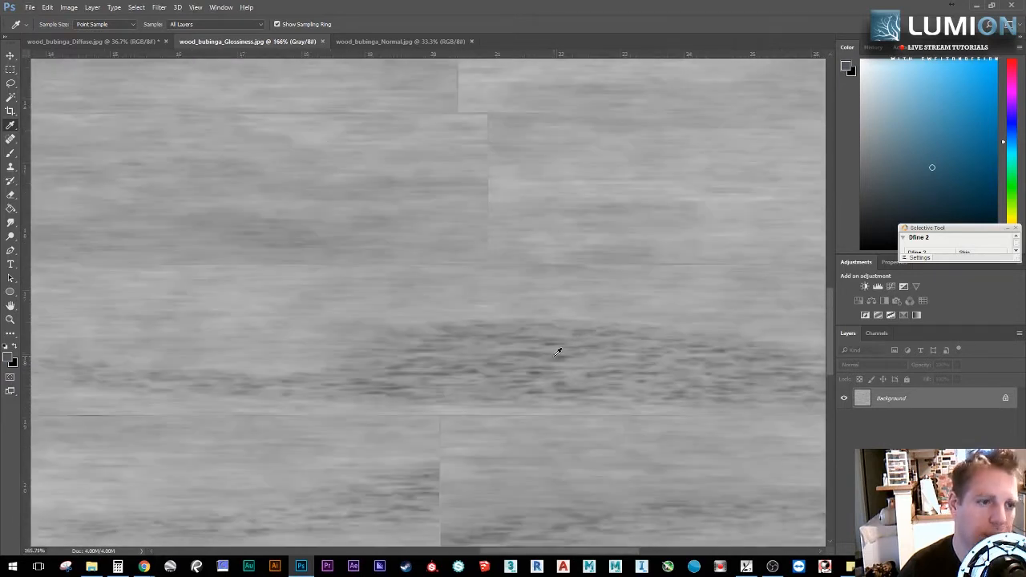
scroll(558, 351, "down", 1)
scroll(444, 268, "down", 5)
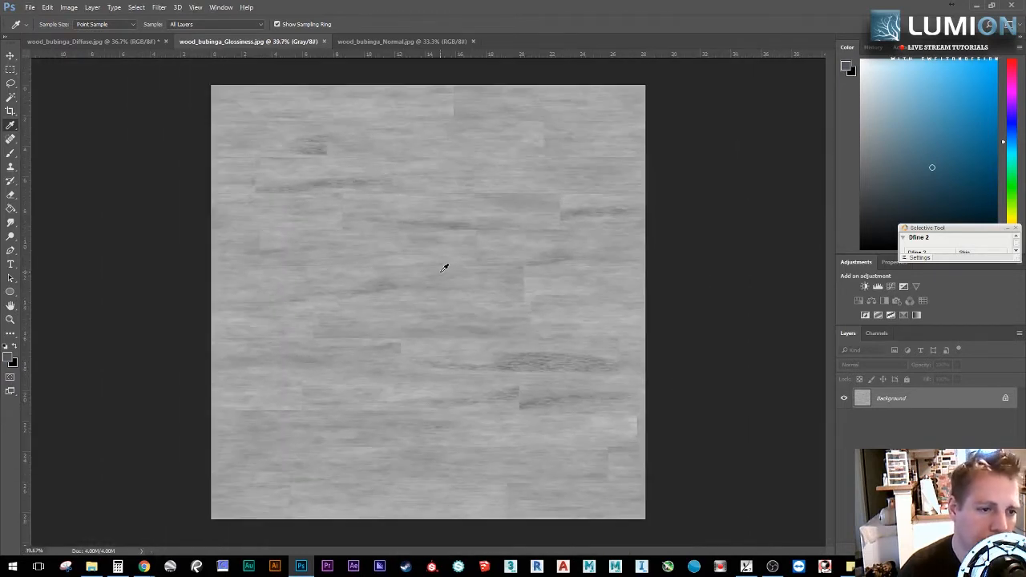
scroll(394, 144, "up", 5)
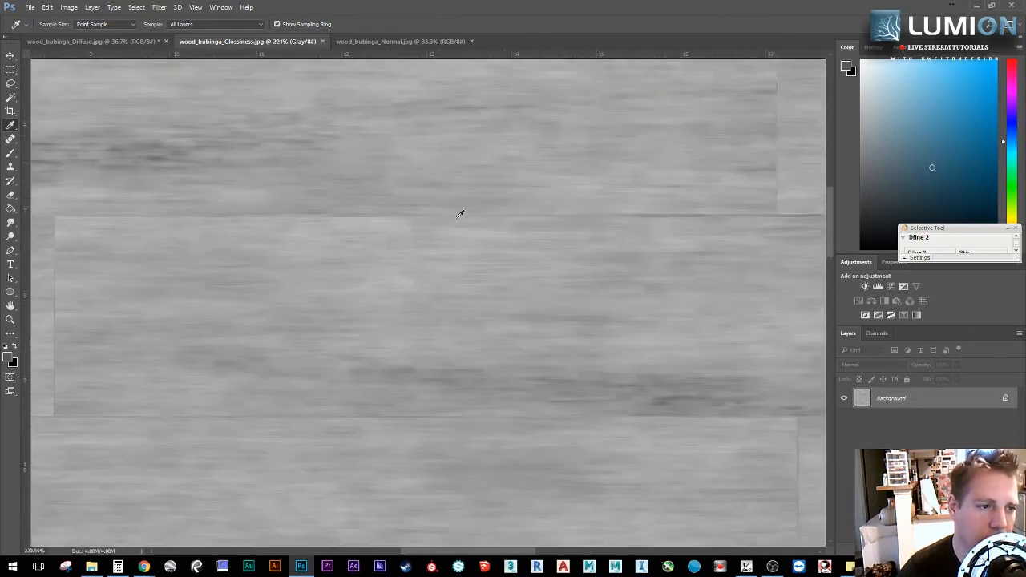
scroll(333, 268, "up", 1)
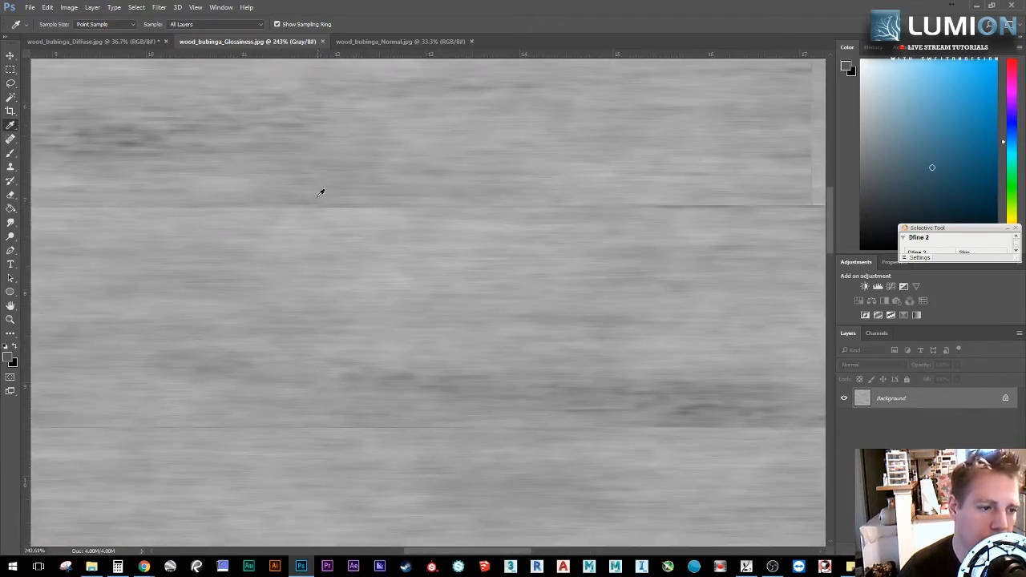
scroll(310, 323, "down", 5)
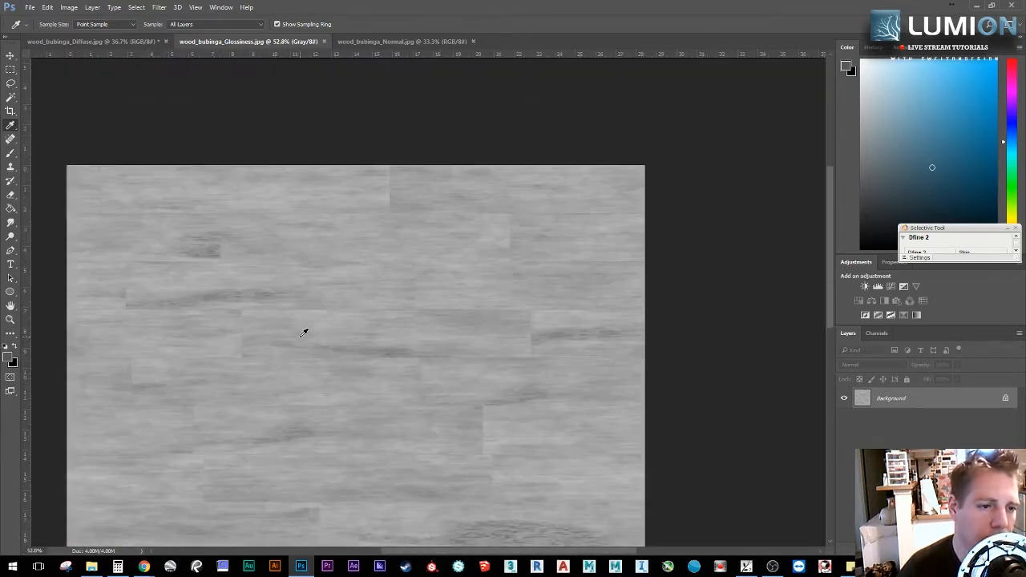
scroll(304, 332, "down", 2)
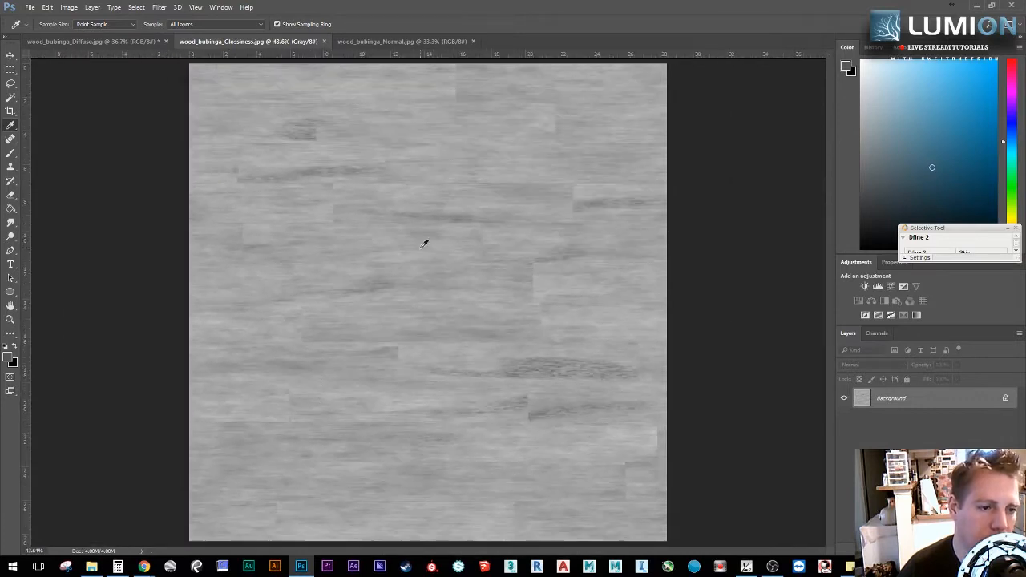
scroll(425, 244, "down", 1)
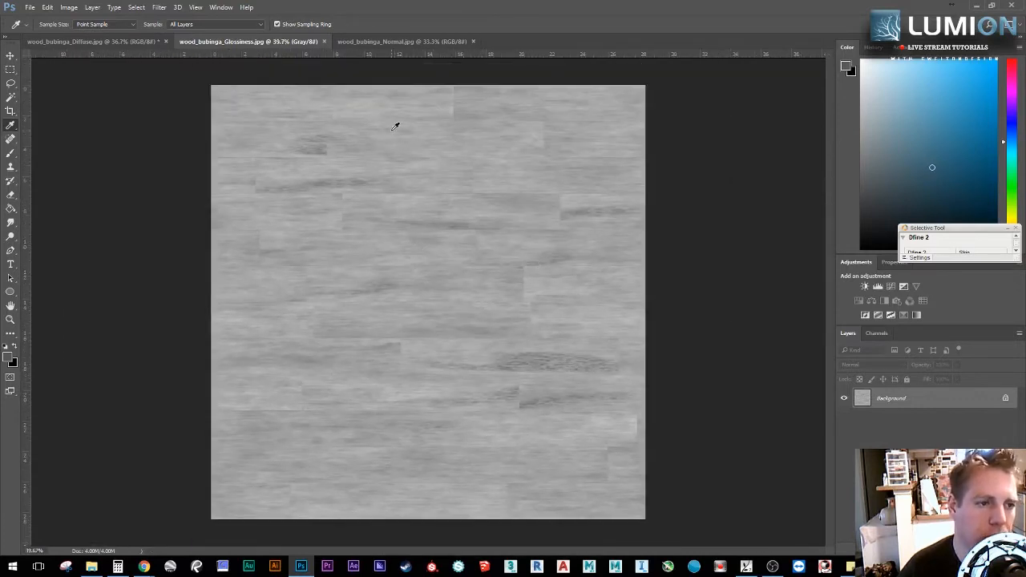
scroll(431, 197, "up", 1)
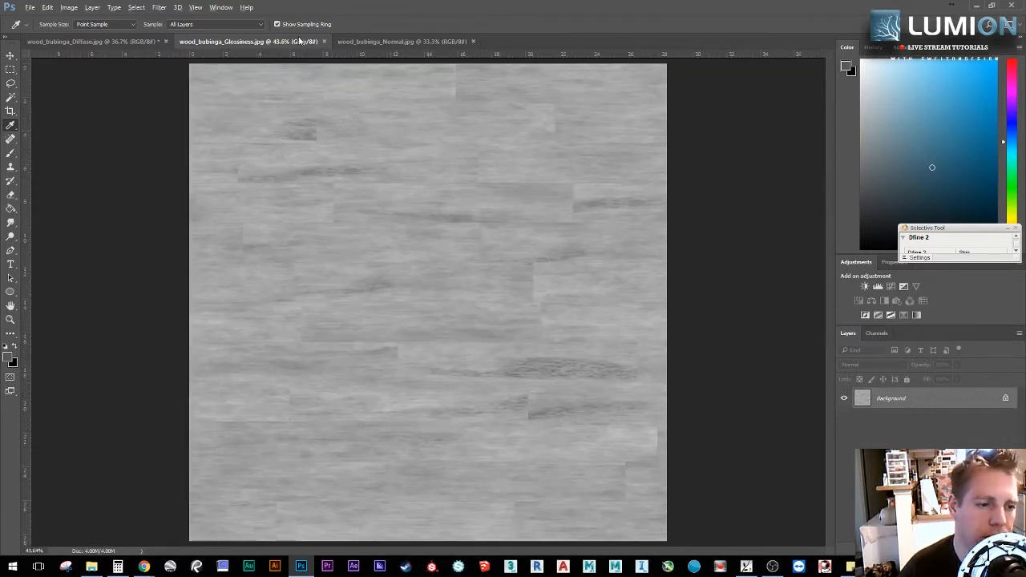
Step: Inspect the plank seams in the wood_bubinga_Normal image and compare the map with the glossiness image
left_click(407, 41)
scroll(438, 239, "up", 6)
scroll(415, 236, "up", 4)
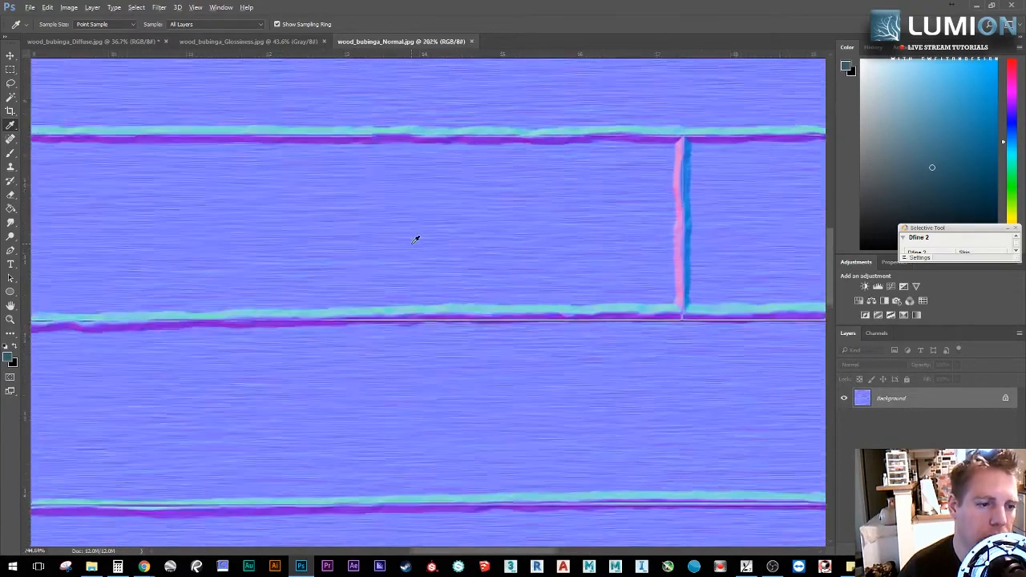
scroll(419, 235, "down", 10)
scroll(449, 267, "up", 3)
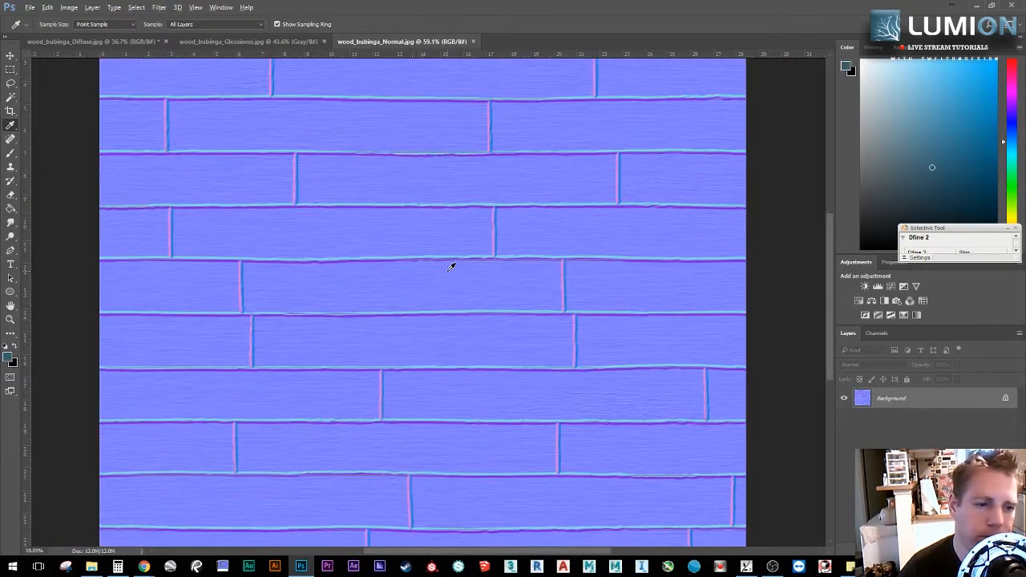
scroll(451, 263, "down", 2)
scroll(470, 184, "up", 1)
scroll(469, 186, "down", 1)
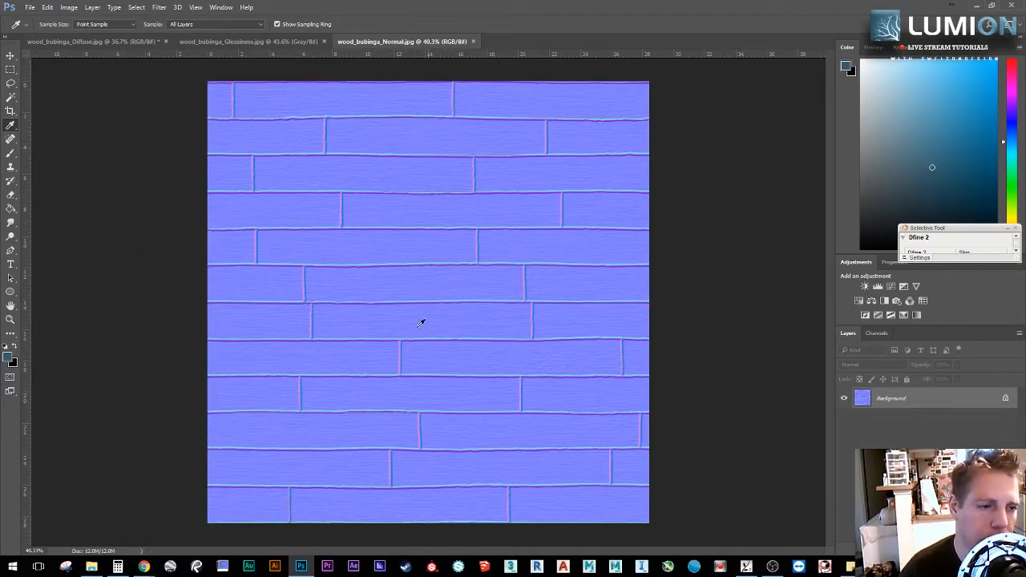
left_click(249, 41)
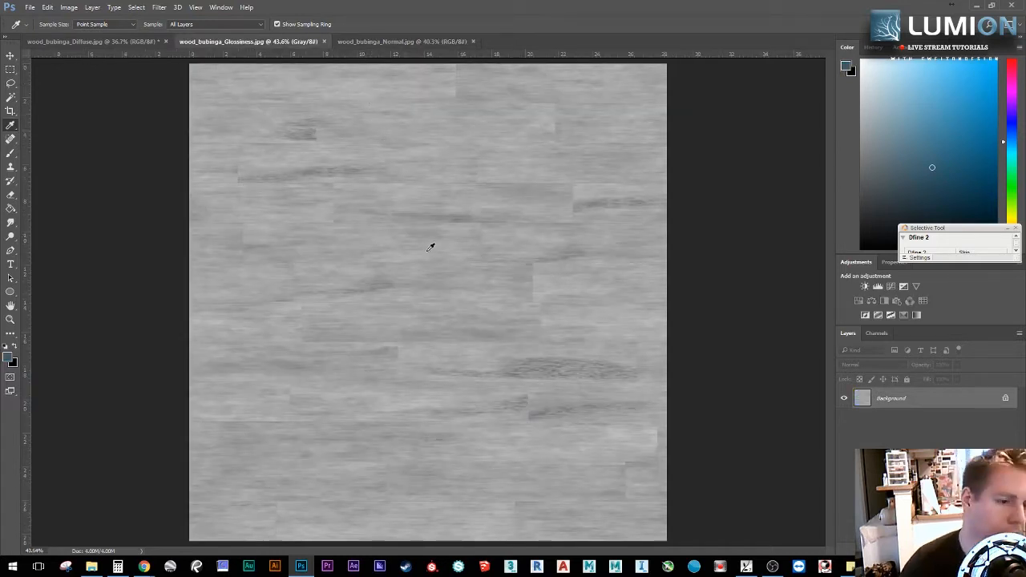
Step: Add a new alpha channel to the wood_bubinga_Normal image and bring up the wood_bubinga_Glossiness image
left_click(417, 40)
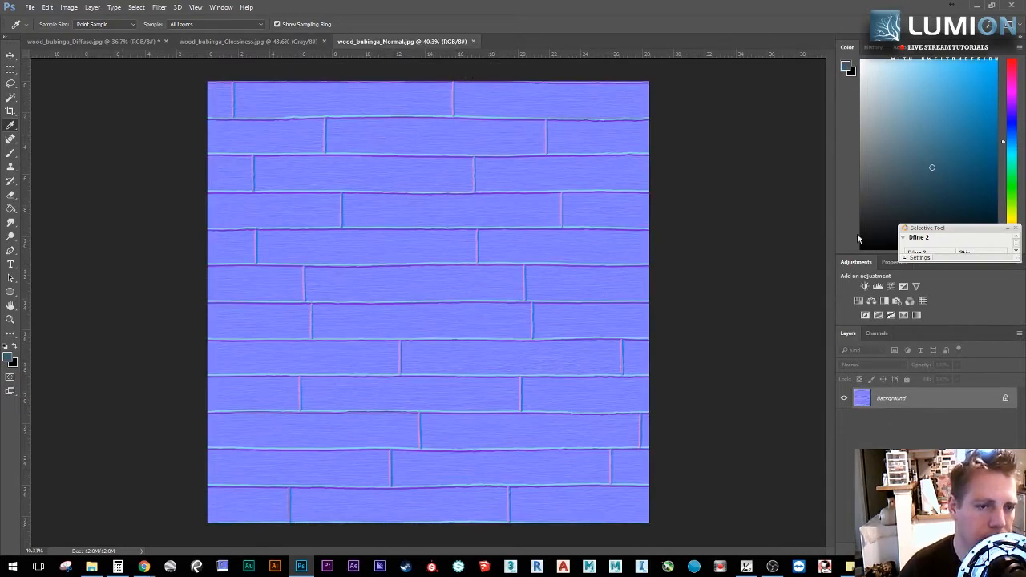
left_click(878, 333)
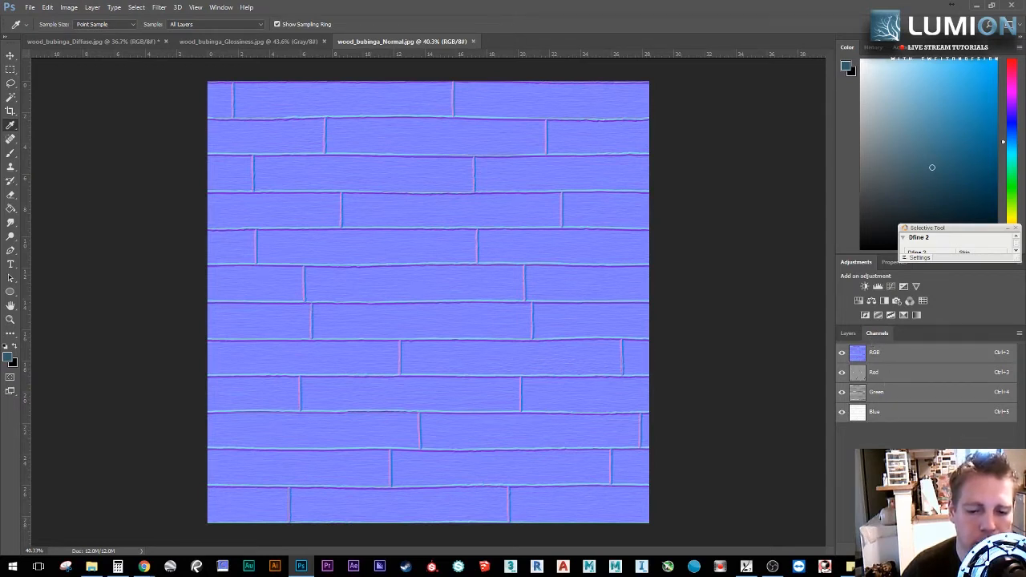
left_click(996, 551)
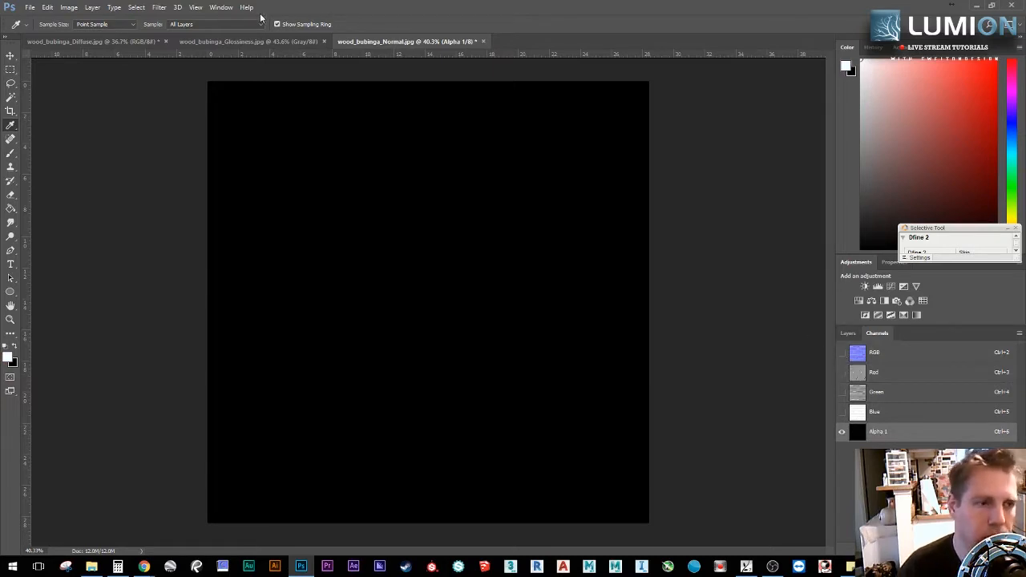
left_click(263, 41)
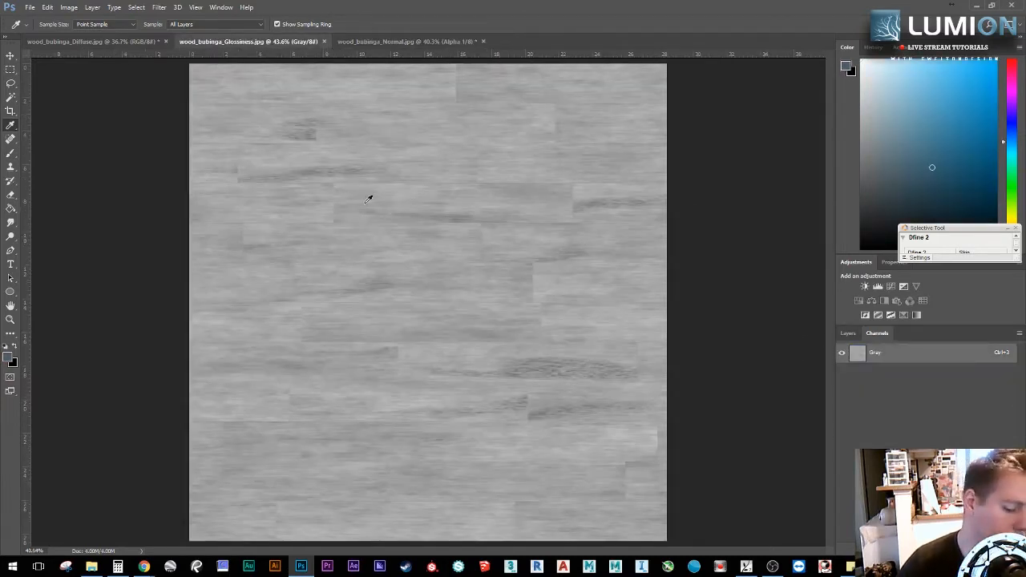
Step: Copy the whole wood_bubinga_Glossiness image into the Alpha 1 channel of the wood_bubinga_Normal image
key("ctrl+a")
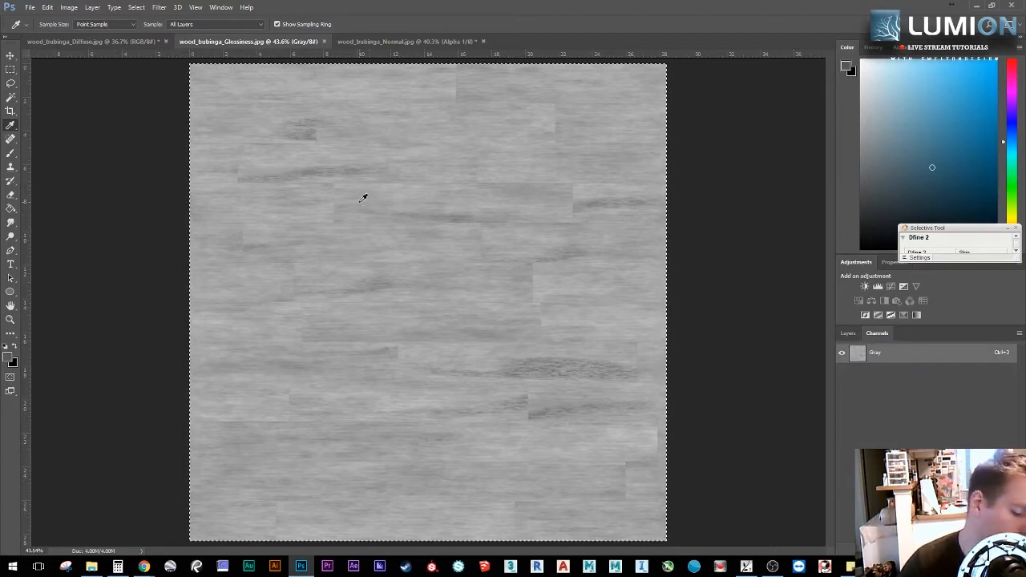
left_click(386, 43)
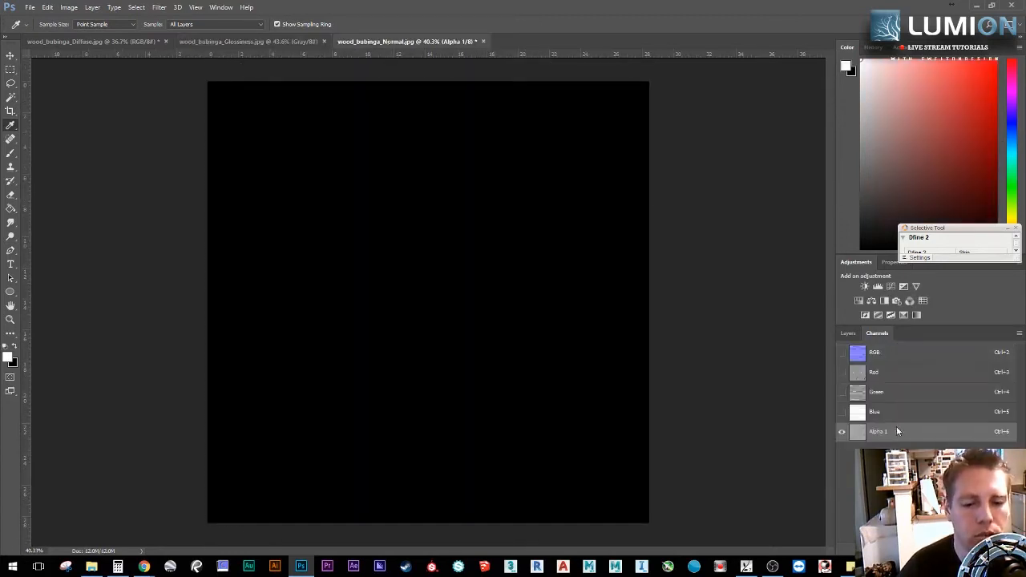
key("ctrl+v")
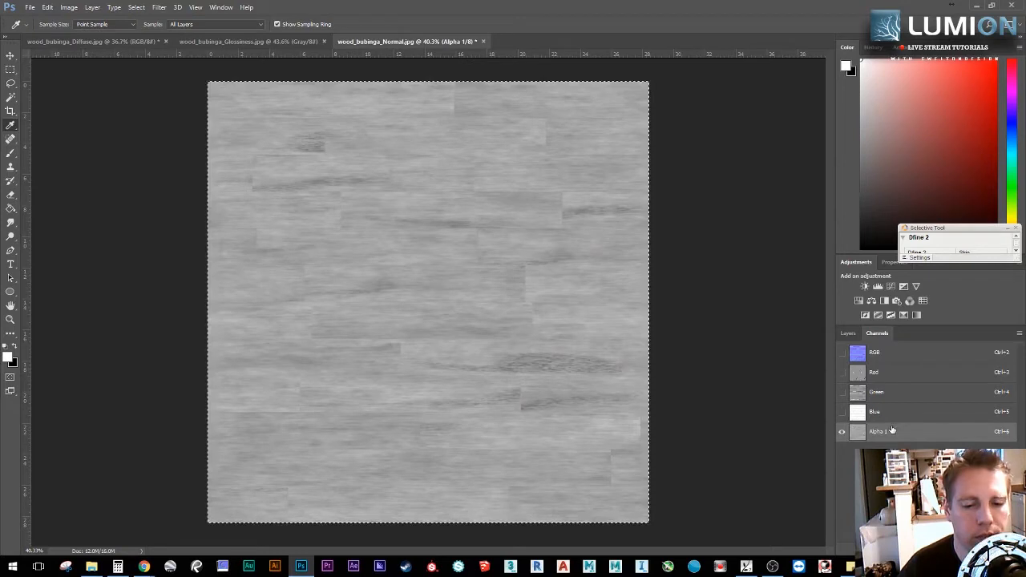
Step: Inspect the wood_bubinga_Normal image with its RGB and Alpha 1 channels shown together, up close and as a whole
left_click(842, 354)
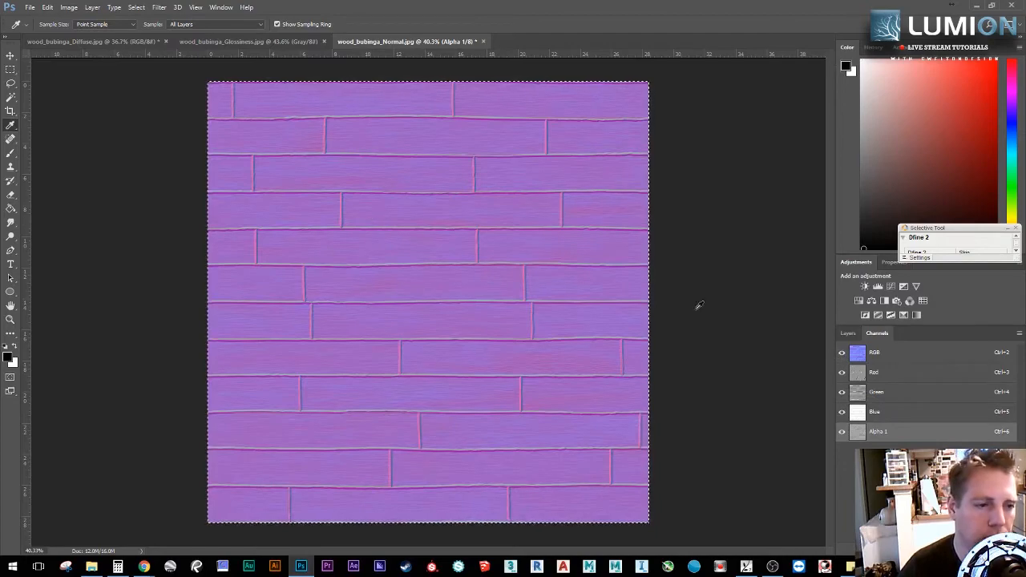
scroll(402, 250, "up", 10, "alt")
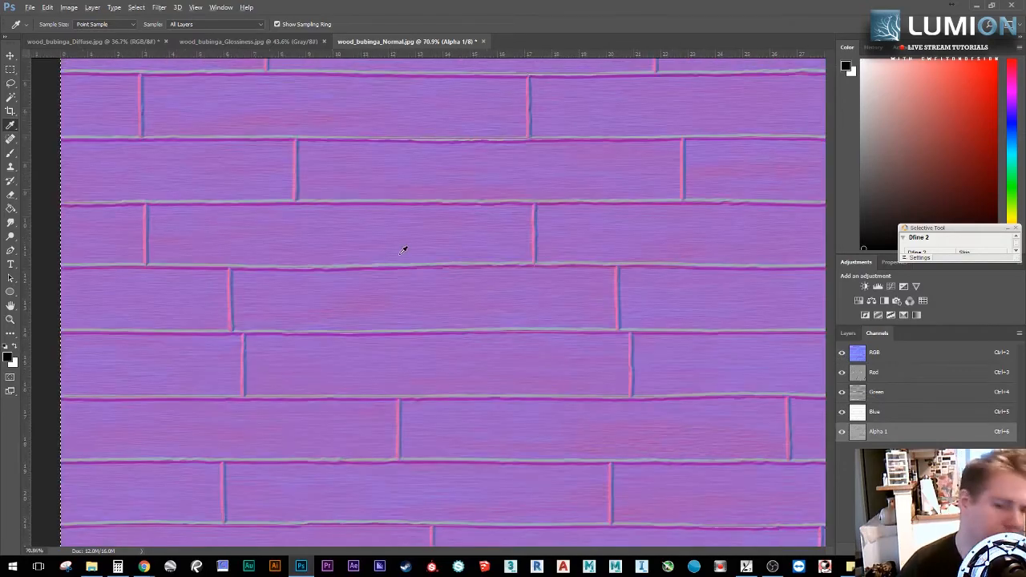
scroll(403, 250, "down", 10, "alt")
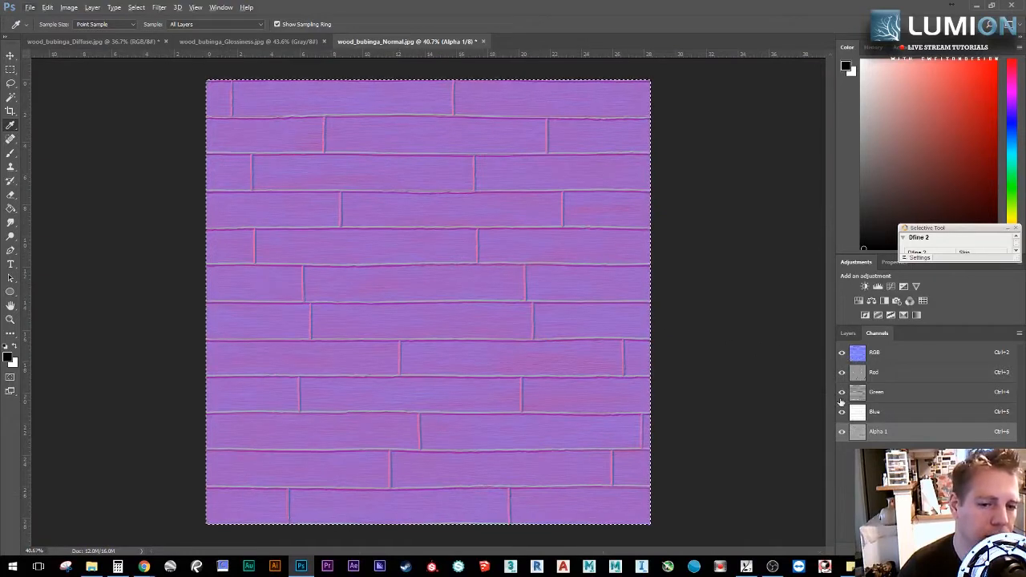
left_click(842, 431)
left_click(842, 431)
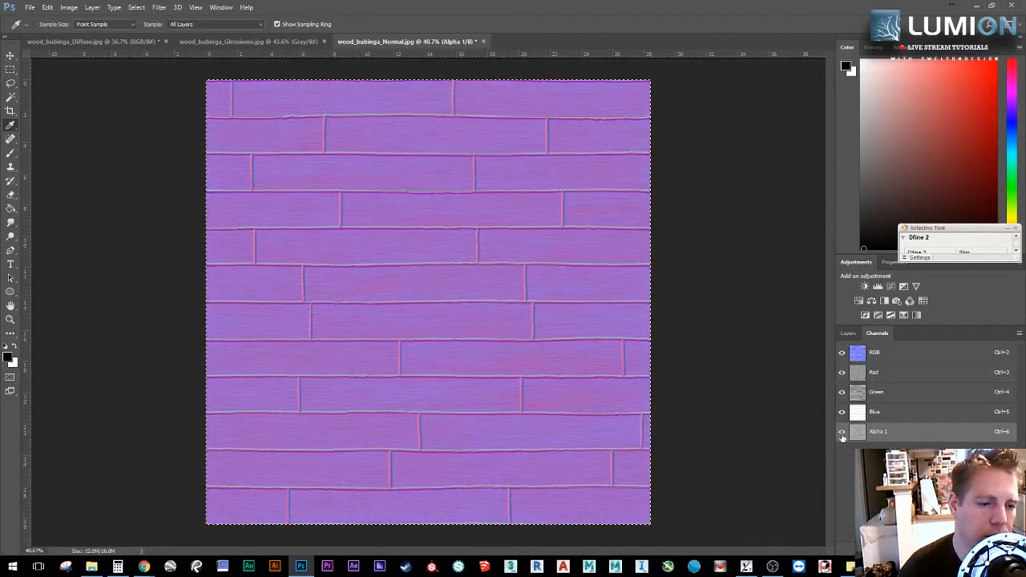
Step: Examine the glossiness grain in the Alpha 1 channel on its own, both up close and at full view
left_click(841, 353)
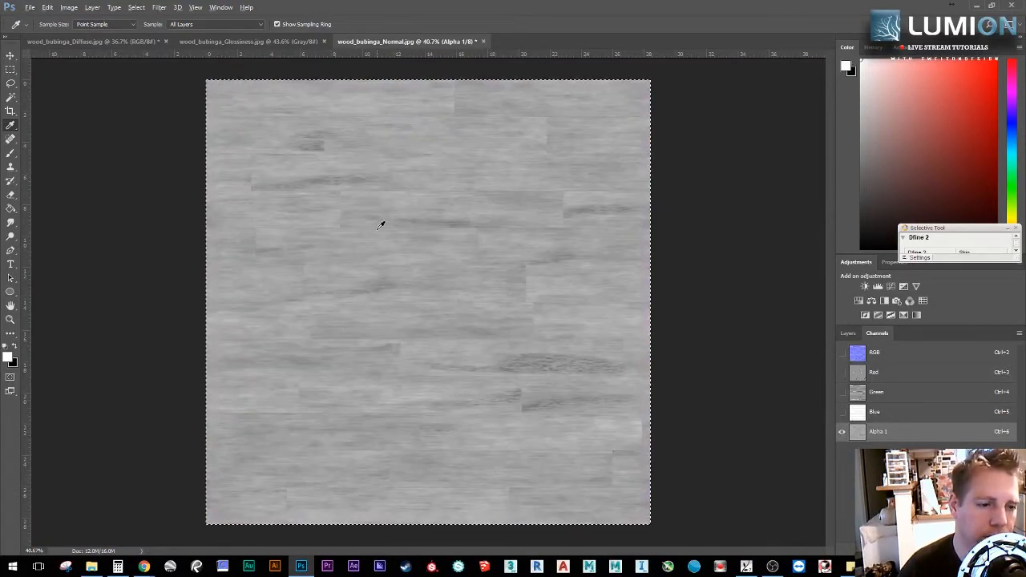
scroll(383, 226, "up", 1, "alt")
scroll(390, 227, "down", 1, "alt")
scroll(514, 341, "up", 1, "alt")
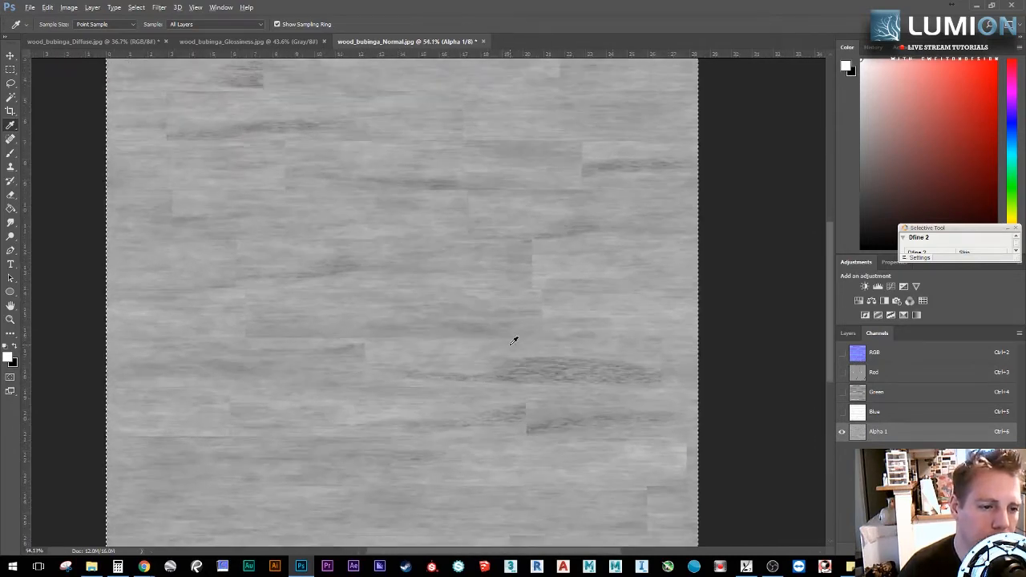
scroll(508, 332, "up", 4, "alt")
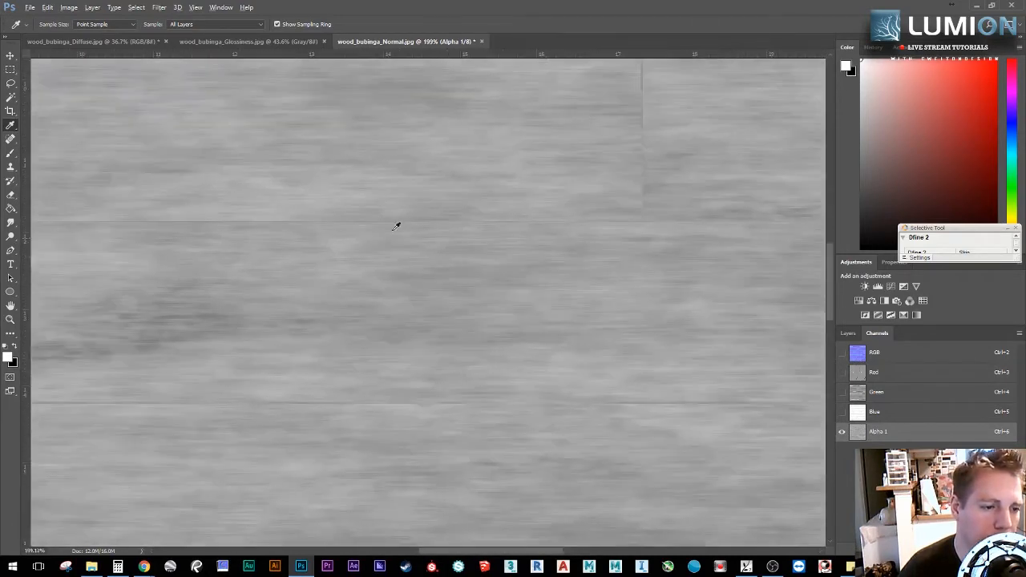
scroll(396, 226, "down", 5, "alt")
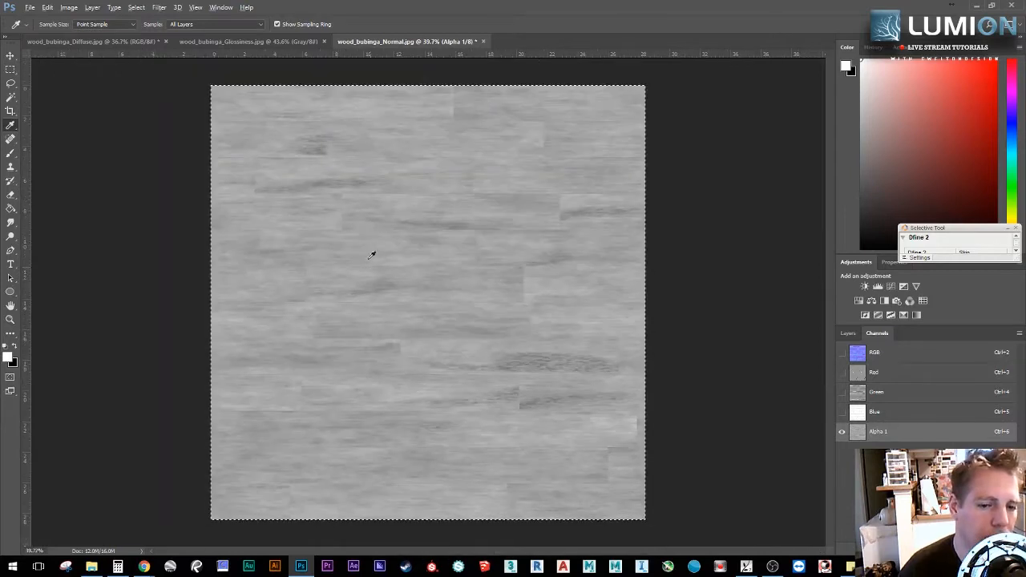
scroll(371, 228, "up", 1, "alt")
scroll(374, 227, "down", 1, "alt")
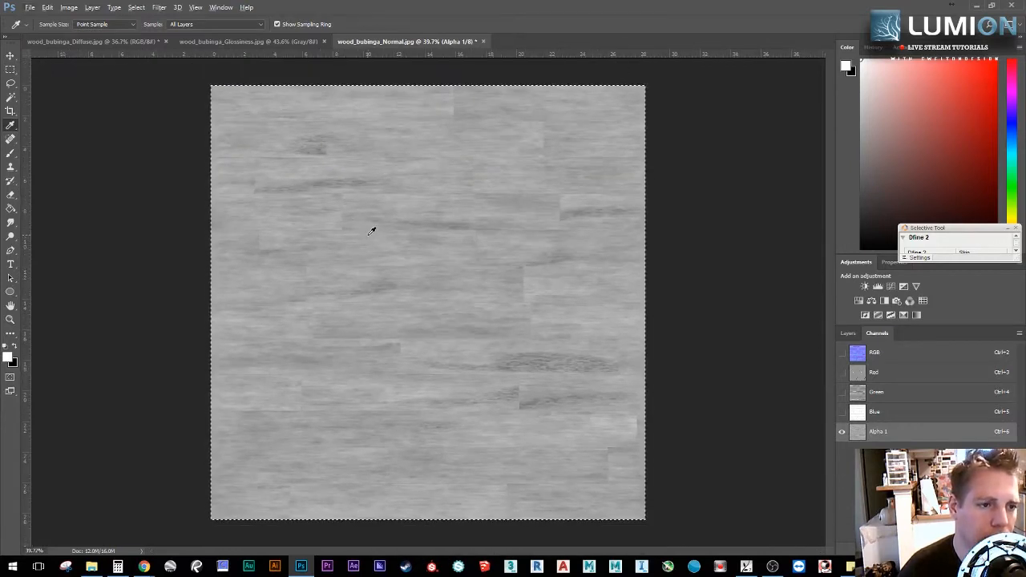
Step: Clear the selection, make the RGB channels visible together with Alpha 1, and return to the layer list
key("ctrl+d")
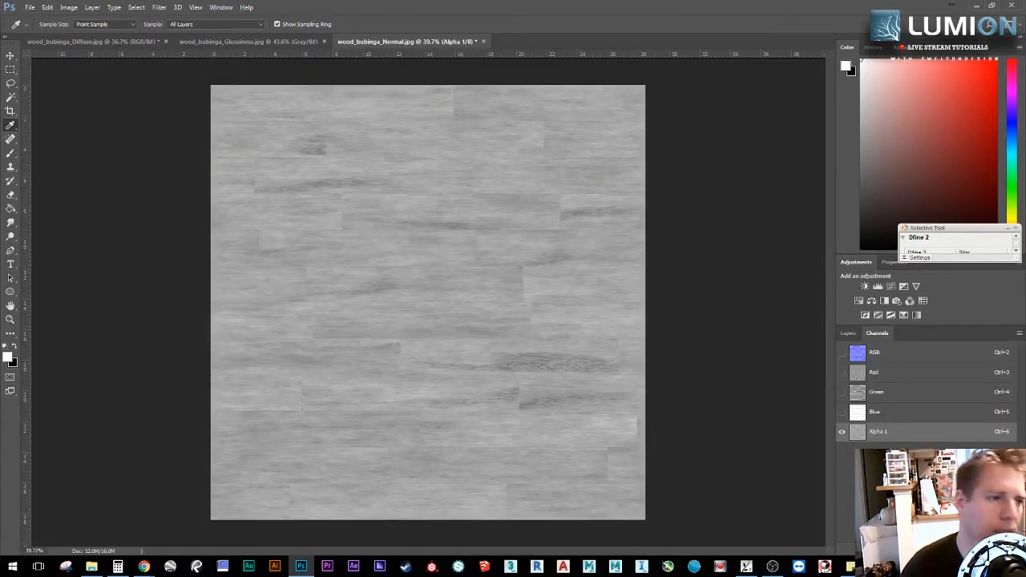
left_click(842, 353)
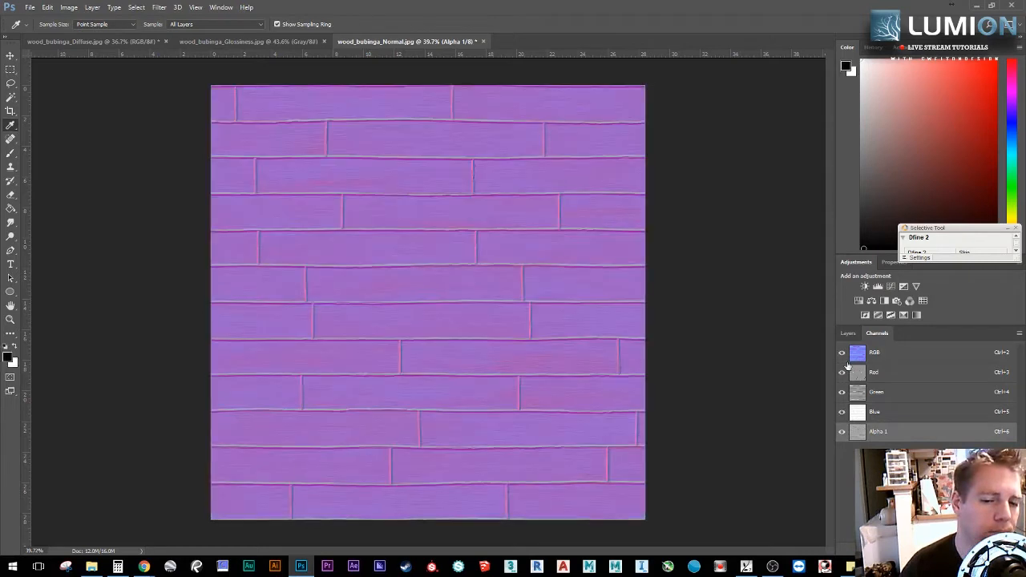
left_click(848, 334)
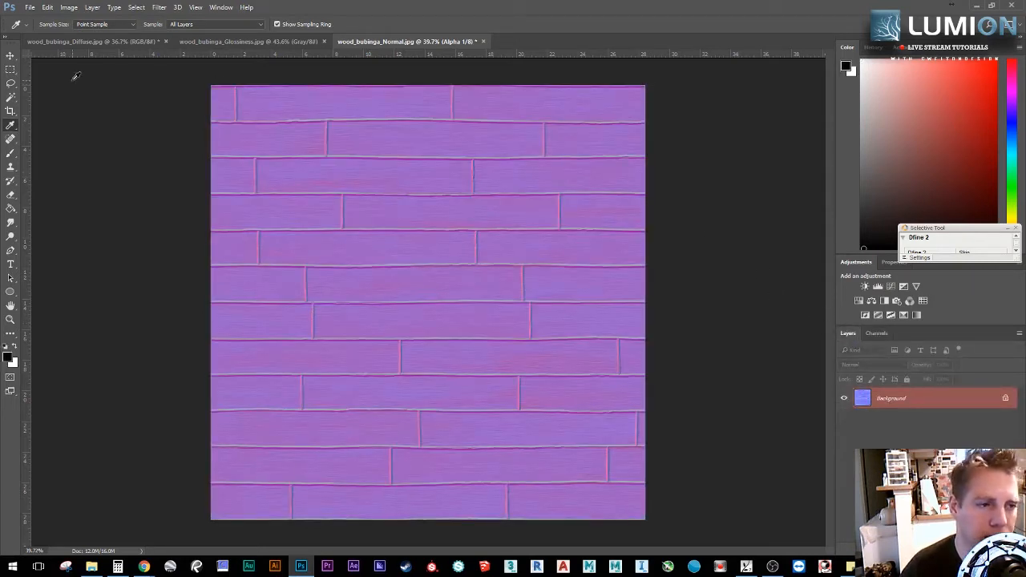
Step: Save the normal map as the Targa file wood_bubinga_Normal_GLOSS in Substance Live Stream 2, with alpha channels included at 32 bits/pixel
left_click(32, 10)
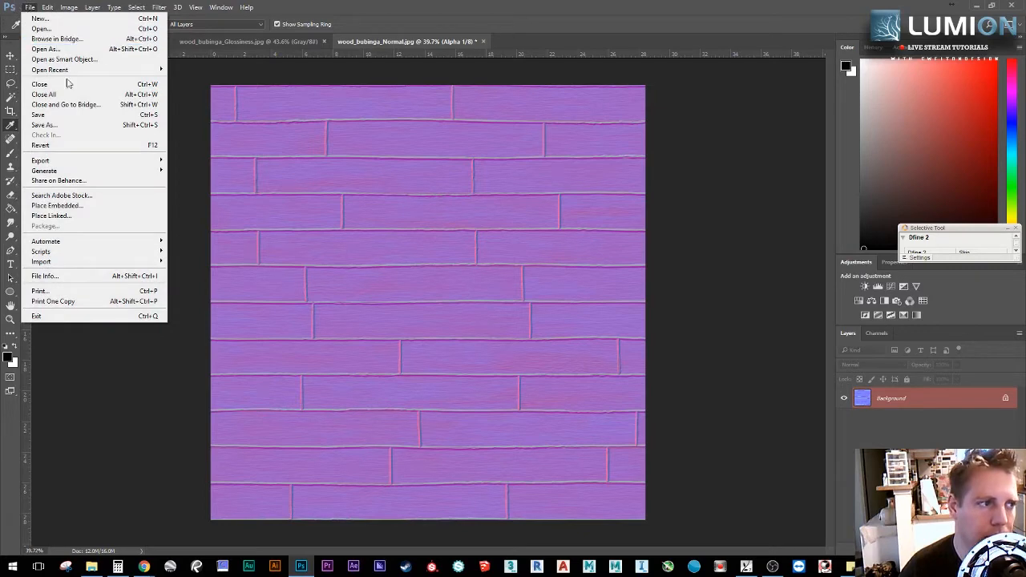
left_click(78, 125)
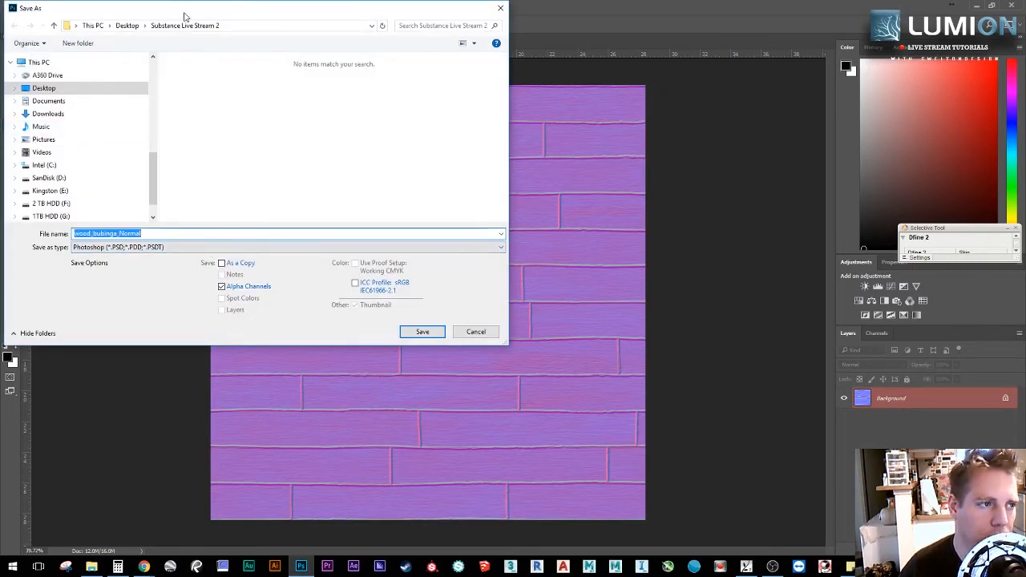
left_click_drag(184, 16, 312, 24)
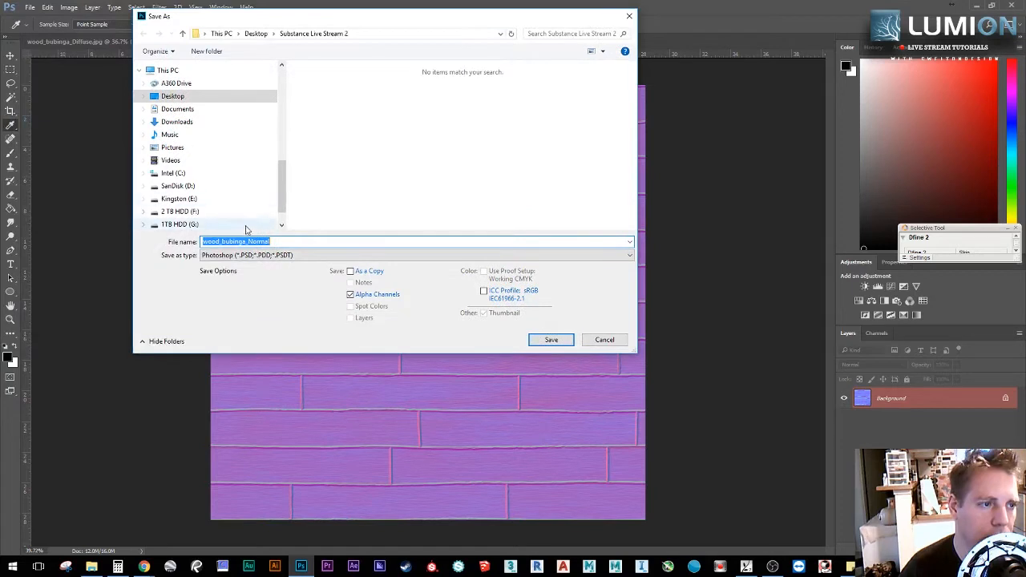
left_click(289, 255)
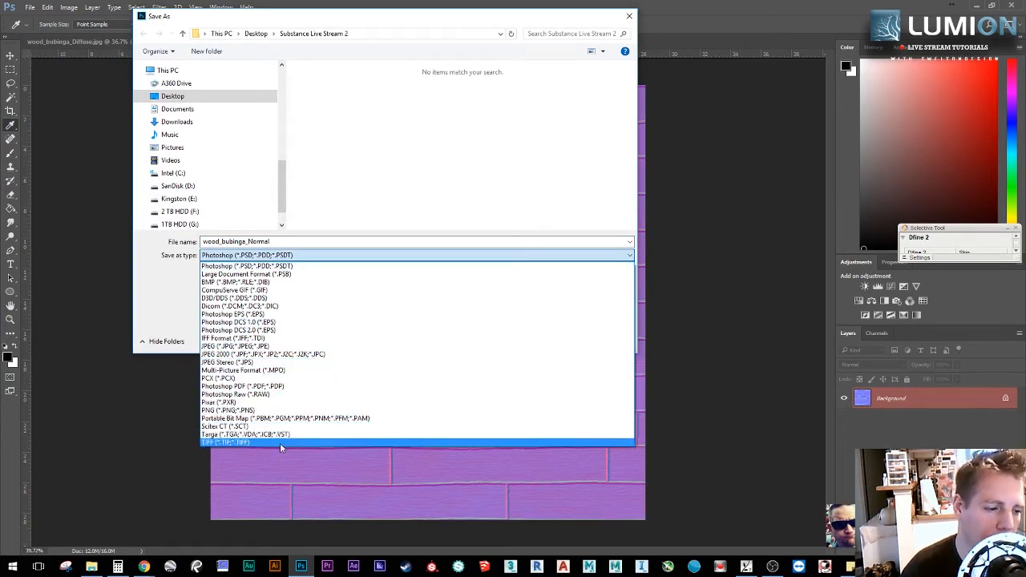
left_click(250, 435)
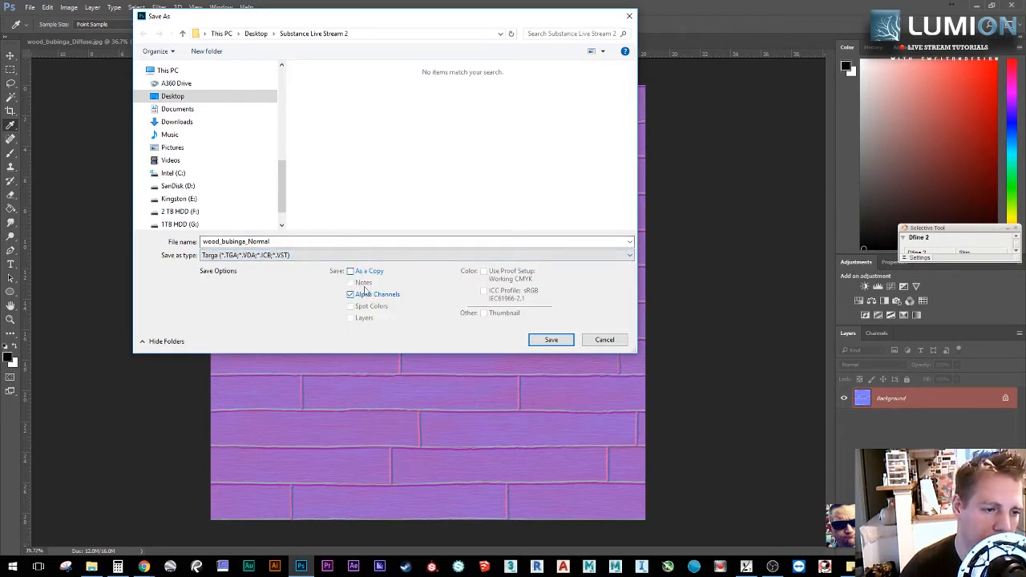
double_click(347, 240)
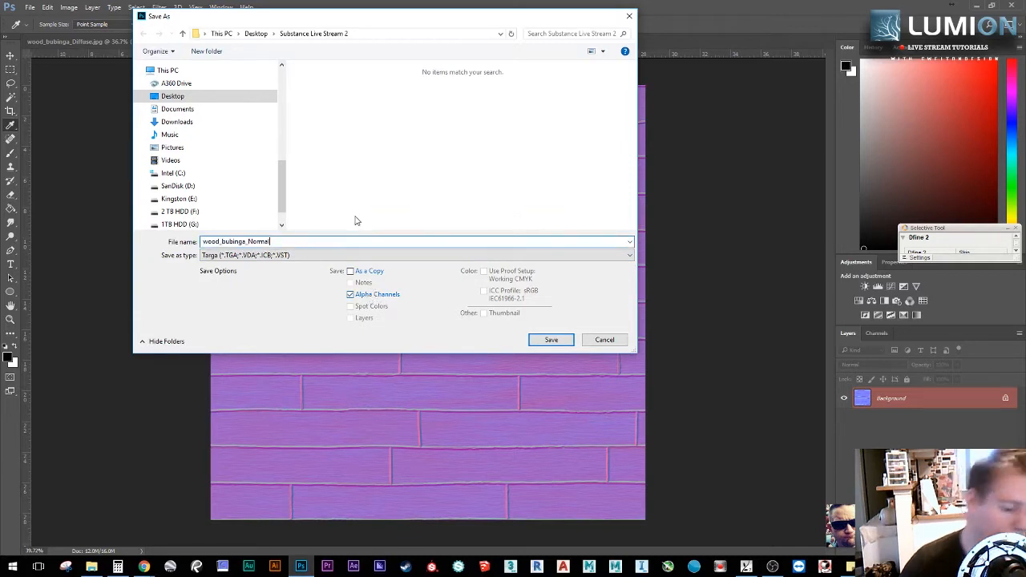
type("_GLOSS")
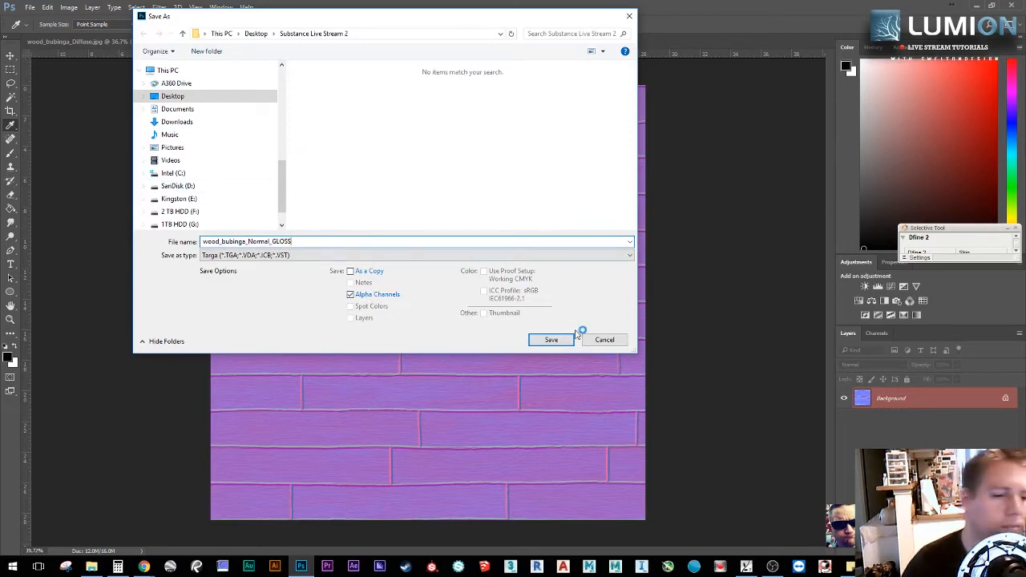
left_click(543, 343)
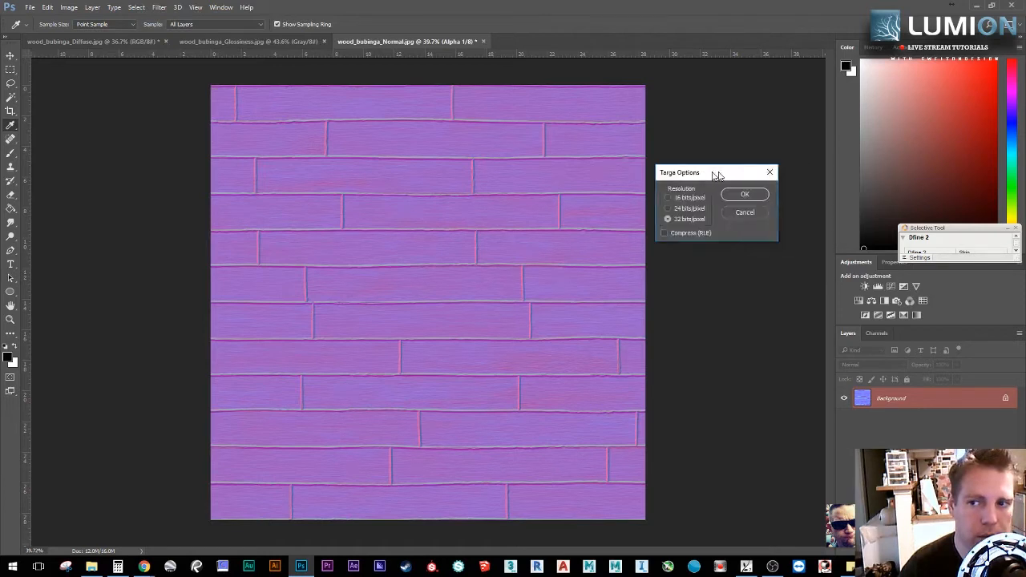
left_click_drag(717, 174, 399, 170)
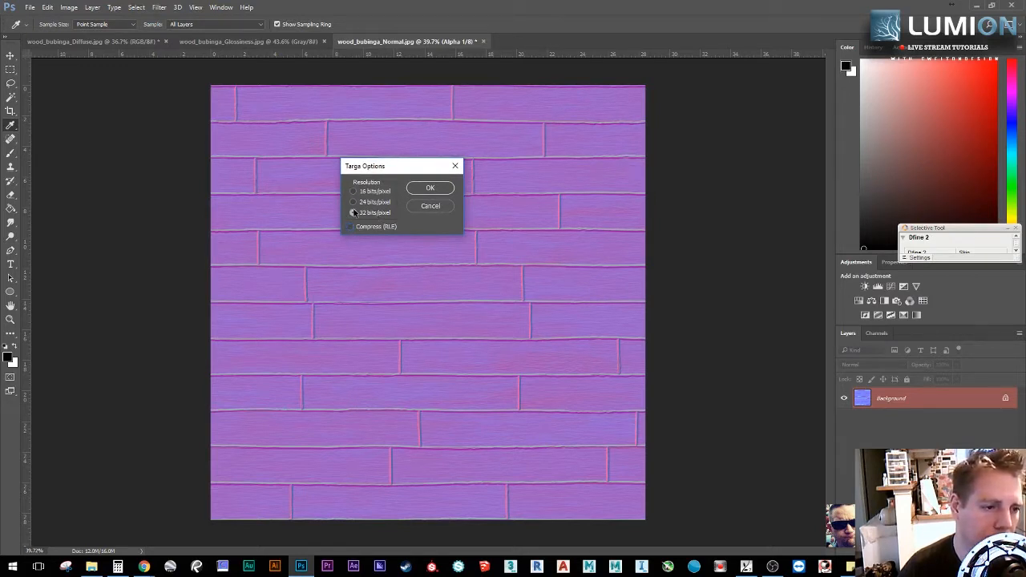
left_click(431, 190)
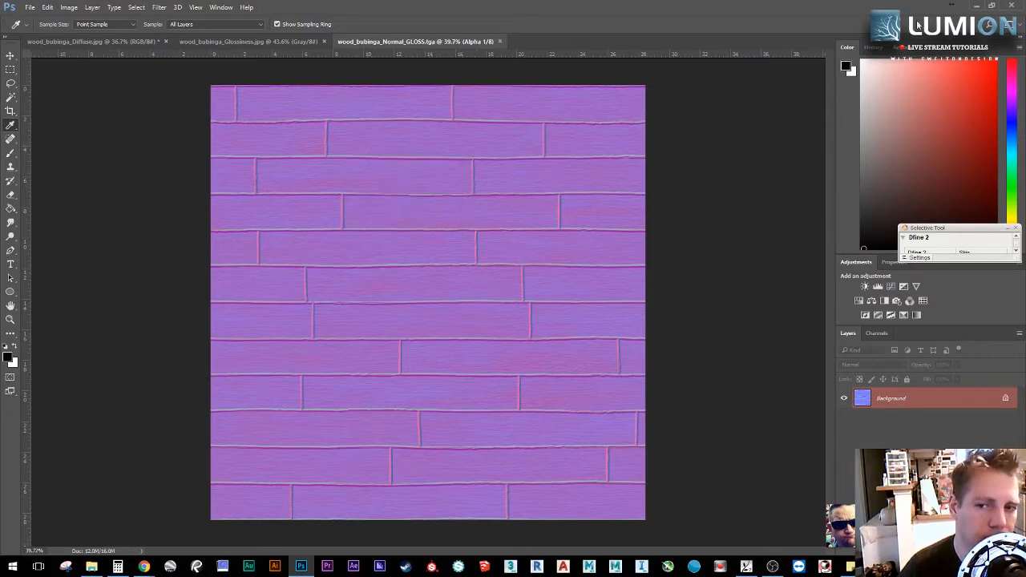
Step: Check the Substance Live Stream 2 folder in File Explorer for the wood_bubinga_Normal_GLOSS Targa file, then return to Photoshop
left_click(96, 567)
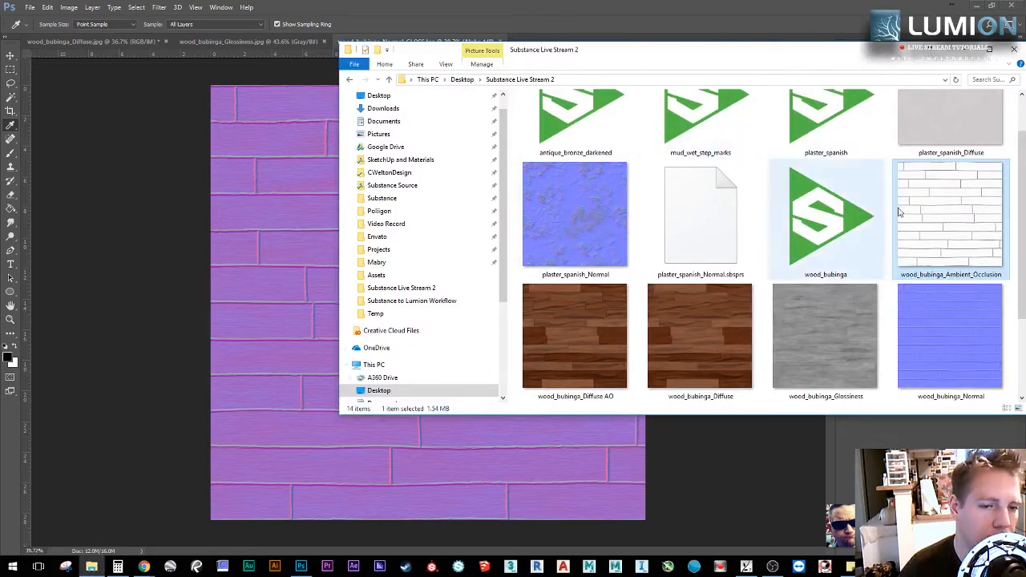
scroll(820, 208, "down", 3)
left_click(710, 343)
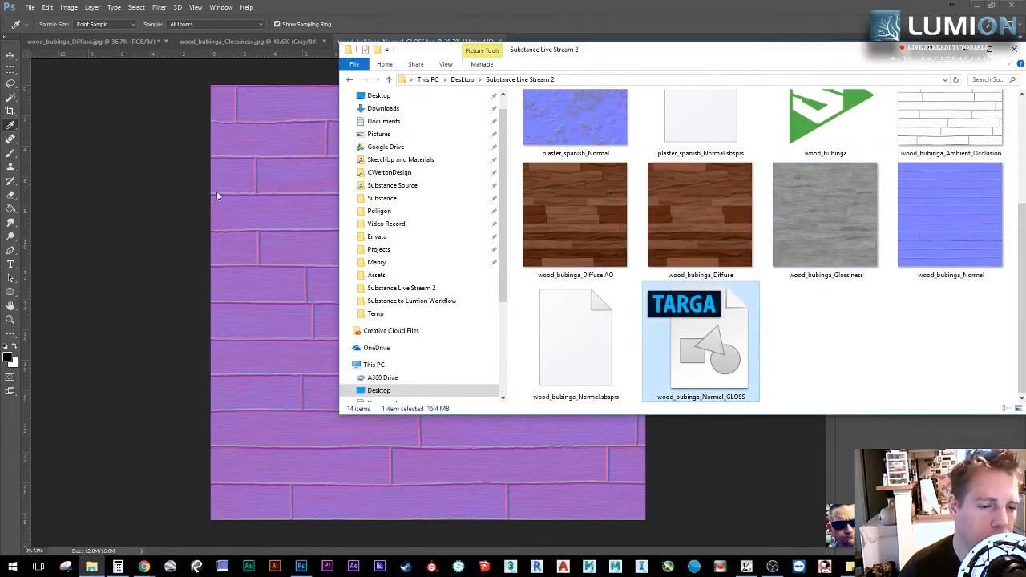
left_click(155, 146)
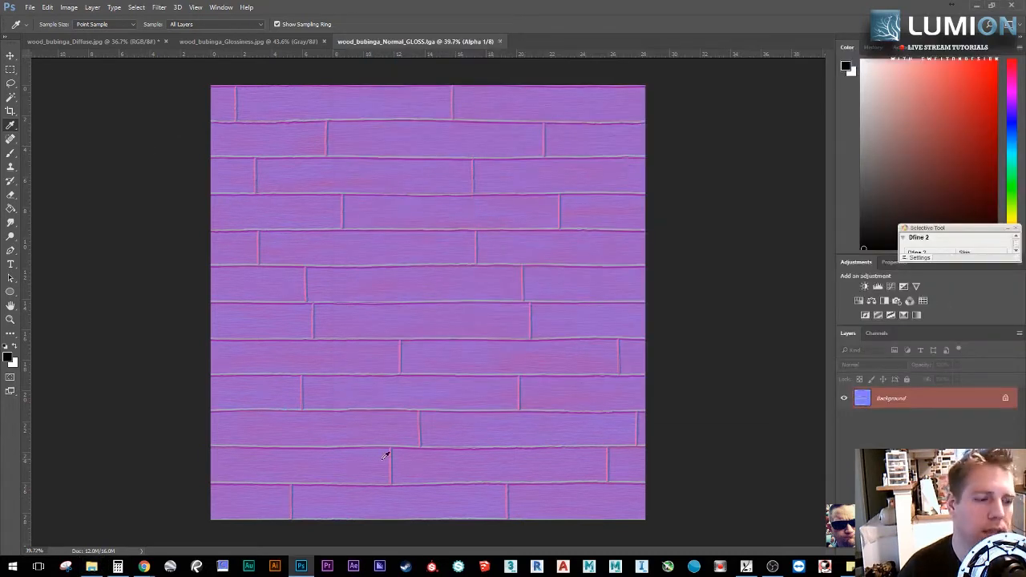
Step: Switch to Lumion and toggle the visibility of layer 10 to bring up the plain grey material ball
left_click(757, 567)
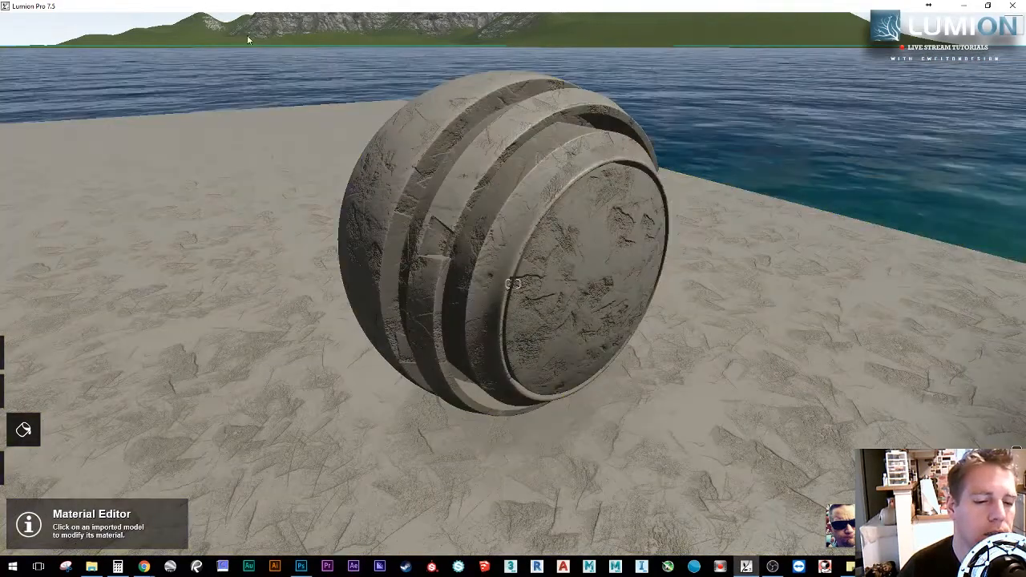
mouse_move(32, 398)
left_click(23, 468)
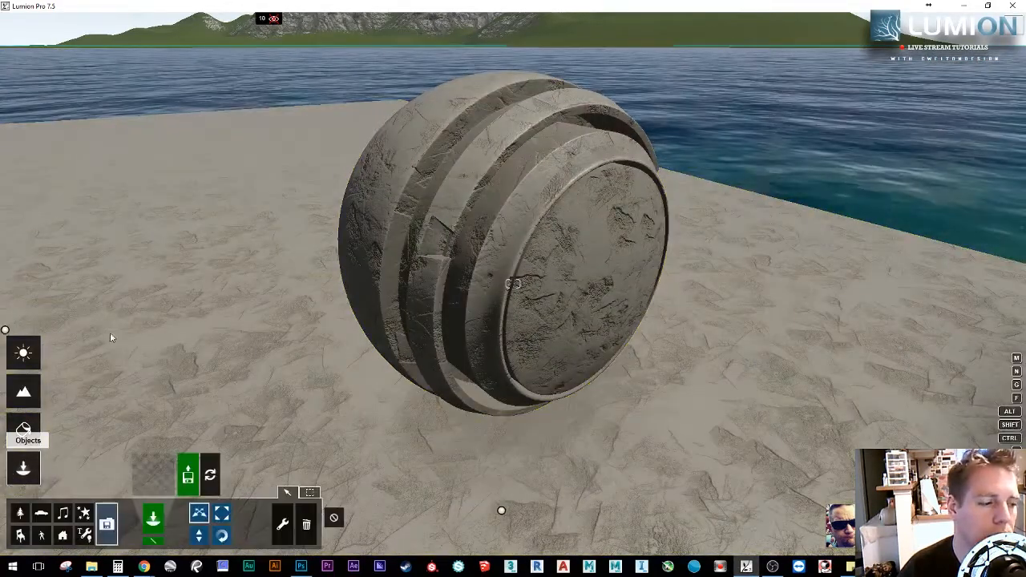
left_click(273, 19)
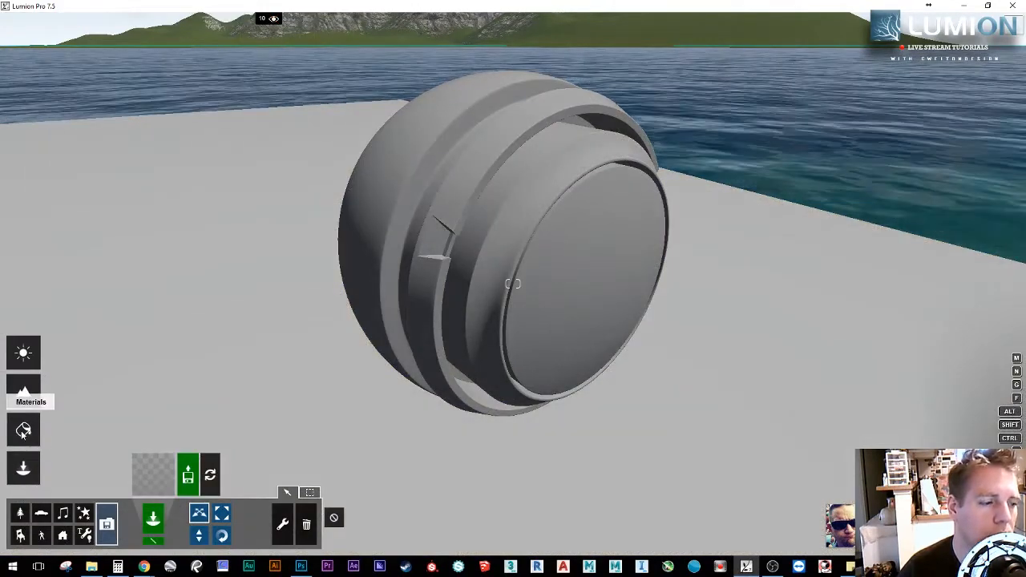
Step: Assign a custom material to the grey ball and load wood_bubinga_Diffuse AO as its color map
left_click(24, 431)
left_click(530, 187)
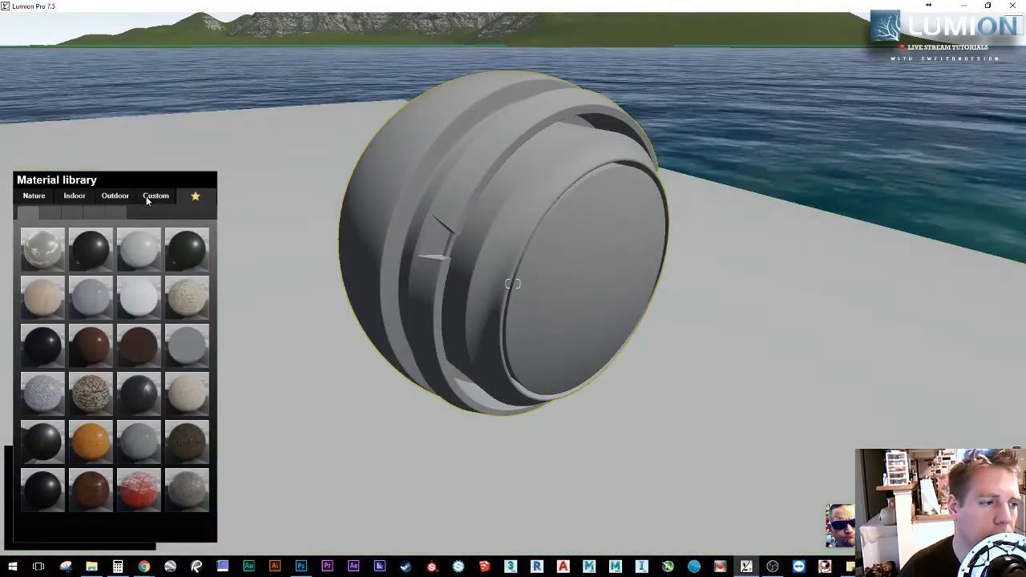
left_click(155, 196)
left_click(39, 332)
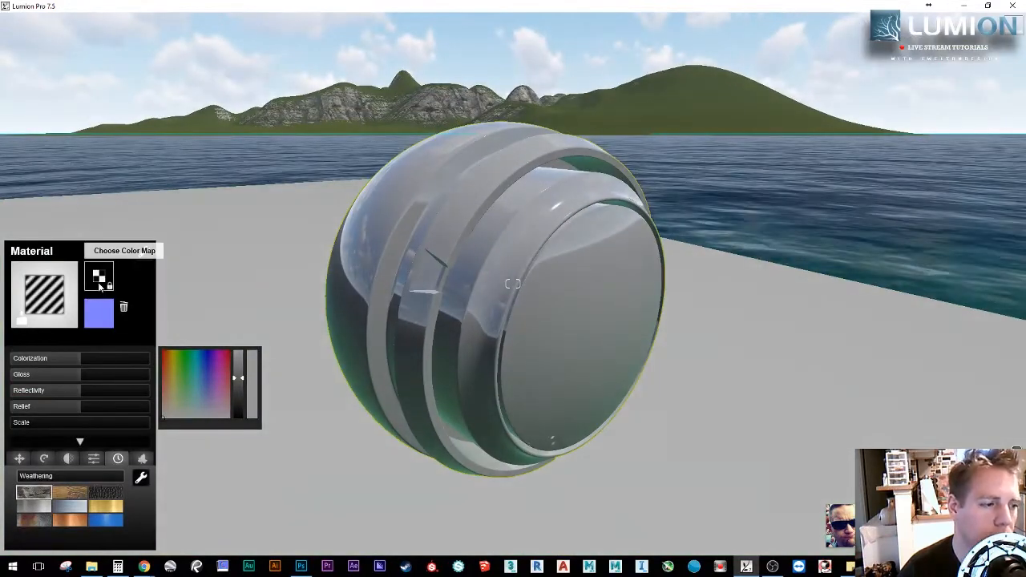
left_click(103, 278)
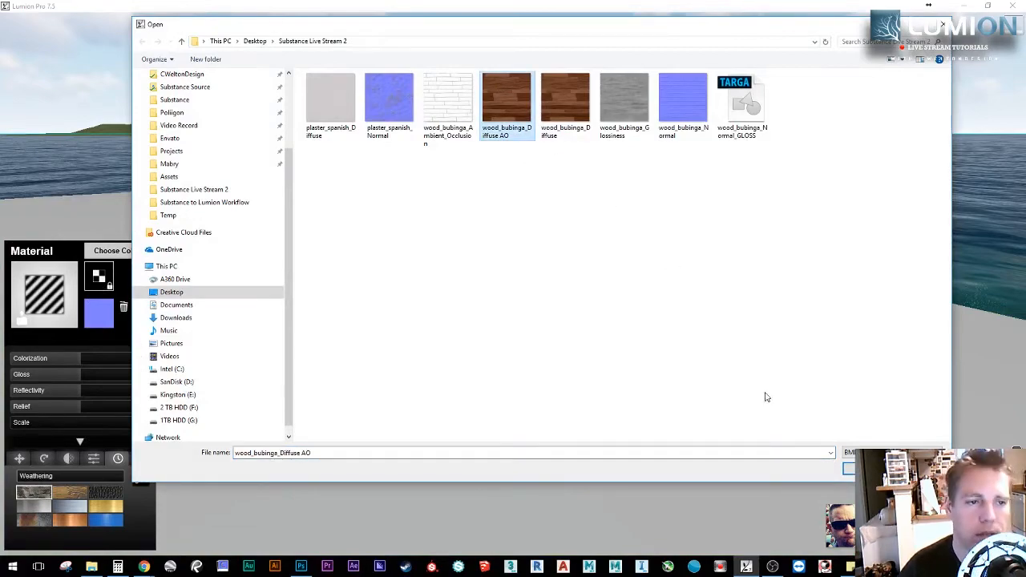
left_click(849, 469)
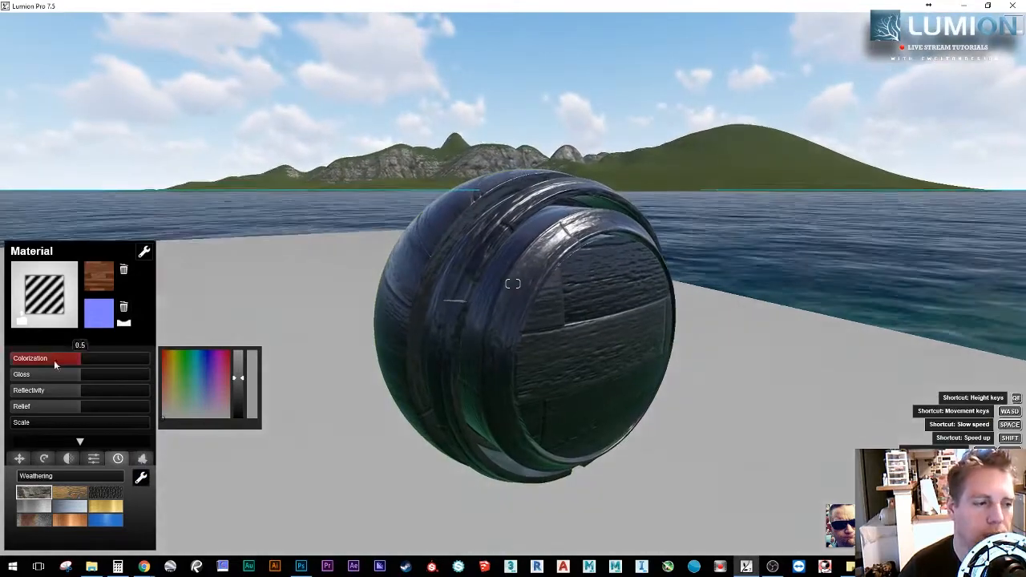
Step: Reduce the ball material's colorization to zero and inspect the wood texture on its surface
left_click_drag(73, 361, 10, 361)
mouse_move(378, 340)
right_mouse_down()
mouse_move(425, 449)
mouse_move(386, 358)
right_mouse_up()
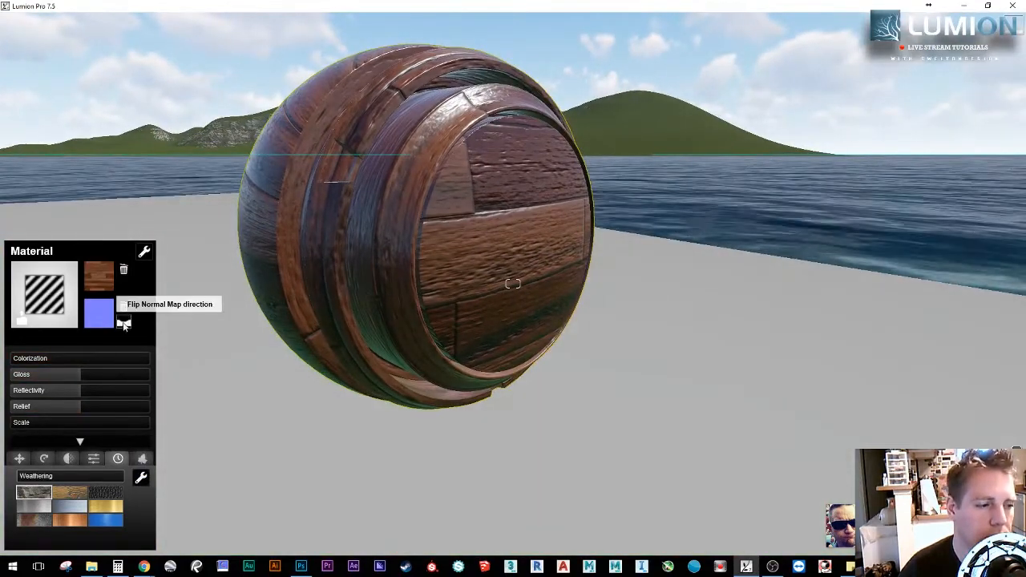
key("s")
right_click_drag(196, 353, 159, 340)
key("w")
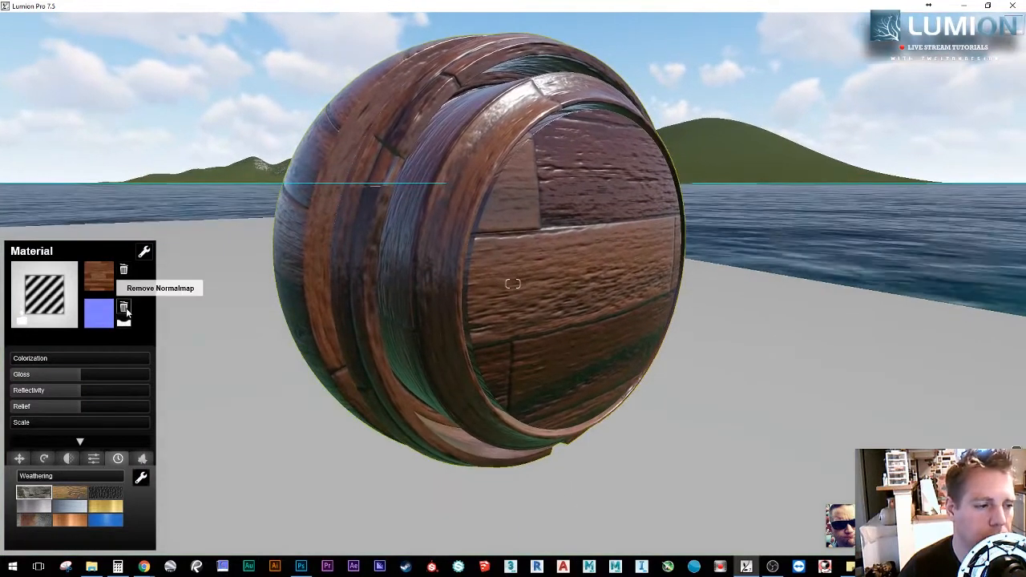
Step: Remove the ball material's normal map, lower its reflectivity and rescale the texture to show smaller planks
left_click(124, 309)
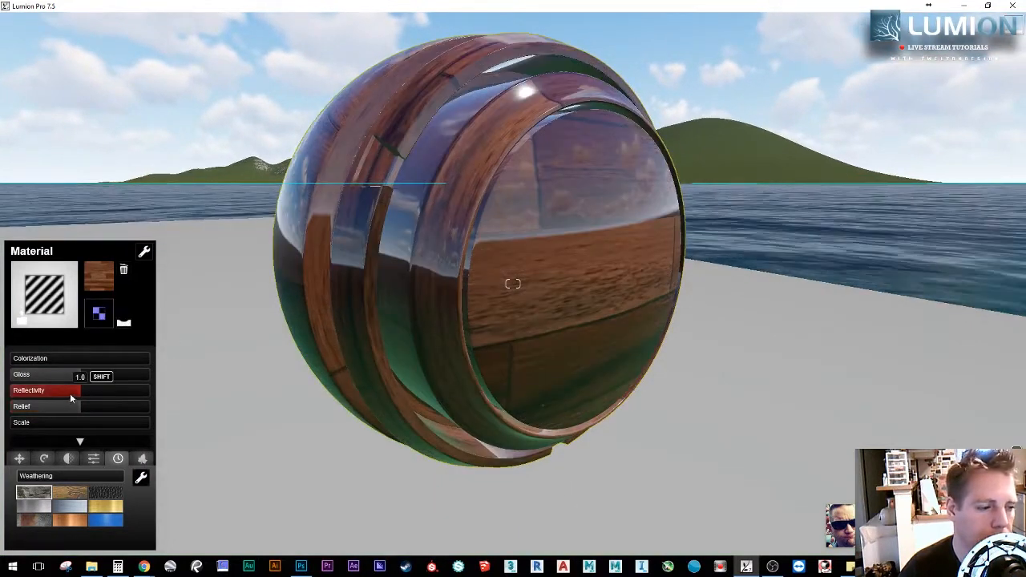
left_click_drag(70, 393, 15, 391)
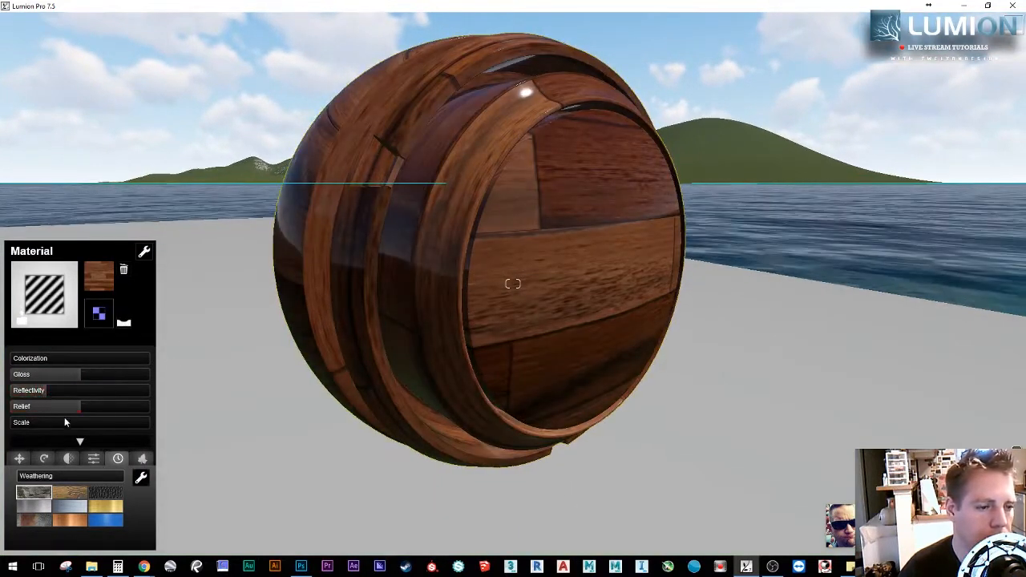
left_click_drag(64, 423, 913, 436)
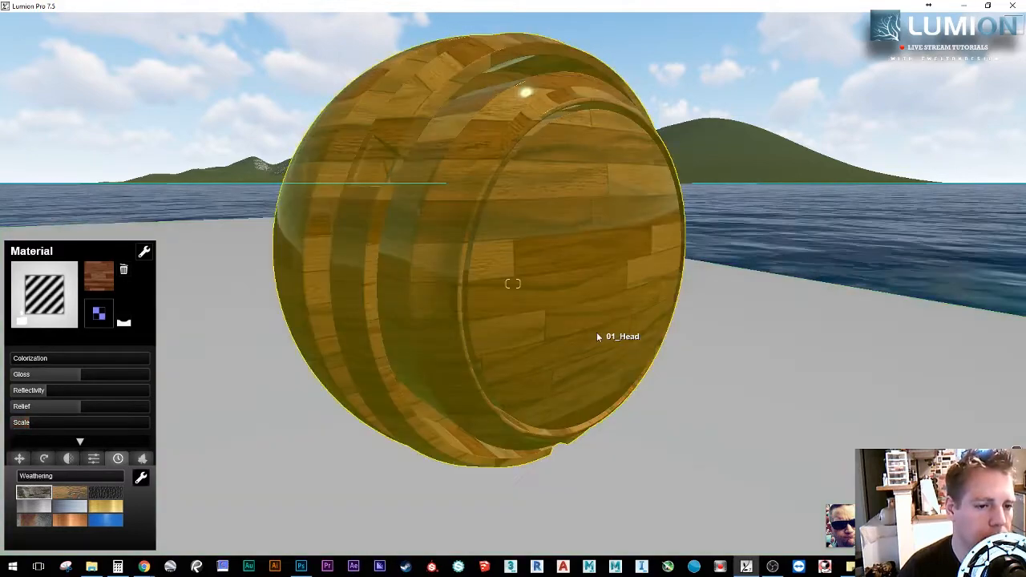
Step: Load wood_bubinga_Normal as the ball material's normal map and lower the gloss
key("s")
left_click(101, 314)
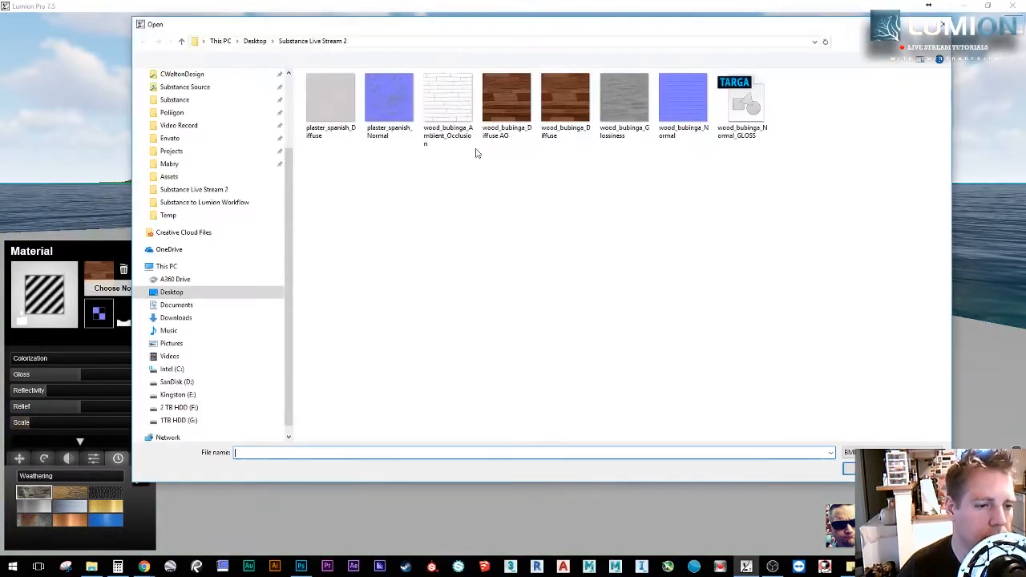
left_click(869, 469)
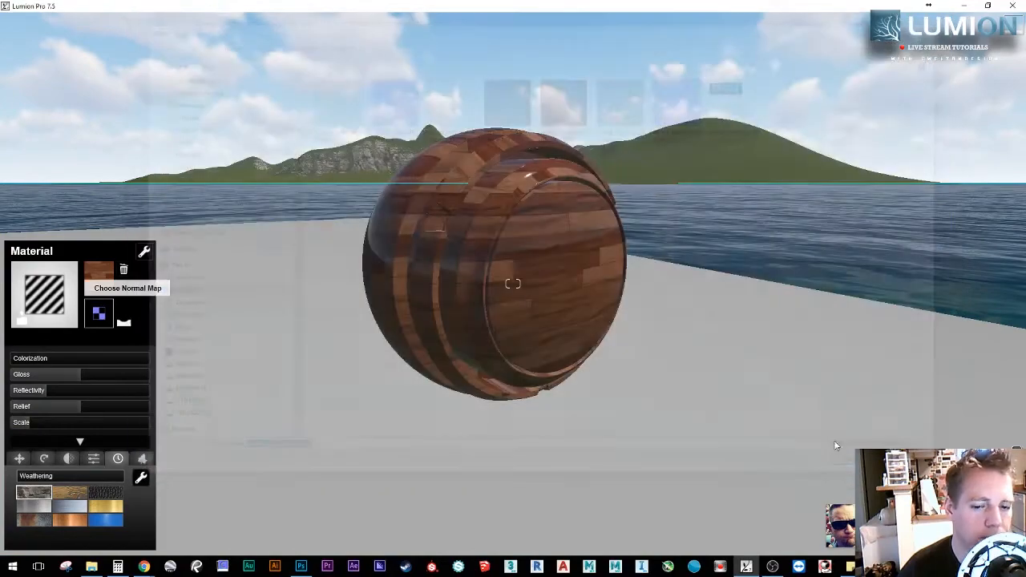
right_click_drag(694, 370, 713, 385)
key("w")
key("s")
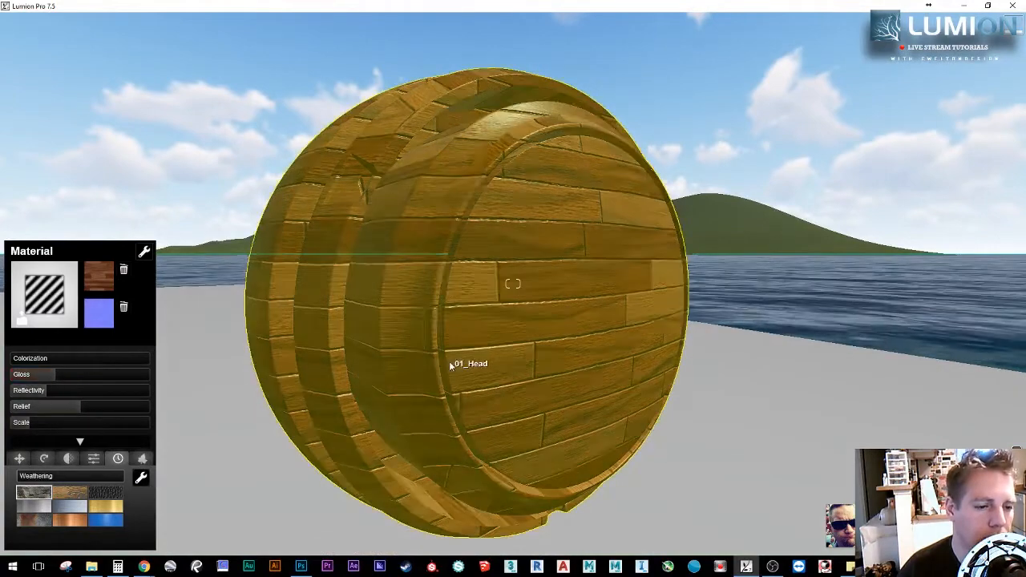
key("s")
right_click_drag(450, 363, 449, 361)
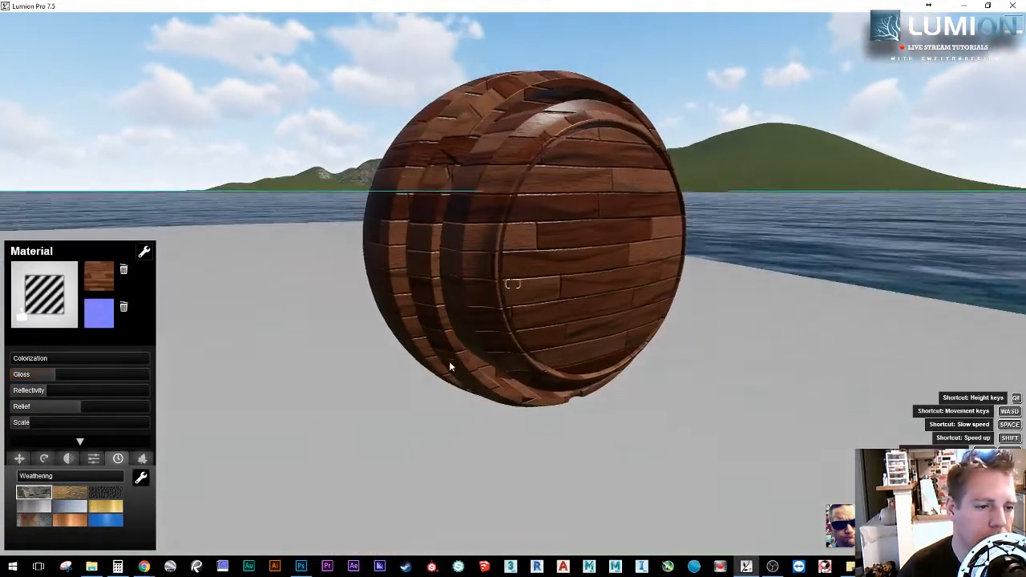
Step: Copy the ball's wood material and paste it onto the ground plane after giving the plane a custom material
left_click(354, 384)
left_click(474, 264)
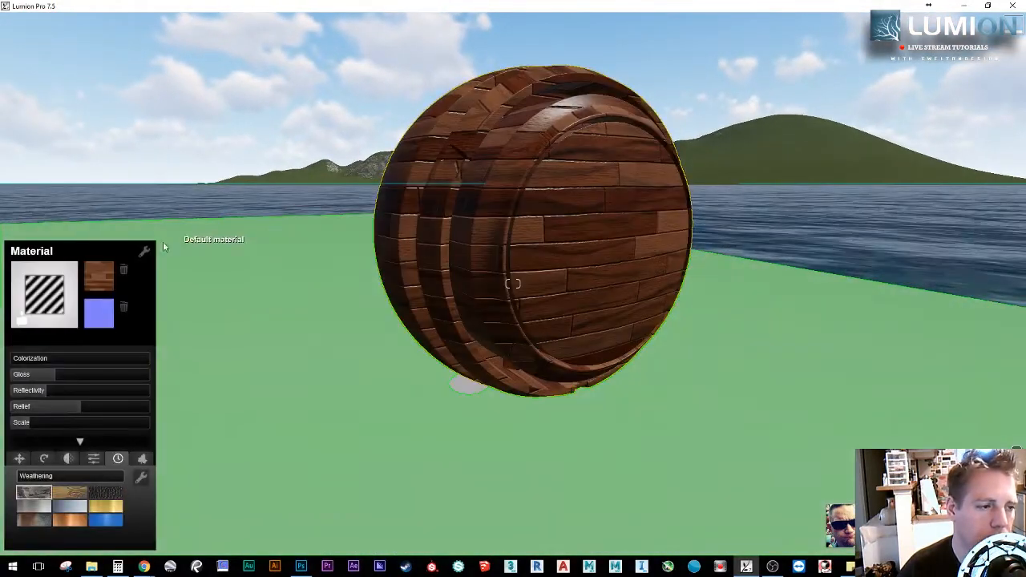
left_click(143, 250)
left_click(140, 267)
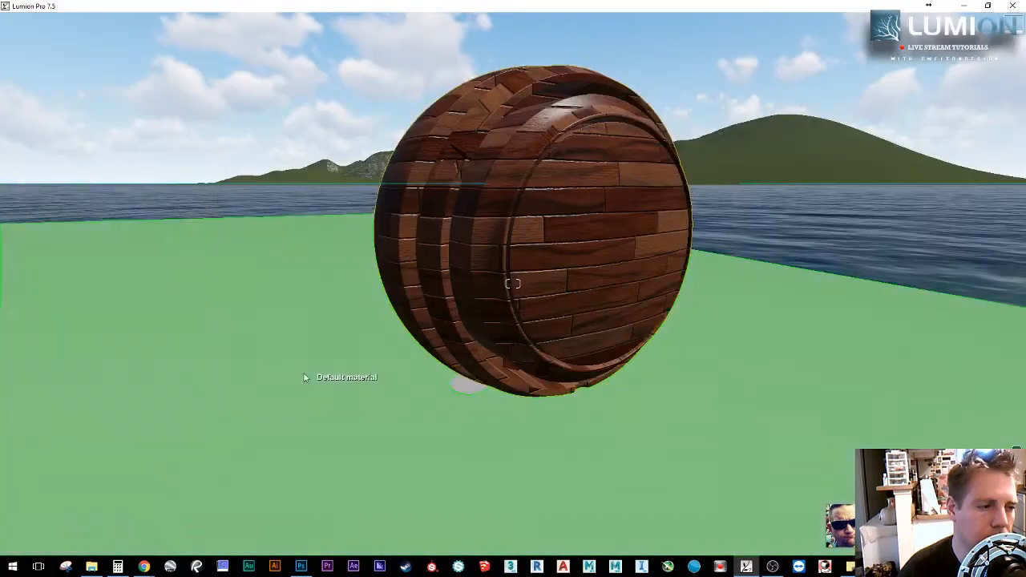
left_click(304, 373)
left_click(156, 196)
left_click(42, 333)
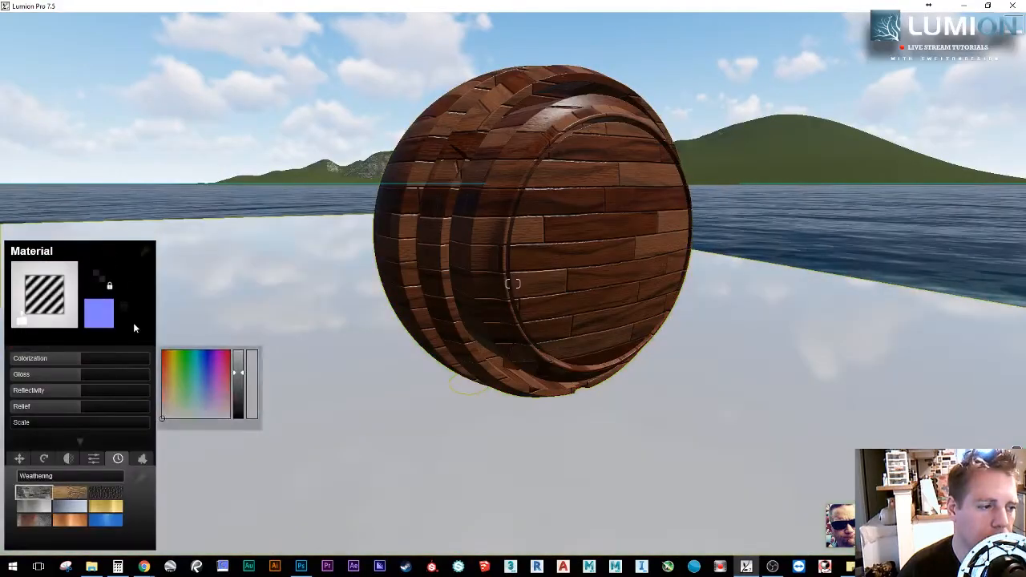
left_click(142, 247)
left_click(126, 294)
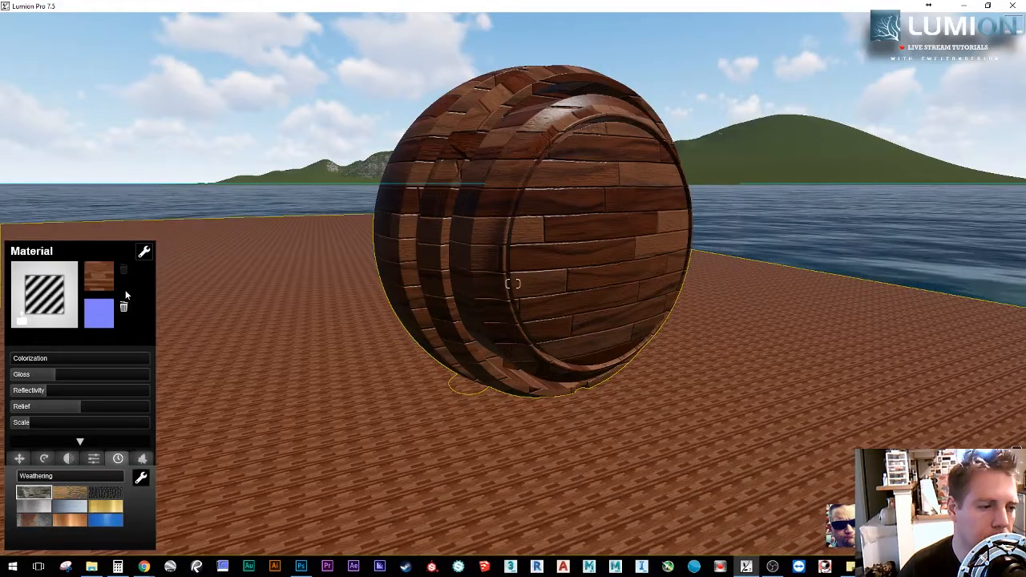
Step: Adjust the ground material's texture scale so its wood planks appear much larger
right_click_drag(210, 295, 327, 418)
left_click_drag(76, 423, 88, 423)
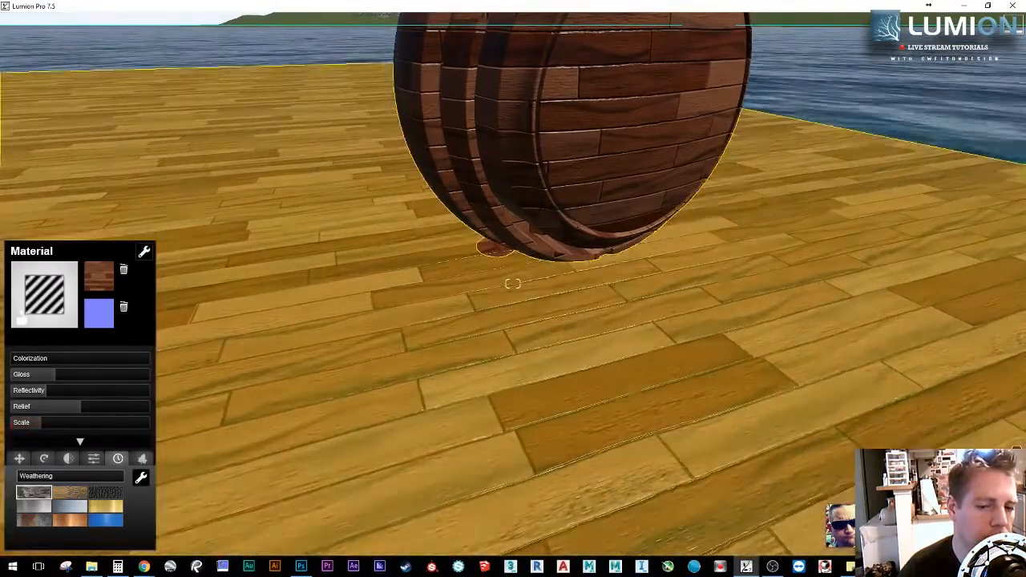
right_click_drag(661, 480, 705, 391)
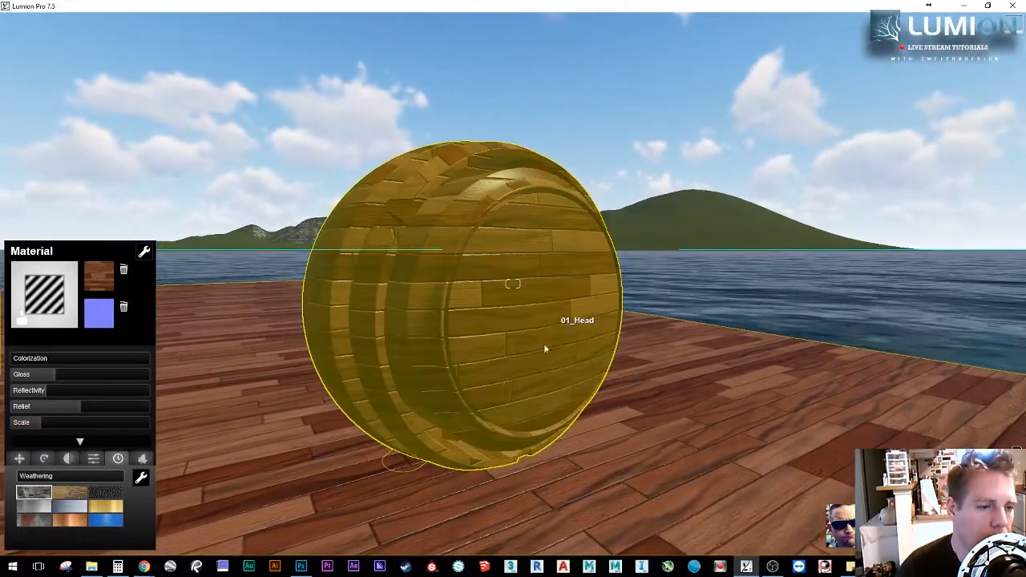
Step: Fine-tune the gloss, reflectivity and relief of the ball and ground materials, with the ground's reflectivity at 0.6 and both reliefs lowered
left_click(63, 396)
left_click_drag(63, 397, 40, 408)
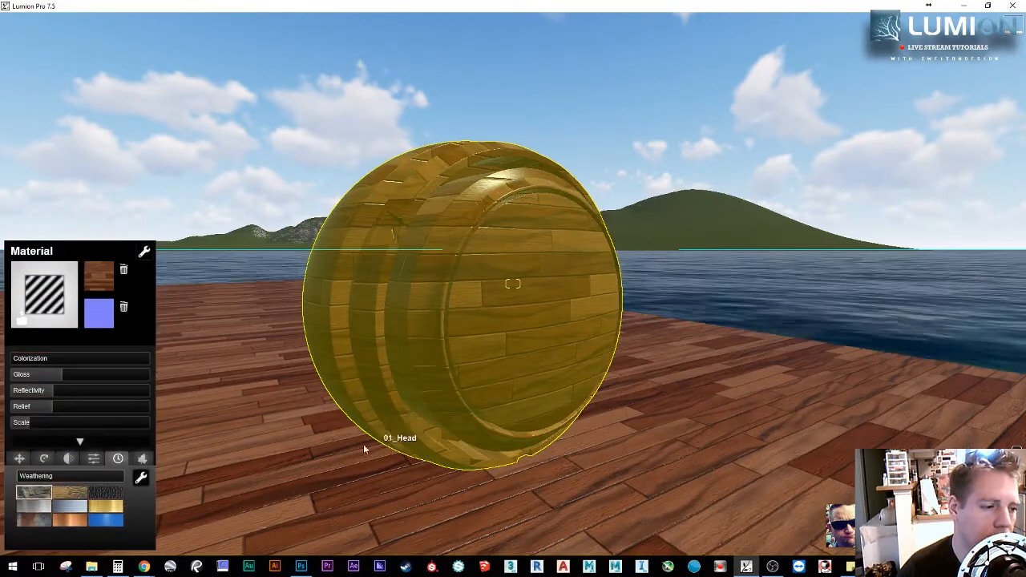
left_click(363, 449)
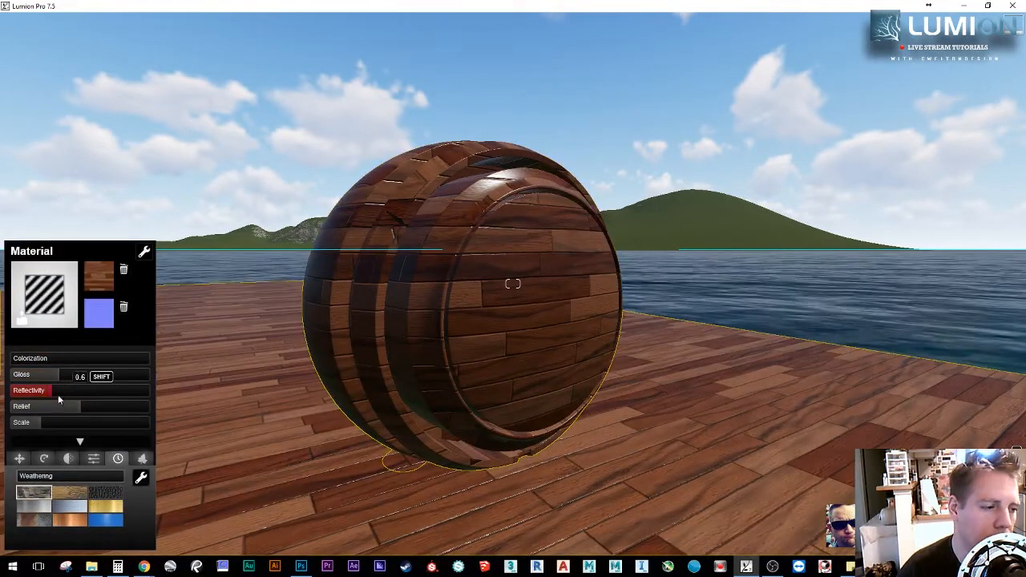
mouse_move(58, 393)
left_mouse_down()
mouse_move(100, 405)
mouse_move(68, 399)
left_mouse_up()
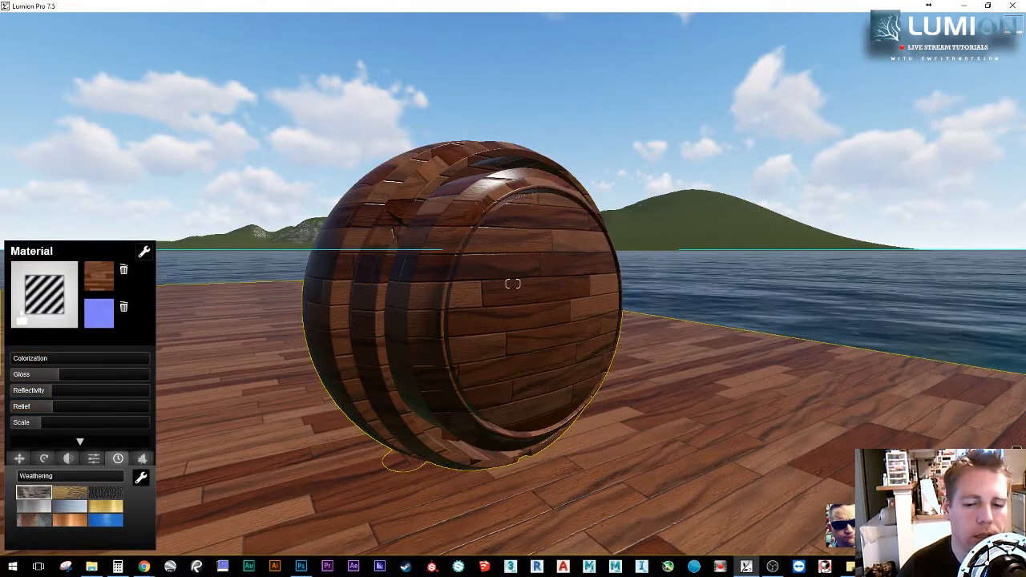
Step: Save the materials and preview the wood in the second Flythrough clip of the movie
left_click(958, 531)
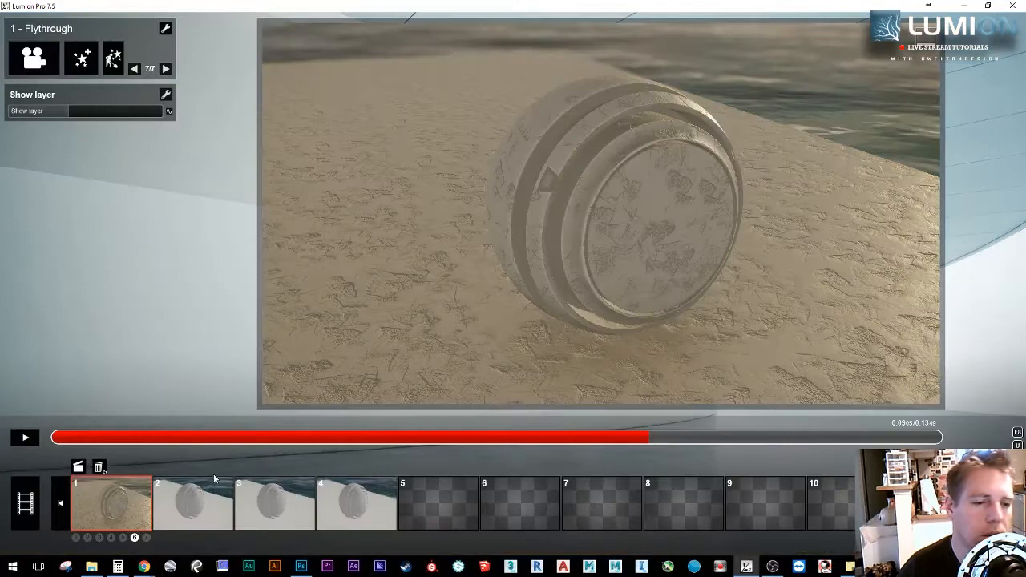
left_click(191, 503)
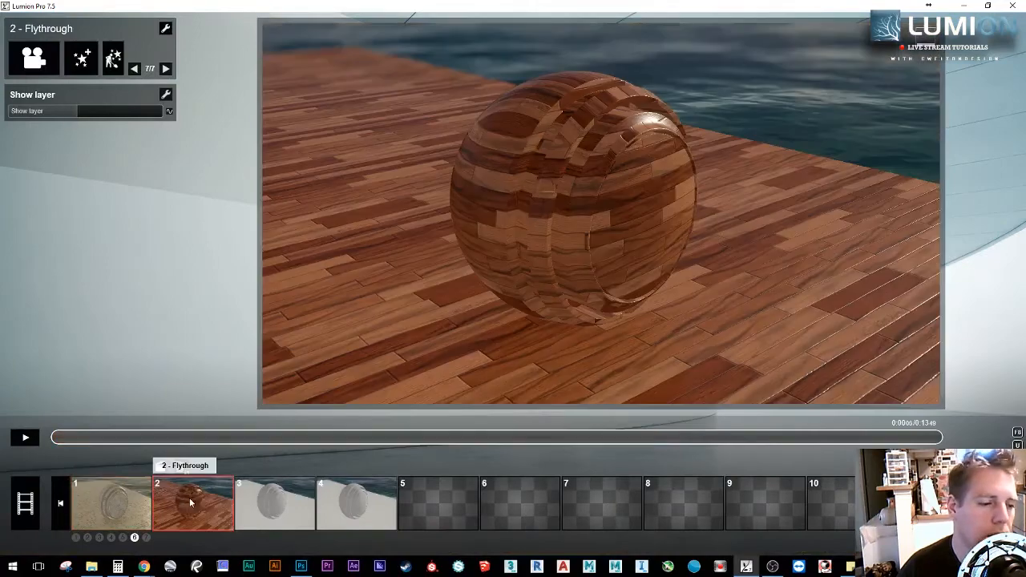
left_click_drag(60, 440, 452, 454)
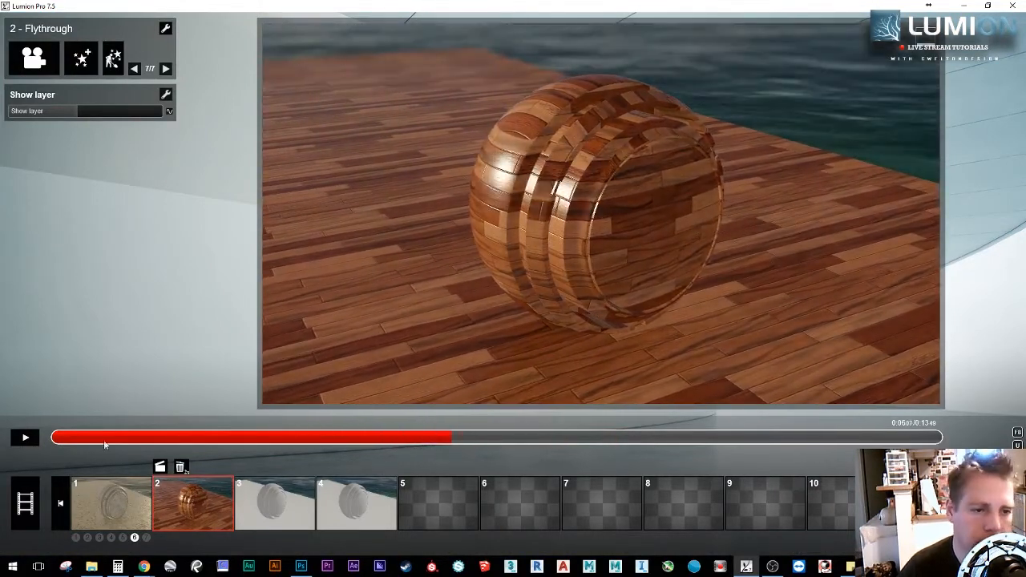
left_click(27, 441)
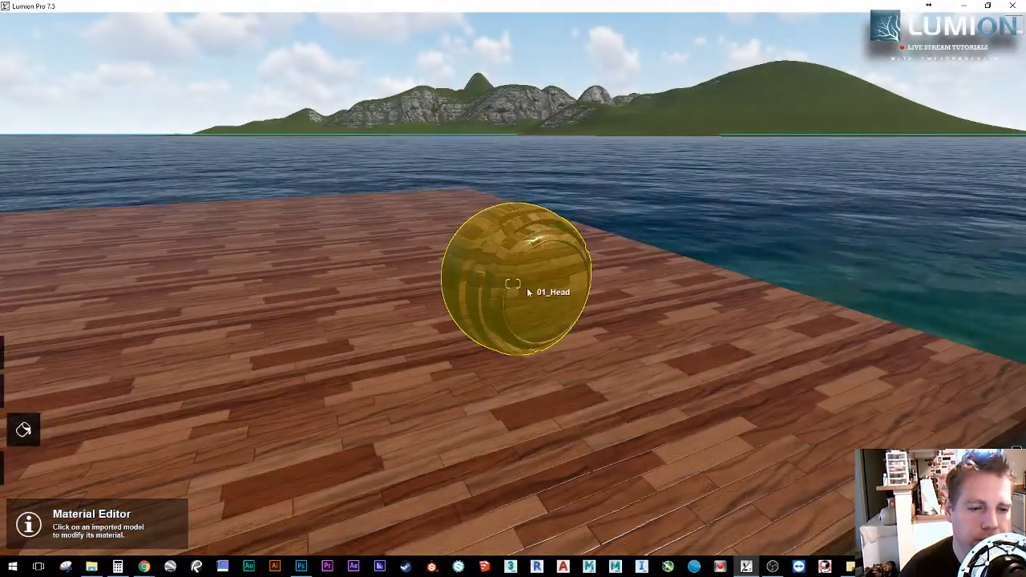
Step: Replace the ball material's normal map with the Targa file wood_bubinga_Normal_GLOSS and inspect the ball from several distances
left_click(527, 288)
scroll(479, 298, "up", 3)
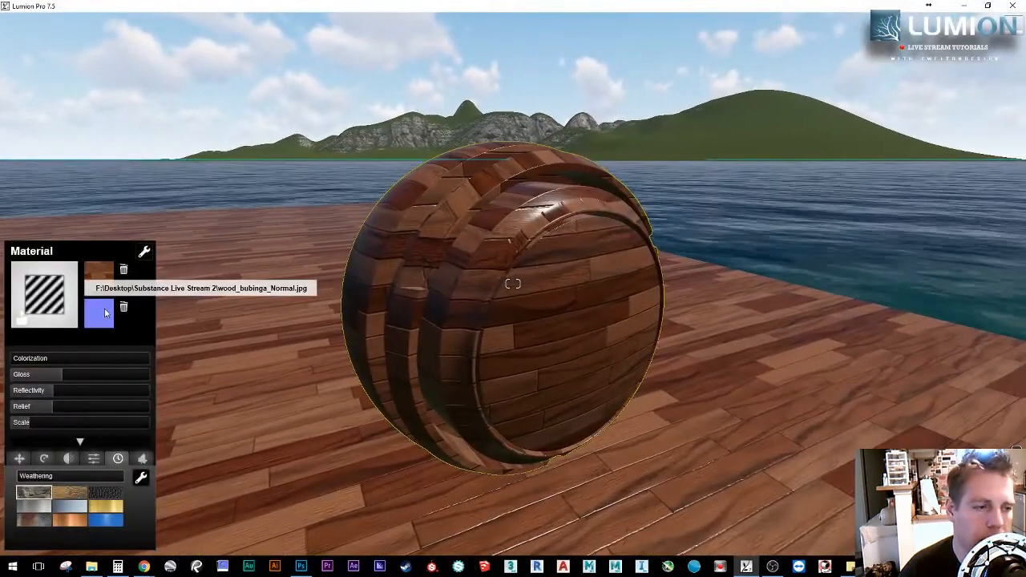
left_click(105, 313)
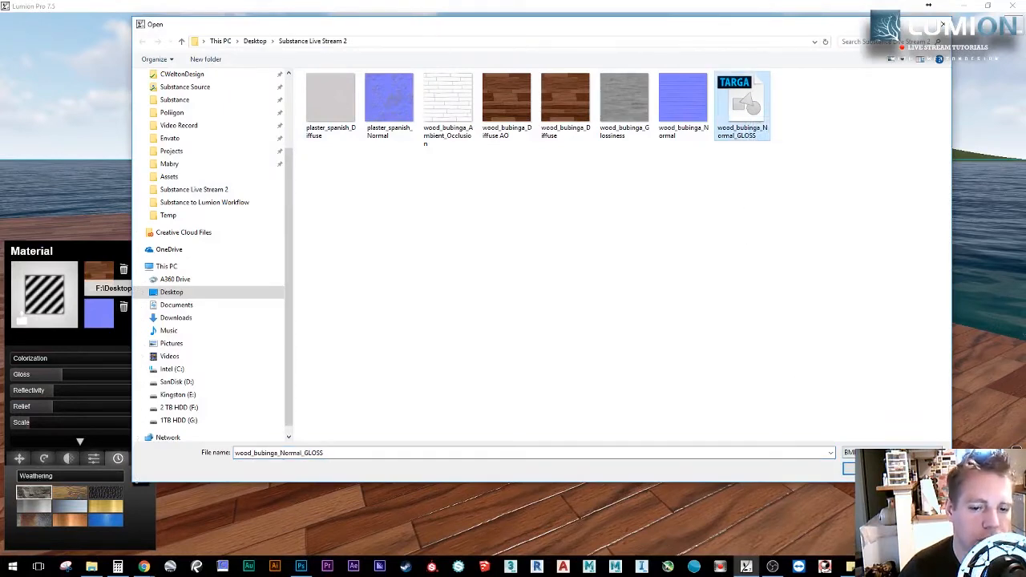
left_click(874, 469)
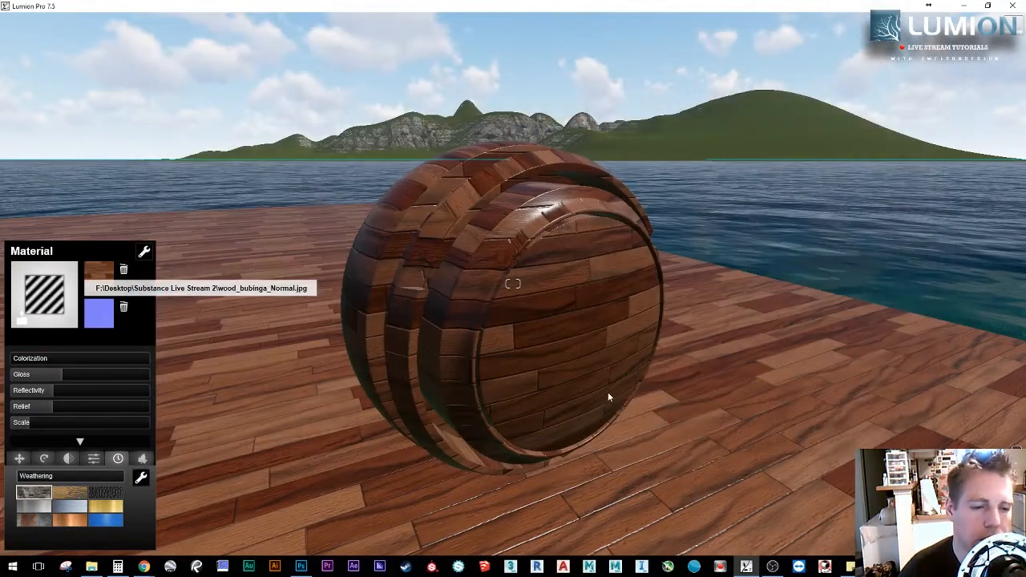
right_click_drag(608, 392, 582, 336)
key("w")
key("s")
key("w")
key("s")
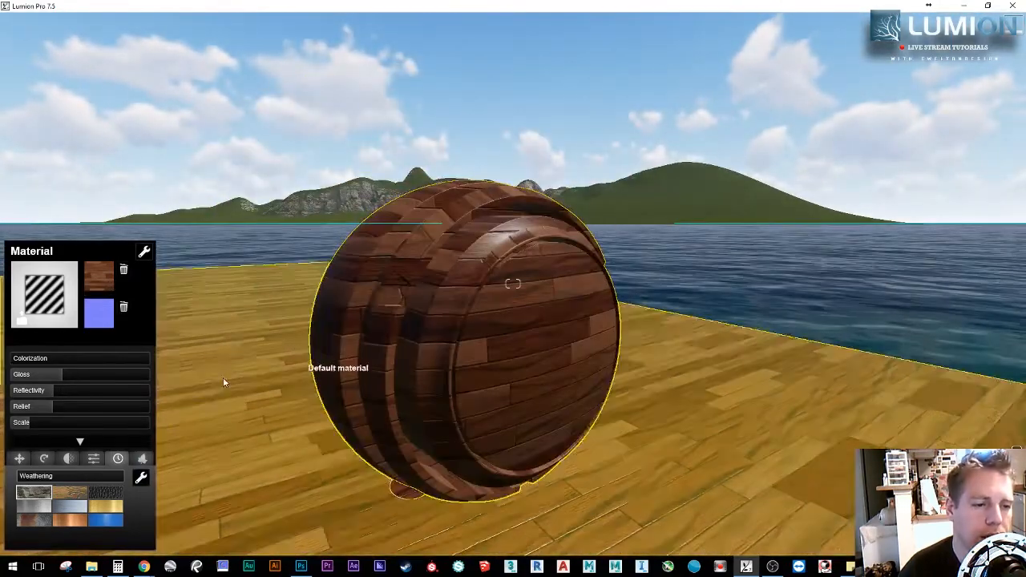
Step: Raise the ball material's gloss and reflectivity slightly and check the highlights on the wood
mouse_move(64, 375)
left_mouse_down()
mouse_move(140, 382)
mouse_move(67, 386)
left_mouse_up()
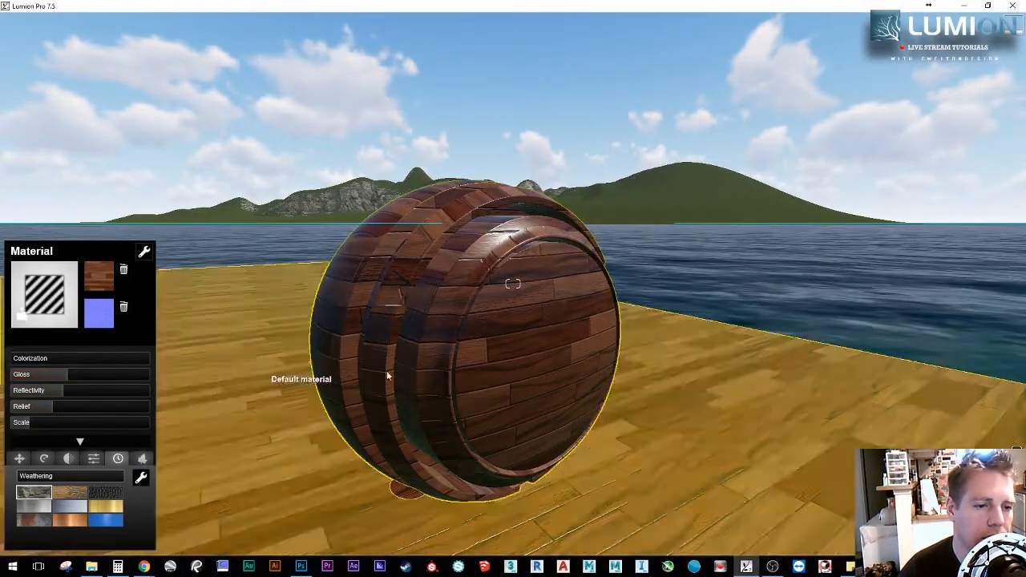
key("w")
right_click_drag(387, 372, 409, 405)
key("s")
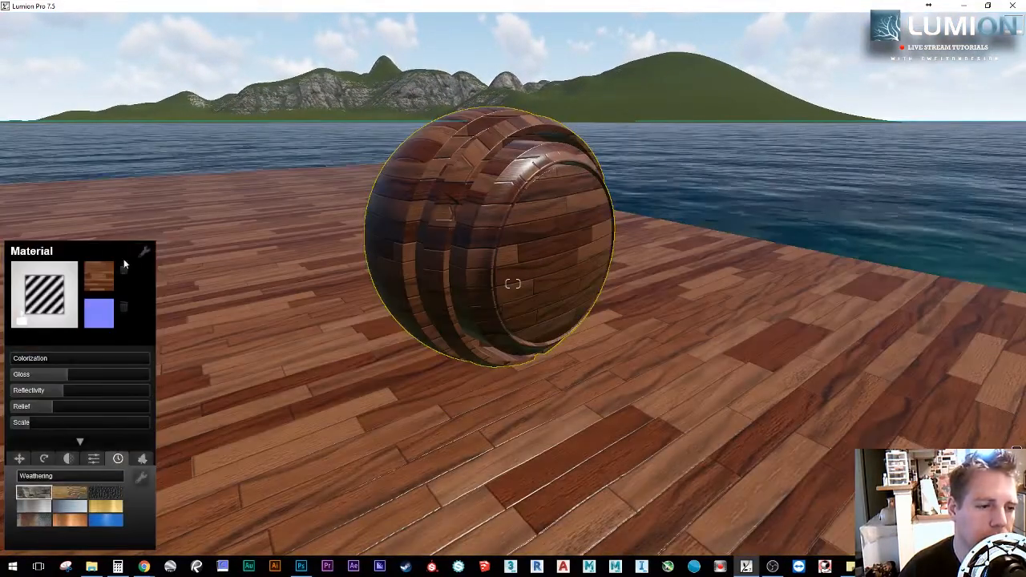
Step: Copy the ball's updated wood material and paste it onto the ground plane
left_click(144, 252)
left_click(102, 261)
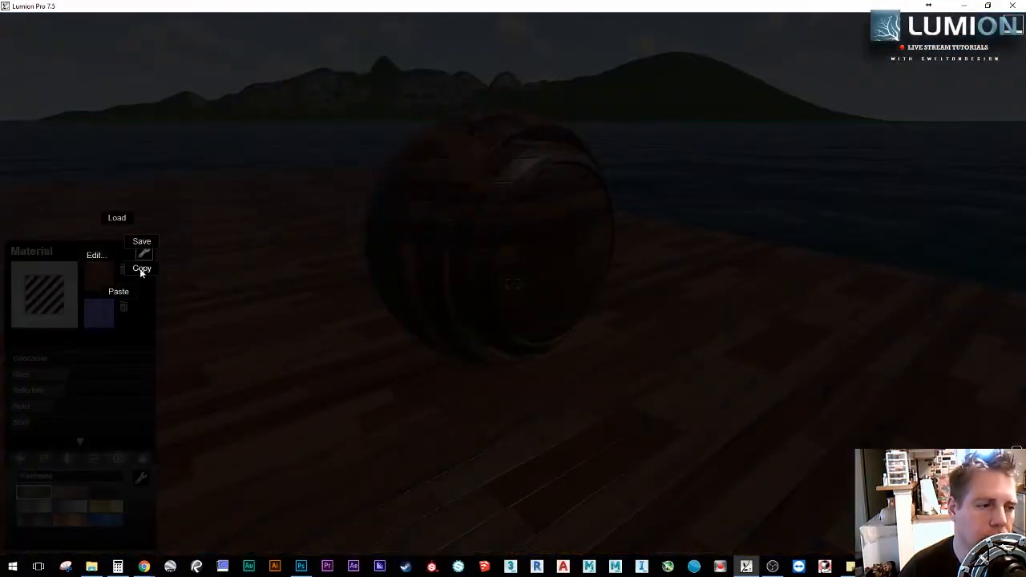
left_click(142, 268)
left_click(144, 254)
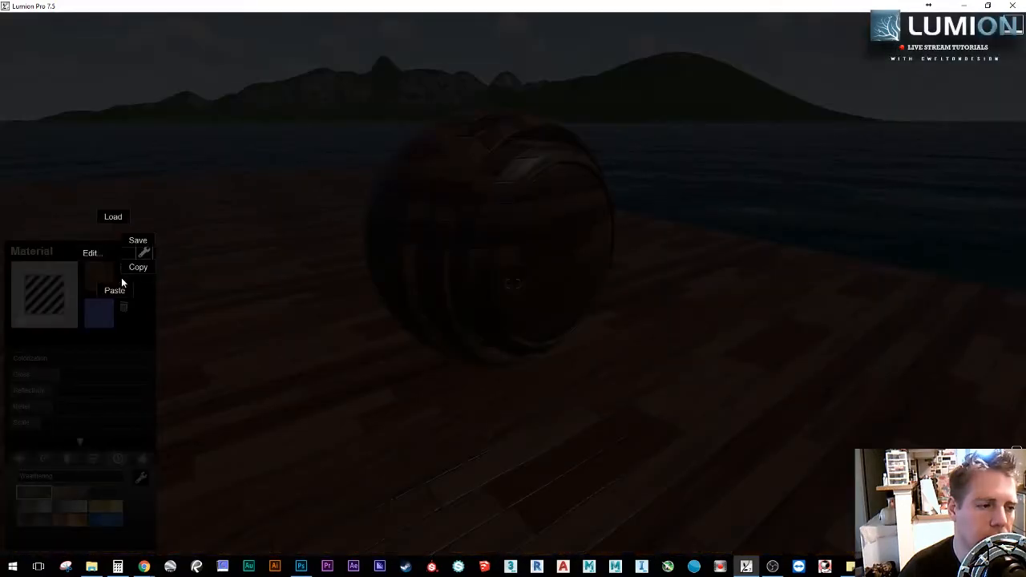
left_click(119, 282)
left_click(144, 252)
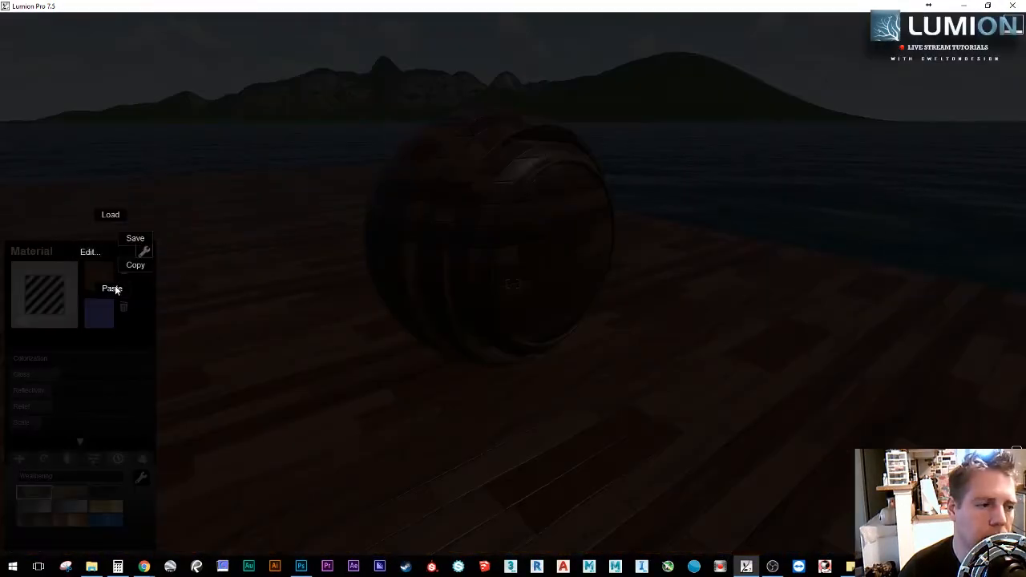
left_click(113, 288)
Step: Rescale the ground's pasted wood texture to show larger planks and inspect the surface
key("w")
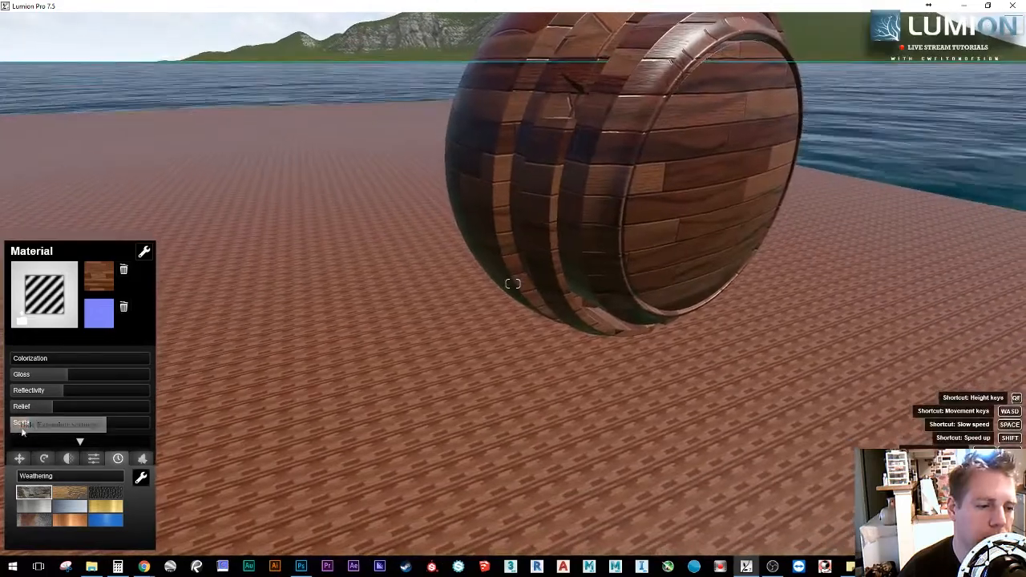
left_click_drag(112, 424, 159, 424, "shift")
right_click_drag(803, 397, 866, 393)
key("s")
key("w")
Step: Scrub through the second Flythrough clip of the movie to examine the wood's reflections on the ball and ground
left_click(710, 461)
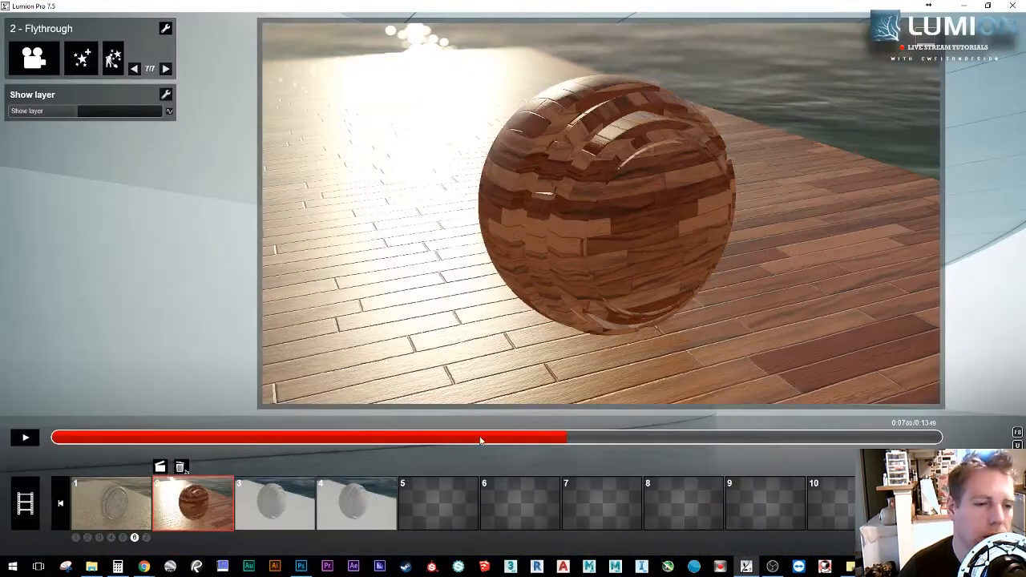
left_click_drag(612, 426, 577, 423)
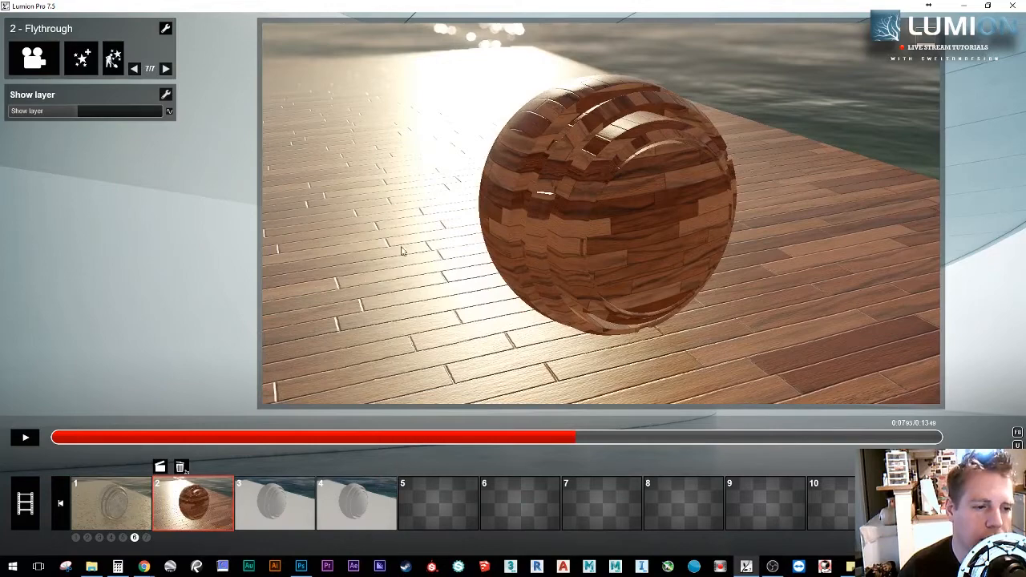
left_click_drag(529, 445, 439, 435)
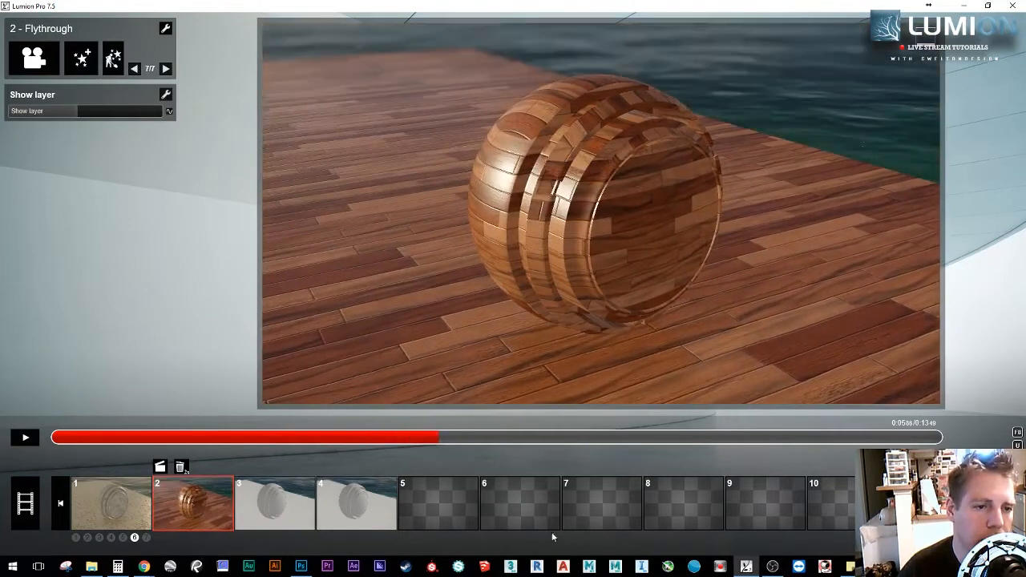
Step: Switch to Photoshop and display only the Alpha 1 channel of the wood_bubinga_Normal_GLOSS image
left_click(301, 567)
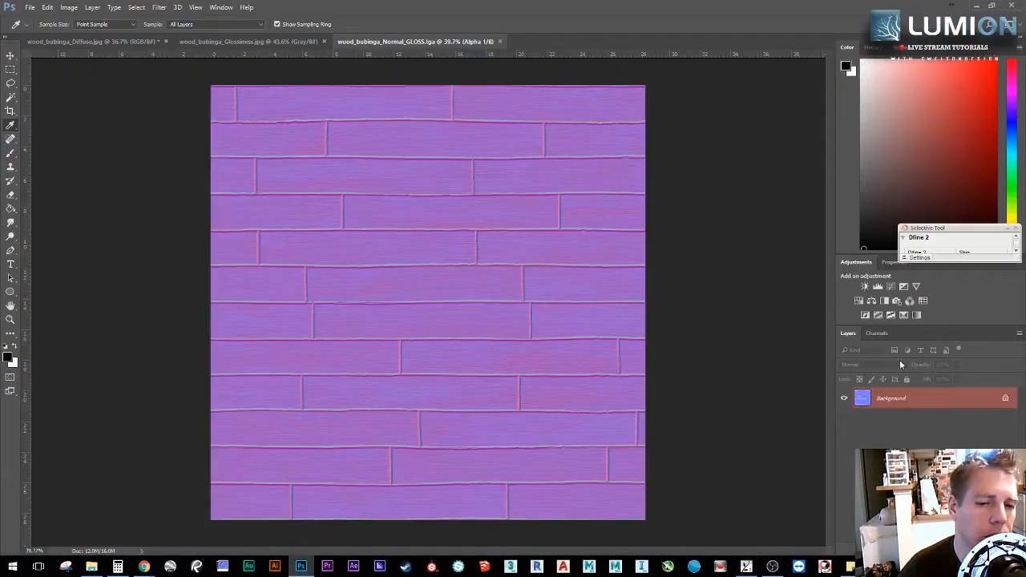
left_click(877, 333)
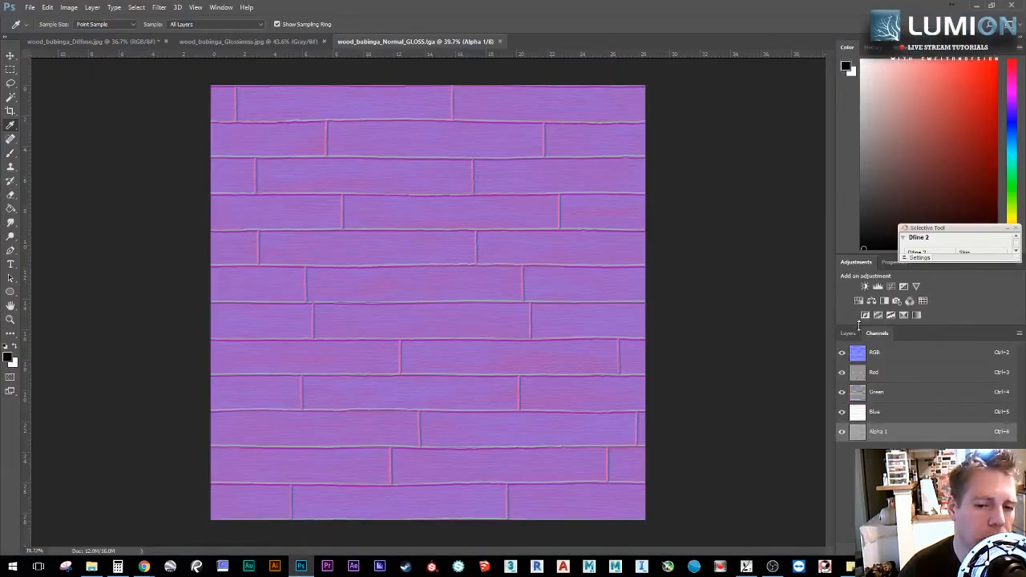
left_click(842, 355)
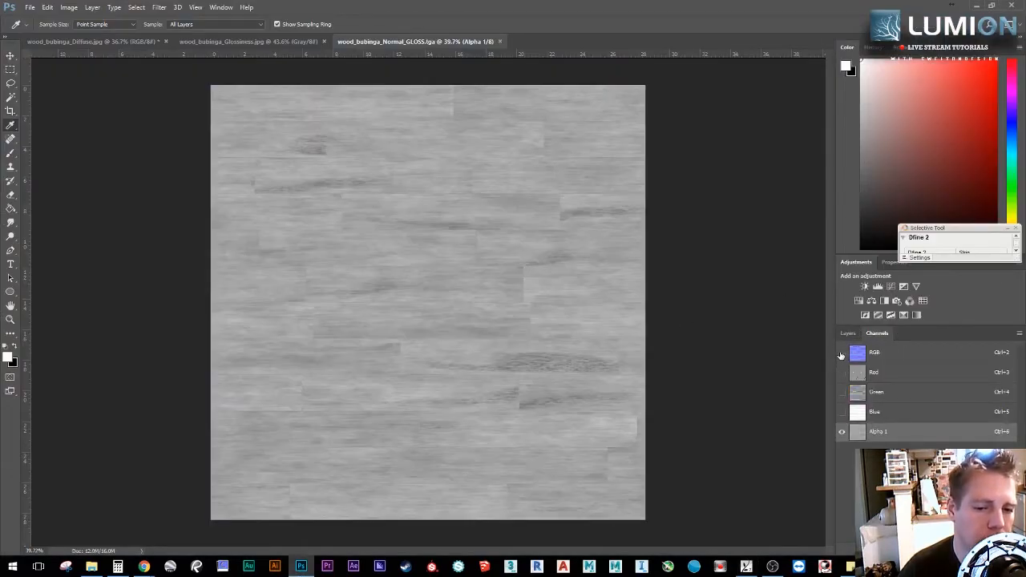
Step: Increase the Alpha 1 channel's contrast with Levels, using input levels of 104, 0.71 and 178
left_click(69, 8)
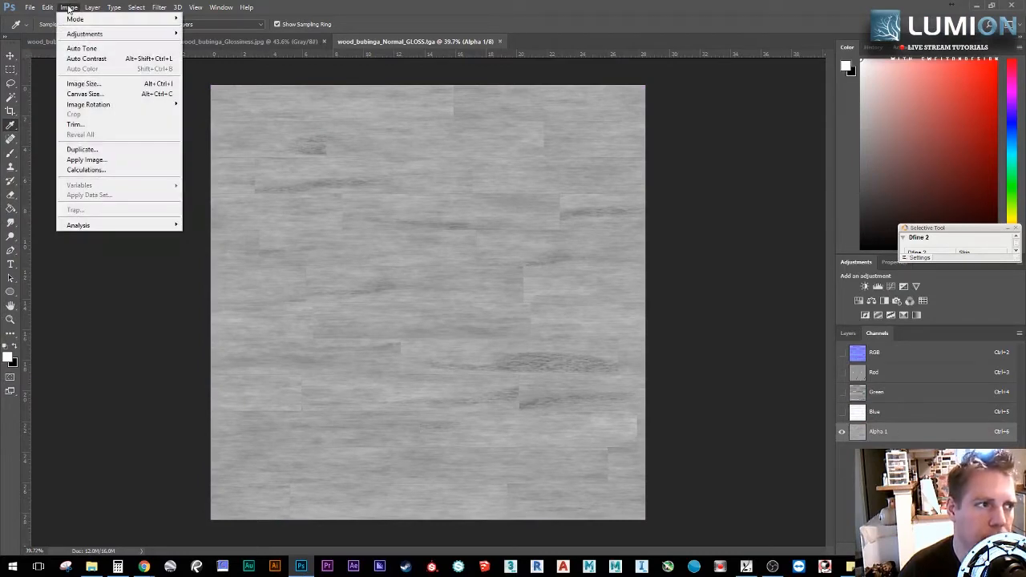
left_click(69, 8)
mouse_move(69, 8)
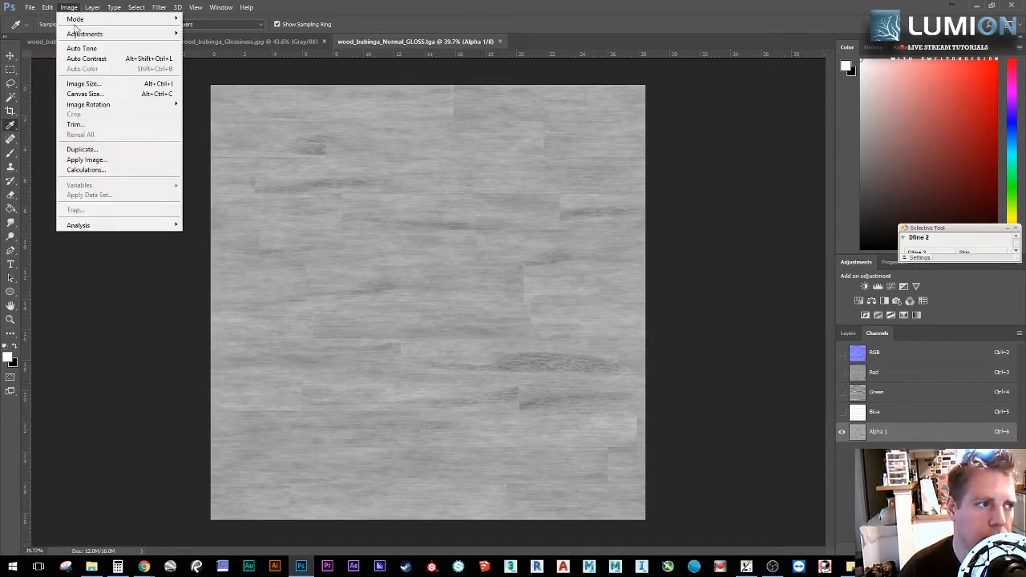
mouse_move(101, 35)
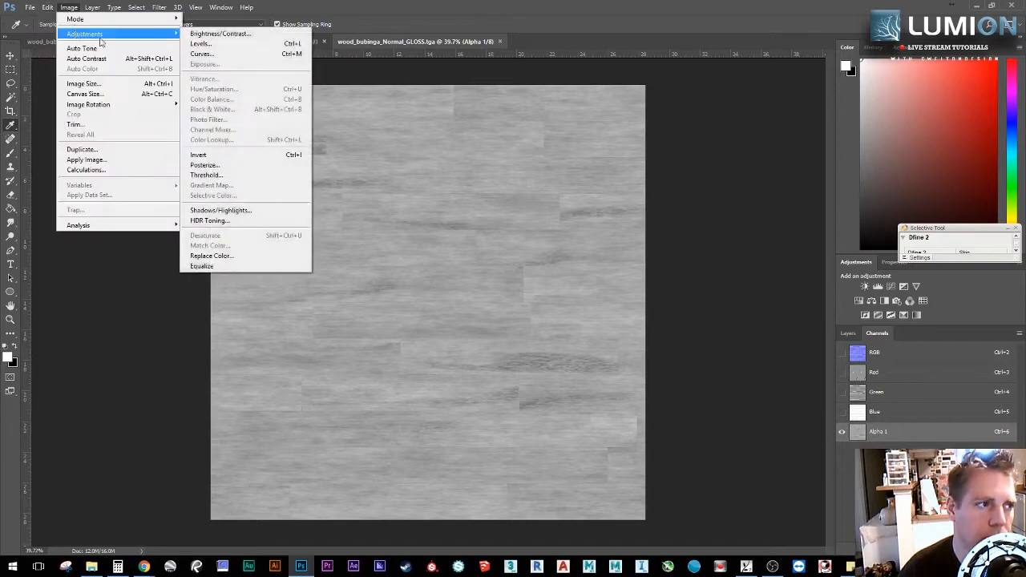
left_click(266, 44)
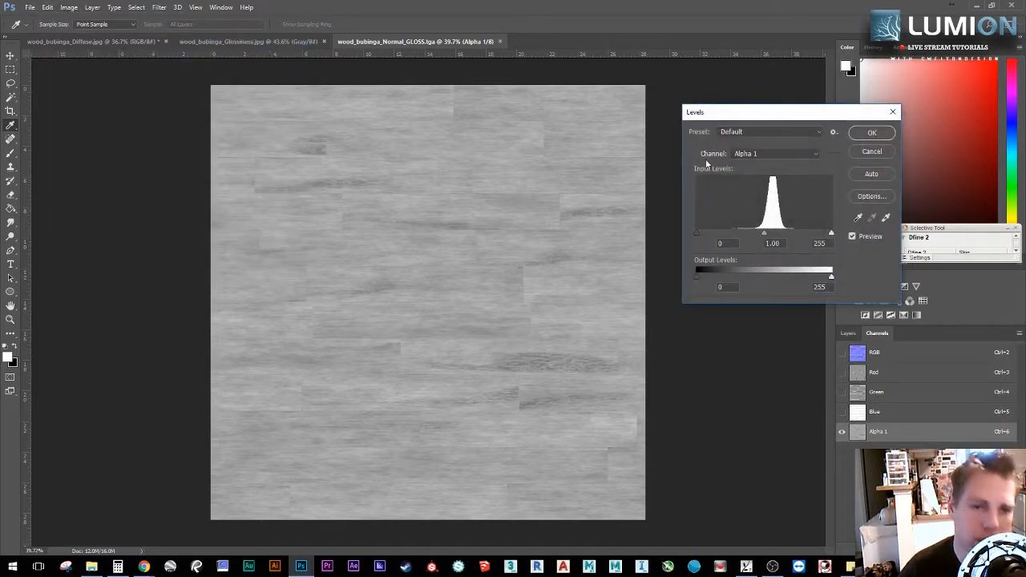
left_click_drag(719, 120, 687, 117)
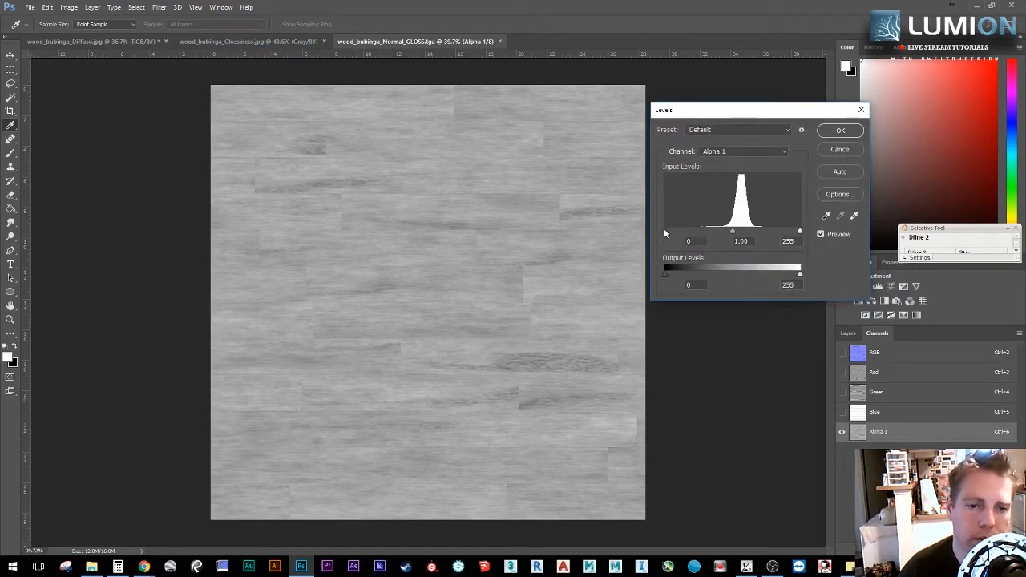
left_click_drag(665, 231, 700, 239)
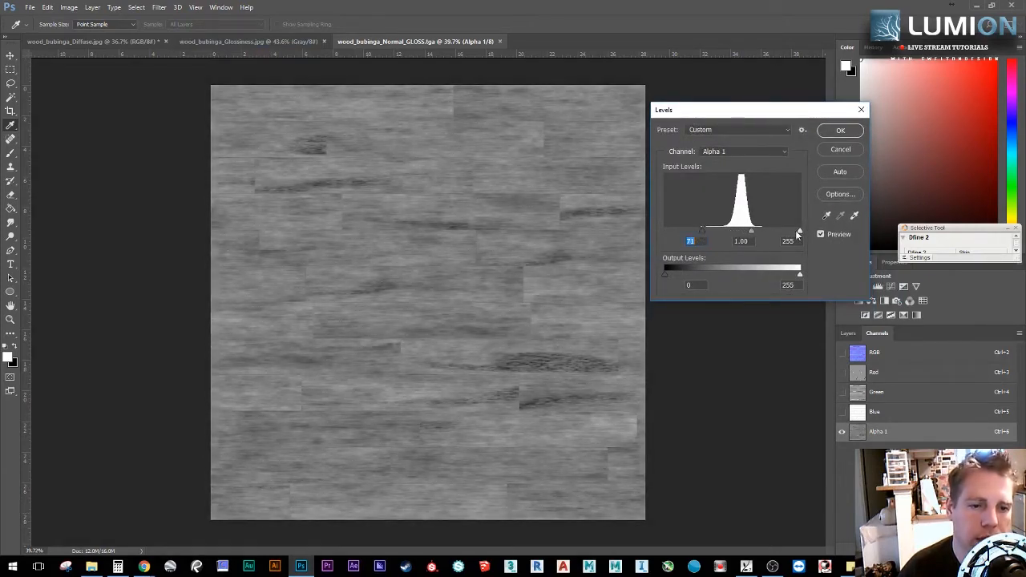
left_click_drag(799, 233, 712, 237)
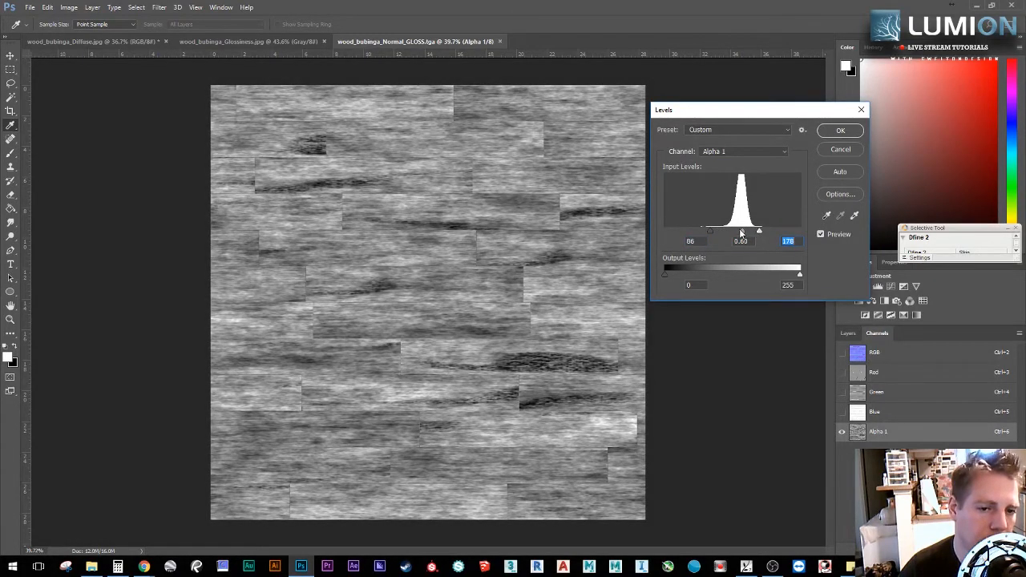
mouse_move(741, 233)
left_mouse_down()
mouse_move(726, 234)
mouse_move(754, 240)
mouse_move(721, 237)
mouse_move(745, 234)
left_mouse_up()
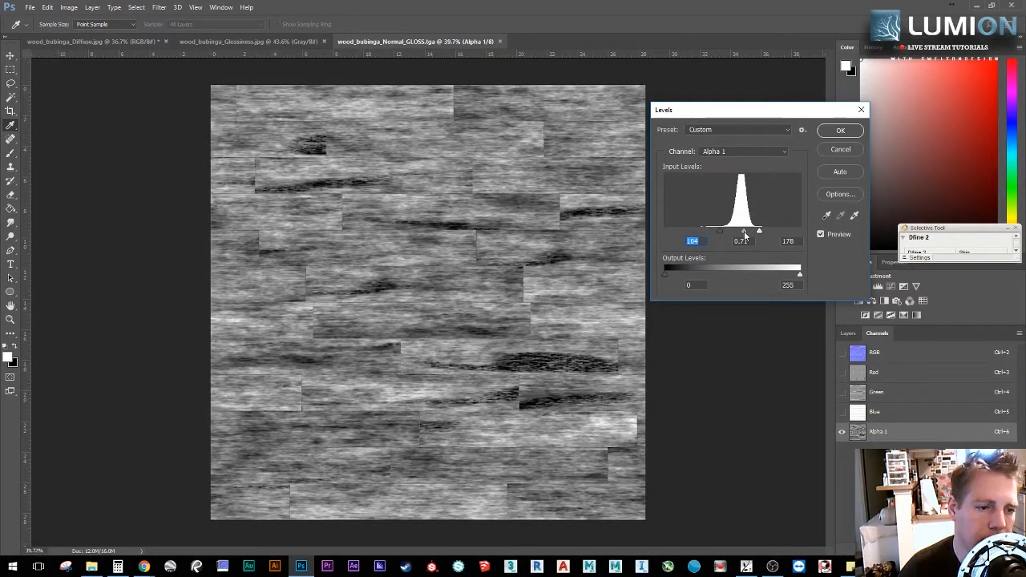
left_click(837, 132)
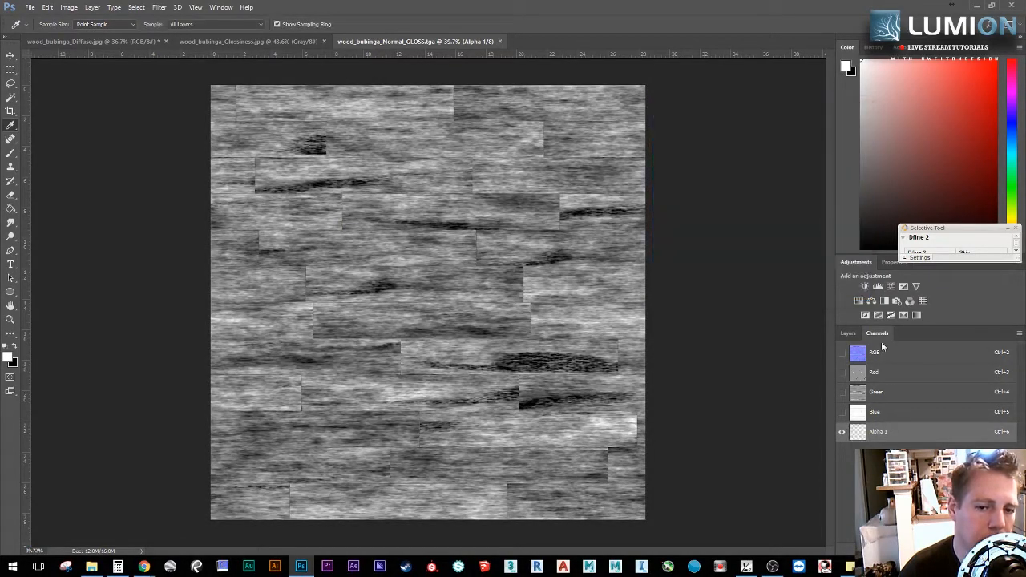
Step: Show the RGB channels again and save the image as Targa file "wood_bubinga_Normal_GLOSS v2" with its alpha channel
left_click(845, 357)
left_click(843, 333)
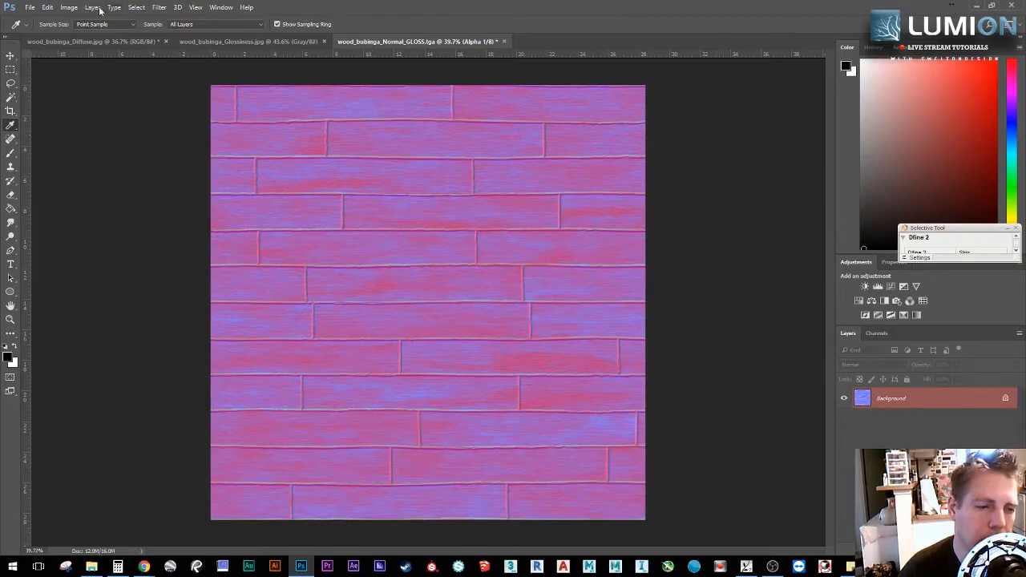
left_click(33, 8)
left_click(77, 125)
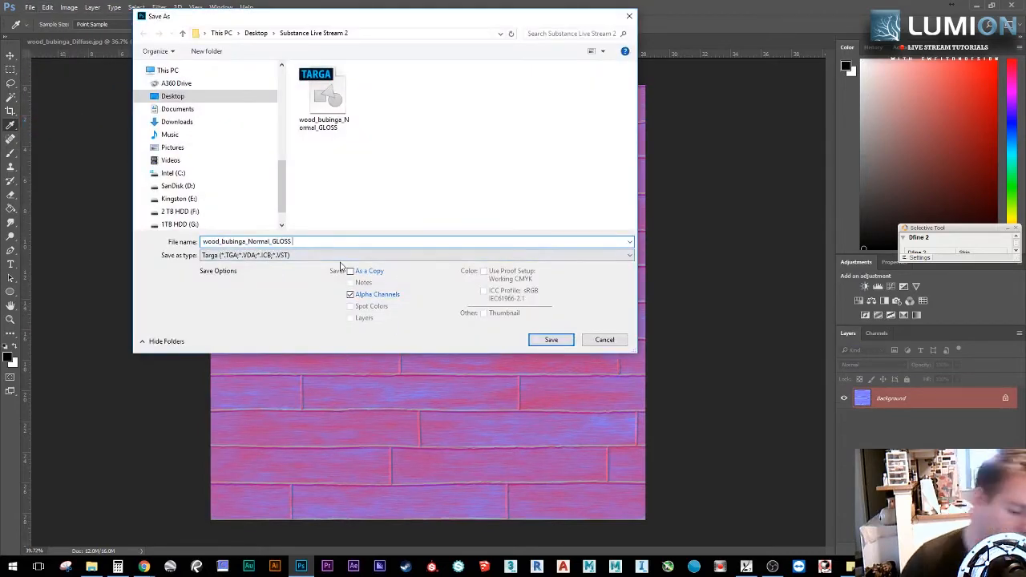
type("v2")
key("Return")
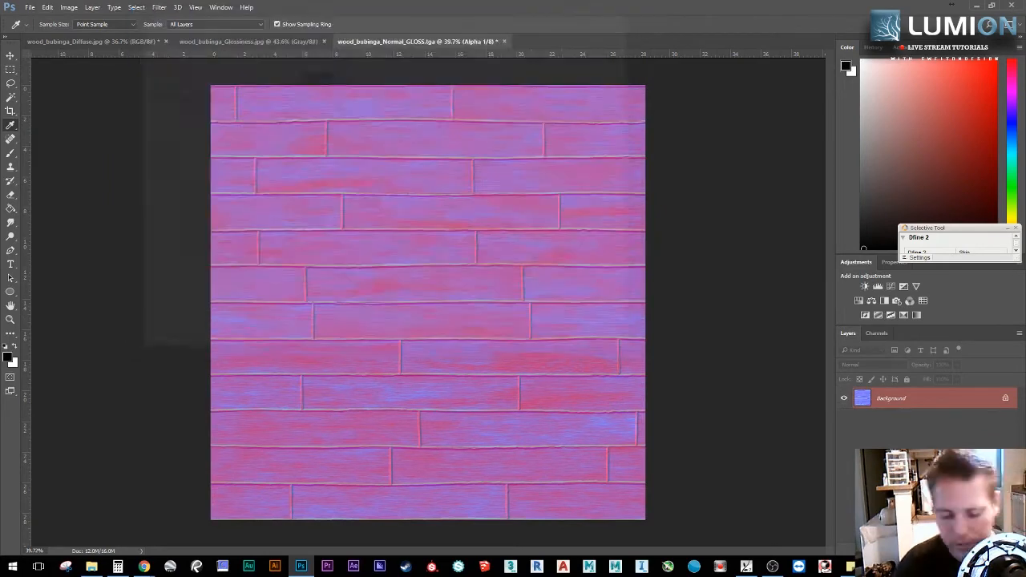
left_click(430, 189)
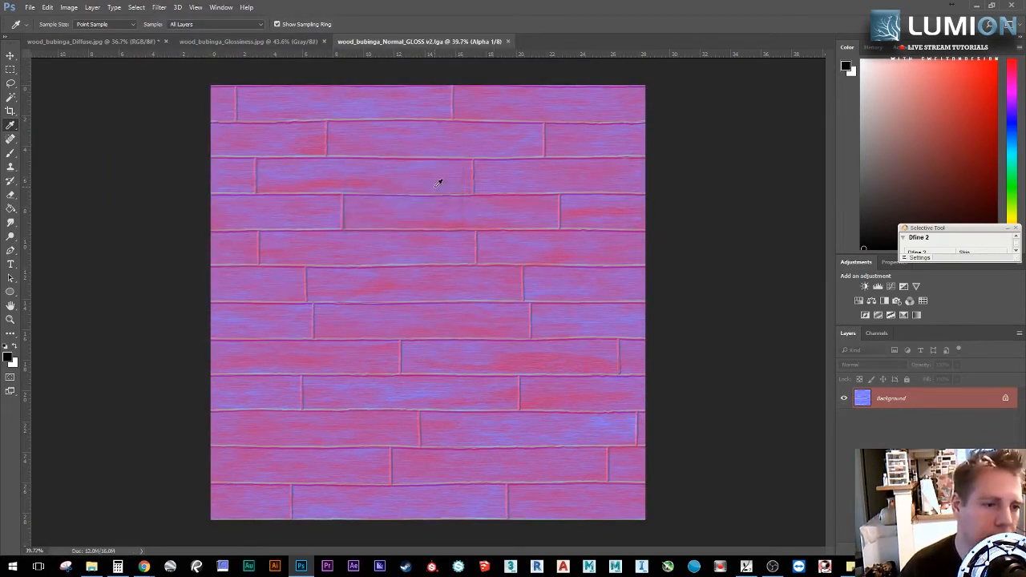
Step: Switch to Lumion, open the second clip's scene for editing and slightly enlarge the ball's wood texture scale
key("alt+Tab")
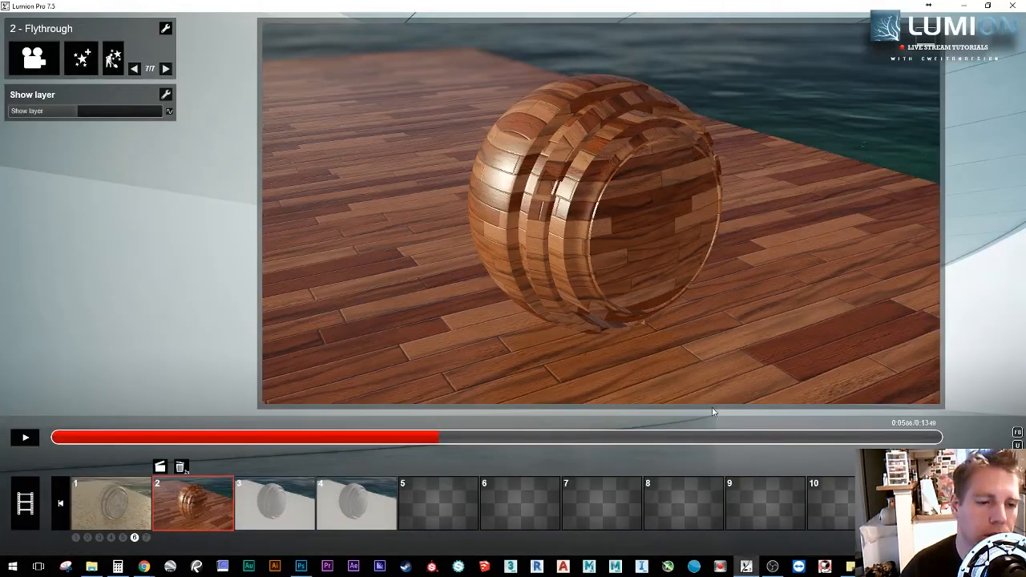
left_click(113, 59)
left_click(434, 252)
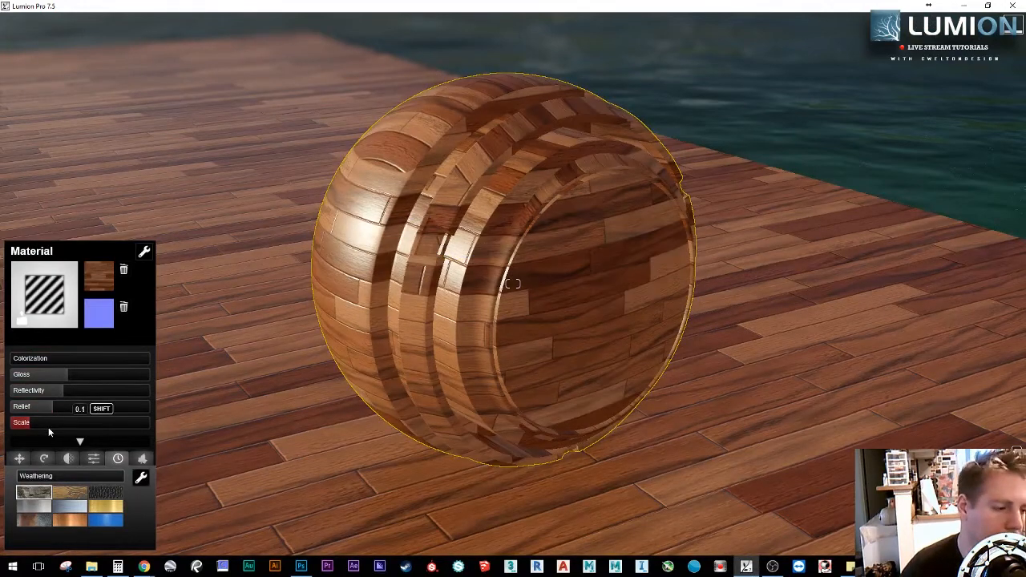
left_click_drag(48, 425, 250, 447, "shift")
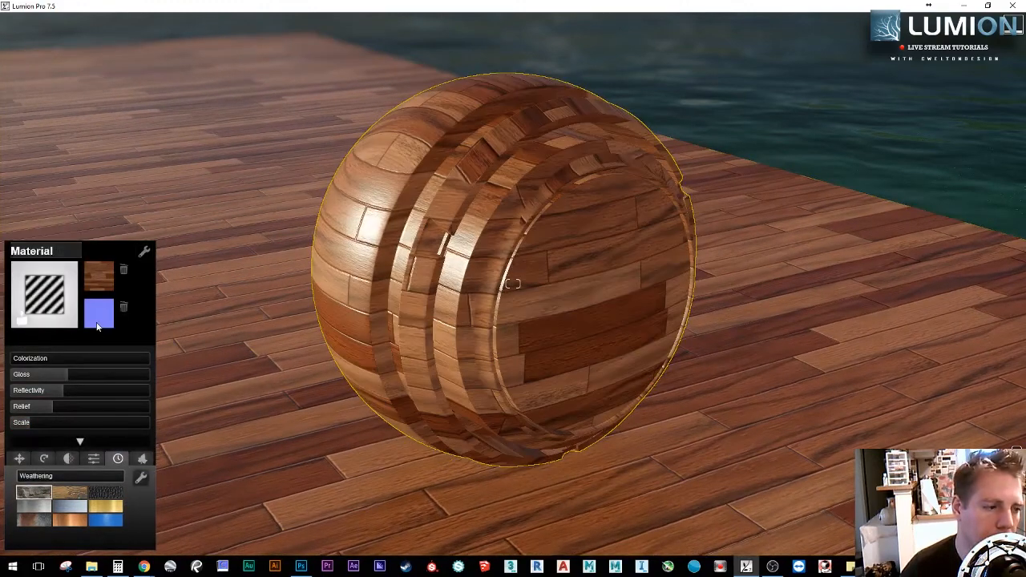
Step: Replace the ball material's normal map with wood_bubinga_Normal_GLOSS v2
left_click(99, 317)
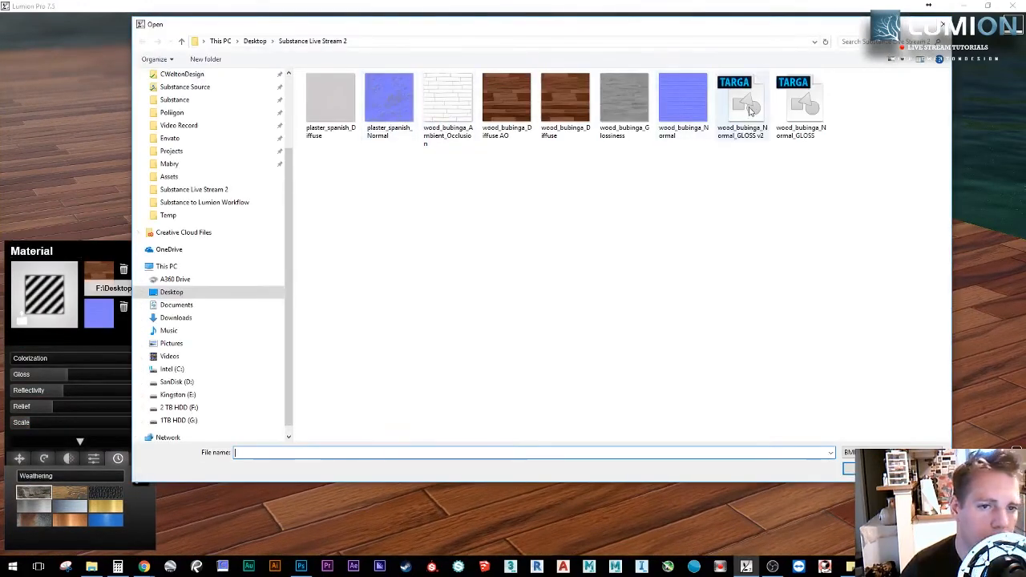
left_click(766, 116)
left_click(850, 469)
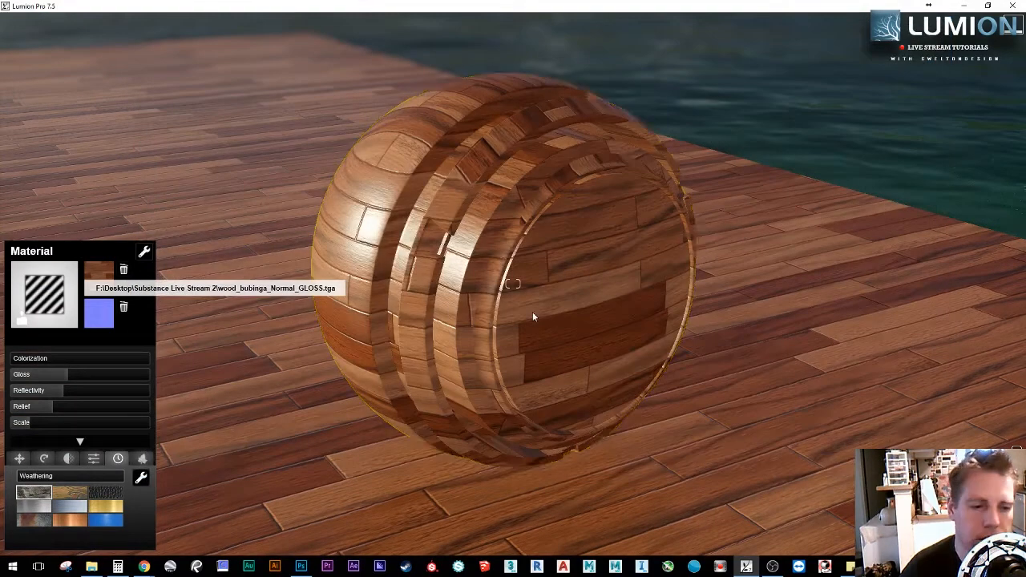
Step: Load wood_bubinga_Normal_GLOSS v2 as the normal map of the ground's wood material
scroll(538, 323, "up", 2)
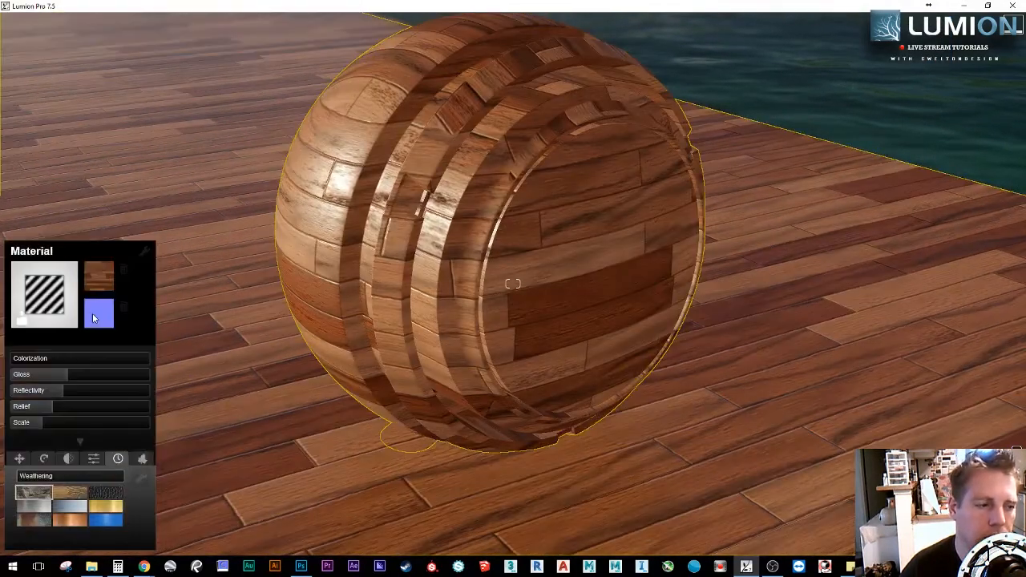
left_click(97, 315)
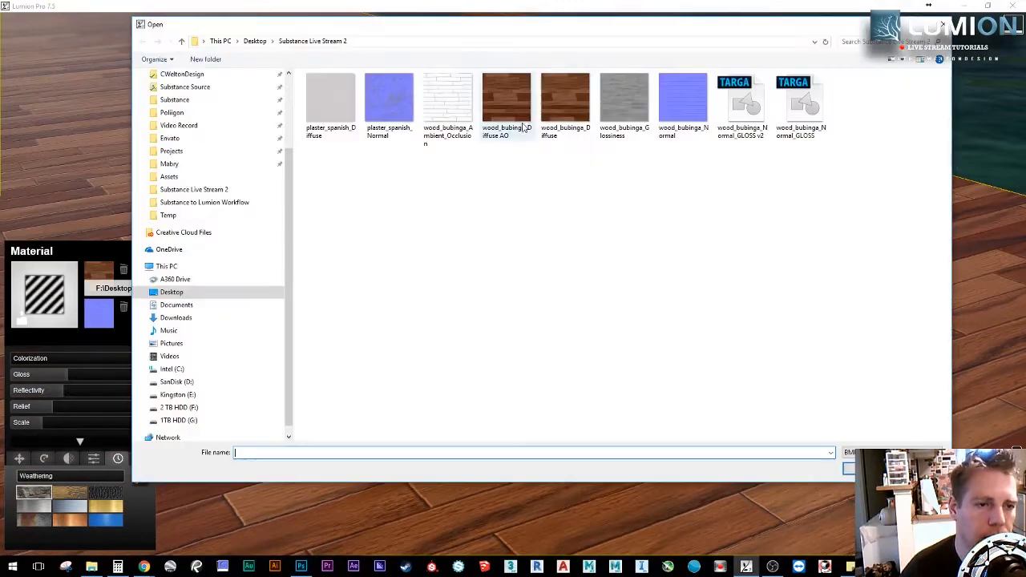
left_click(762, 105)
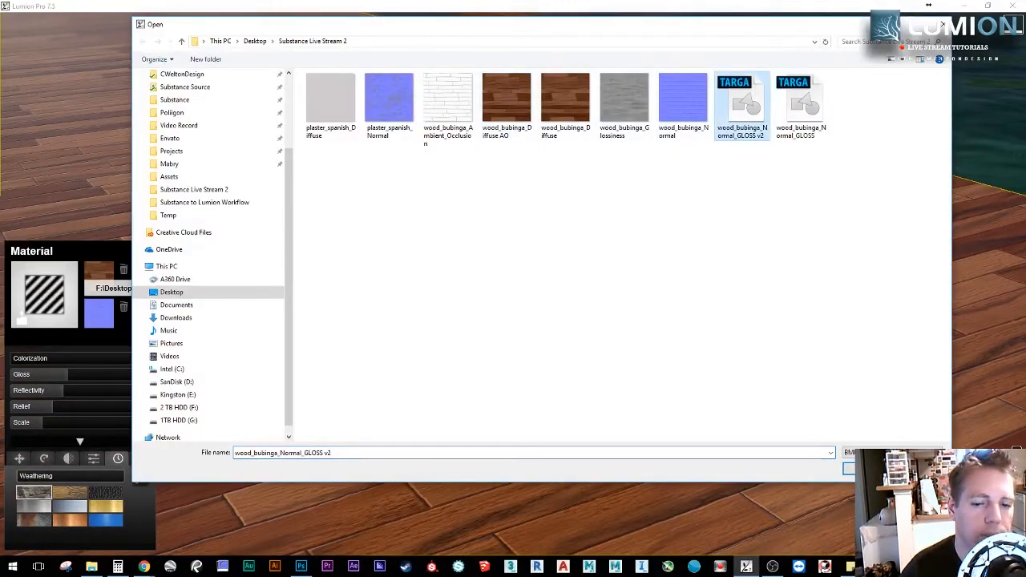
left_click(870, 469)
right_click_drag(434, 300, 425, 353)
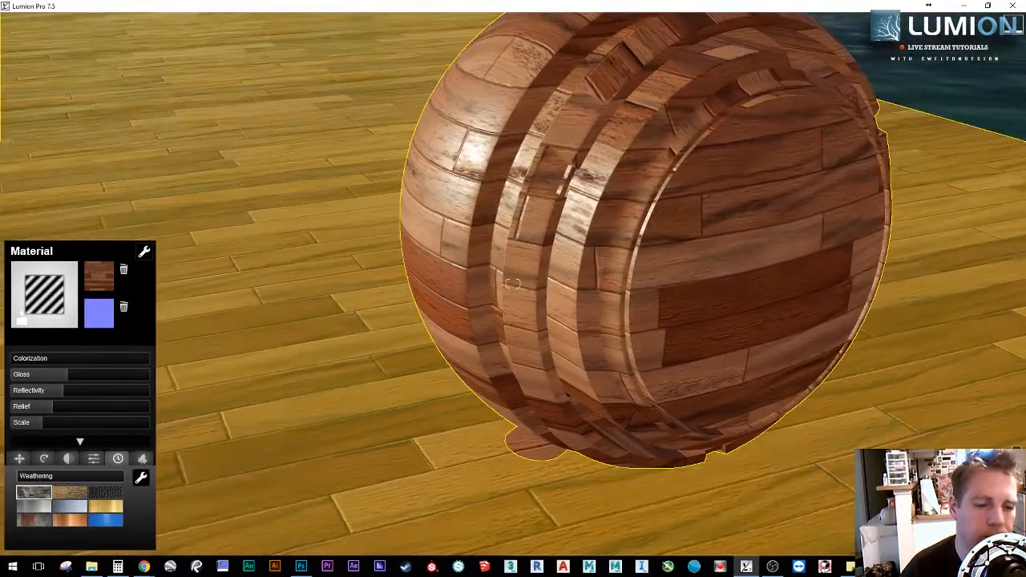
Step: Save the material changes and play through the second Flythrough clip to examine the new glossiness on both surfaces
left_click(962, 525)
left_click(1017, 481)
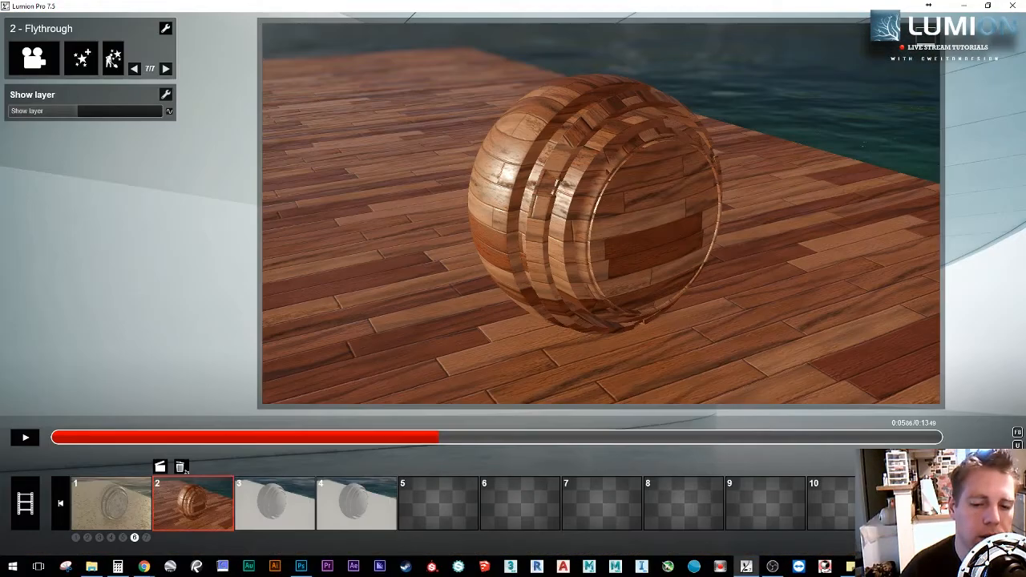
left_click_drag(433, 446, 476, 439)
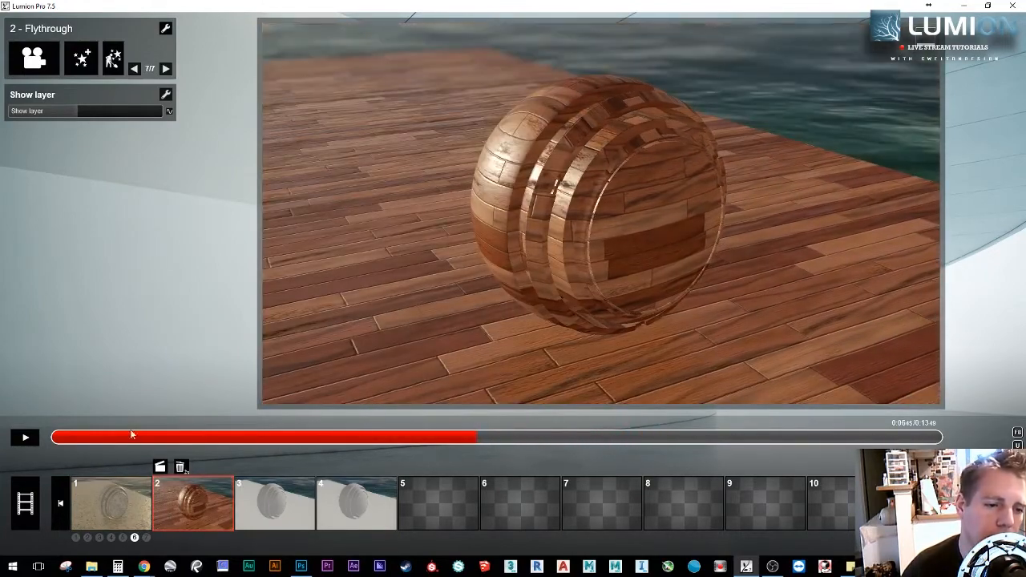
left_click(26, 437)
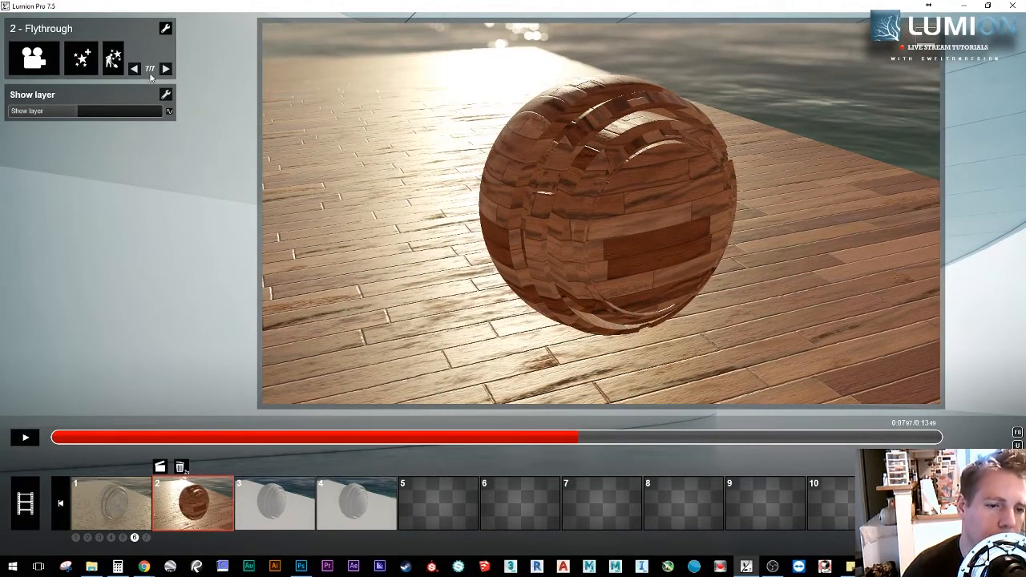
Step: Reopen the clip's scene, set the ground material's gloss to 1.7 and lower its reflectivity and relief
left_click(112, 61)
left_click(257, 227)
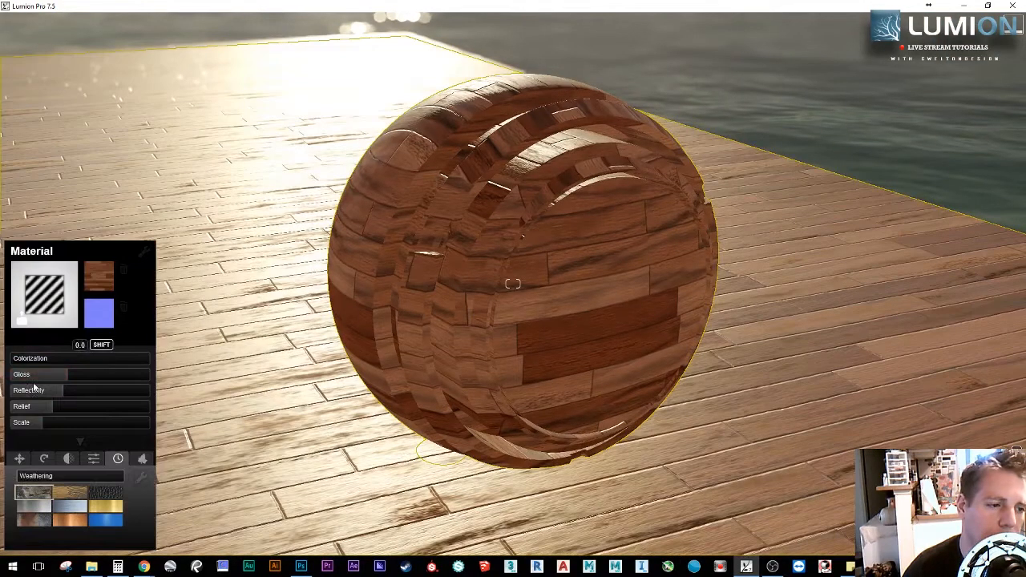
mouse_move(127, 396)
left_mouse_down()
mouse_move(57, 391)
mouse_move(134, 380)
mouse_move(66, 377)
mouse_move(149, 385)
mouse_move(134, 379)
left_mouse_up()
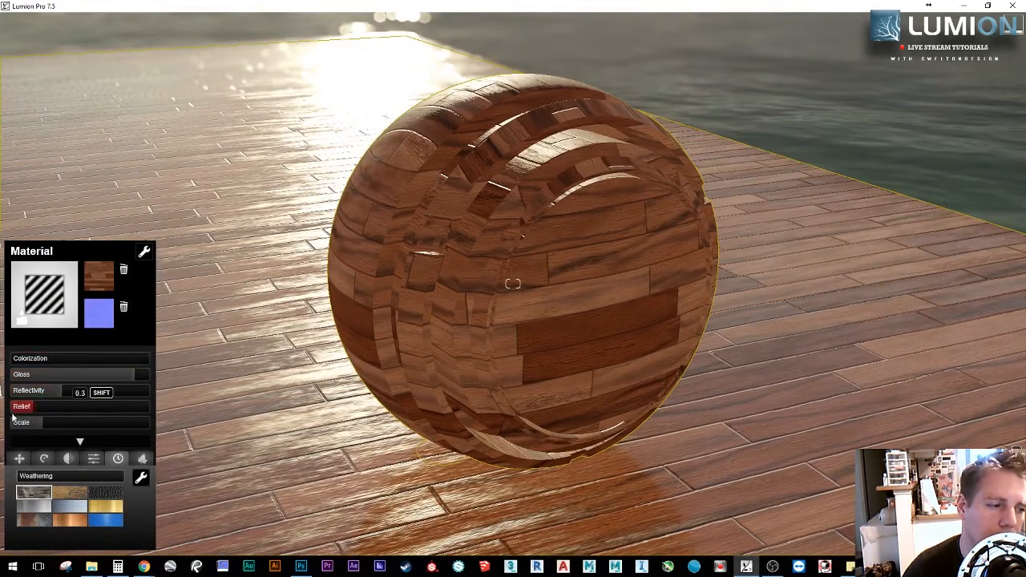
left_click_drag(13, 413, 129, 388)
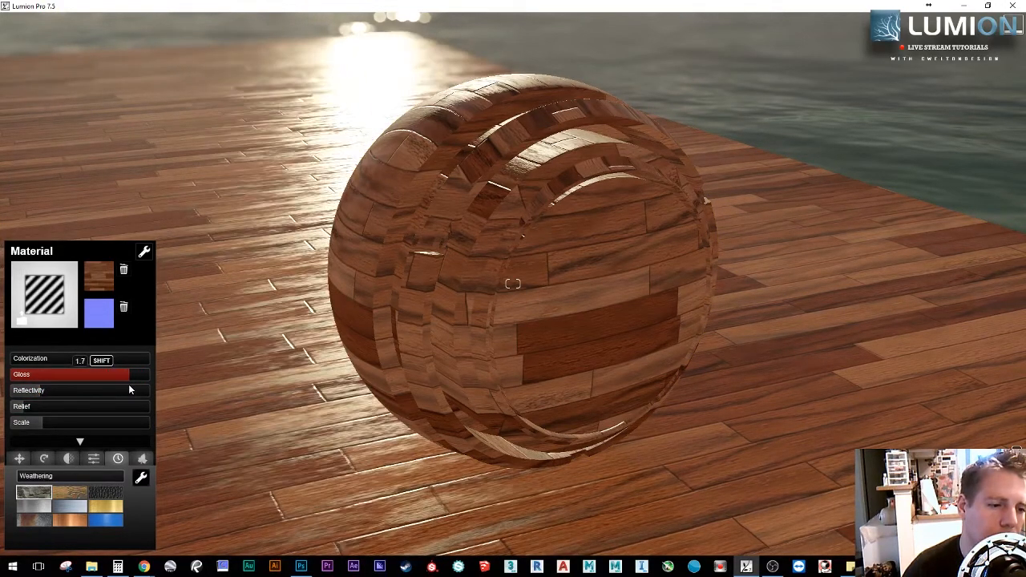
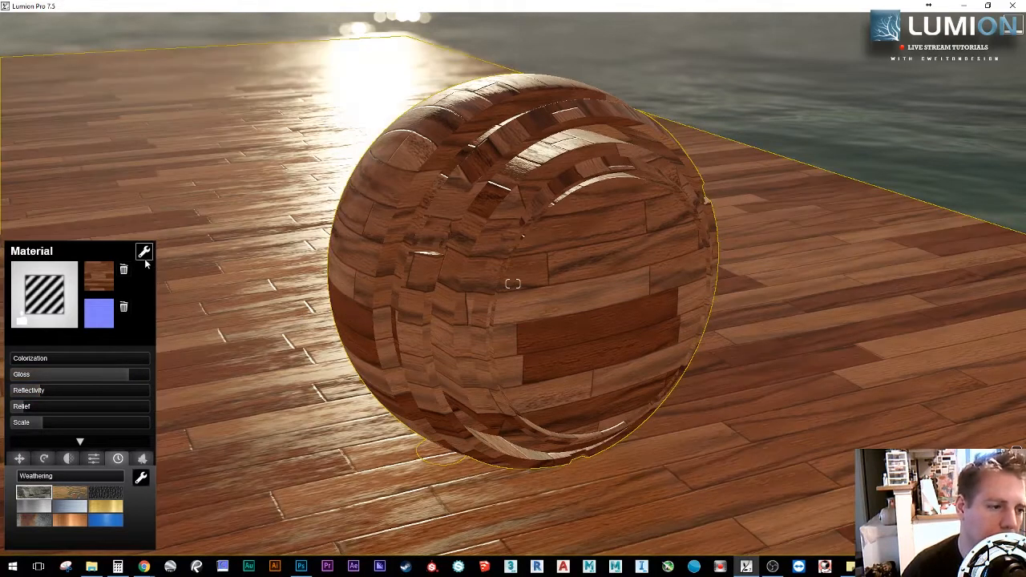
Step: Copy the ground's wood material onto the ball's material and reduce the ball's texture scale to get smaller planks
left_click(144, 255)
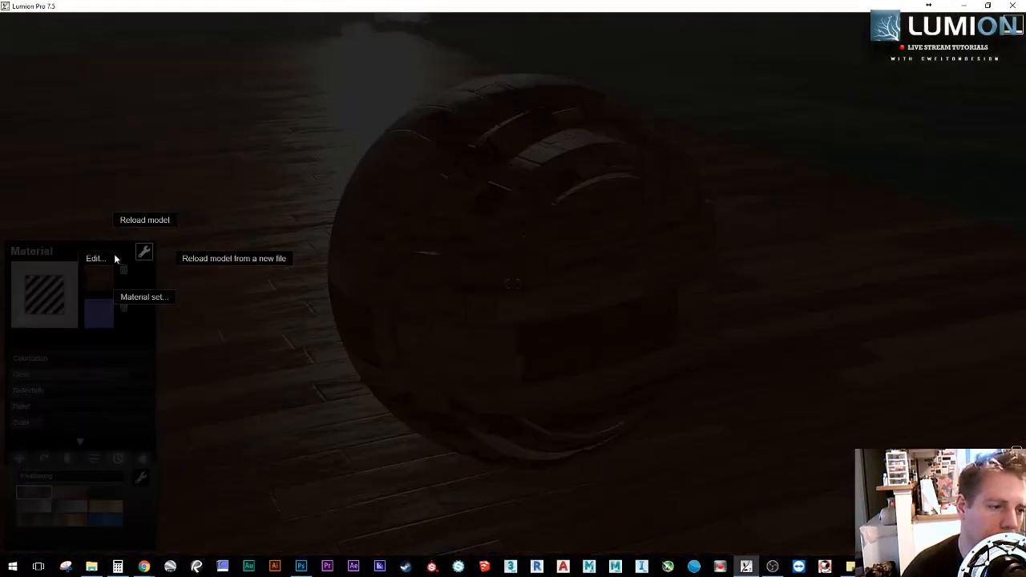
mouse_move(85, 263)
left_click(137, 271)
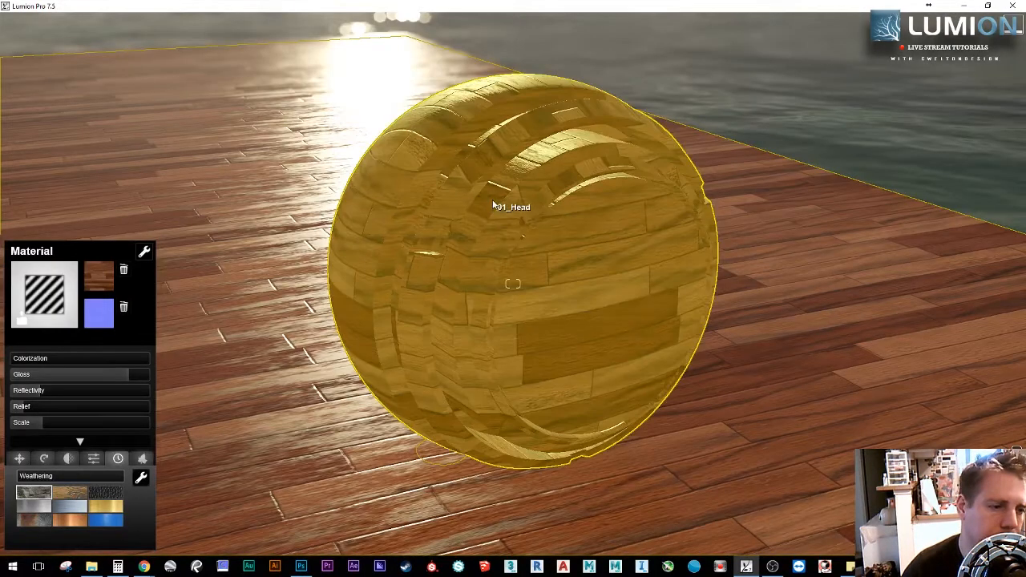
left_click(145, 253)
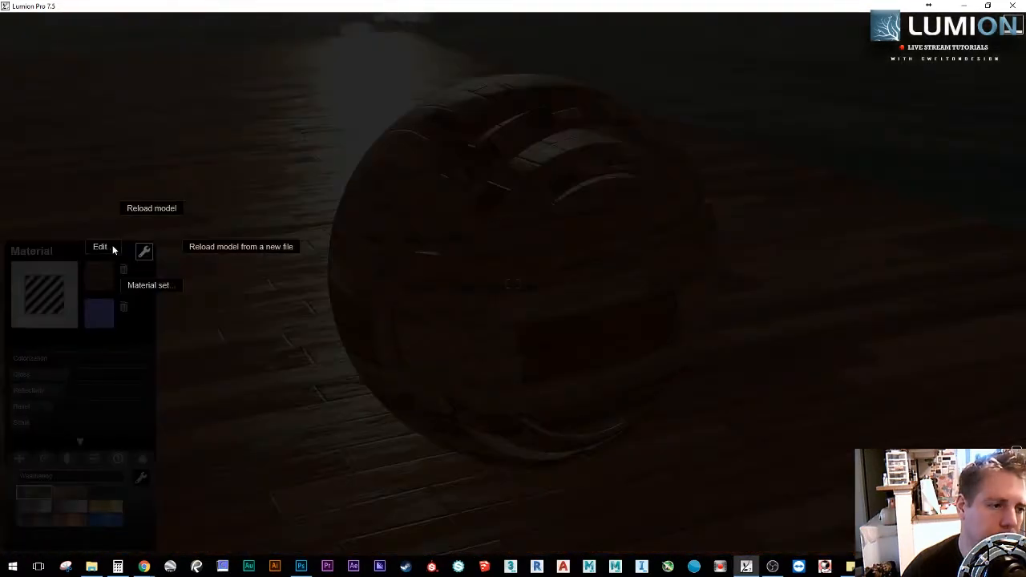
mouse_move(114, 248)
left_click(54, 250)
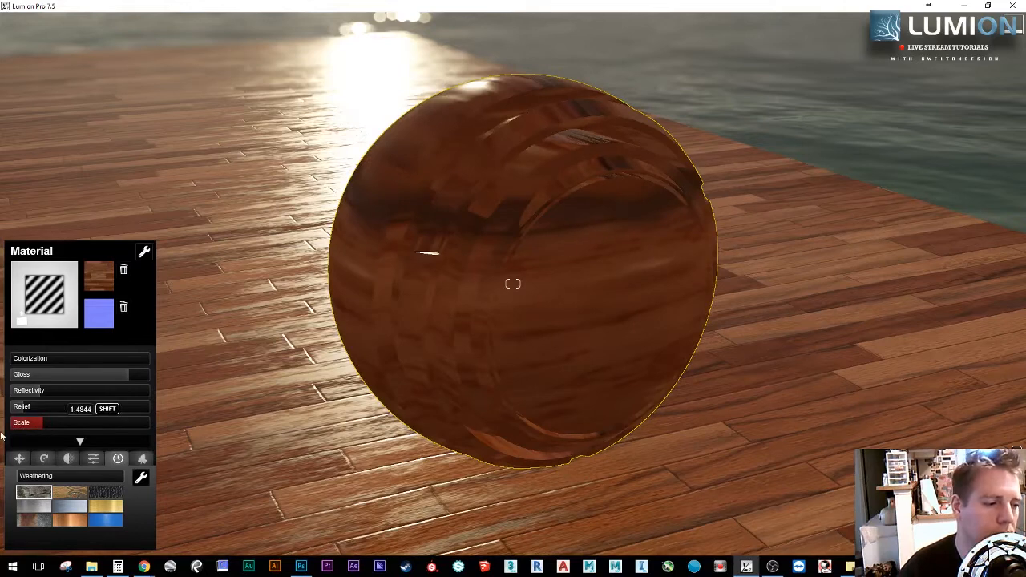
left_click_drag(1, 436, 86, 344, "shift")
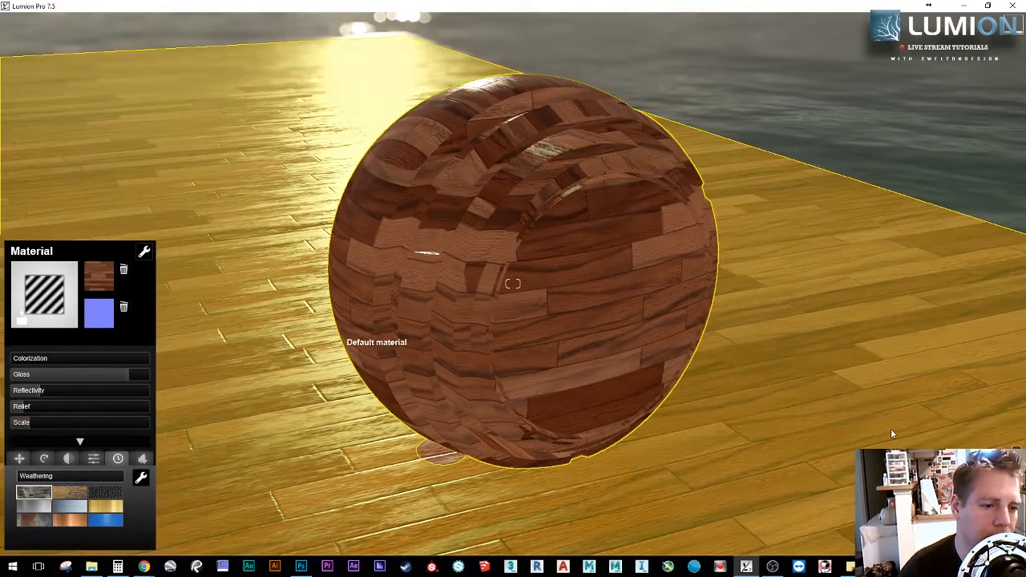
key("Escape")
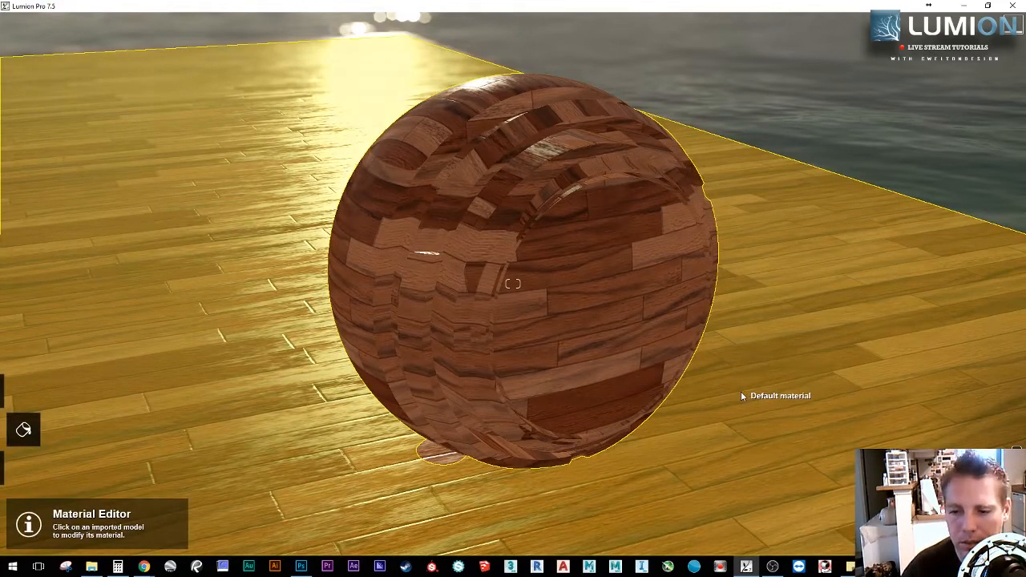
Step: Inspect the wood on the ball and ground up close, and play and scrub the second Flythrough clip to examine the moving highlights
key("w")
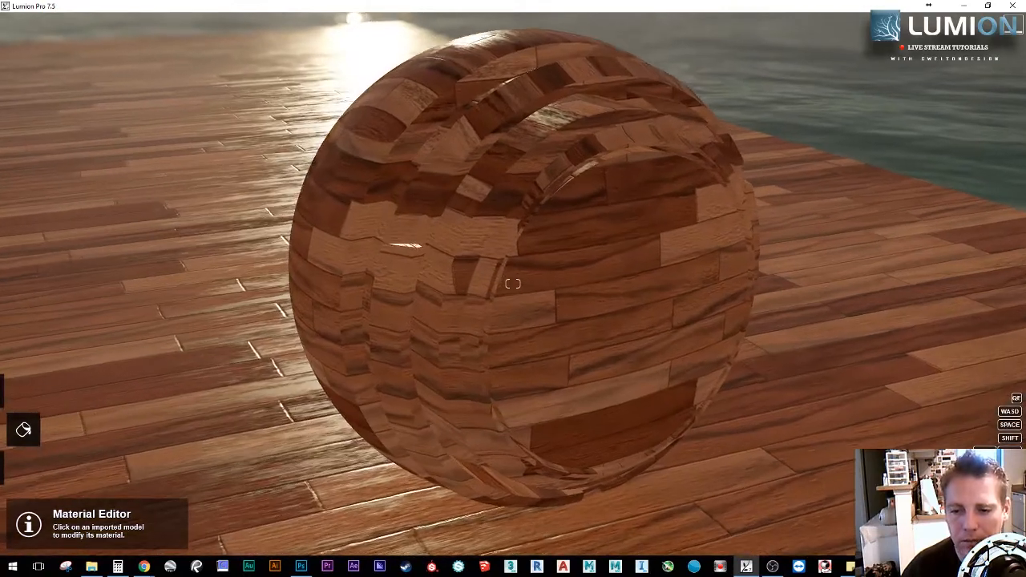
key("s")
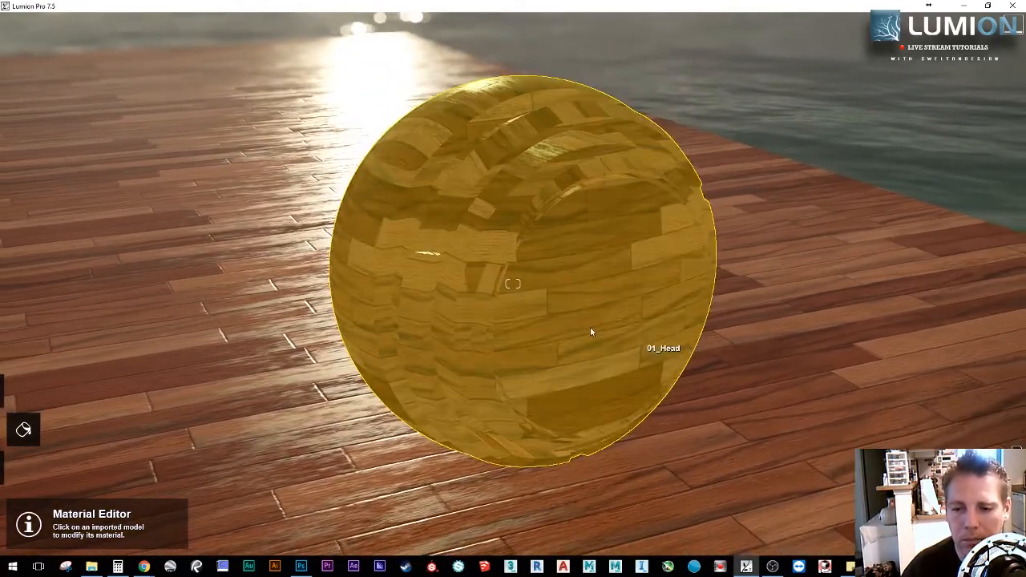
right_click_drag(597, 333, 575, 345)
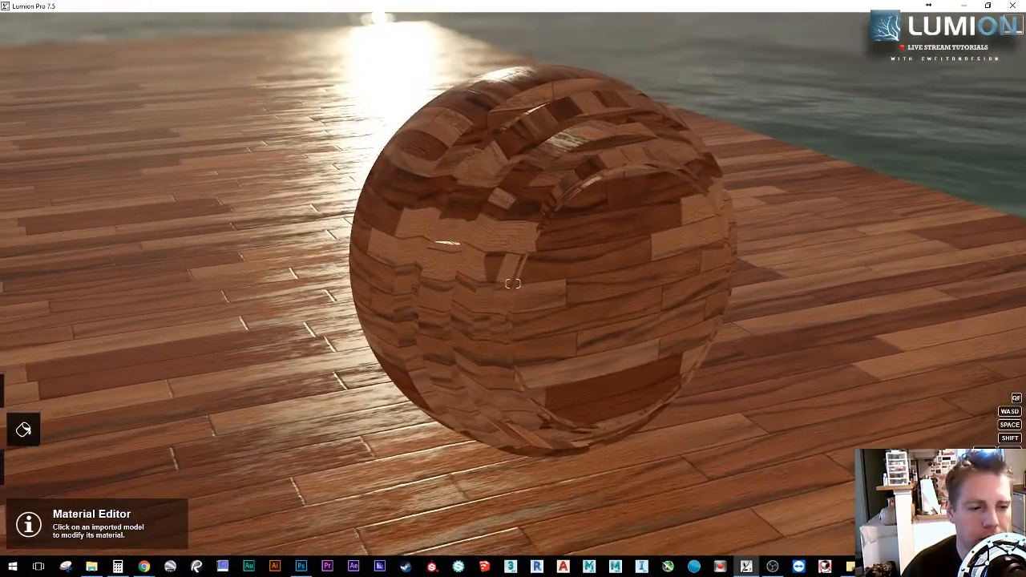
key("w")
key("s")
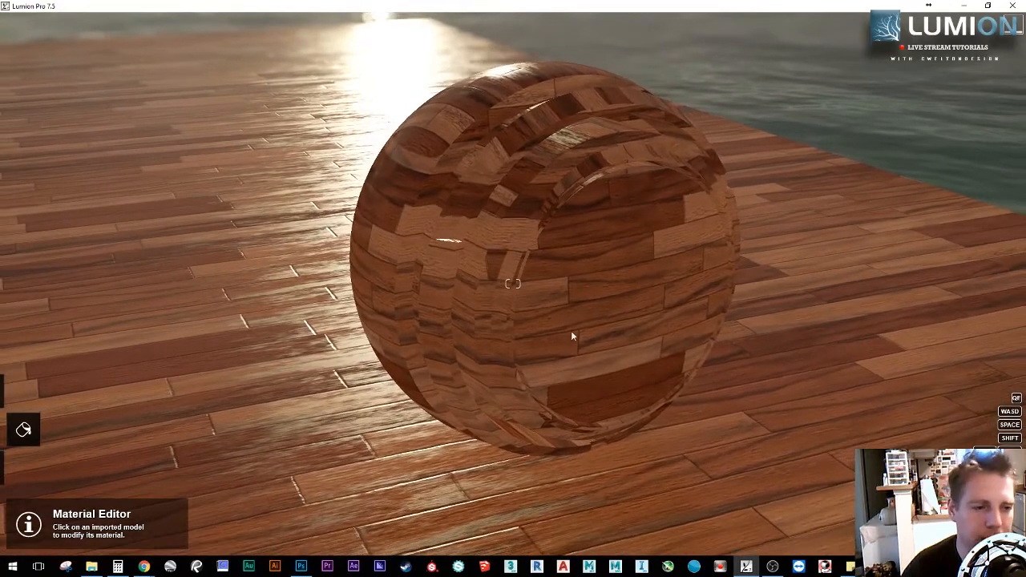
key("w")
mouse_move(35, 465)
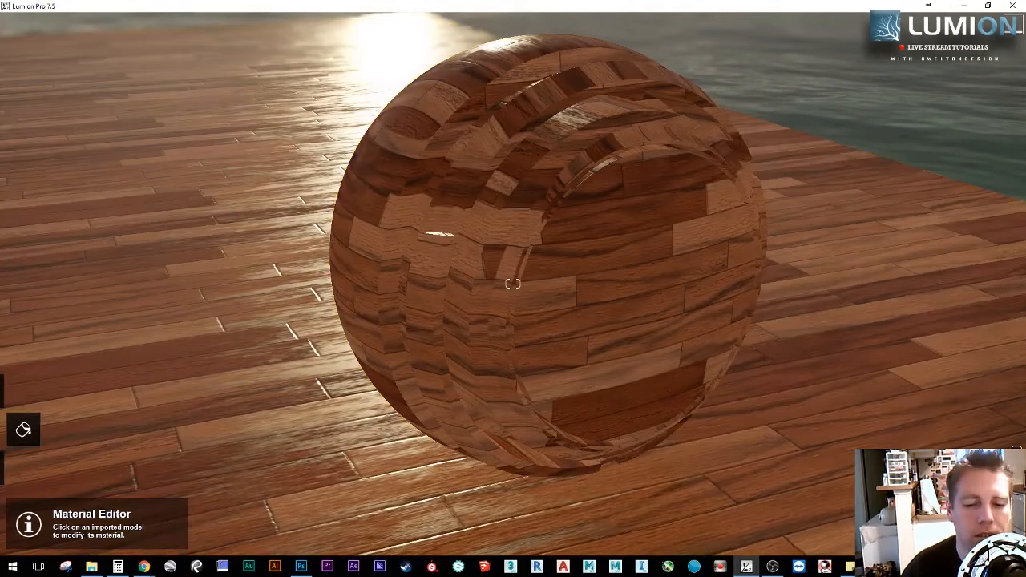
left_click(997, 530)
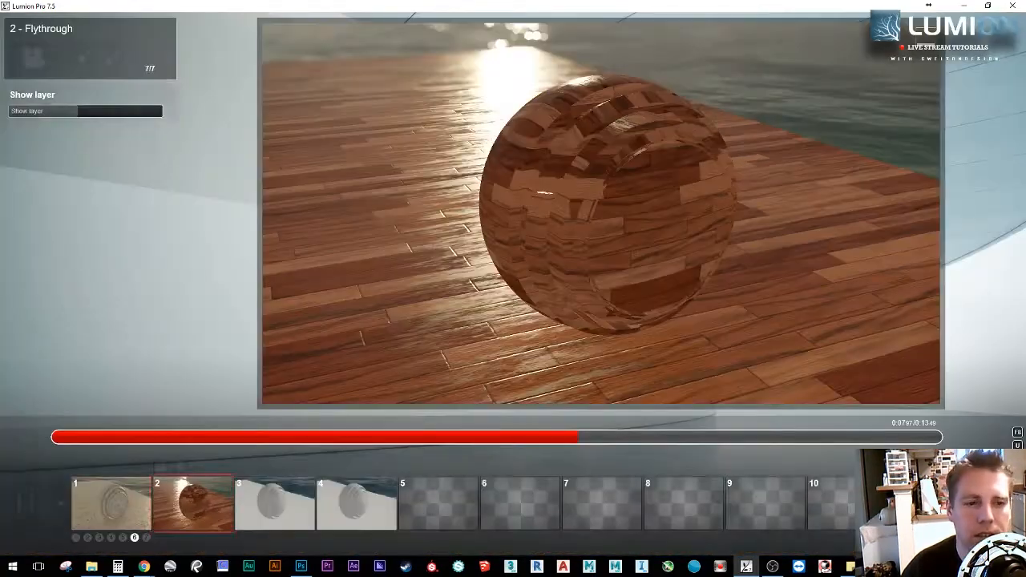
mouse_move(556, 436)
left_mouse_down()
mouse_move(396, 419)
mouse_move(547, 418)
mouse_move(570, 434)
mouse_move(624, 443)
mouse_move(547, 447)
mouse_move(630, 450)
mouse_move(554, 445)
left_mouse_up()
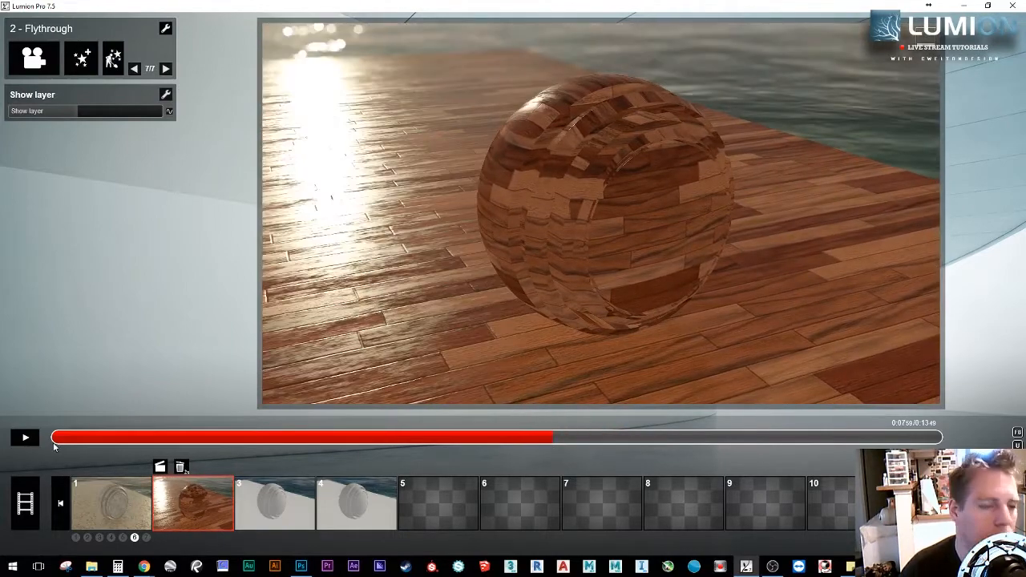
left_click(24, 439)
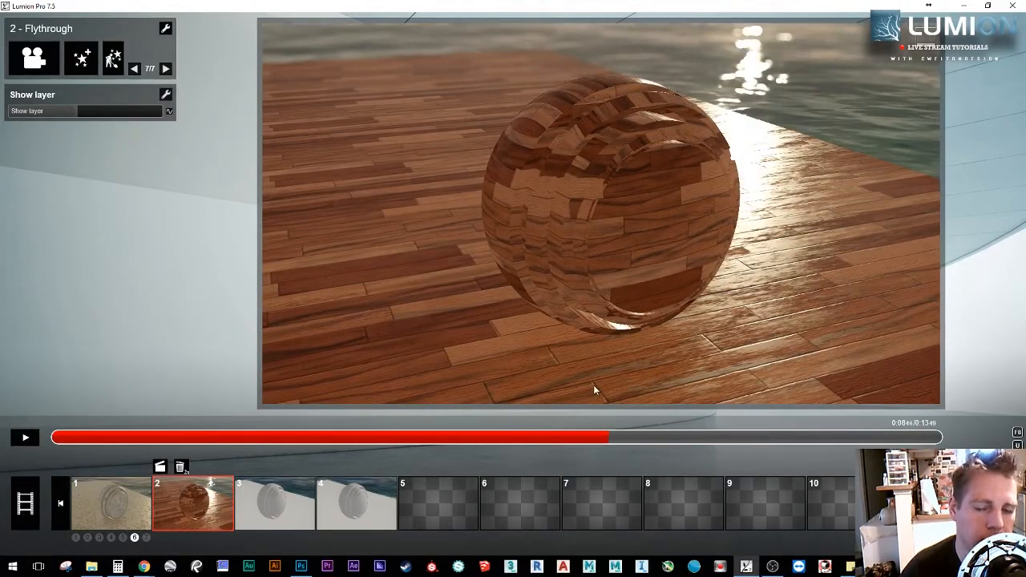
left_click_drag(605, 442, 559, 446)
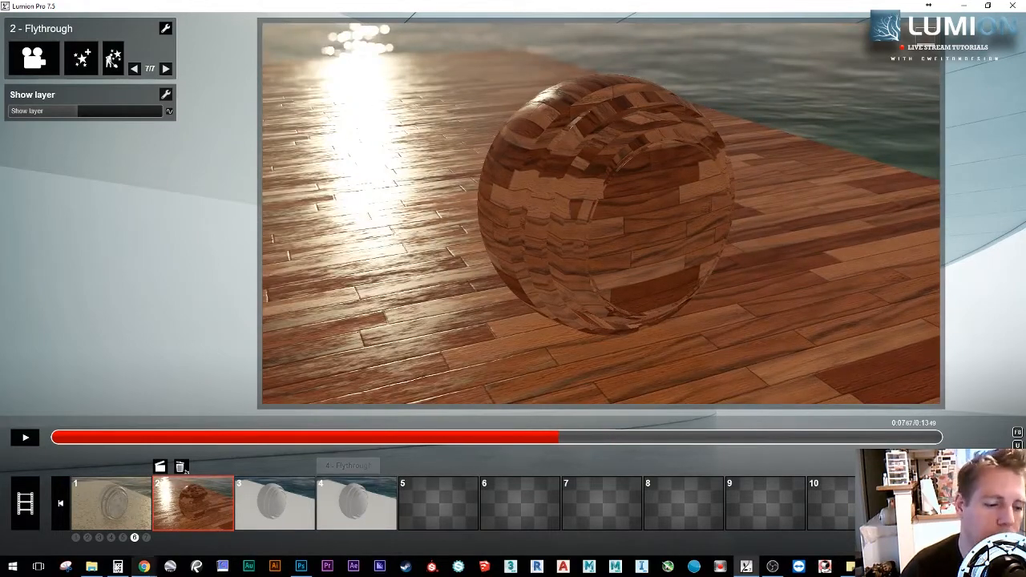
Step: Switch to the Substance Source browser window and open the downloaded antique_bronze substance file
mouse_move(143, 567)
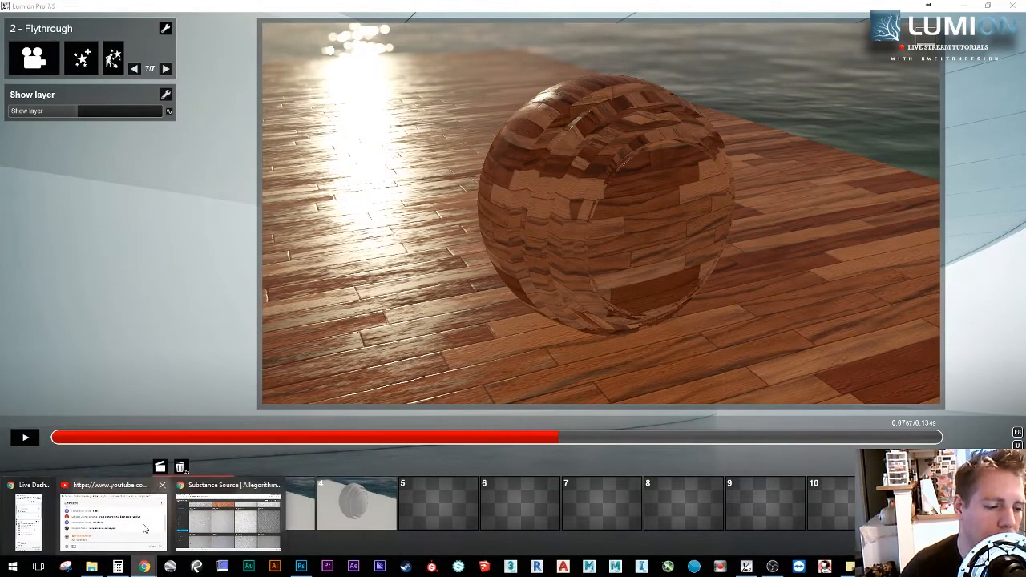
left_click(226, 535)
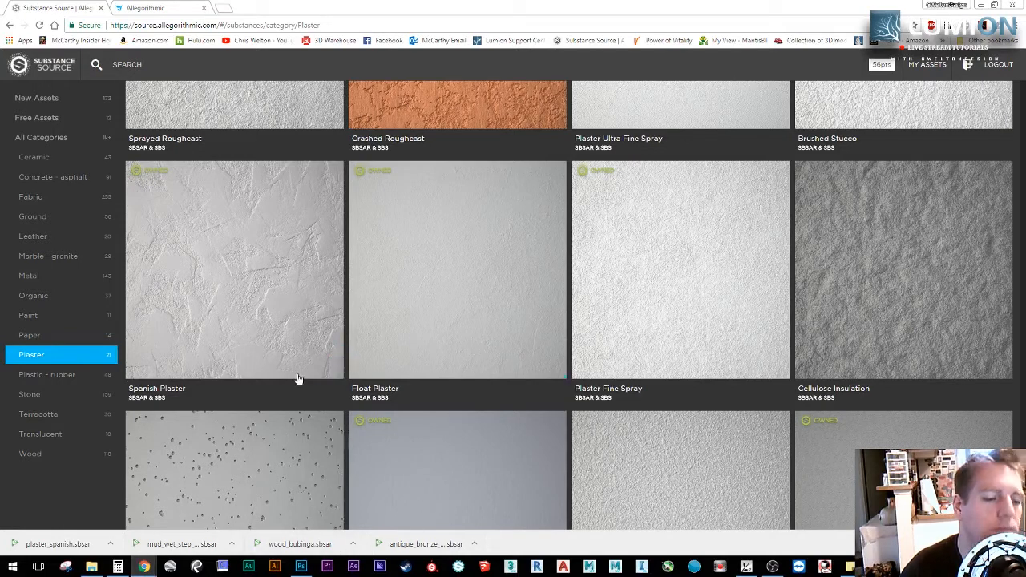
left_click(440, 540)
mouse_move(577, 270)
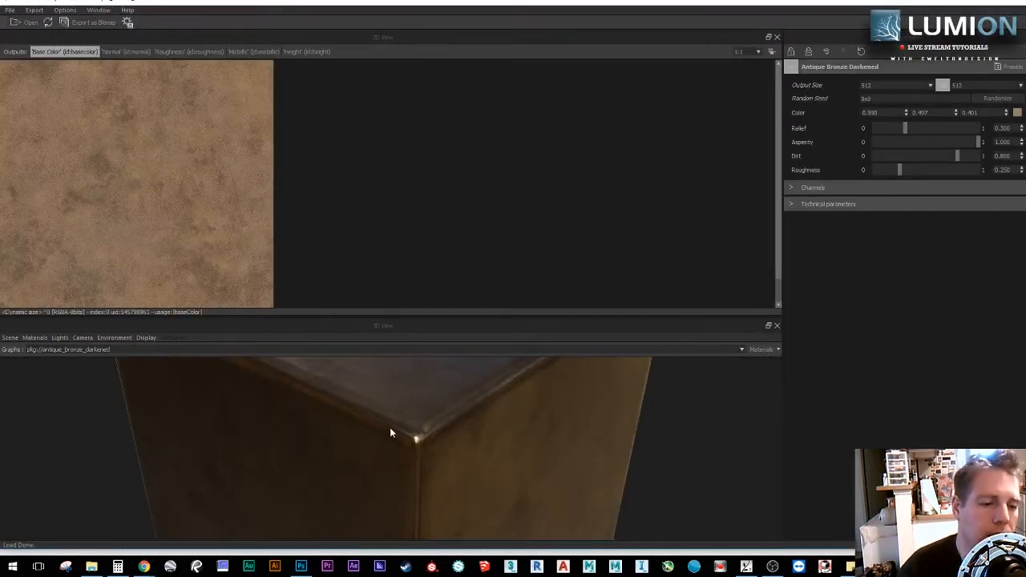
Step: Enlarge the 3D view and examine the sun's highlight on the Antique Bronze Darkened cube from several angles
mouse_move(390, 430)
left_mouse_down()
mouse_move(390, 412)
mouse_move(396, 420)
left_mouse_up()
scroll(390, 425, "down", 2)
scroll(395, 420, "down", 2)
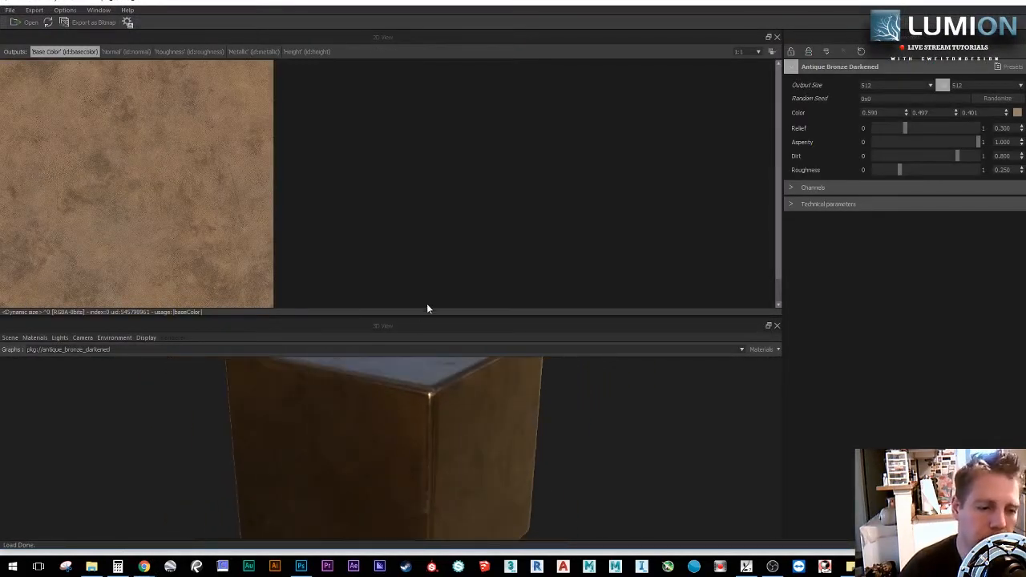
left_click_drag(442, 316, 485, 113)
left_click_drag(391, 322, 302, 412)
scroll(377, 417, "up", 2)
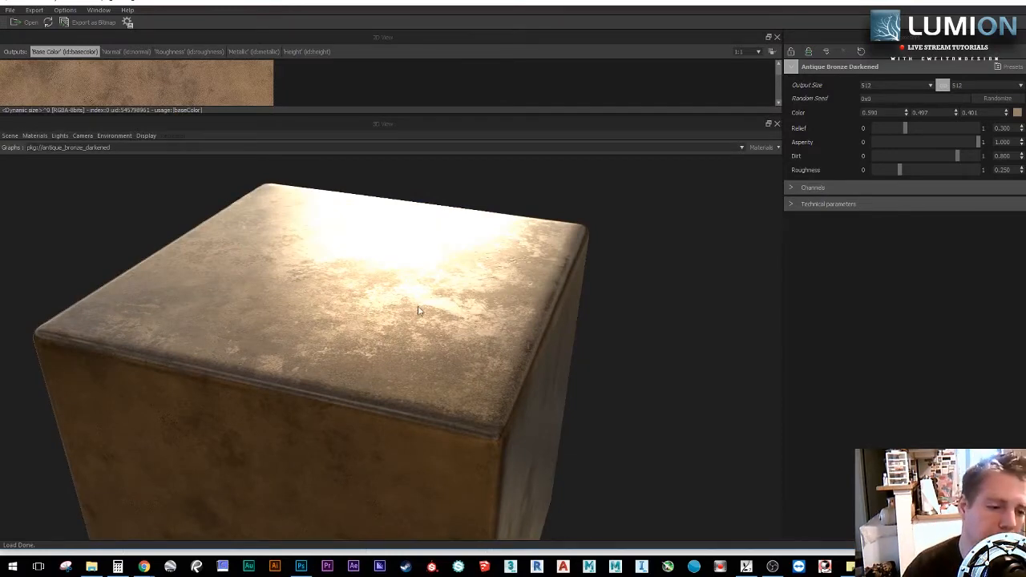
left_click_drag(395, 318, 390, 343)
scroll(374, 311, "up", 2)
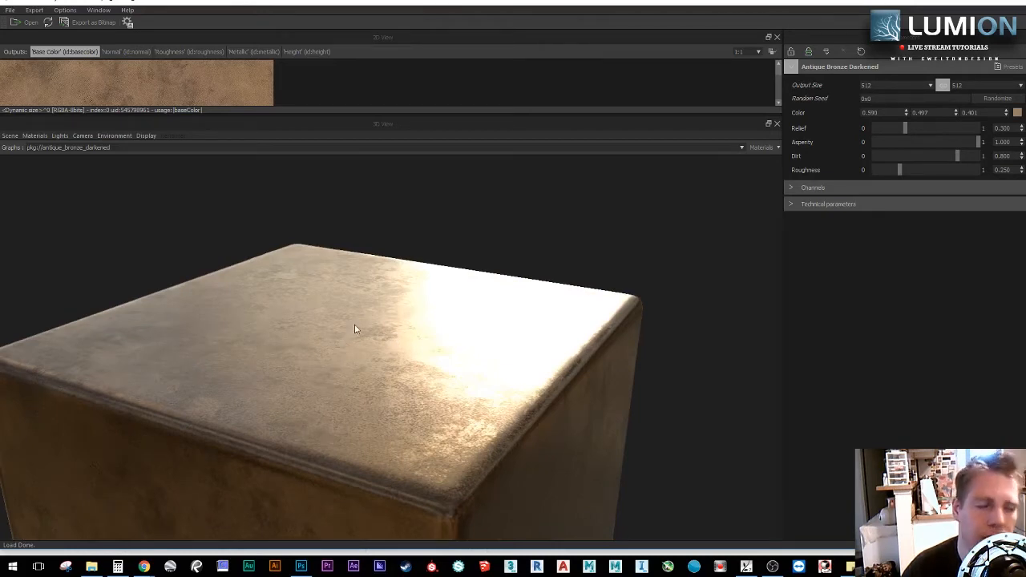
left_click_drag(300, 298, 415, 307)
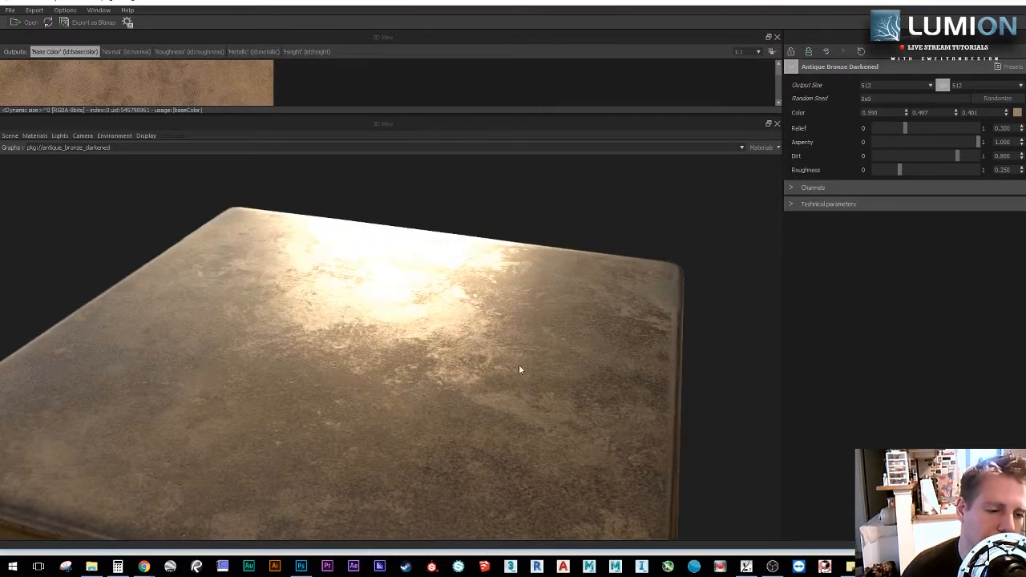
Step: Set the substance's output size to 1024 and swing the light across the cube's top face
left_click(900, 84)
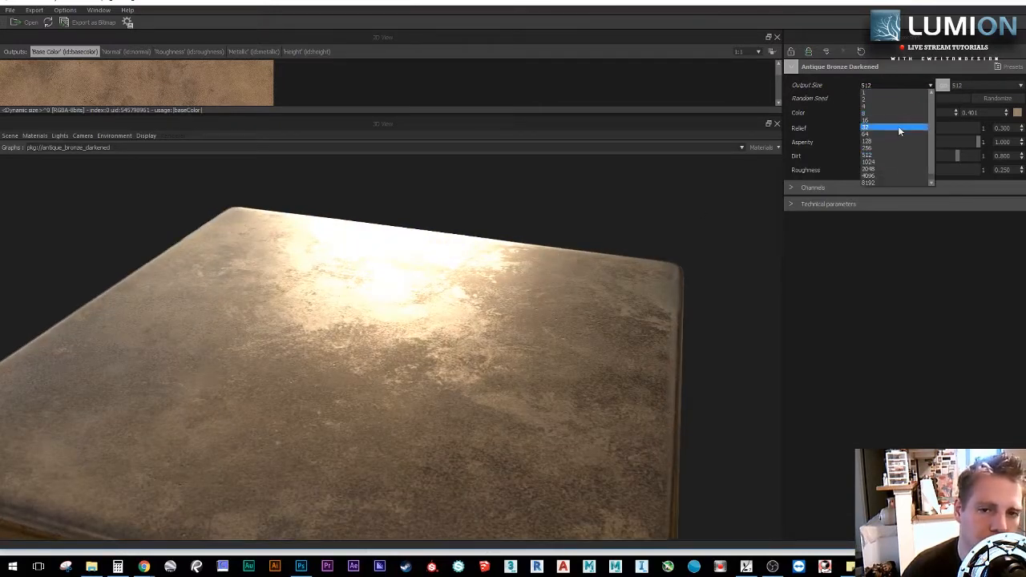
left_click(887, 161)
left_click_drag(555, 401, 472, 410)
right_click_drag(472, 410, 581, 317, "ctrl+shift")
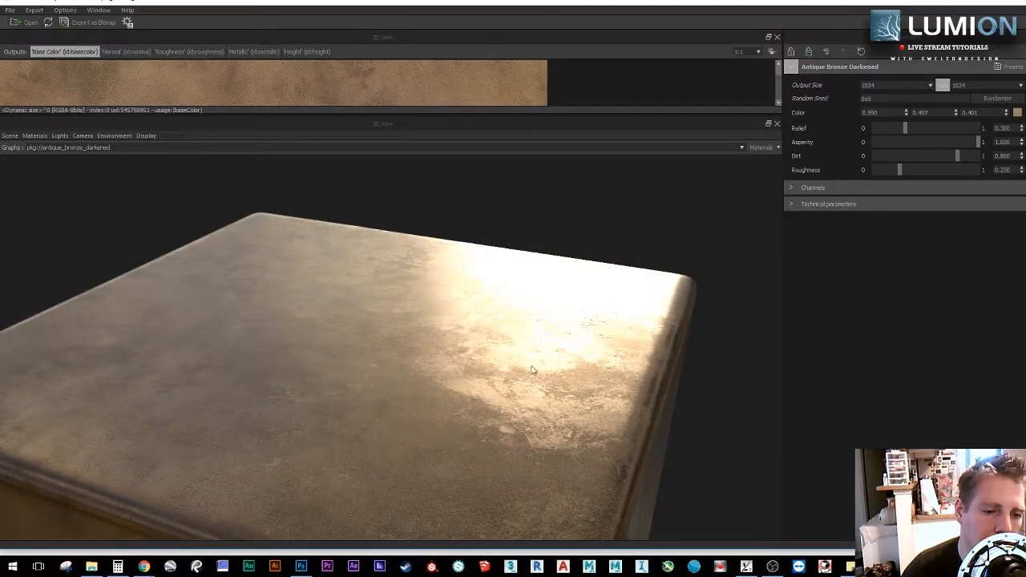
right_click_drag(531, 366, 591, 280, "ctrl+shift")
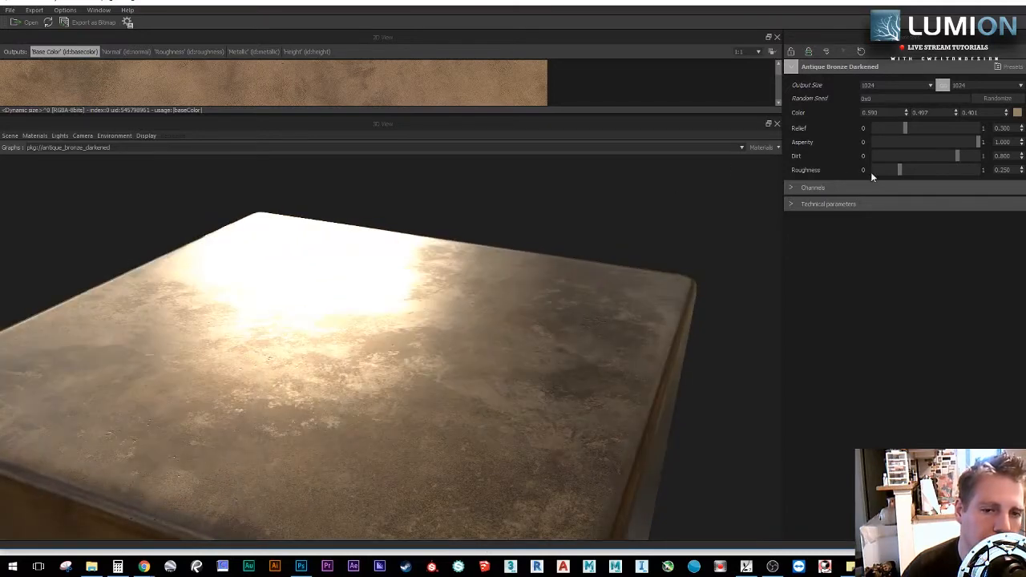
Step: Try Roughness at 0.087 and at a higher value to compare the reflections on the cube's top face
mouse_move(901, 170)
left_mouse_down()
mouse_move(868, 164)
mouse_move(883, 169)
left_mouse_up()
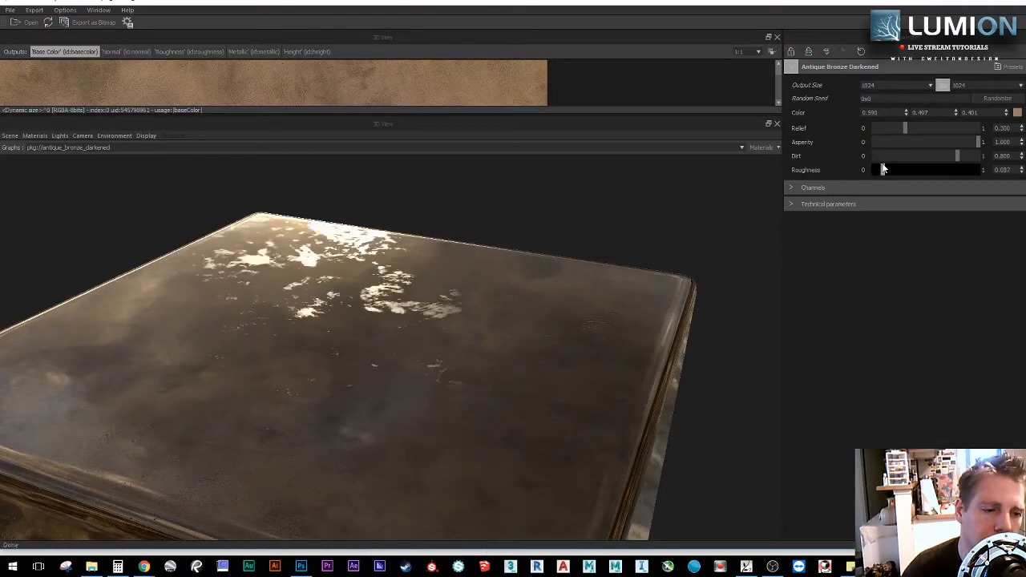
mouse_move(439, 321)
right_mouse_down("ctrl+shift")
mouse_move(423, 320)
mouse_move(426, 333)
right_mouse_up("ctrl+shift")
left_click_drag(887, 168, 909, 180)
Step: Apply the Clean Bronze Damage preset to the Antique Bronze Darkened substance
left_click(1009, 66)
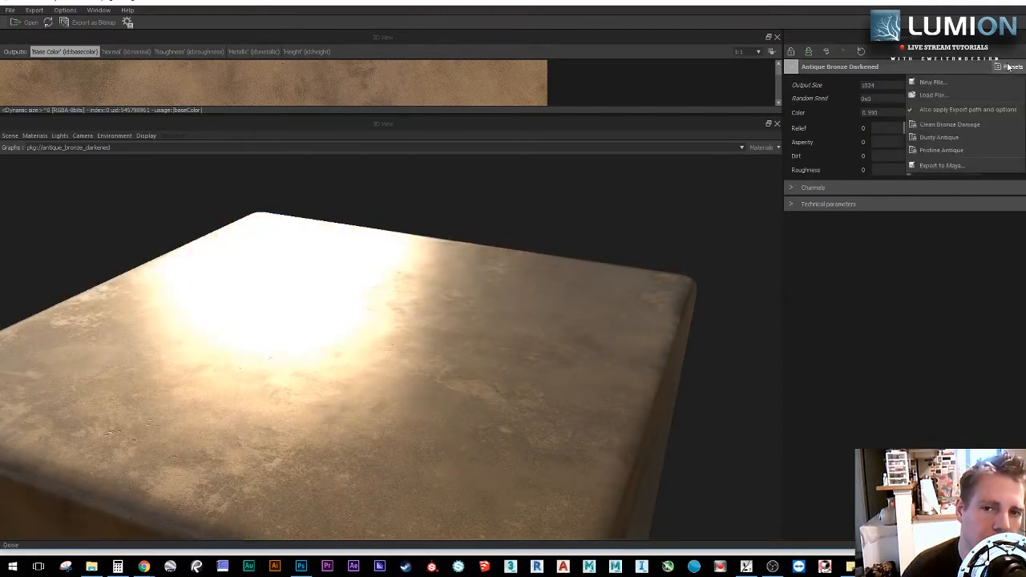
left_click(967, 125)
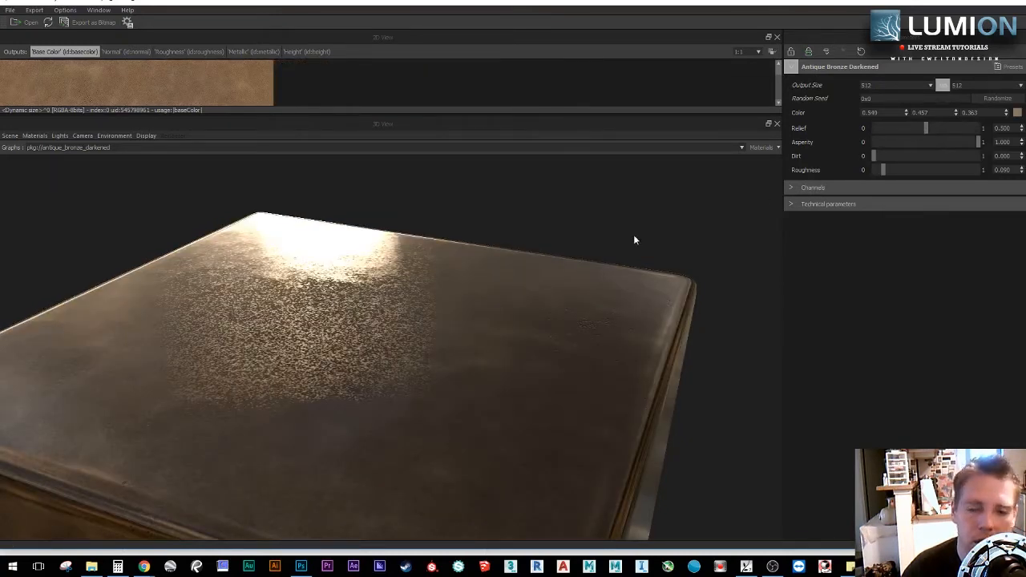
Step: Examine how light catches the preset's surface grain and edges on the cube from near and far
left_click_drag(437, 352, 378, 391, "ctrl+shift")
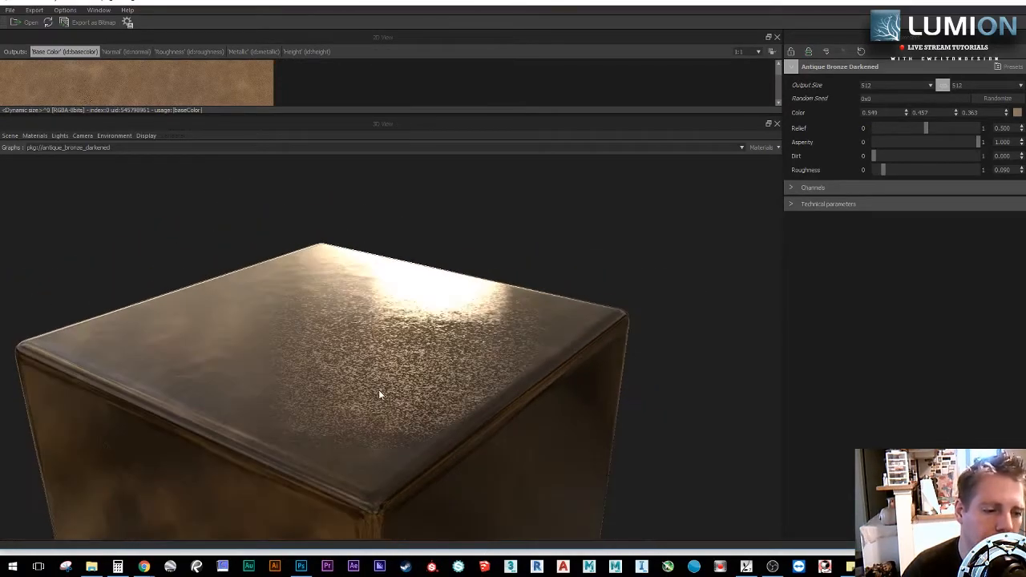
scroll(361, 371, "up", 3)
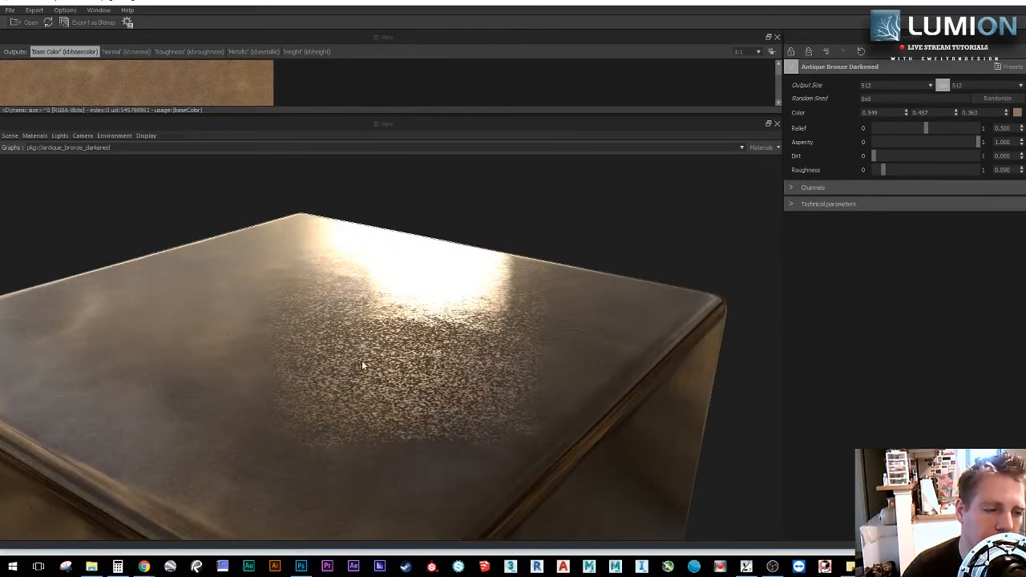
mouse_move(363, 365)
left_mouse_down()
mouse_move(348, 385)
mouse_move(380, 345)
mouse_move(360, 366)
mouse_move(381, 345)
mouse_move(366, 369)
mouse_move(412, 355)
mouse_move(372, 376)
left_mouse_up()
scroll(364, 371, "up", 3)
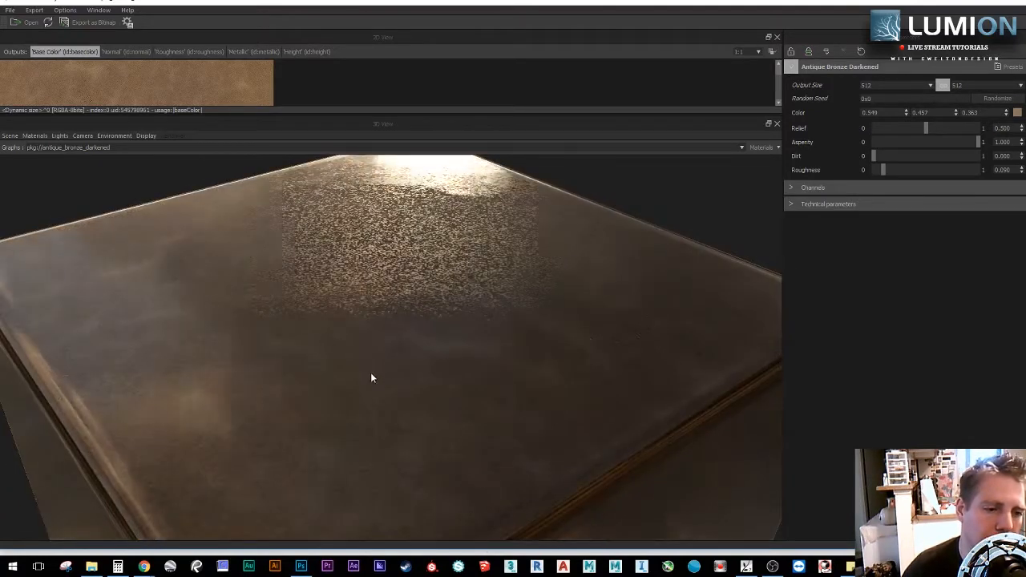
left_click_drag(592, 275, 601, 262)
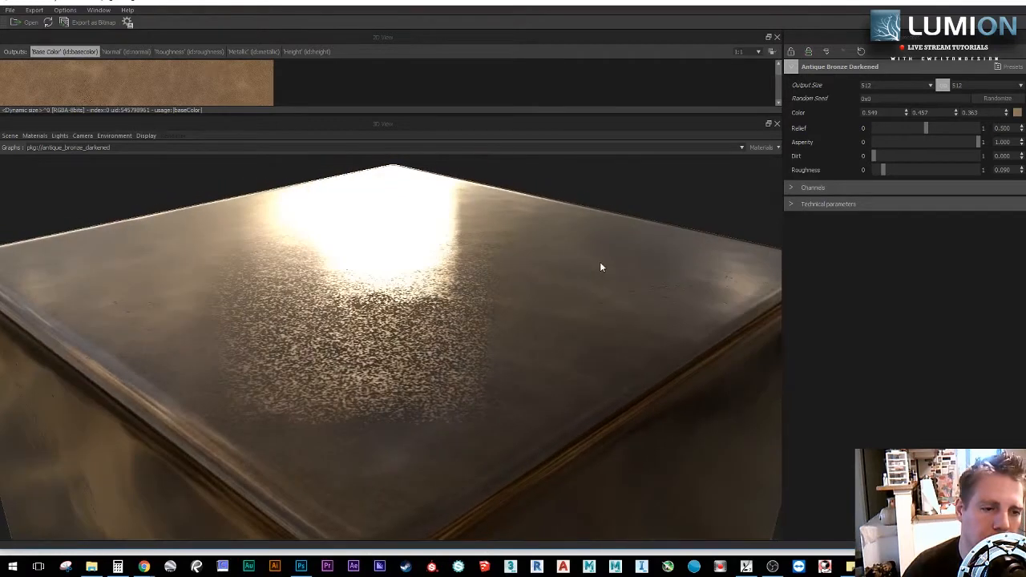
left_click_drag(541, 293, 539, 297)
scroll(538, 301, "down", 2)
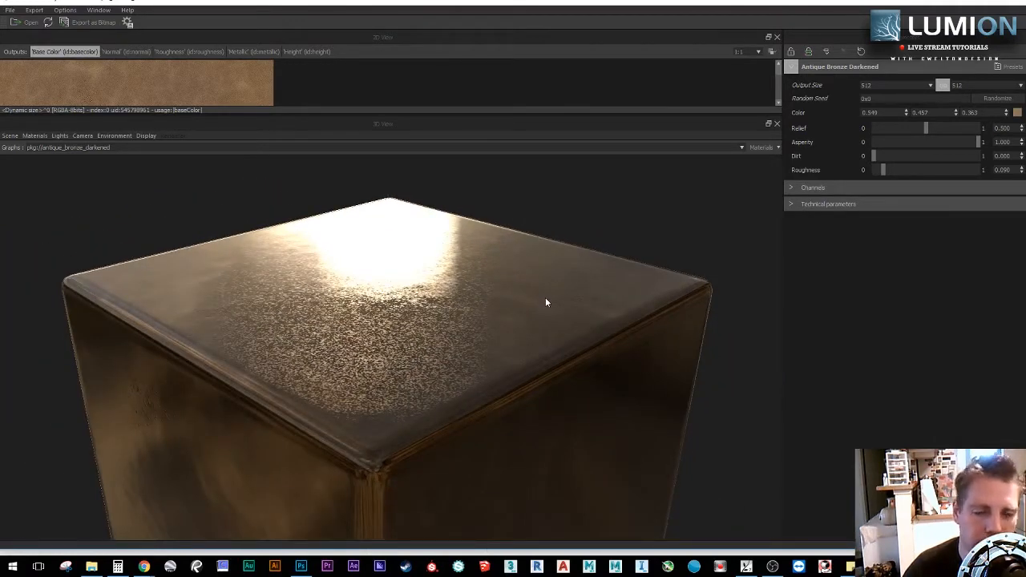
left_click_drag(378, 340, 367, 353)
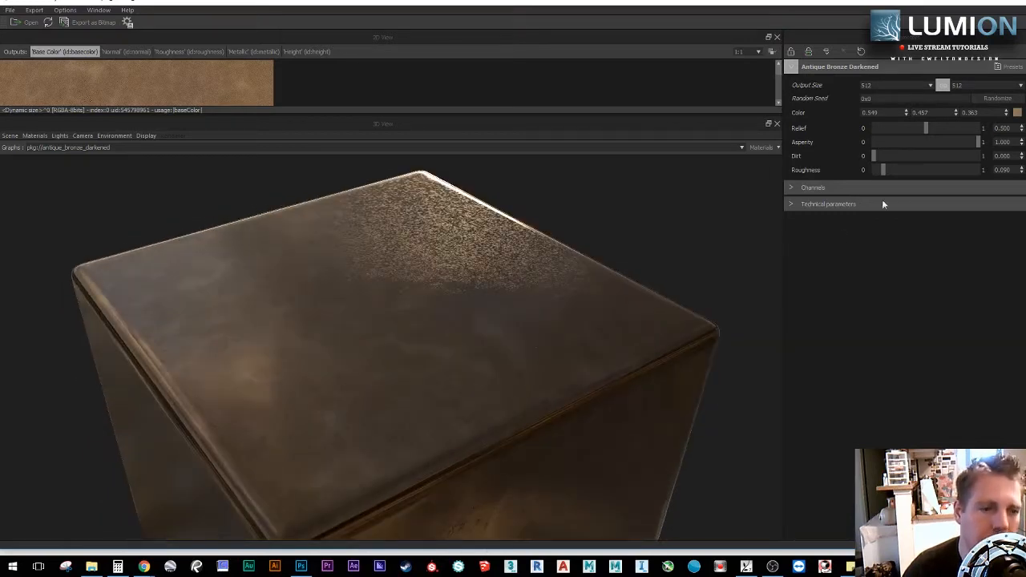
Step: Set the bronze's Roughness to 0.112 and its Dirt to 0.771
left_click_drag(434, 269, 442, 259)
left_click_drag(884, 170, 954, 156)
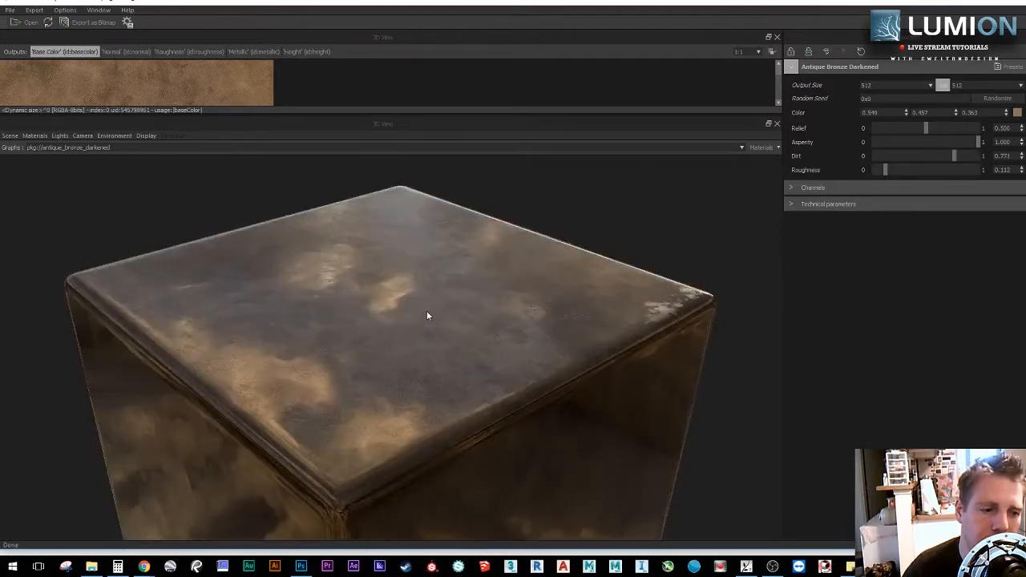
Step: Set the bronze's Dirt to 0.393 and its Asperity to 0.484
left_click_drag(426, 310, 440, 306)
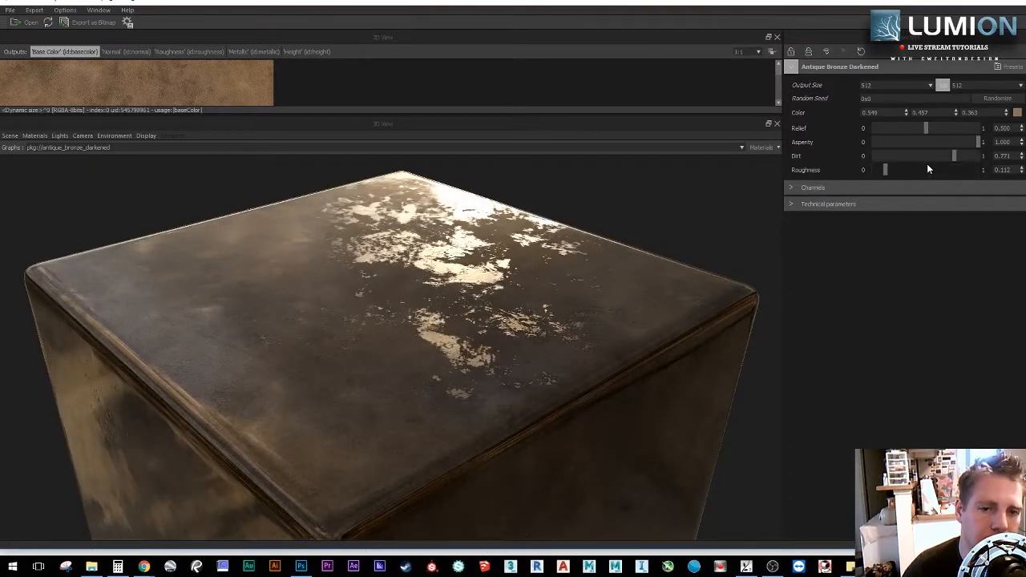
left_click_drag(931, 159, 800, 136)
left_click_drag(880, 142, 966, 145)
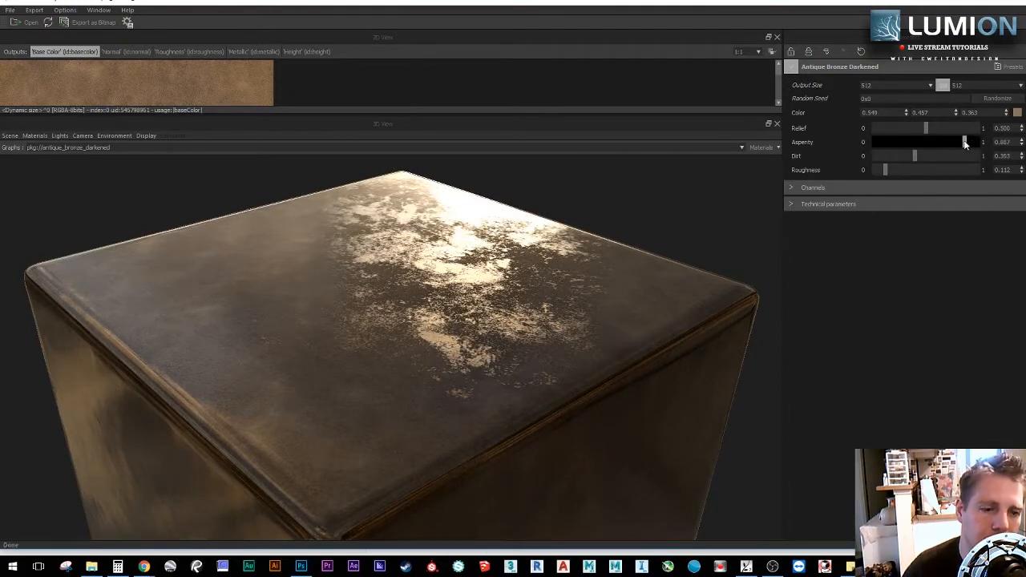
scroll(428, 338, "down", 1)
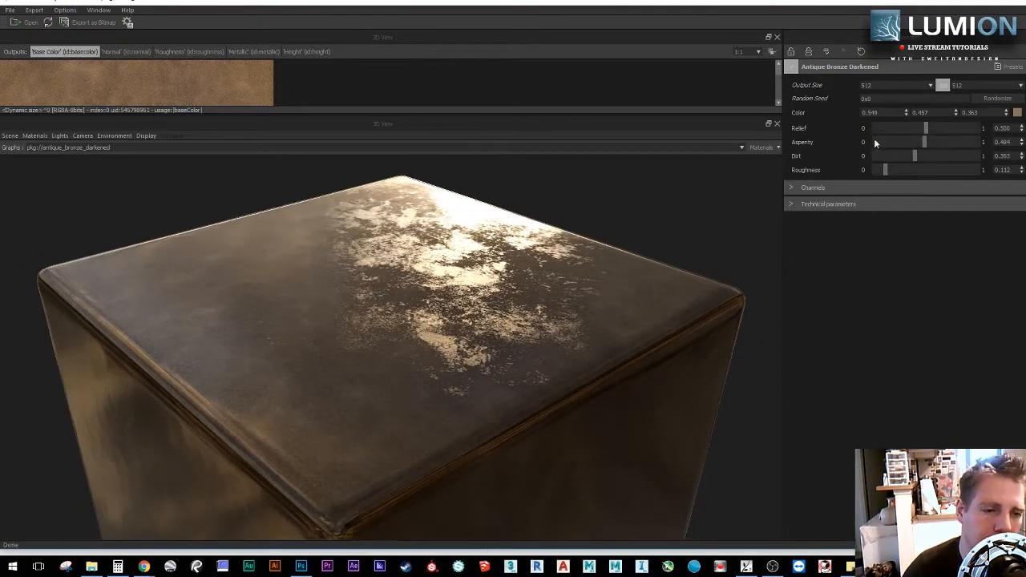
Step: Try the Relief at 1.000 under different lighting, and settle on a Relief of 0.424
left_click_drag(875, 129, 980, 129)
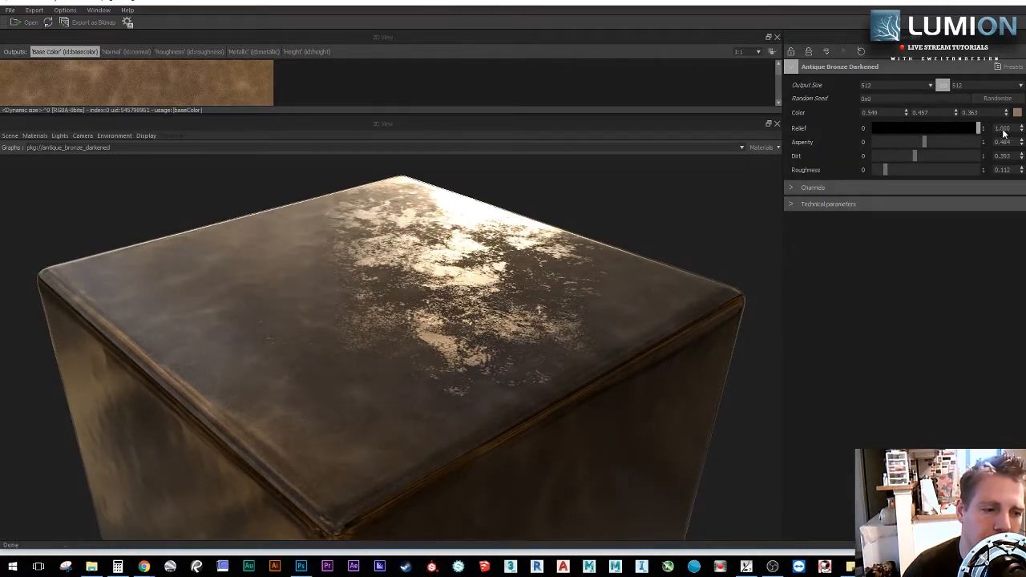
right_click_drag(393, 357, 405, 376, "ctrl+shift")
left_click(910, 127)
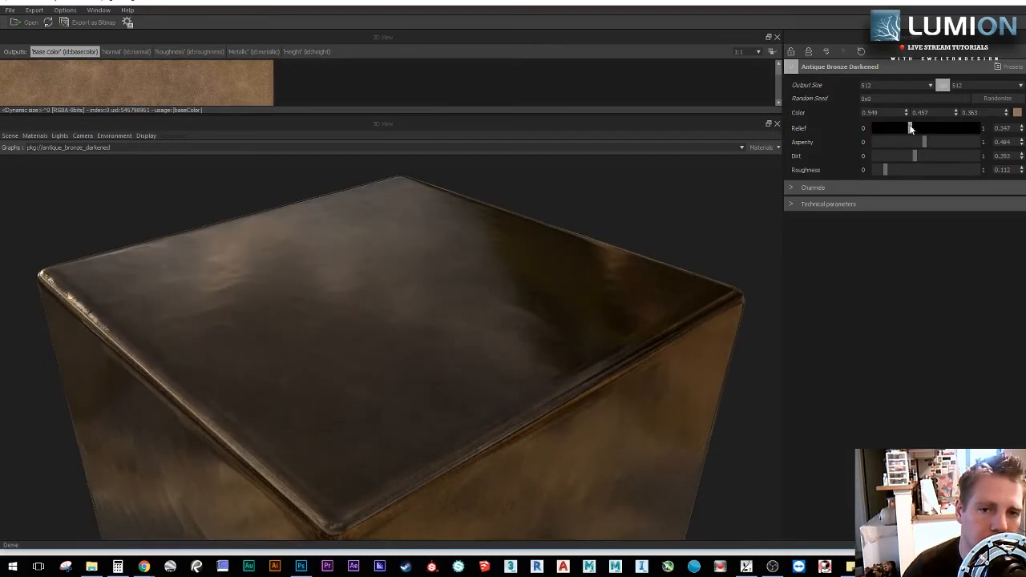
mouse_move(911, 128)
left_mouse_down()
mouse_move(902, 130)
mouse_move(930, 124)
mouse_move(918, 128)
left_mouse_up()
Step: Randomize the bronze's seed twice to vary the surface pattern on the cube
left_click(996, 97)
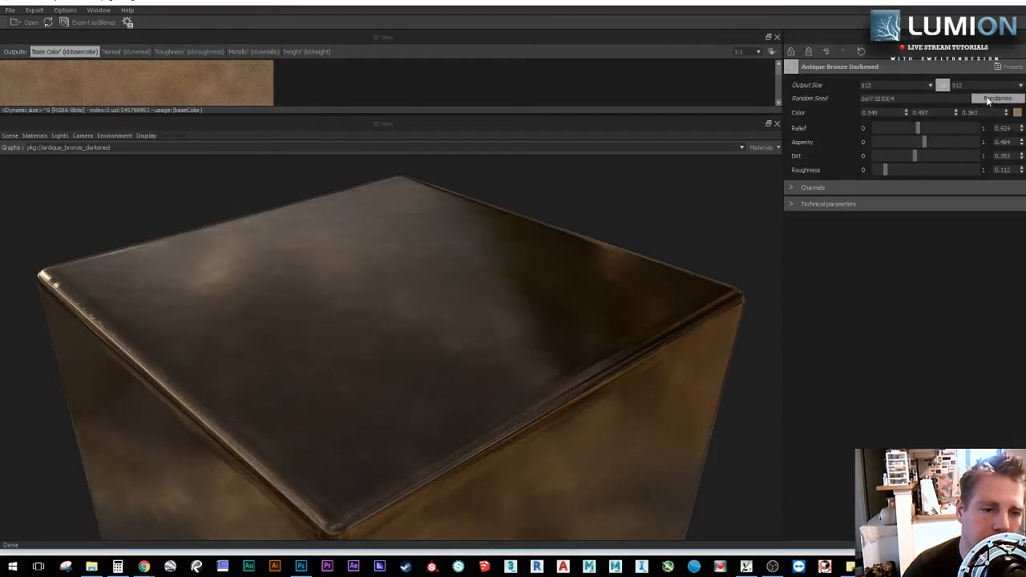
left_click(986, 97)
mouse_move(375, 344)
left_mouse_down()
mouse_move(378, 379)
mouse_move(371, 361)
left_mouse_up()
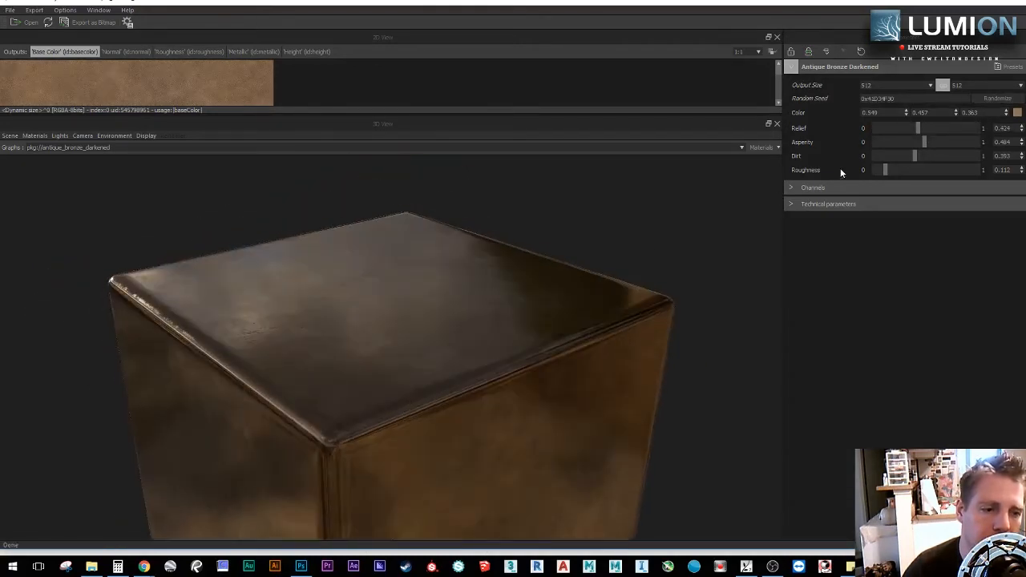
Step: Enable the Diffuse and Glossiness channels and disable Base Color, Roughness, Metallic and Height
left_click(813, 188)
left_click(897, 205)
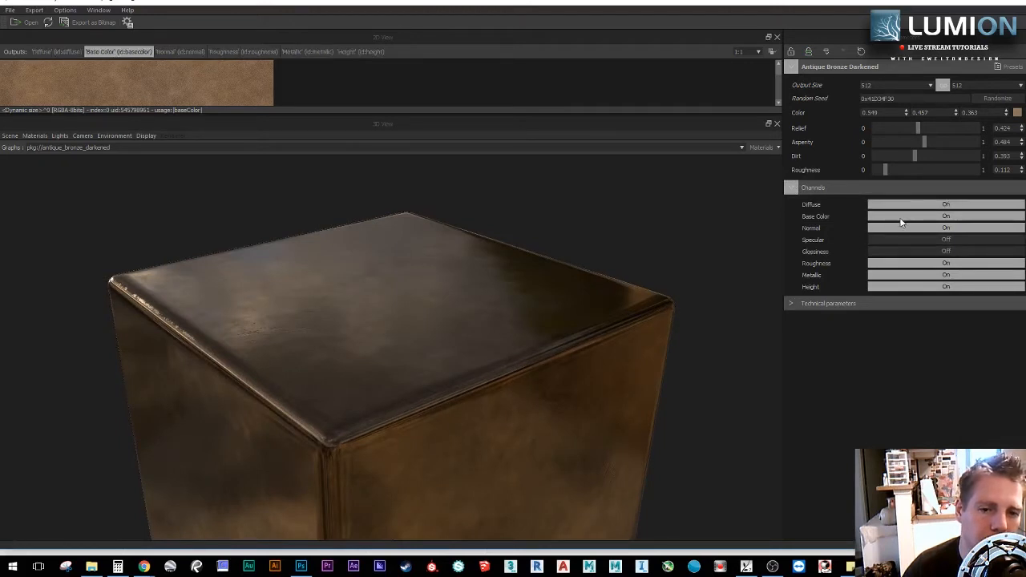
left_click(899, 219)
left_click(890, 252)
left_click(890, 264)
left_click(894, 276)
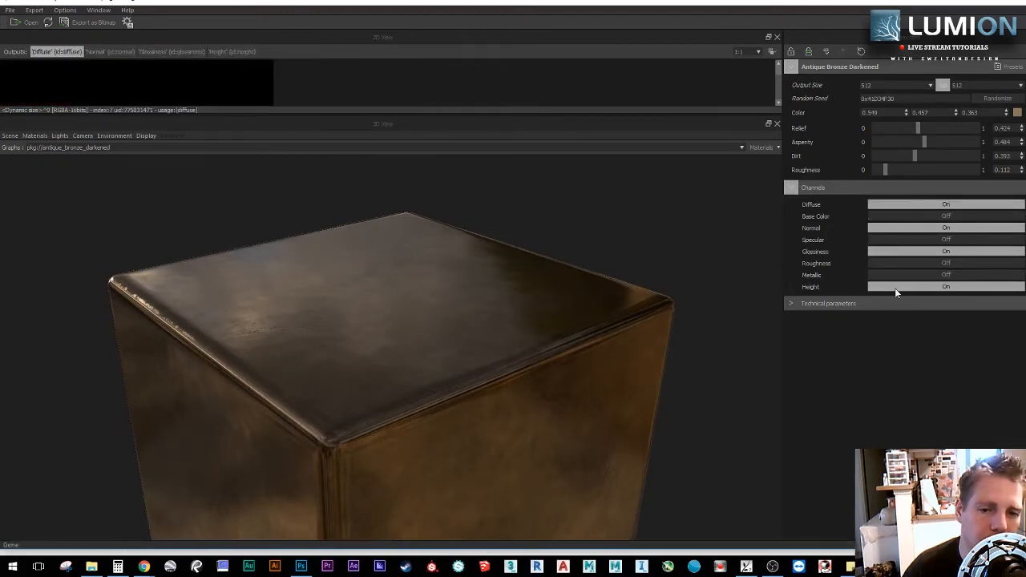
left_click(895, 288)
Step: Inspect the Glossiness and Diffuse output maps in an enlarged 2D preview and compare them with the cube
left_click(174, 51)
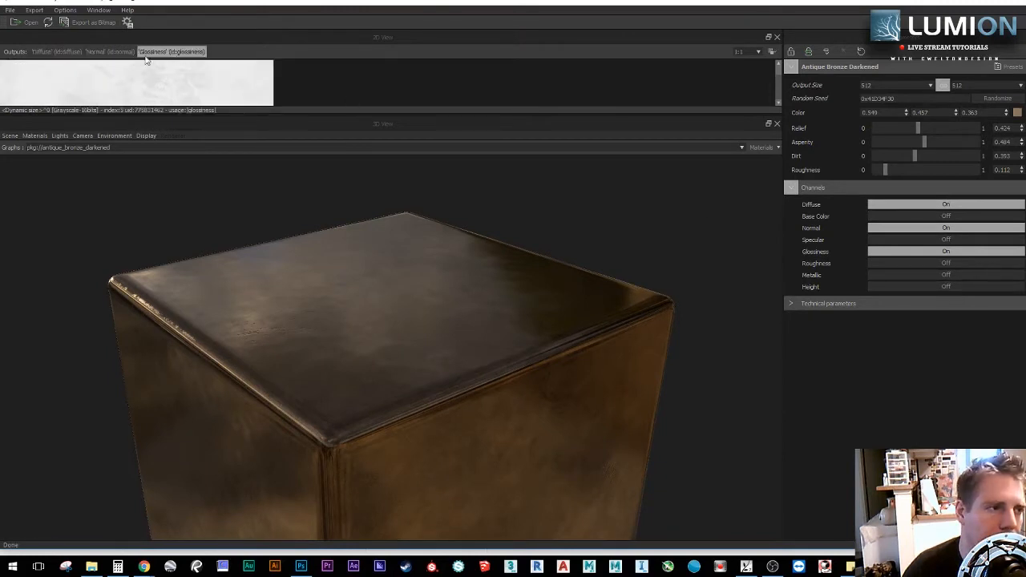
left_click(58, 52)
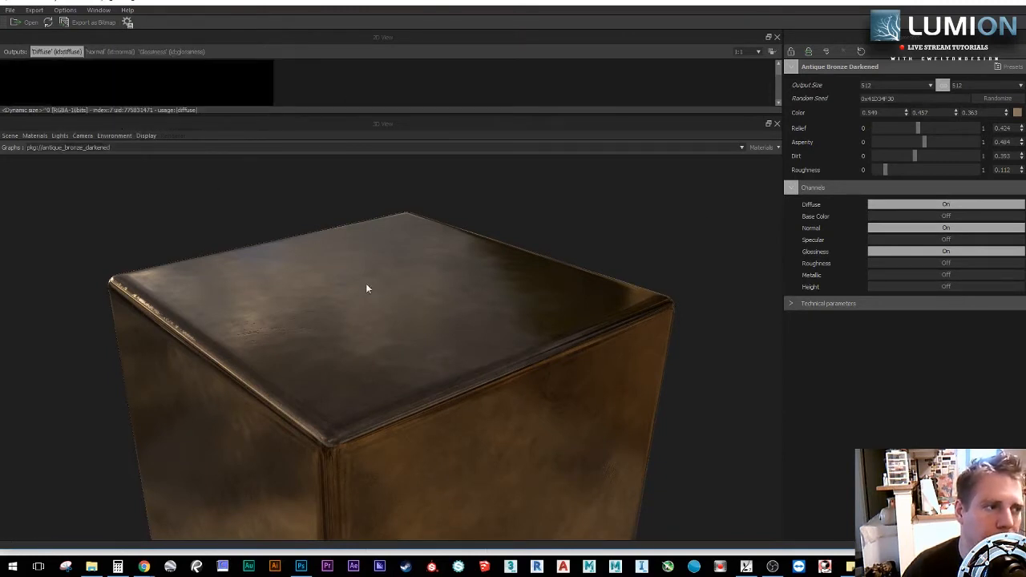
left_click_drag(365, 117, 374, 251)
left_click_drag(424, 357, 382, 377)
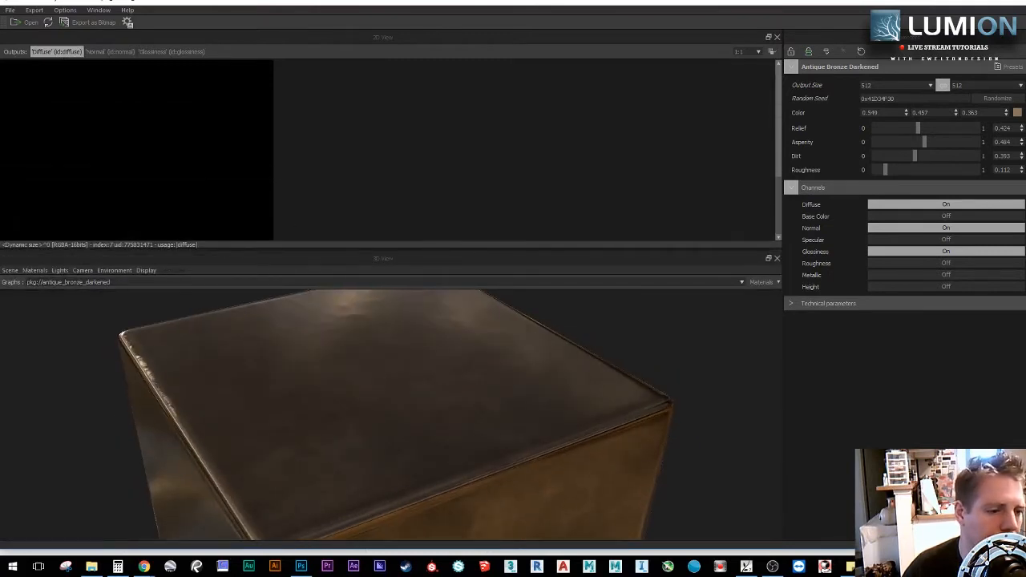
left_click_drag(238, 323, 239, 317)
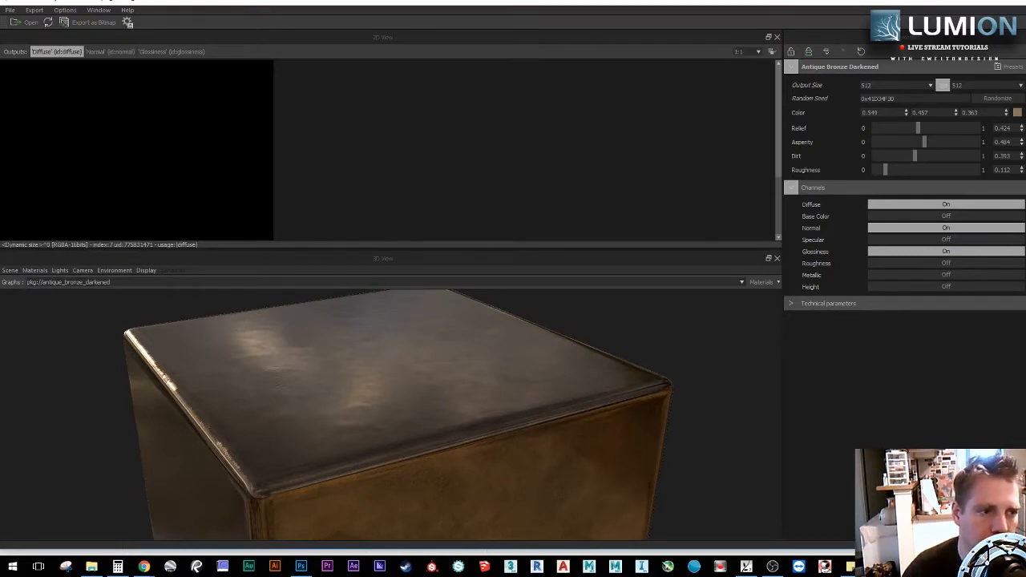
Step: Turn the Base Color channel on and the Diffuse channel off, and check the map against the cube
left_click(915, 217)
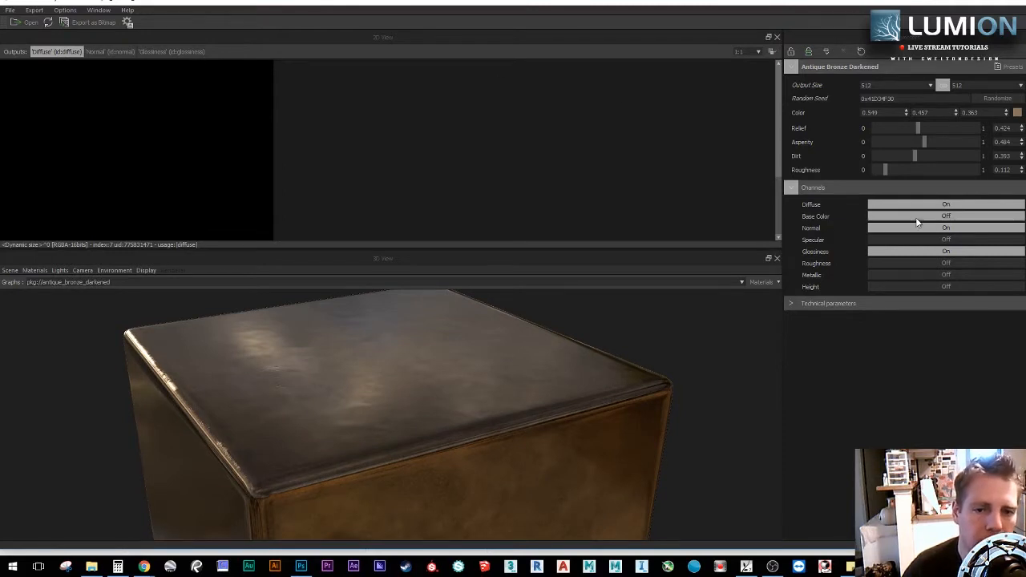
left_click(930, 205)
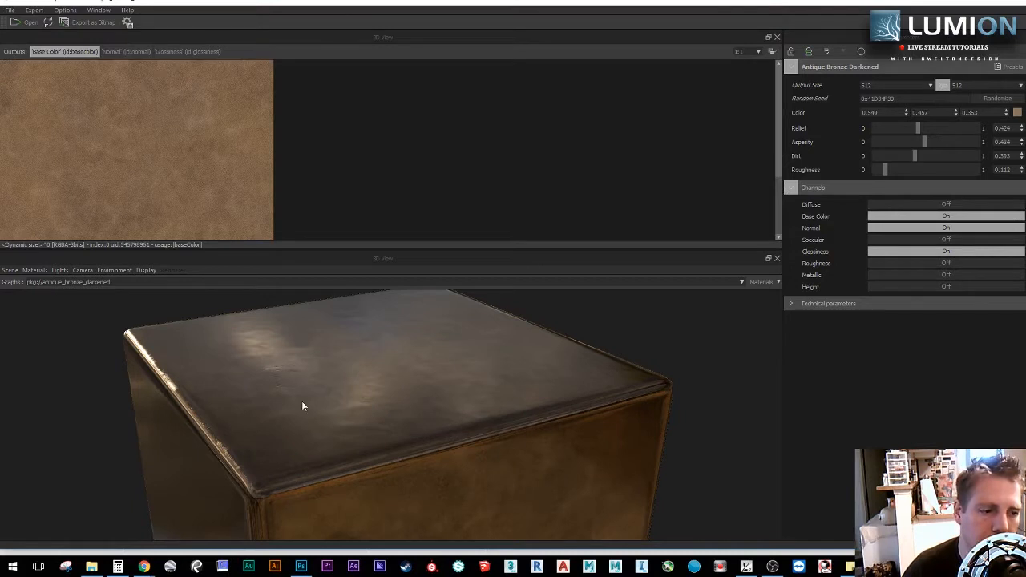
left_click_drag(303, 405, 328, 386)
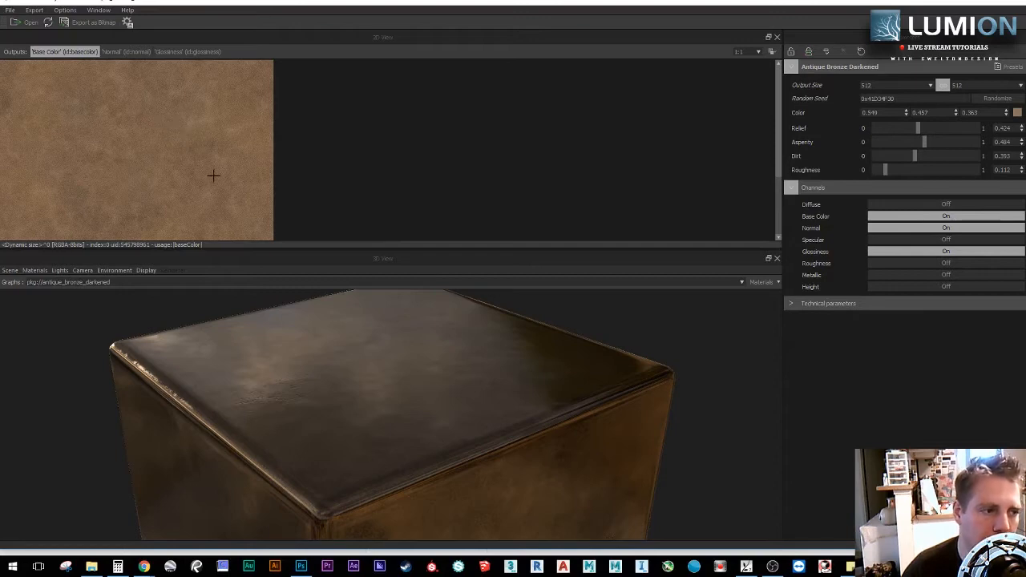
left_click_drag(393, 250, 401, 141)
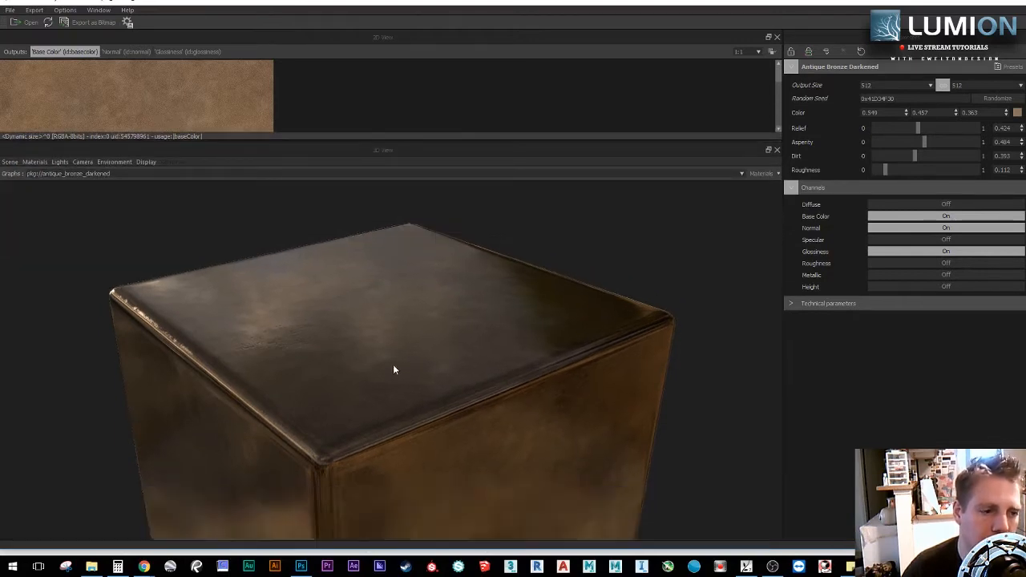
Step: Set the Dirt to 0.175 while checking the highlights on the cube's top face
left_click_drag(393, 370, 338, 352)
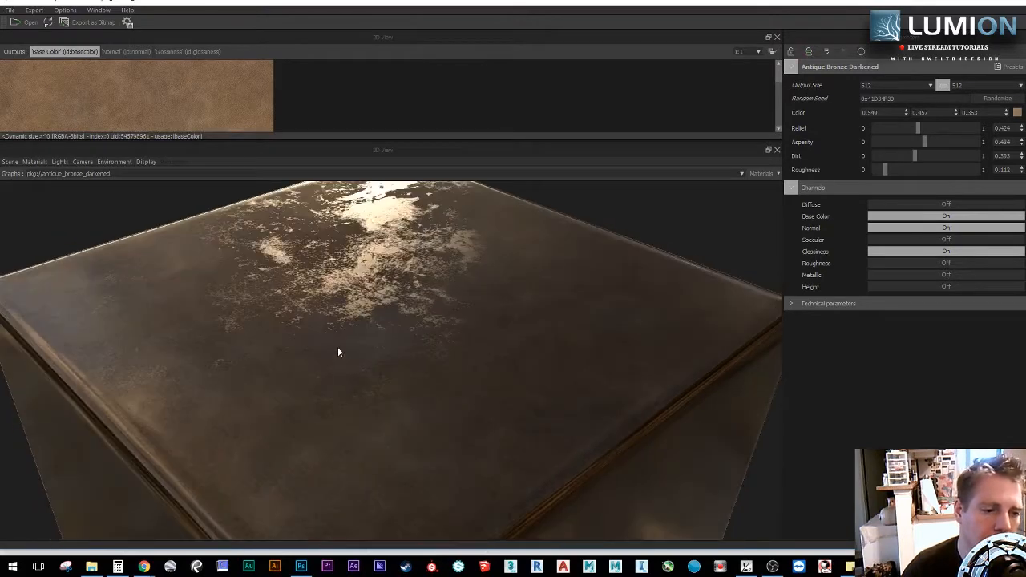
scroll(337, 352, "down", 3)
left_click_drag(917, 156, 891, 157)
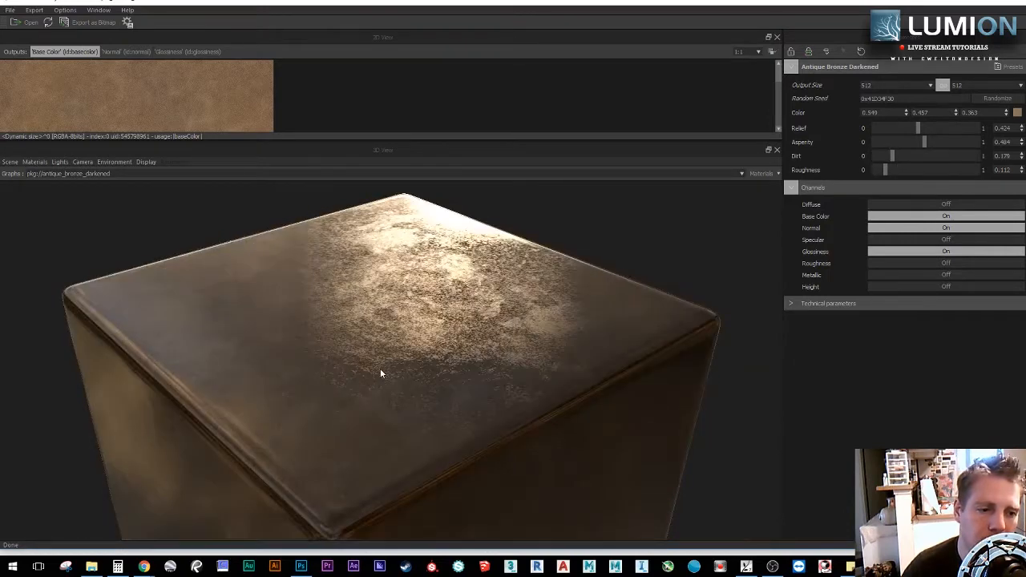
Step: Try the Clean Bronze Damage, Dusty Antique and Pristine Antique presets one after another to compare their surfaces
left_click(1010, 67)
left_click(962, 127)
left_click(1011, 66)
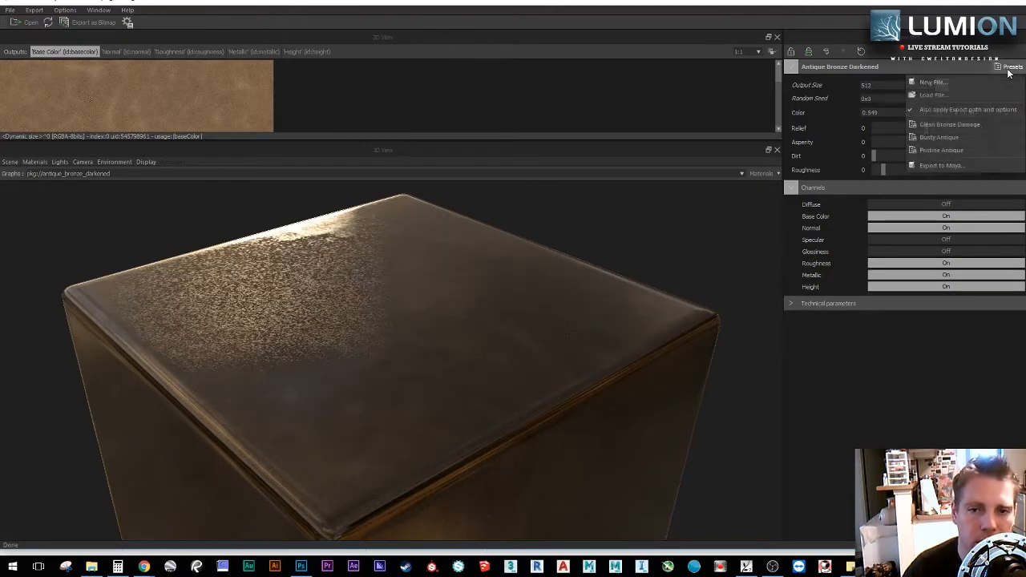
left_click(973, 130)
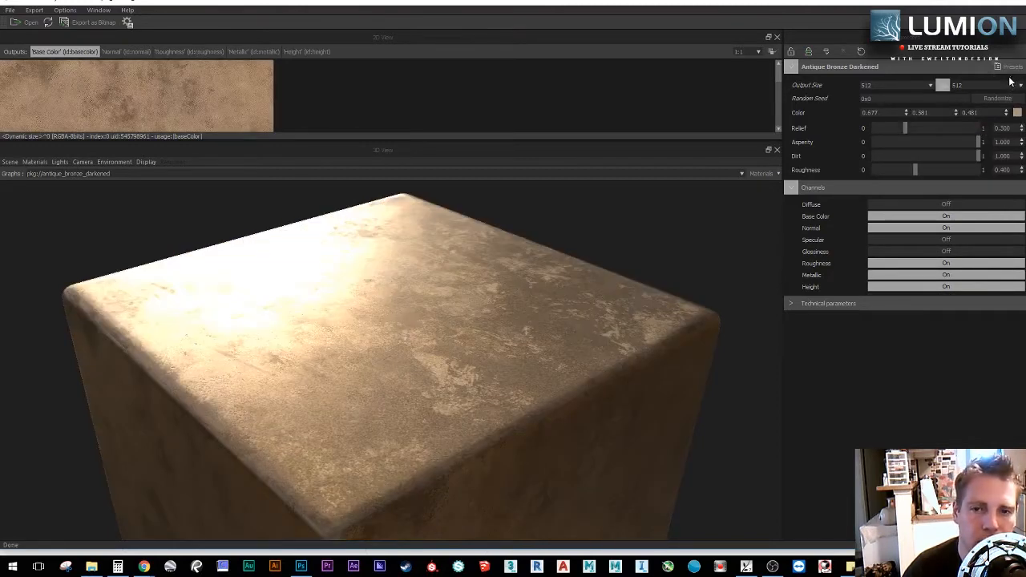
left_click(1009, 67)
left_click(969, 147)
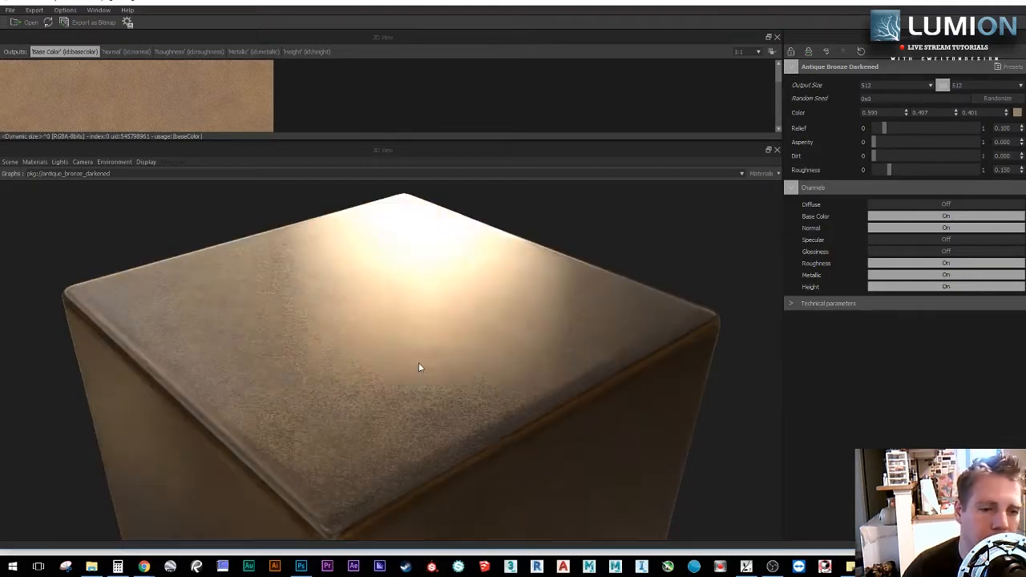
Step: Apply the Dusty Antique preset and set the Output Size to 2048 x 2048
left_click(1010, 68)
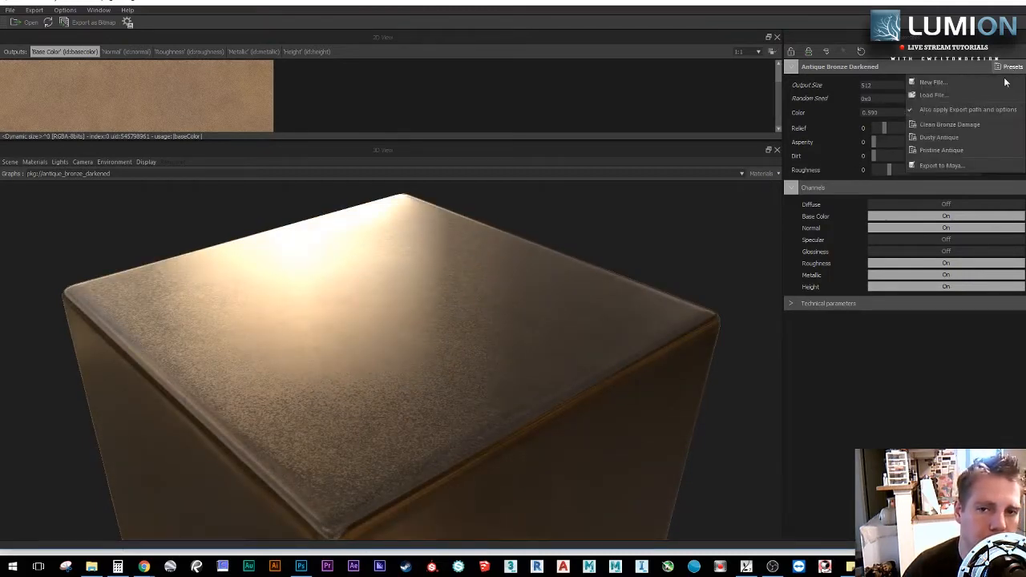
left_click(959, 135)
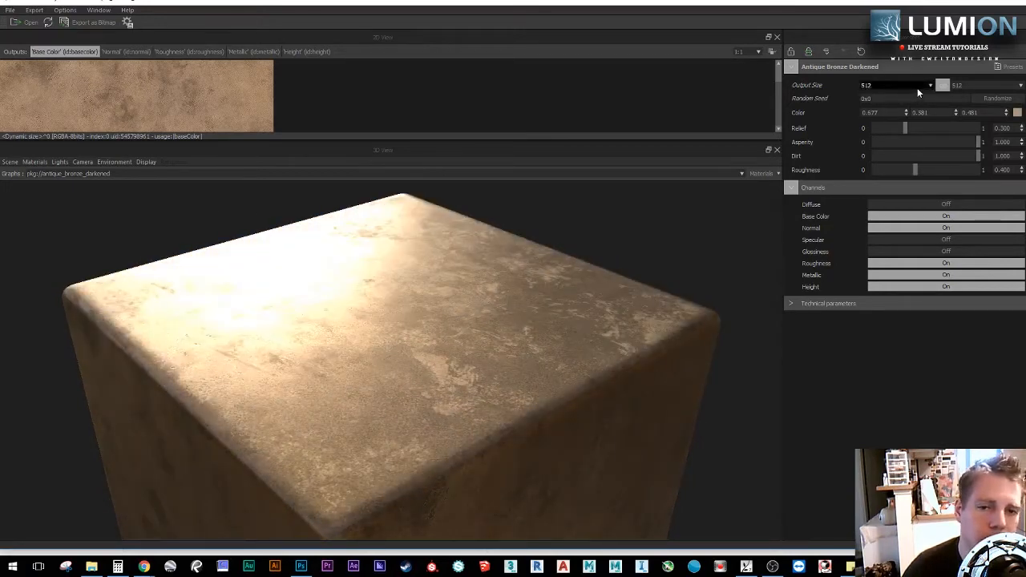
left_click(917, 86)
left_click(878, 168)
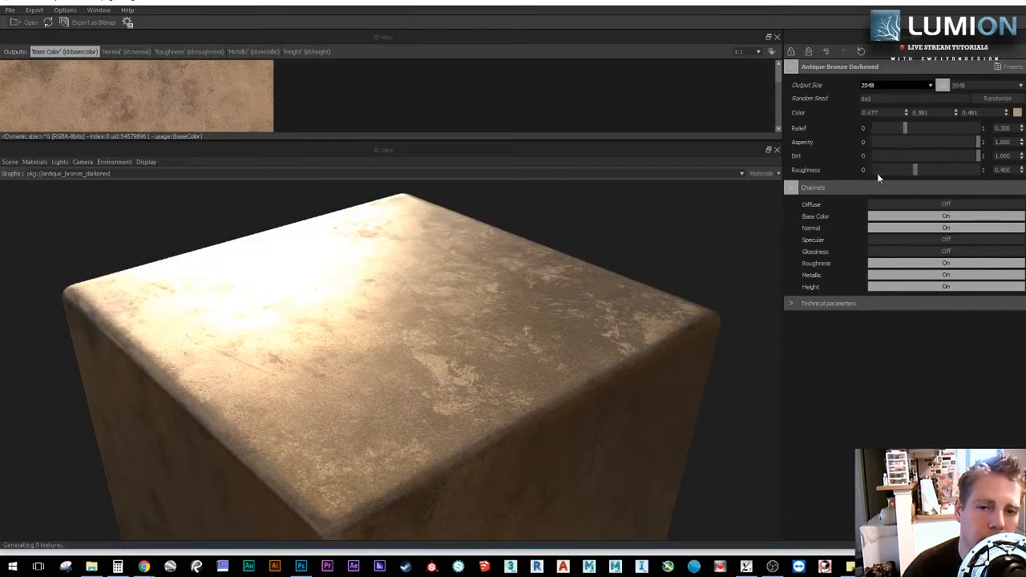
Step: Set the Dusty Antique bronze's Roughness to 0.255 and check the reflections up close on the cube
mouse_move(411, 409)
left_mouse_down()
mouse_move(437, 417)
mouse_move(431, 439)
mouse_move(419, 435)
mouse_move(424, 424)
left_mouse_up()
scroll(420, 414, "up", 3)
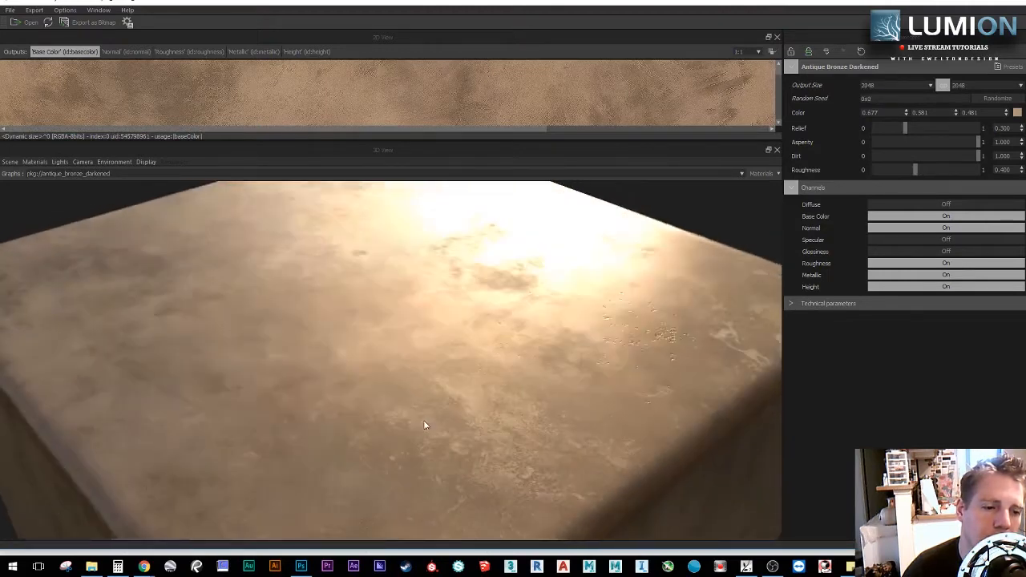
left_click(901, 169)
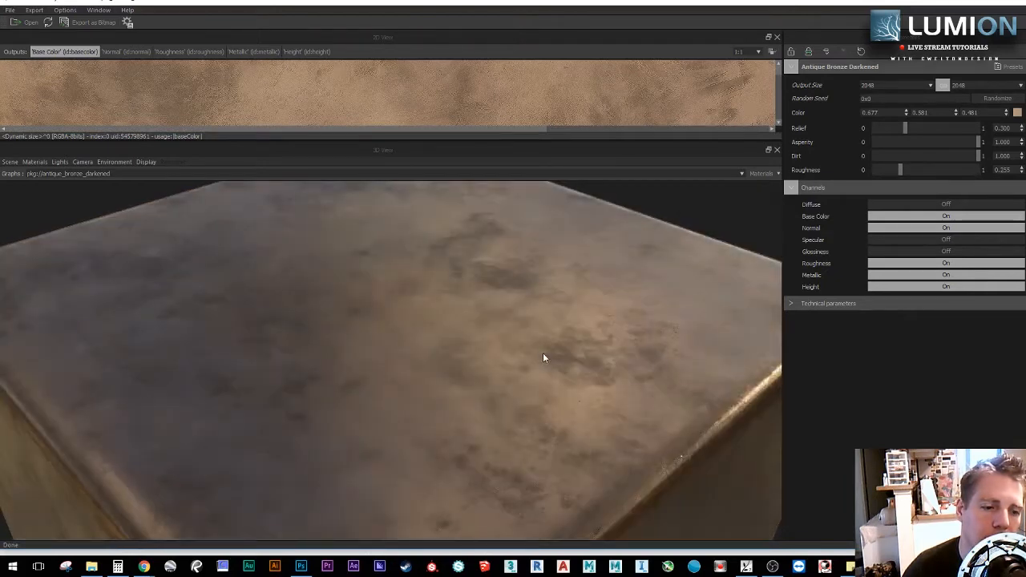
left_click_drag(543, 357, 466, 323)
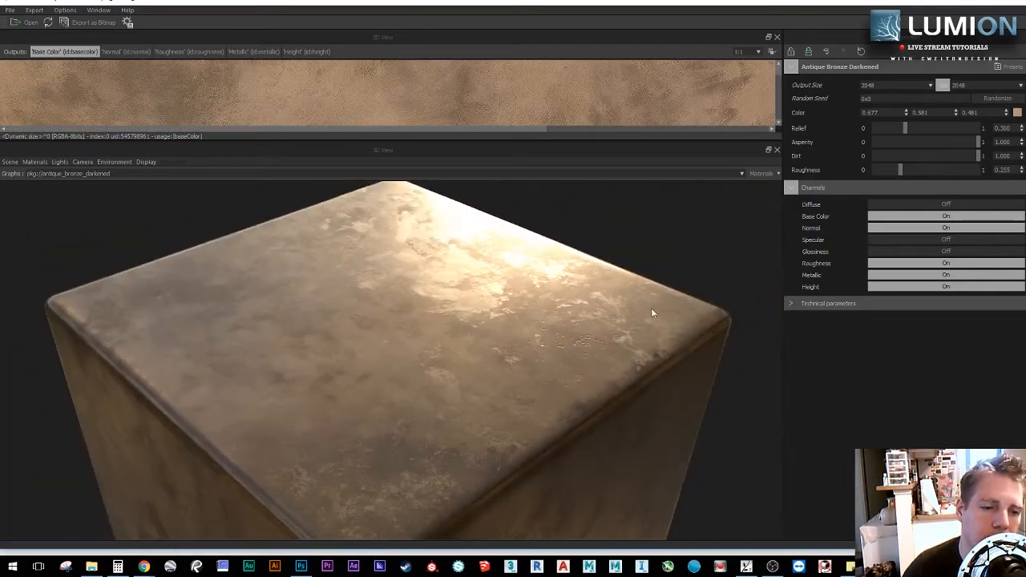
Step: Set the Normal Intensity to 1.000 in the technical parameters and check the relief on the cube under shifting light
left_click(790, 303)
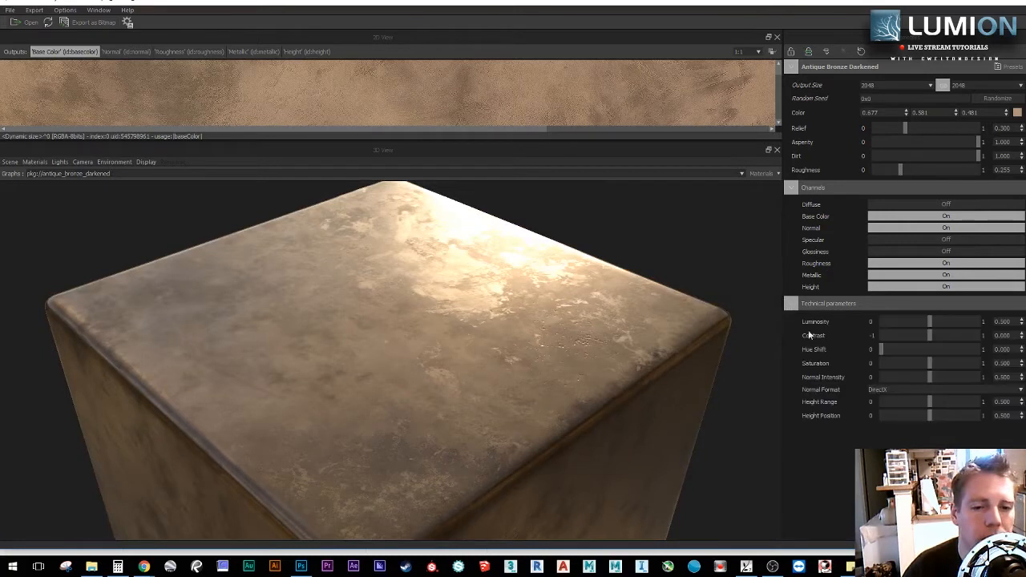
left_click(936, 377)
left_click(982, 379)
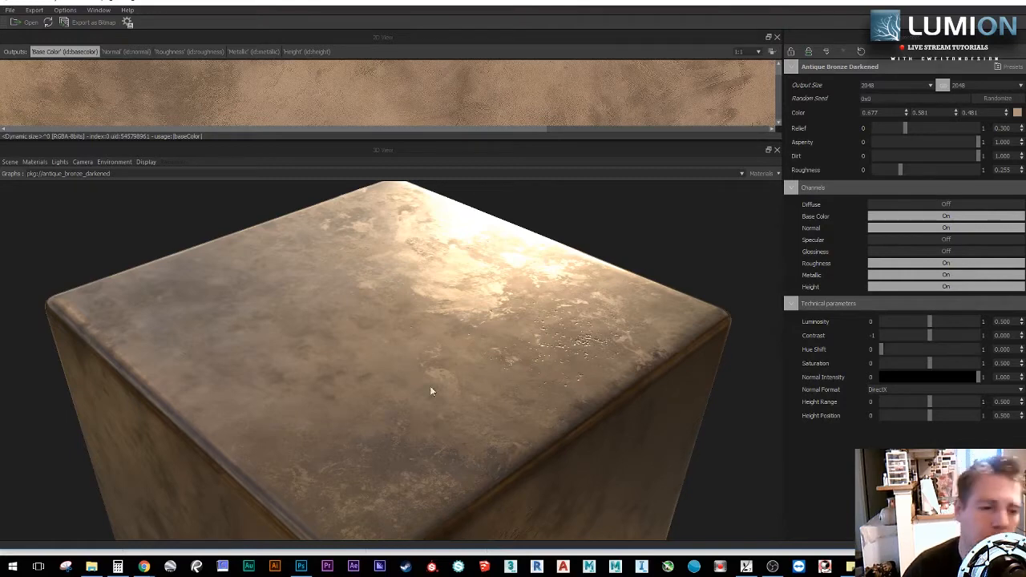
mouse_move(431, 390)
left_mouse_down()
mouse_move(441, 378)
mouse_move(422, 392)
mouse_move(421, 409)
mouse_move(427, 395)
left_mouse_up()
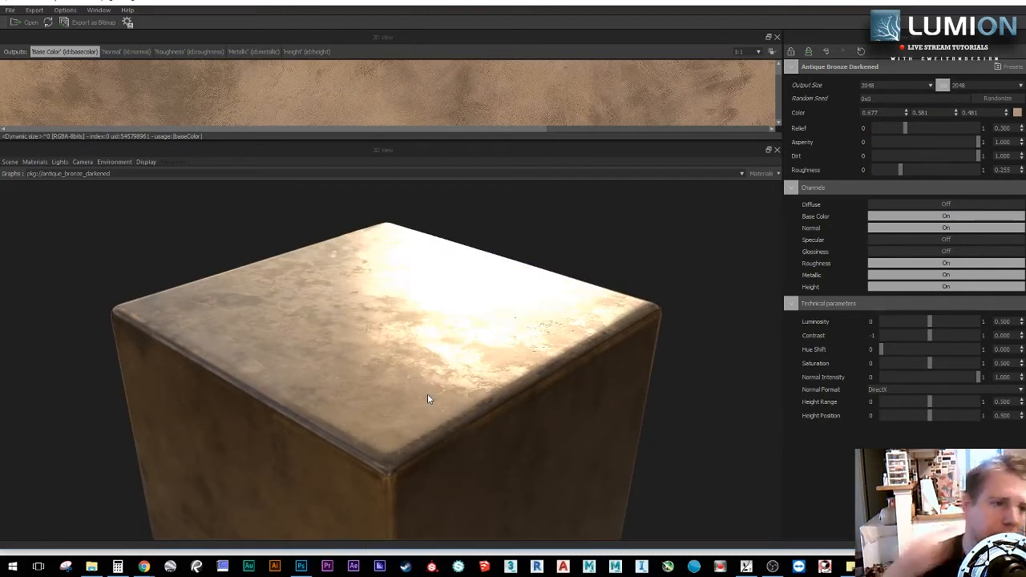
left_click_drag(446, 236, 488, 392)
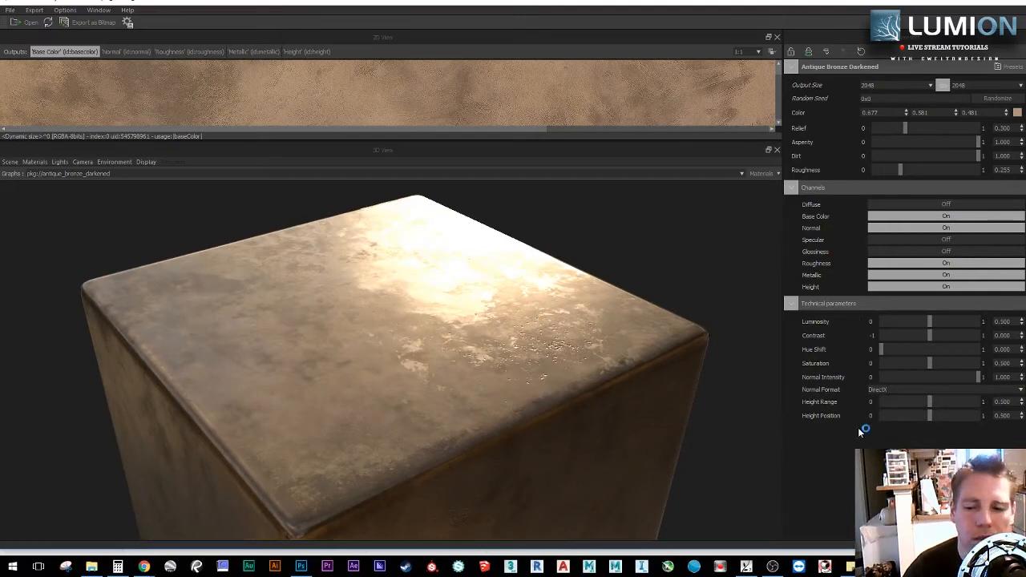
left_click_drag(338, 380, 364, 402)
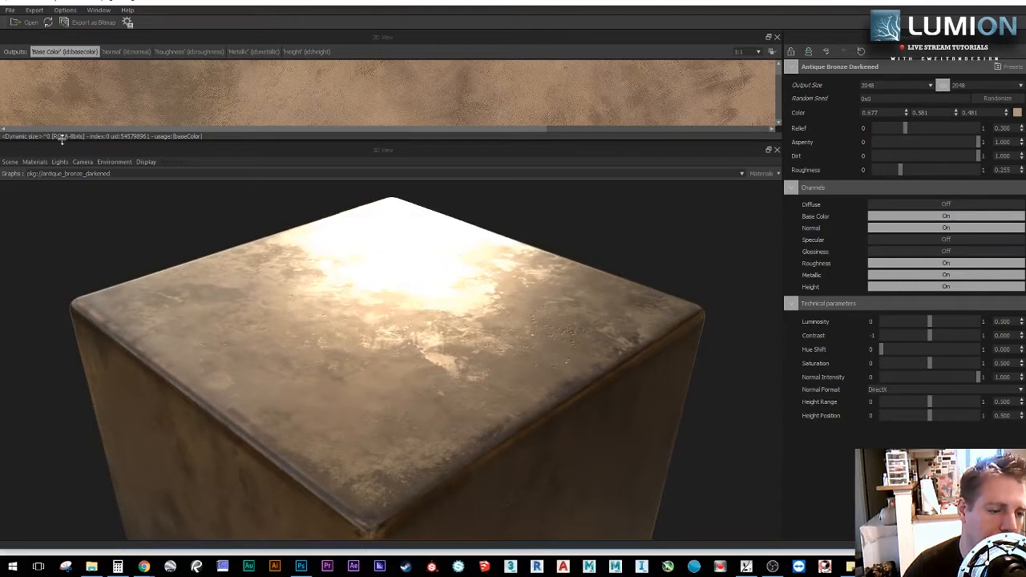
left_click(975, 378)
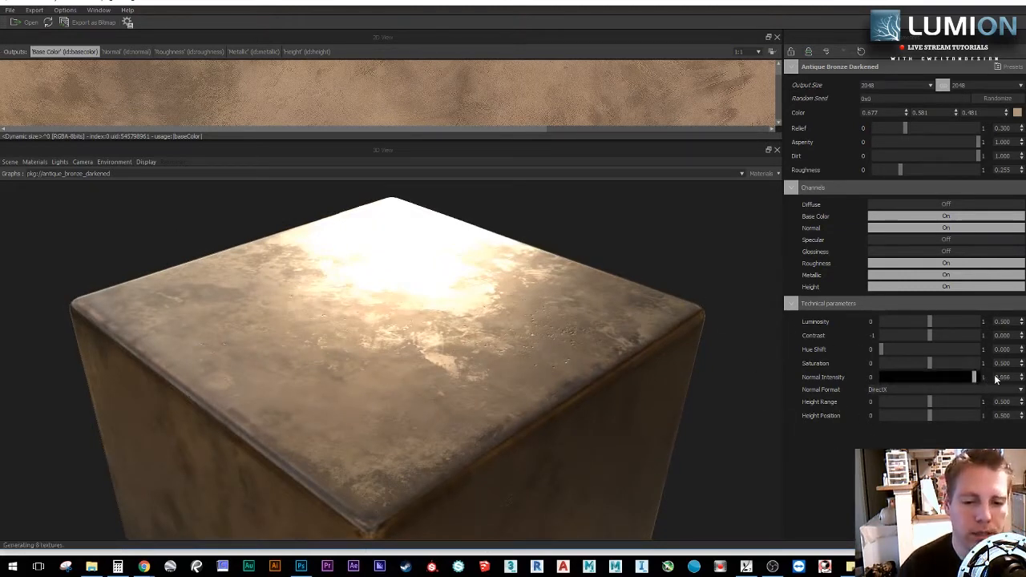
Step: Start a bitmap export of the bronze substance with only the Base Color, Normal and Glossiness outputs selected
left_click(102, 24)
left_click(349, 243)
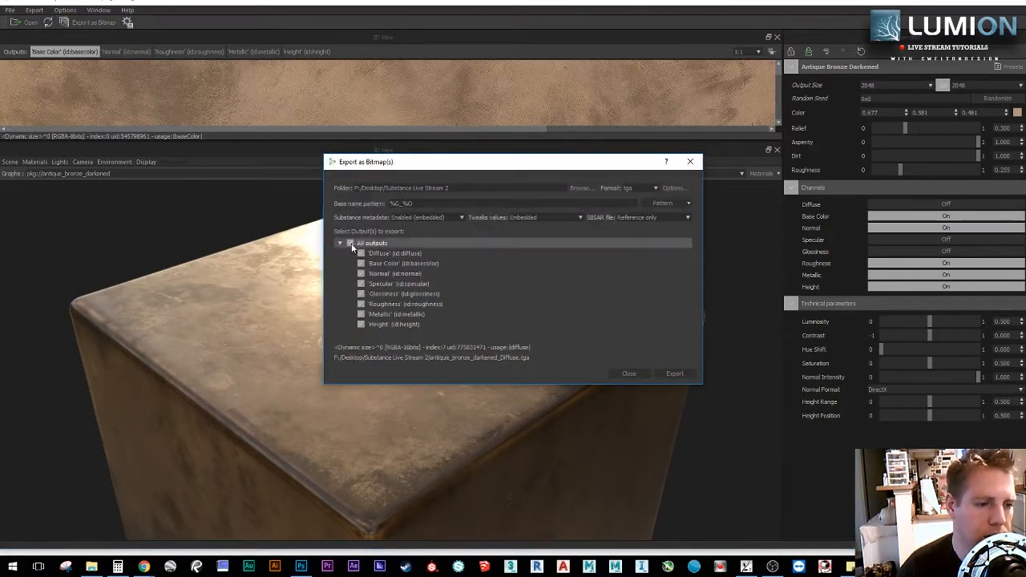
left_click(361, 263)
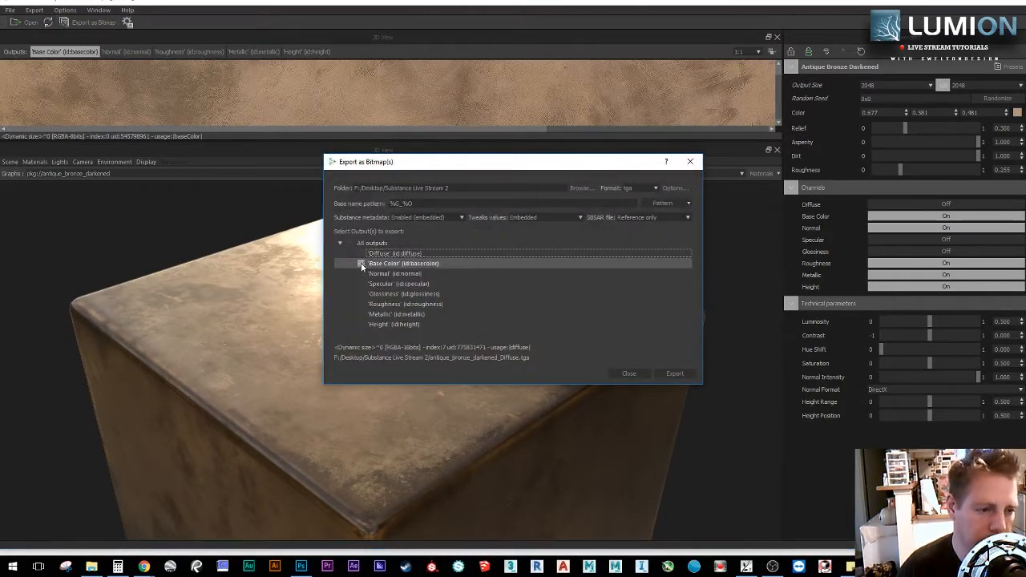
left_click(361, 273)
left_click(361, 293)
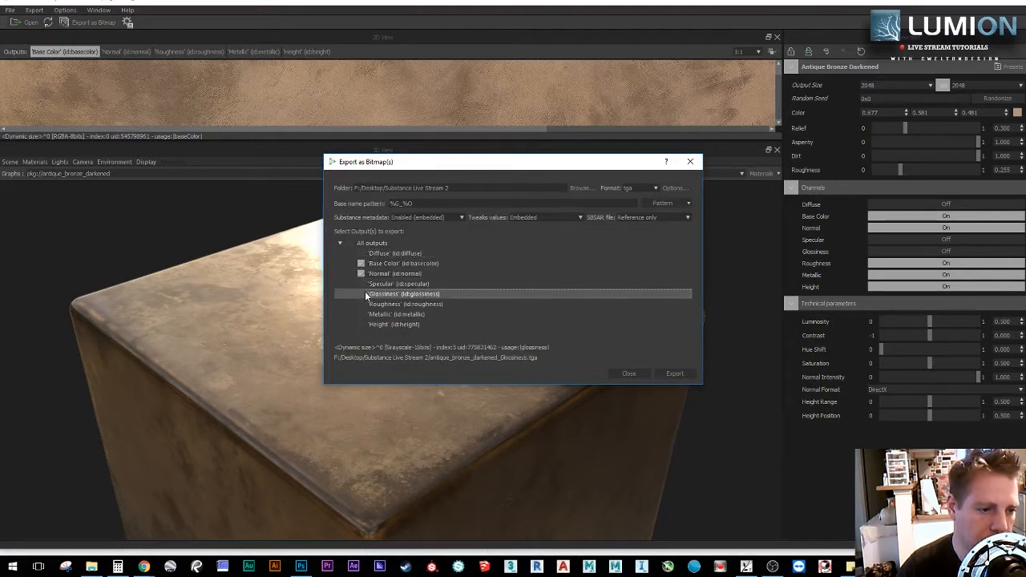
Step: Set the export format to jpeg and the tweaks values to an external .sbsprs file, and export the selected bronze maps
left_click(630, 188)
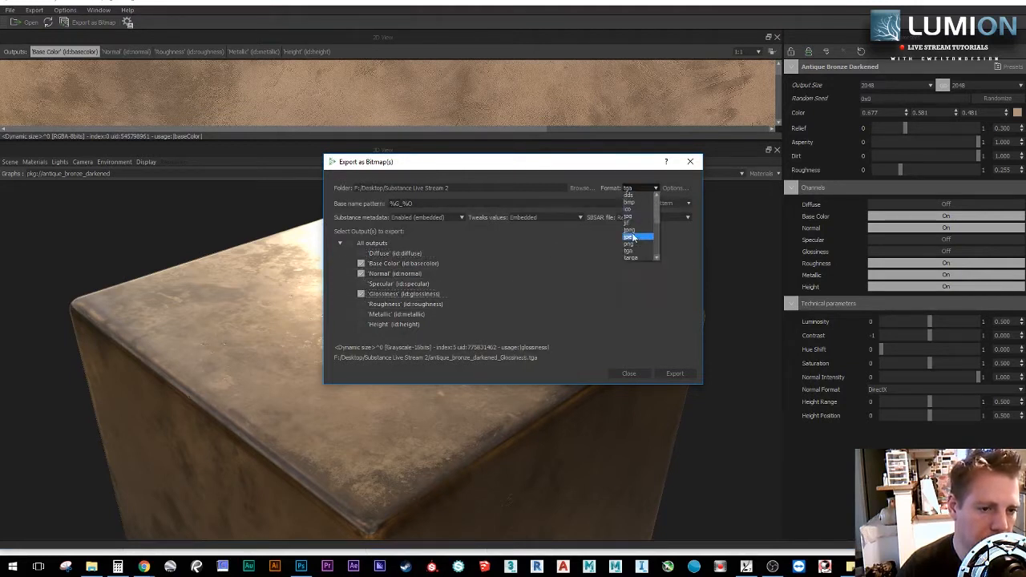
left_click(634, 233)
left_click(551, 216)
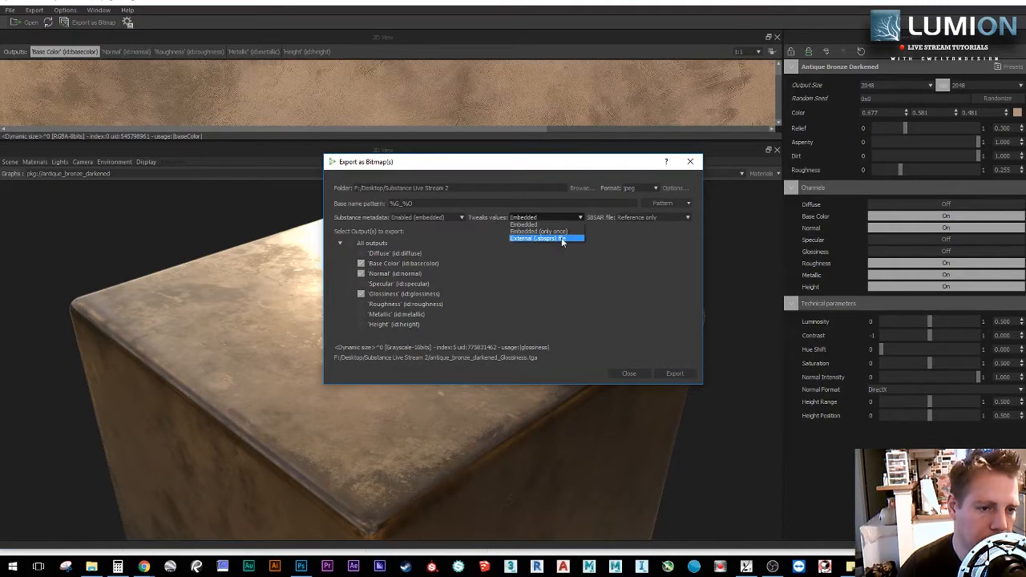
left_click(561, 237)
left_click(672, 377)
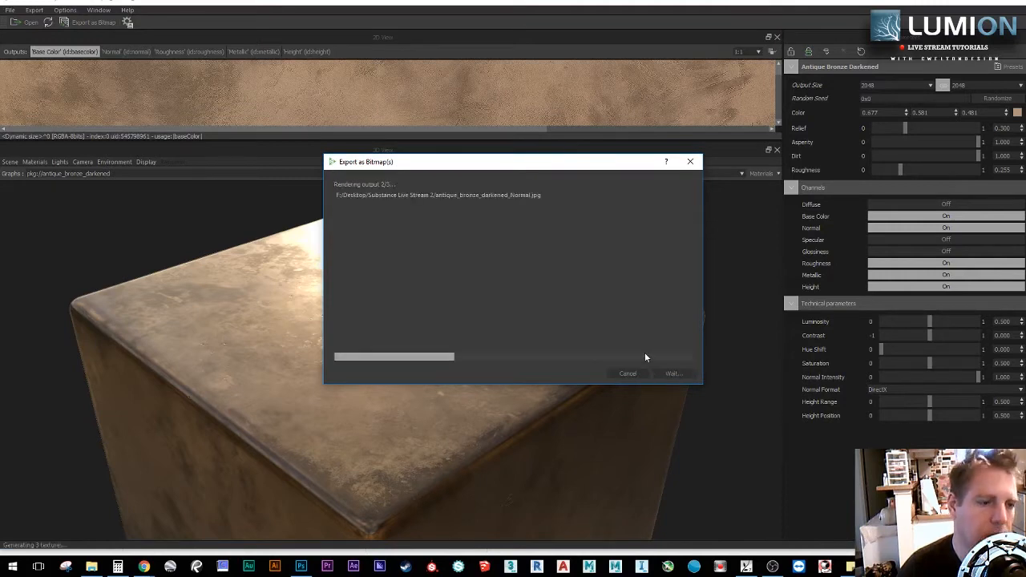
left_click(635, 373)
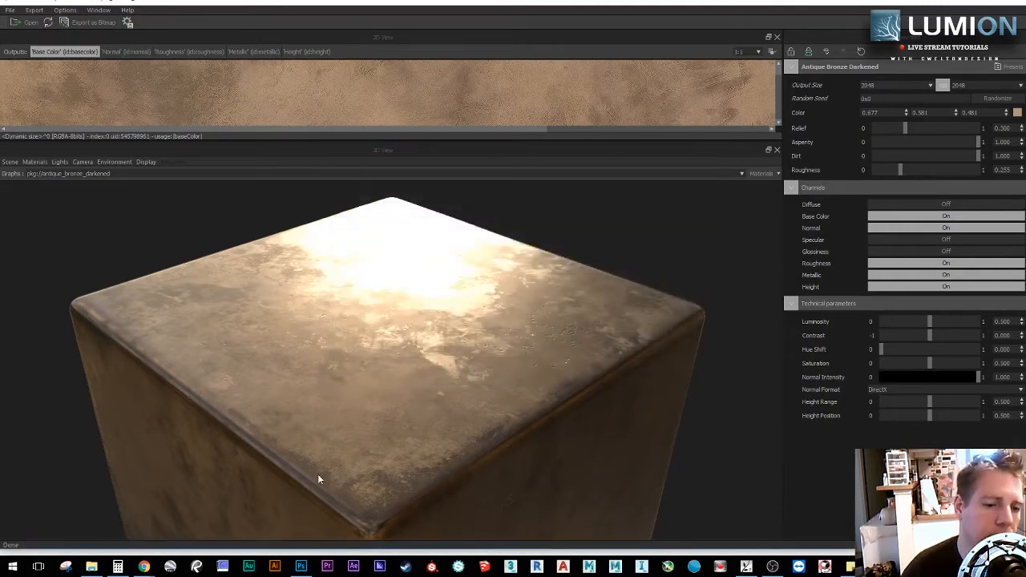
Step: Switch to File Explorer and check the exported antique_bronze_darkened maps in the Substance Live Stream 2 folder
left_click(91, 567)
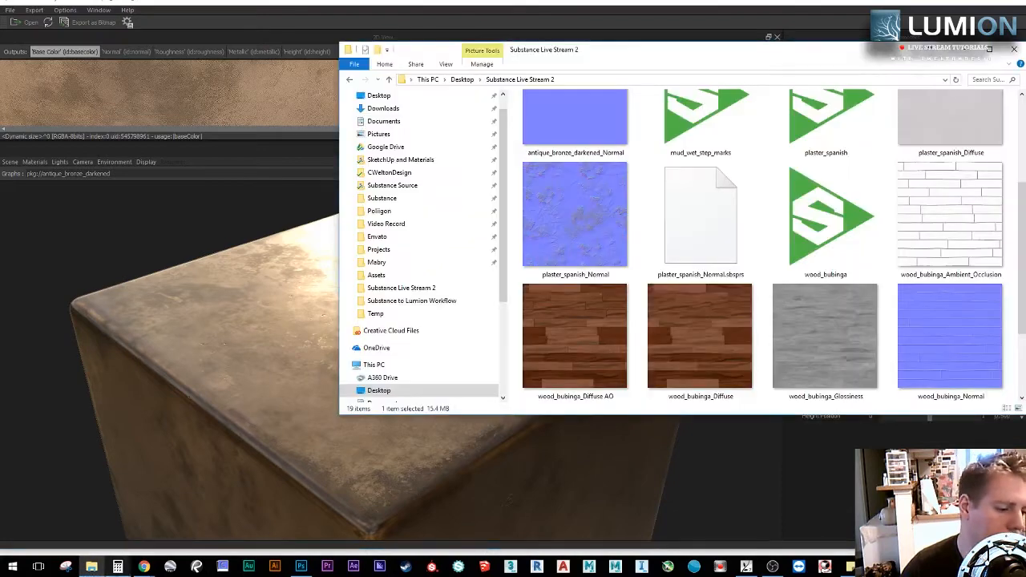
left_click(726, 272)
scroll(725, 272, "up", 3)
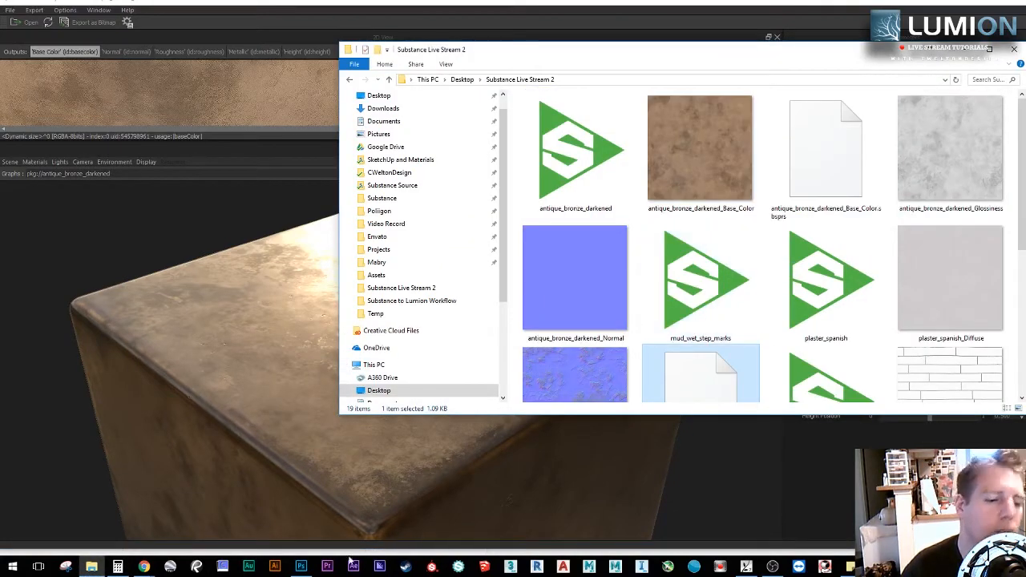
Step: Switch to Photoshop, close all open wood_bubinga documents without saving, and bring the Substance Live Stream 2 folder back up
left_click(300, 567)
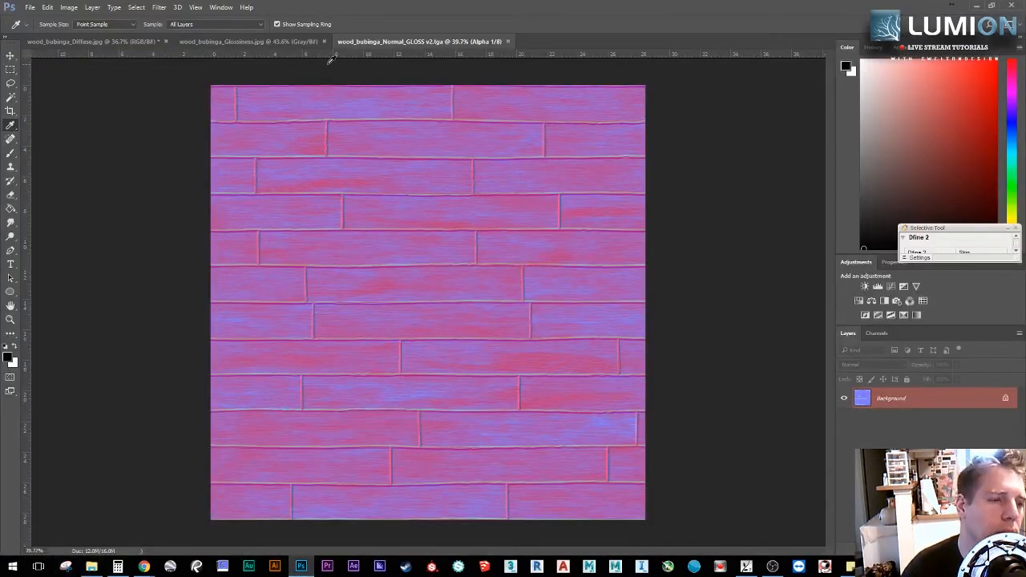
left_click(325, 41)
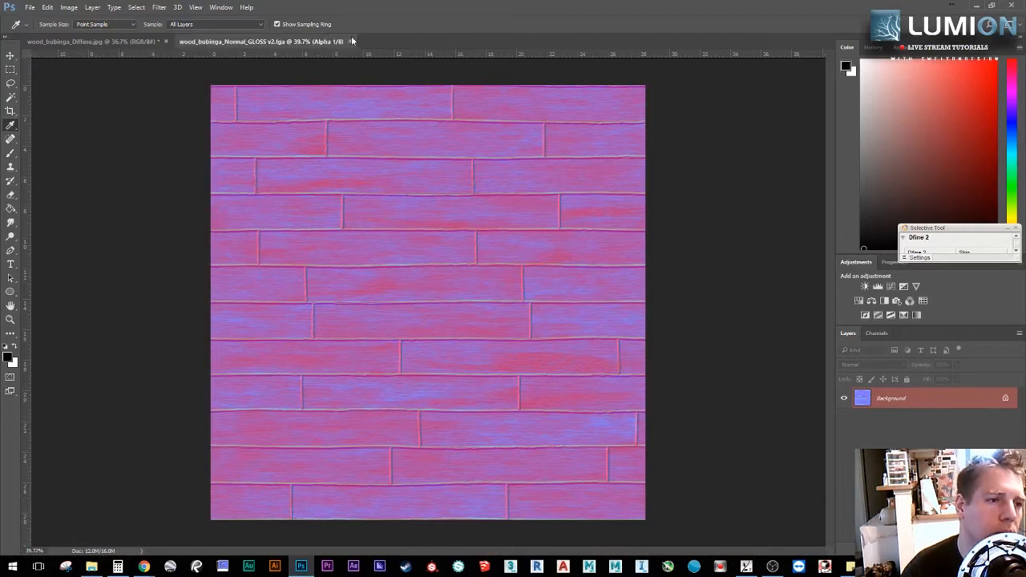
left_click(350, 42)
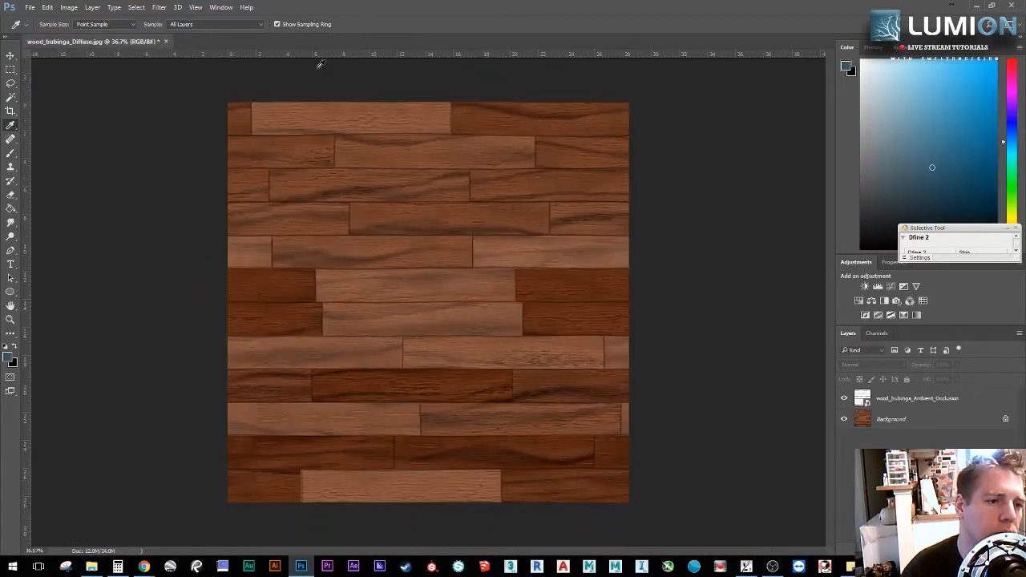
left_click(167, 42)
left_click(514, 212)
left_click(91, 567)
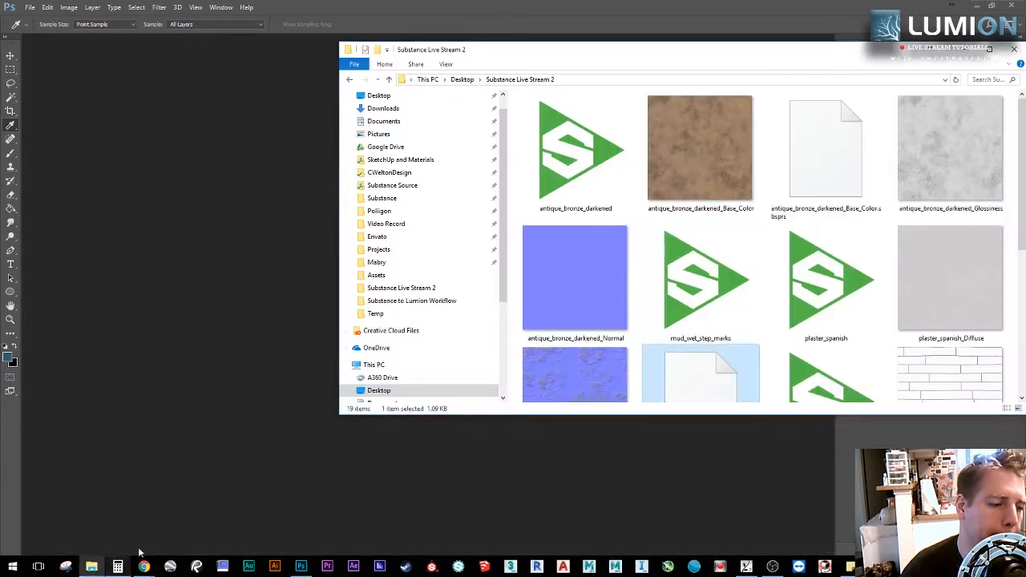
Step: Open antique_bronze_darkened_Normal and antique_bronze_darkened_Glossiness from the Substance Live Stream 2 folder in Photoshop
left_click(677, 173)
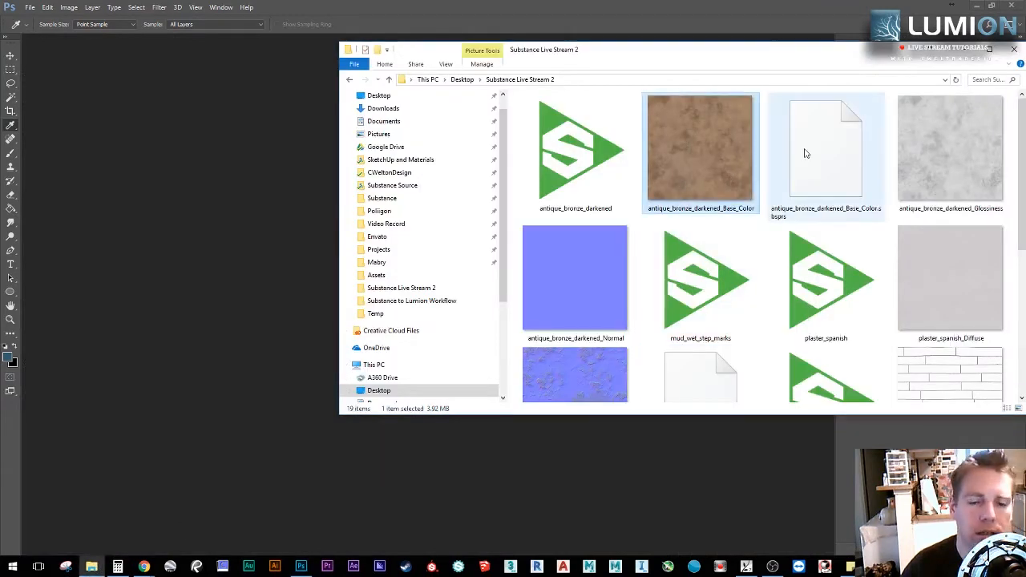
left_click(950, 151)
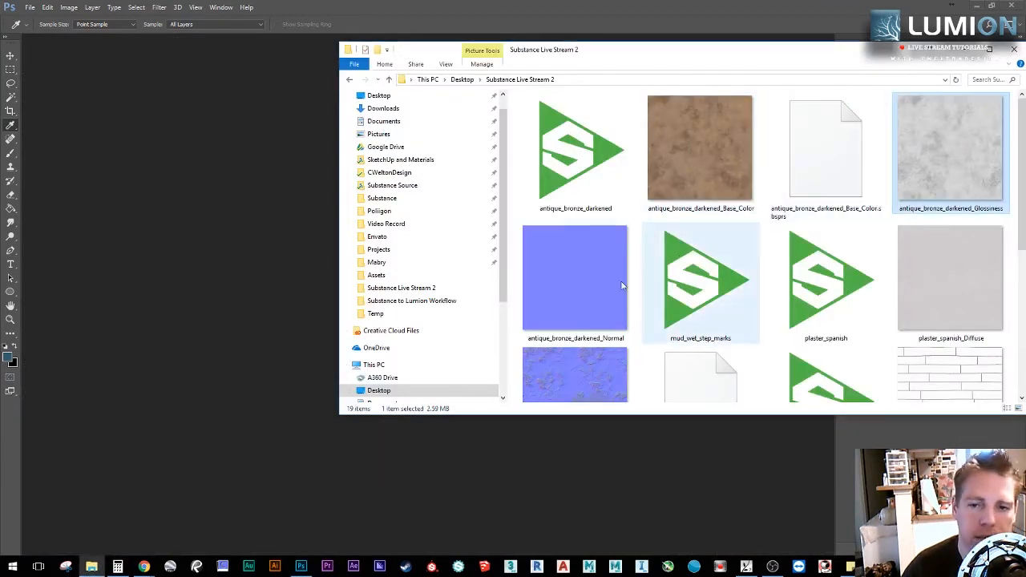
left_click(624, 293)
left_click_drag(624, 292, 760, 450)
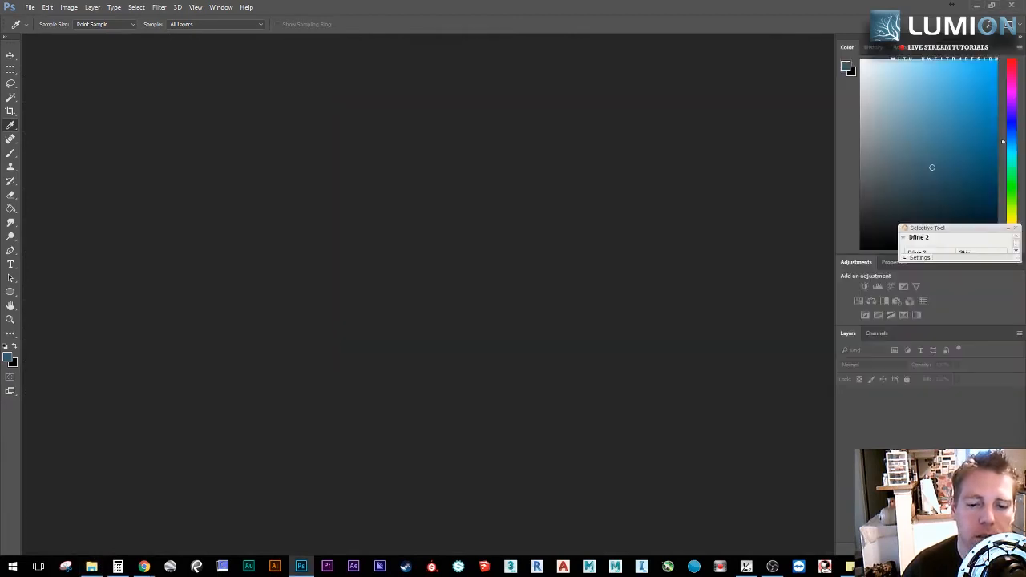
left_click(92, 567)
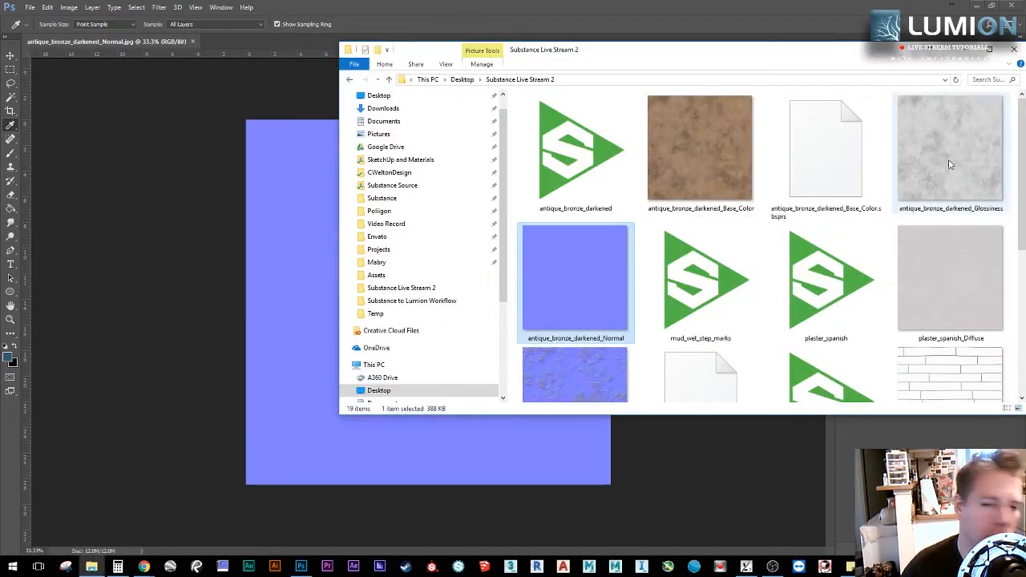
left_click(958, 148)
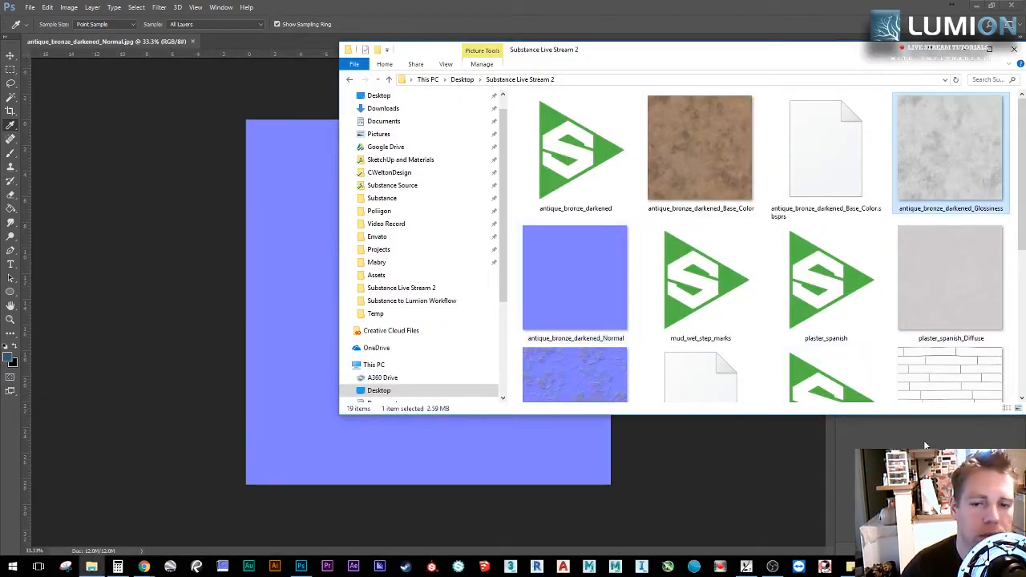
left_click_drag(959, 148, 811, 29)
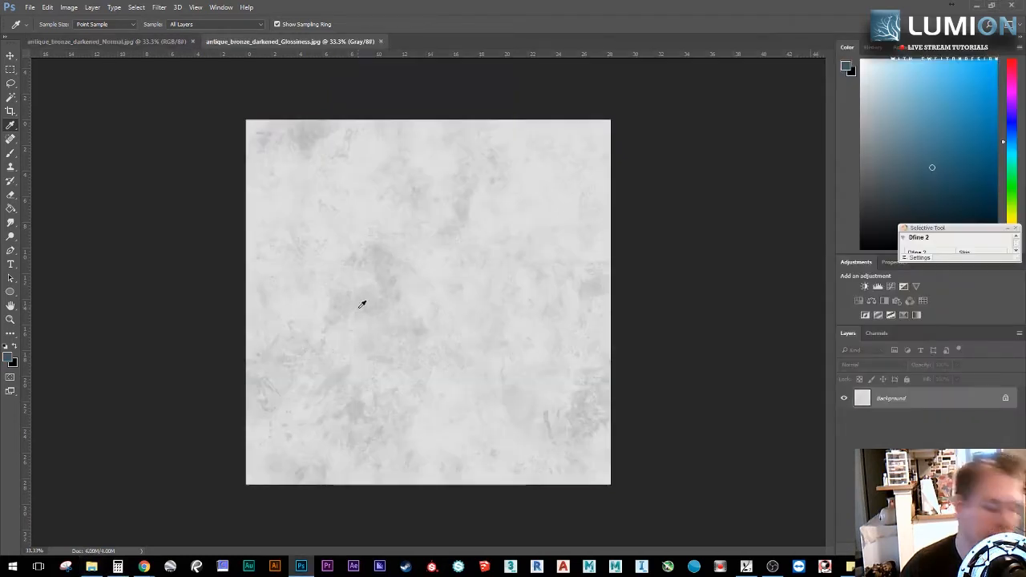
Step: Copy the entire glossiness image and paste it into a new alpha channel of the antique_bronze_darkened_Normal image
key("ctrl+a")
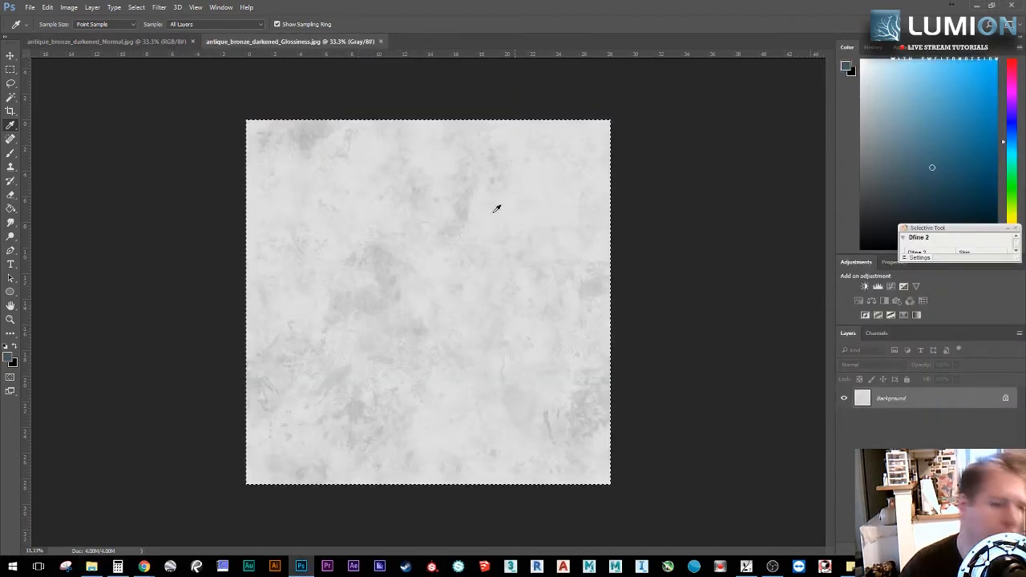
left_click(141, 39)
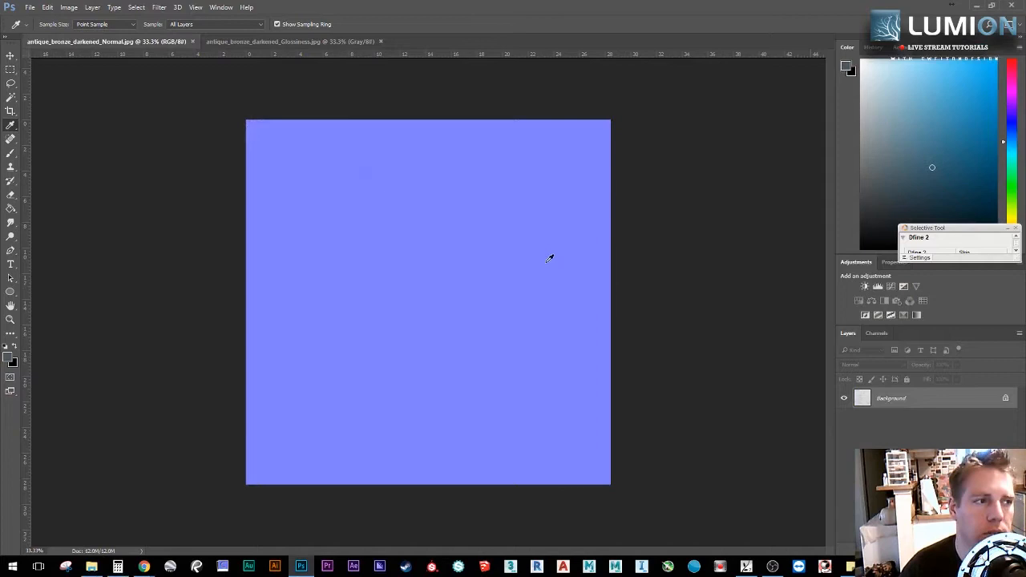
left_click(878, 333)
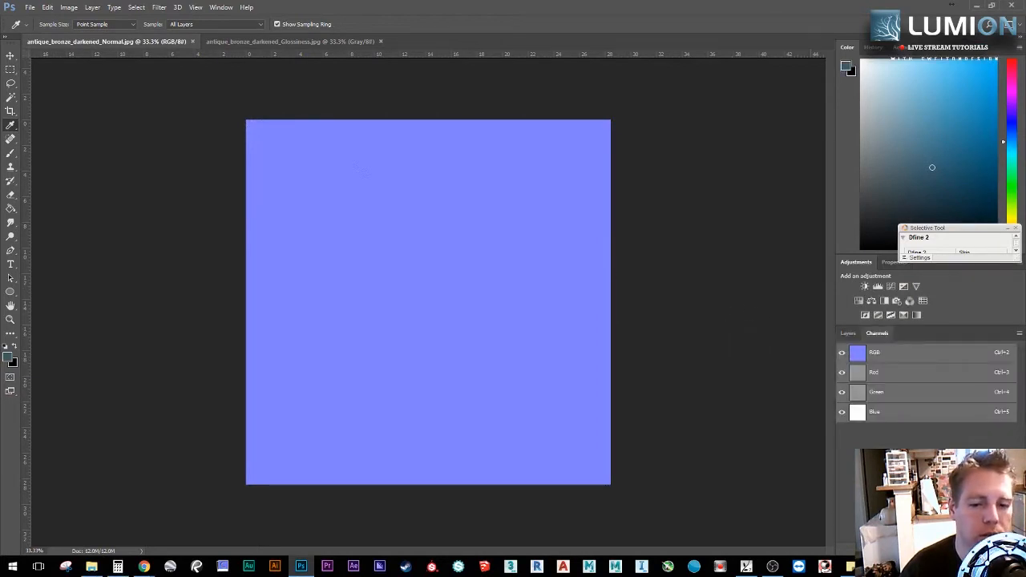
left_click(997, 551)
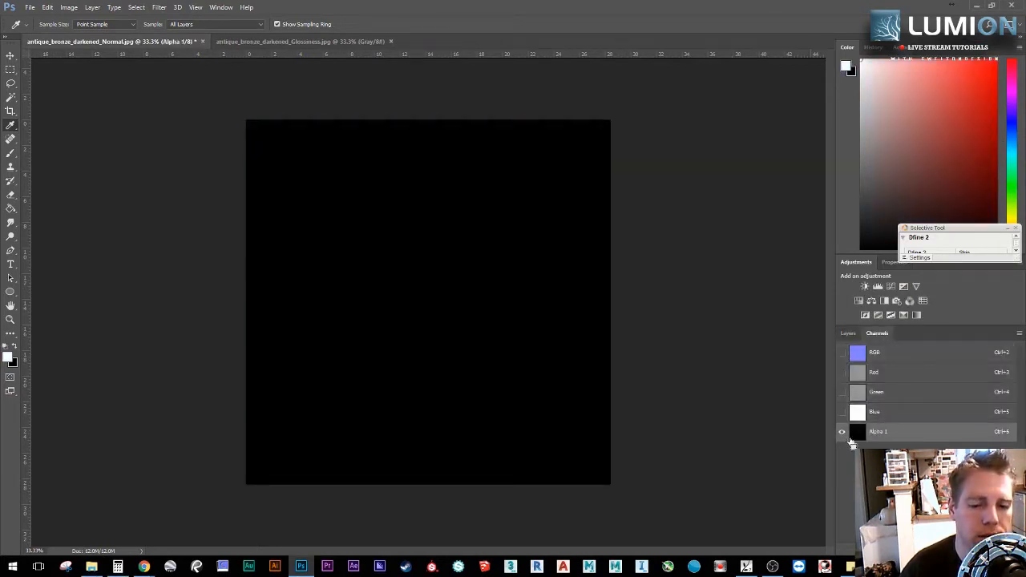
key("ctrl+v")
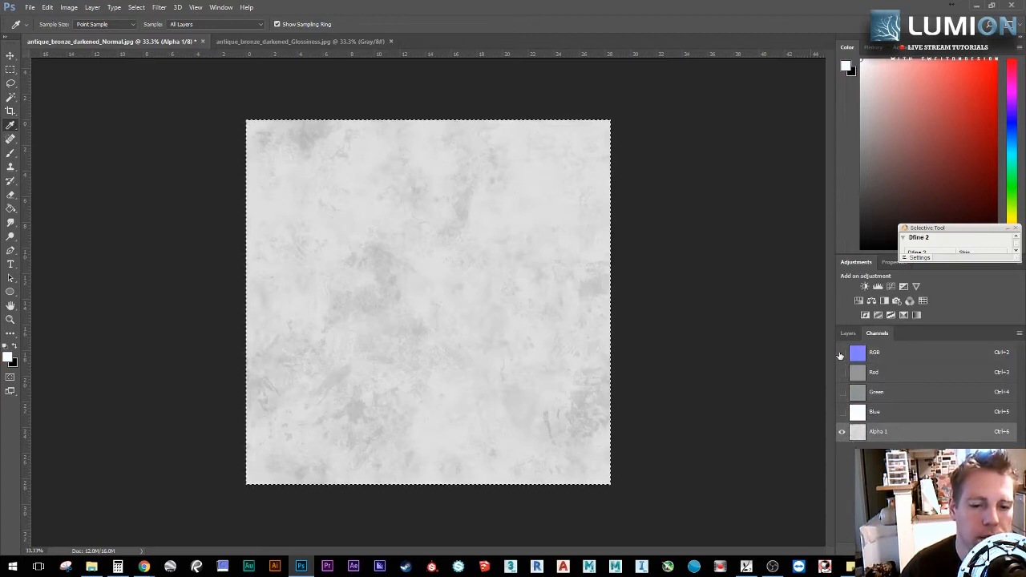
Step: Apply a Levels adjustment to the Alpha 1 channel with input black at 148 and input white at 234
left_click(69, 7)
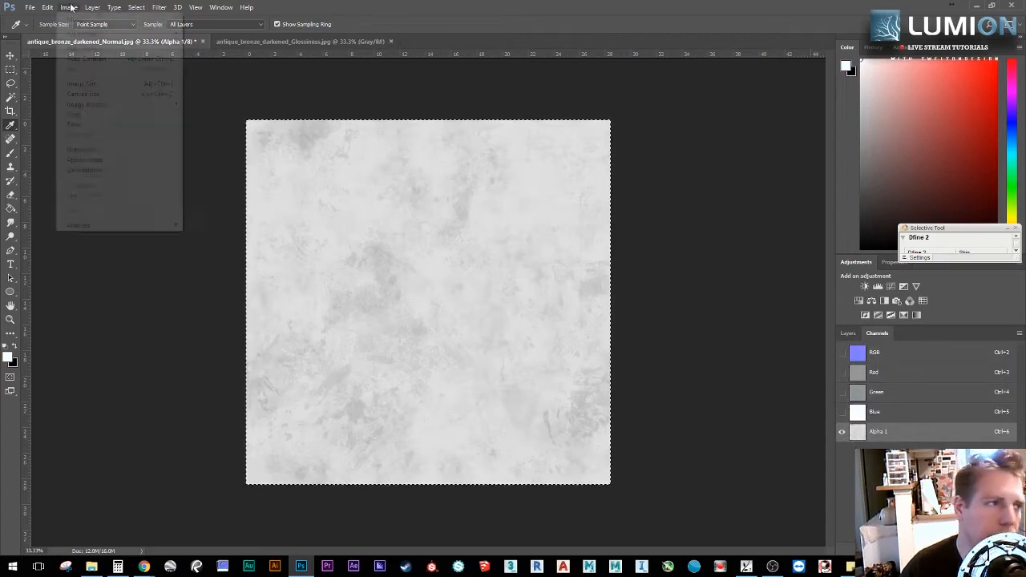
mouse_move(120, 34)
left_click(259, 45)
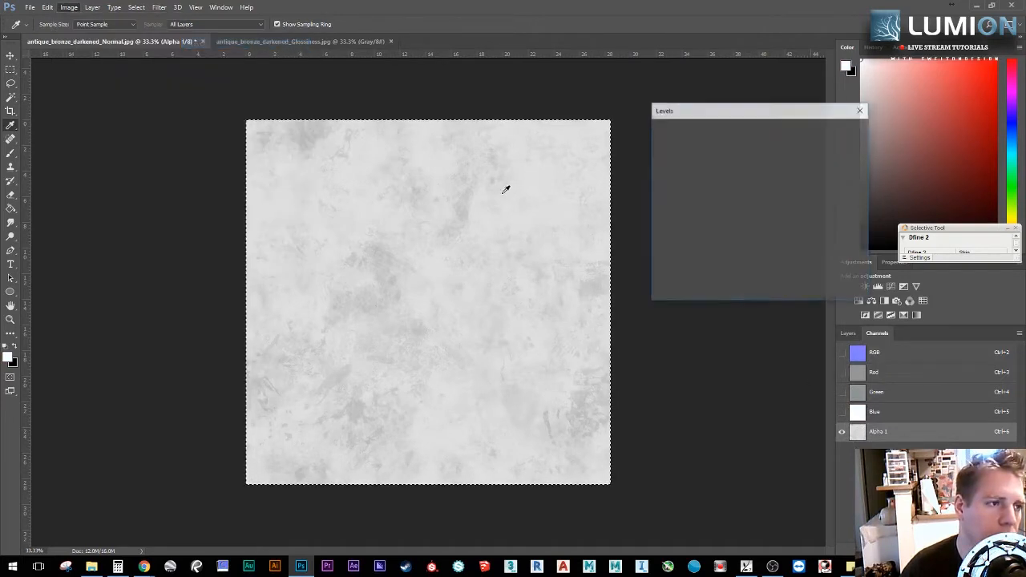
left_click_drag(664, 232, 765, 238)
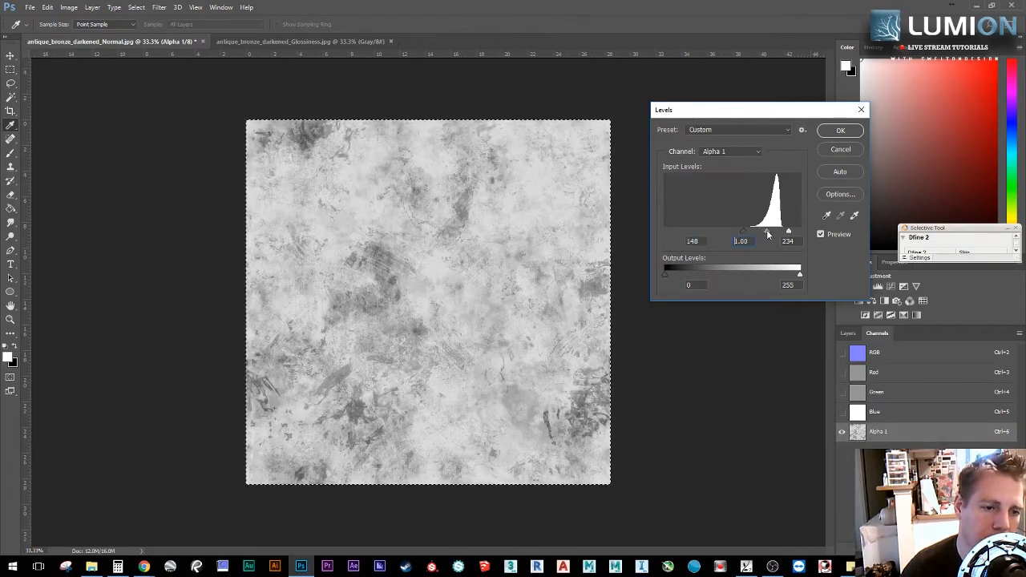
left_click_drag(768, 234, 767, 225)
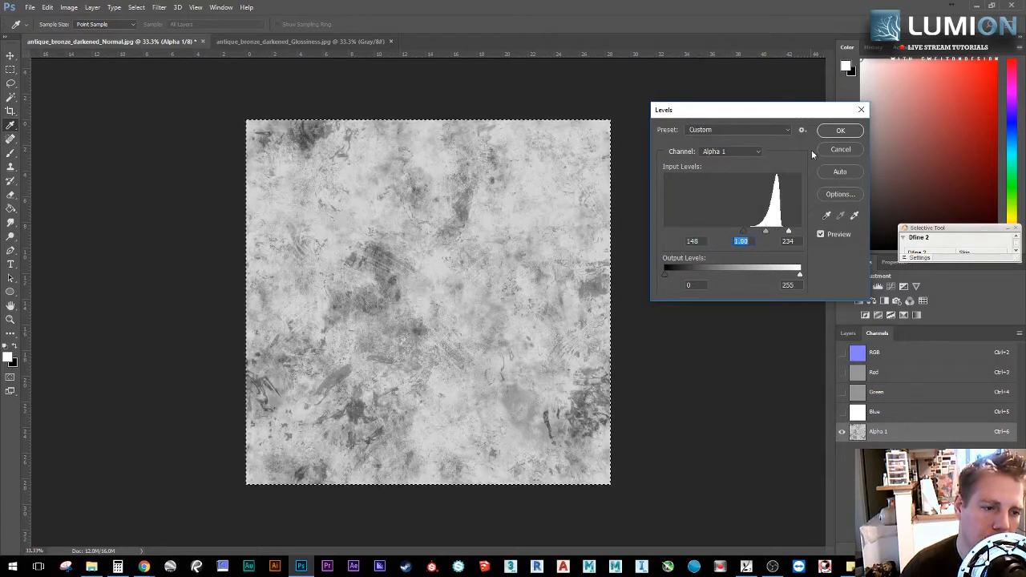
left_click(834, 131)
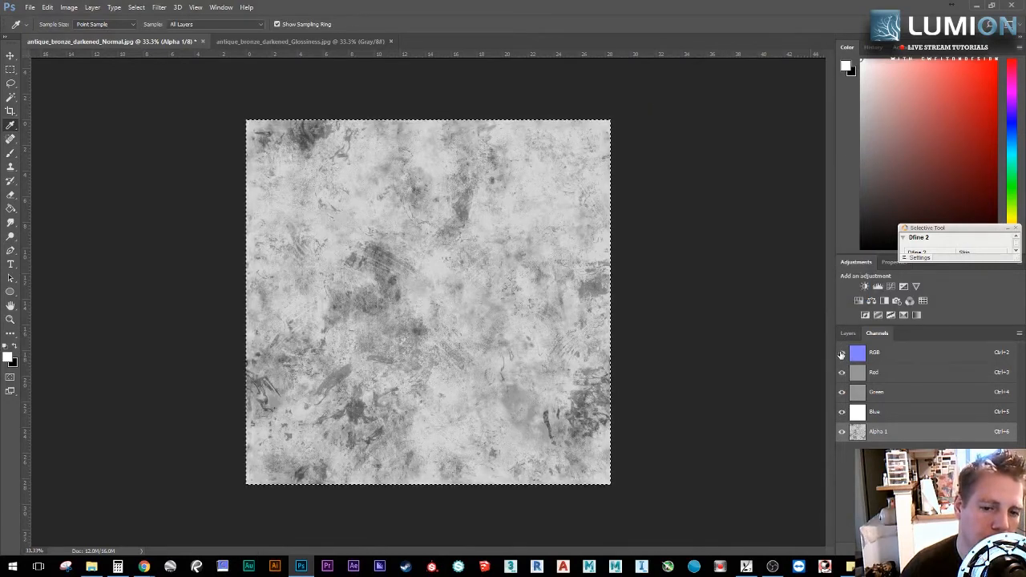
Step: Show the RGB channels and save the image as Targa "antique_bronze_darkened_Normal GLOSS" with alpha channels, 32 bits/pixel and RLE compression
left_click(842, 353)
left_click(849, 334)
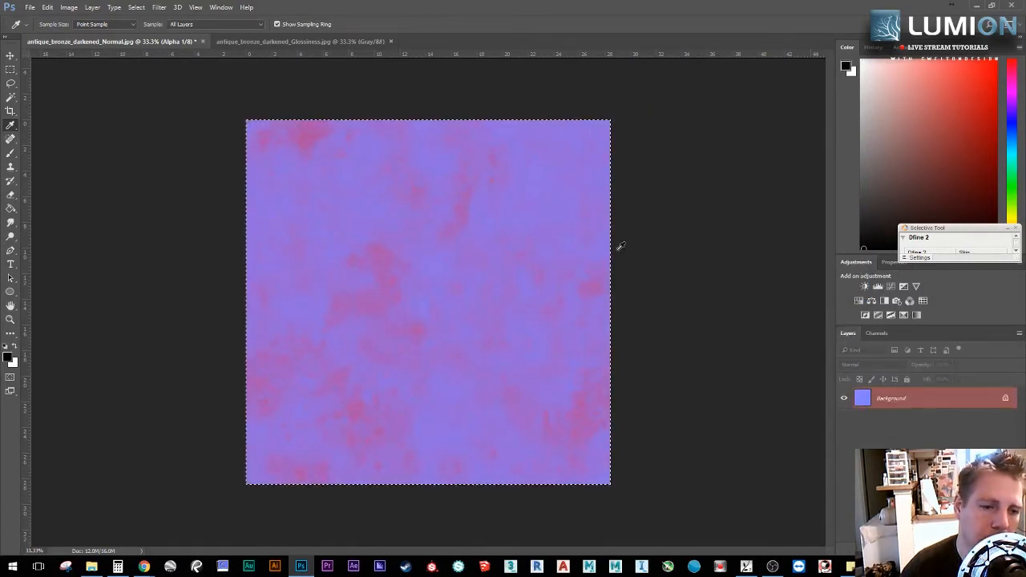
left_click(30, 7)
left_click(64, 121)
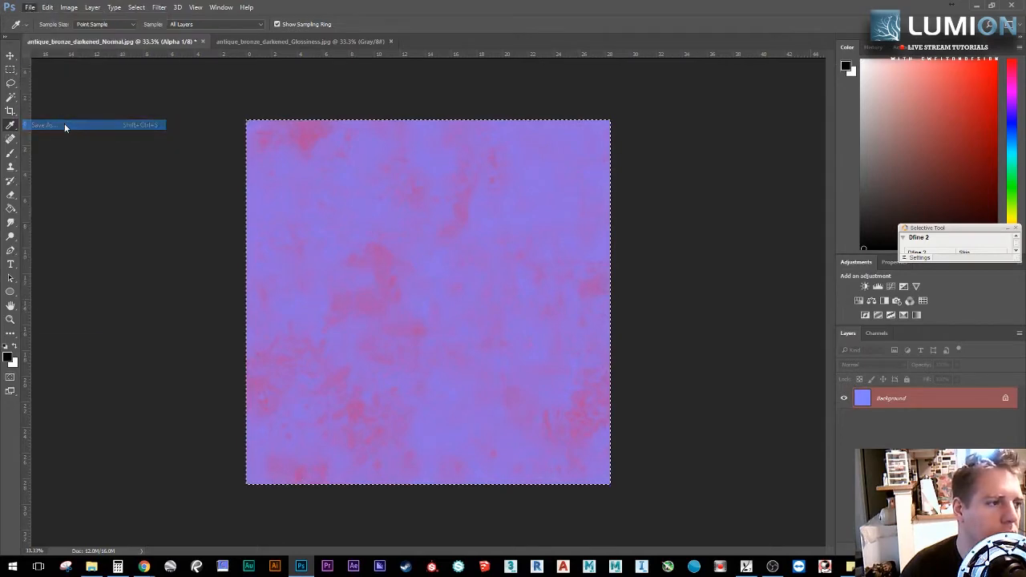
left_click(347, 243)
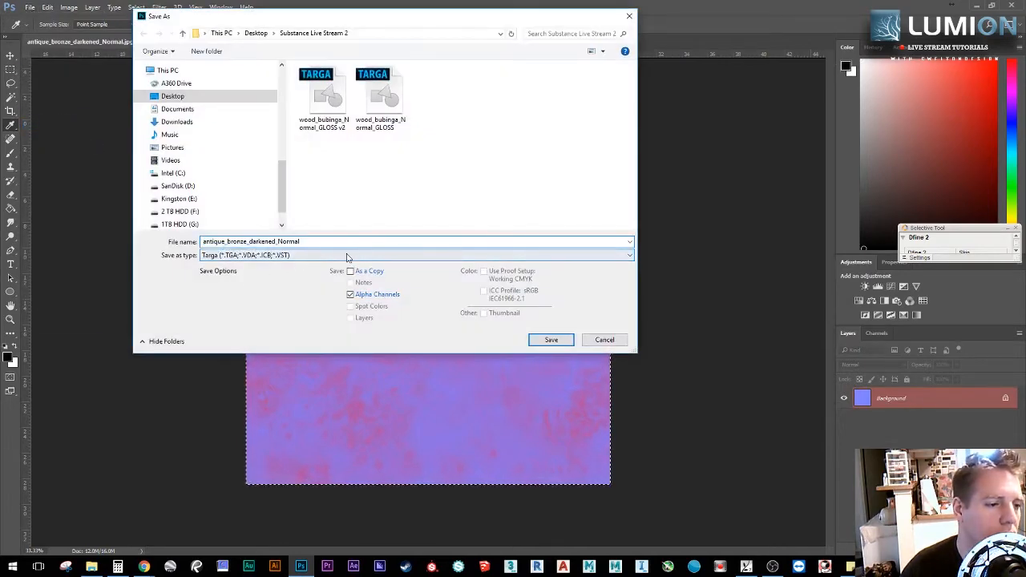
type("GLOSS")
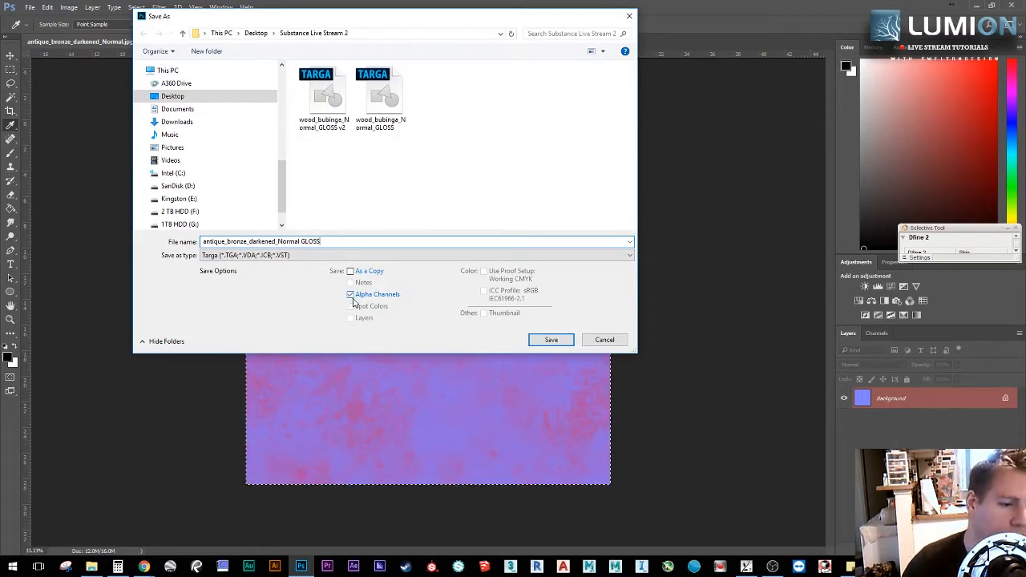
left_click(558, 344)
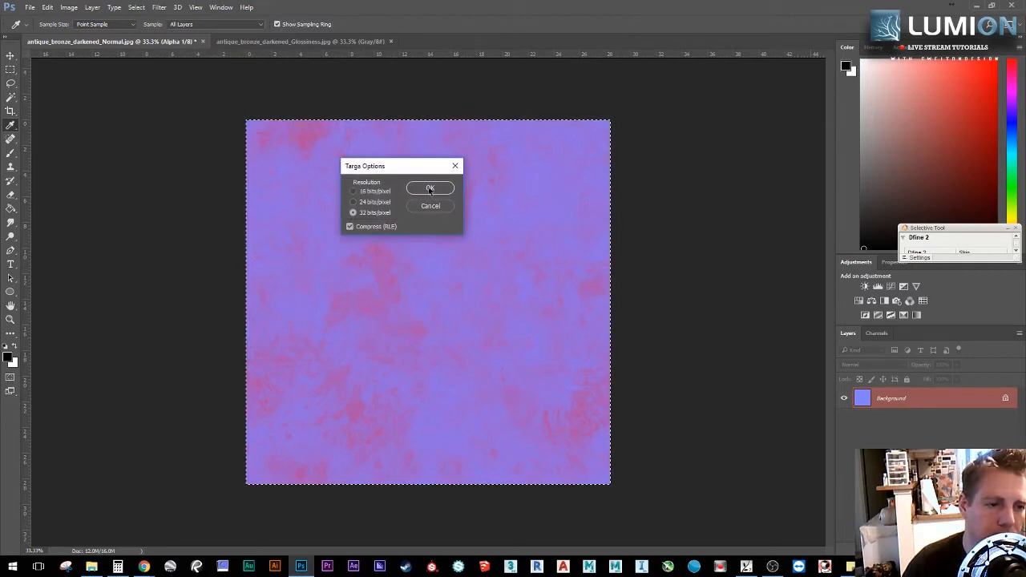
left_click(430, 188)
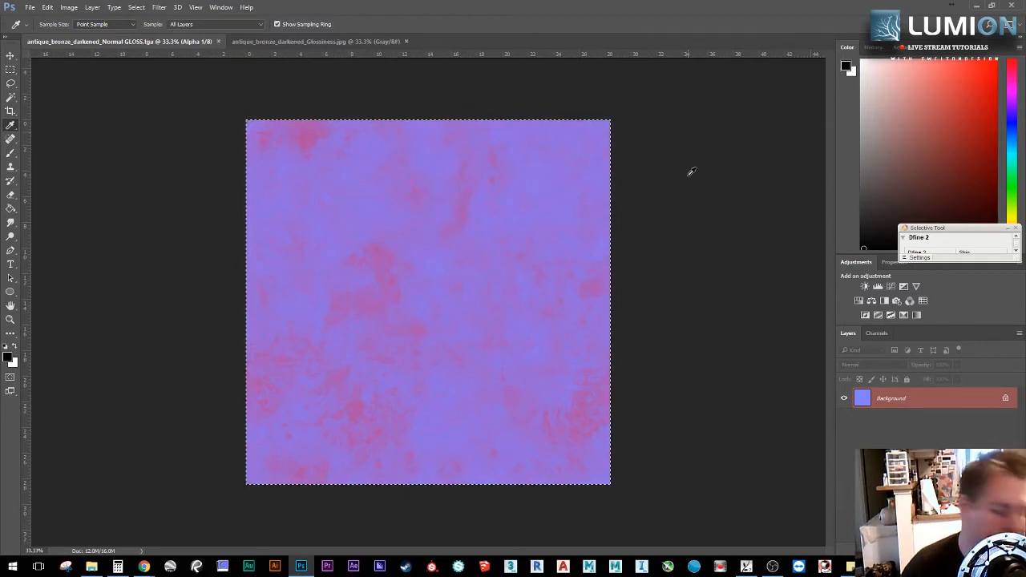
key("ctrl+minus")
scroll(420, 254, "up", 2, "alt")
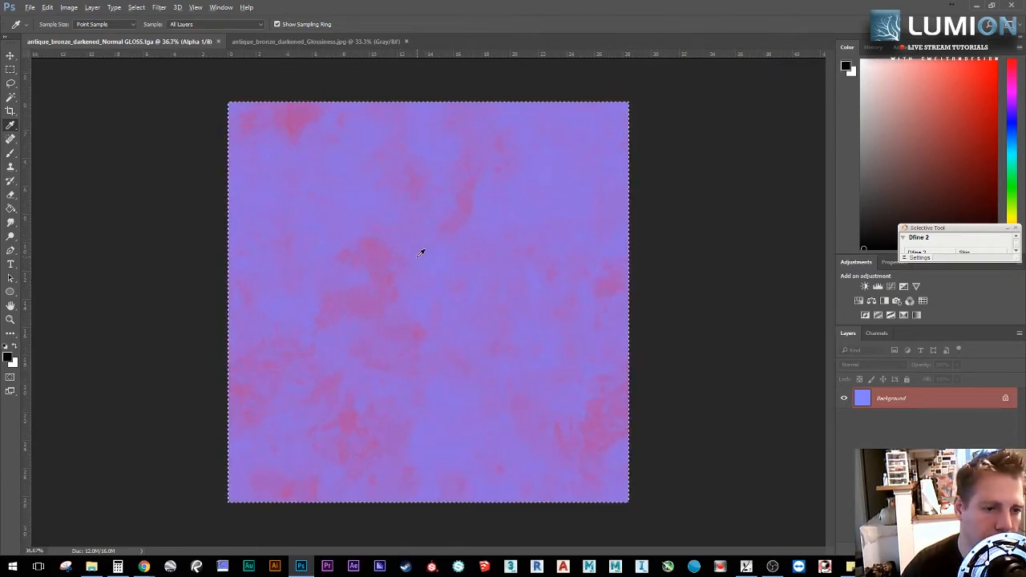
scroll(420, 253, "down", 1, "alt")
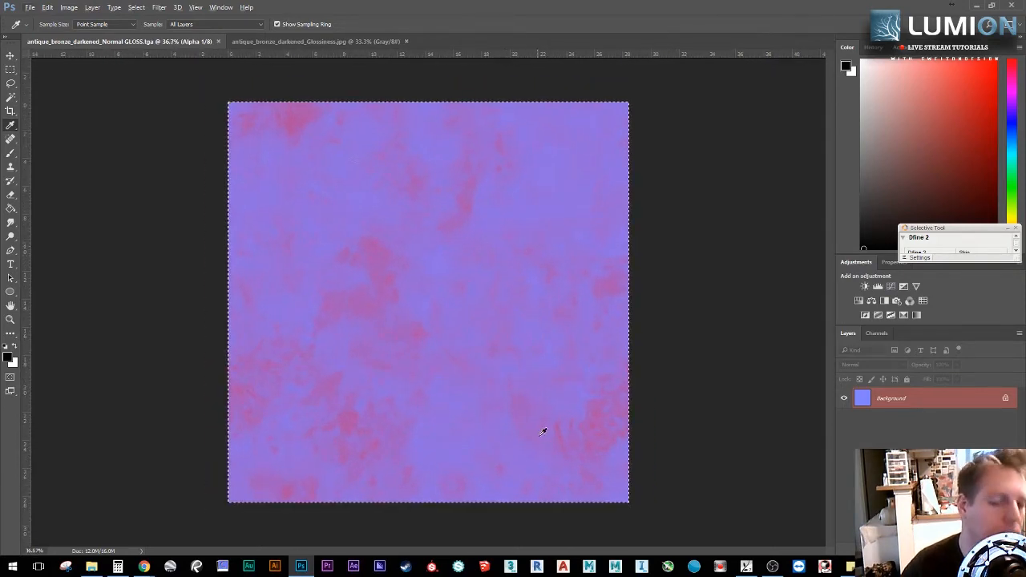
Step: Switch to Lumion and enter scene editing from a point early in the third flythrough clip
left_click(746, 568)
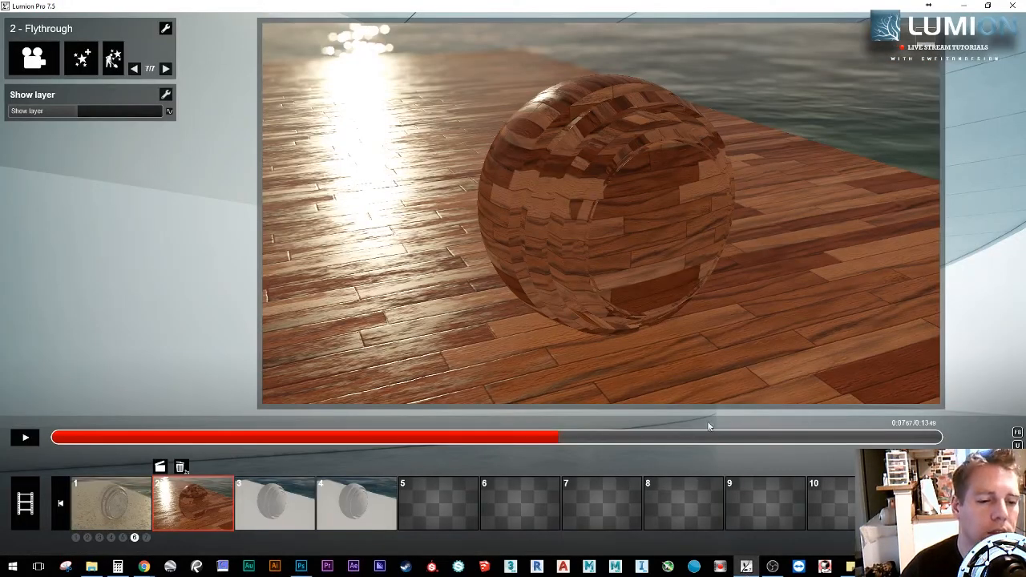
left_click(269, 502)
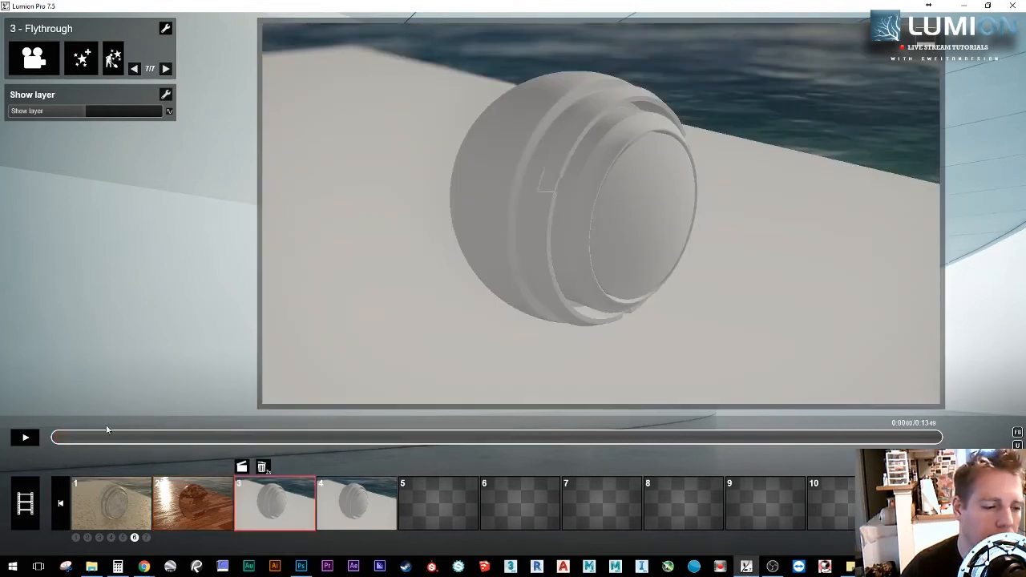
left_click(145, 437)
left_click(107, 67)
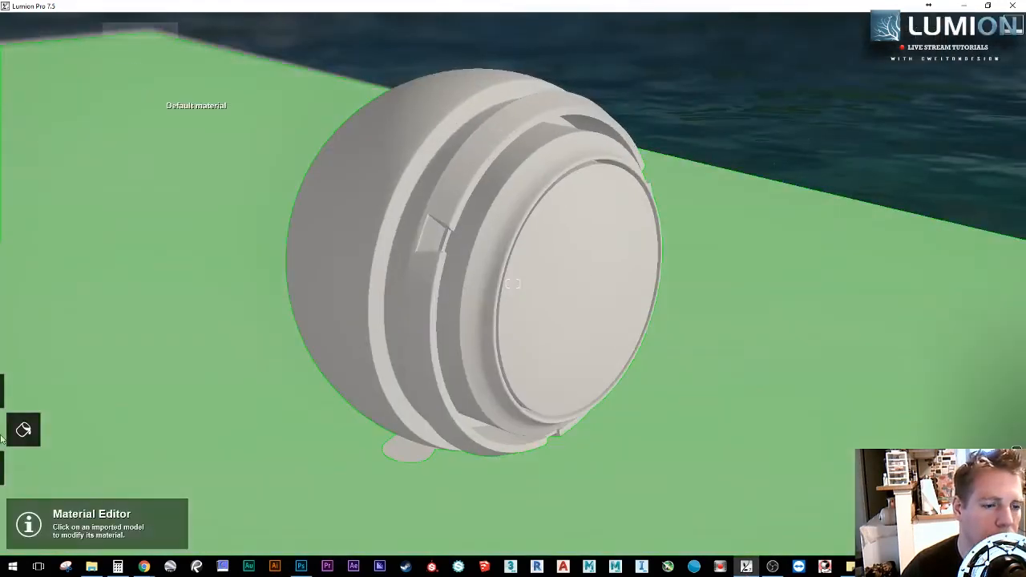
Step: Assign the custom standard material with the diagonal-stripe thumbnail to the preview ball
left_click(502, 221)
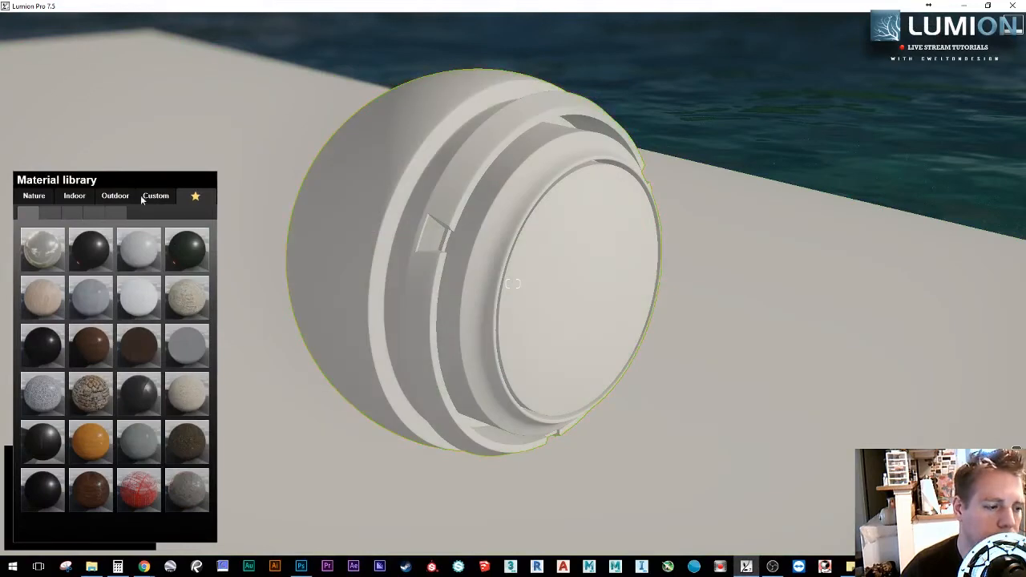
left_click(156, 197)
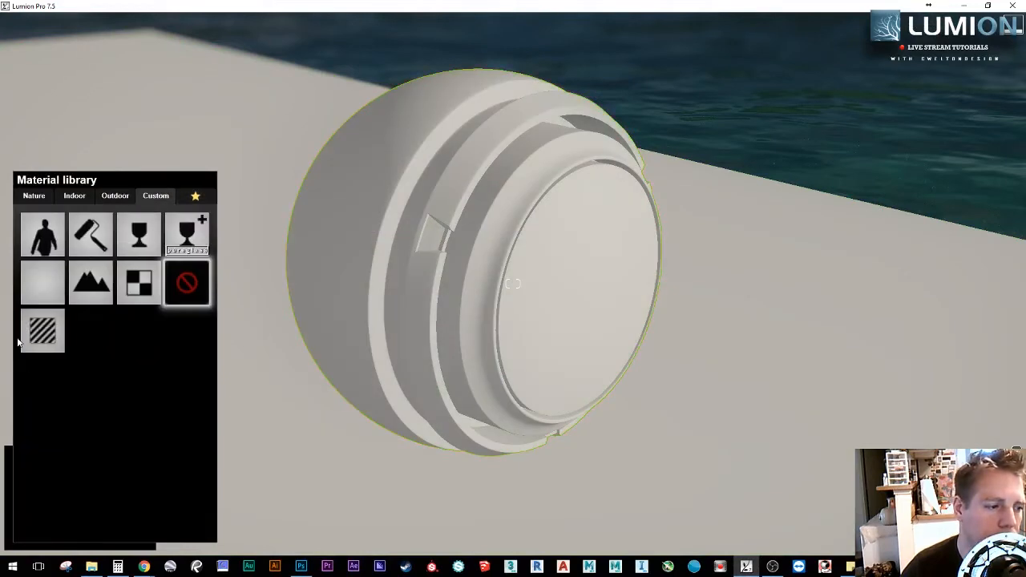
left_click(42, 329)
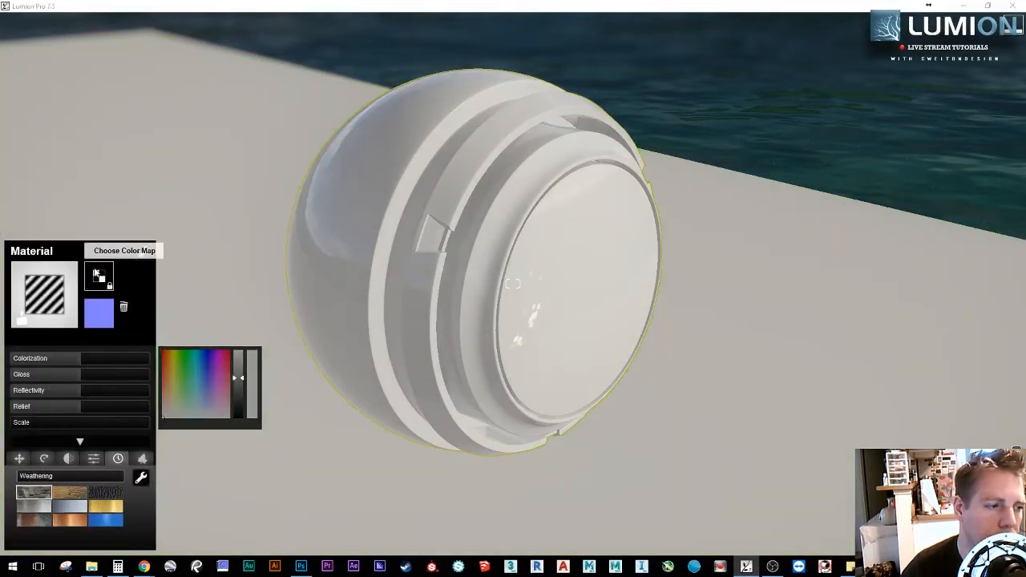
Step: Load antique_bronze_darkened_Base_Color as the ball material's color map and reduce its colorization to zero
left_click(99, 277)
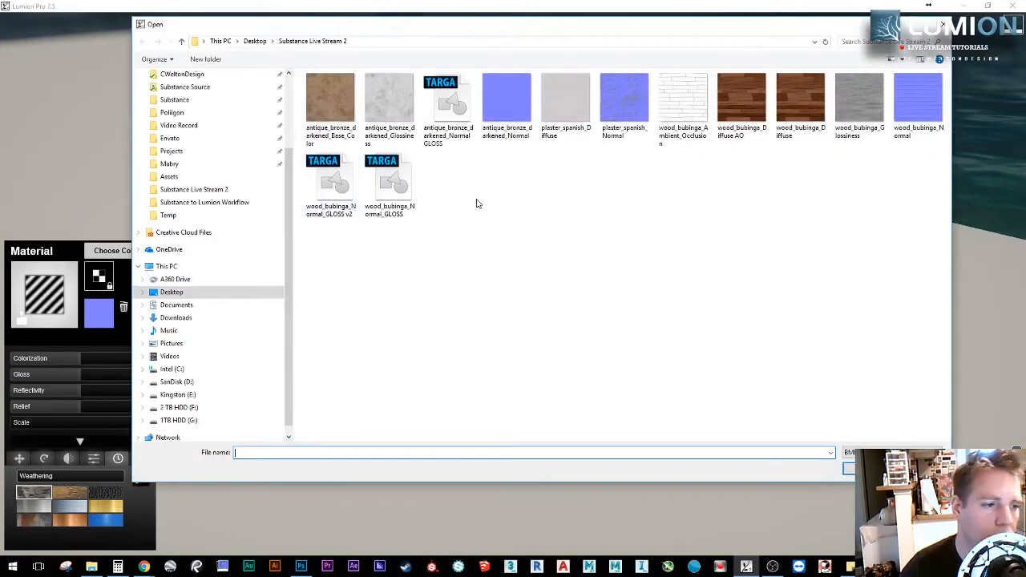
left_click(319, 94)
left_click(852, 468)
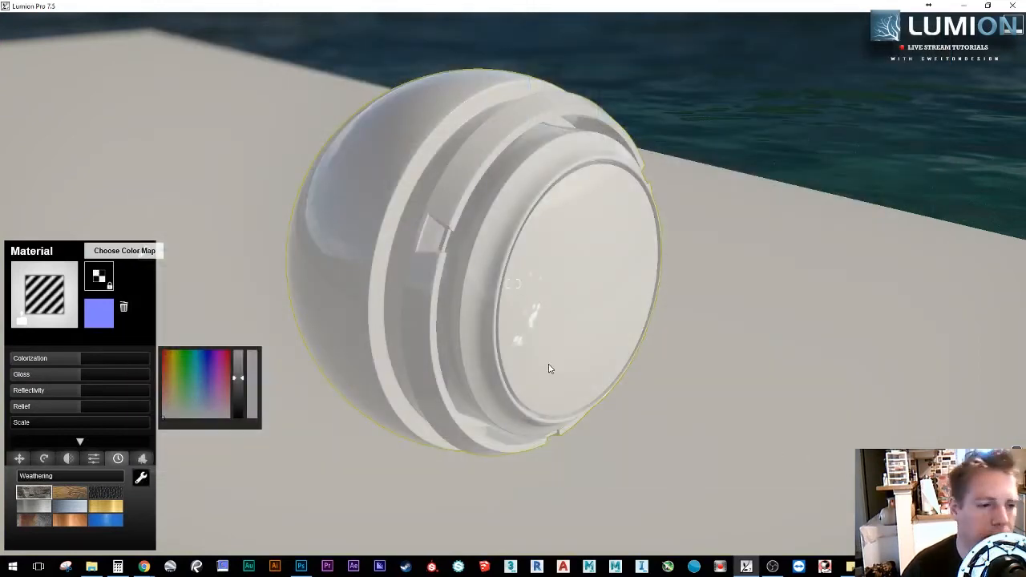
right_click_drag(544, 365, 481, 344)
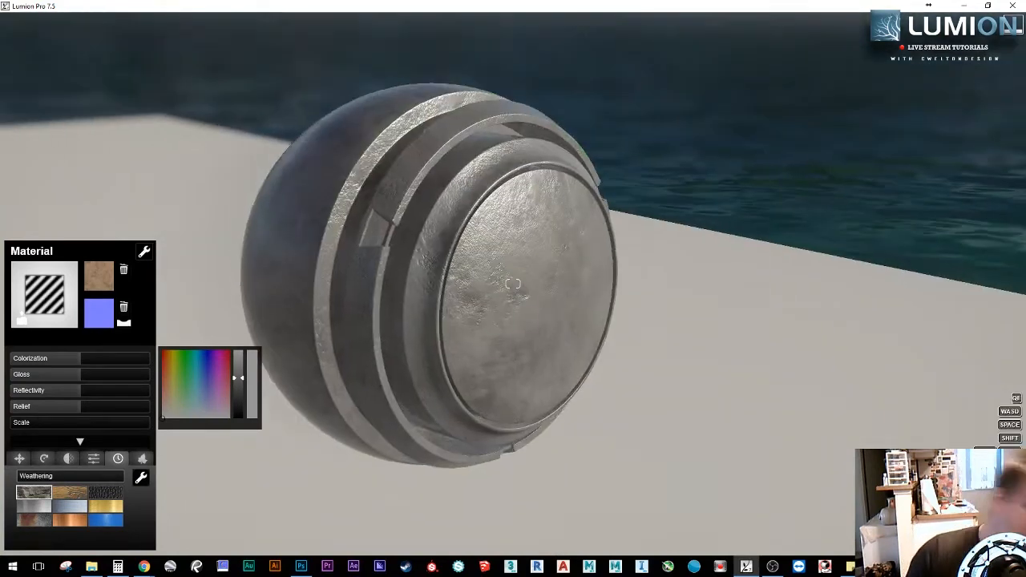
left_click_drag(74, 358, 9, 359)
right_click_drag(389, 394, 442, 399)
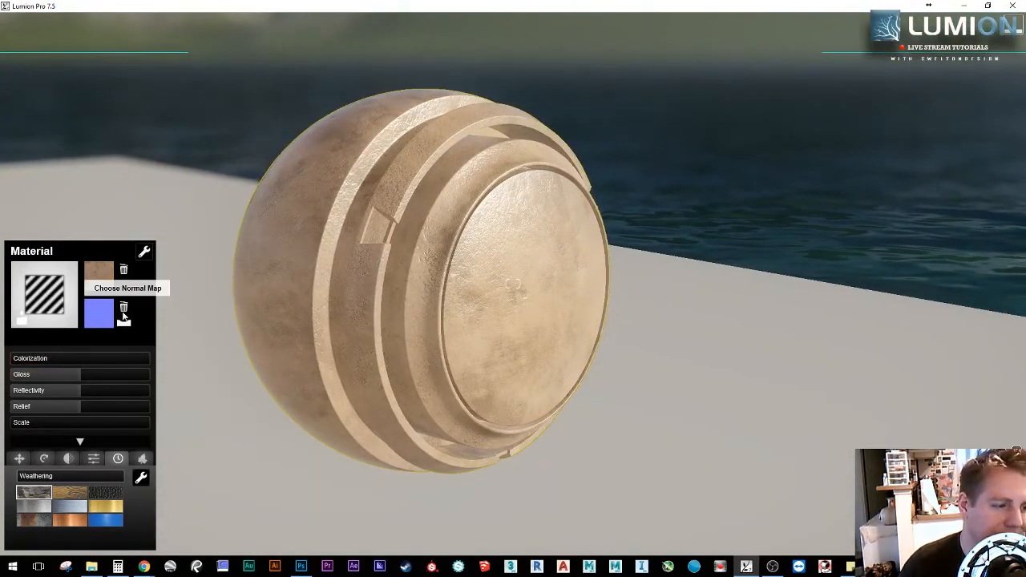
Step: Replace the ball material's normal map with antique_bronze_darkened_Normal
left_click(123, 307)
left_click(98, 319)
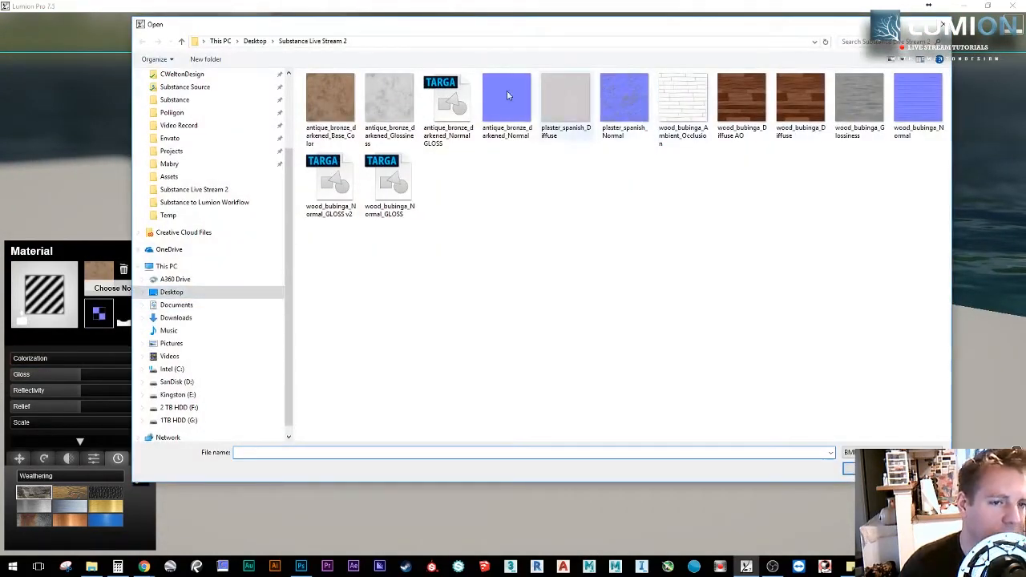
double_click(484, 127)
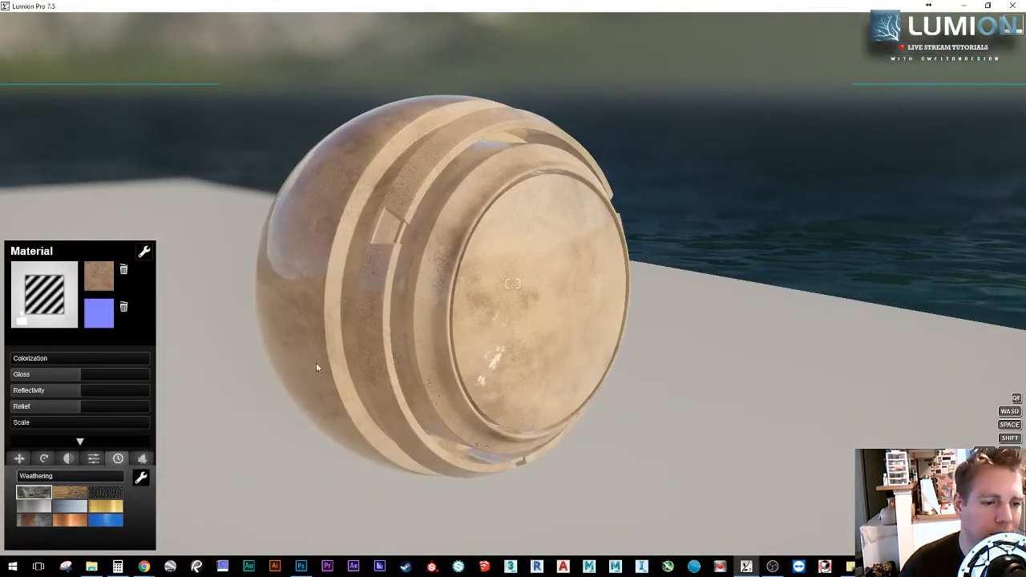
Step: Set the ball material's reflectivity to 2.0 and examine the ball up close
left_click_drag(95, 394, 228, 407)
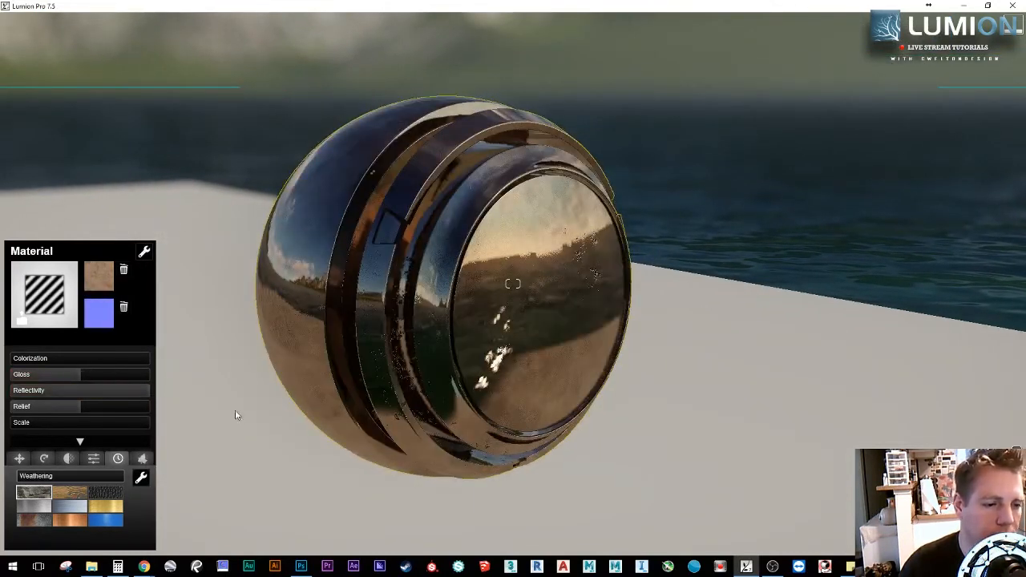
right_click_drag(239, 410, 233, 321)
left_click_drag(109, 392, 258, 389)
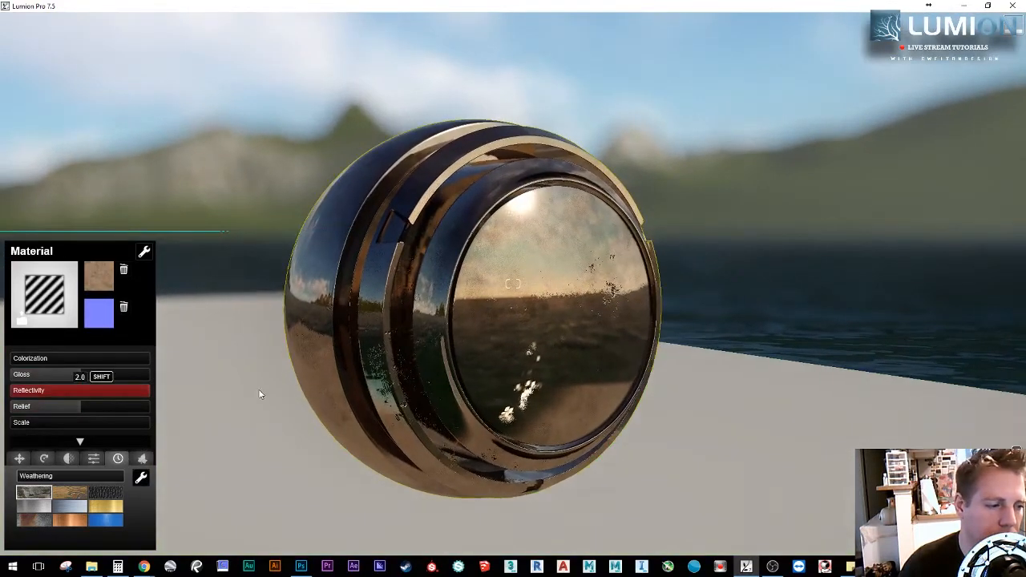
mouse_move(258, 389)
right_mouse_down()
mouse_move(369, 407)
mouse_move(293, 401)
mouse_move(266, 383)
right_mouse_up()
key("w")
key("w")
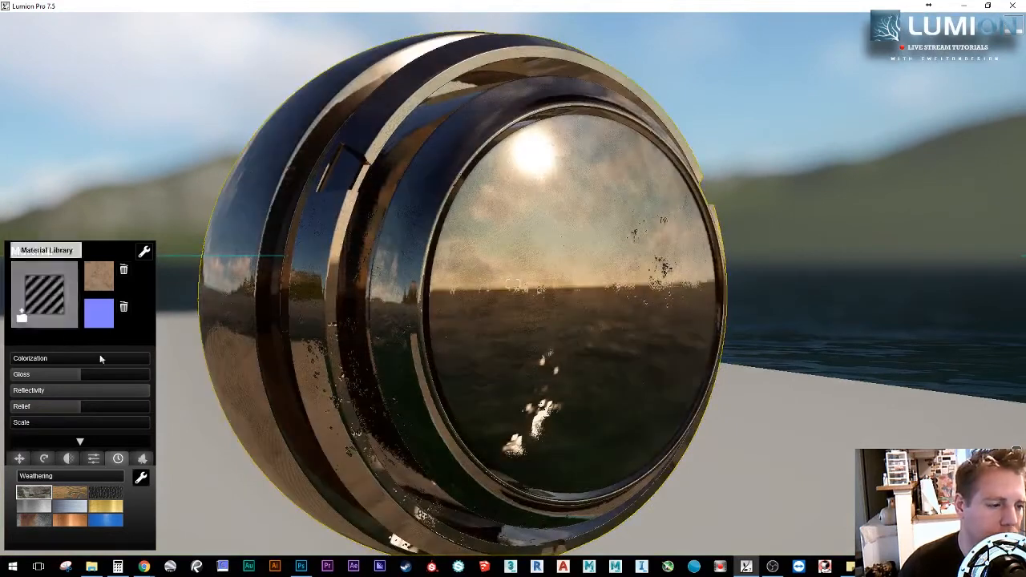
Step: Lower the ball material's gloss slightly and view the ball from farther back
left_click_drag(86, 377, 72, 416)
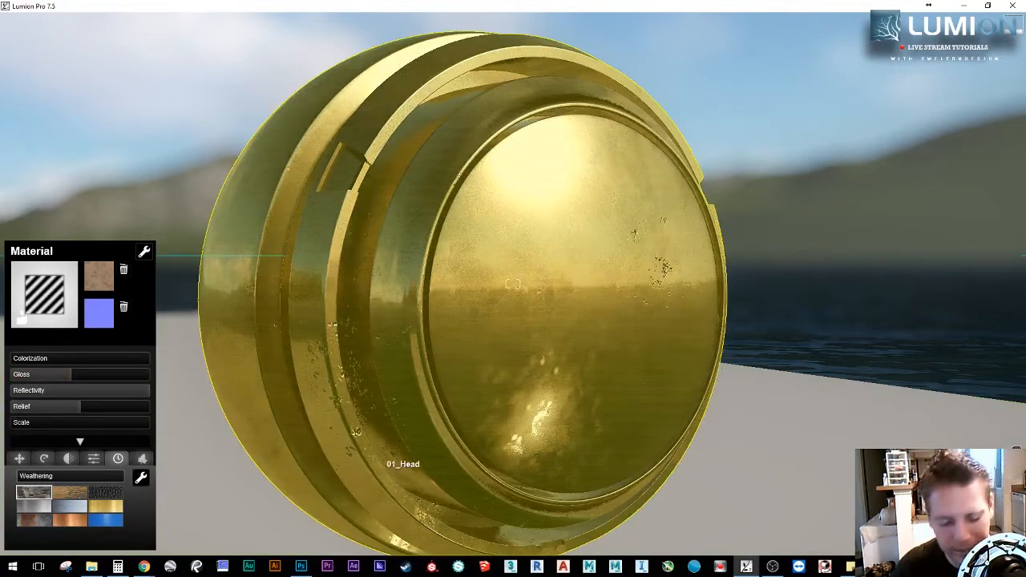
right_click_drag(536, 470, 541, 536)
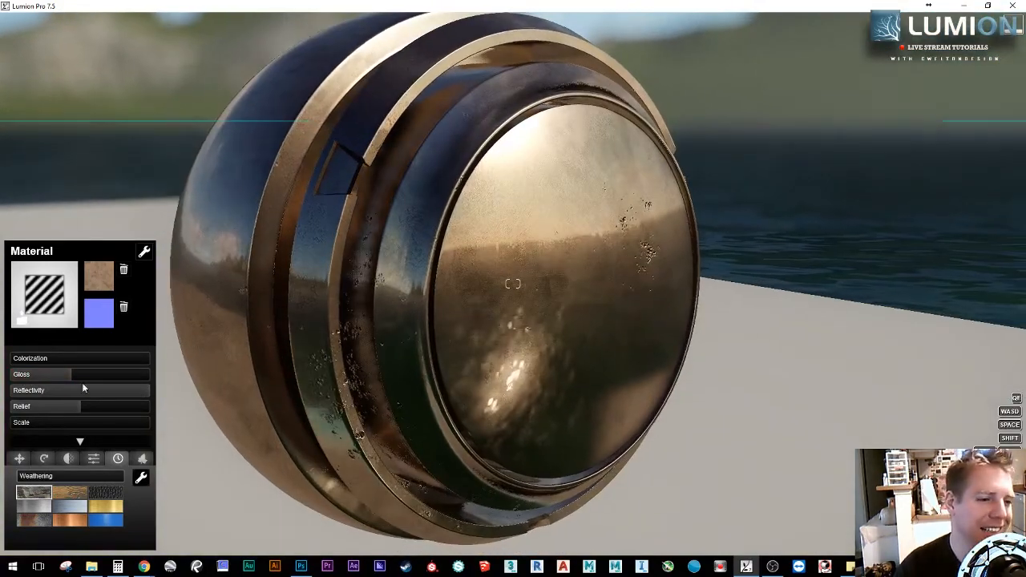
scroll(357, 295, "down", 3)
right_click_drag(357, 295, 354, 300)
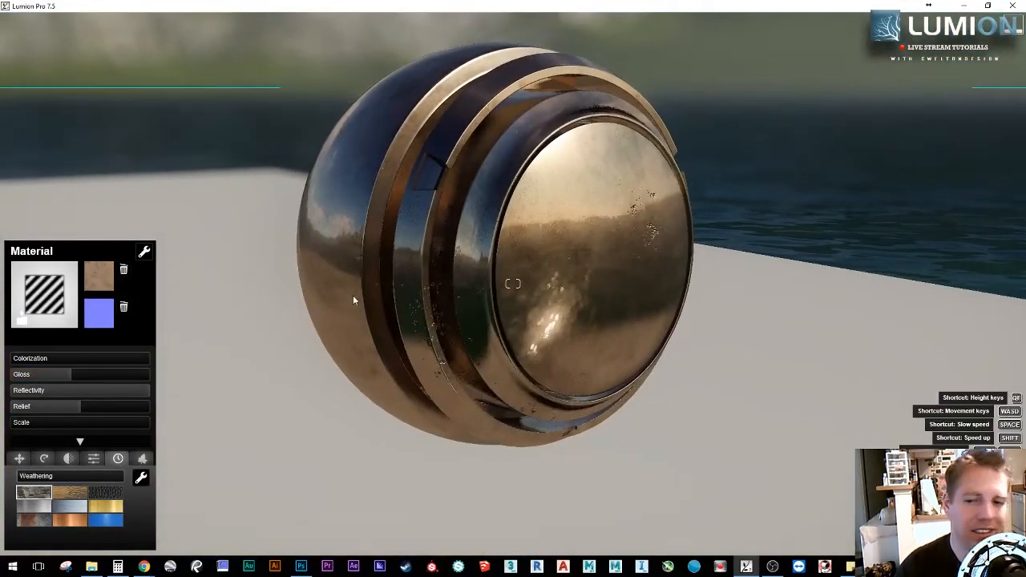
Step: Load wood_bubinga_Normal_GLOSS v2 as the ball material's normal map
left_click(104, 309)
left_click(322, 172)
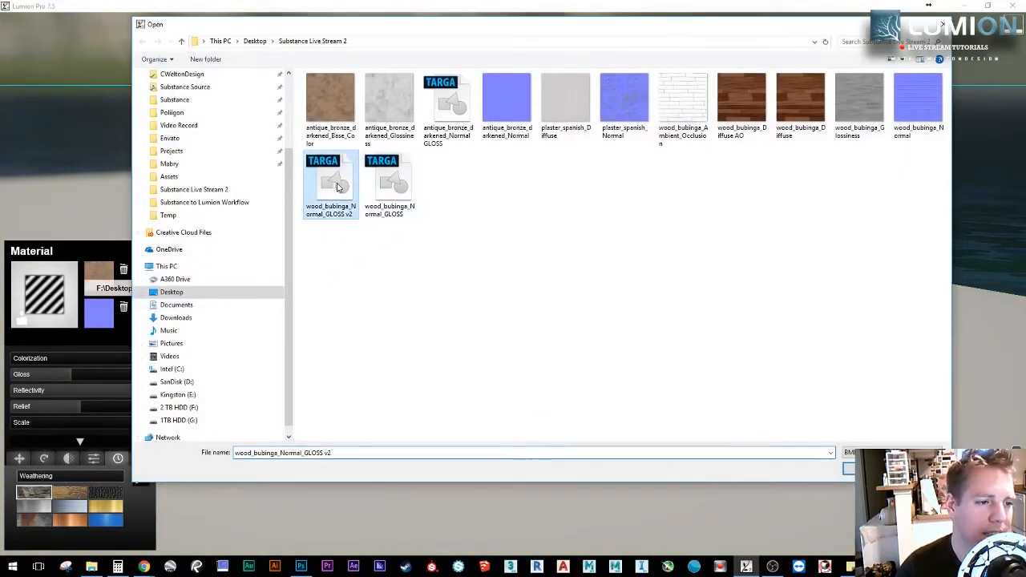
left_click(848, 469)
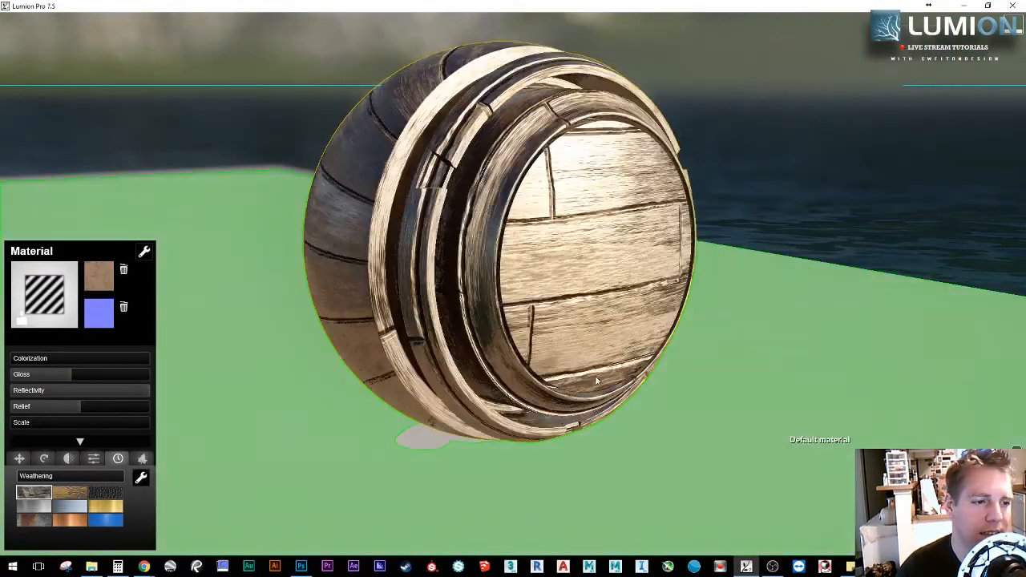
Step: Load the Targa antique_bronze_darkened_Normal GLOSS as the ball material's normal map and set its gloss to 0.9
left_click(102, 322)
left_click(449, 108)
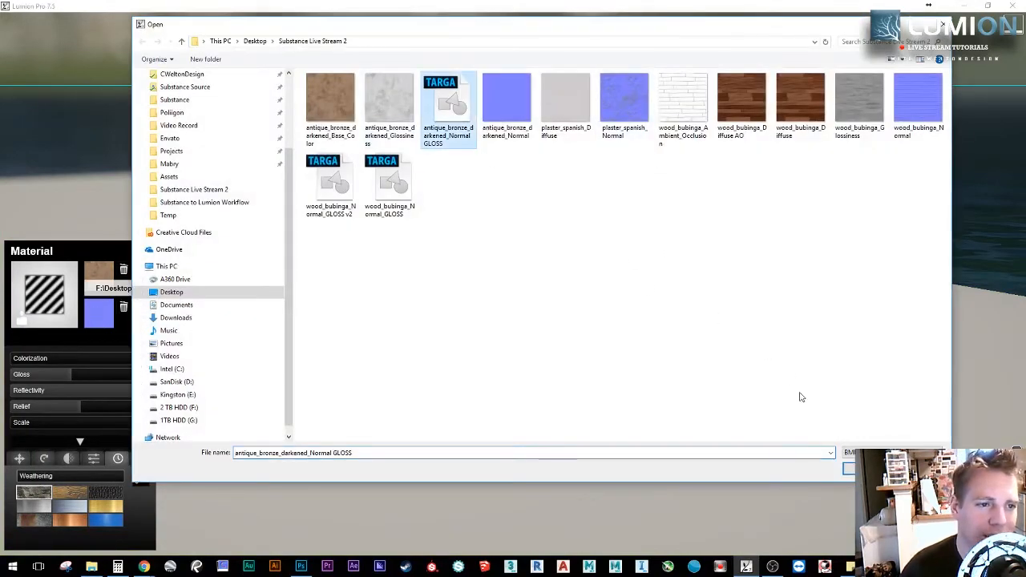
left_click(849, 469)
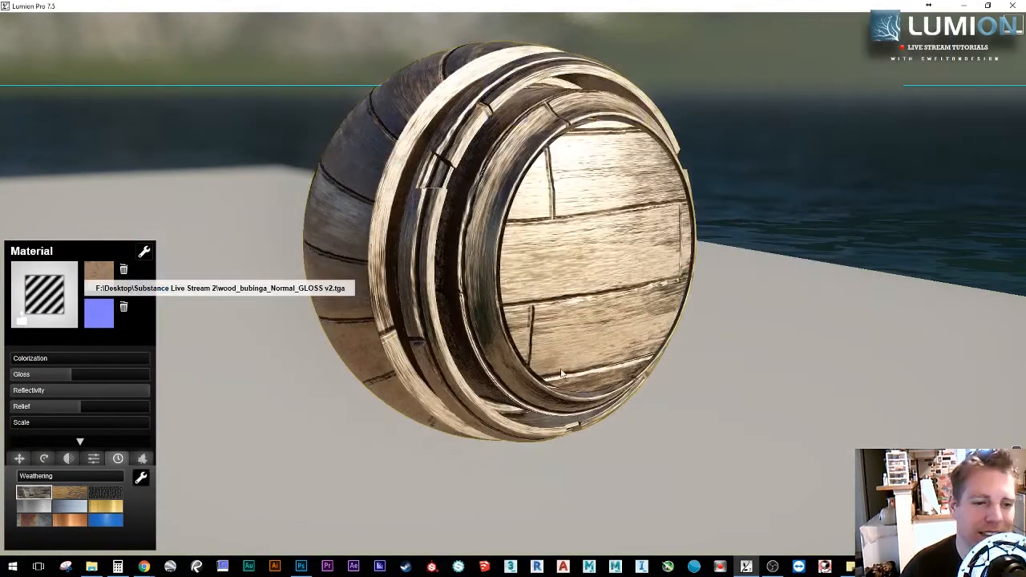
right_click_drag(560, 373, 549, 283)
key("w")
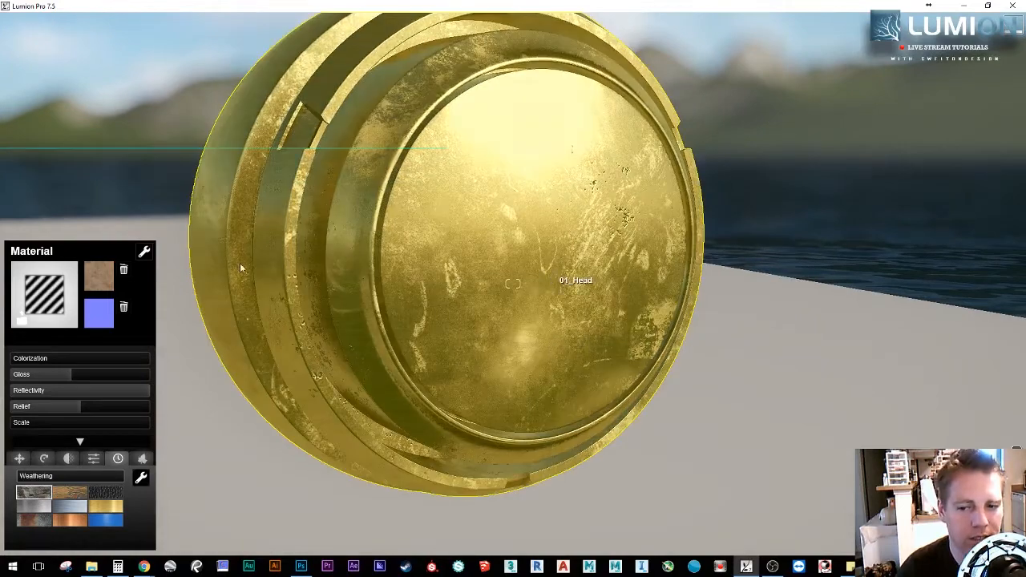
left_click_drag(96, 374, 72, 407)
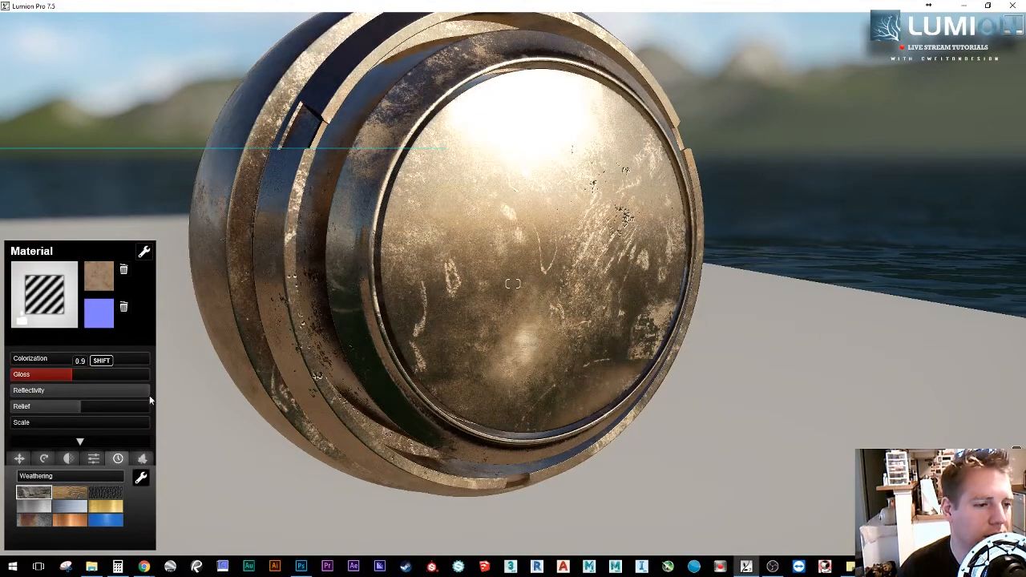
Step: Raise the ball material's relief to 2.0, and ease it back to roughly four fifths of its range
right_click_drag(337, 345, 409, 385)
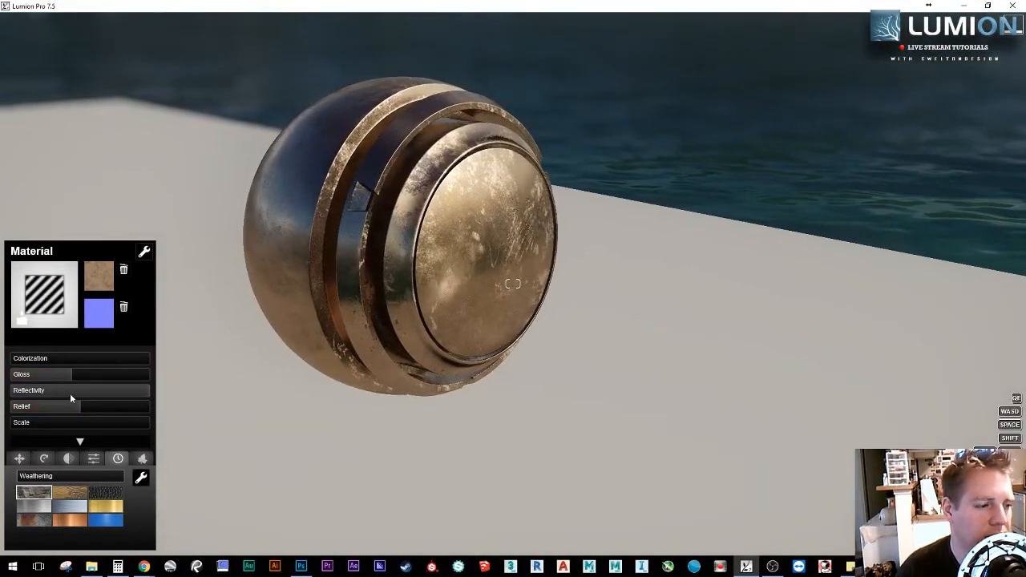
left_click_drag(70, 393, 227, 405)
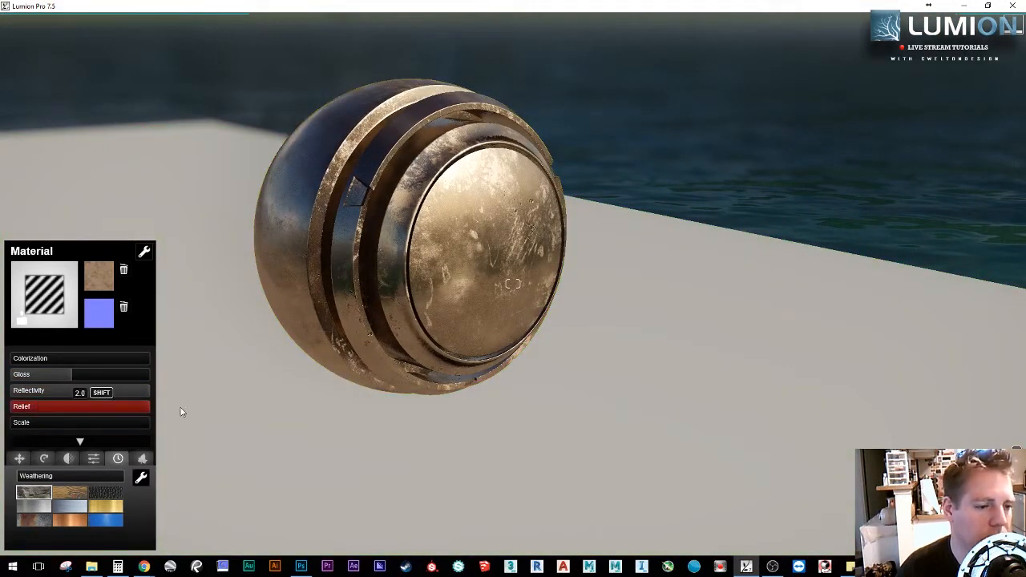
left_click_drag(180, 412, 181, 411)
right_click_drag(355, 391, 186, 422)
key("w")
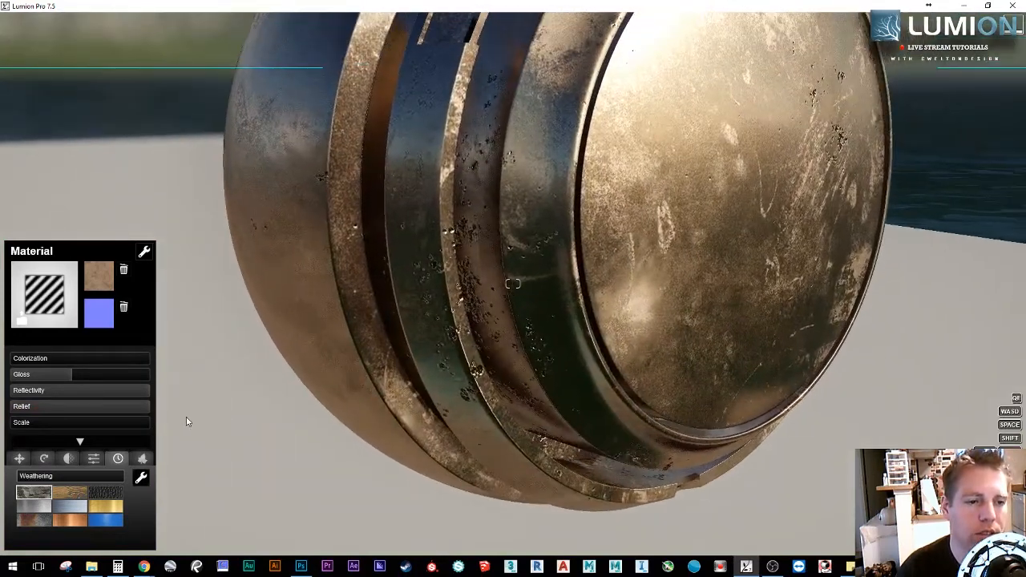
mouse_move(124, 409)
left_mouse_down()
mouse_move(9, 407)
mouse_move(123, 408)
left_mouse_up()
mouse_move(473, 298)
right_mouse_down()
mouse_move(471, 365)
mouse_move(477, 317)
right_mouse_up()
key("s")
key("e")
key("w")
Step: Copy the ball's finished bronze material from the material's edit options
left_click(150, 255)
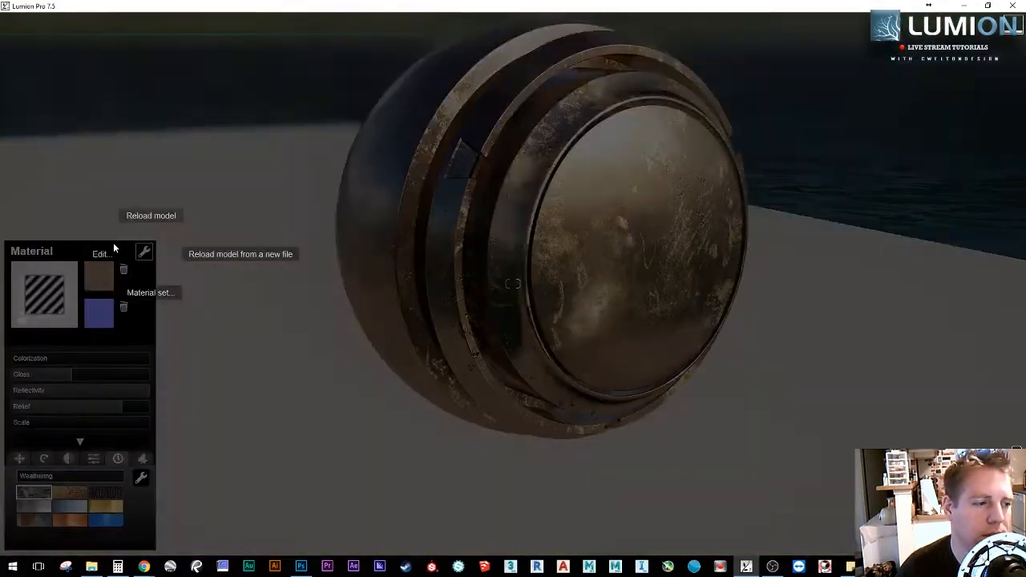
left_click(148, 280)
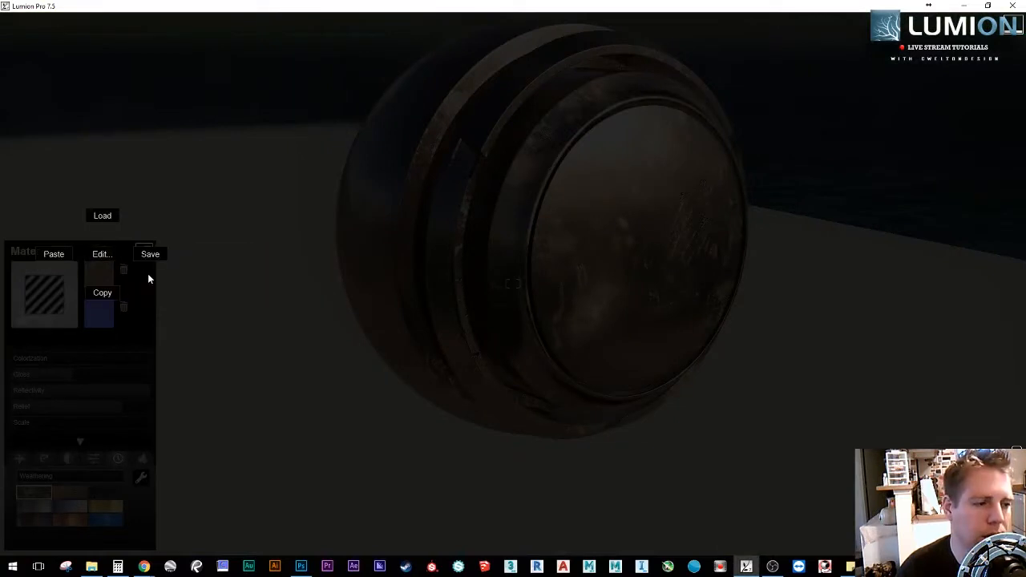
left_click(108, 290)
Step: Assign the custom standard material to the ground slab and paste the copied bronze material onto it
left_click(263, 341)
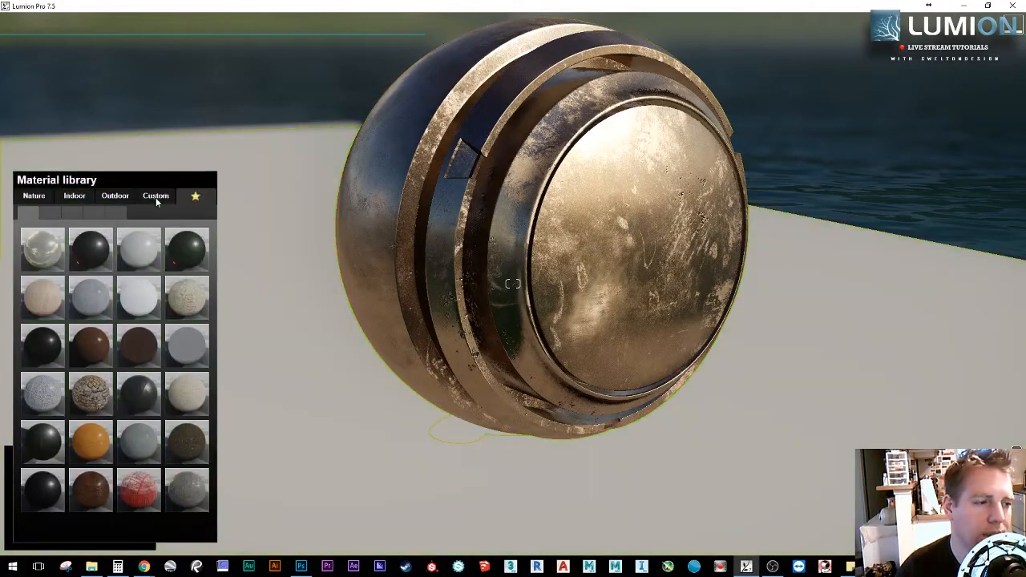
left_click(156, 198)
left_click(61, 332)
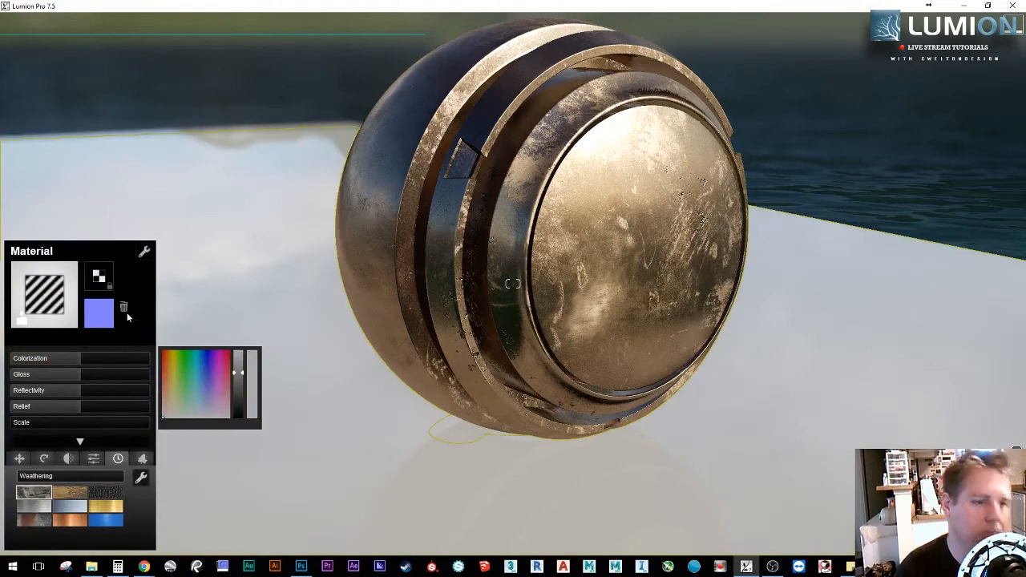
left_click(143, 253)
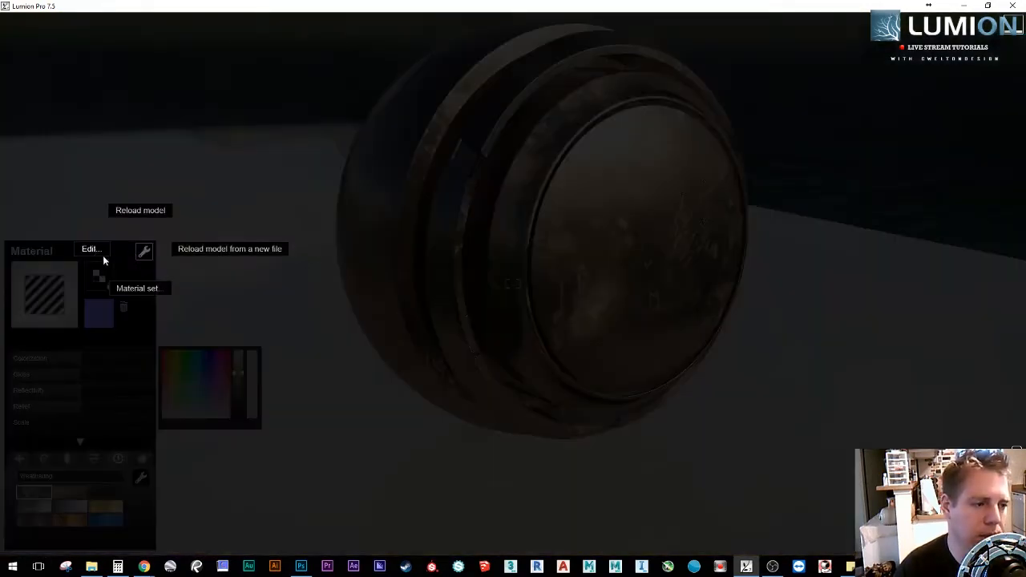
left_click(117, 287)
left_click(116, 286)
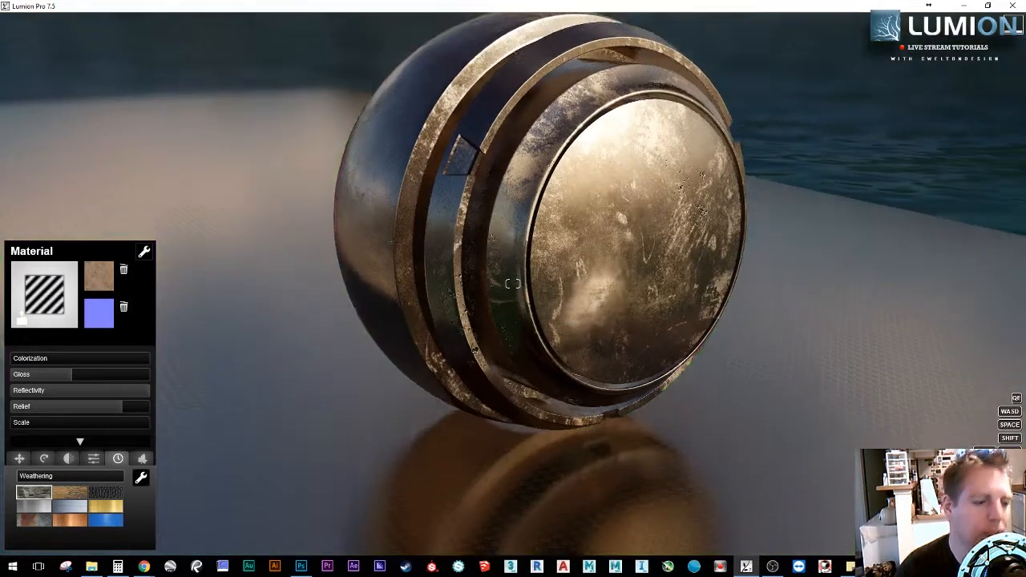
Step: Raise the ground material's scale to roughly a quarter of its range, save the materials and return to the movie editor
right_click_drag(281, 361, 280, 397)
left_click(54, 426)
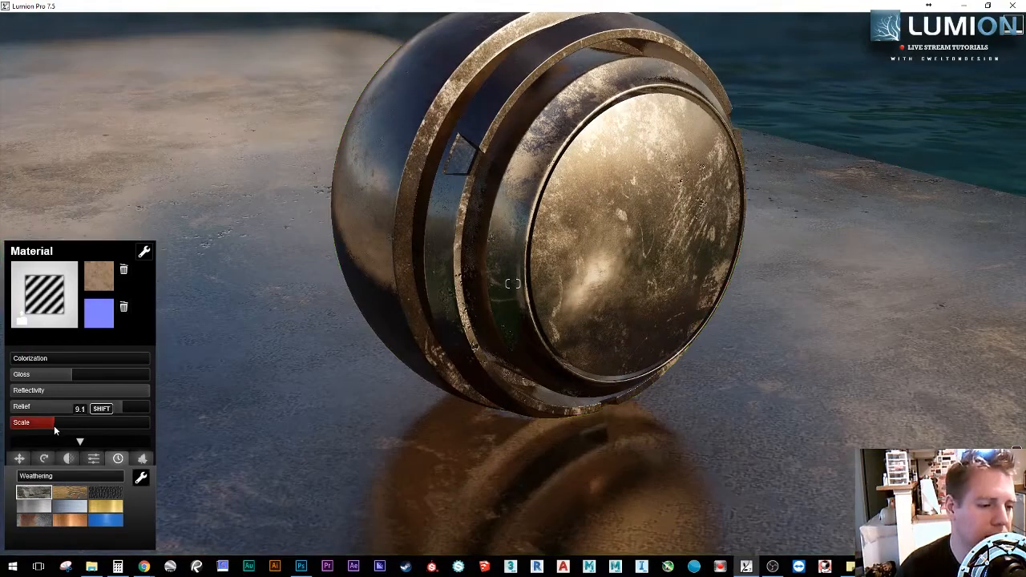
left_click_drag(54, 430, 400, 455)
right_click_drag(440, 454, 454, 491)
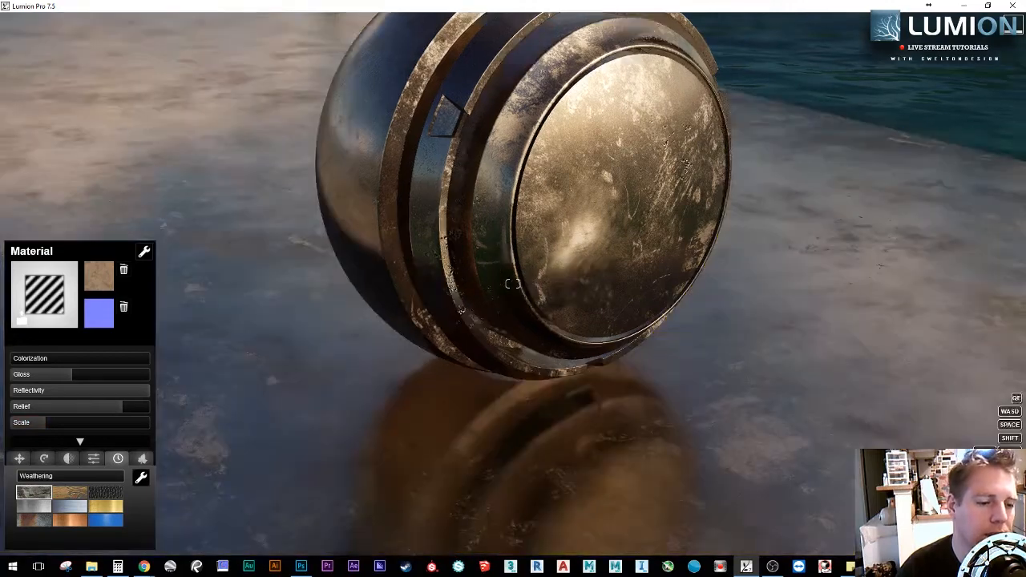
right_click_drag(653, 491, 682, 449)
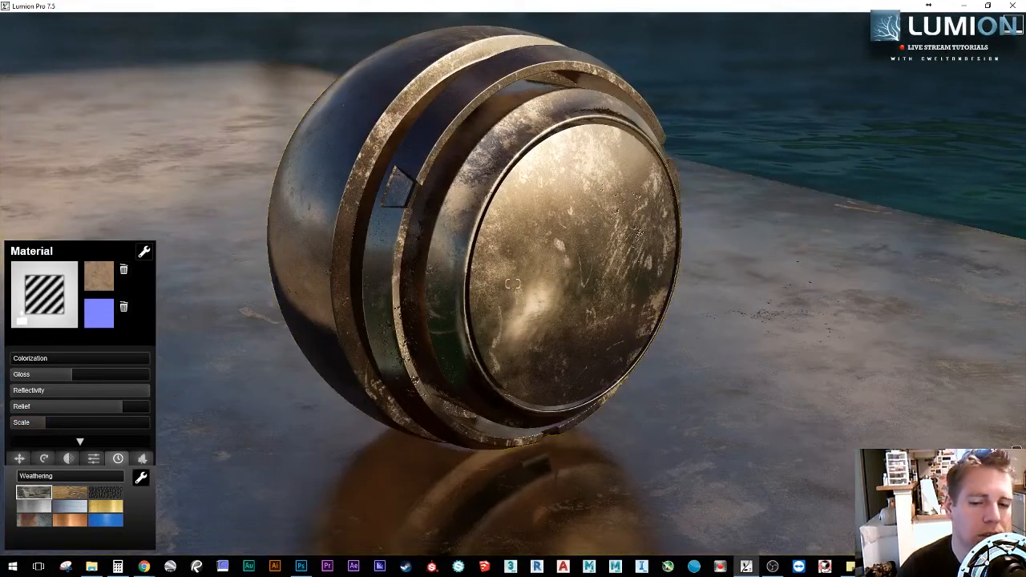
left_click(999, 540)
left_click(999, 540)
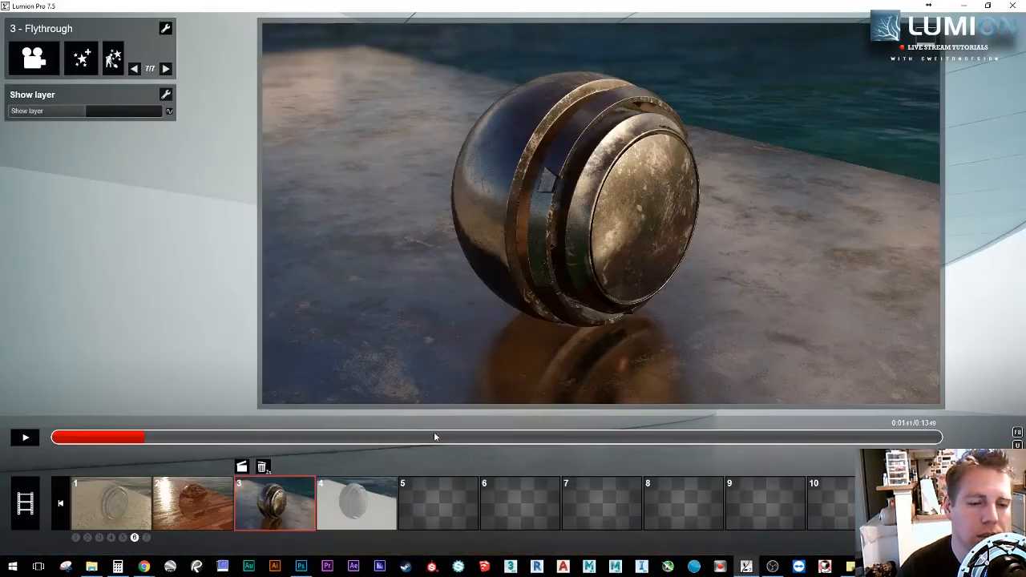
Step: Scrub back and forth through the third flythrough clip to examine the bronze reflections under the moving light
left_click_drag(120, 438, 635, 423)
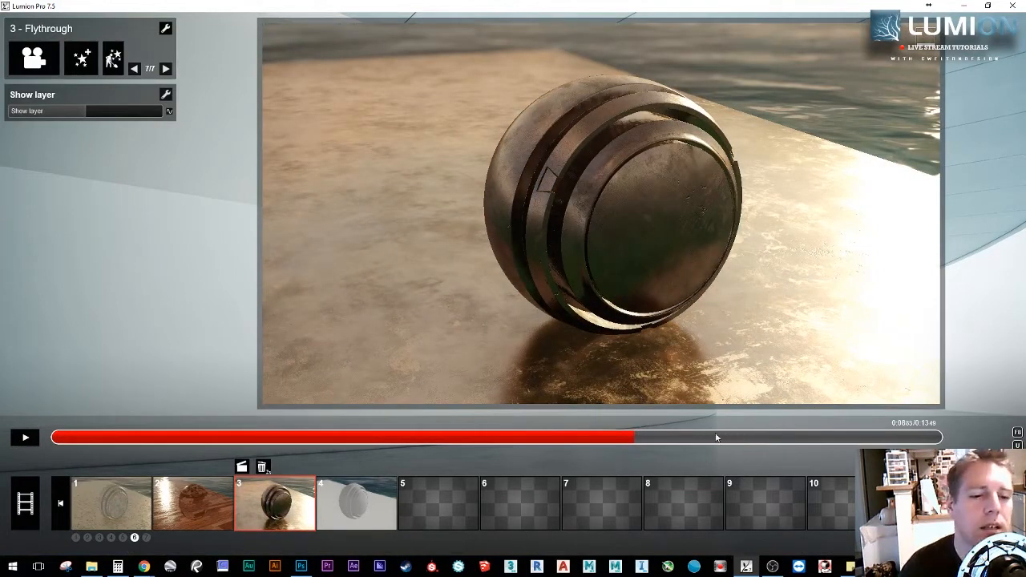
left_click_drag(660, 440, 159, 441)
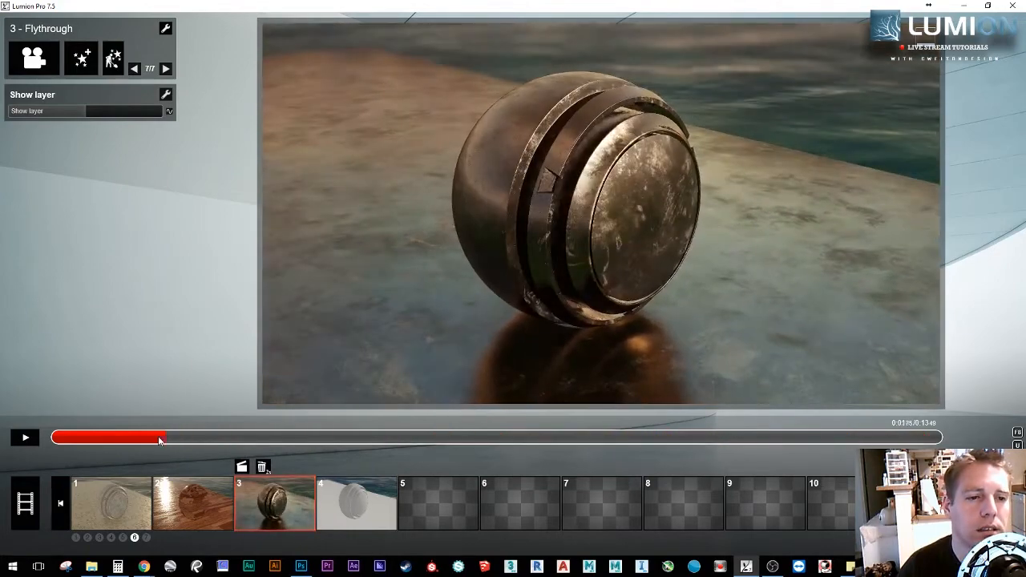
left_click_drag(235, 438, 556, 418)
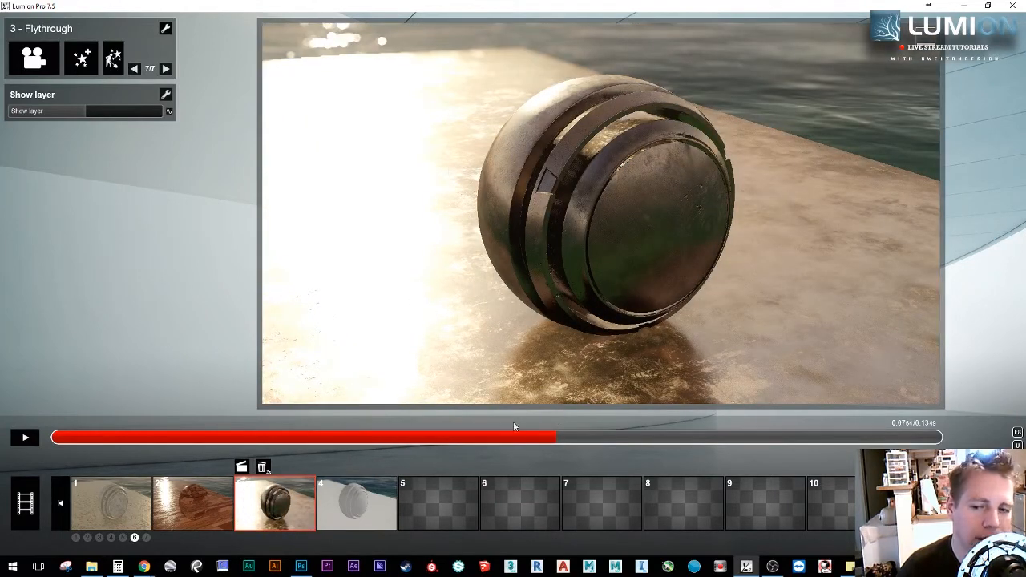
left_click_drag(549, 437, 234, 429)
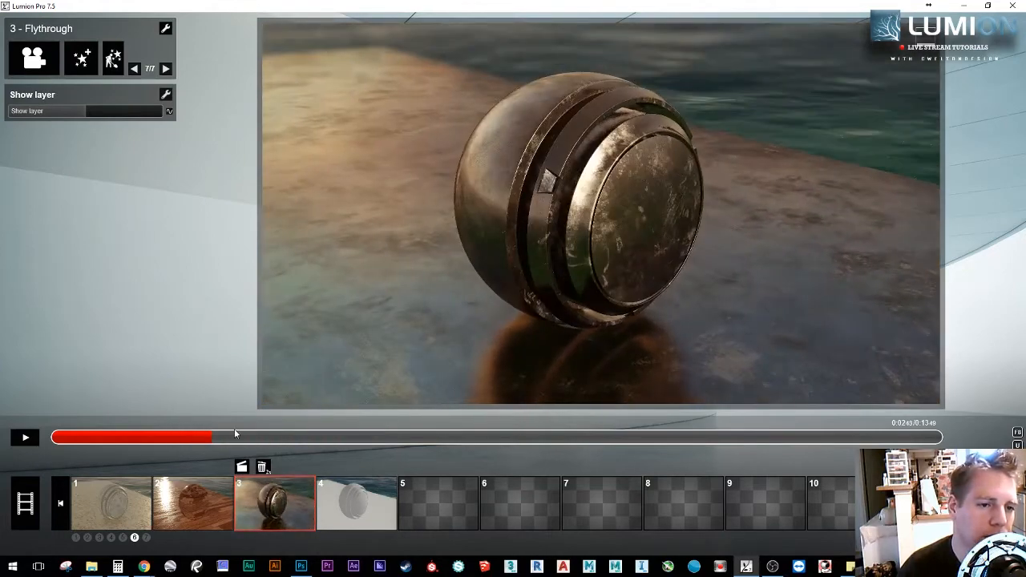
left_click(293, 520)
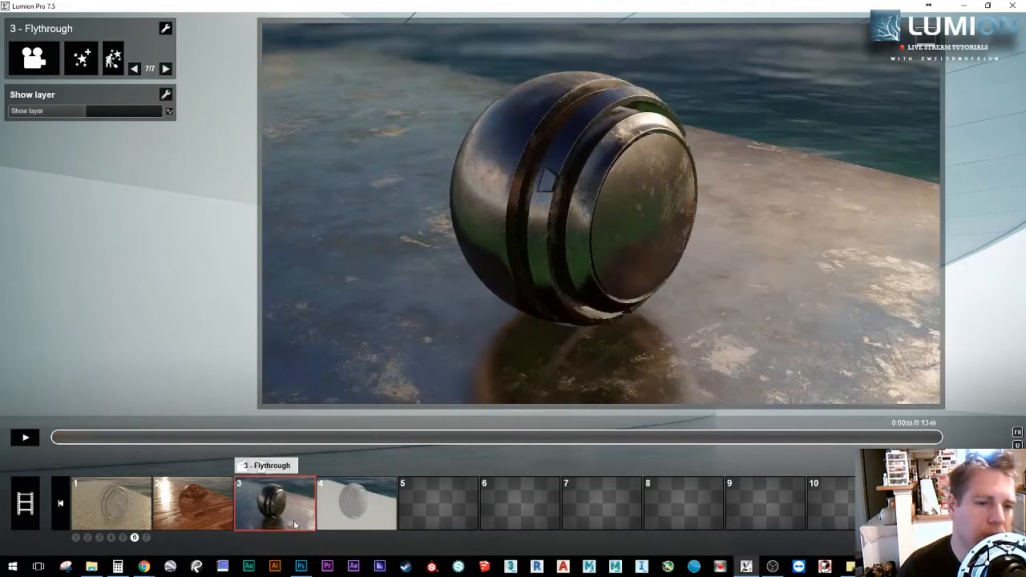
Step: Switch to the fourth flythrough clip and open its scene in the material editor
left_click(353, 504)
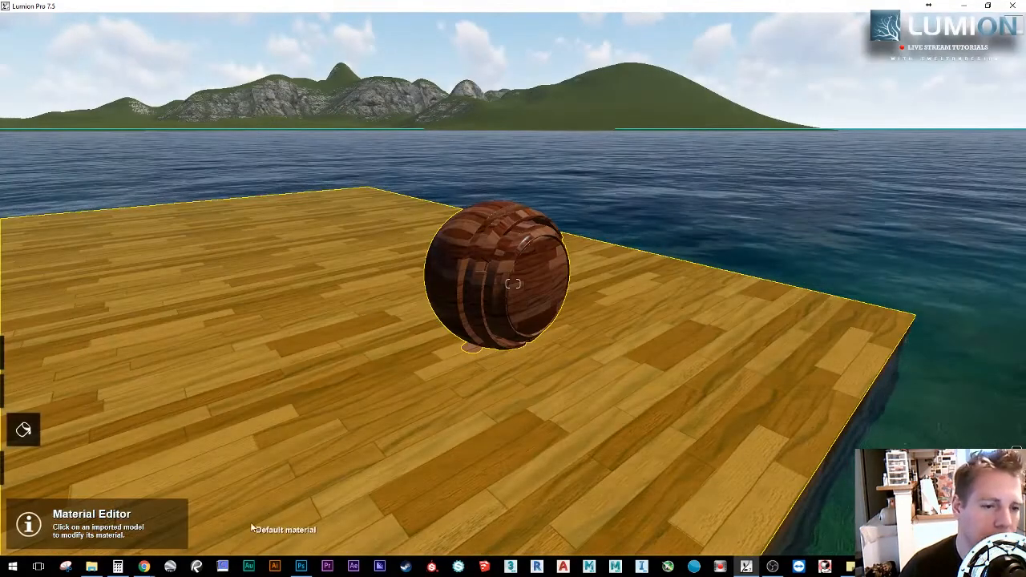
right_click_drag(513, 283, 513, 283)
scroll(514, 283, "down", 3)
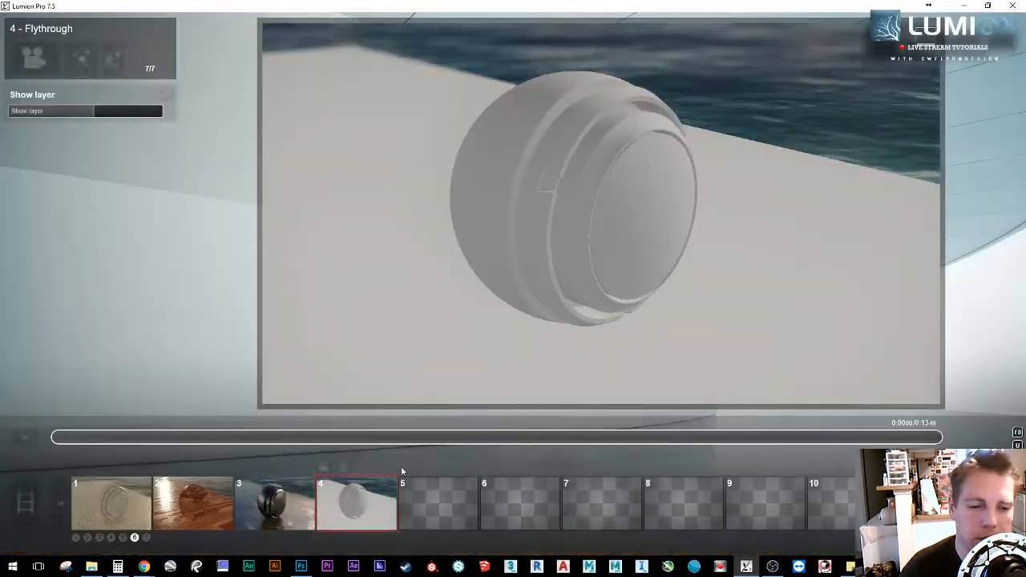
left_click(110, 64)
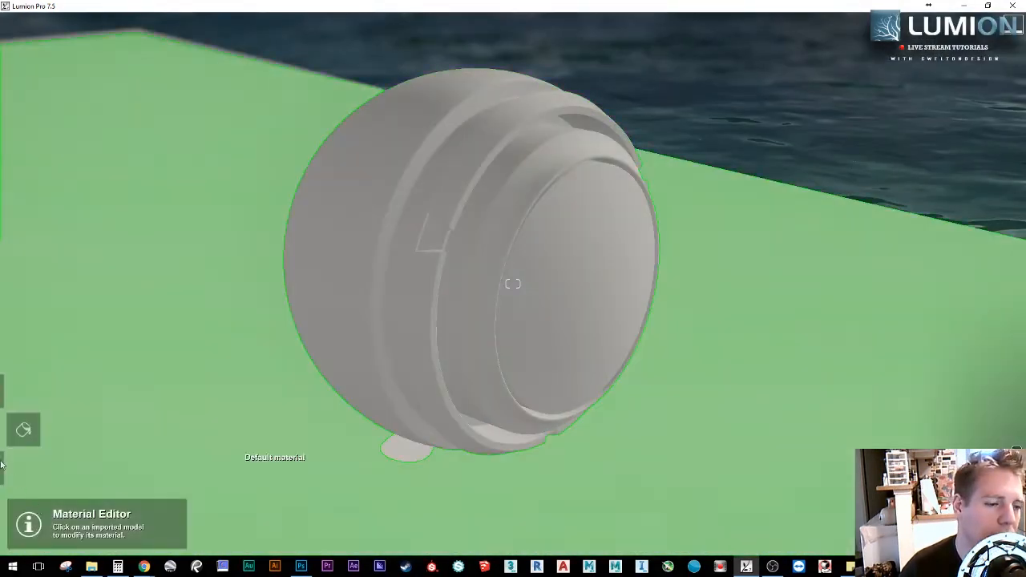
Step: Switch to Substance Source in the browser, show the free assets and open the downloaded mud_wet_step substance in the substance player
mouse_move(145, 567)
left_click(204, 546)
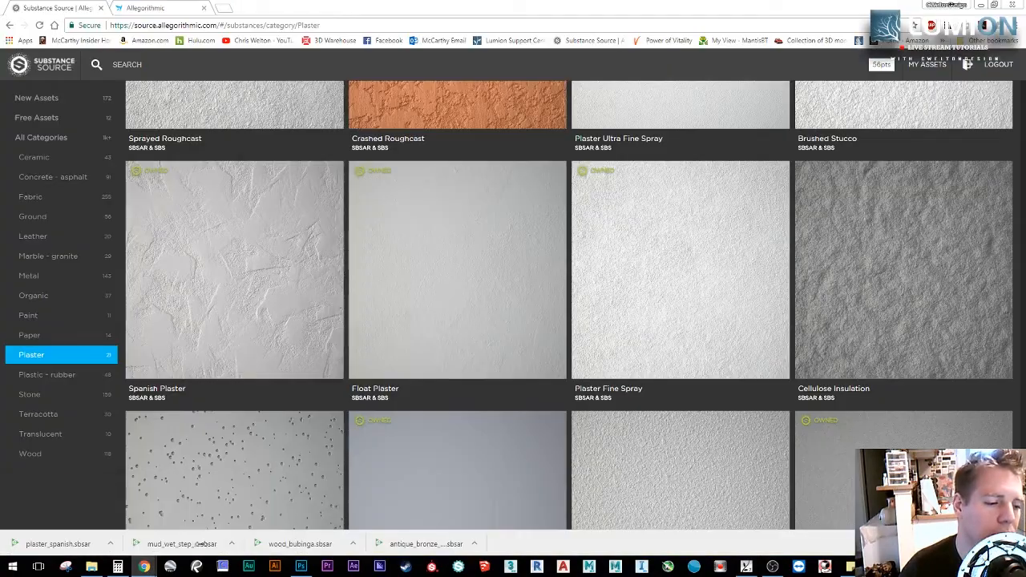
scroll(425, 240, "up", 3)
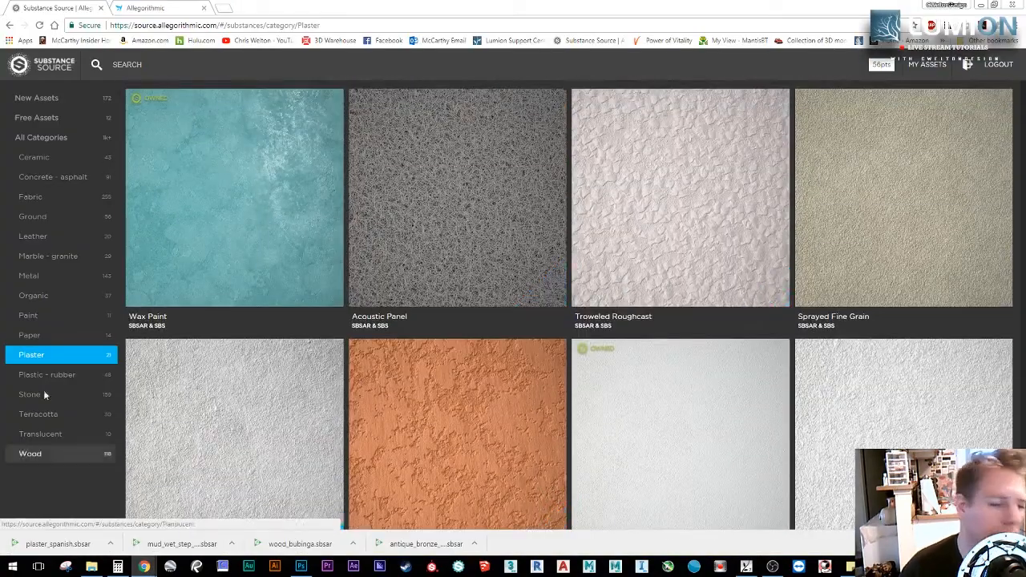
left_click(42, 117)
scroll(655, 275, "down", 3)
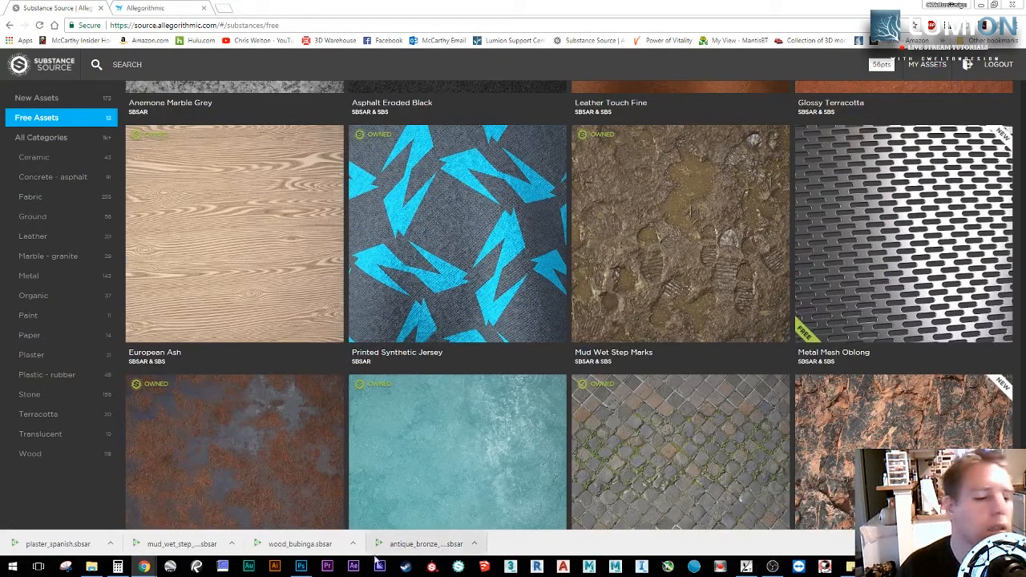
left_click(178, 545)
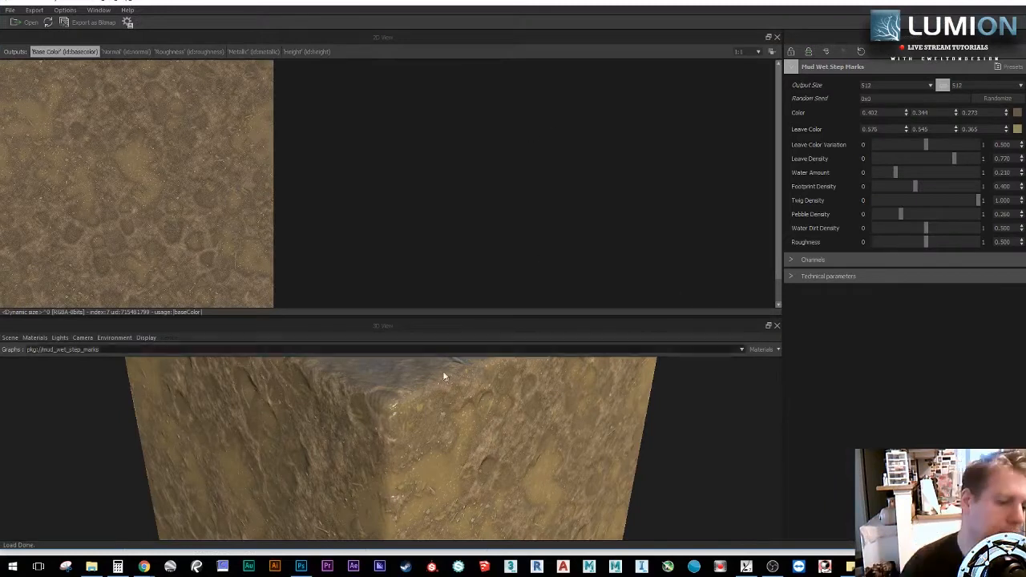
Step: Enlarge the 3D preview area and orbit the cube to show the mud surface on its top face
mouse_move(472, 362)
left_mouse_down()
mouse_move(449, 382)
mouse_move(453, 370)
left_mouse_up()
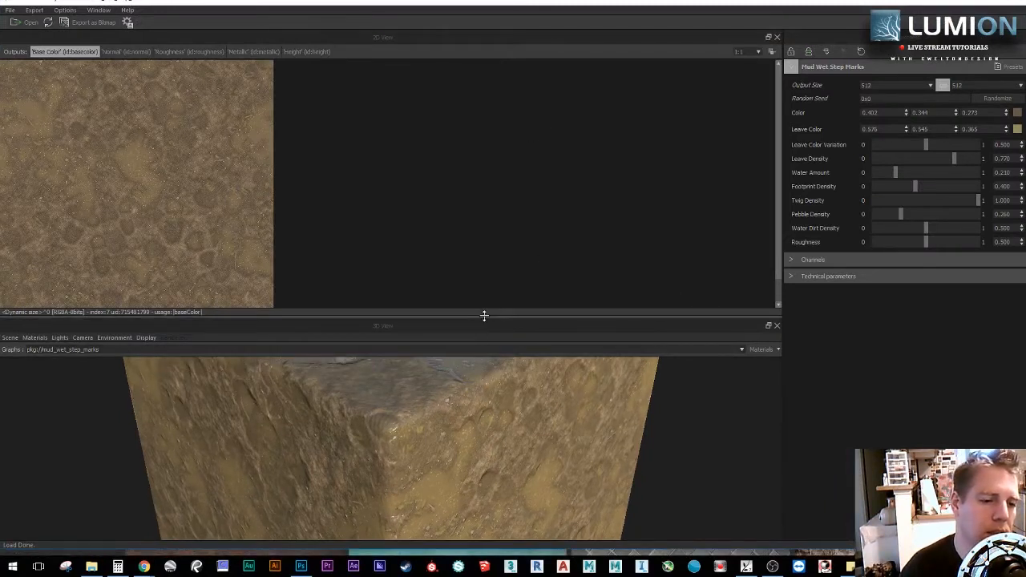
left_click_drag(481, 317, 479, 136)
left_click_drag(470, 206, 405, 312)
scroll(408, 315, "up", 3)
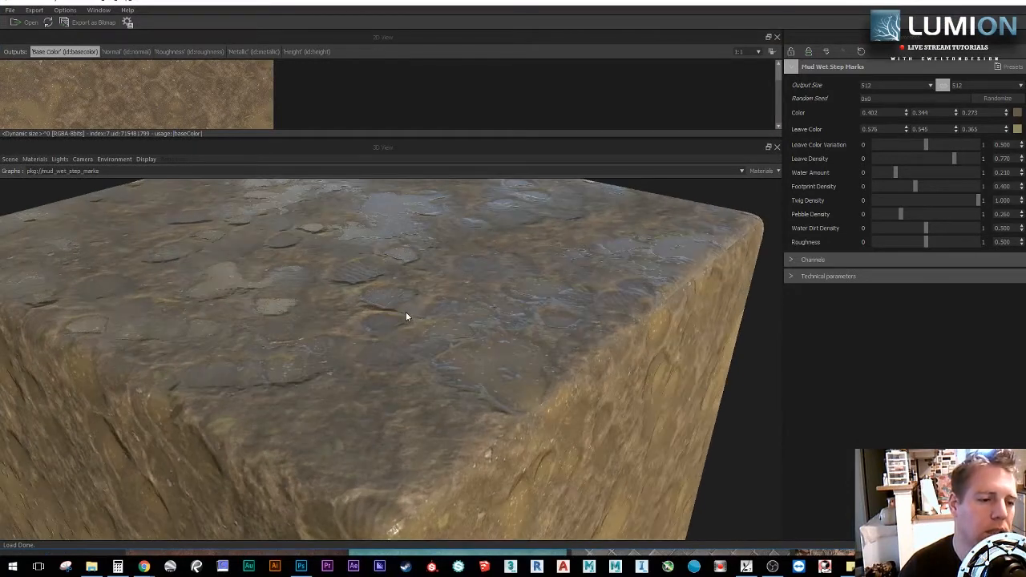
scroll(406, 312, "down", 1)
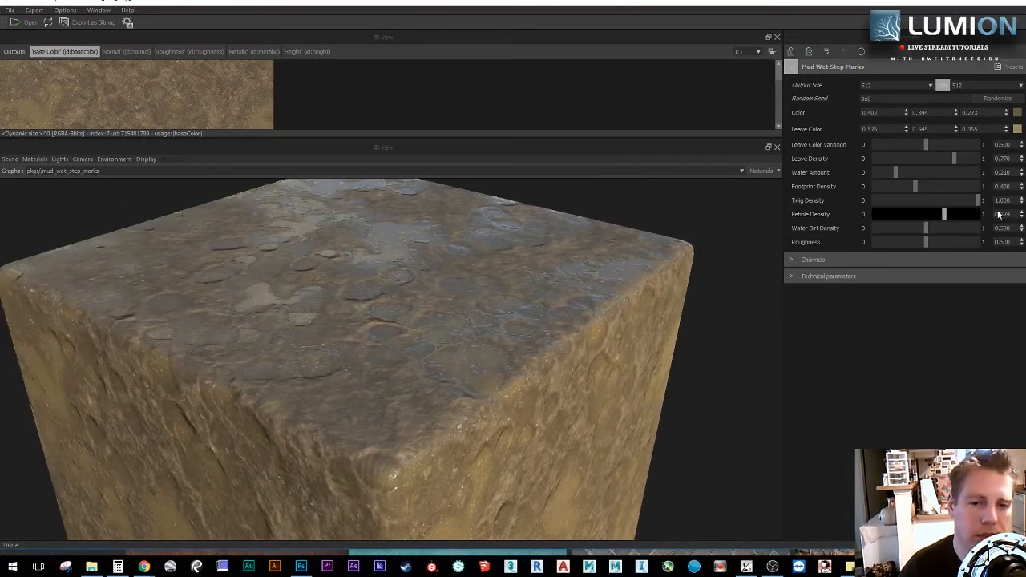
Step: Lower the mud's footprint density to 0.245 and pebble density to 0.025, checking the puddle reflections under rotated lighting
mouse_move(916, 191)
left_mouse_down()
mouse_move(943, 186)
mouse_move(877, 193)
mouse_move(899, 194)
left_mouse_up()
right_click_drag(385, 325, 287, 345, "ctrl+shift")
left_click_drag(287, 344, 317, 401)
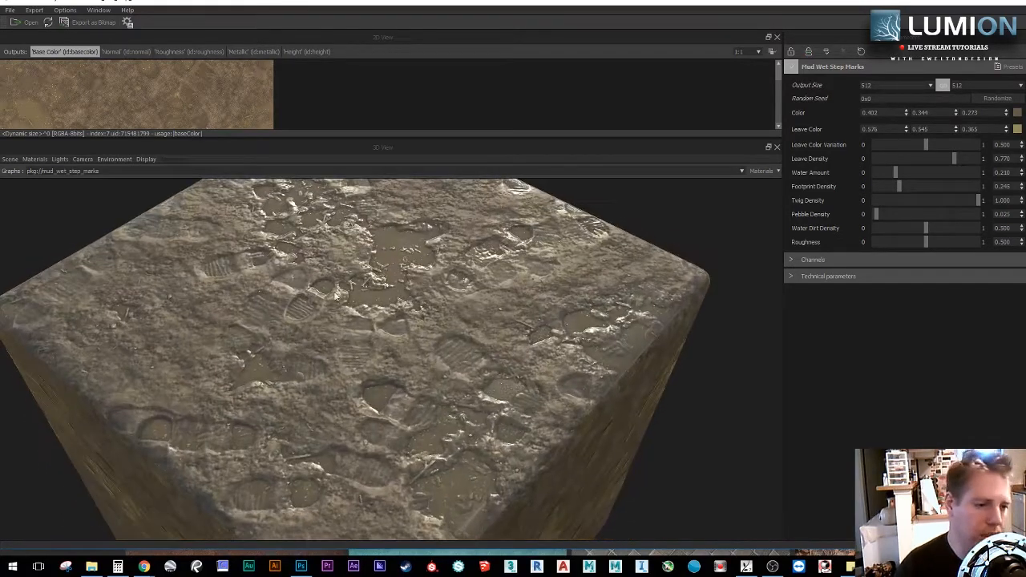
scroll(392, 281, "up", 3)
left_click_drag(392, 281, 385, 216)
middle_click_drag(385, 217, 382, 292)
left_click_drag(370, 334, 376, 323)
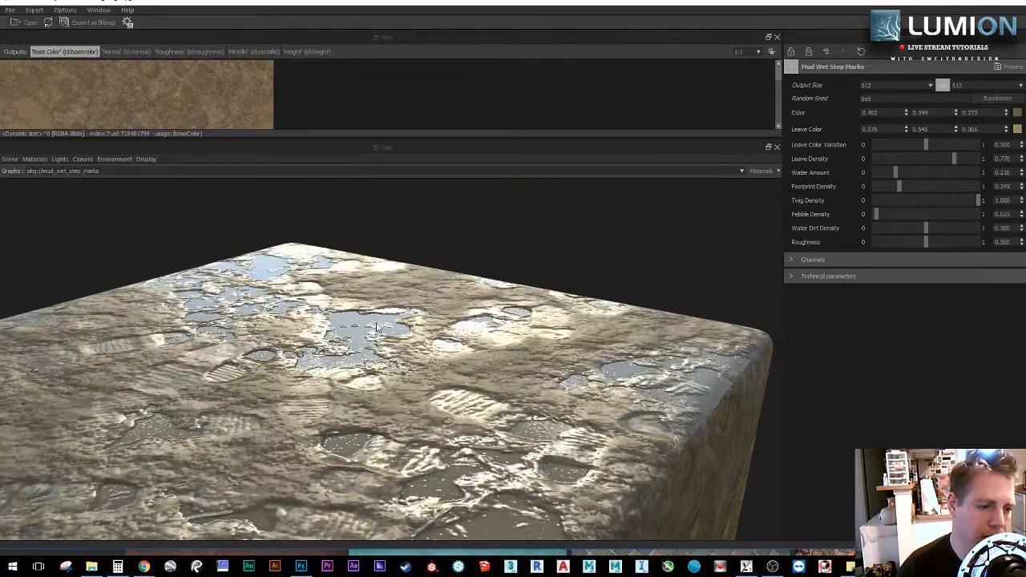
right_click_drag(377, 324, 399, 296, "ctrl+shift")
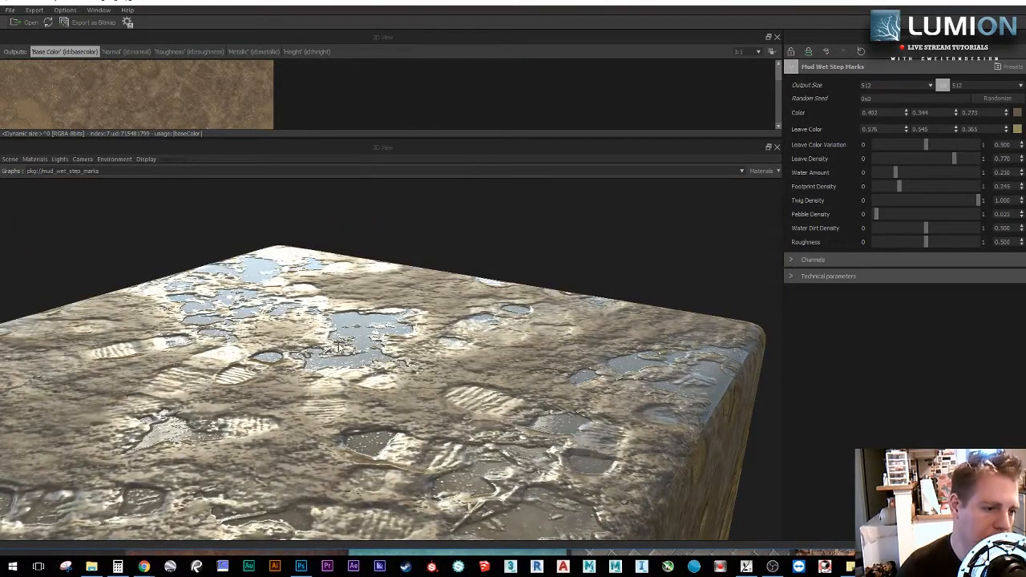
left_click_drag(283, 337, 345, 397)
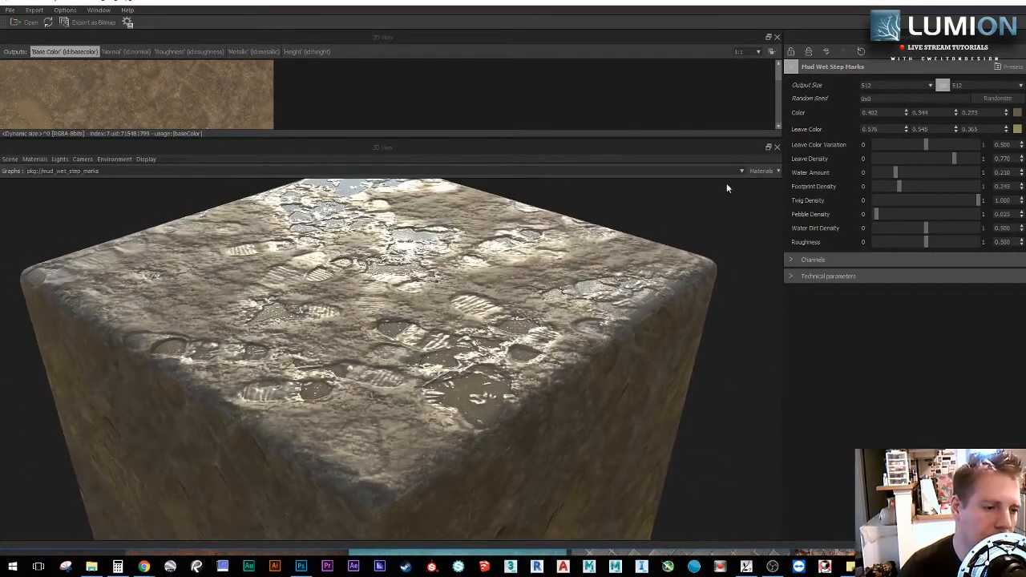
Step: Set the mud substance's output size to 1024 and inspect the footprints and puddles up close
left_click(886, 86)
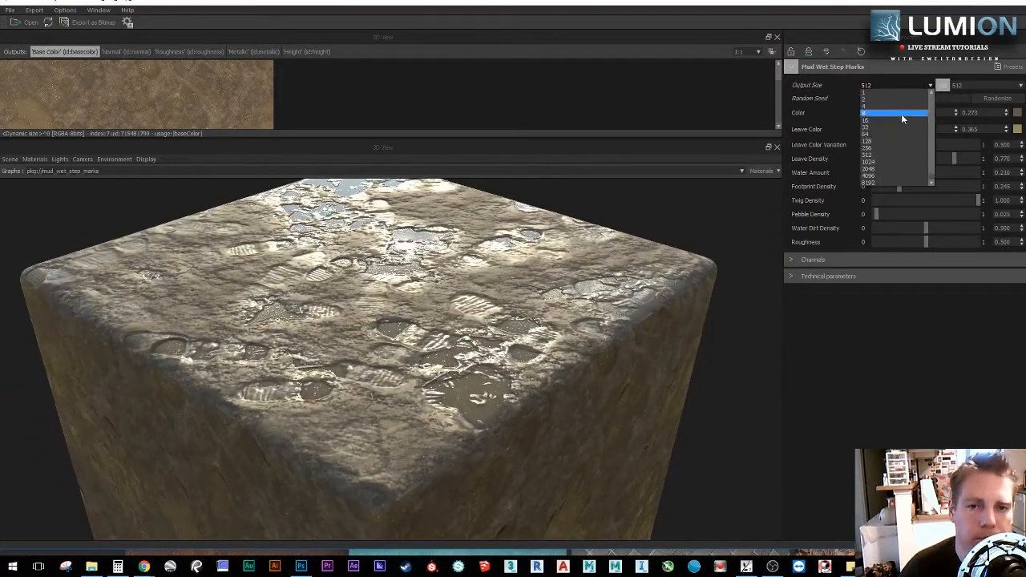
left_click(897, 162)
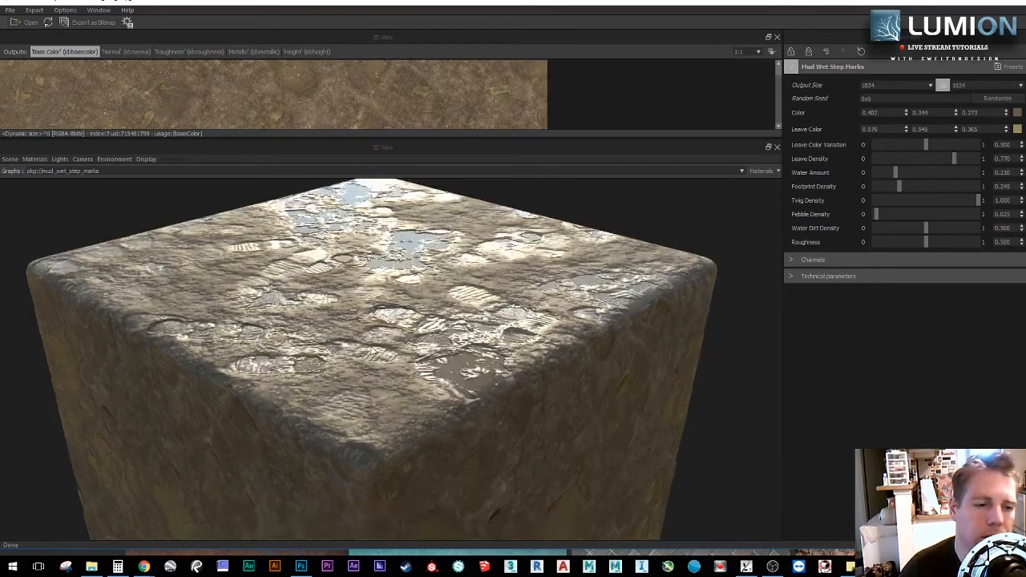
left_click_drag(353, 377, 397, 347)
scroll(393, 333, "up", 3)
mouse_move(383, 288)
left_mouse_down()
mouse_move(373, 268)
mouse_move(389, 295)
left_mouse_up()
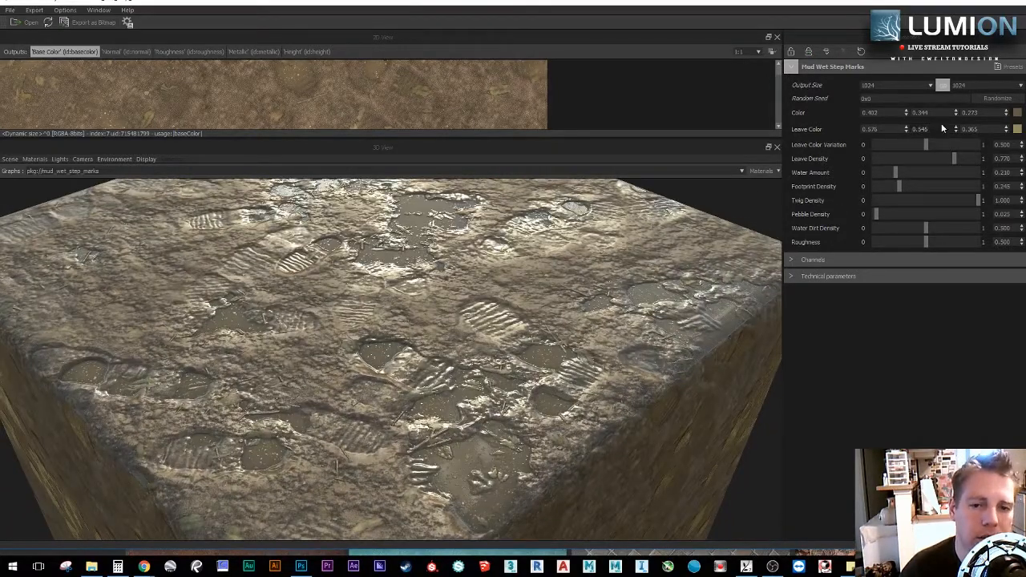
Step: Try the Dry Stone Pit and Tundra Wet presets on the mud substance
left_click(1018, 69)
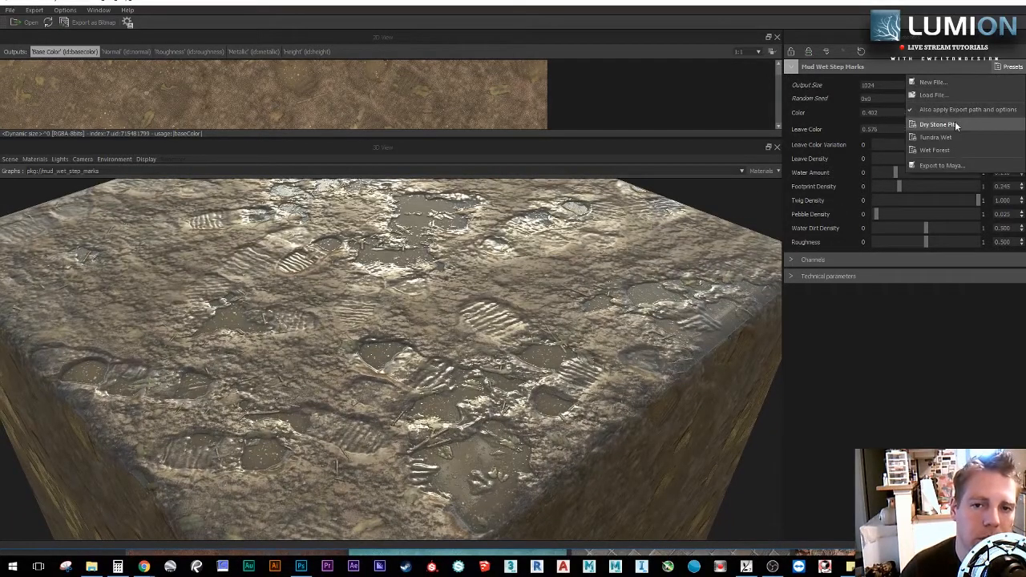
left_click(955, 123)
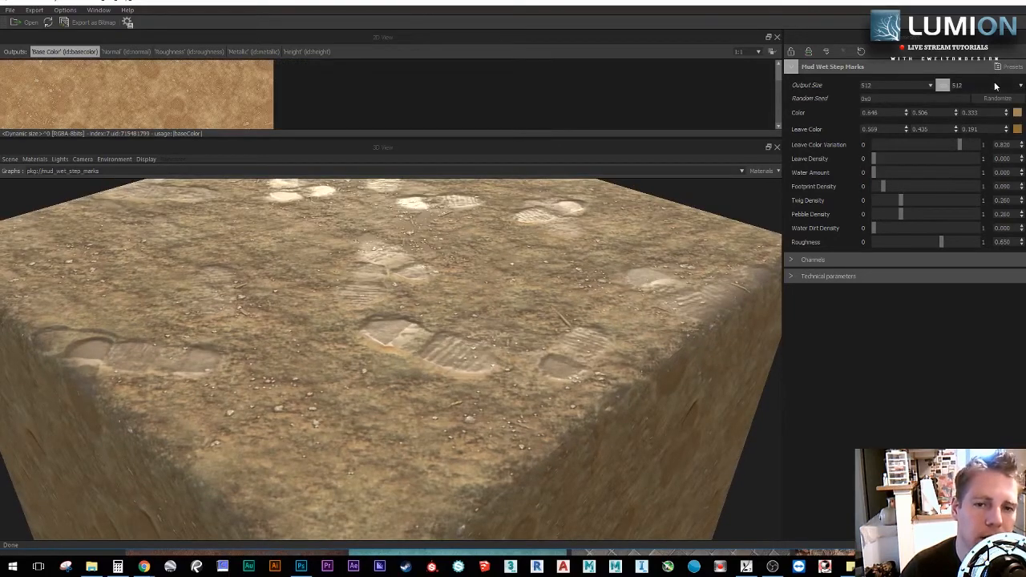
left_click(1007, 68)
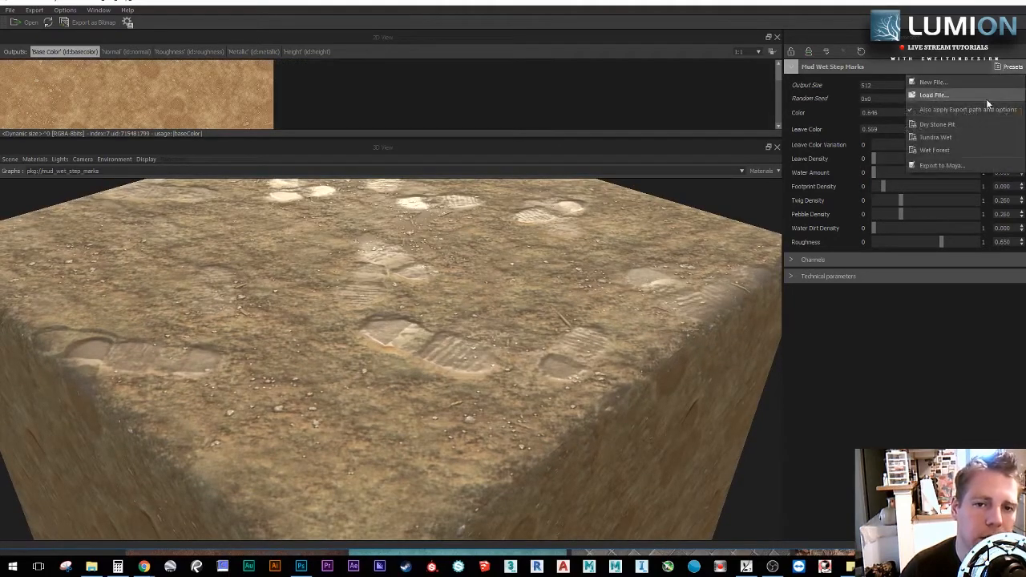
left_click(937, 138)
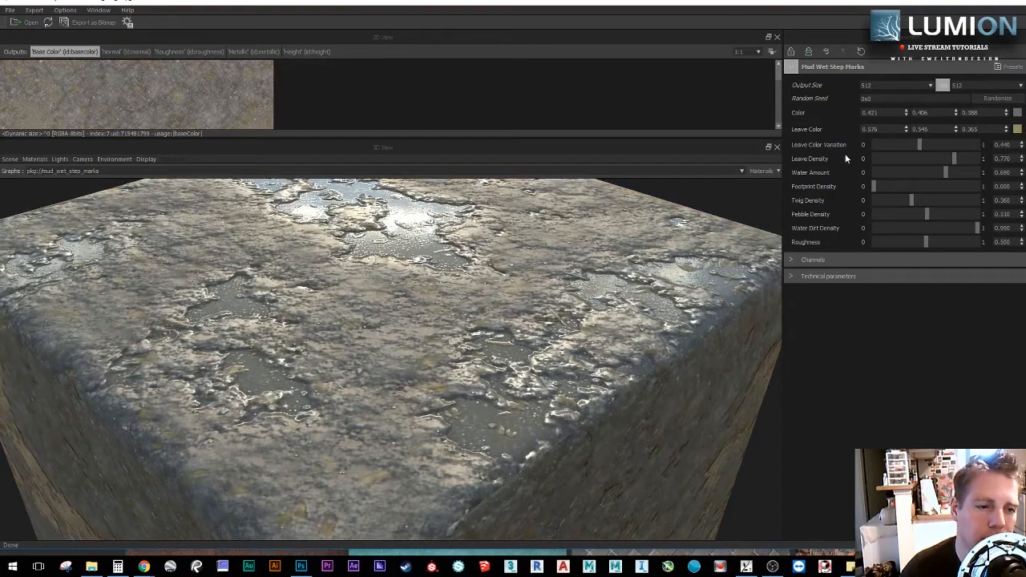
left_click_drag(416, 341, 389, 368)
left_click(992, 85)
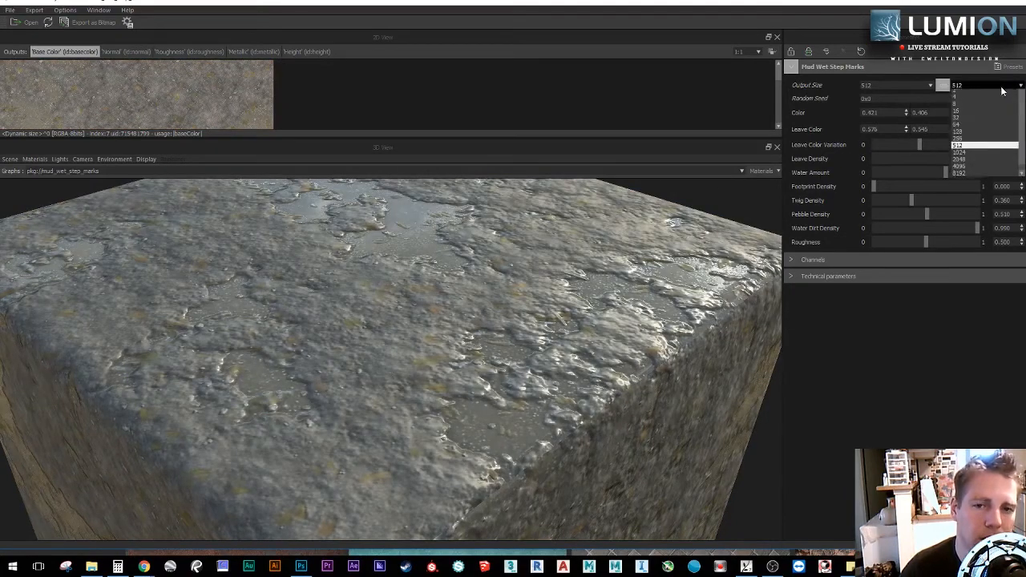
Step: Apply the Wet Forest preset to the mud substance and rotate the lighting to check its puddle reflections
left_click(997, 68)
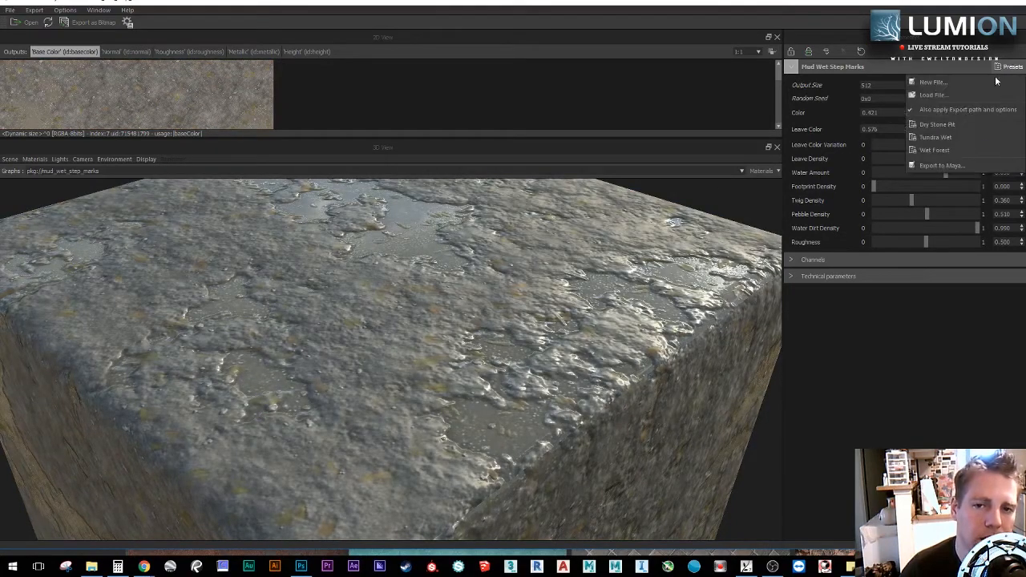
left_click(954, 145)
mouse_move(390, 400)
left_mouse_down()
mouse_move(446, 396)
mouse_move(420, 411)
mouse_move(408, 399)
left_mouse_up()
scroll(409, 398, "up", 1)
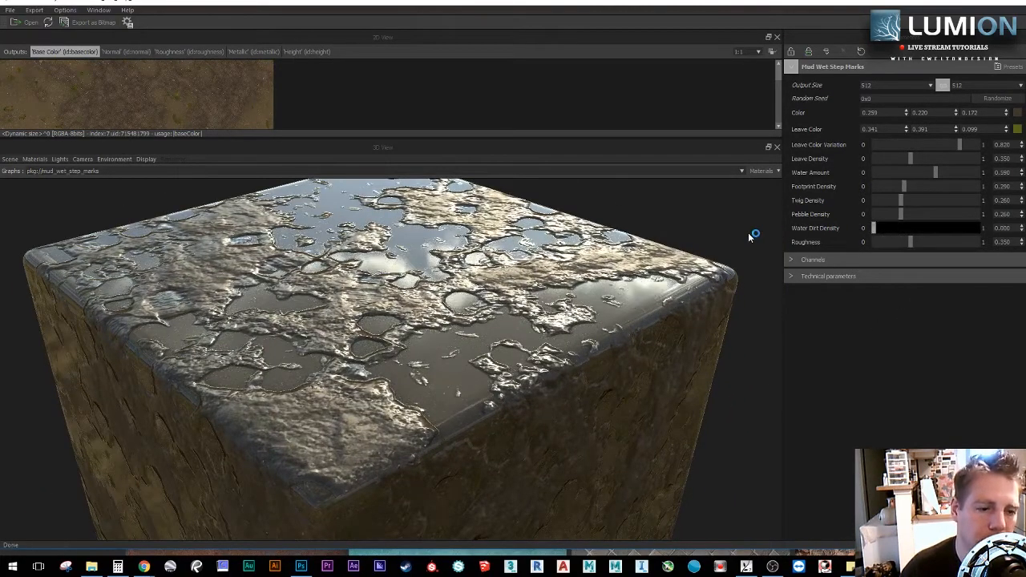
left_click_drag(354, 343, 380, 336)
right_click_drag(381, 336, 434, 359, "ctrl+shift")
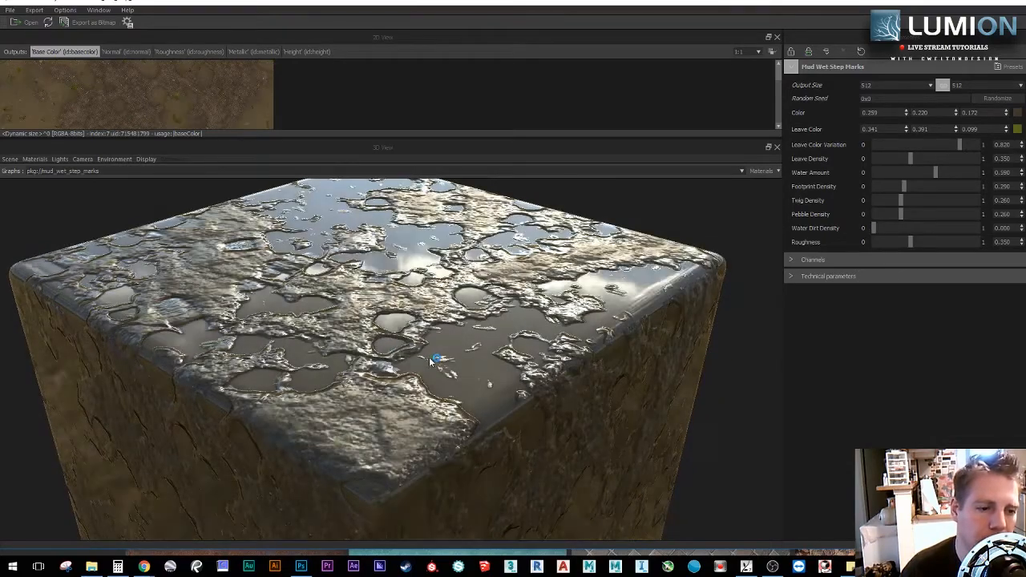
scroll(430, 361, "up", 2)
Step: Set the Wet Forest mud's output size to 1024 and rotate the environment lighting across the puddles
left_click(926, 85)
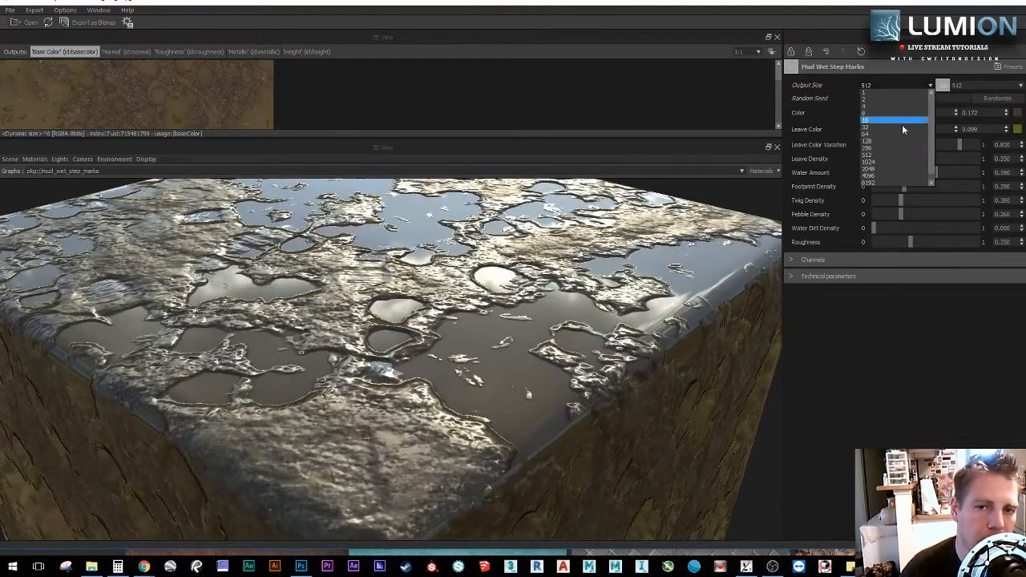
left_click(886, 163)
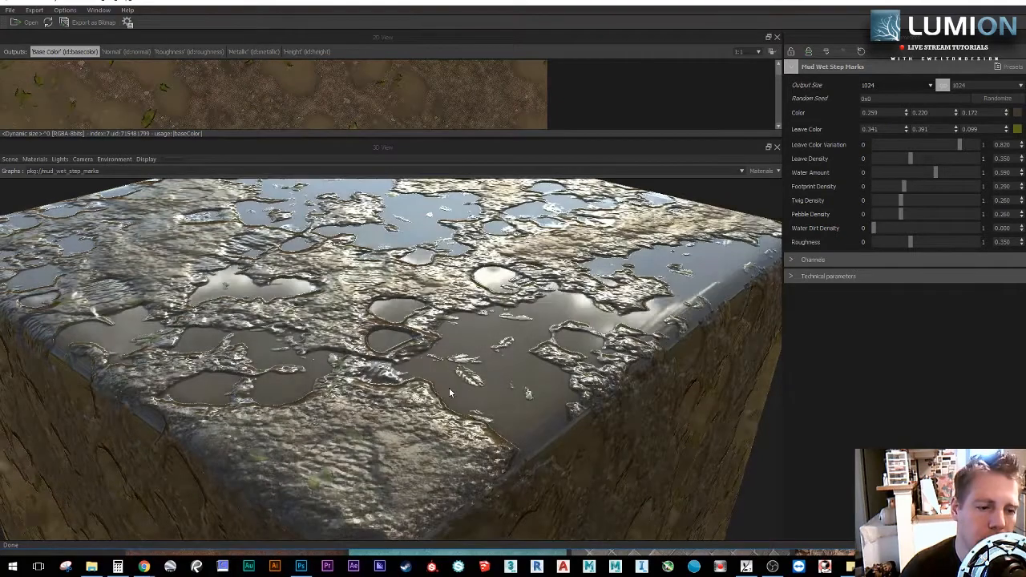
right_click_drag(450, 390, 464, 390, "ctrl+shift")
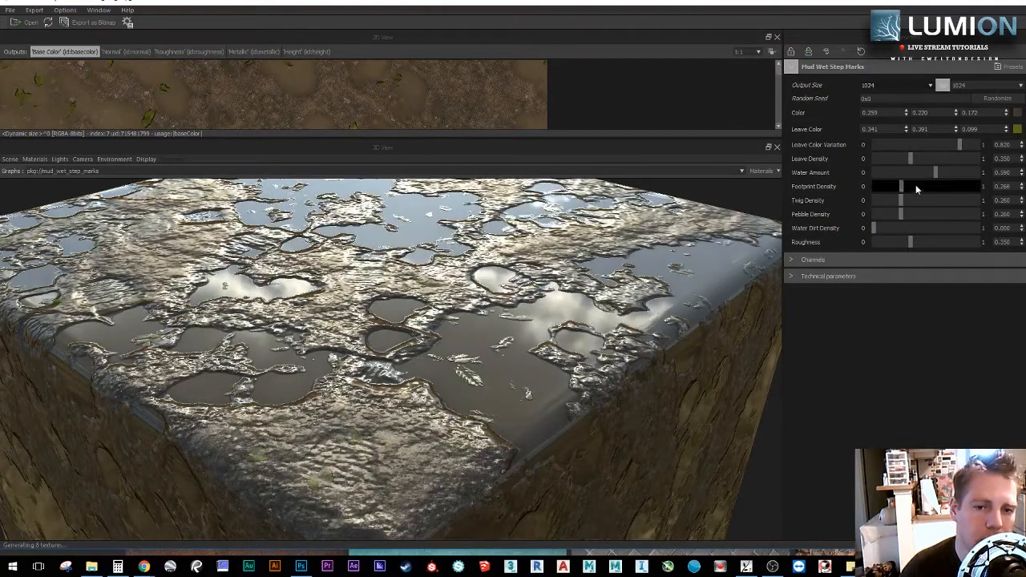
Step: Reduce the footprint density to about 0.05, the leave density to 0 and the leave color variation to 0.204
left_click_drag(916, 189, 880, 198)
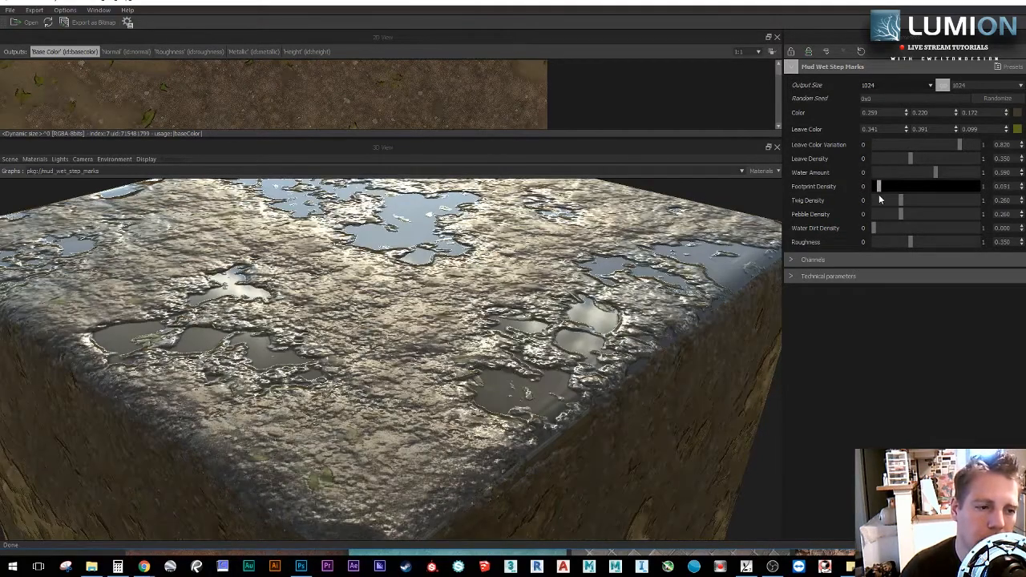
left_click_drag(909, 161, 887, 161)
left_click(936, 147)
left_click(909, 146)
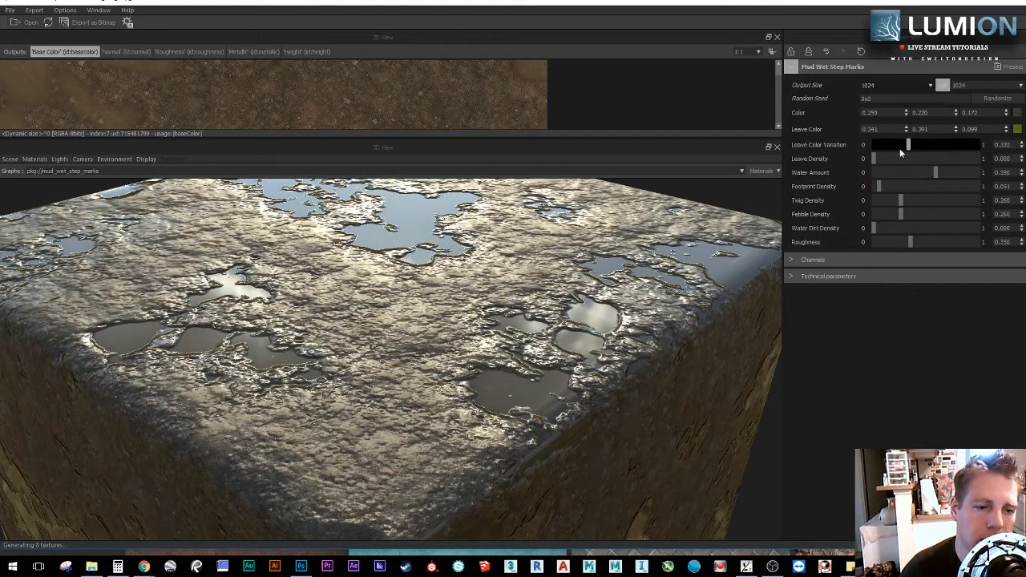
Step: Try the water amount at both extremes, settle it at 0.617 and set the mud's roughness to 0.418
left_click_drag(940, 175, 979, 173)
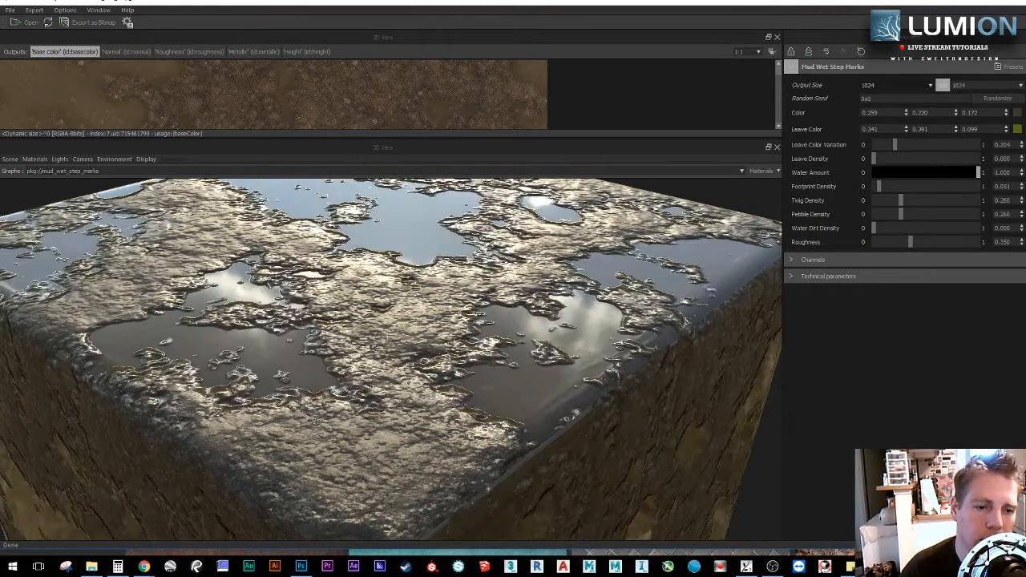
left_click_drag(882, 173, 677, 169)
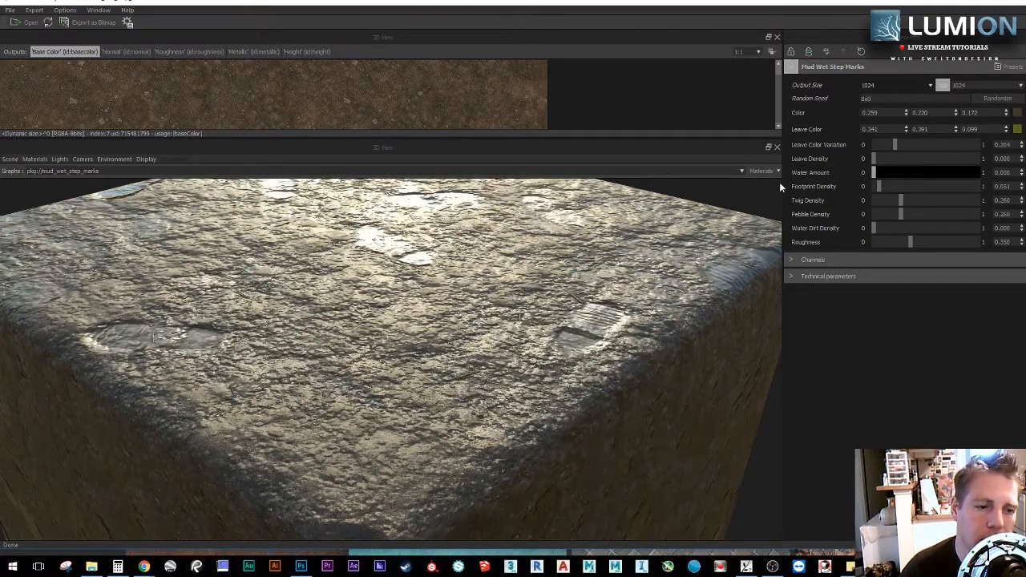
left_click_drag(874, 173, 917, 171)
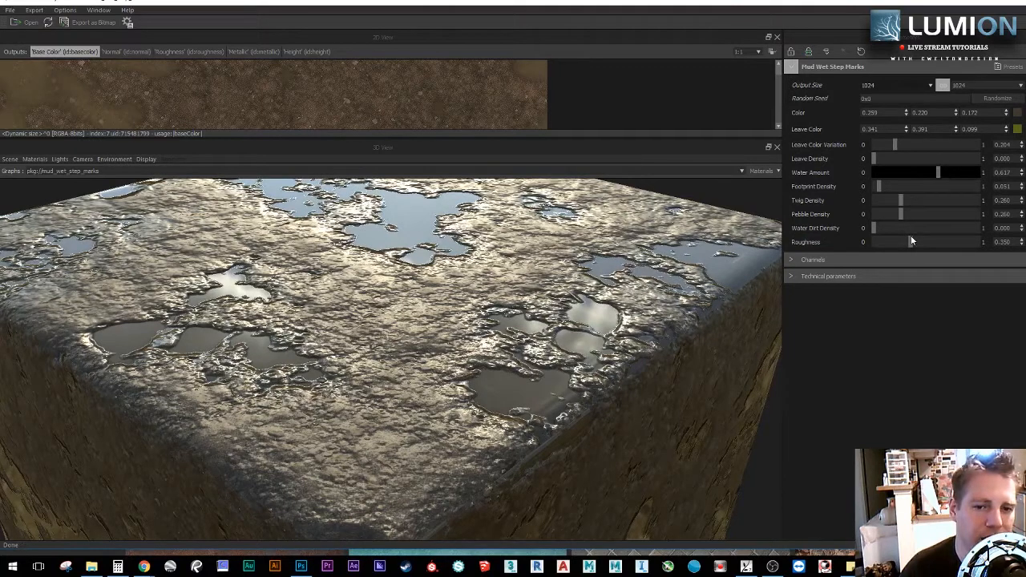
mouse_move(911, 241)
left_mouse_down()
mouse_move(902, 241)
mouse_move(939, 243)
mouse_move(916, 252)
left_mouse_up()
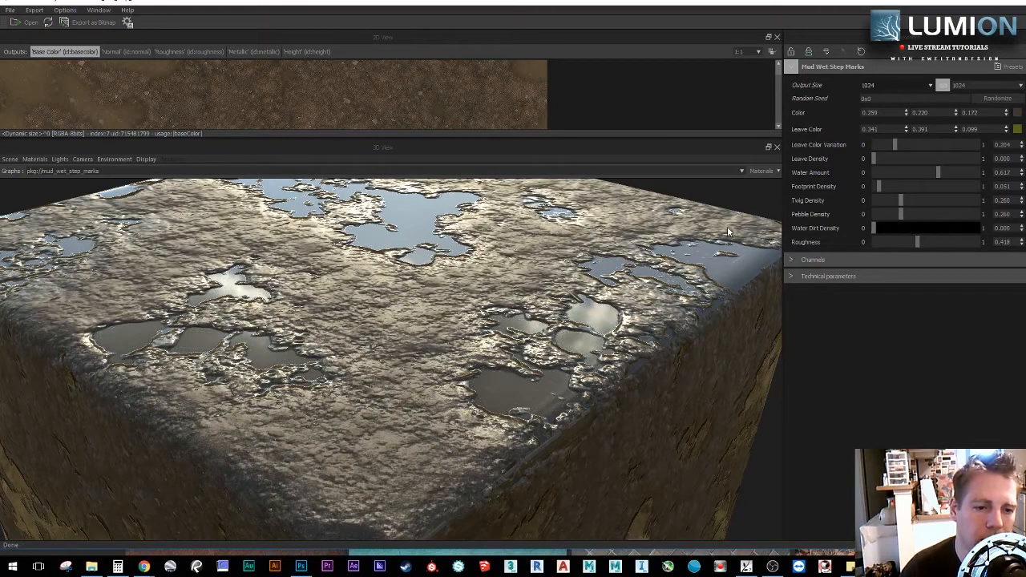
mouse_move(442, 353)
left_mouse_down()
mouse_move(408, 352)
mouse_move(440, 355)
left_mouse_up()
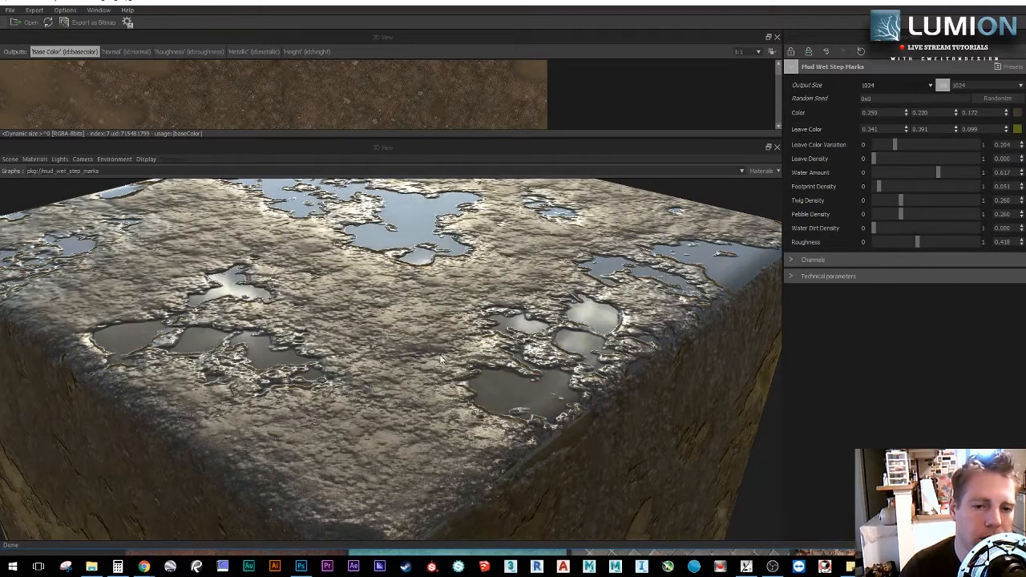
Step: Enable the Diffuse and Glossiness channels, disable Base Color, Roughness, Metallic and Height, and preview the Glossiness output
left_click(792, 259)
left_click(894, 277)
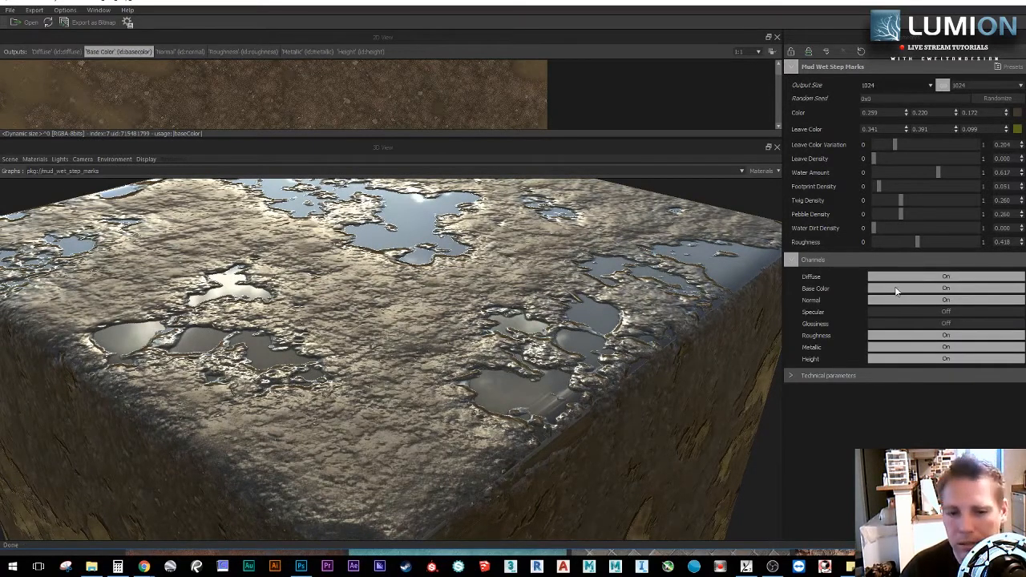
left_click(897, 288)
left_click(892, 323)
left_click(895, 348)
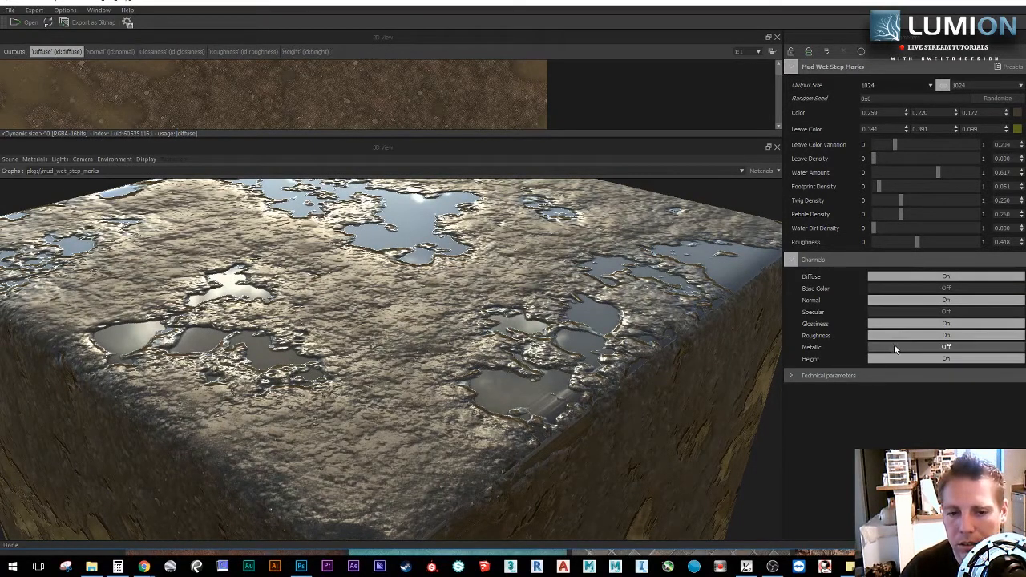
left_click(895, 358)
left_click(885, 336)
left_click(190, 52)
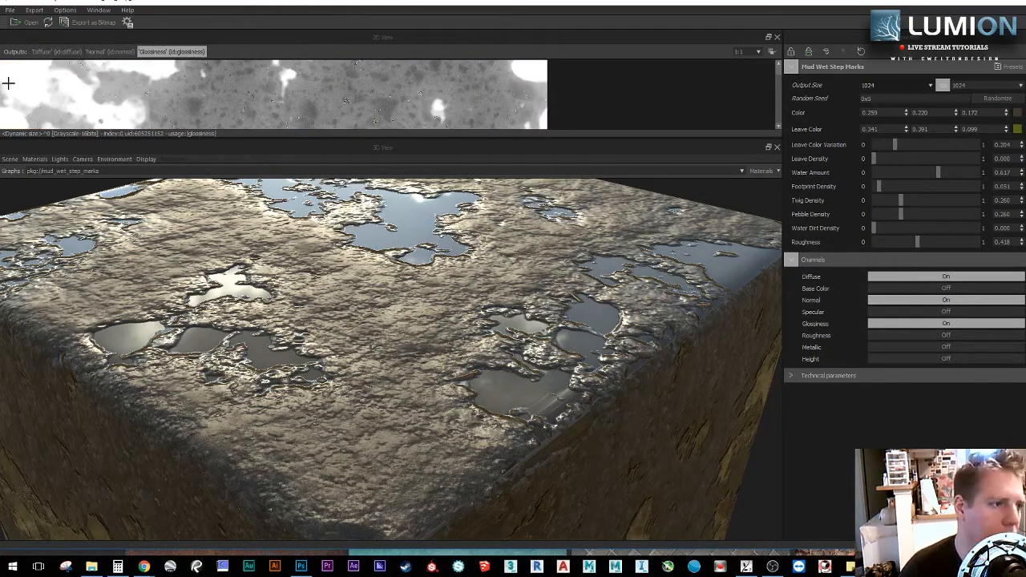
Step: Rotate the environment lighting, try the mud's normal intensity at its maximum and at 2, and settle it slightly below the maximum
right_click_drag(448, 267, 457, 305, "ctrl+shift")
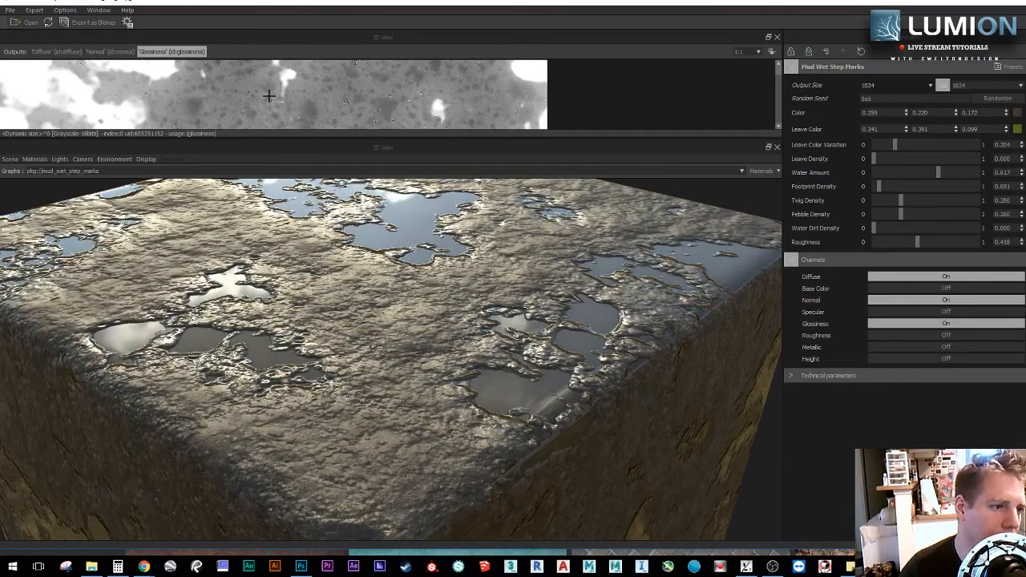
right_click_drag(417, 347, 459, 278, "ctrl+shift")
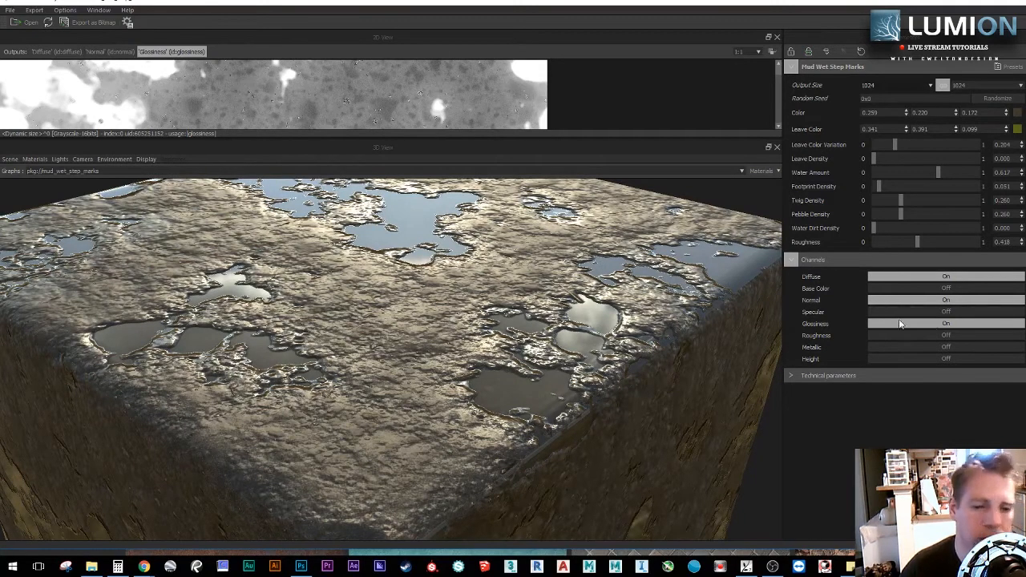
left_click(794, 376)
left_click_drag(920, 447, 979, 446)
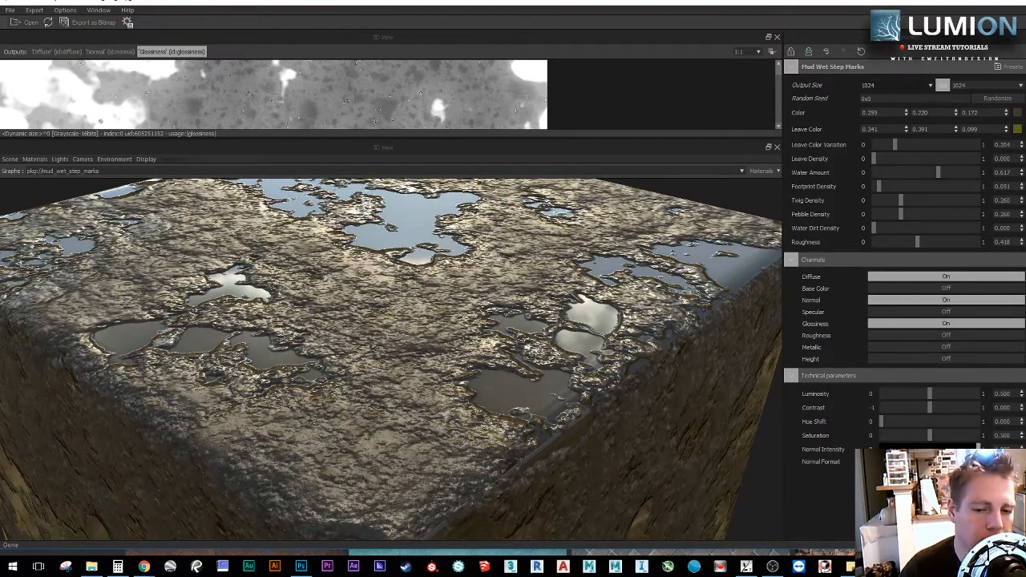
double_click(1003, 449)
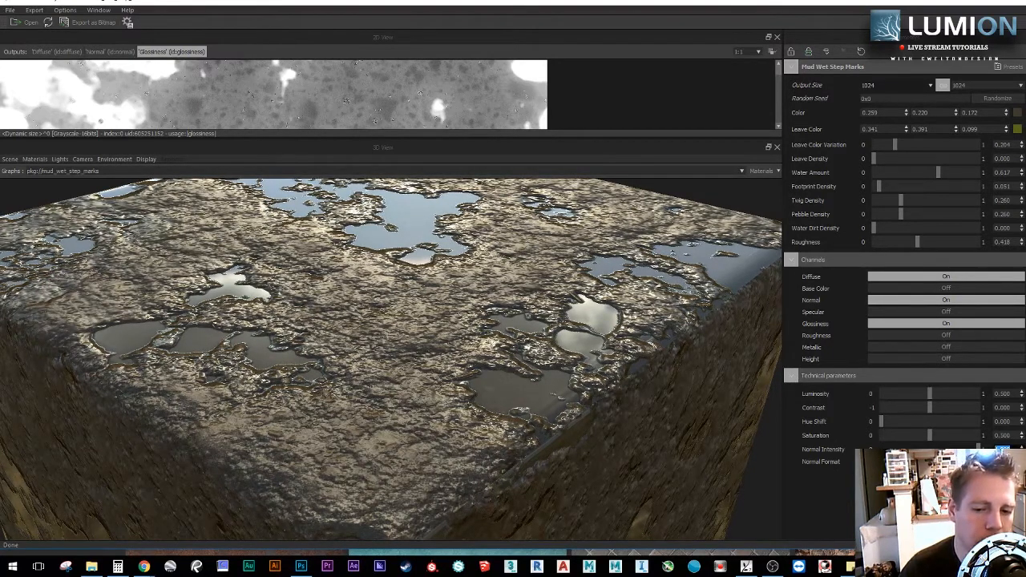
type("2")
key("Return")
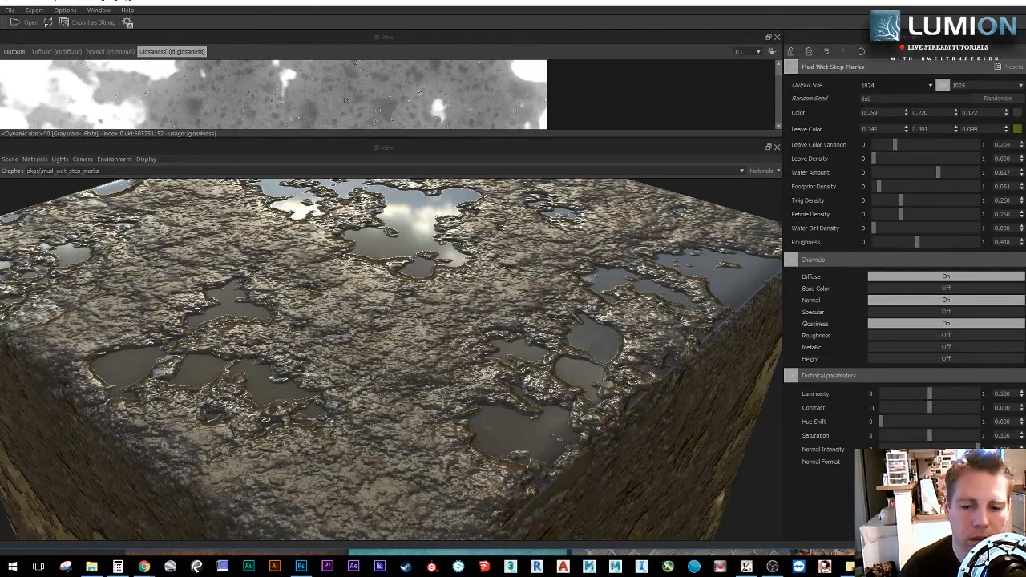
left_click_drag(978, 449, 956, 448)
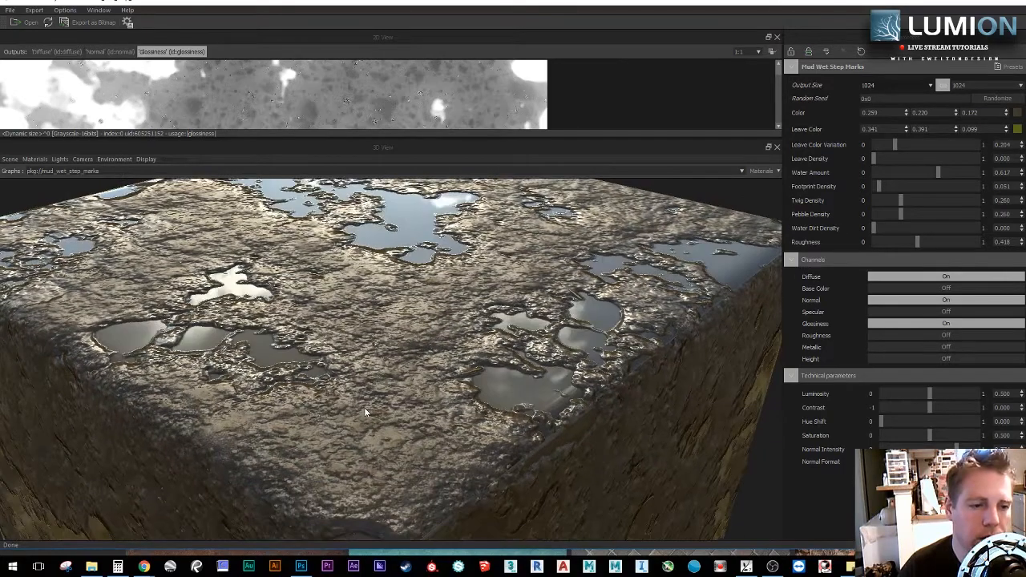
left_click_drag(364, 408, 373, 415)
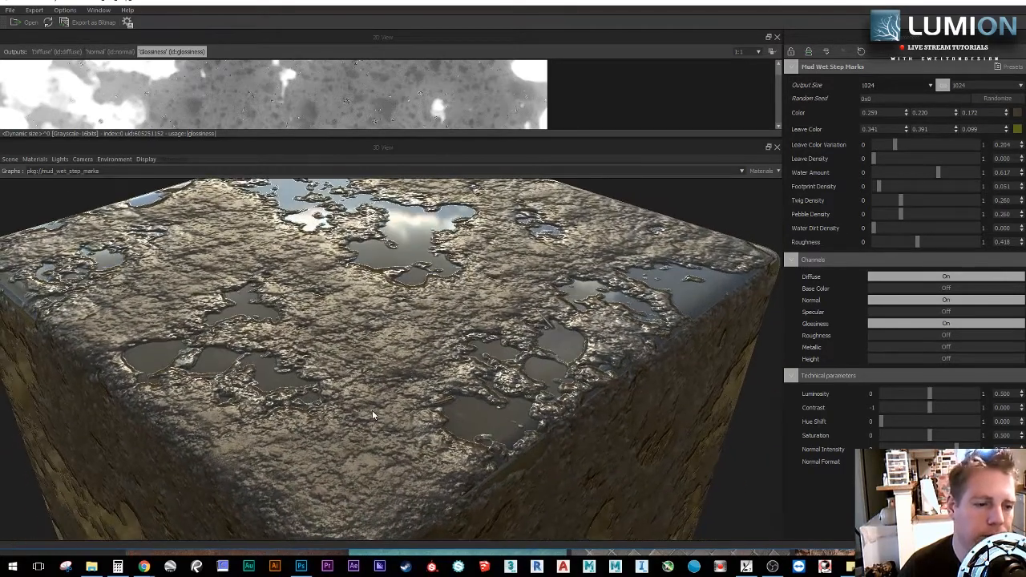
left_click_drag(404, 368, 409, 360)
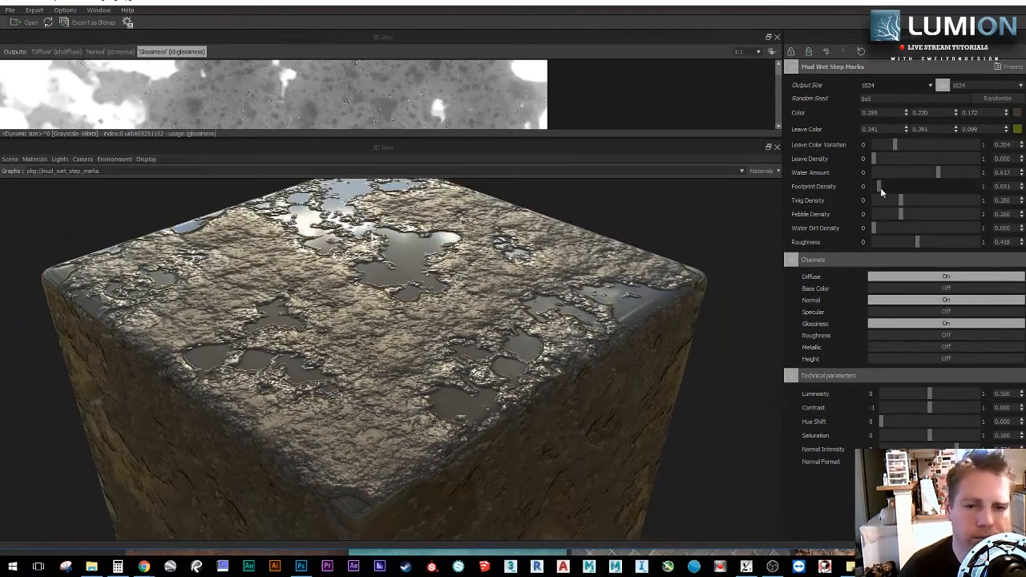
Step: Set the mud's output size to 4096 and its pebble density to 0.658
left_click(907, 85)
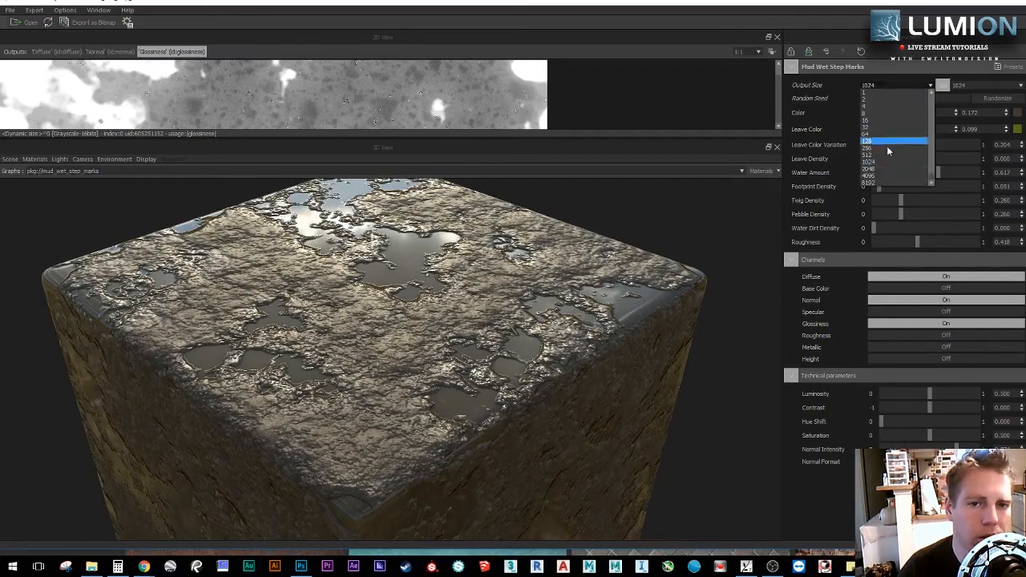
left_click(879, 175)
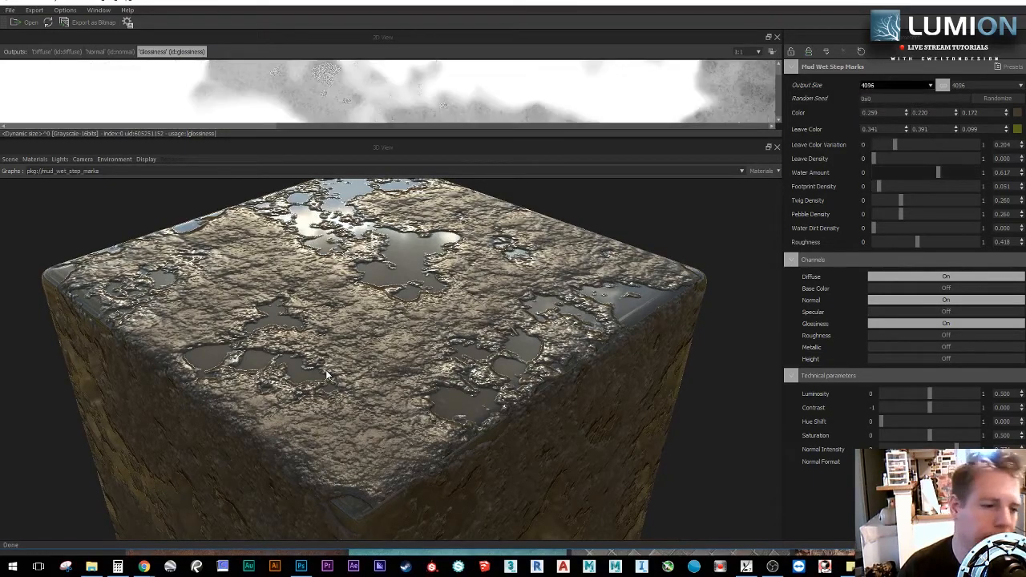
scroll(399, 391, "up", 5)
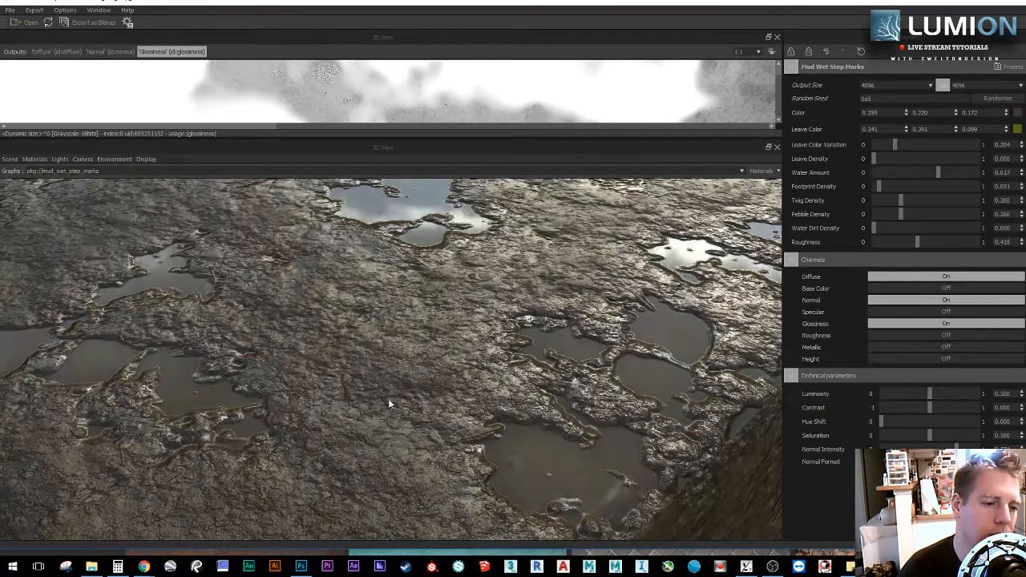
scroll(415, 416, "down", 5)
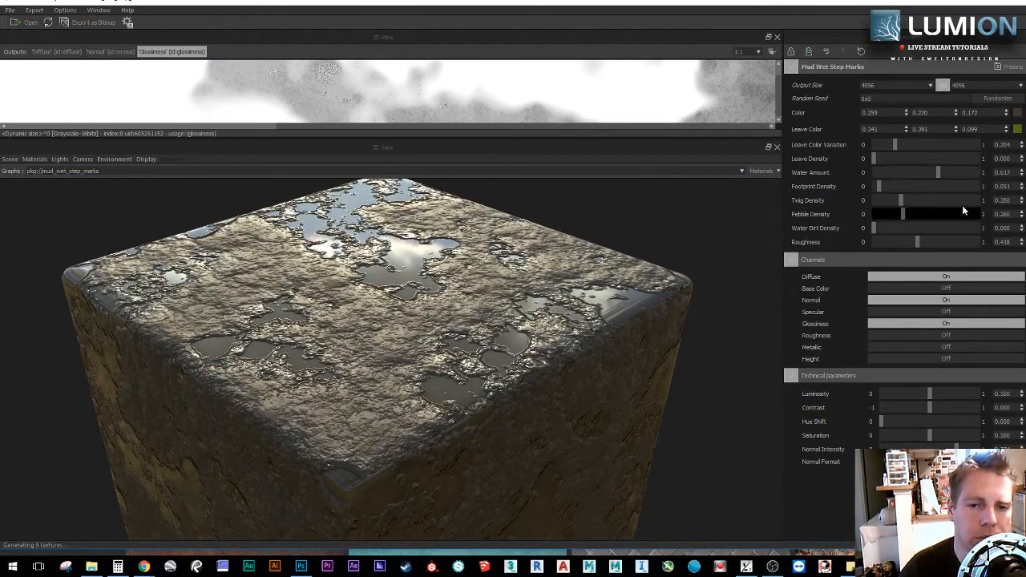
left_click_drag(981, 207, 941, 219)
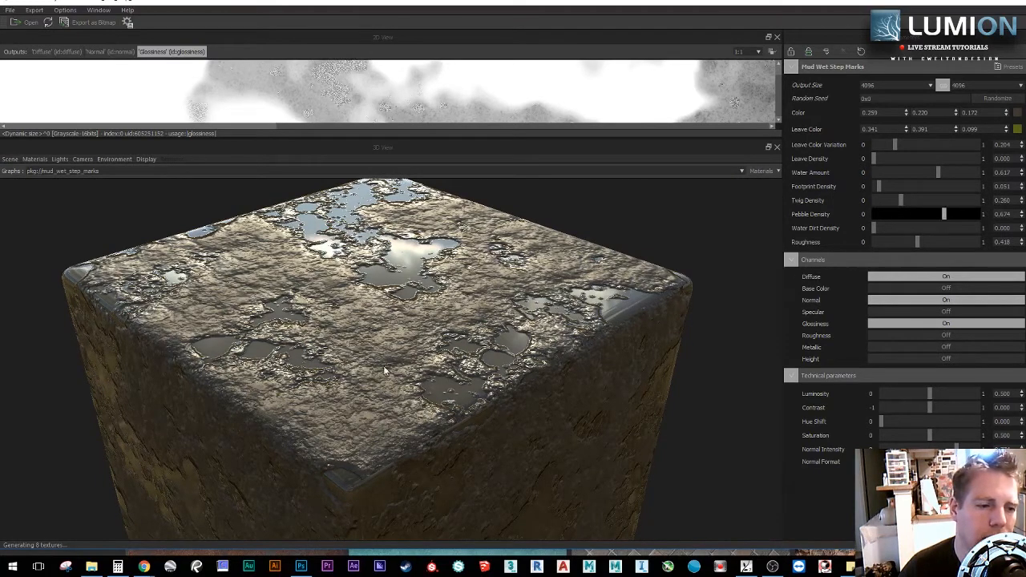
mouse_move(333, 377)
left_mouse_down()
mouse_move(342, 376)
mouse_move(327, 383)
left_mouse_up()
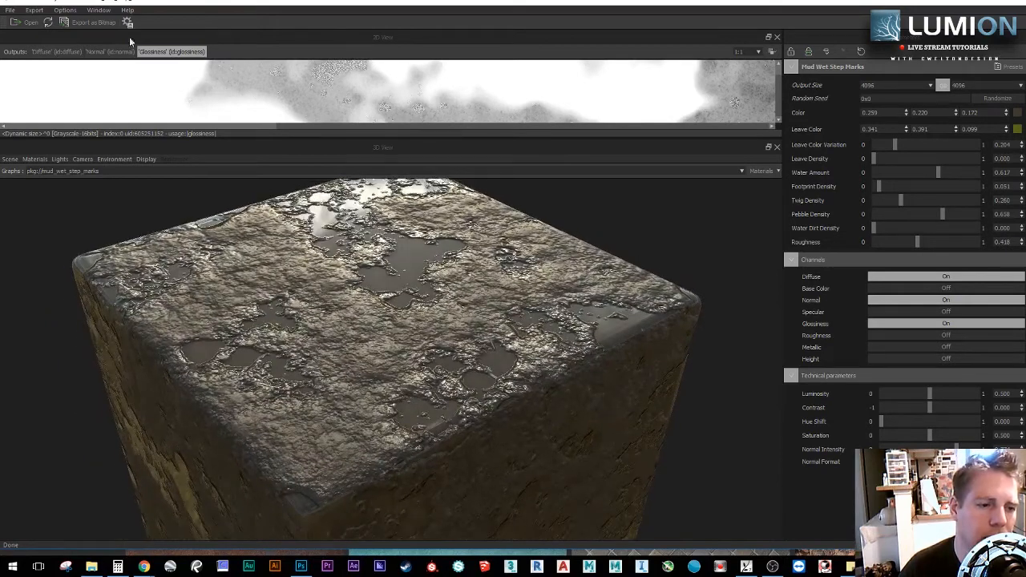
Step: Start a bitmap export of the mud and include the Diffuse, Normal and Glossiness outputs
left_click(88, 22)
left_click(361, 253)
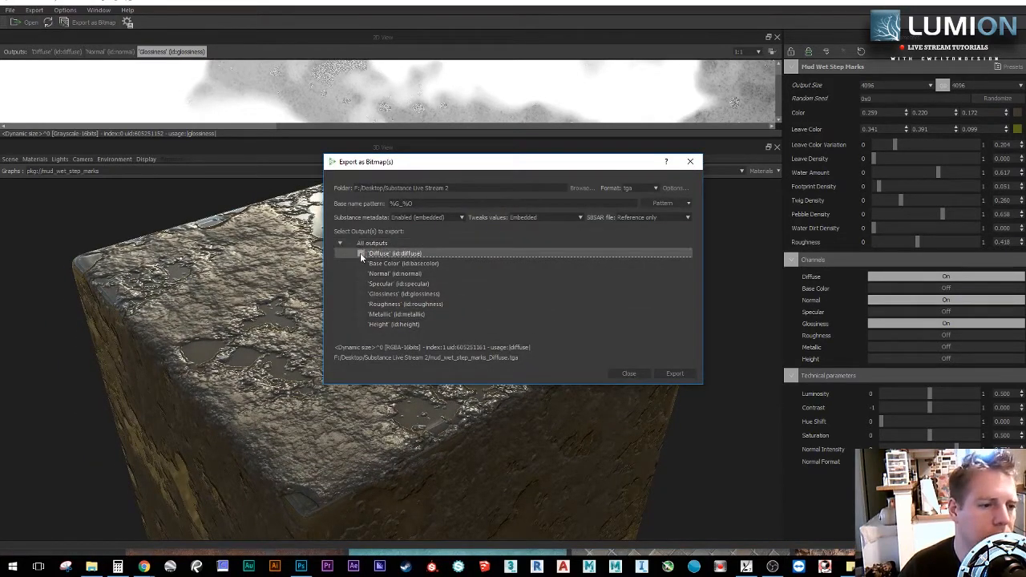
left_click(362, 273)
left_click(360, 294)
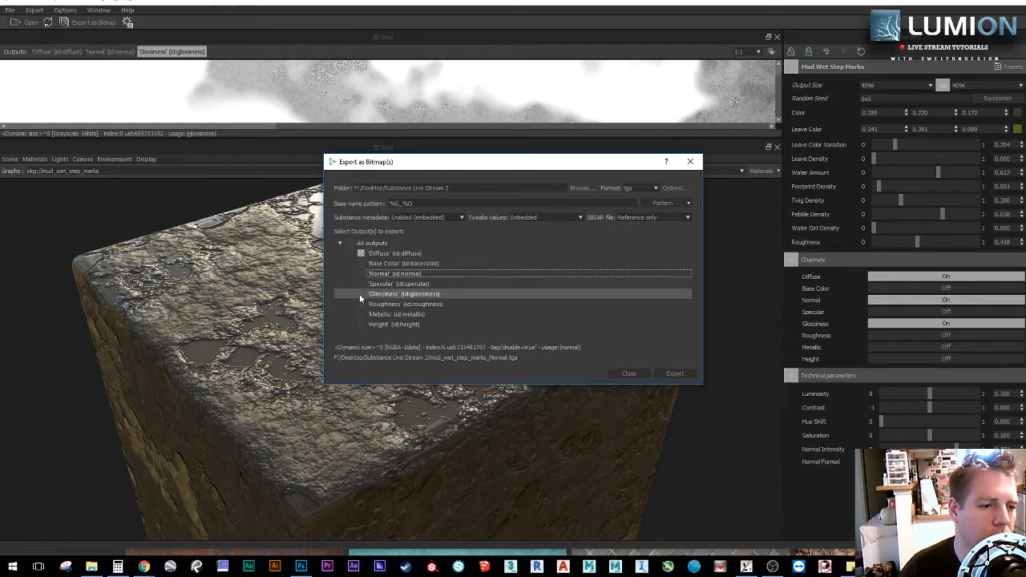
left_click(355, 272)
left_click(359, 273)
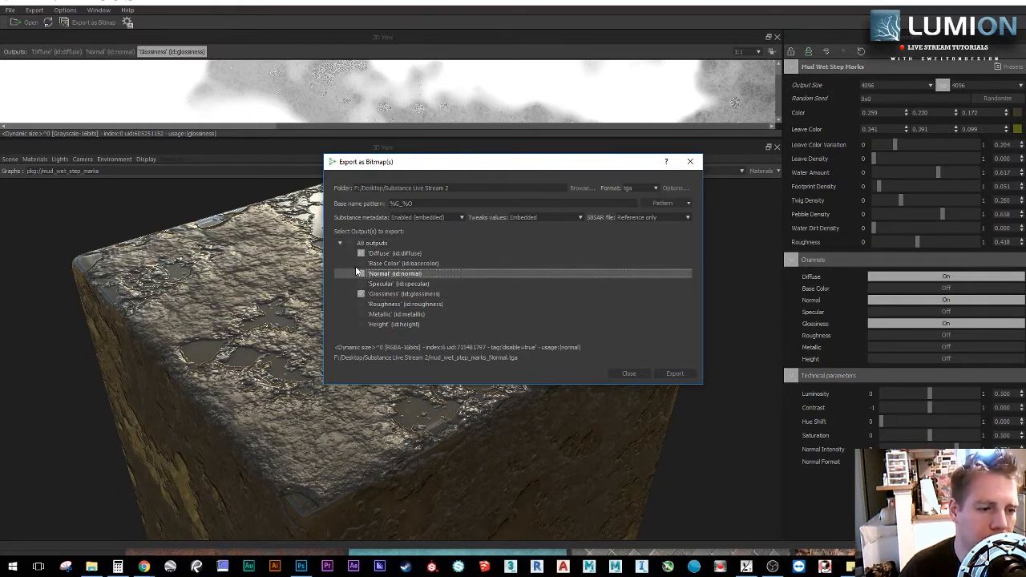
Step: Export the chosen maps as jpeg with the tweaks values stored in an External (.sbsprs) file
left_click(646, 189)
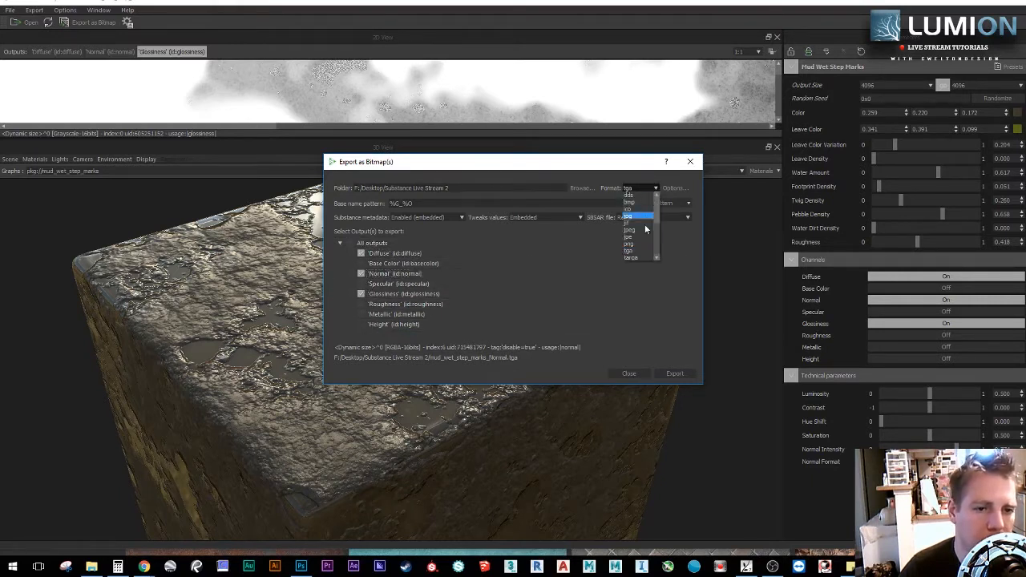
left_click(637, 231)
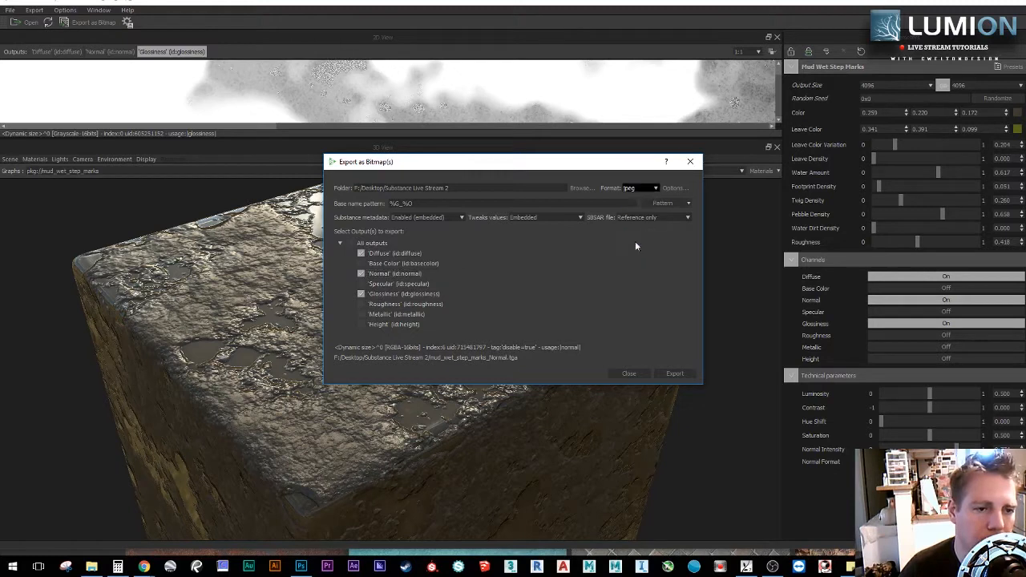
left_click(572, 216)
left_click(571, 235)
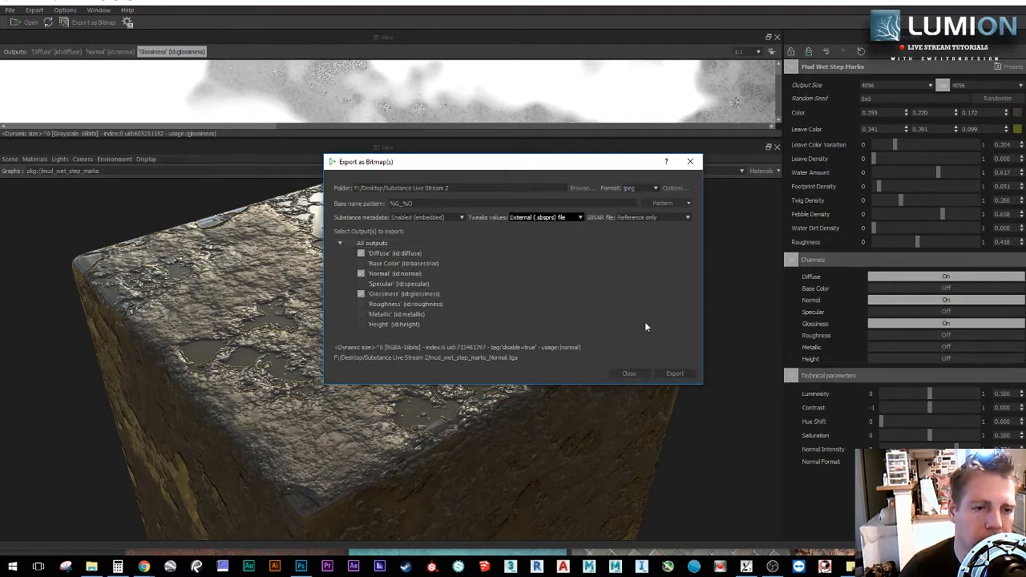
left_click(672, 374)
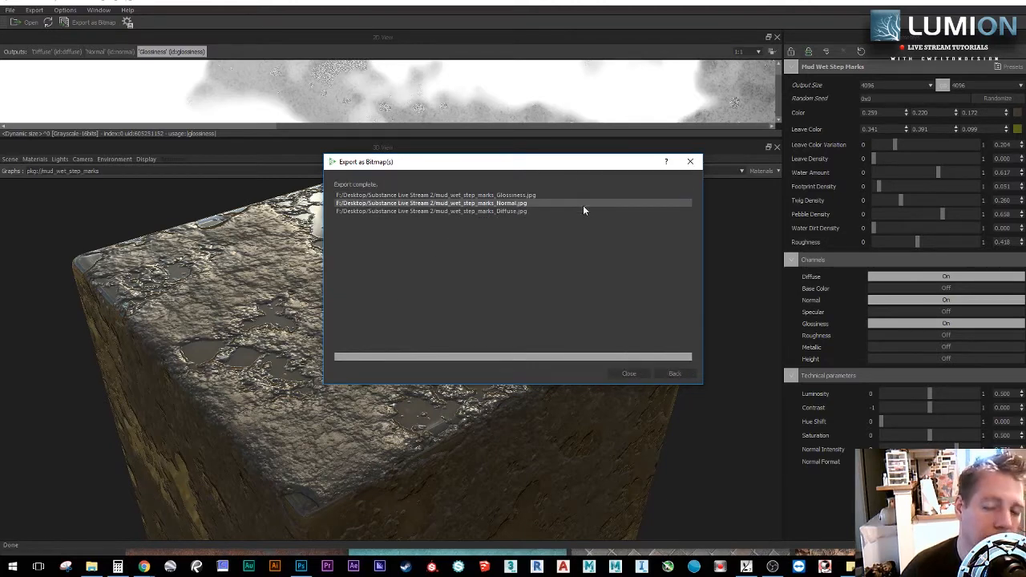
left_click(620, 373)
Step: Open mud_wet_step_marks_Glossiness and mud_wet_step_marks_Normal from the Substance Live Stream 2 folder in Photoshop
left_click(91, 567)
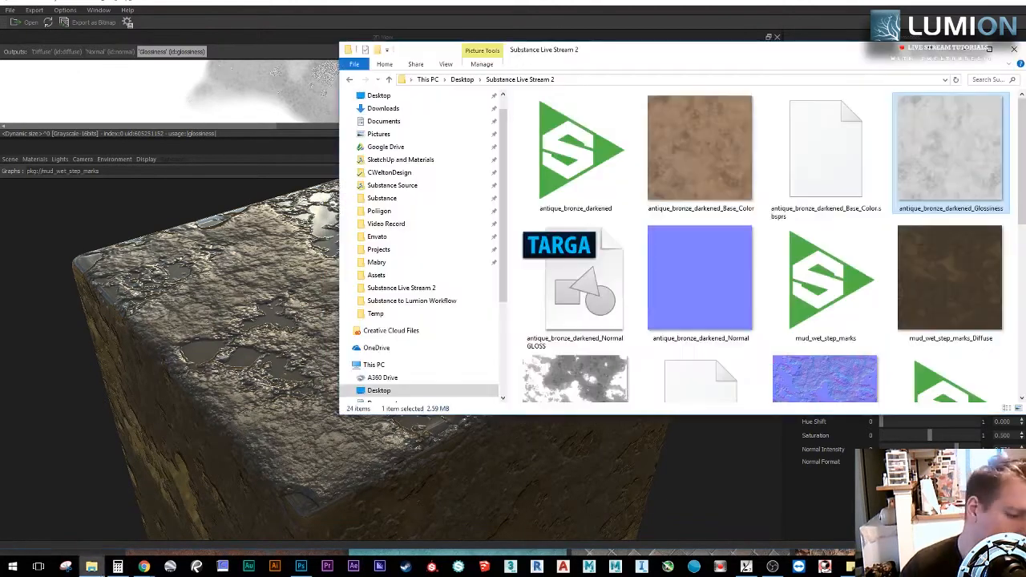
left_click(715, 188)
scroll(732, 228, "down", 1)
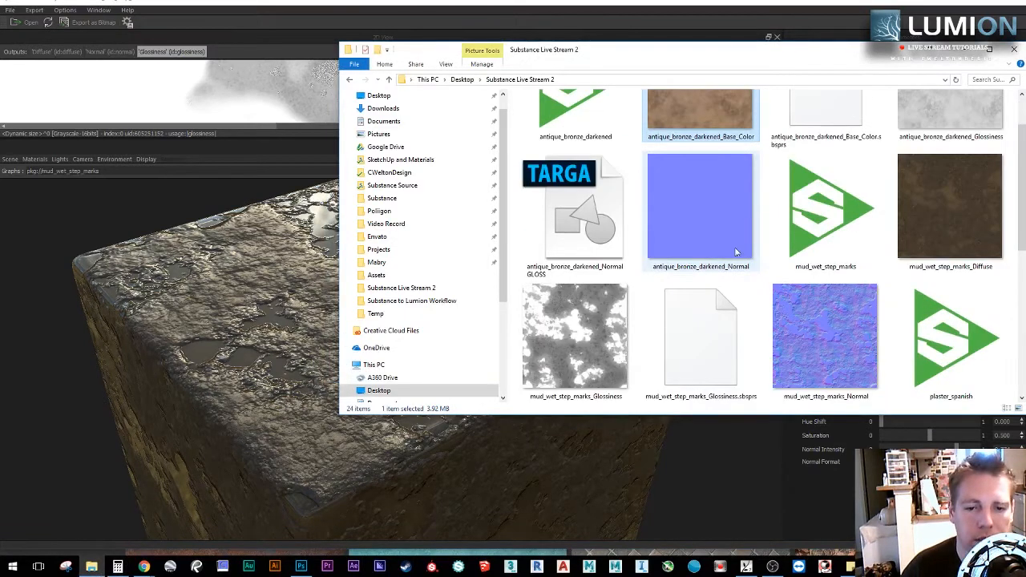
left_click(301, 567)
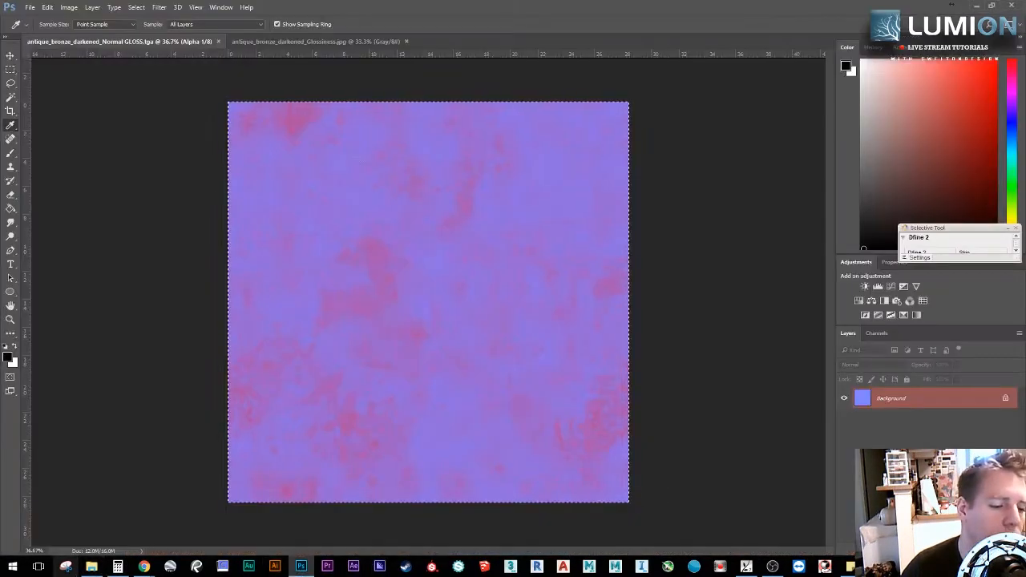
left_click(91, 567)
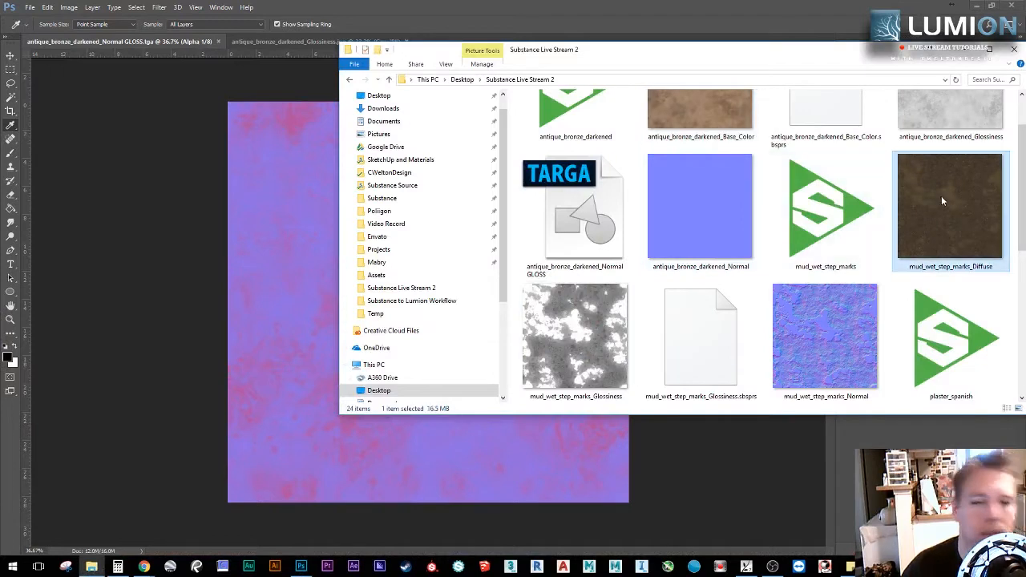
left_click(589, 337)
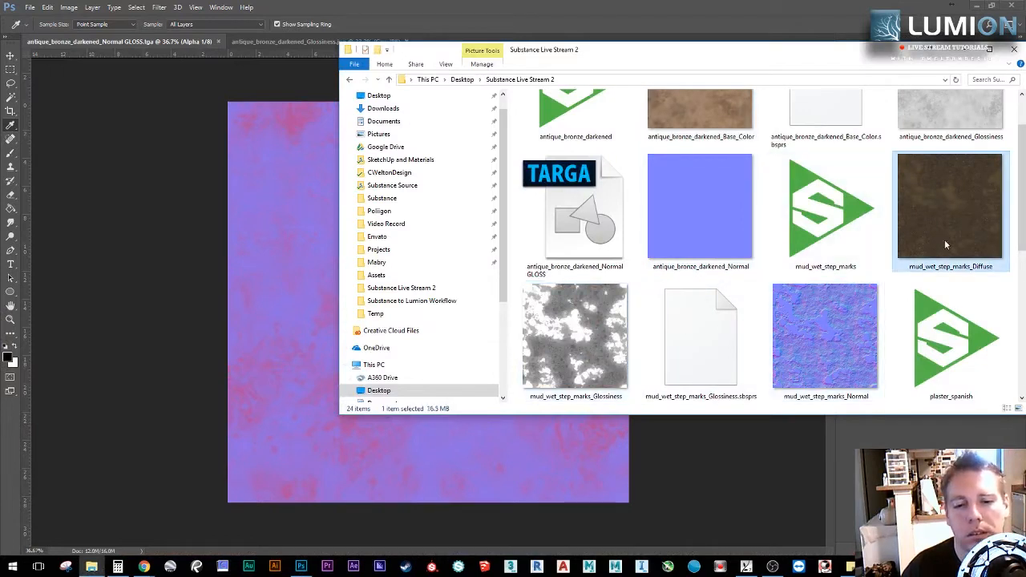
left_click(874, 340)
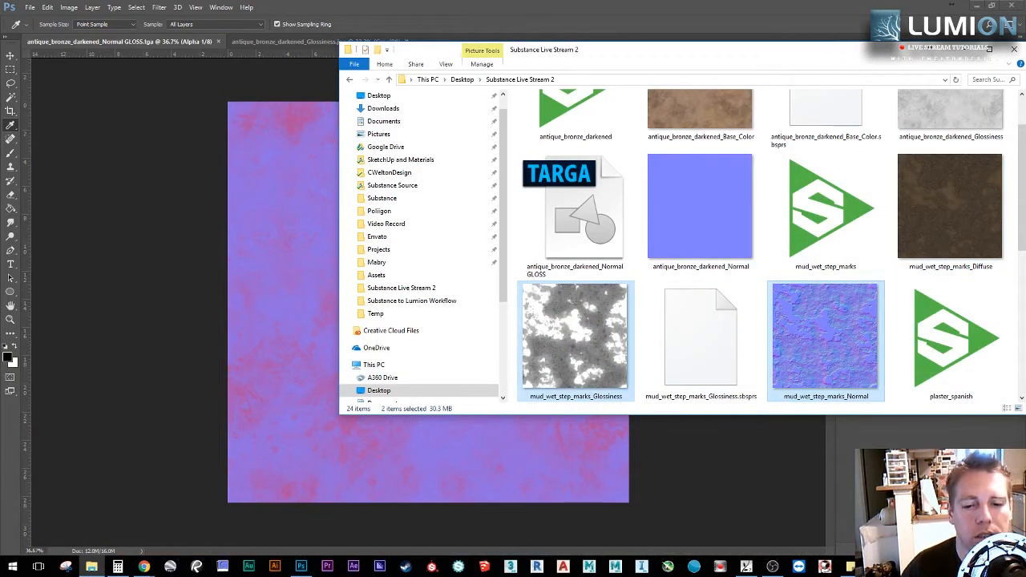
double_click(596, 374)
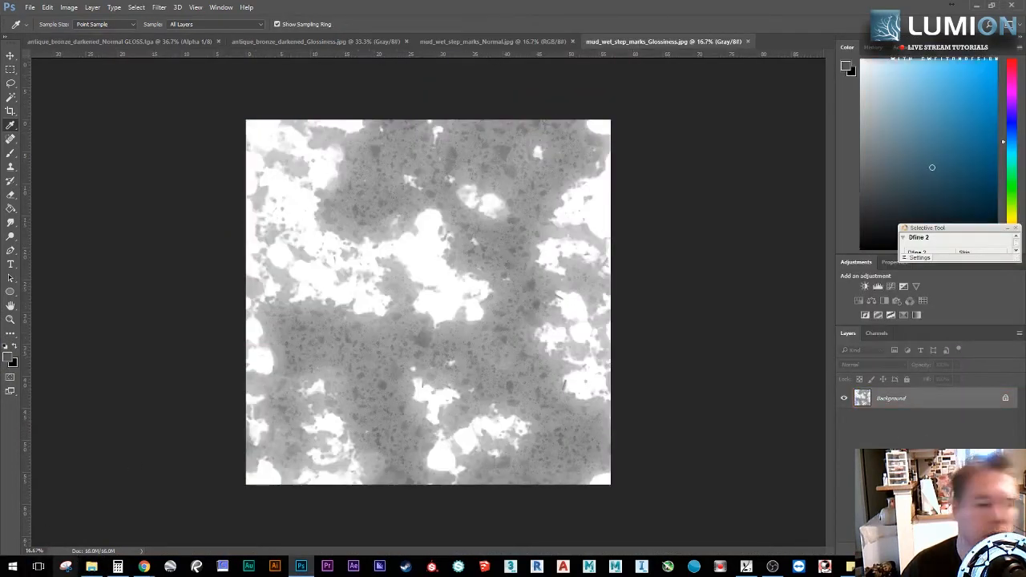
Step: Examine the exported mud_wet_step_marks_Diffuse file in the Substance Live Stream 2 folder and return to Photoshop
left_click(91, 566)
left_click(940, 226)
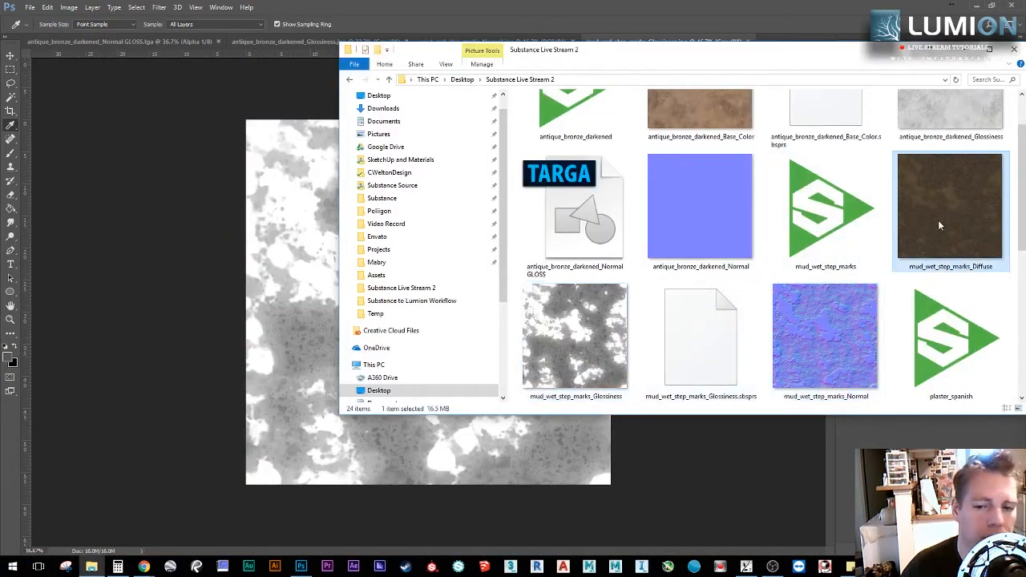
scroll(931, 242, "up", 1)
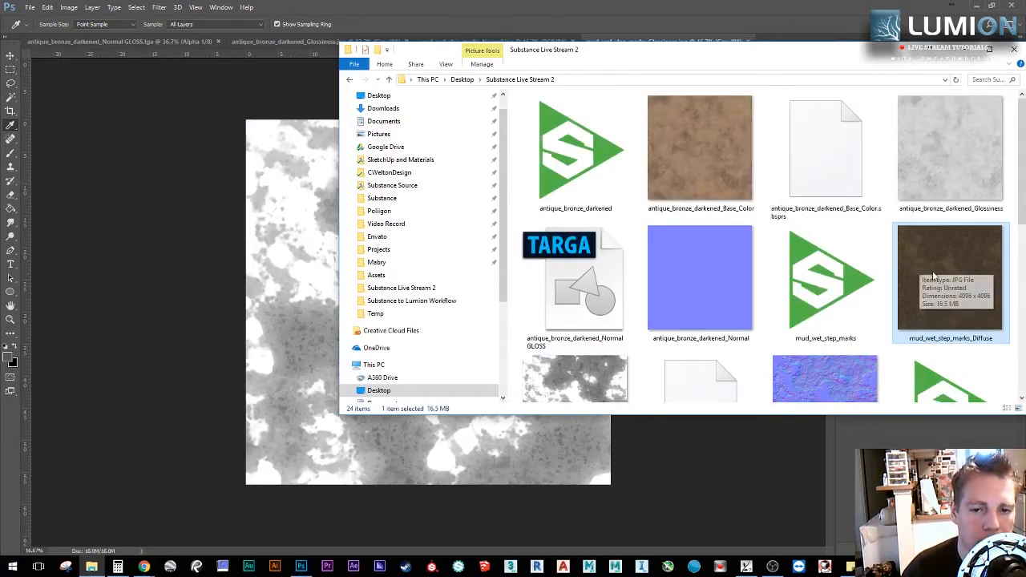
scroll(934, 277, "down", 1)
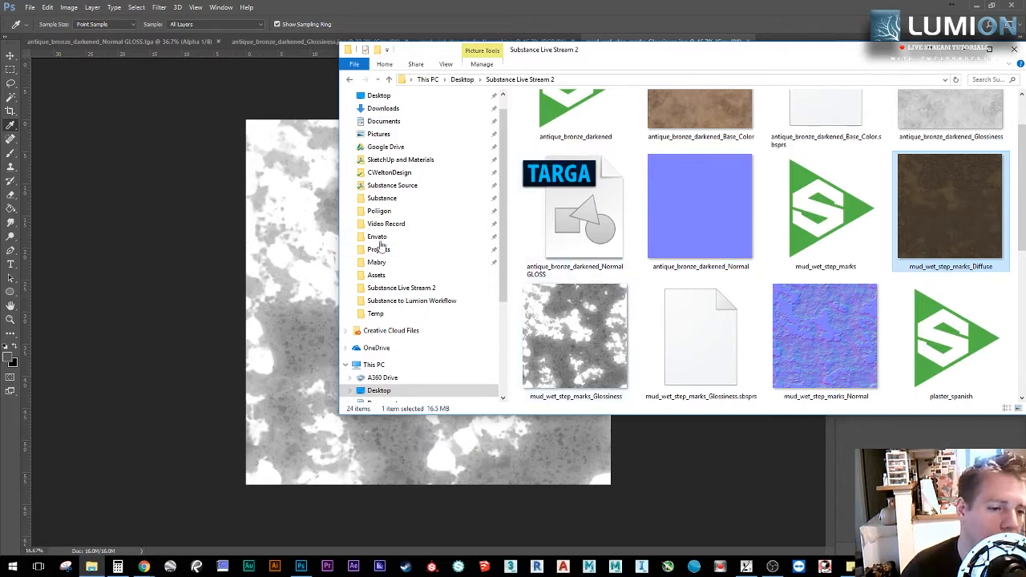
left_click(844, 356)
left_click(235, 150)
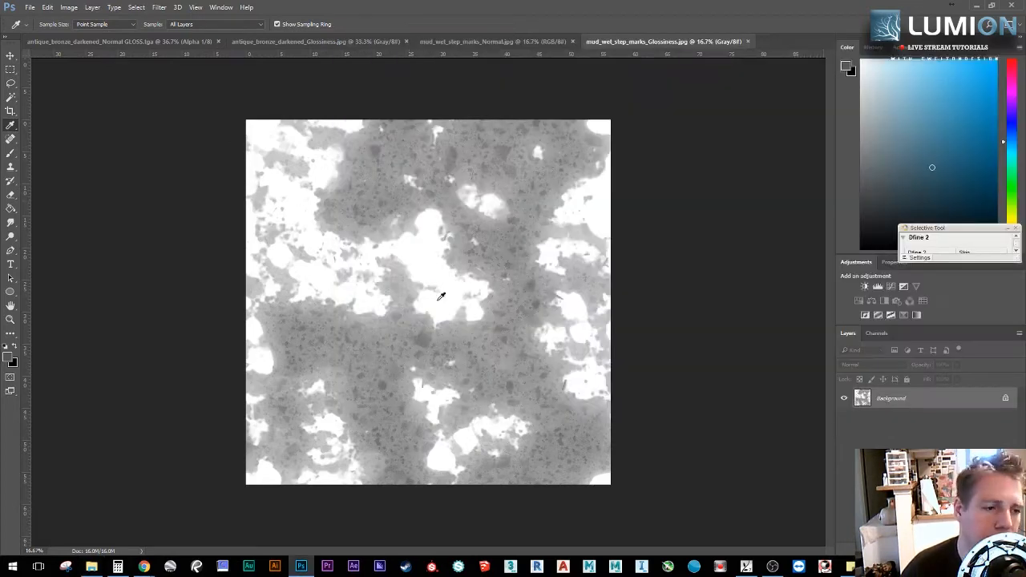
Step: Copy the entire mud_wet_step_marks_Glossiness image and paste it into a new alpha channel of mud_wet_step_marks_Normal
scroll(444, 255, "up", 3, "alt")
scroll(440, 247, "down", 2, "alt")
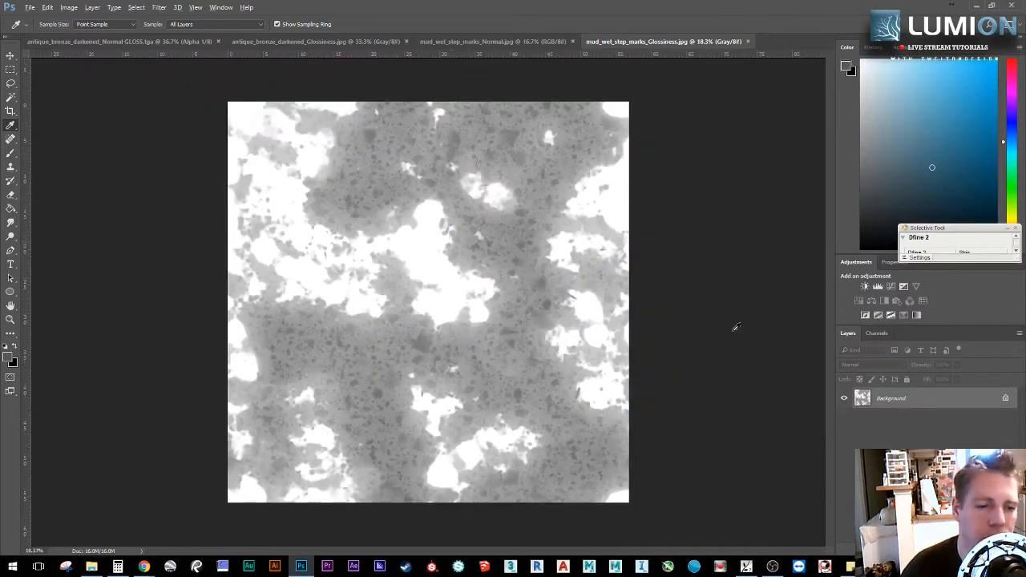
key("ctrl+a")
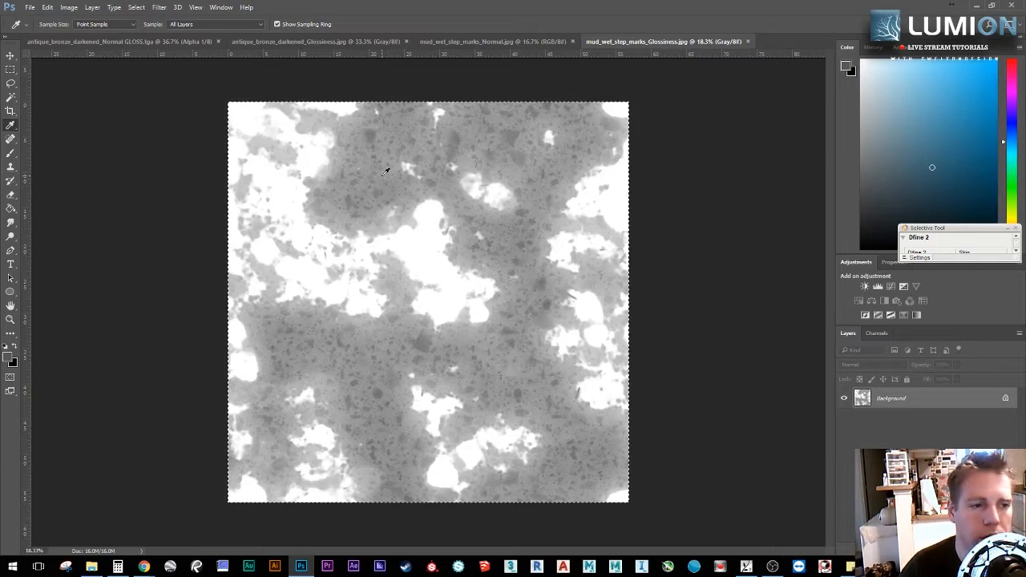
left_click(473, 41)
left_click(877, 334)
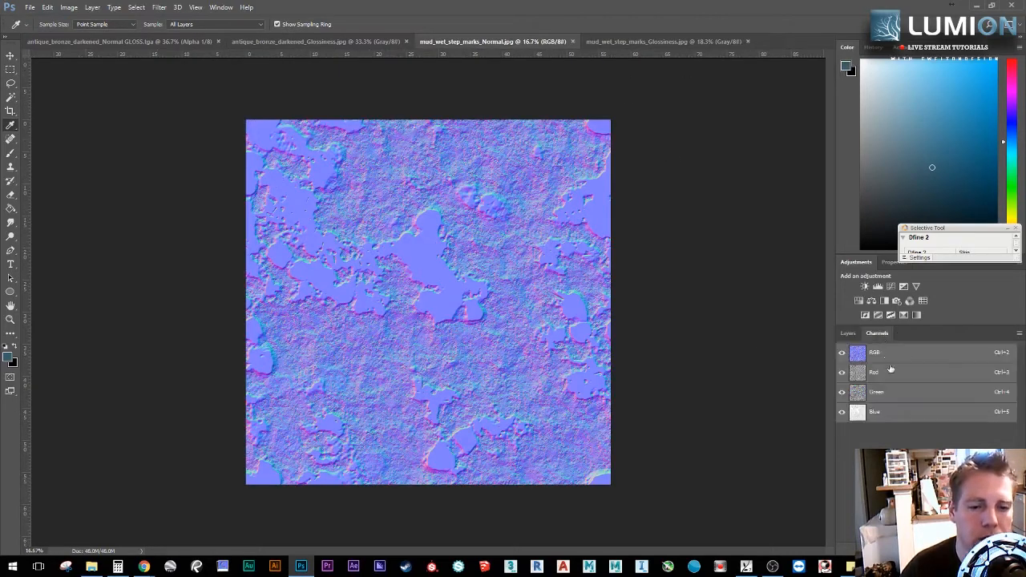
left_click(999, 550)
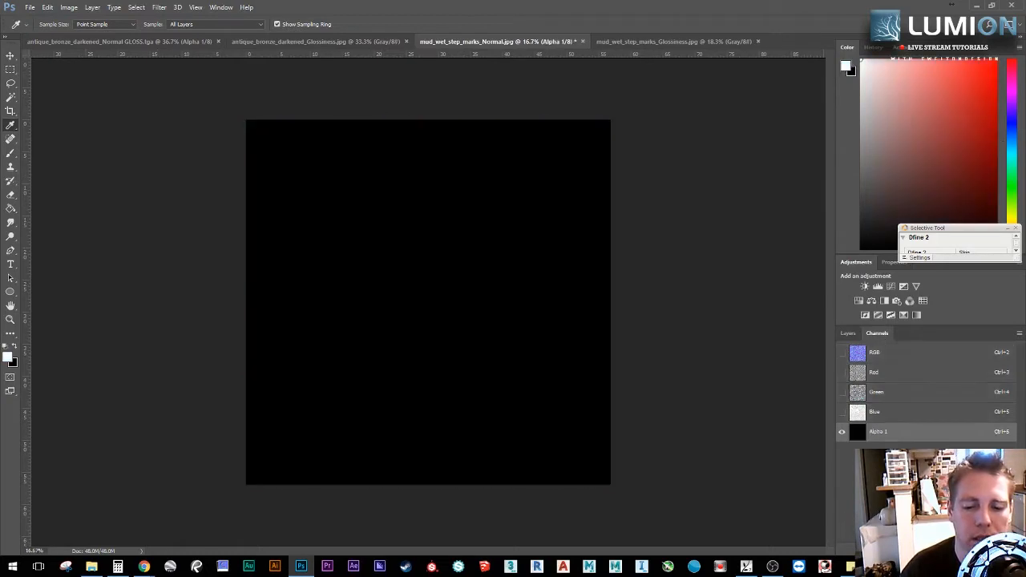
key("ctrl+v")
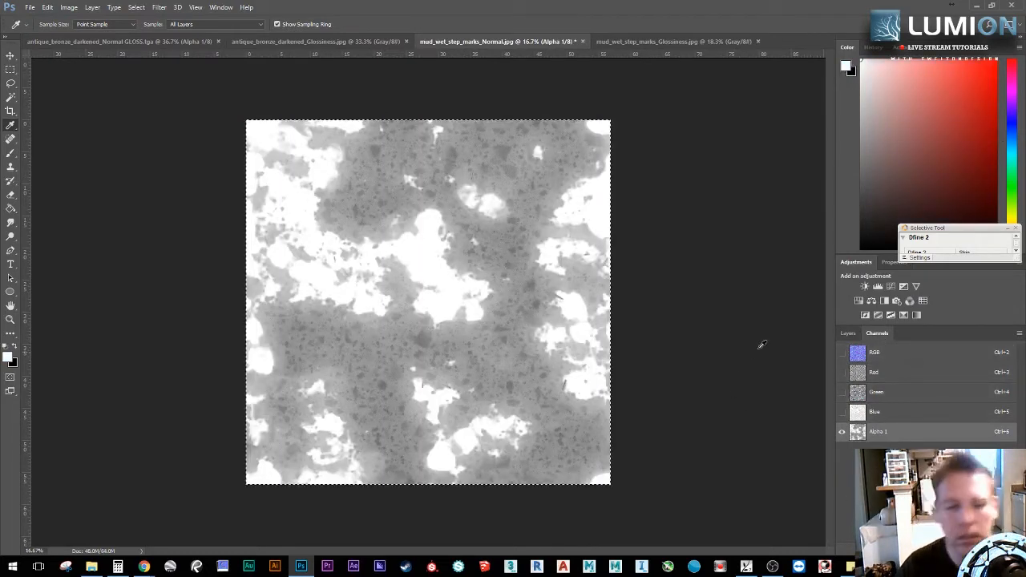
Step: Make the RGB channels visible together with the Alpha 1 channel and return to the layer list
left_click(842, 353)
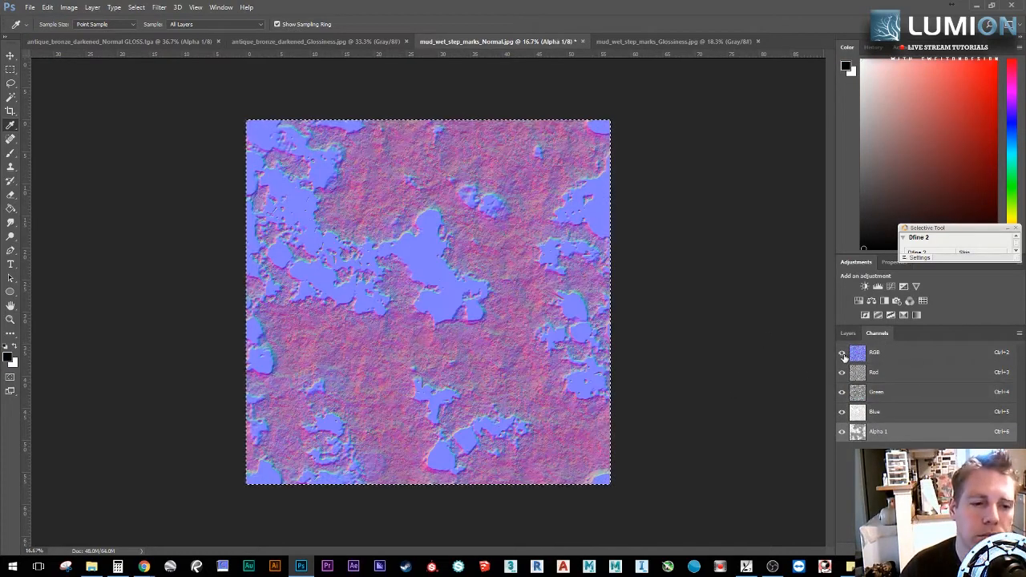
left_click(844, 354)
left_click(842, 353)
left_click(847, 333)
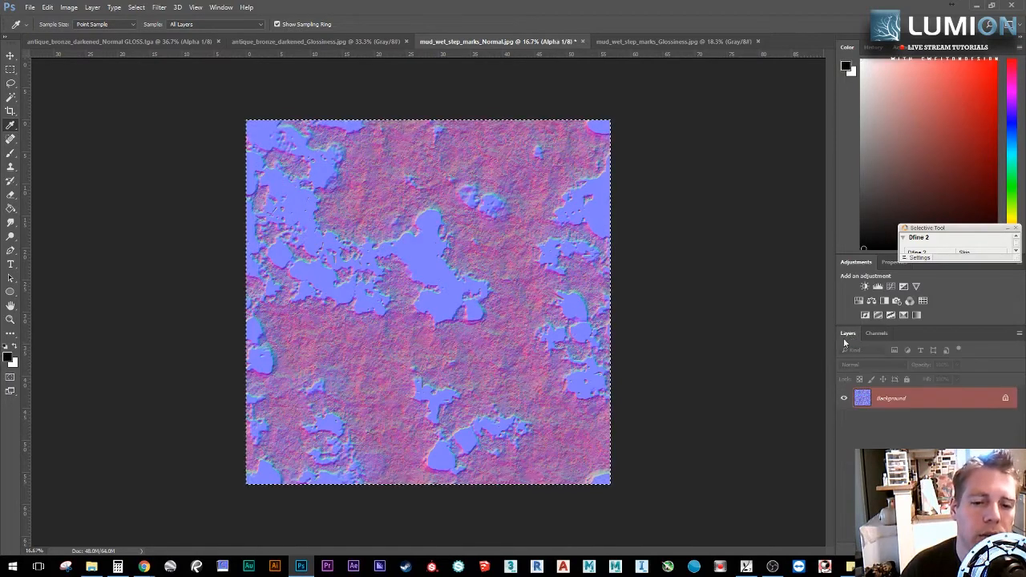
Step: Save the combined map as the Targa file mud_wet_step_marks_Normal GLOSS with alpha channels, 32 bits/pixel and RLE compression
left_click(30, 8)
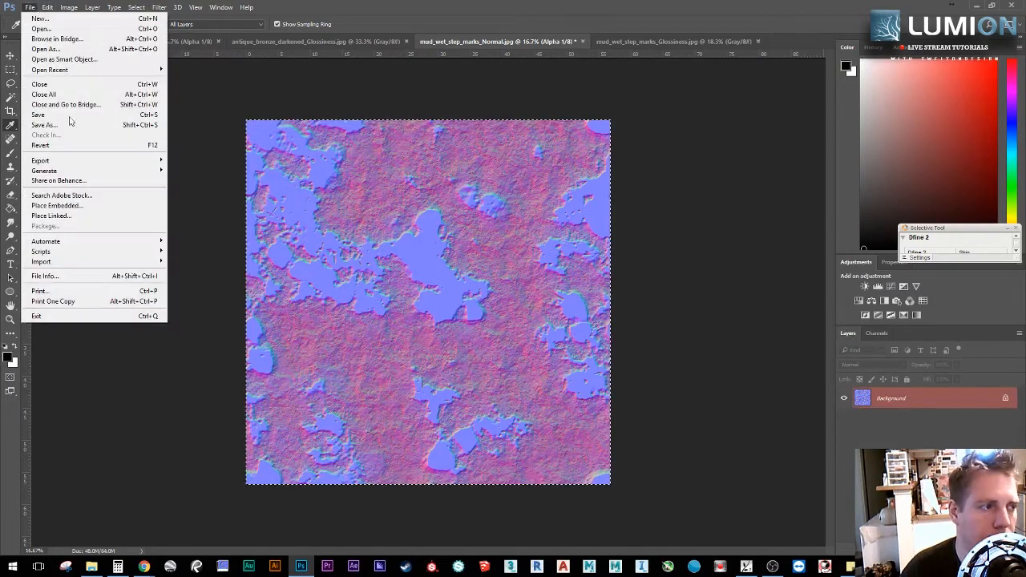
left_click(81, 128)
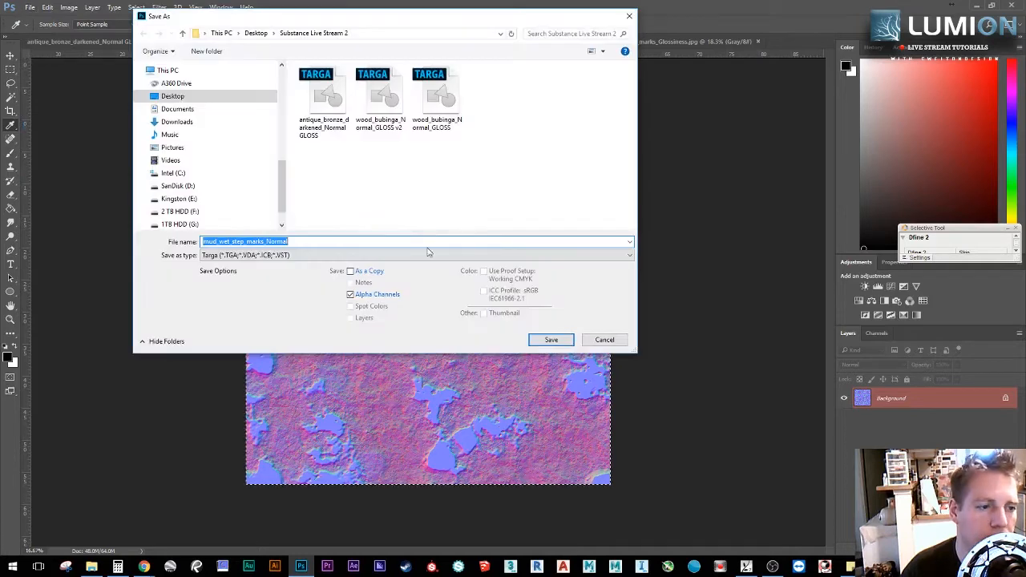
left_click(376, 241)
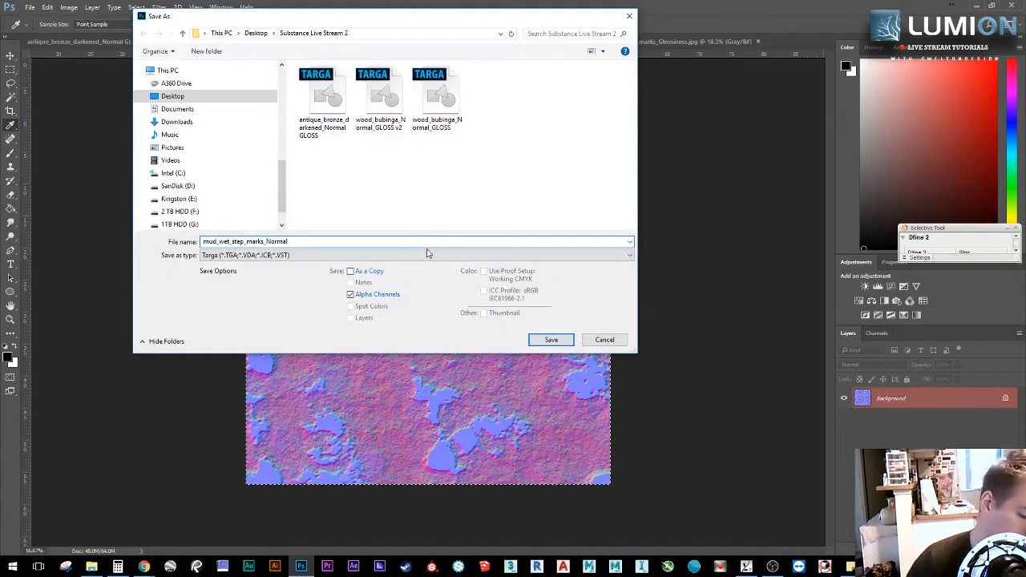
type("G")
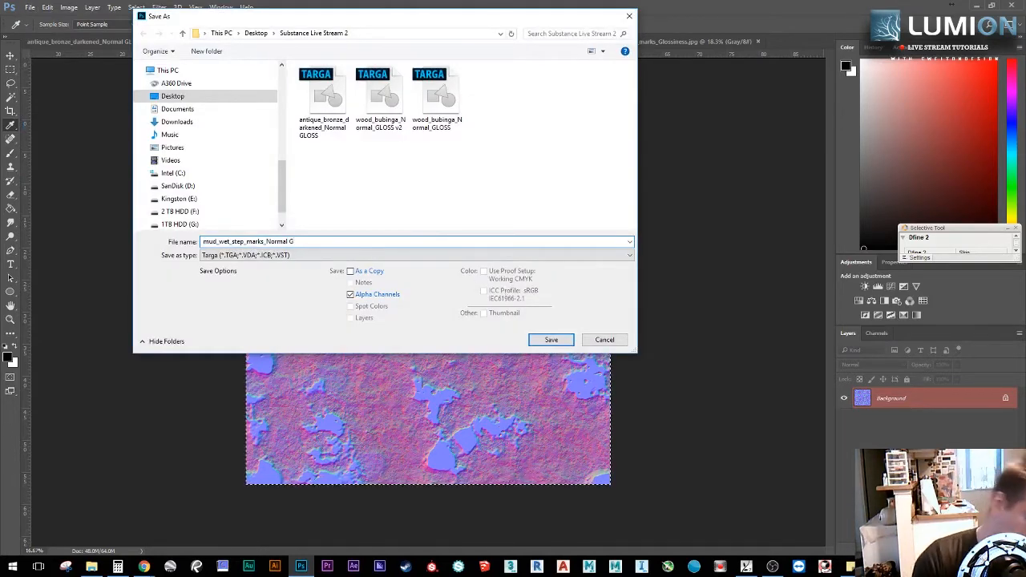
type("LOSS")
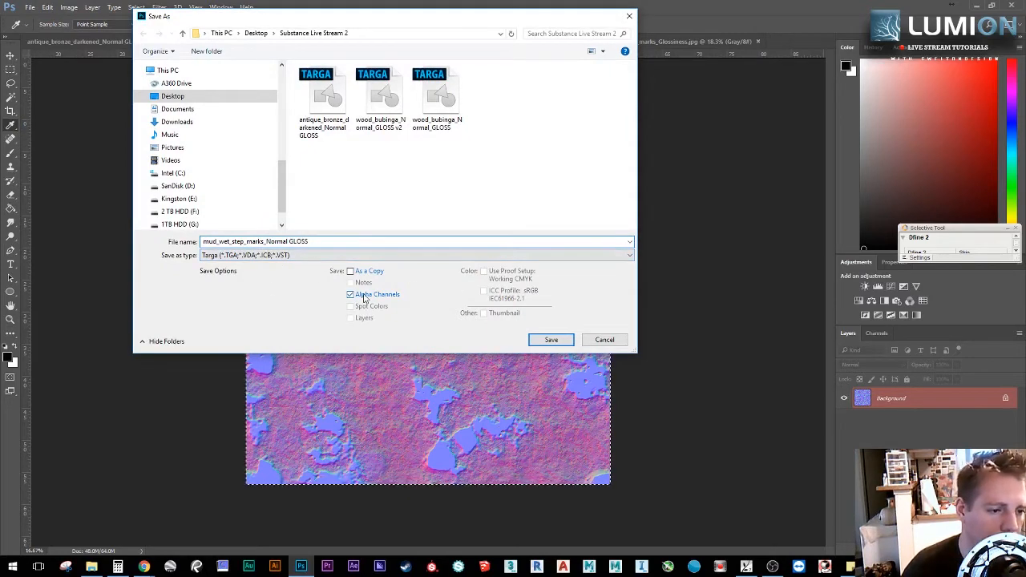
left_click(542, 341)
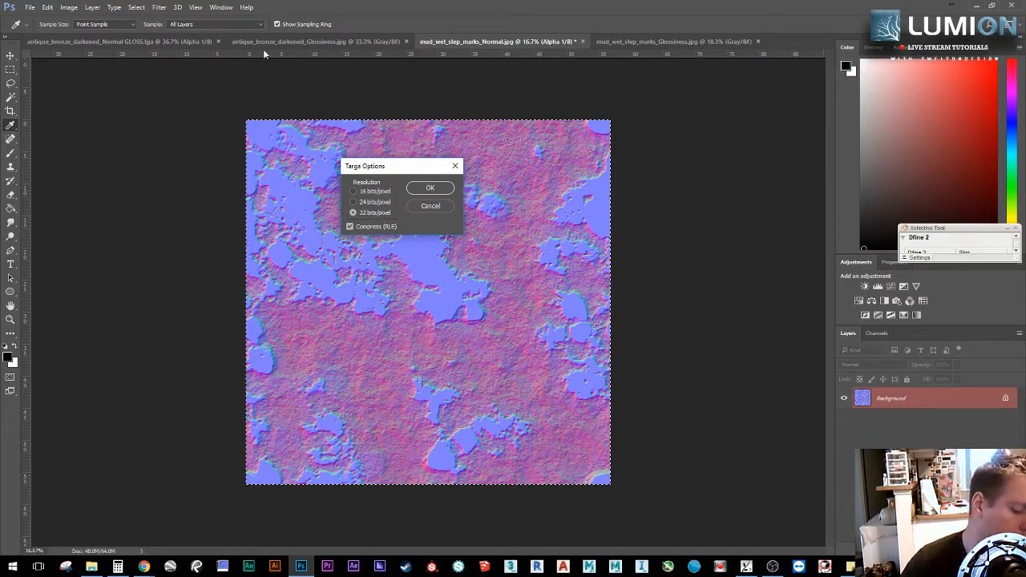
left_click(448, 189)
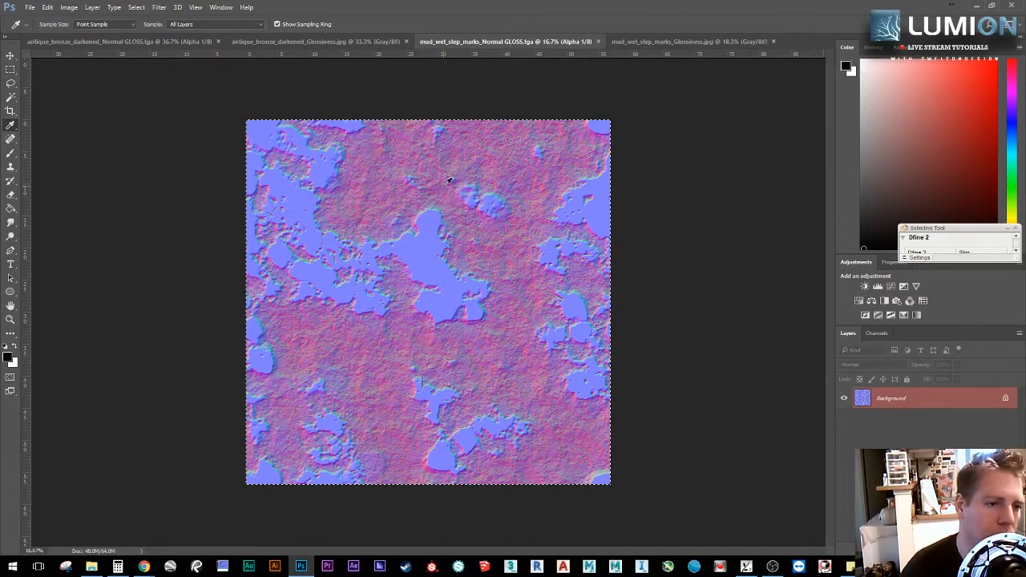
Step: Switch to File Explorer and review the exported mud_wet_step_marks maps in the Substance Live Stream 2 folder
left_click(91, 567)
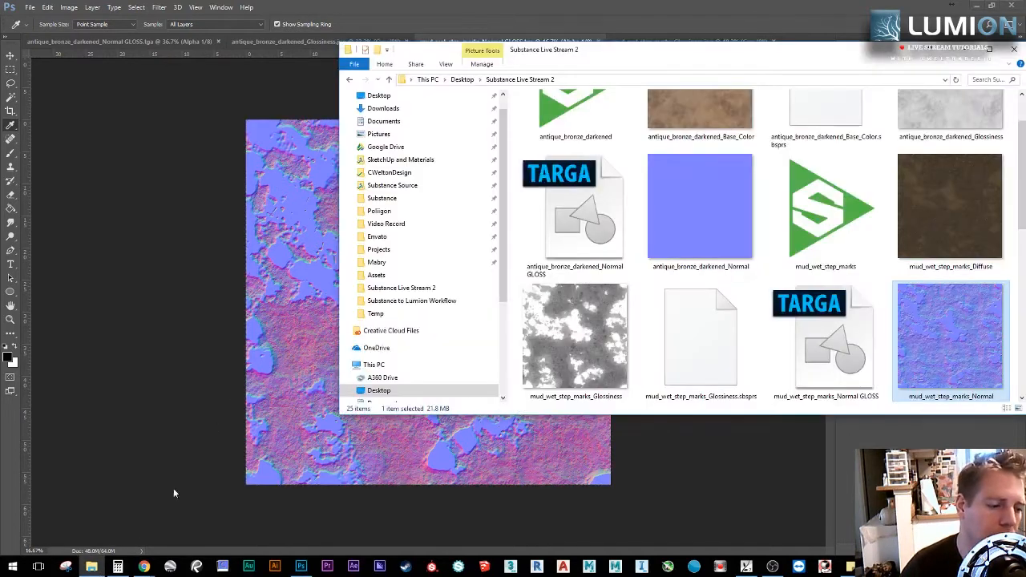
left_click_drag(609, 46, 456, 62)
scroll(566, 168, "up", 1)
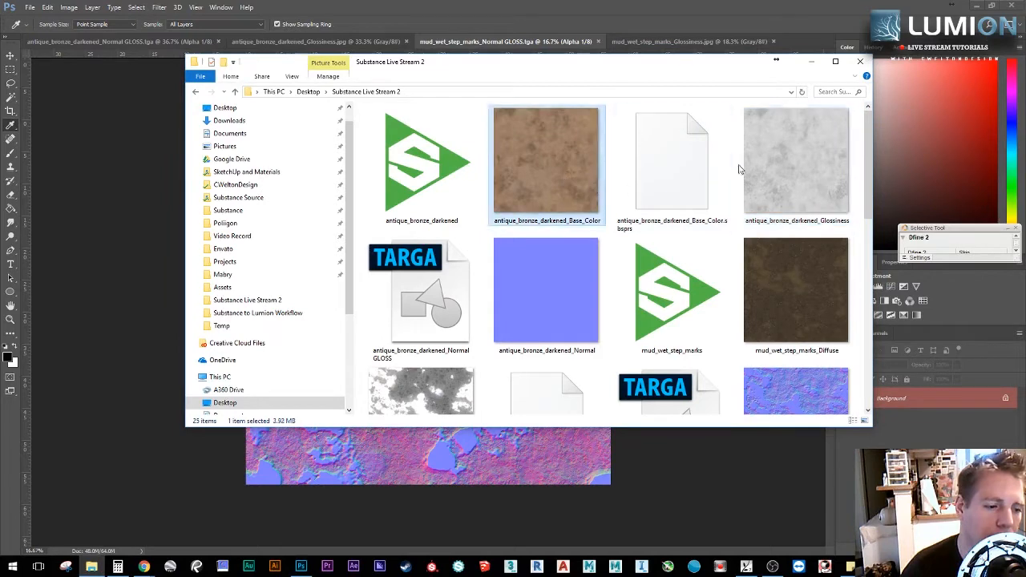
left_click(764, 207)
left_click(800, 286)
scroll(802, 285, "down", 1)
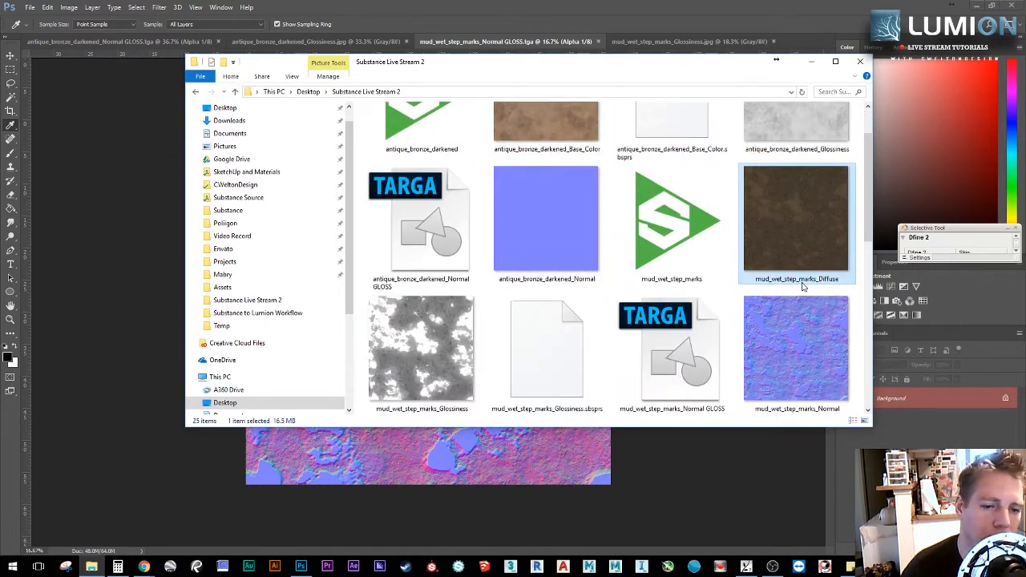
scroll(788, 217, "down", 1)
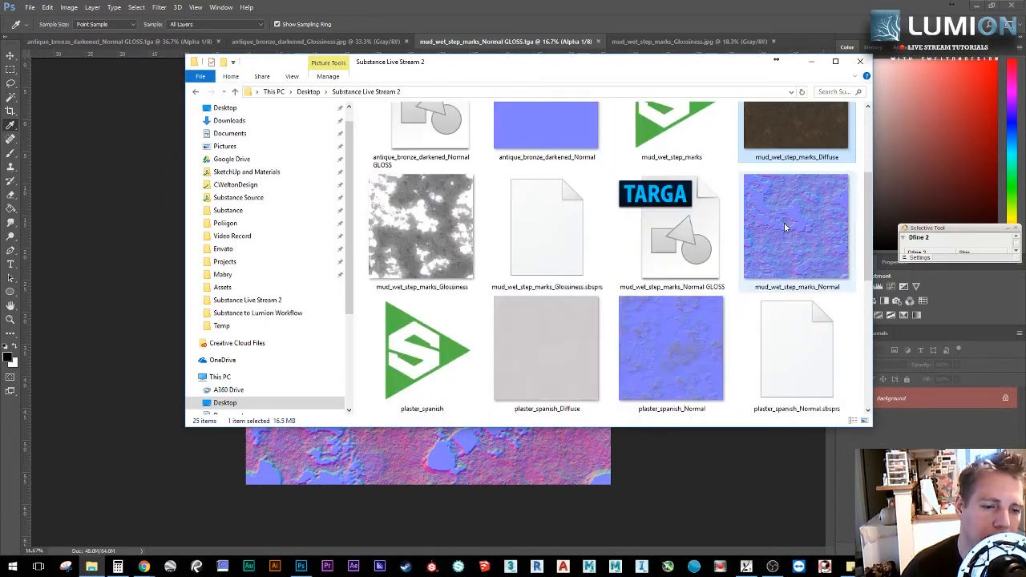
scroll(694, 208, "up", 1)
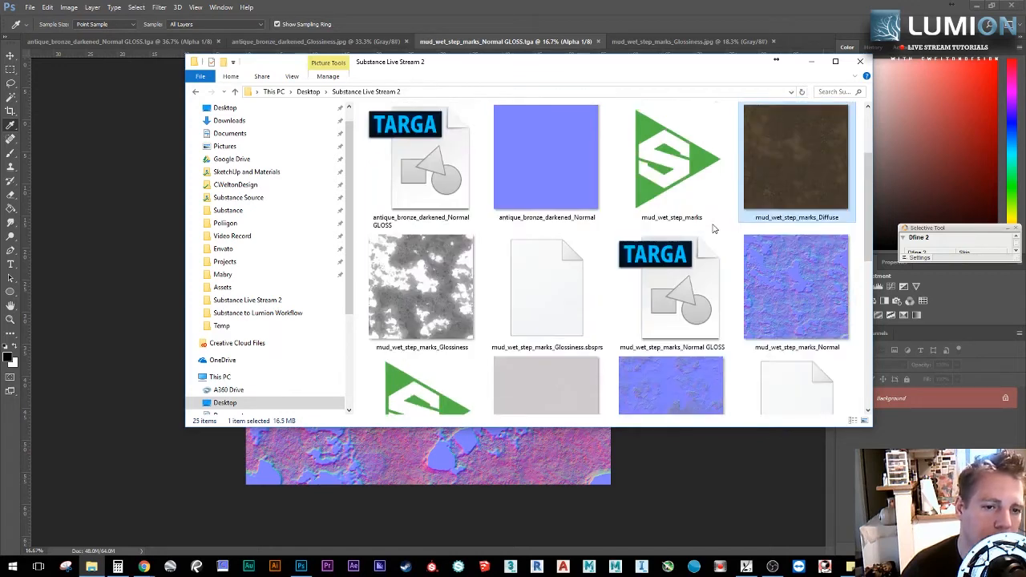
Step: Compare the file sizes of the antique bronze maps with the mud's Normal and Normal GLOSS files, and return to Photoshop
left_click(391, 145)
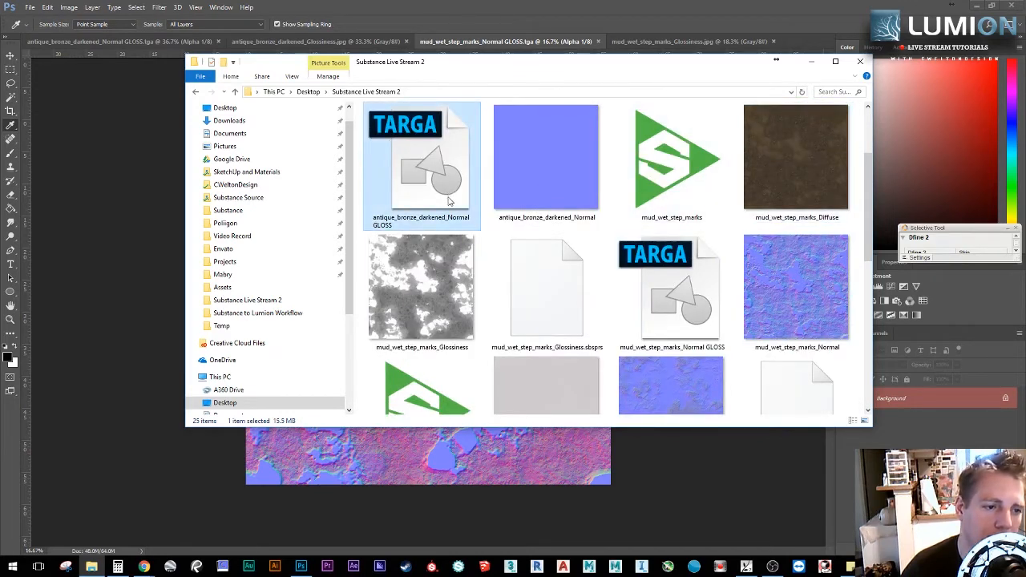
scroll(450, 202, "up", 1)
left_click(529, 283)
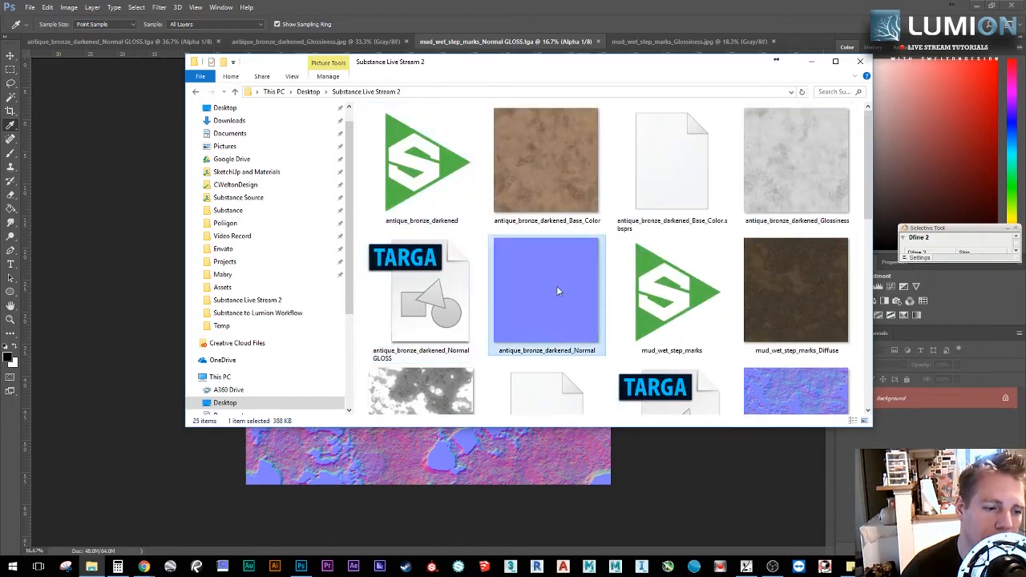
left_click(581, 168)
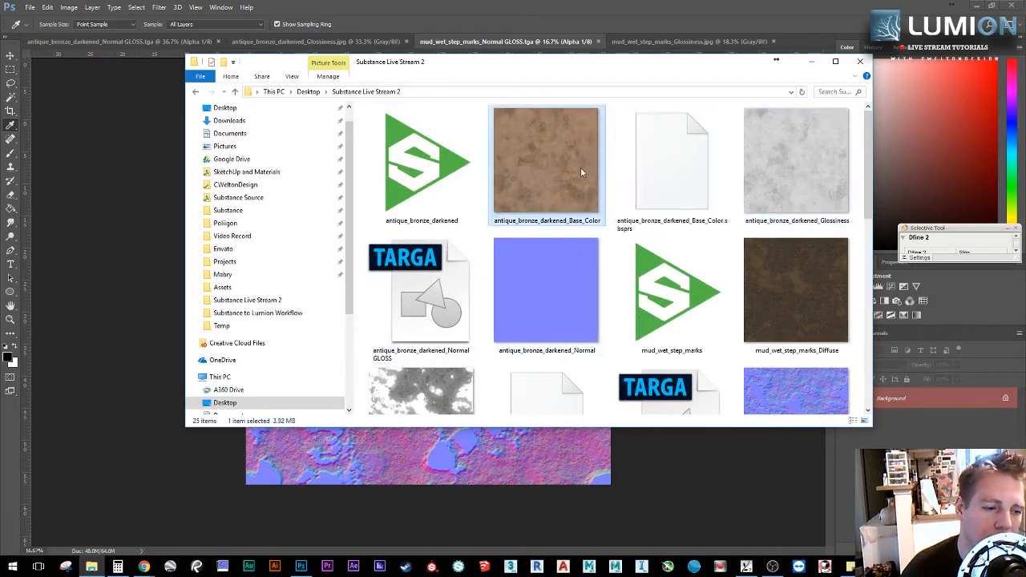
left_click(421, 293)
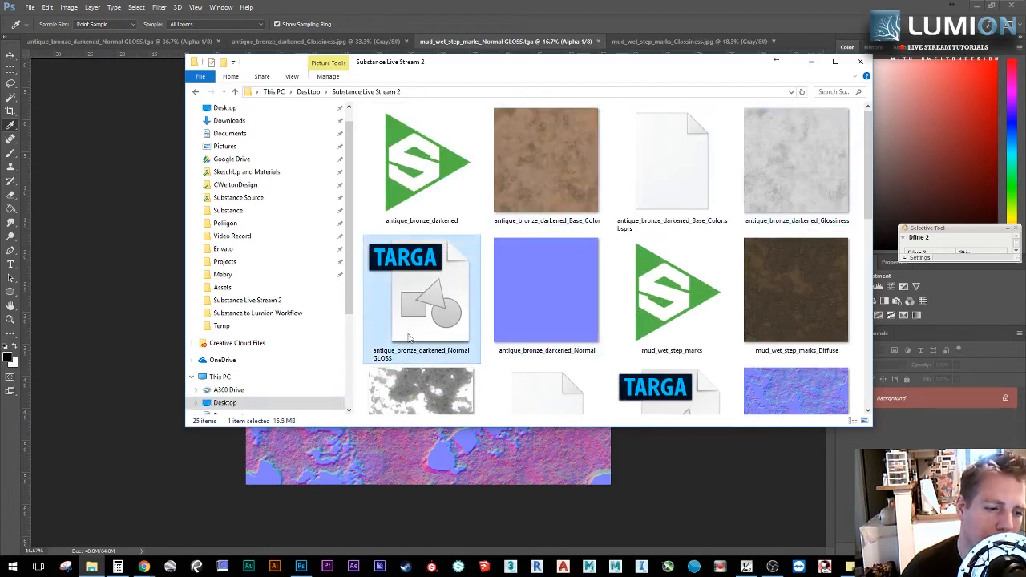
scroll(728, 325, "down", 1)
left_click(796, 335)
scroll(796, 335, "down", 2)
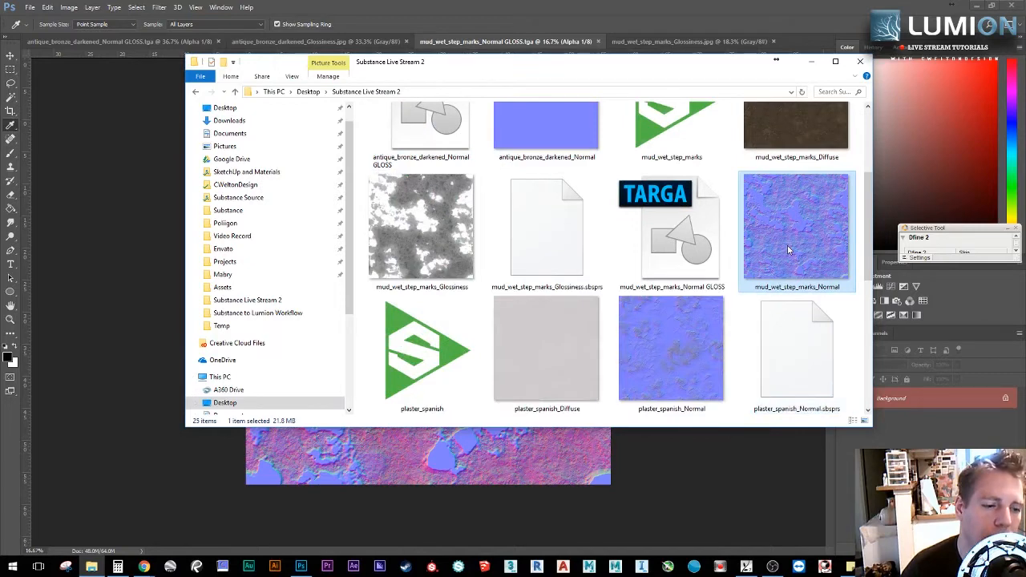
left_click(677, 240)
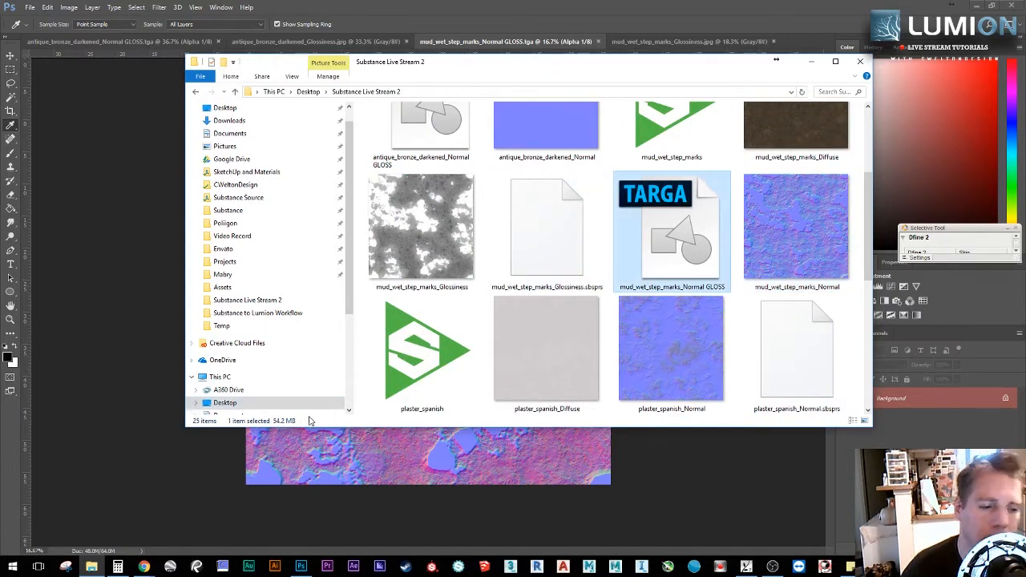
scroll(686, 279, "down", 3)
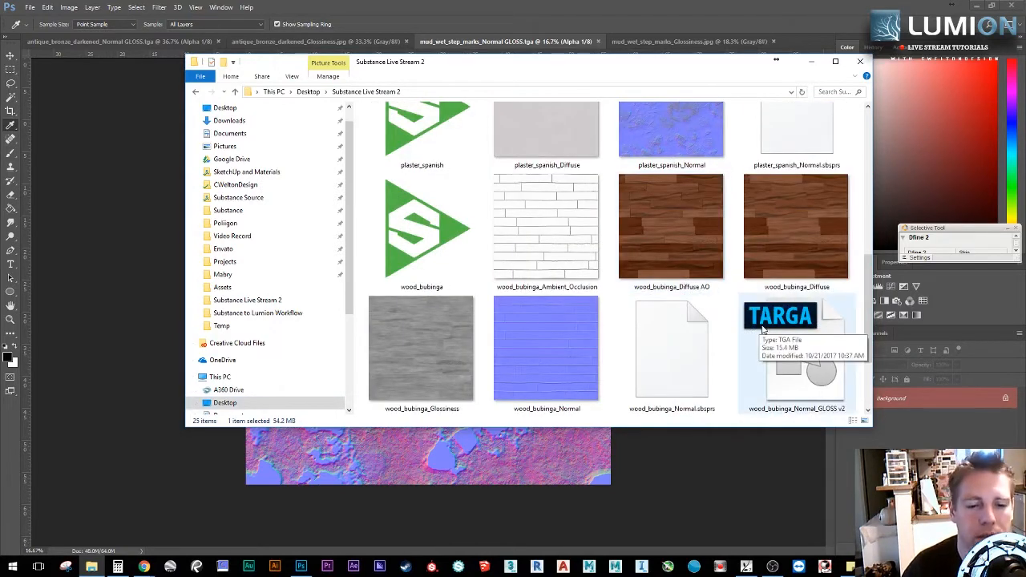
scroll(706, 331, "up", 5)
left_click(116, 212)
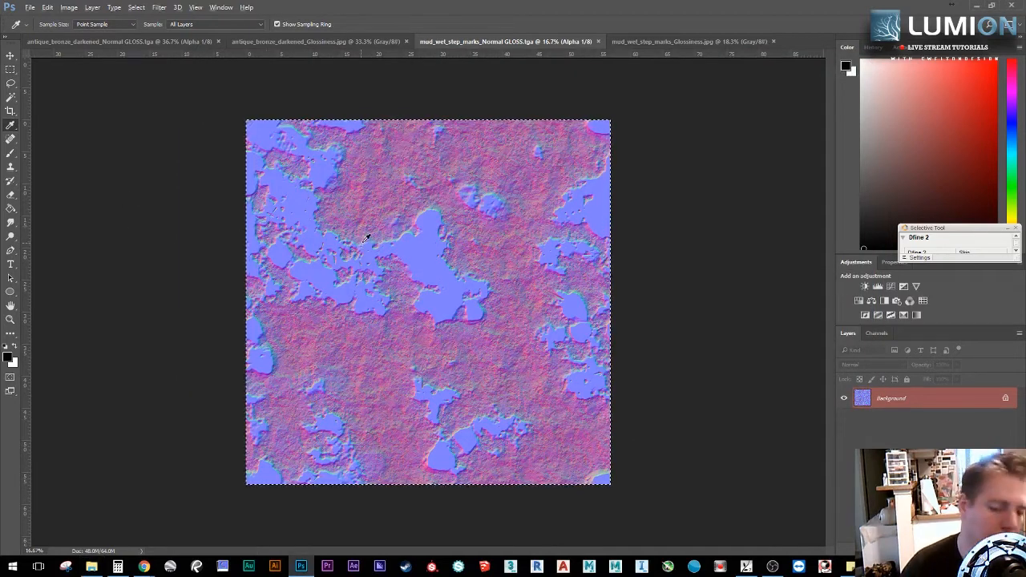
scroll(367, 232, "up", 1, "alt")
scroll(369, 234, "down", 1, "alt")
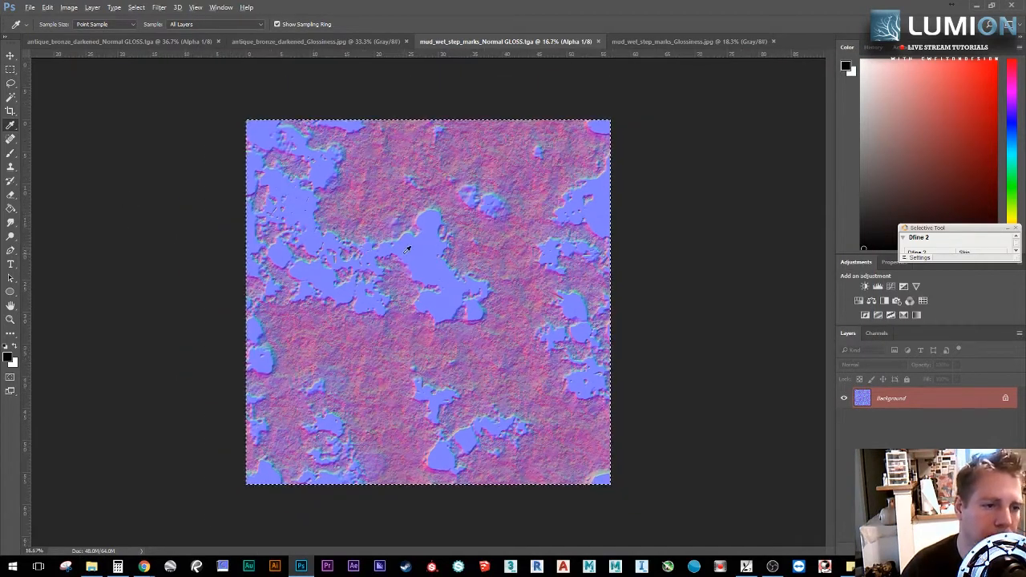
scroll(407, 250, "up", 1, "alt")
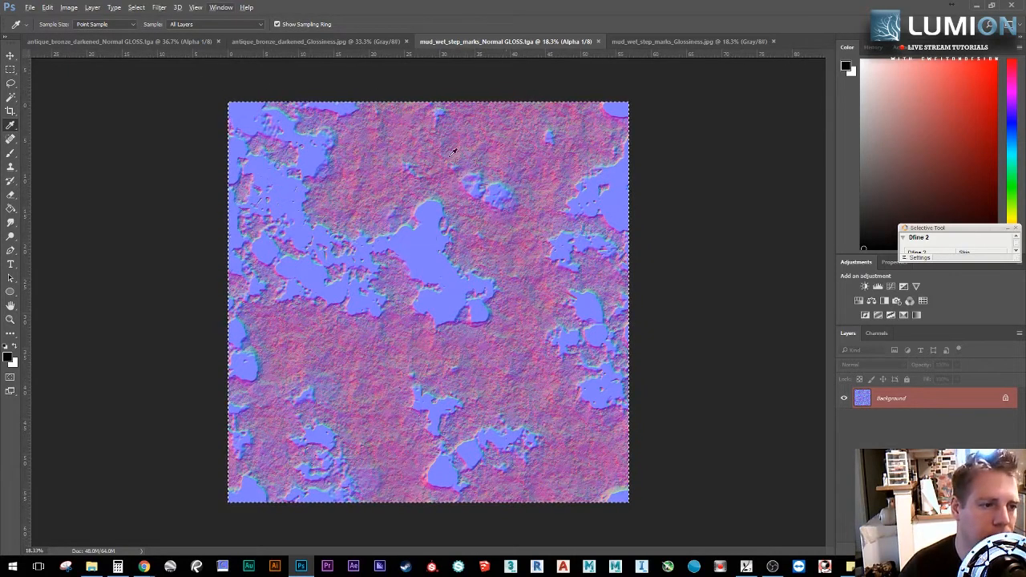
scroll(561, 250, "up", 1, "alt")
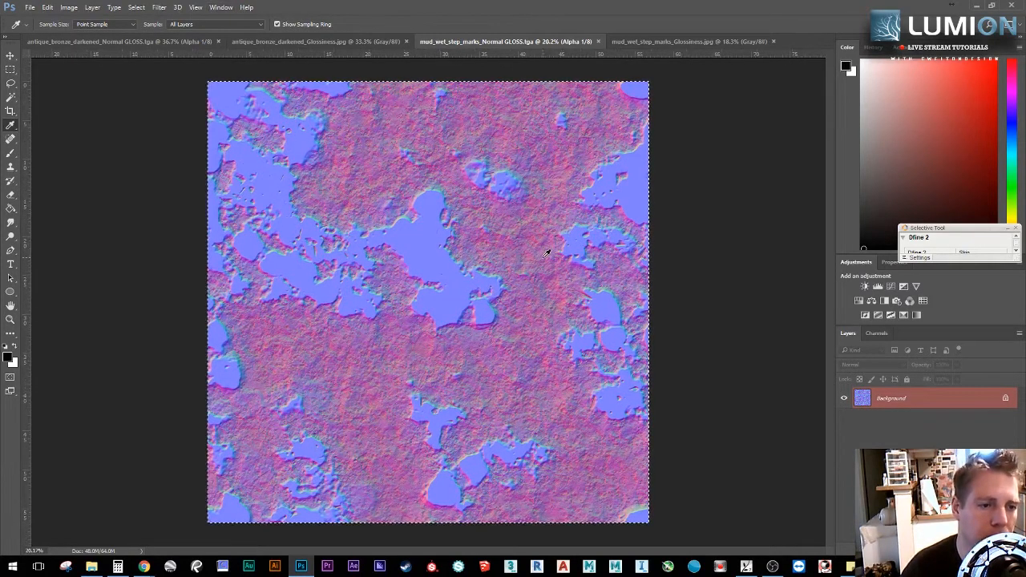
scroll(546, 251, "down", 1, "alt")
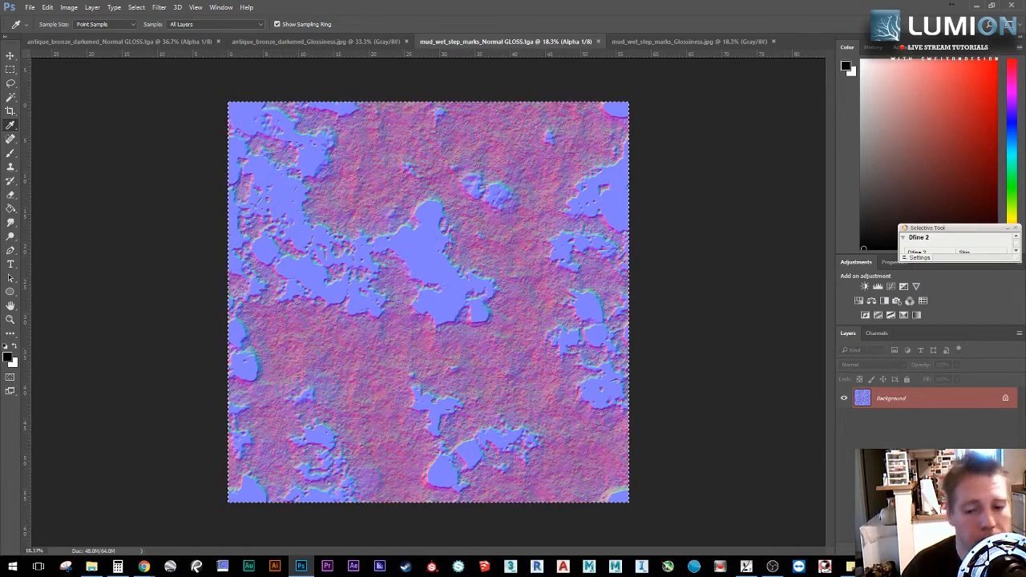
scroll(409, 309, "up", 1, "alt")
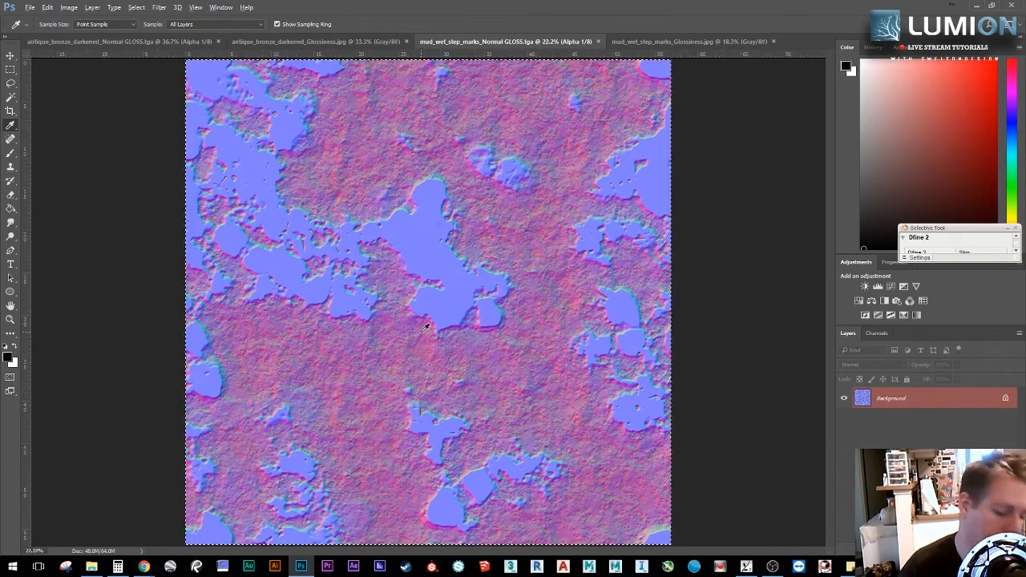
scroll(481, 277, "down", 1, "alt")
Step: Show the channels of mud_wet_step_marks_Normal GLOSS and clear the selection around the image
left_click(876, 333)
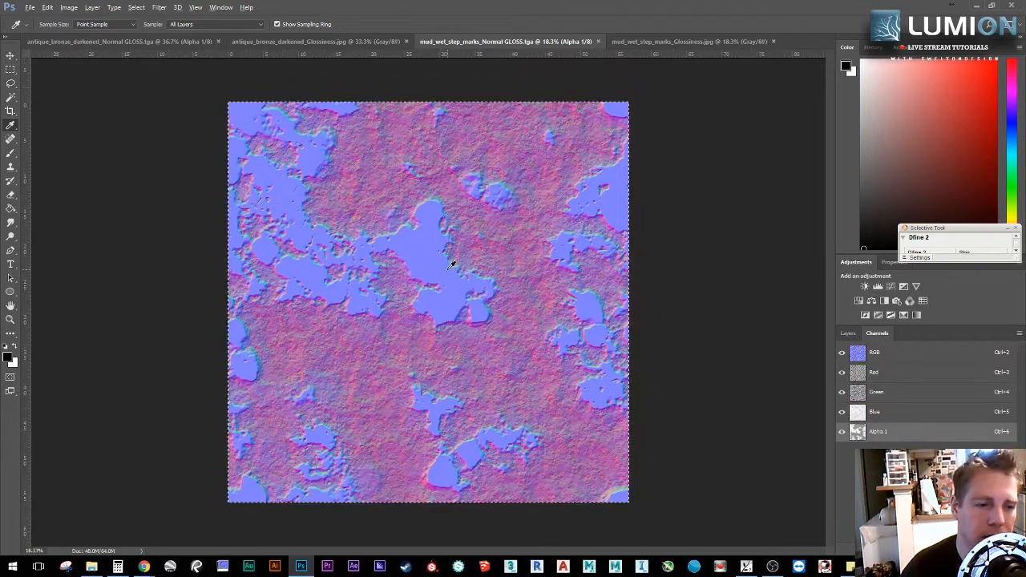
key("ctrl+d")
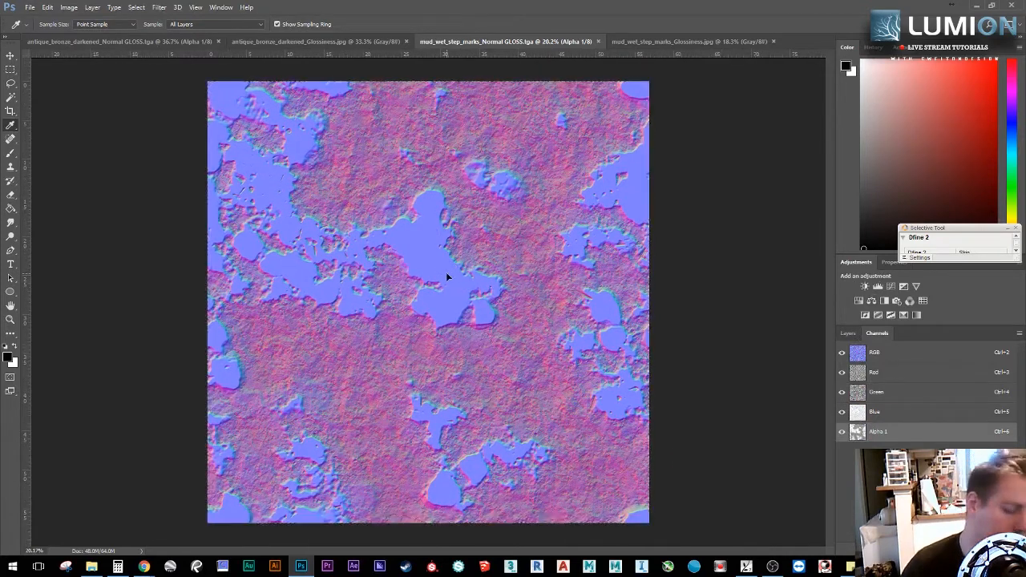
scroll(435, 268, "down", 1, "alt")
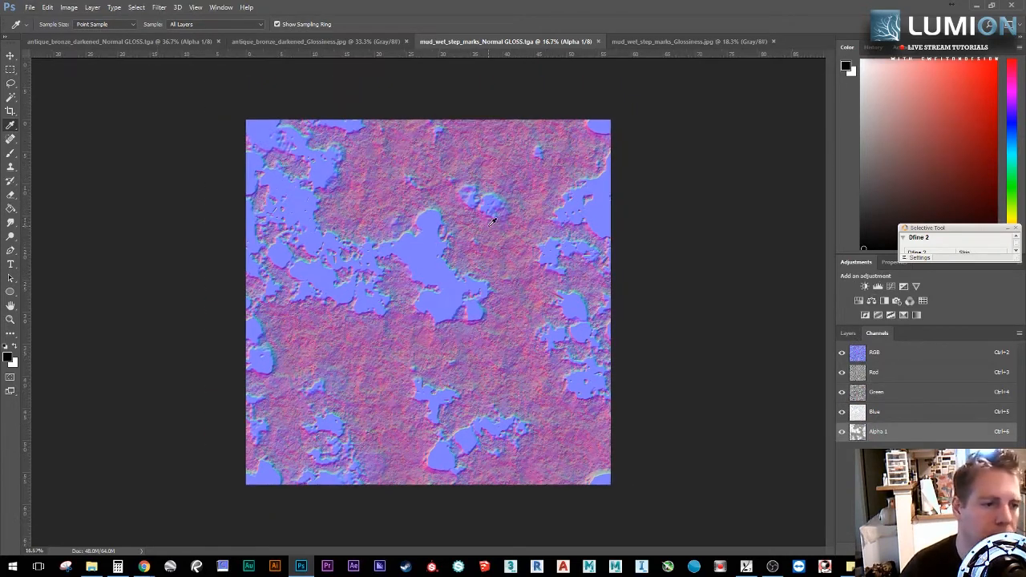
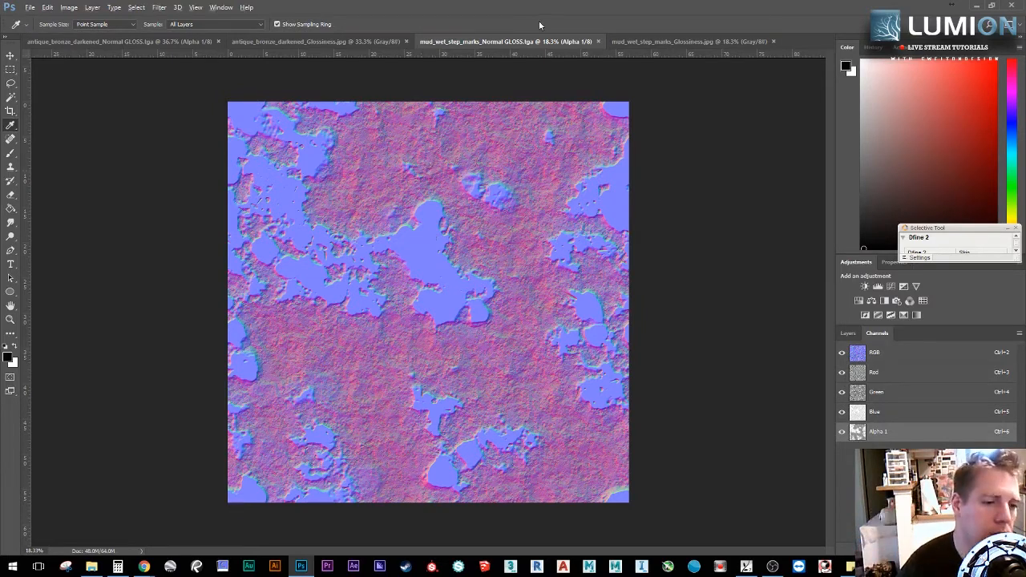
scroll(453, 241, "up", 2, "alt")
scroll(414, 185, "down", 2, "alt")
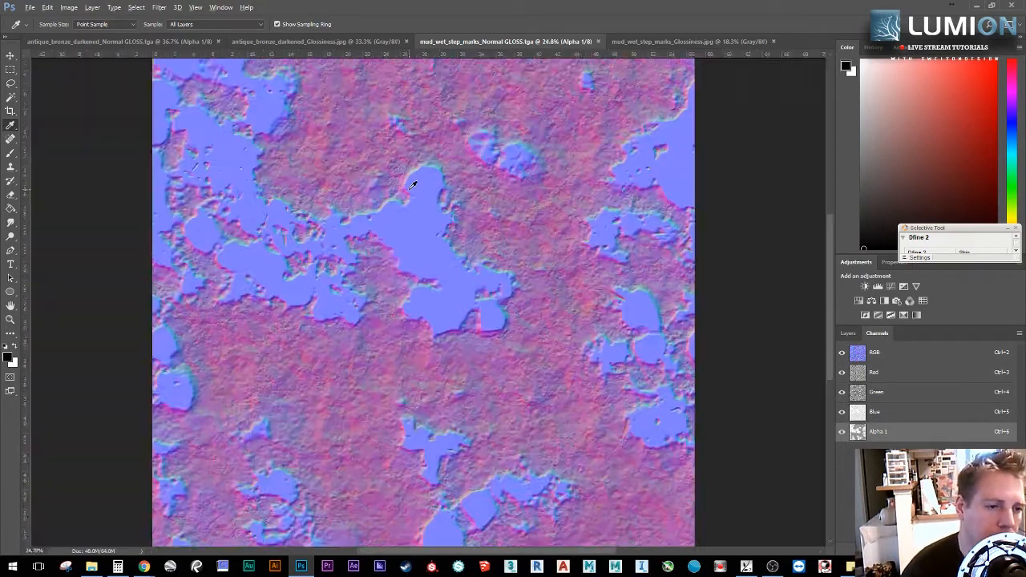
scroll(413, 185, "up", 1, "alt")
scroll(472, 186, "down", 1, "alt")
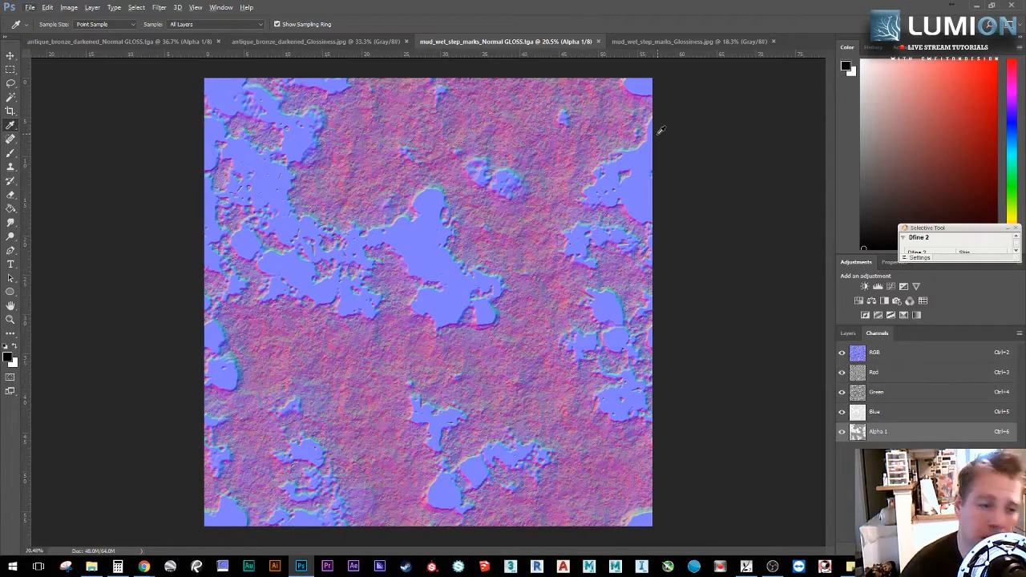
scroll(394, 172, "up", 1, "alt")
scroll(393, 177, "down", 1, "alt")
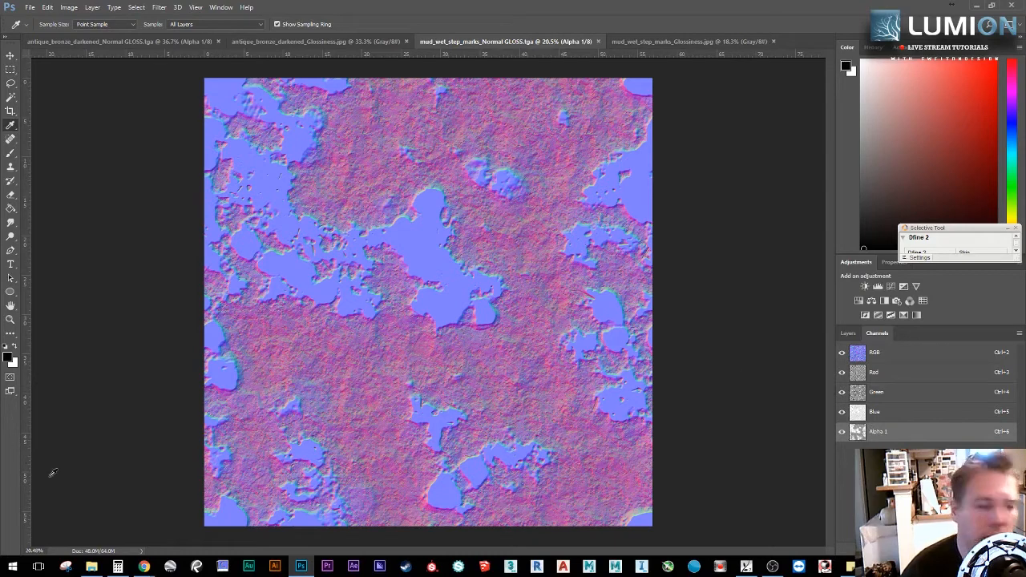
Step: Open mud_wet_step_marks_Diffuse from the Substance Live Stream 2 folder in Photoshop and return to the mud_wet_step_marks_Normal GLOSS document
left_click(91, 567)
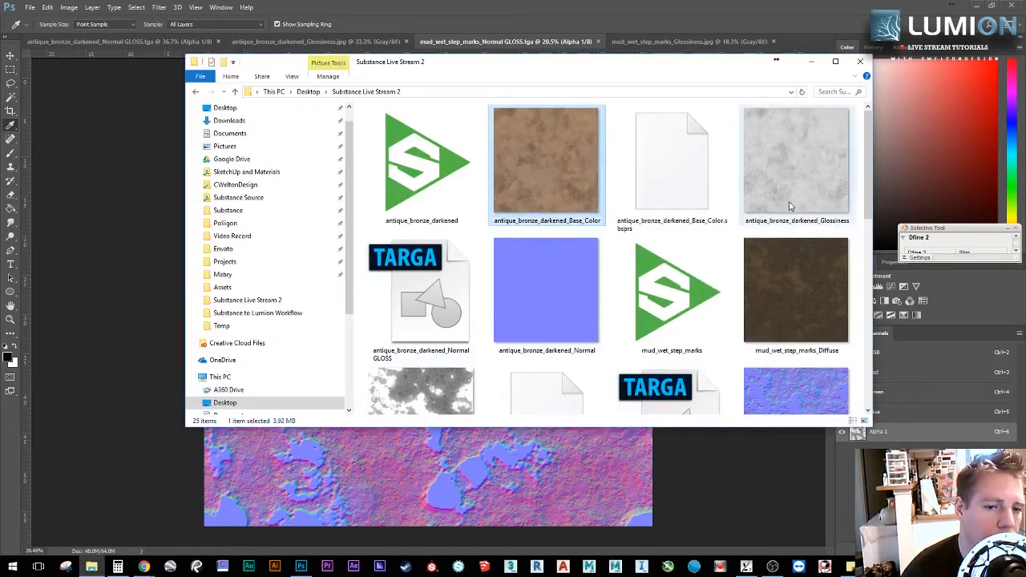
left_click(796, 301)
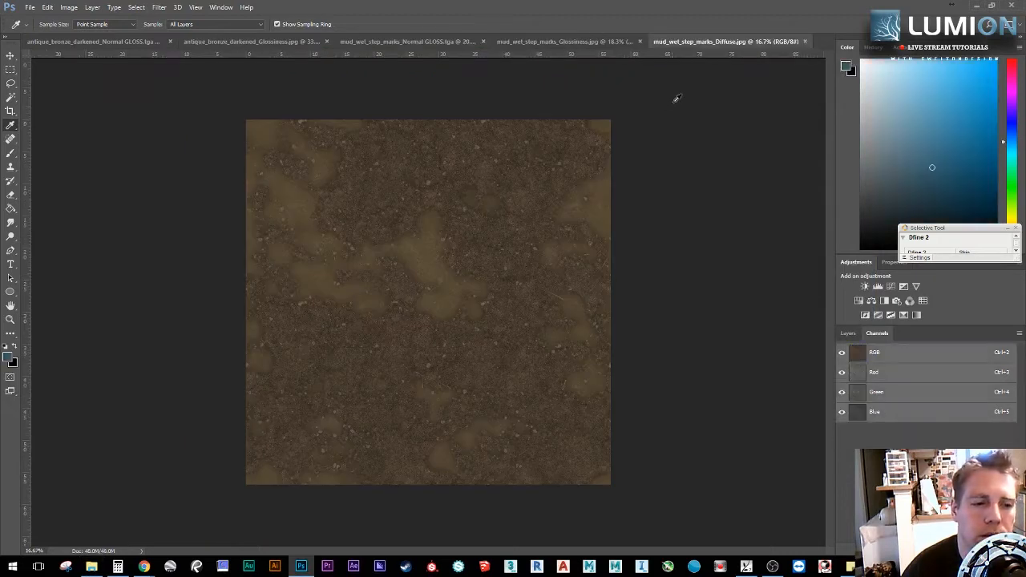
left_click(545, 41)
left_click(417, 42)
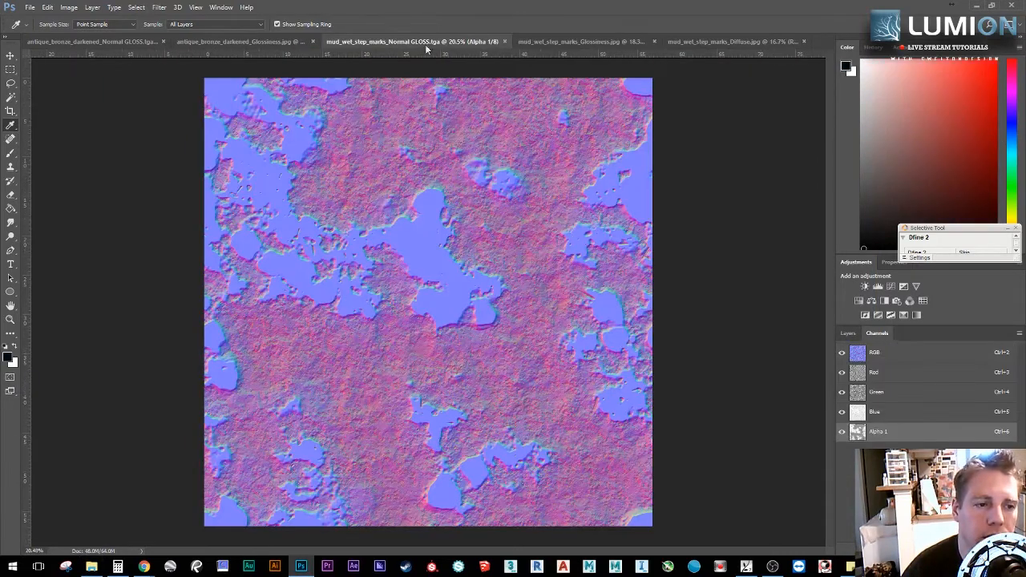
Step: Isolate the Alpha 1 channel, darken it with Levels using black input 104 and midtone 0.36, and show the RGB channels again
left_click(843, 353)
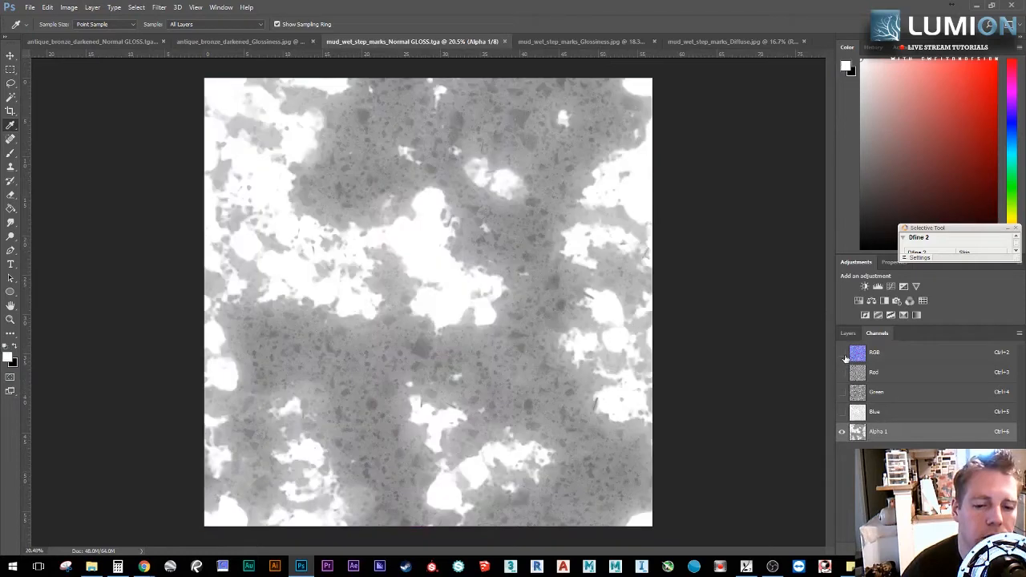
left_click(69, 8)
mouse_move(160, 34)
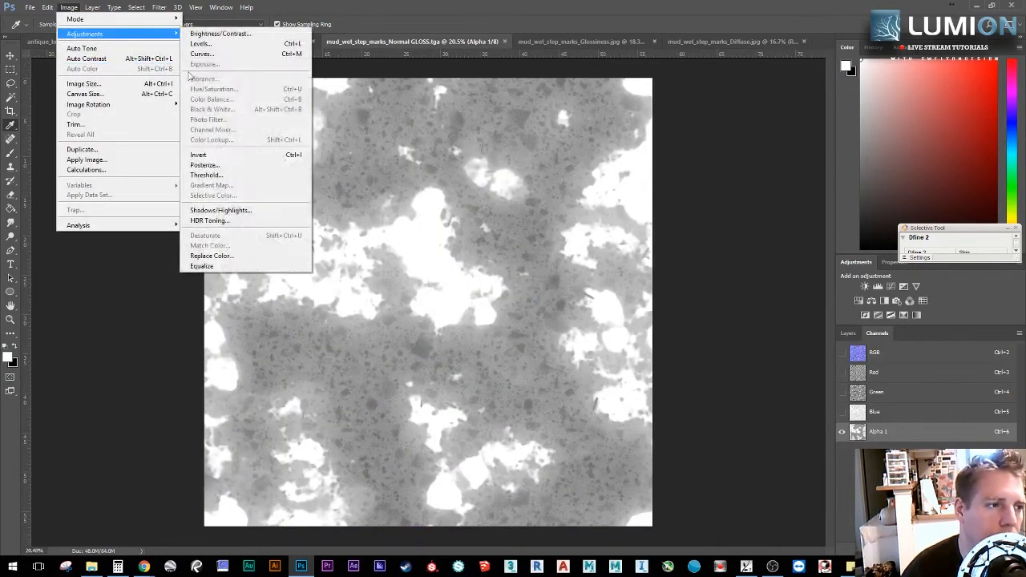
left_click(228, 46)
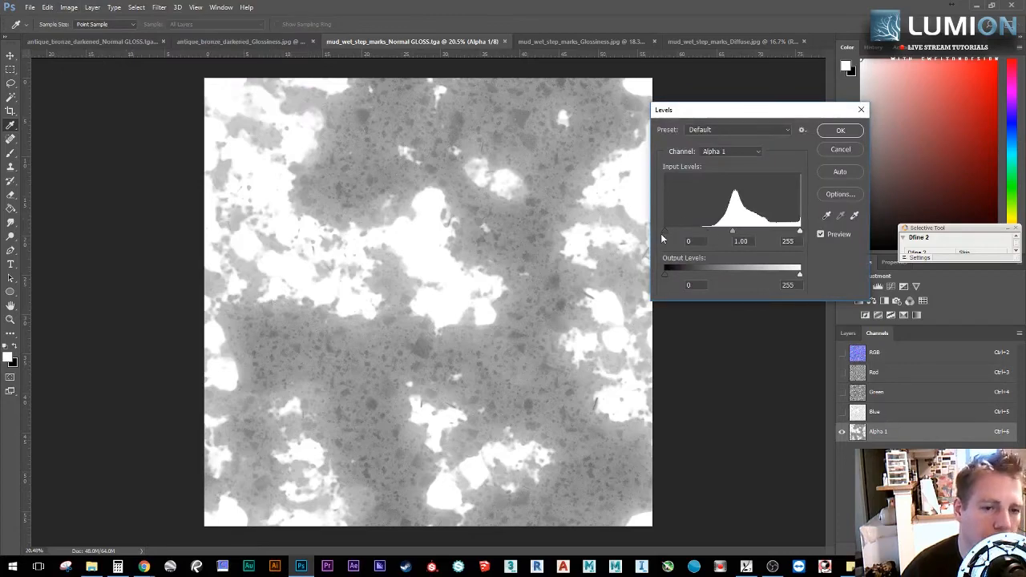
left_click_drag(662, 237, 783, 238)
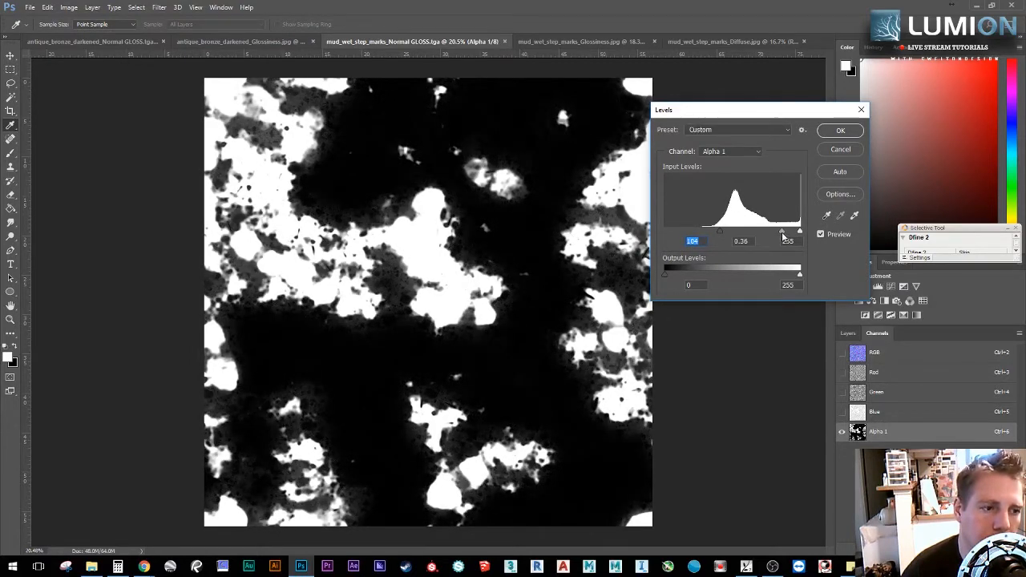
left_click(841, 130)
left_click(842, 352)
Step: Save the map as the Targa file mud_wet_step_marks_Normal GLOSS v2 with alpha channels, 32 bits/pixel and RLE compression
left_click(848, 334)
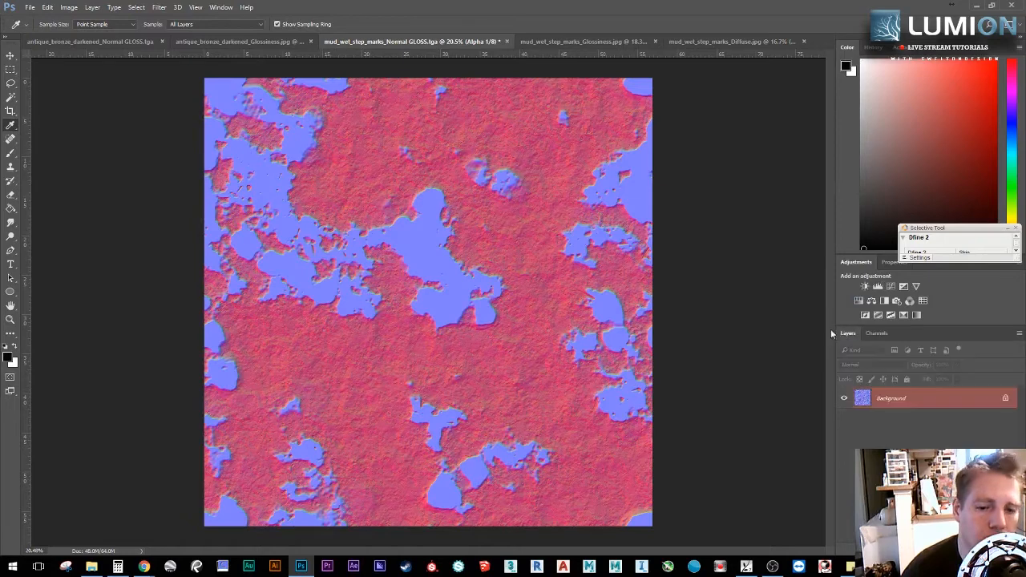
left_click(35, 9)
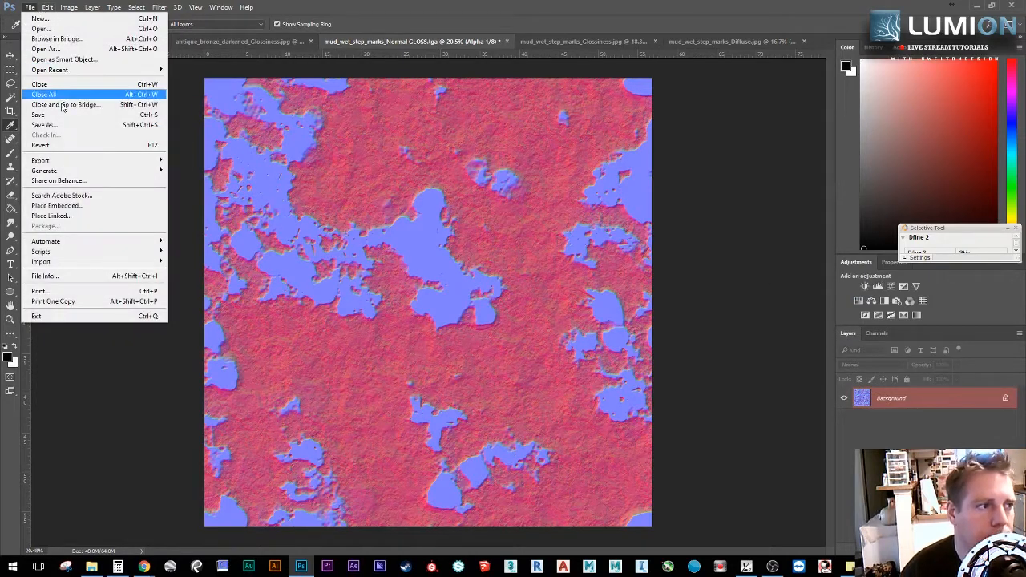
left_click(49, 125)
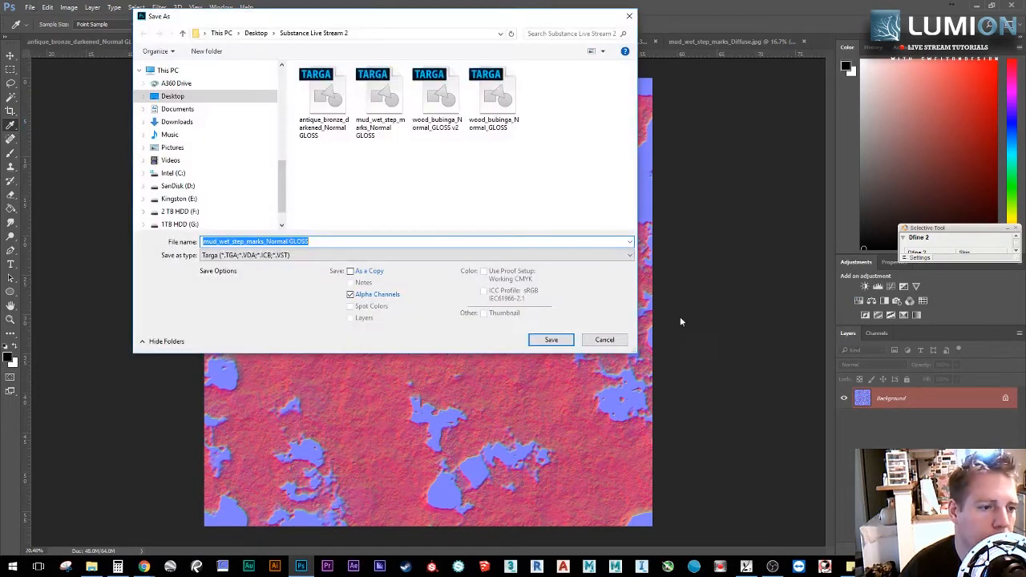
left_click(371, 244)
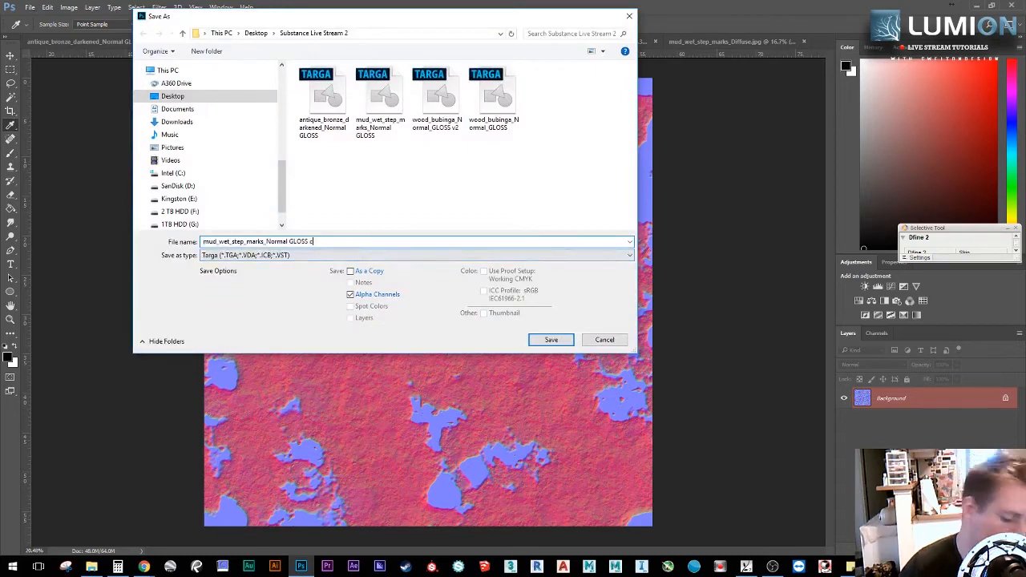
type("c")
key("BackSpace")
type("v2")
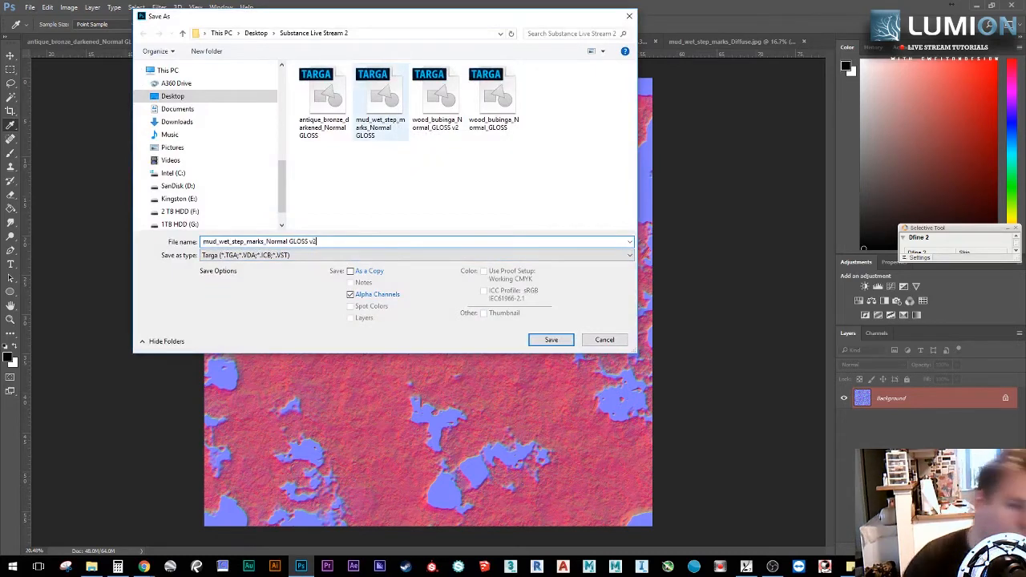
key("Return")
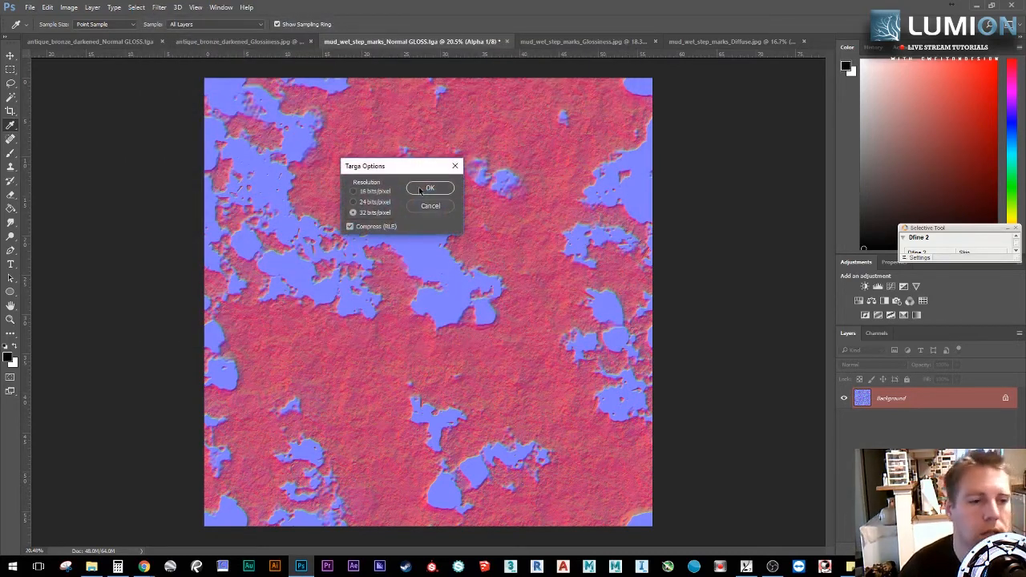
left_click(420, 191)
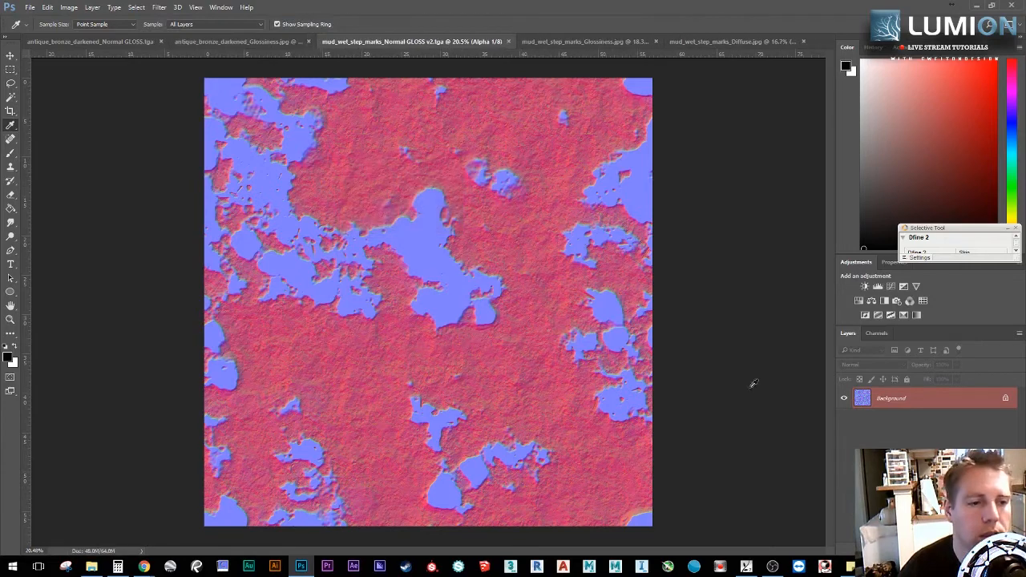
Step: Copy the whole Alpha 1 channel of mud_wet_step_marks_Normal GLOSS v2 into mud_wet_step_marks_Diffuse as a new alpha channel, with RGB shown
left_click(876, 333)
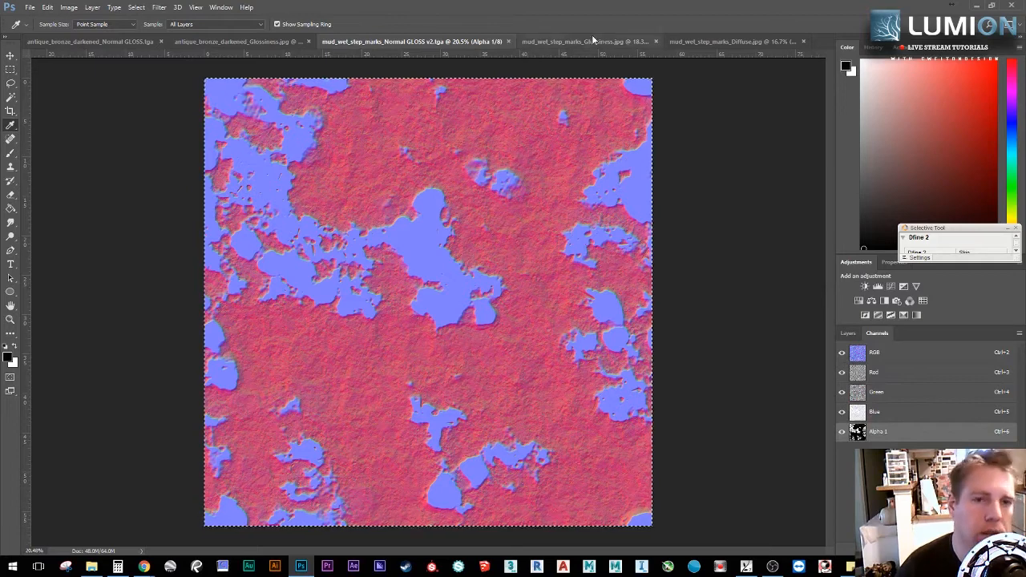
left_click(542, 42)
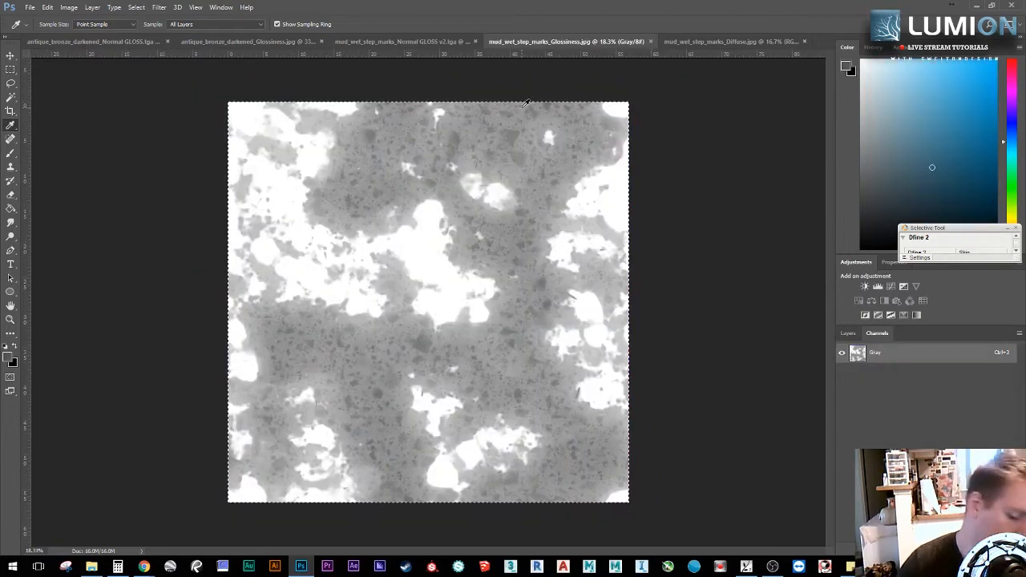
left_click(444, 41)
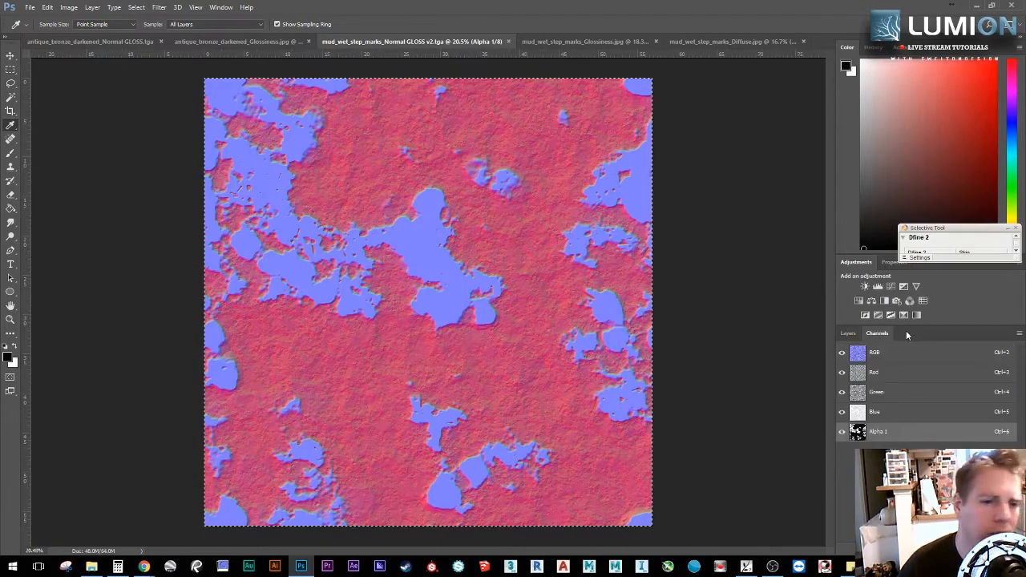
left_click(843, 354)
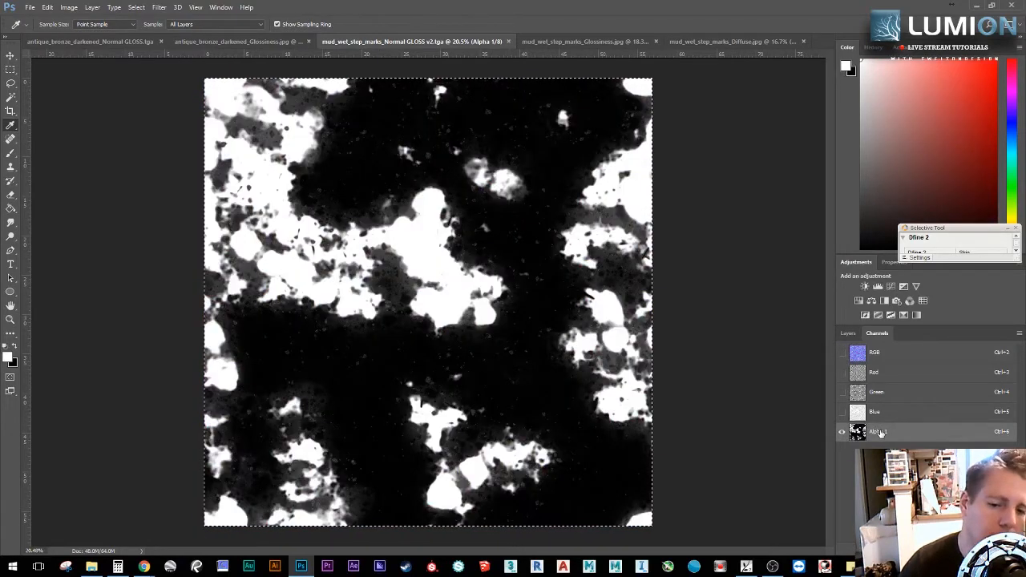
left_click(716, 42)
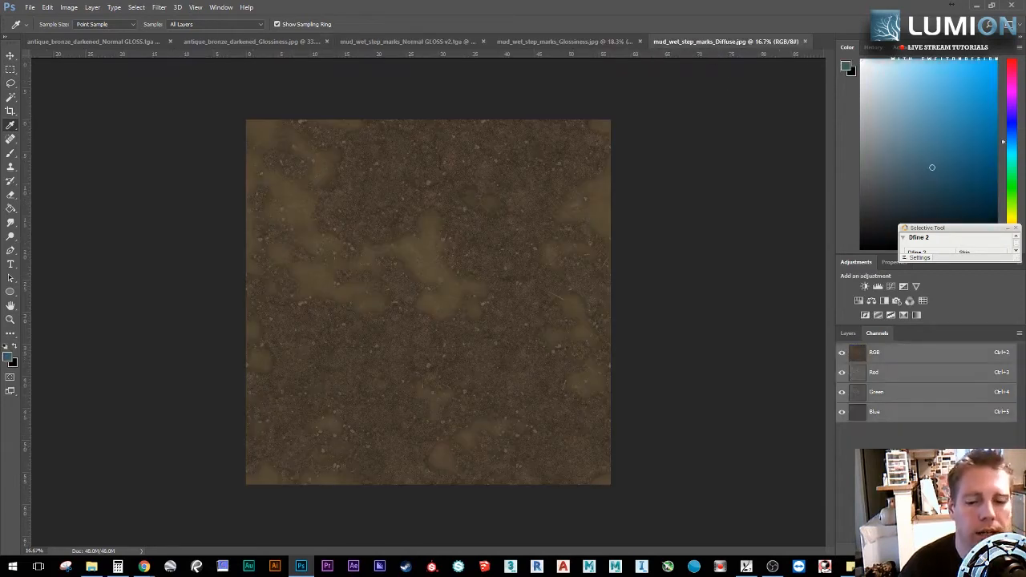
left_click(1005, 551)
key("ctrl+v")
left_click(842, 354)
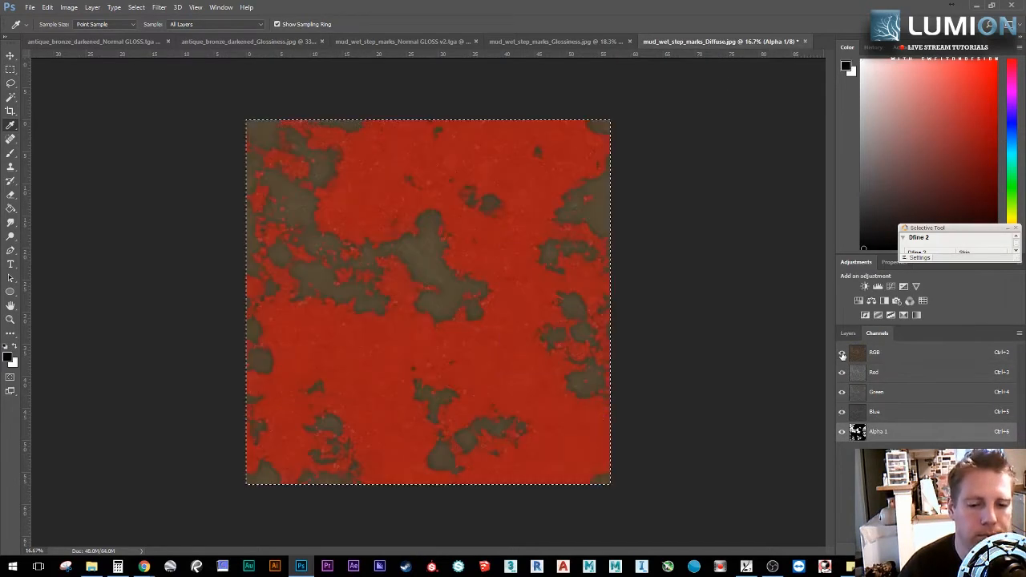
Step: Save the diffuse map as the Targa file mud_wet_step_marks_Diffuse GLOSS with alpha channels, 32 bits/pixel and RLE compression
left_click(847, 333)
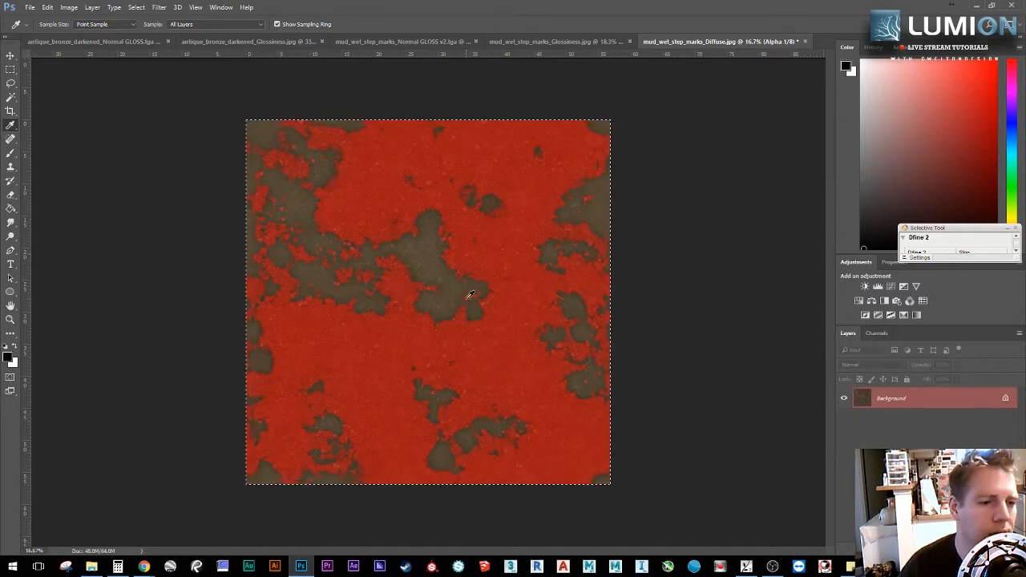
left_click(30, 7)
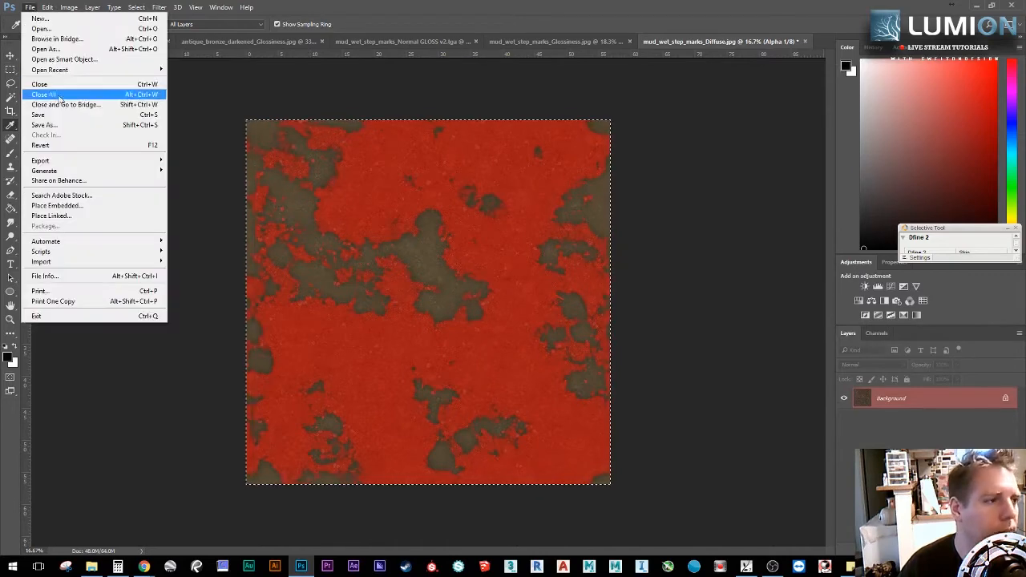
left_click(56, 129)
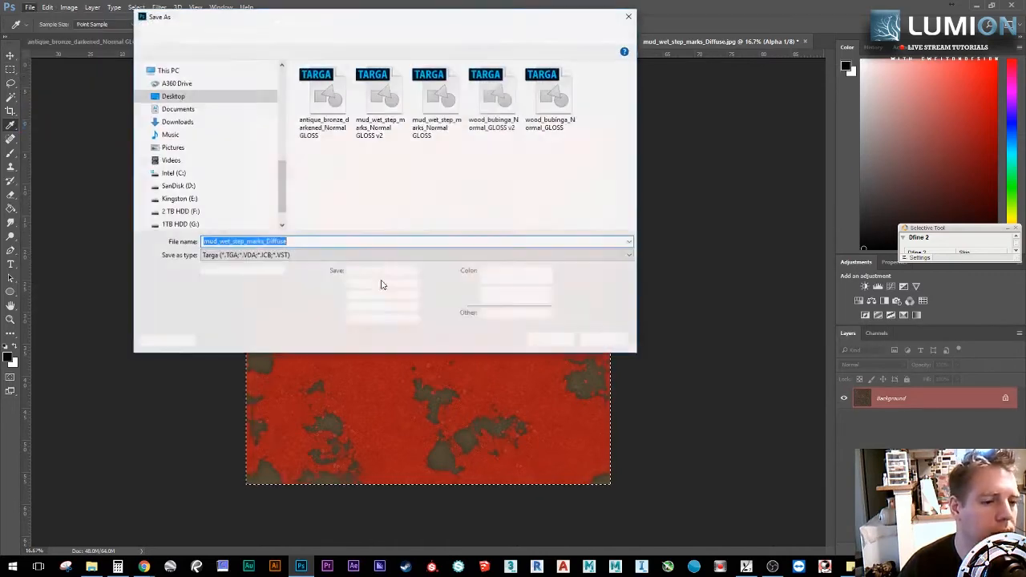
left_click(317, 242)
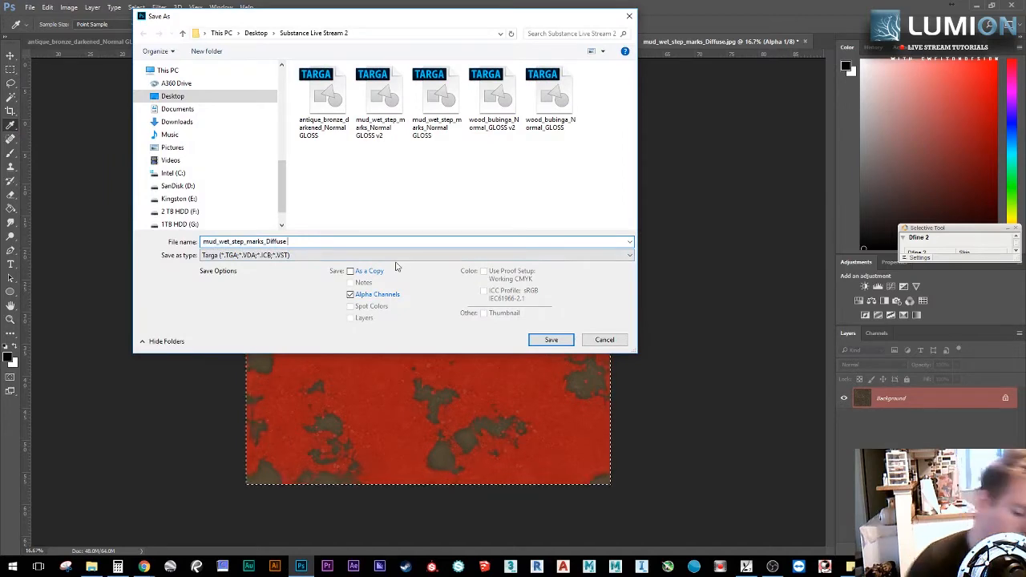
type("GLOSS")
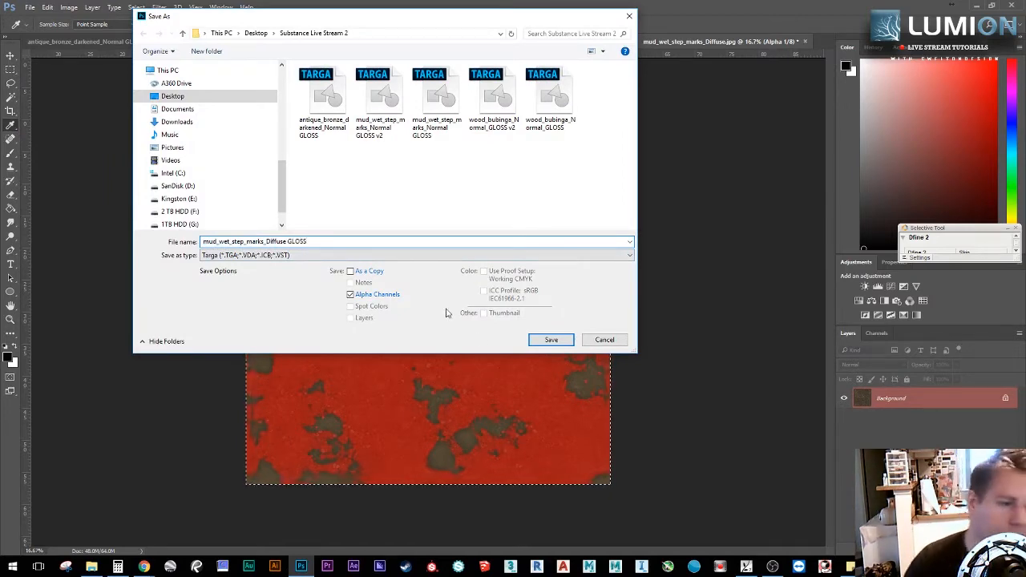
left_click(551, 340)
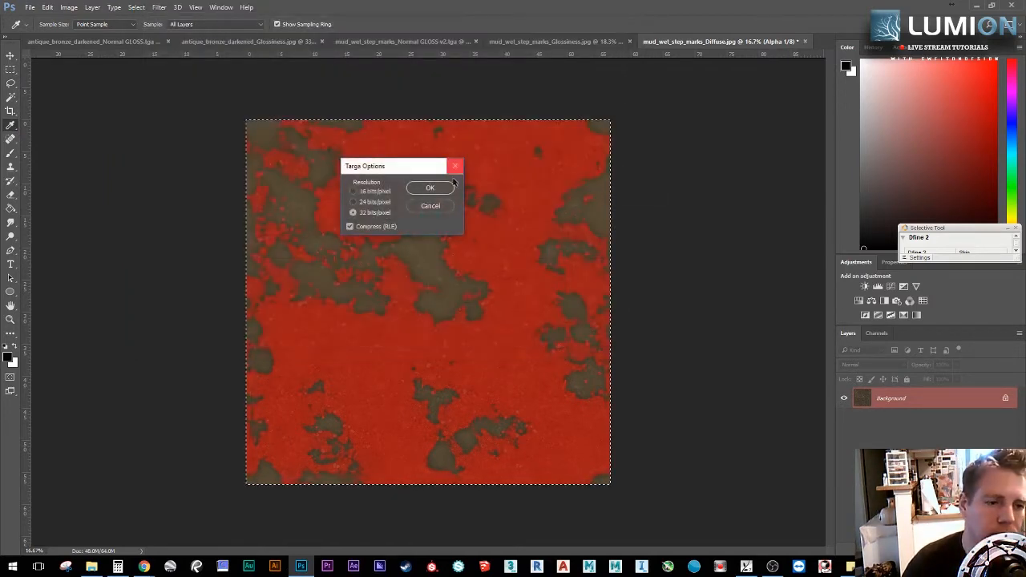
left_click(452, 184)
Step: Minimize Photoshop and close the Substance viewer showing Mud Wet Step Marks
left_click(977, 5)
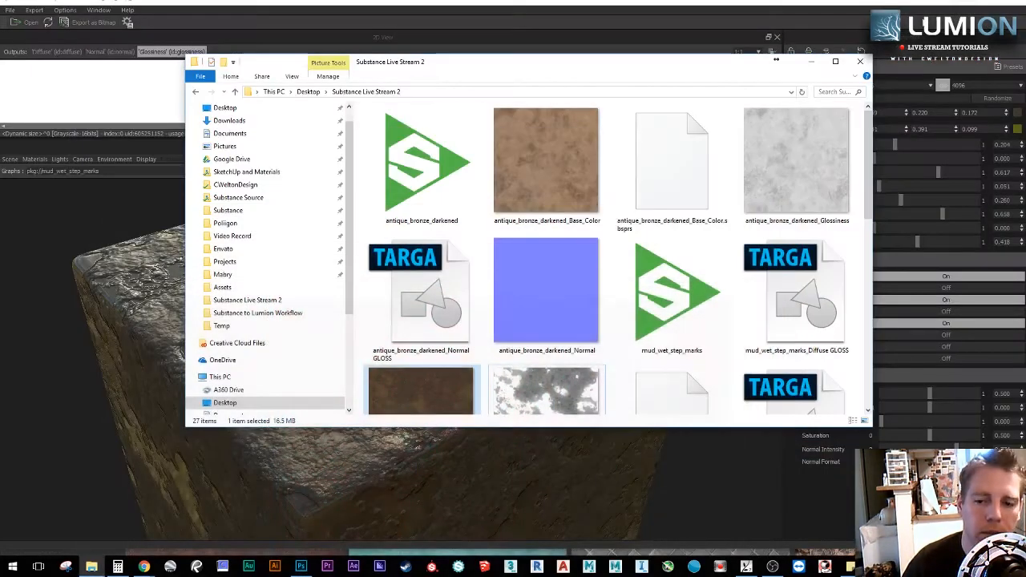
left_click_drag(539, 489, 610, 393)
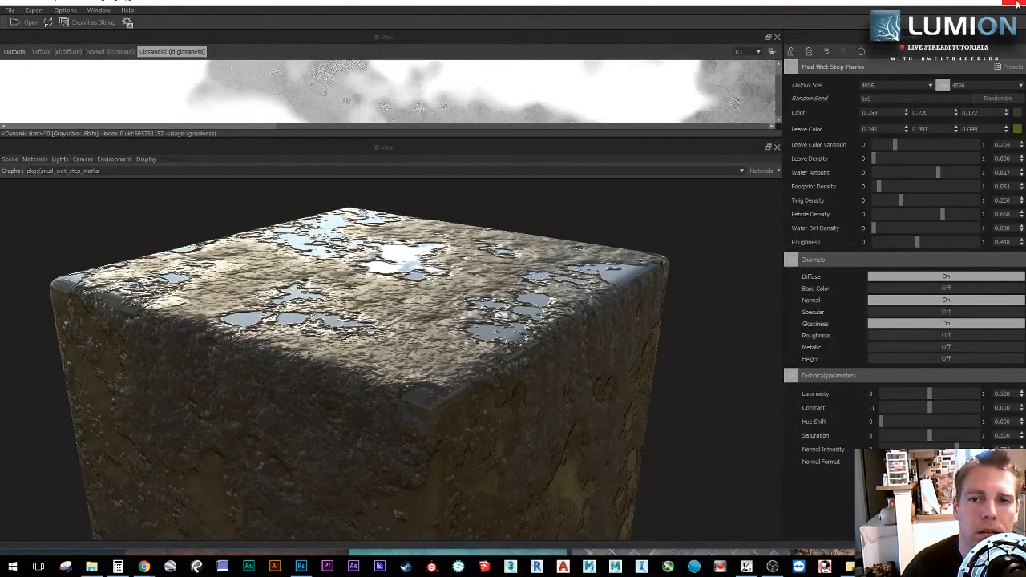
left_click(1017, 5)
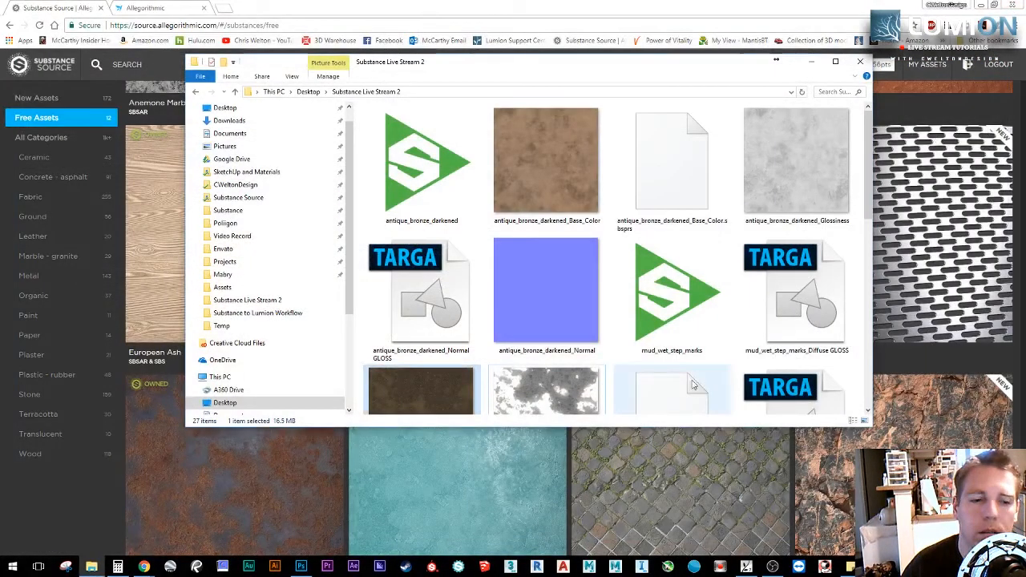
Step: Switch to Lumion and assign the plain grey favourite material to the material preview ball
left_click(747, 567)
left_click(476, 247)
left_click(189, 362)
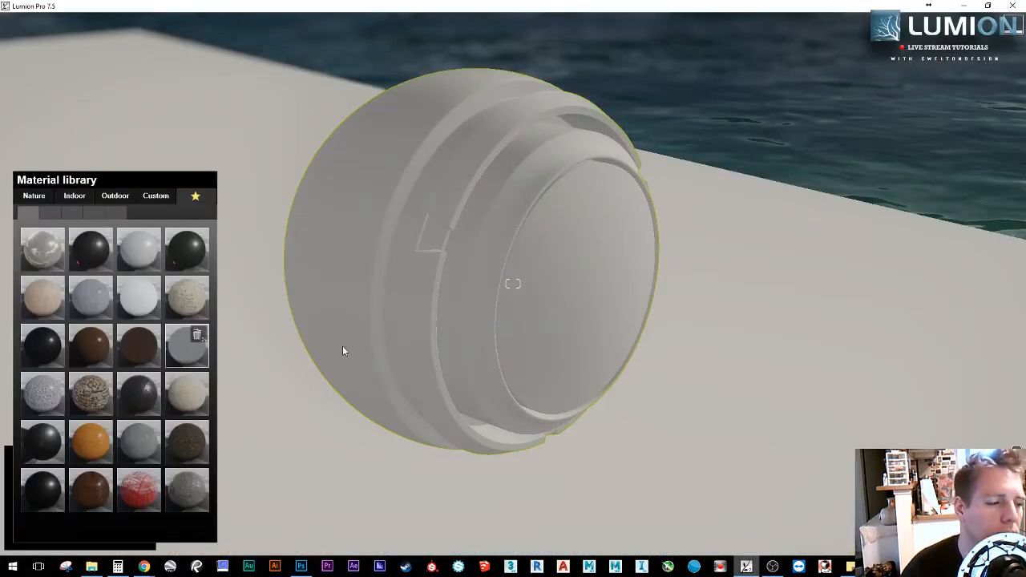
Step: Assign a custom material with editable color and normal maps to the ground plane beside the preview ball
right_click_drag(343, 348, 153, 375)
key("w")
right_click_drag(553, 238, 592, 202)
left_click(567, 230)
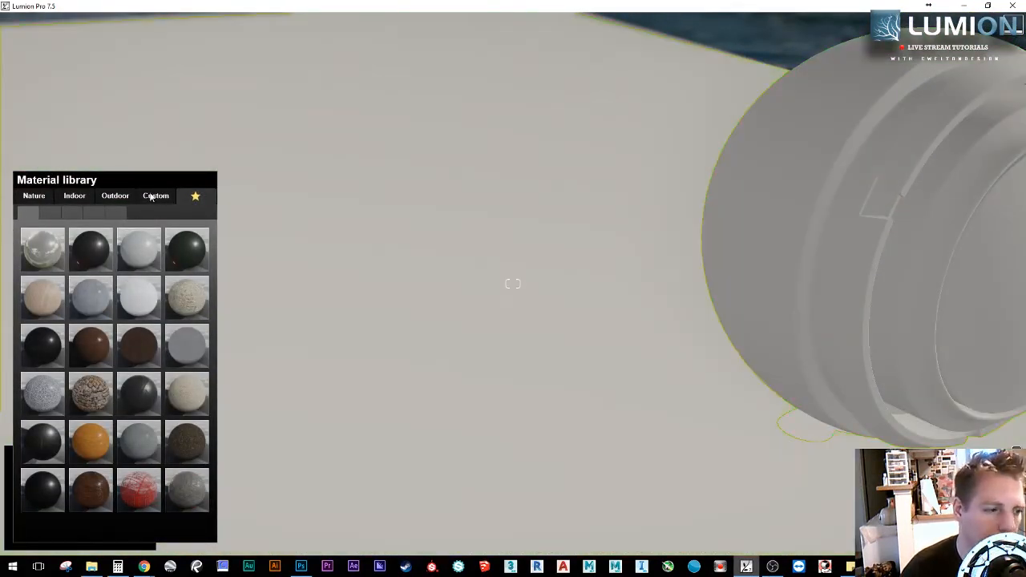
left_click(154, 197)
left_click(29, 329)
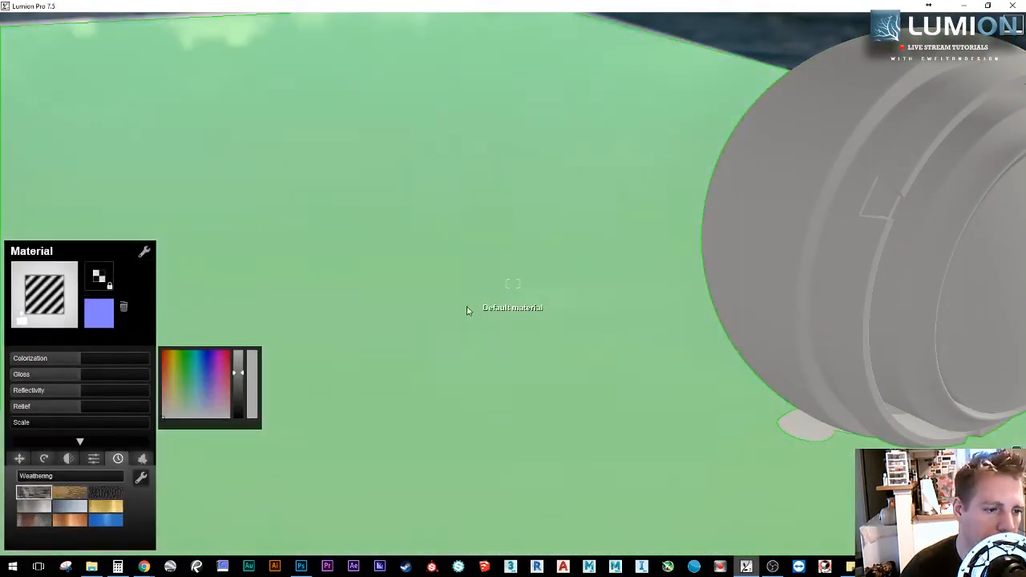
left_click(459, 318)
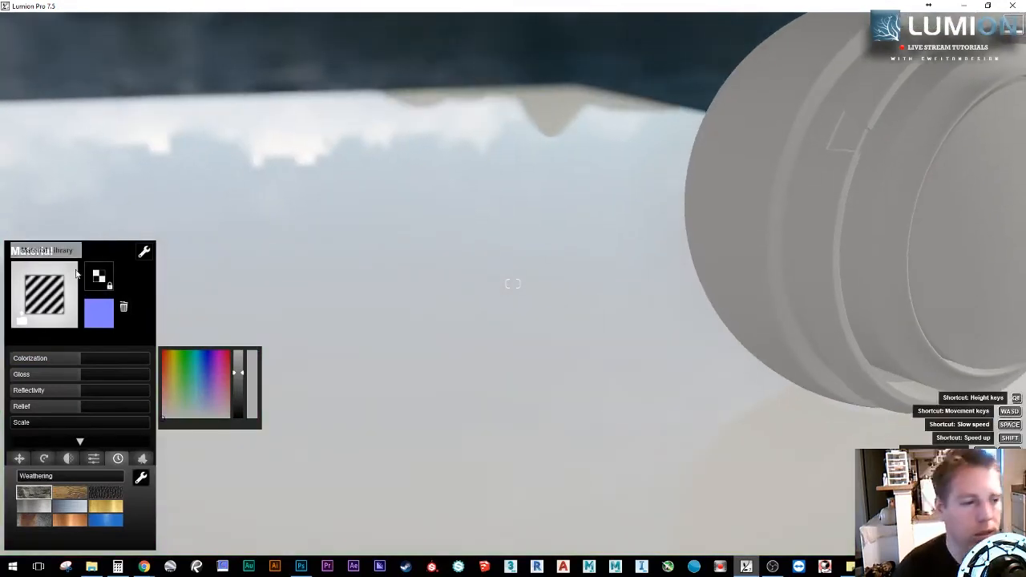
Step: Load mud_wet_step_marks_Diffuse as the color map of the ground material
left_click(99, 276)
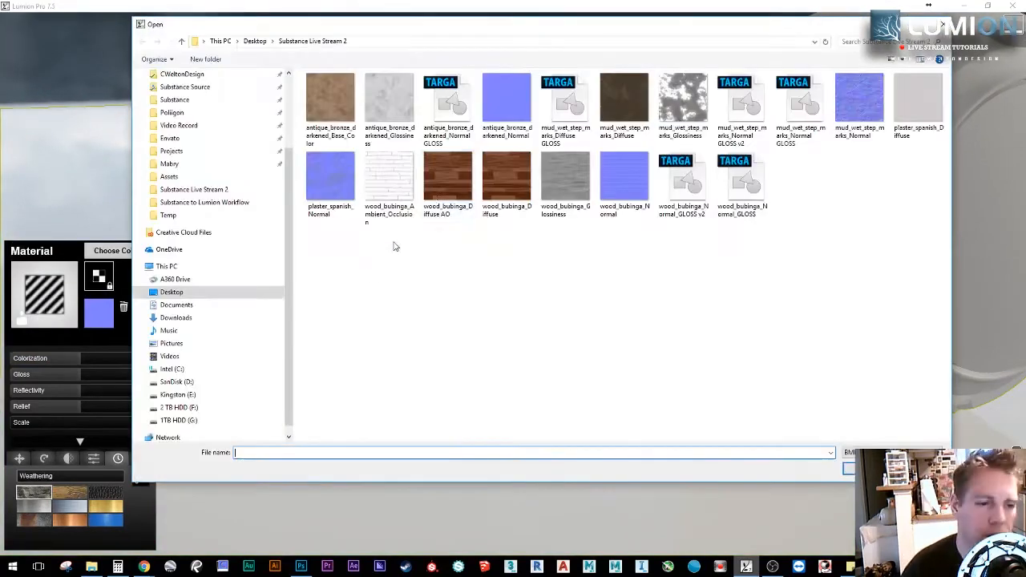
left_click(624, 100)
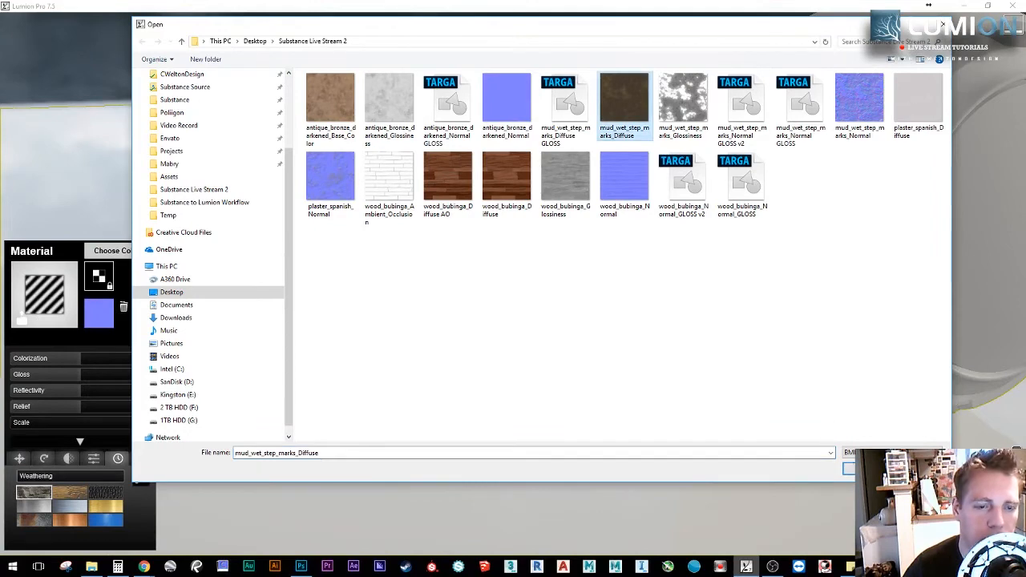
left_click(872, 469)
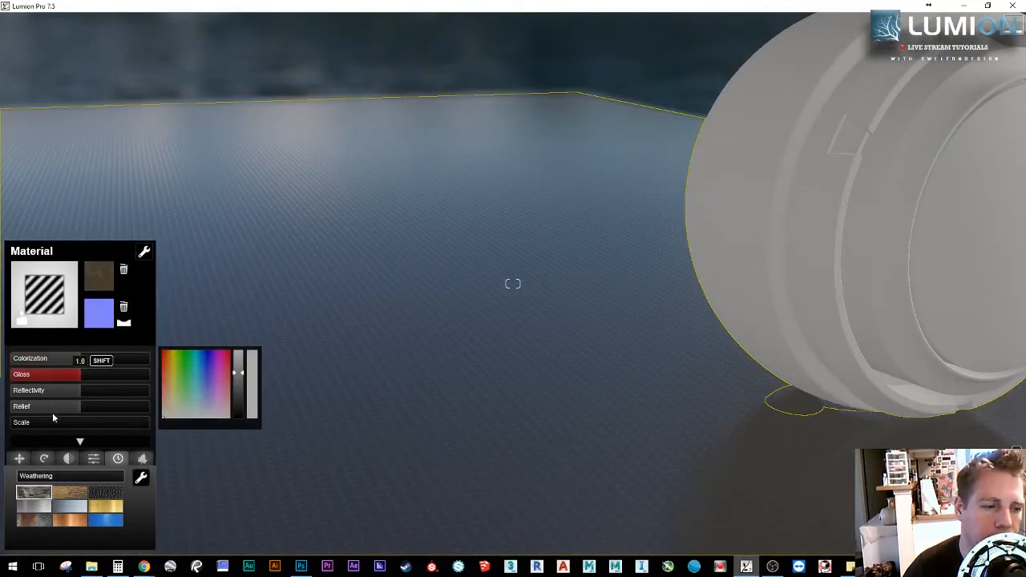
Step: Raise the ground texture's scale to about a quarter of its range and reduce colorization to the minimum
mouse_move(51, 431)
left_mouse_down()
mouse_move(32, 425)
mouse_move(44, 427)
left_mouse_up()
right_click_drag(669, 341, 642, 441)
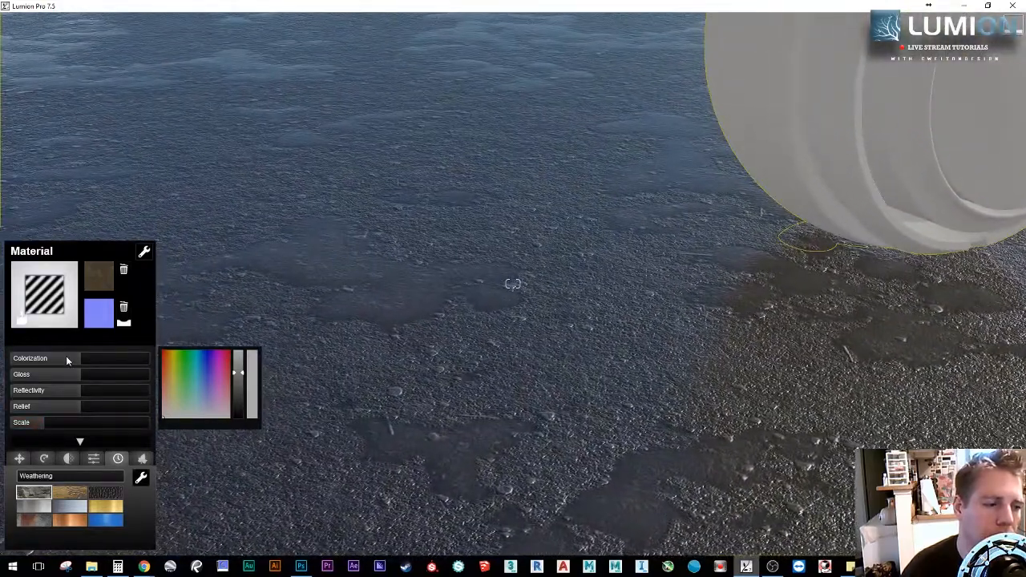
left_click_drag(54, 362, 3, 351)
right_click_drag(234, 363, 234, 301)
left_click_drag(41, 428, 368, 443)
Step: Load mud_wet_step_marks_Normal as the normal map of the ground material
left_click(98, 309)
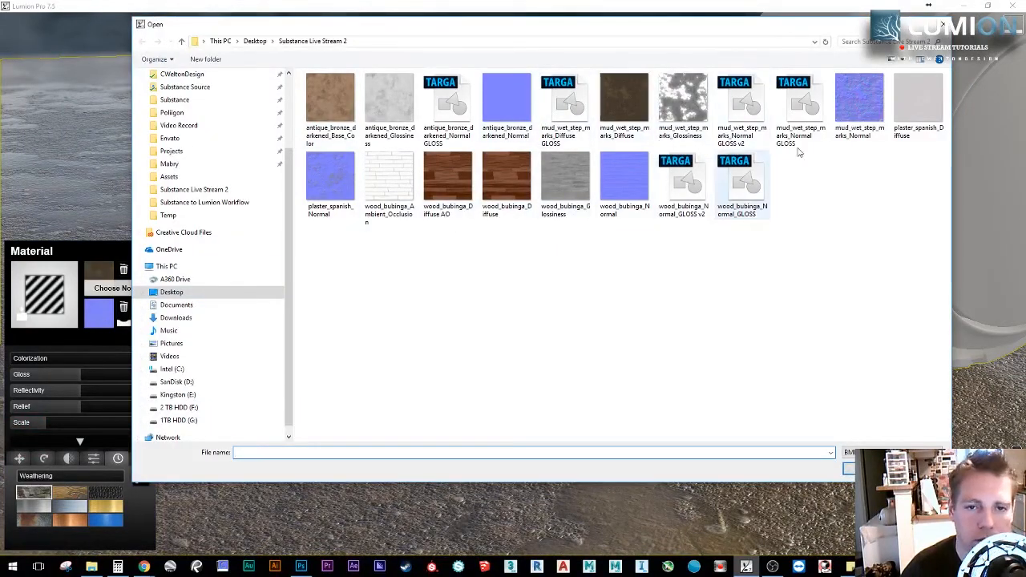
left_click(867, 107)
key("Return")
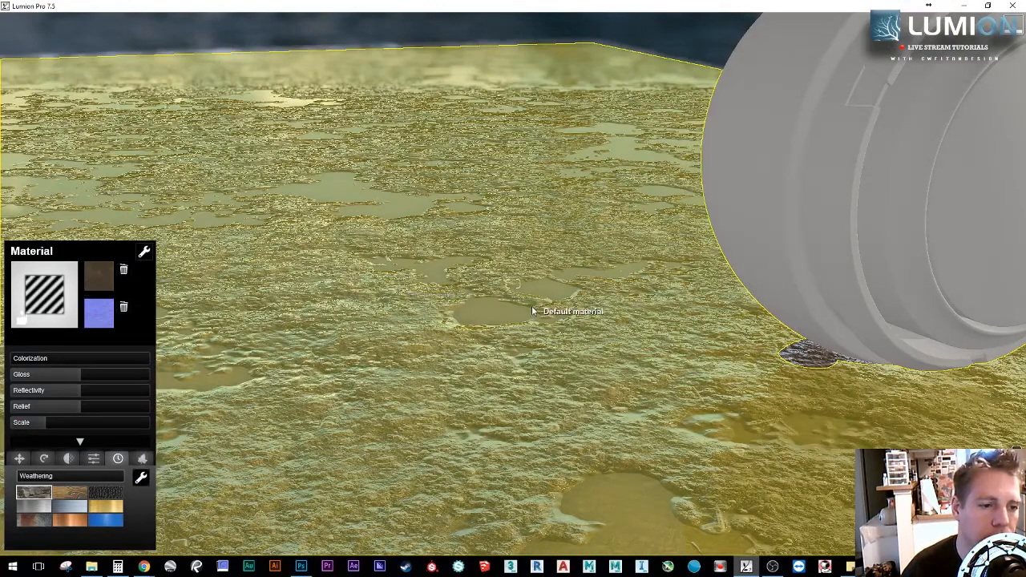
Step: Set the ground material's relief to 0.5 and lower its reflectivity to near the minimum
right_click_drag(529, 311, 587, 300)
left_click_drag(74, 406, 44, 428)
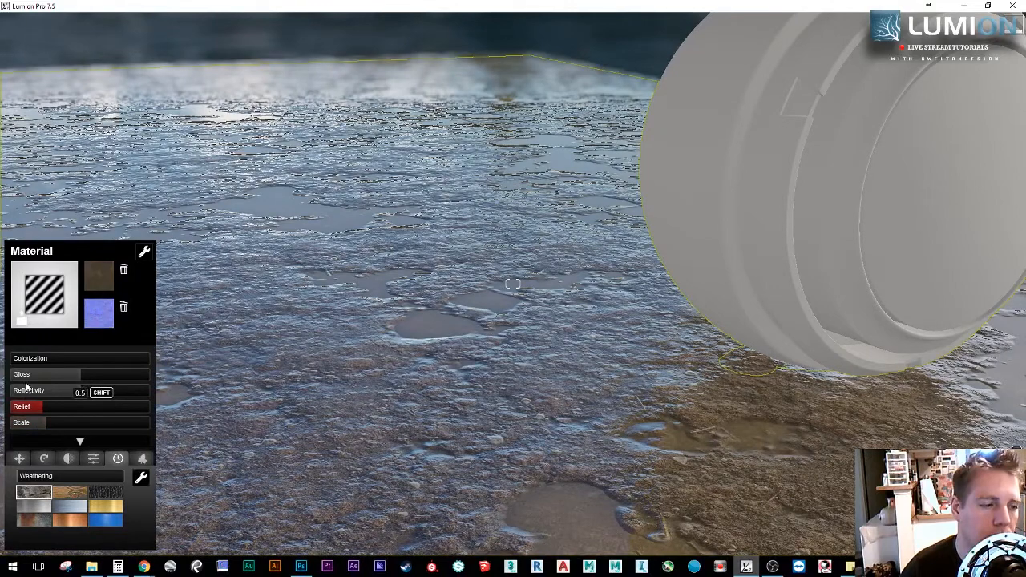
left_click(27, 390)
mouse_move(205, 380)
right_mouse_down()
mouse_move(215, 377)
mouse_move(206, 385)
right_mouse_up()
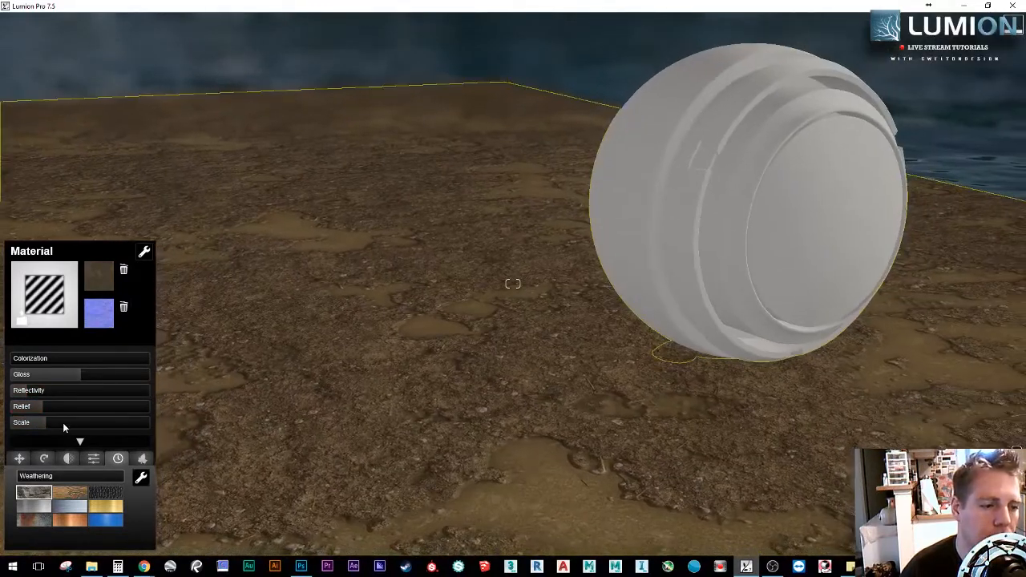
Step: Raise the relief to slightly above the middle of its range and inspect the mud surface from near and far
mouse_move(74, 406)
left_mouse_down()
mouse_move(130, 409)
mouse_move(75, 403)
mouse_move(90, 399)
left_mouse_up()
right_click_drag(271, 372, 248, 345)
key("w")
key("s")
key("w")
key("s")
key("s")
key("w")
key("w")
key("s")
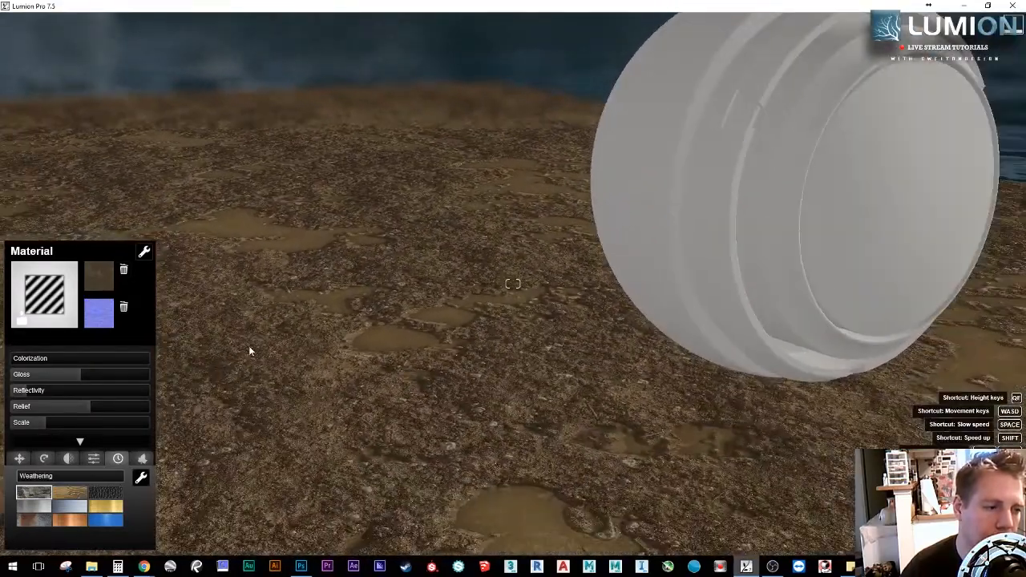
right_click_drag(292, 371, 287, 354)
Step: Replace the ground material's color map with the Targa file mud_wet_step_marks_Diffuse GLOSS
left_click(100, 279)
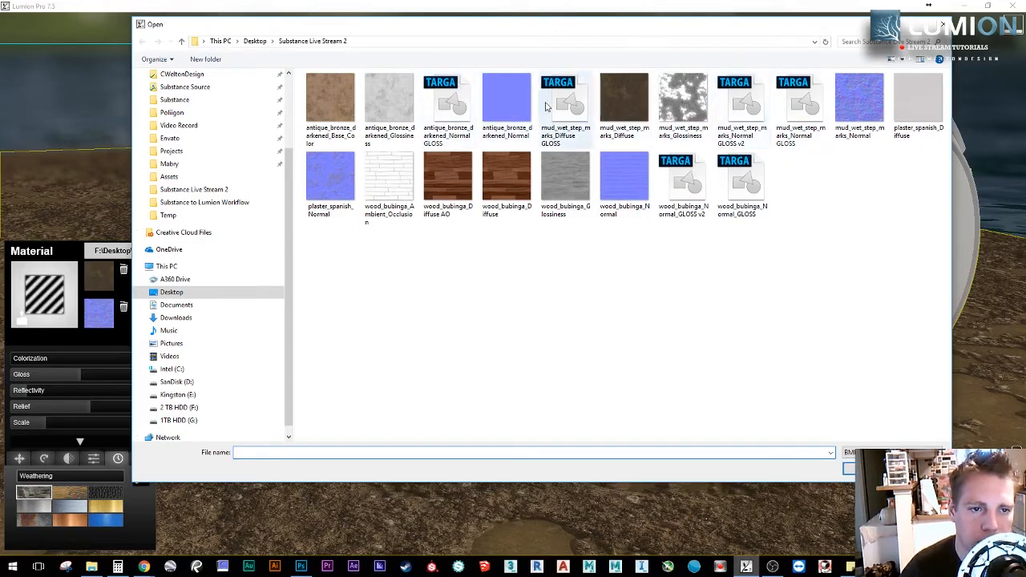
left_click(581, 107)
left_click(843, 468)
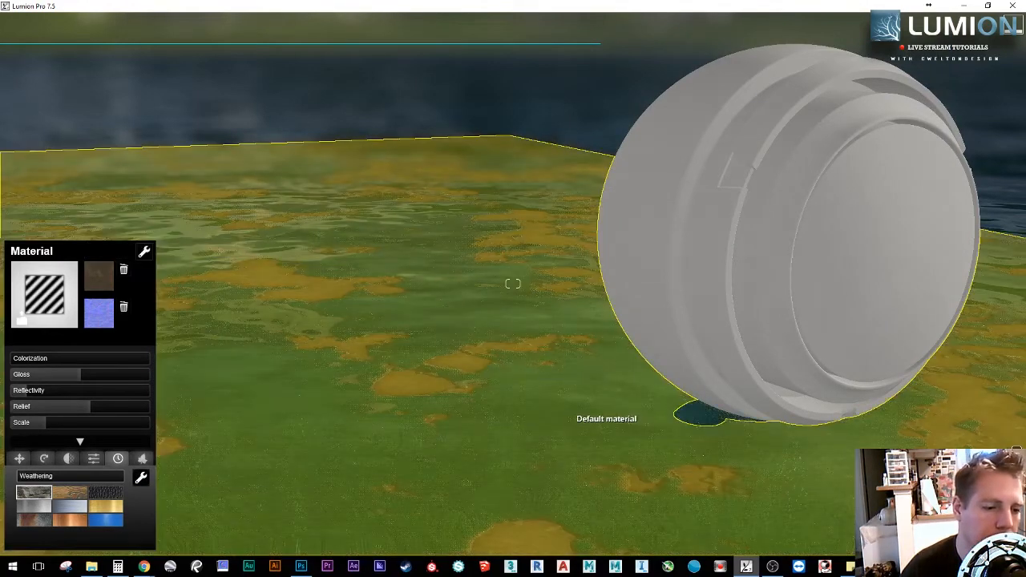
right_click_drag(566, 417, 641, 522)
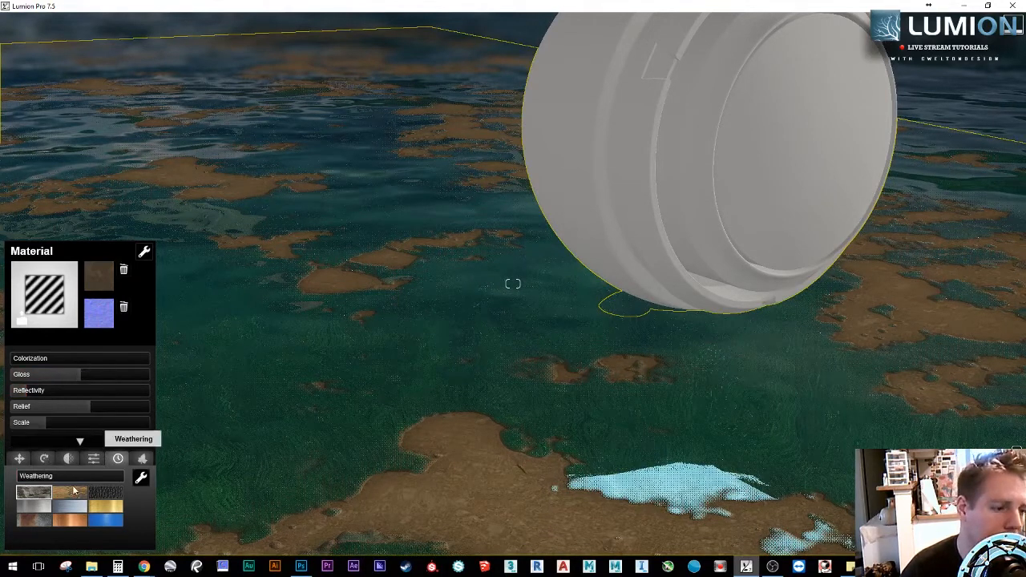
Step: Try the color map alpha as an emissiveness mask and as object clipping, and inspect the clipped ground up close
left_click(93, 459)
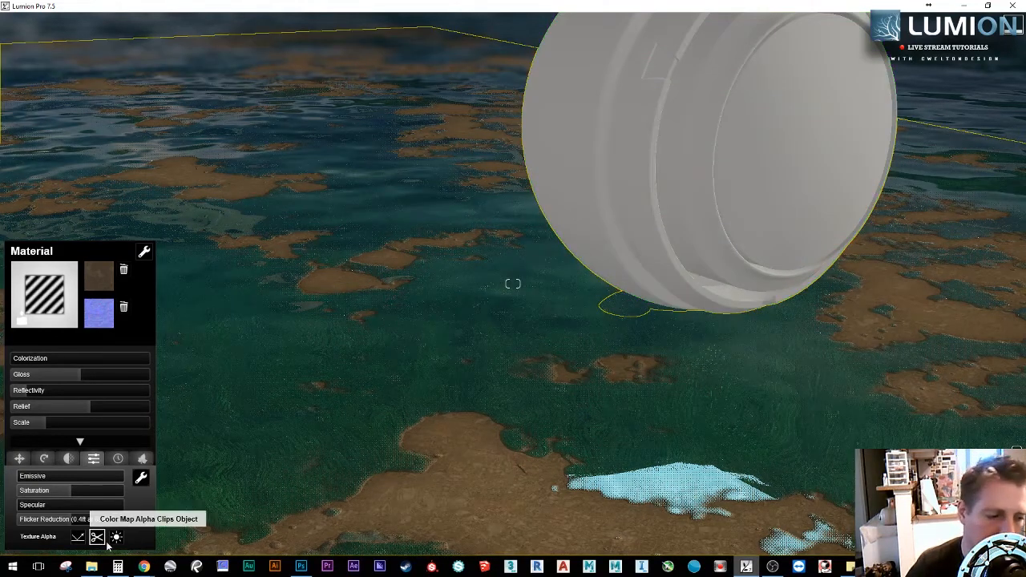
left_click(116, 539)
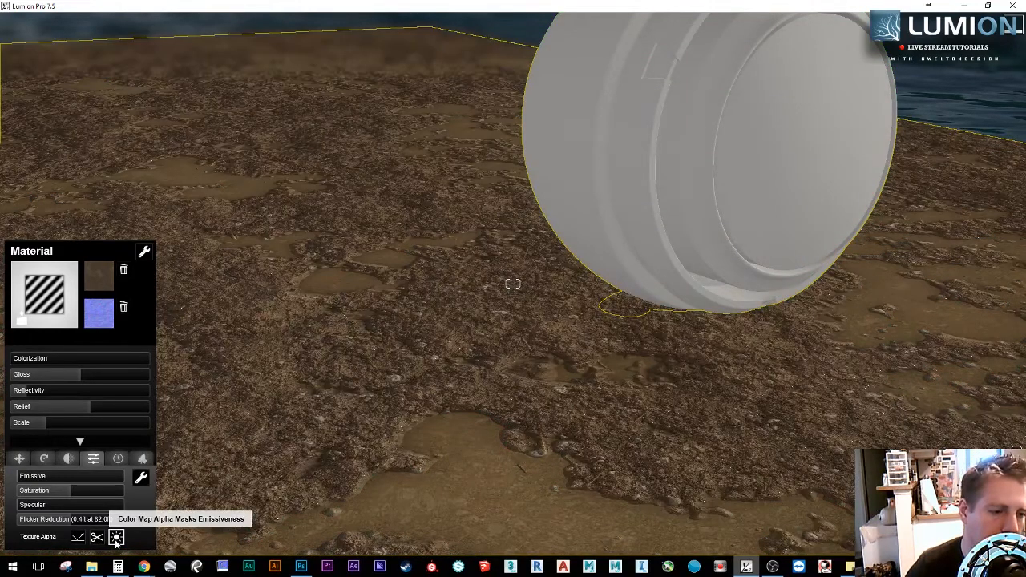
left_click(98, 538)
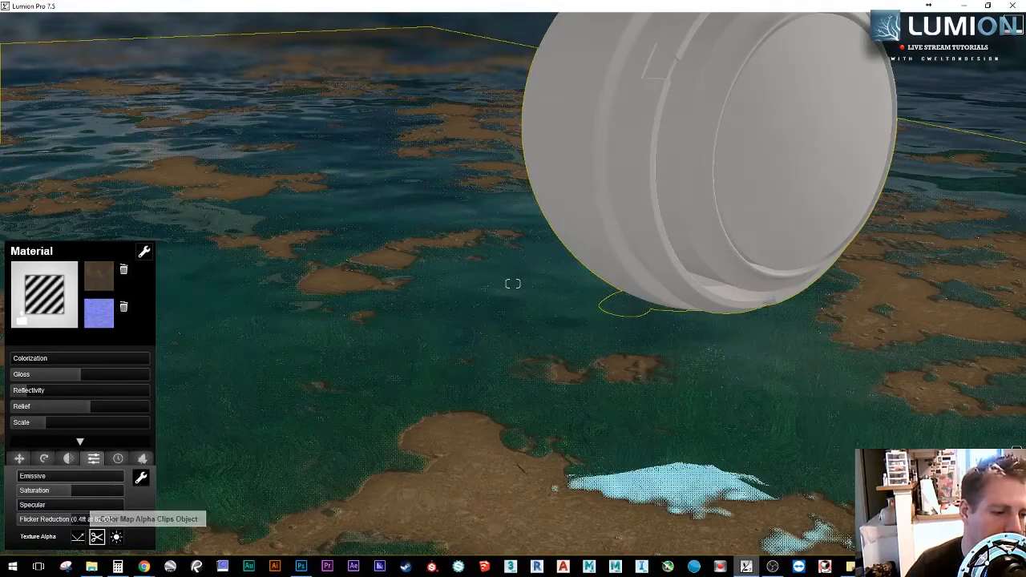
key("w")
right_click_drag(513, 284, 513, 385)
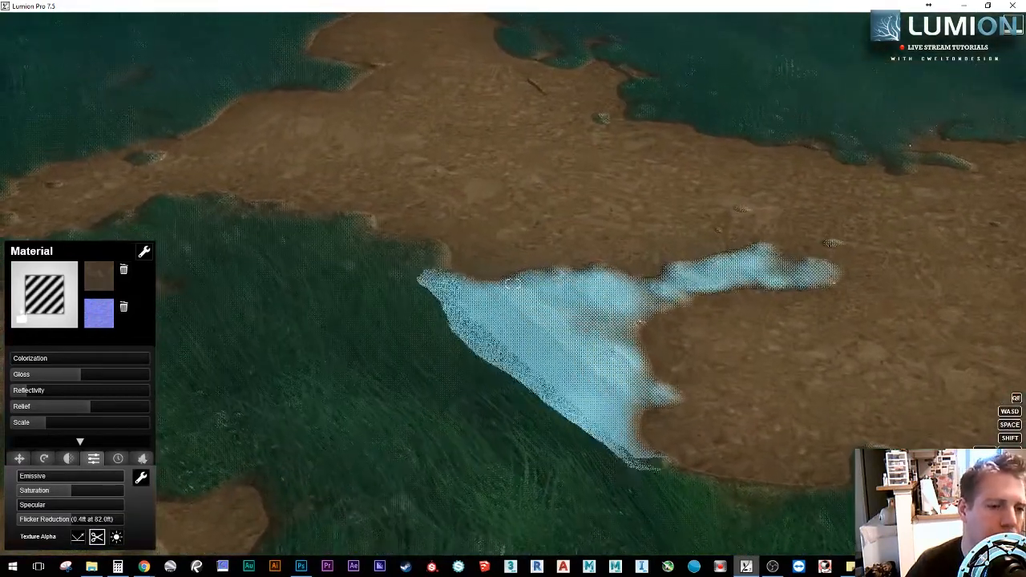
key("s")
right_click_drag(513, 284, 513, 220)
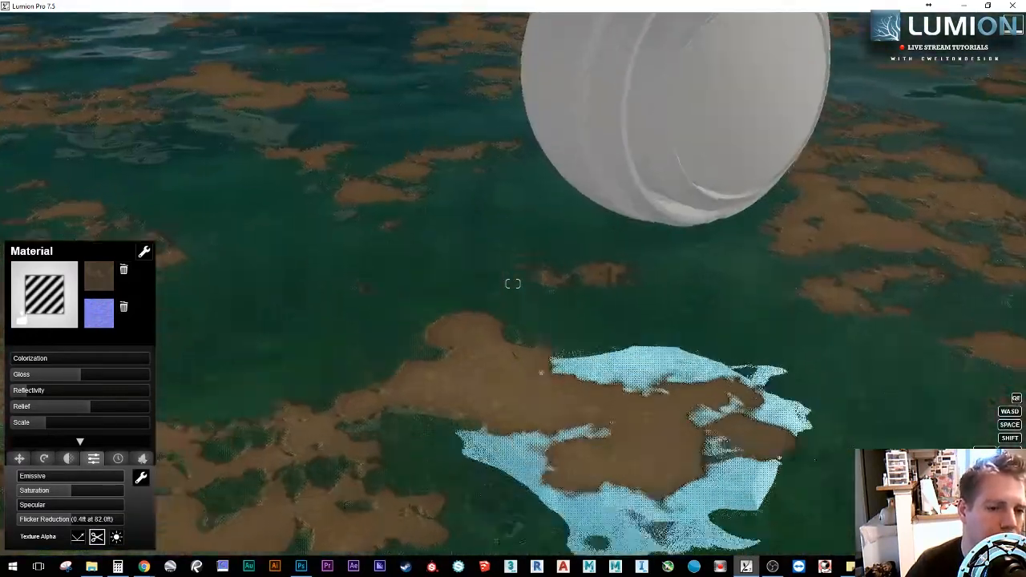
key("w")
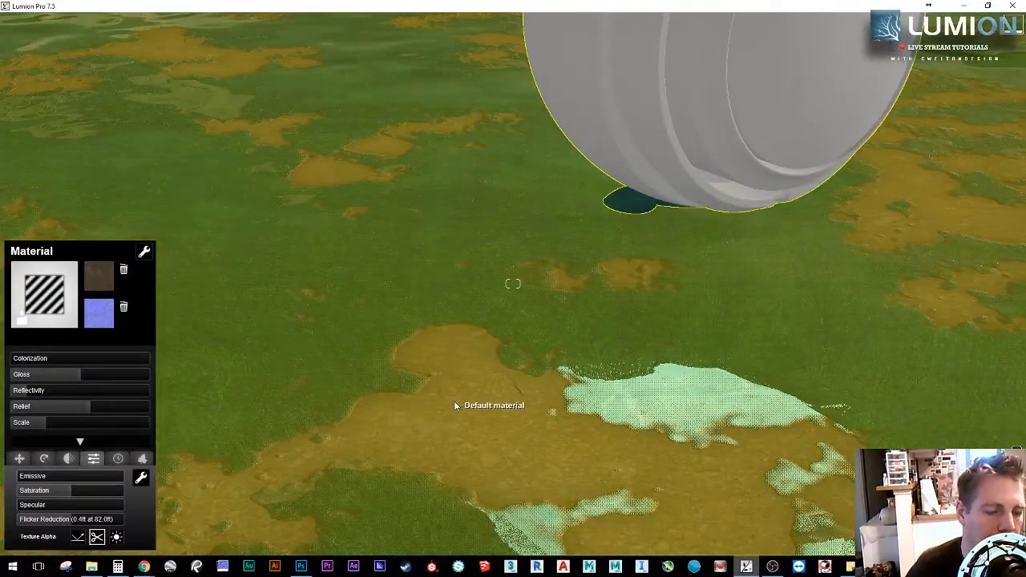
key("w")
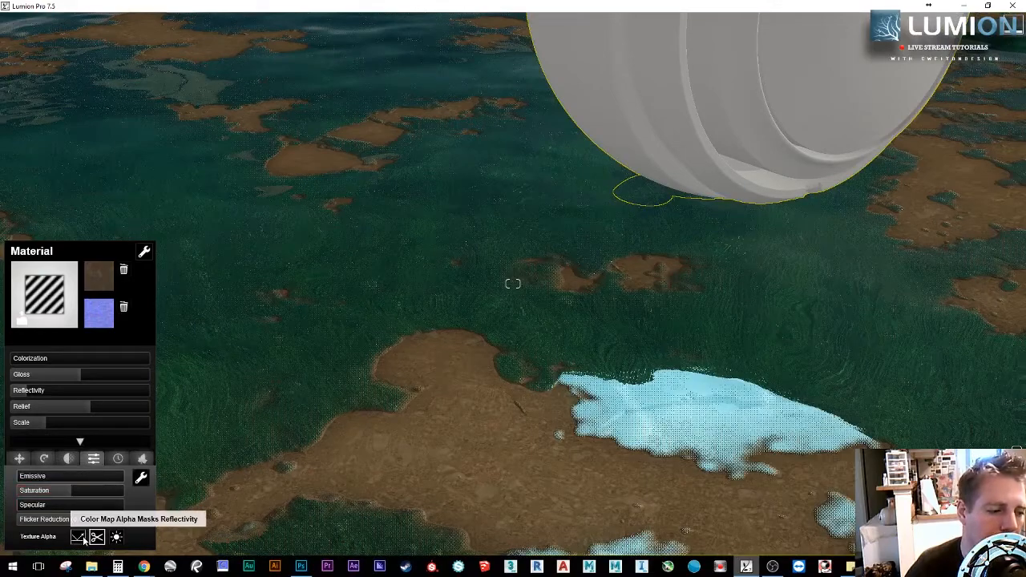
Step: Set the color map alpha to mask reflectivity, raise reflectivity to just above mid-range and inspect the puddles
left_click(81, 538)
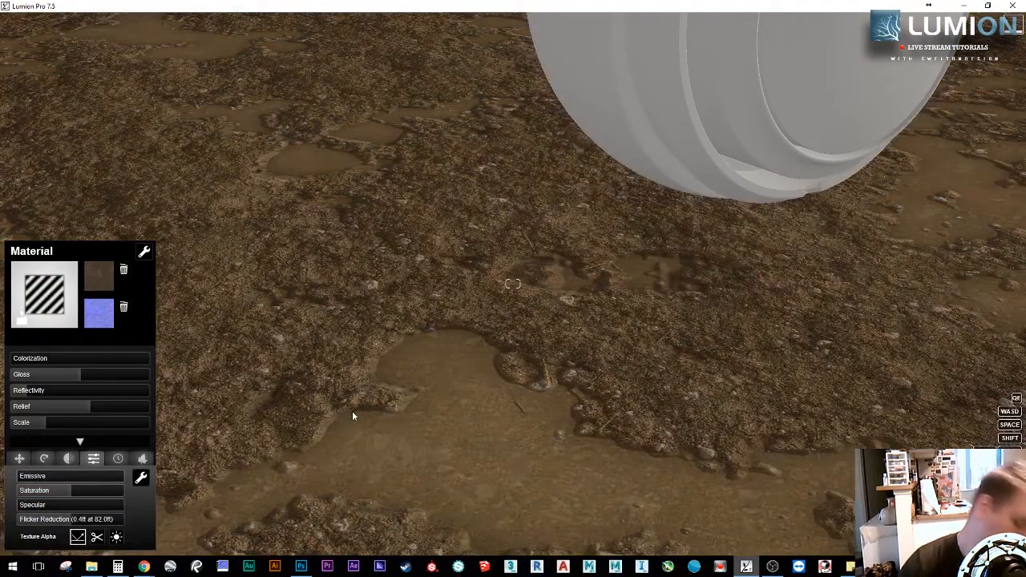
right_click_drag(352, 414, 358, 365)
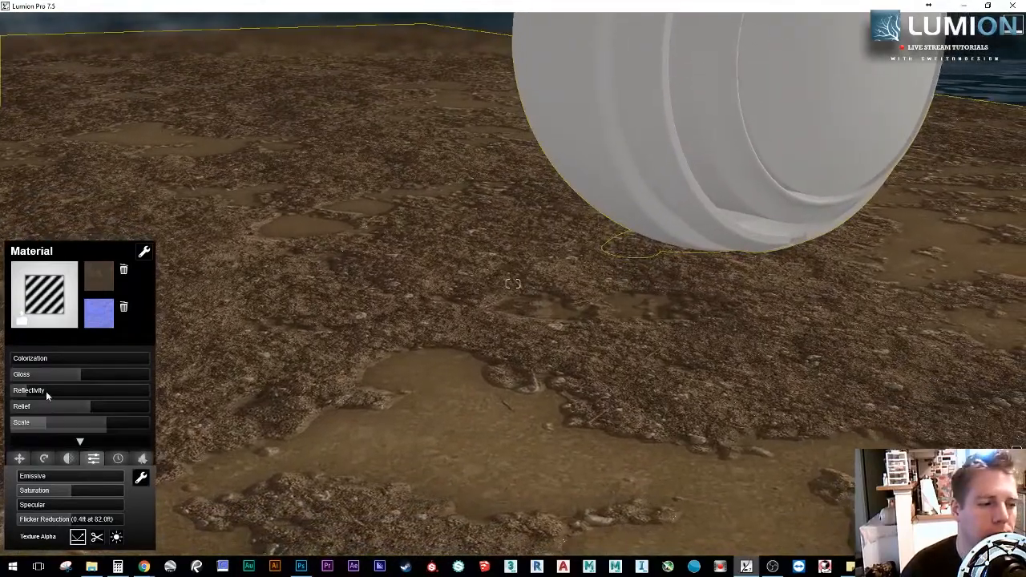
left_click_drag(77, 391, 84, 391)
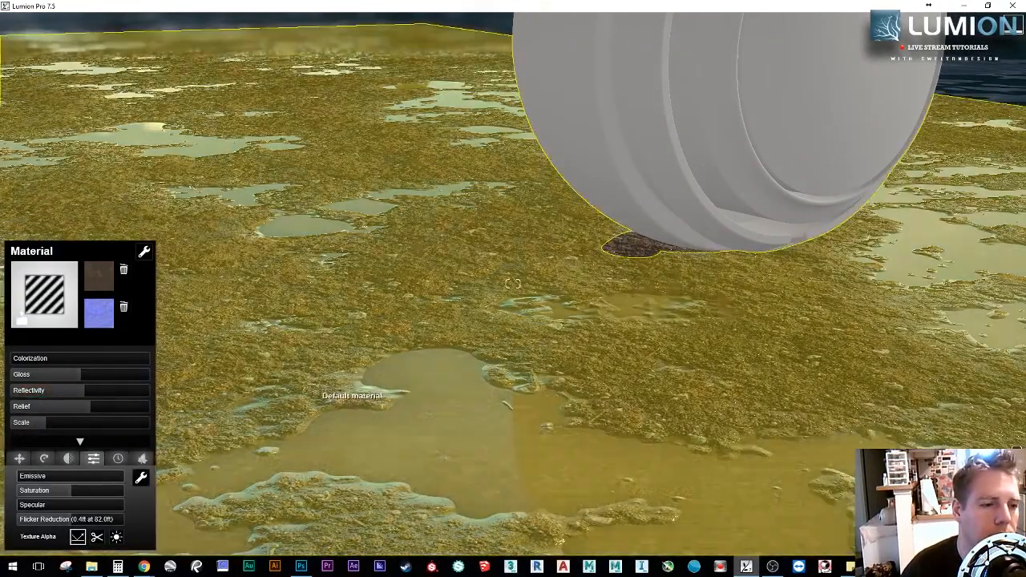
key("s")
right_click_drag(353, 406, 328, 378)
key("w")
key("q")
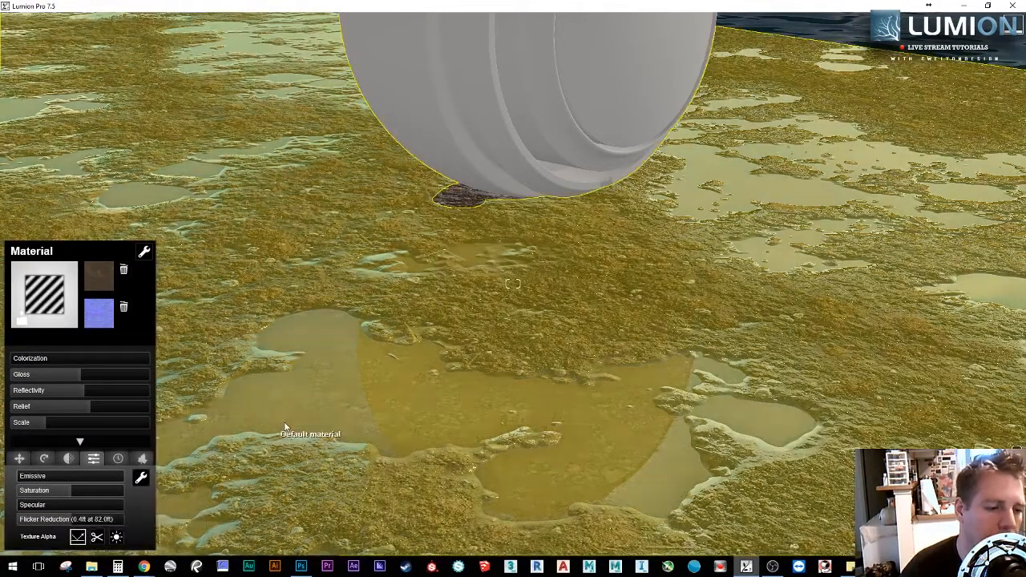
right_click_drag(284, 426, 270, 411)
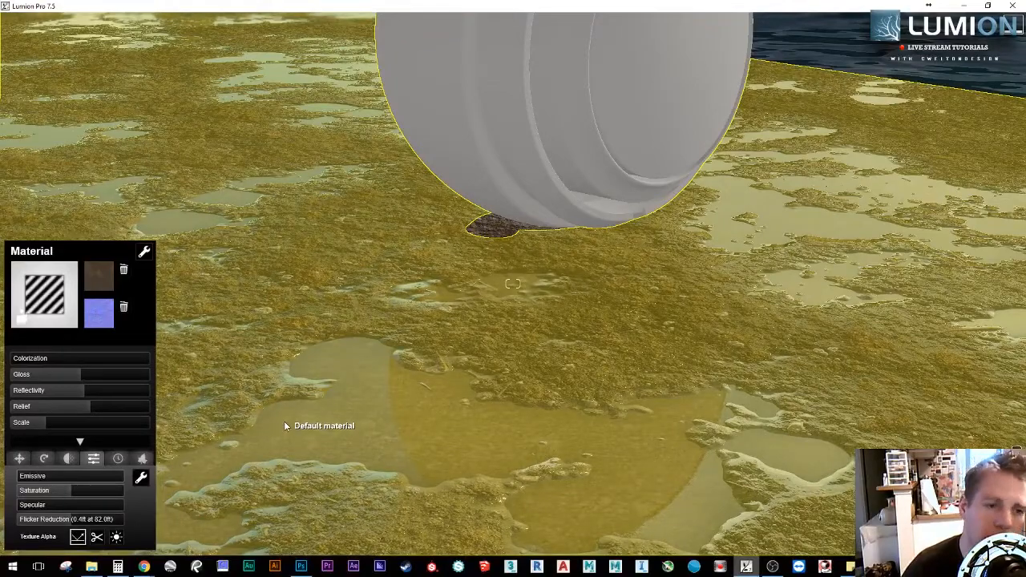
mouse_move(285, 426)
right_mouse_down()
mouse_move(295, 404)
mouse_move(283, 414)
right_mouse_up()
Step: Raise the ground material's gloss to 1.1 and examine the puddle reflections up close and from a distance
left_click_drag(90, 391, 112, 365)
right_click_drag(90, 367, 65, 367)
key("w")
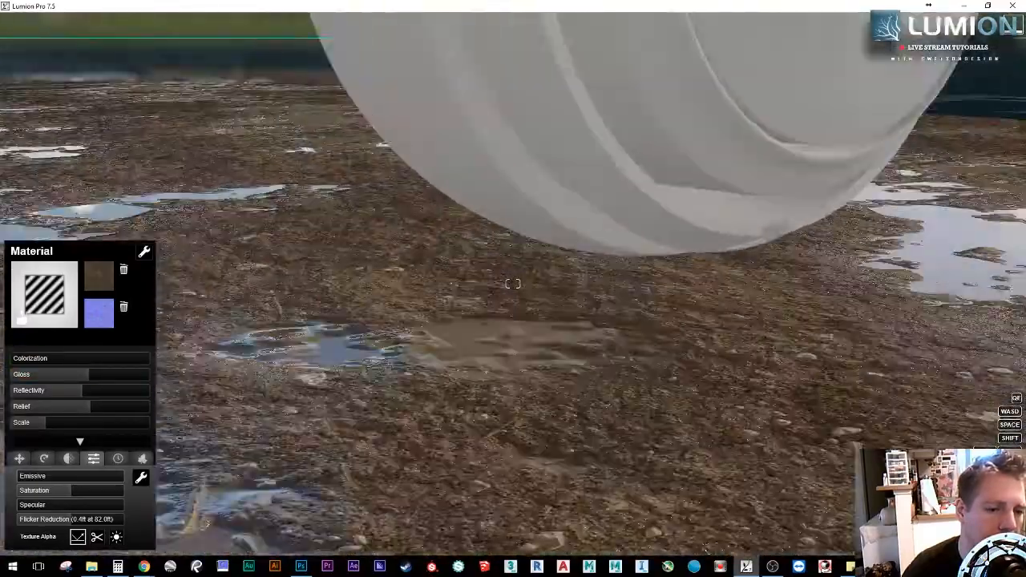
key("s")
key("s")
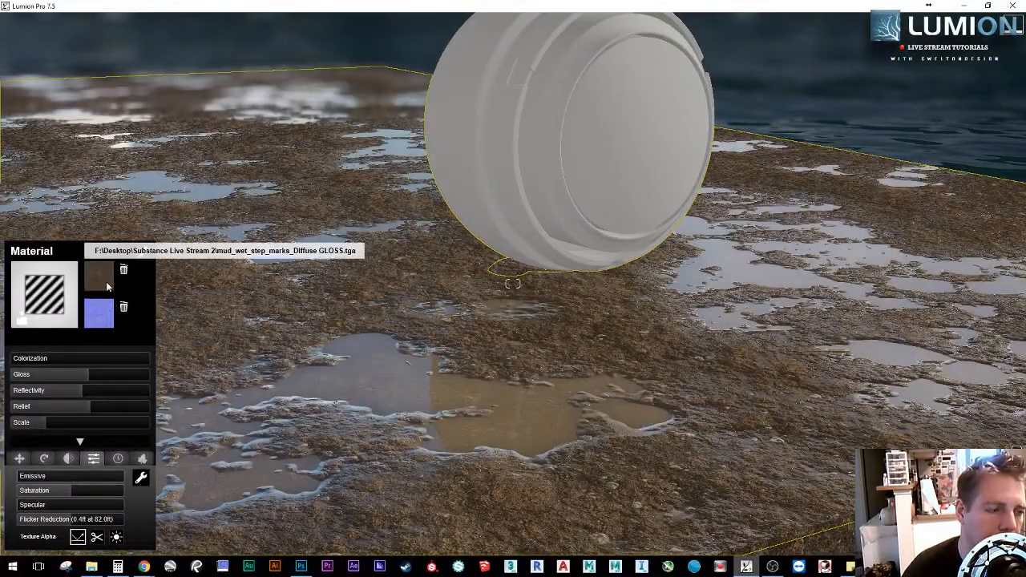
Step: Try the color map alpha as an emissiveness mask with the ground's reflectivity at 0.0 and its emissive at about 14.7
left_click(106, 282)
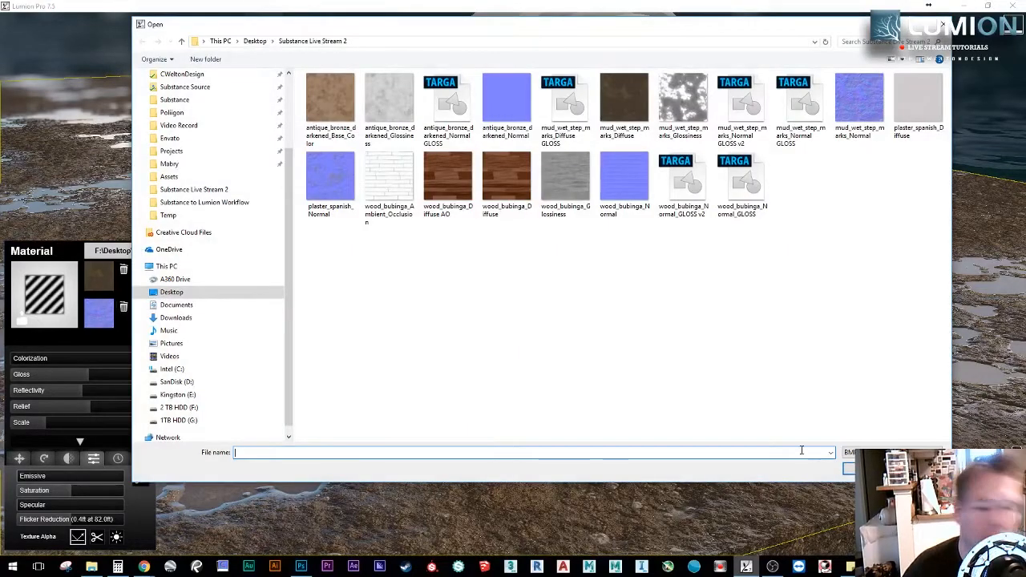
left_click(919, 469)
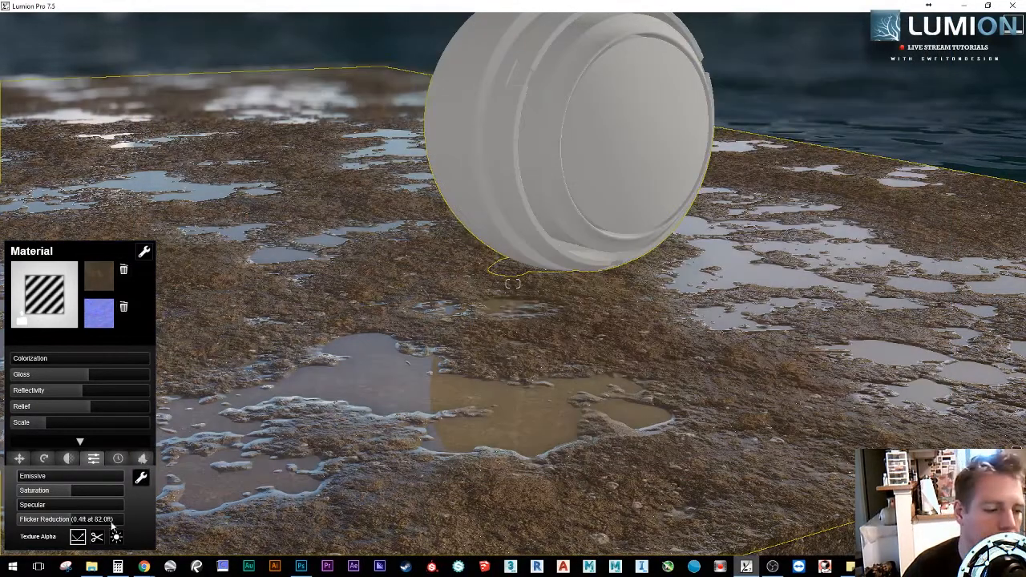
left_click(117, 537)
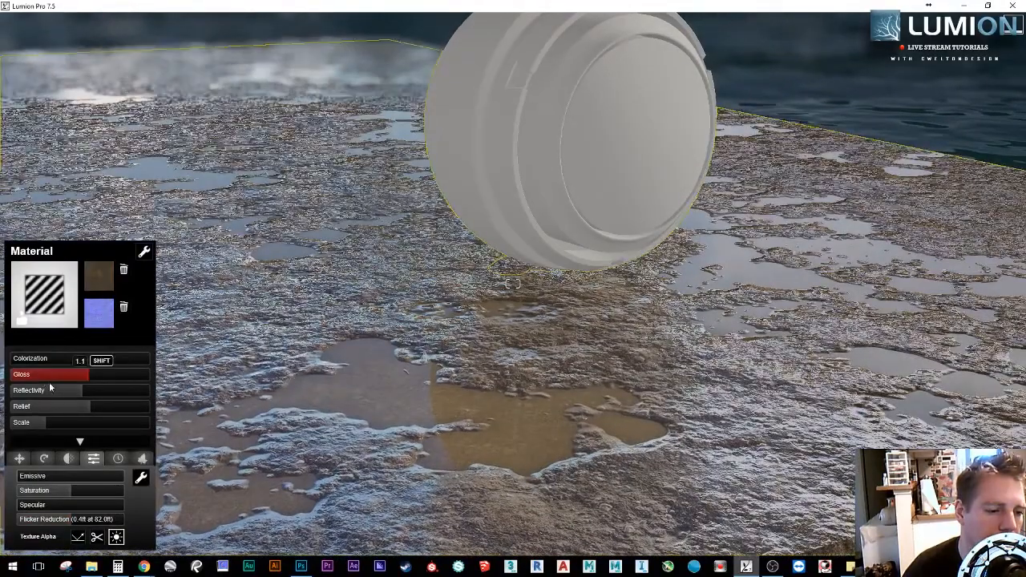
left_click_drag(63, 392, 2, 407)
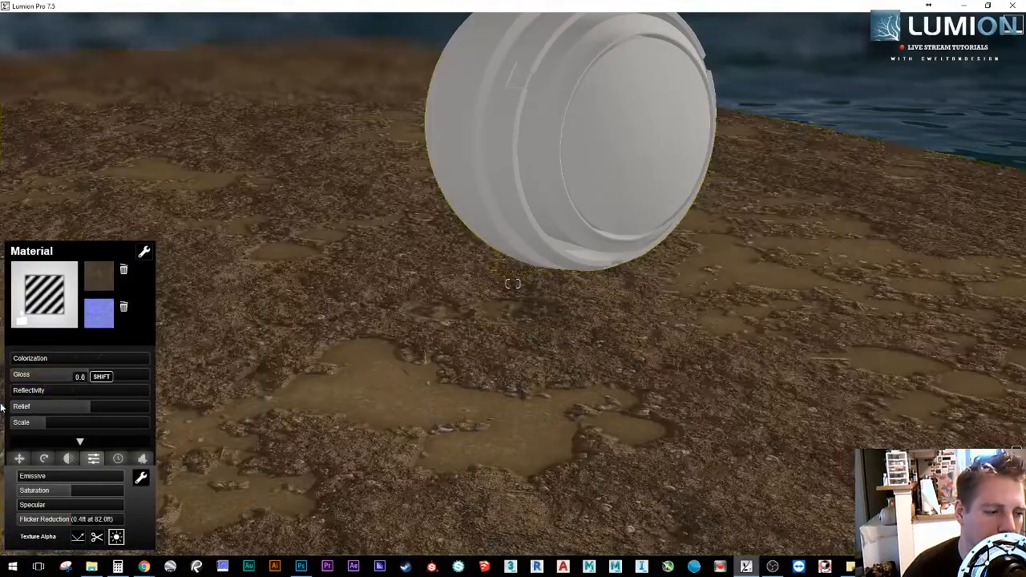
left_click_drag(43, 477, 65, 490)
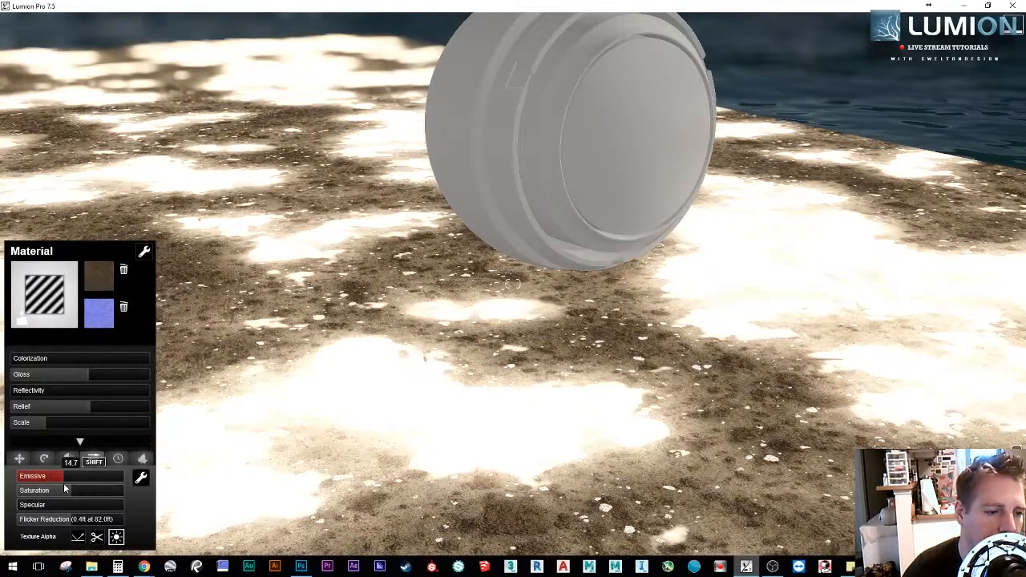
Step: Compare the reflectivity mask and object clipping alpha modes, reduce the emissive to nothing and restore the emissiveness mask
left_click(77, 537)
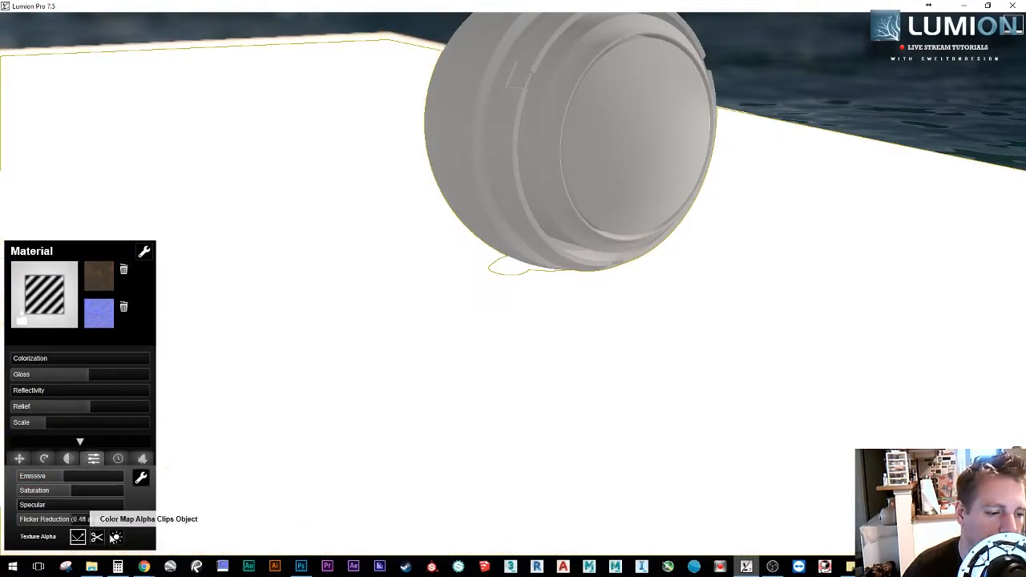
left_click(116, 537)
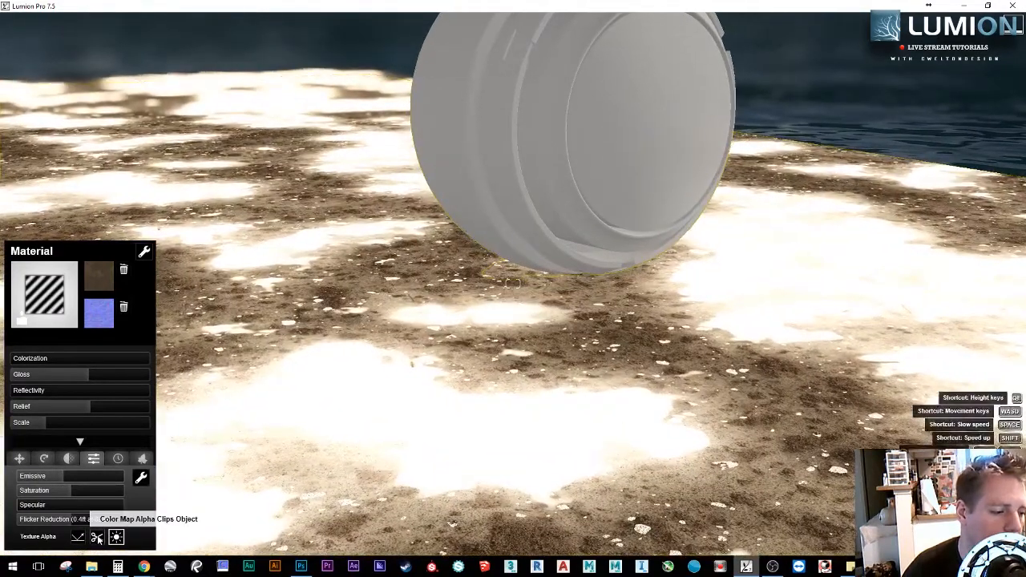
left_click(96, 538)
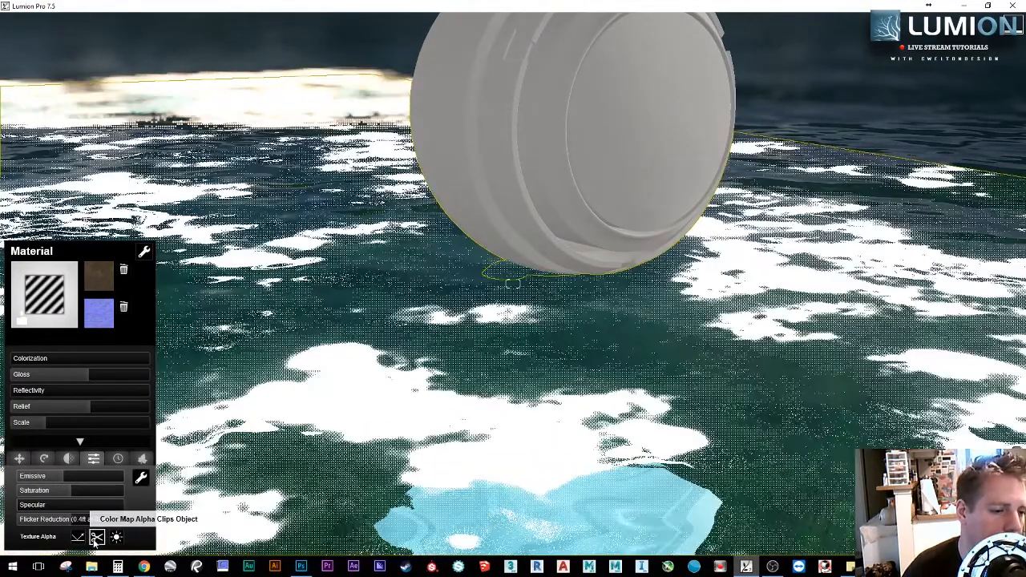
left_click(77, 538)
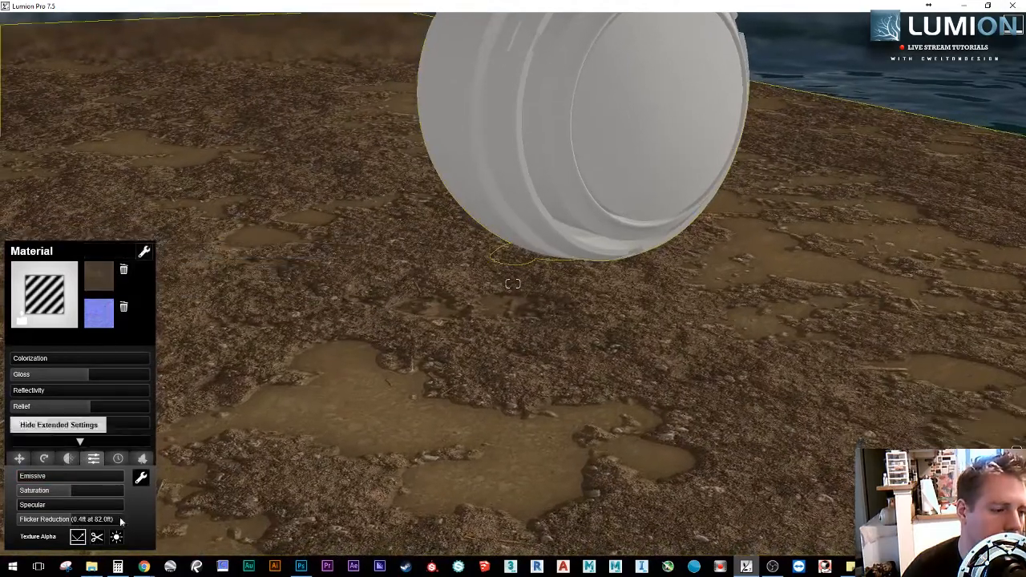
left_click(117, 537)
right_click_drag(364, 441, 366, 403)
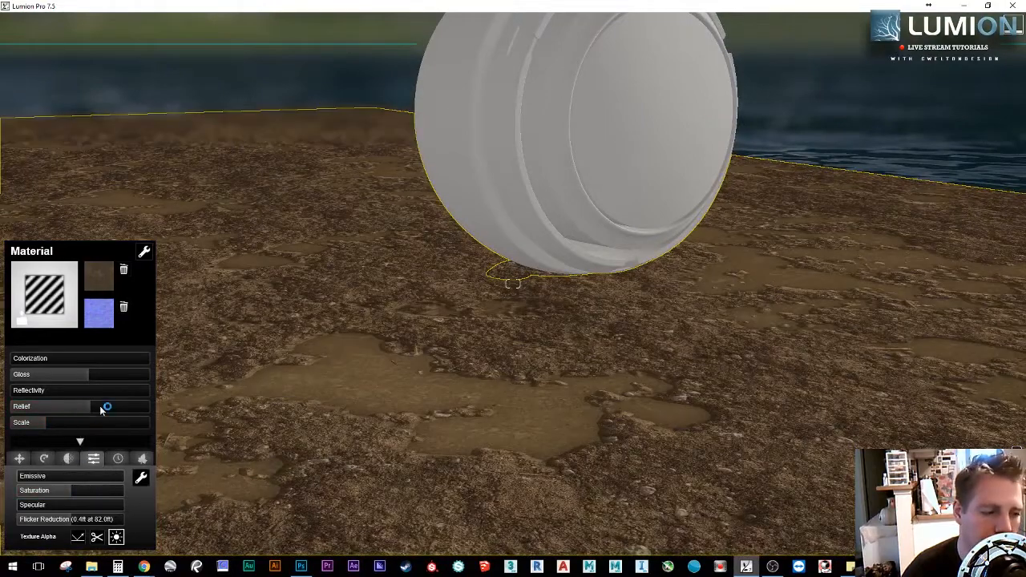
Step: Replace the ground material's normal map with the Targa file mud_wet_step_marks_Normal GLOSS v2
left_click(104, 314)
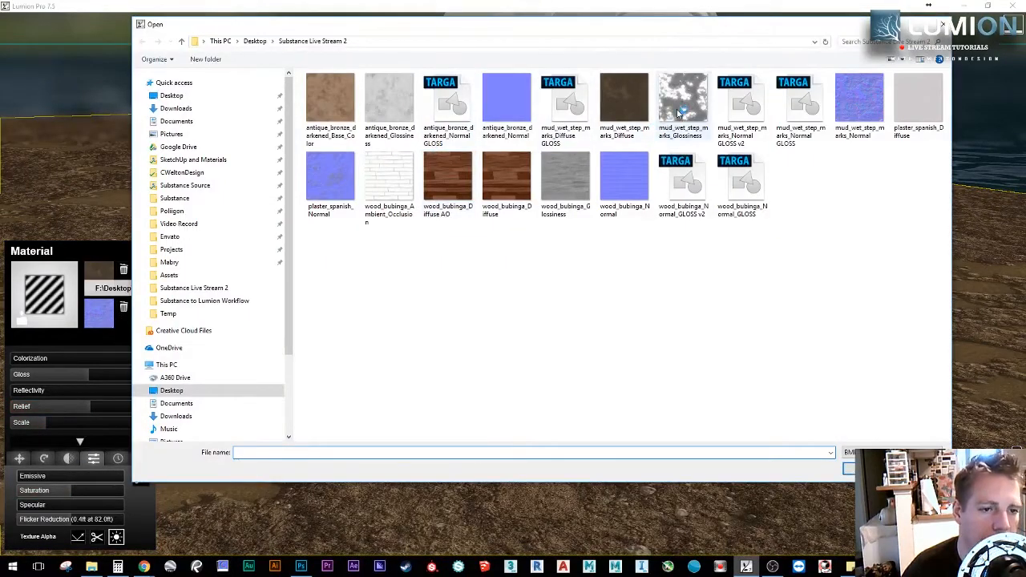
left_click(694, 187)
left_click(802, 105)
left_click(726, 113)
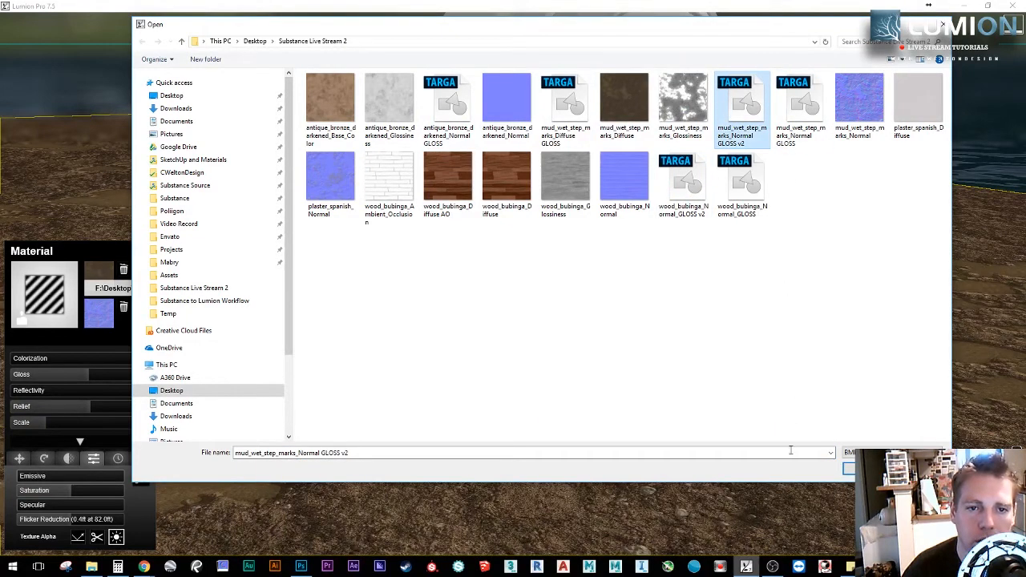
left_click(852, 475)
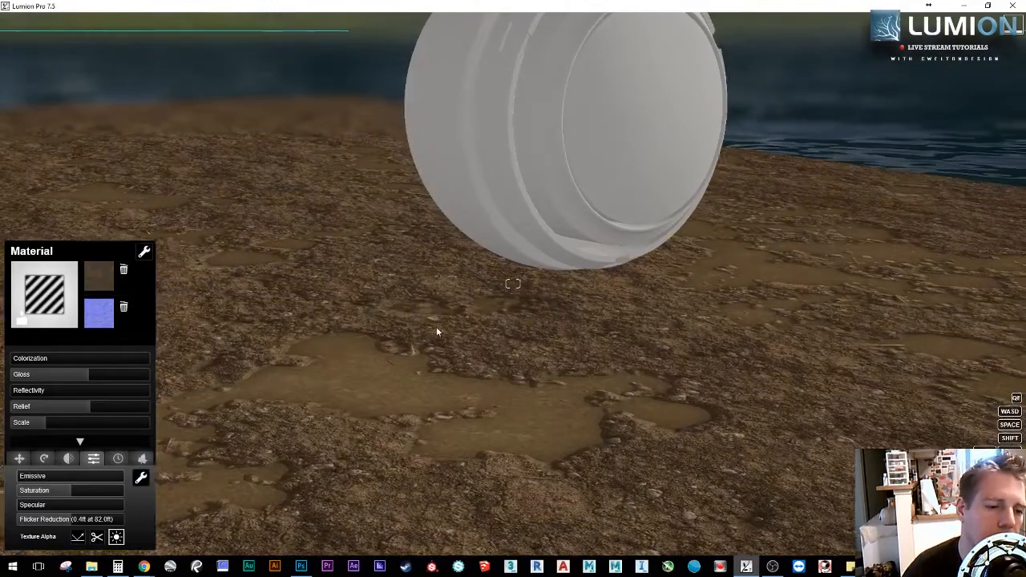
Step: Raise the ground's reflectivity to 1.1 and its gloss to nearly three quarters, using the color map alpha to mask reflectivity
left_click_drag(56, 390, 103, 383)
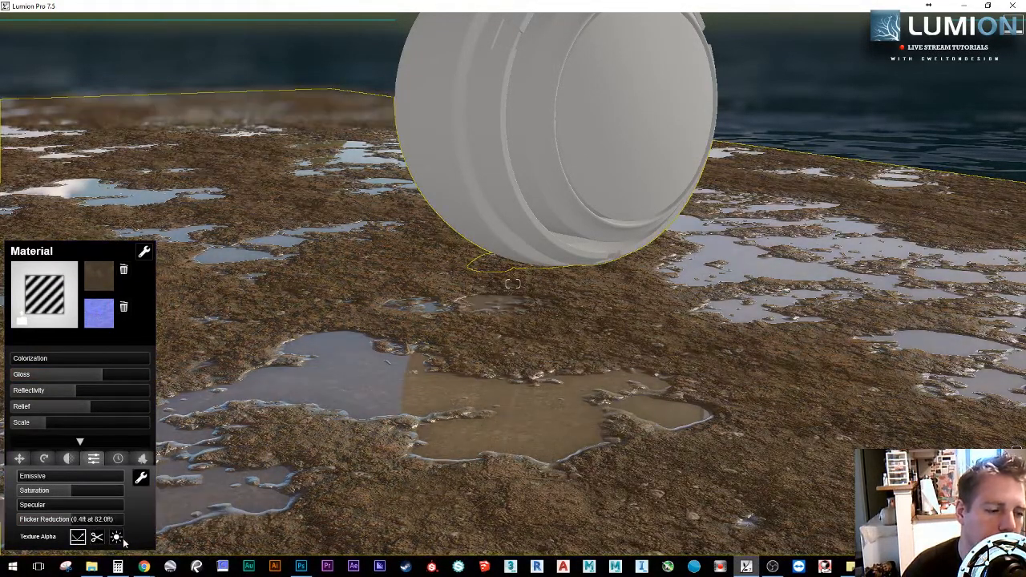
left_click(118, 537)
mouse_move(514, 284)
right_mouse_down()
mouse_move(466, 336)
mouse_move(511, 282)
mouse_move(457, 262)
mouse_move(513, 246)
mouse_move(569, 342)
mouse_move(523, 283)
right_mouse_up()
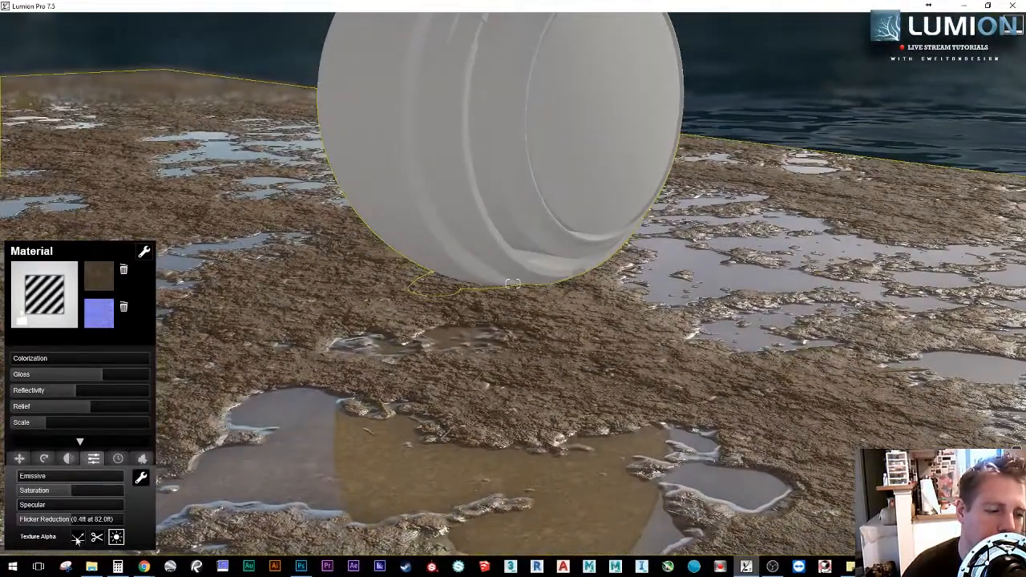
left_click(78, 538)
right_click_drag(384, 381, 258, 389)
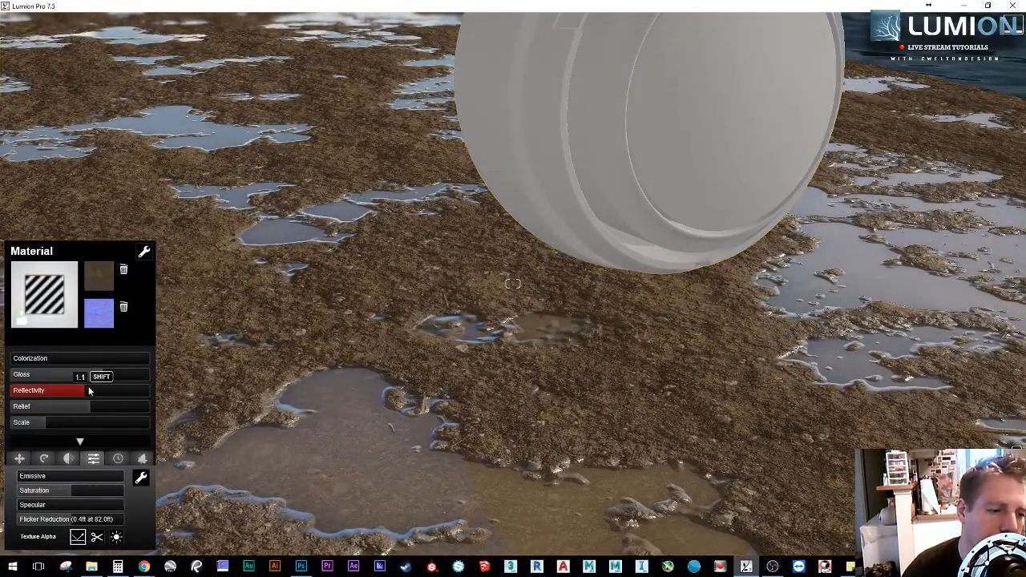
left_click_drag(103, 375, 114, 374)
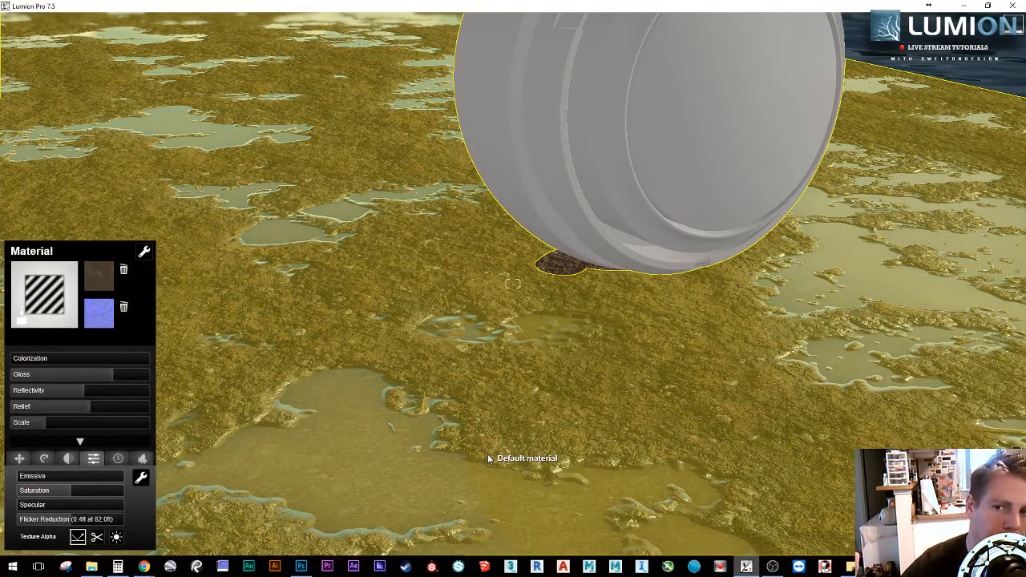
Step: Compare the emissiveness and reflectivity alpha masks on the mud, and inspect the puddles up close and from a distance
right_click_drag(392, 235, 391, 170)
key("s")
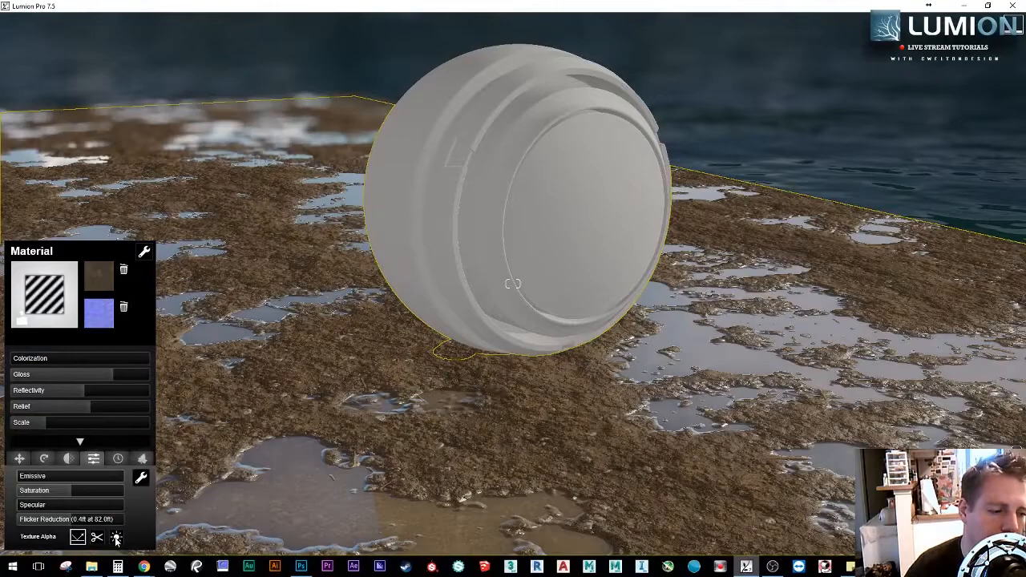
left_click(116, 538)
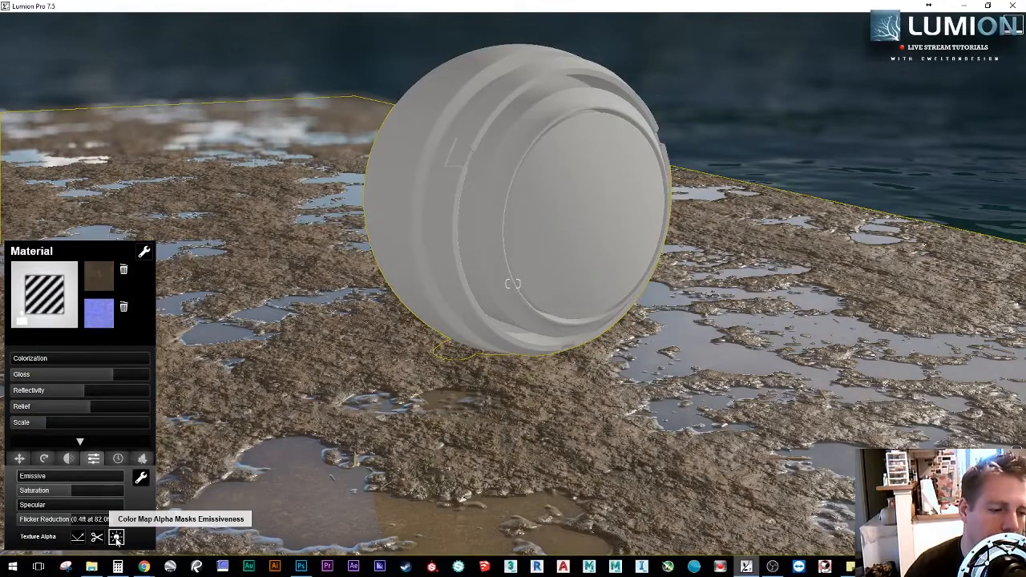
left_click(80, 539)
right_click_drag(182, 466, 113, 518)
key("w")
right_click_drag(513, 284, 553, 216)
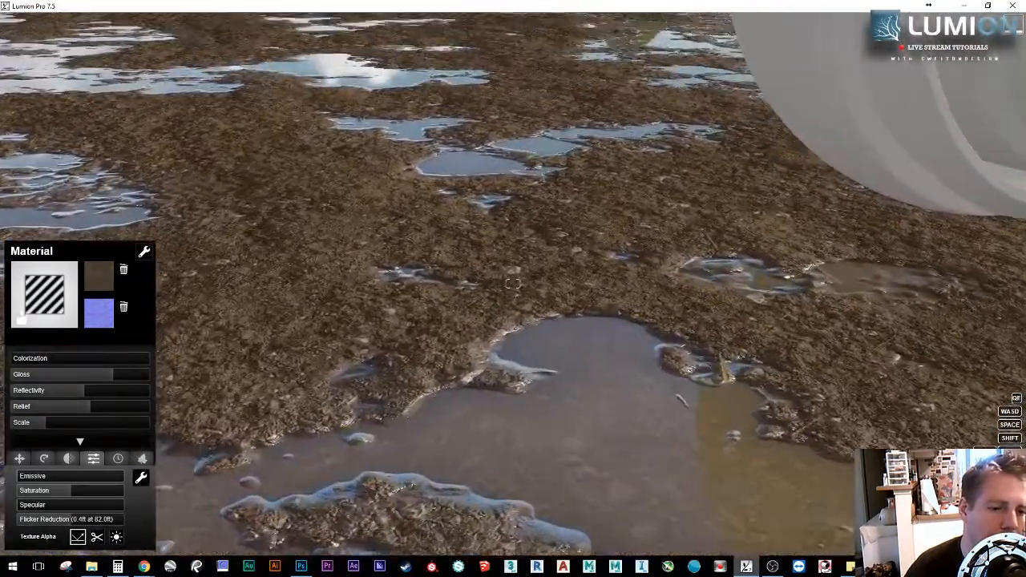
right_click_drag(273, 402, 331, 393)
key("s")
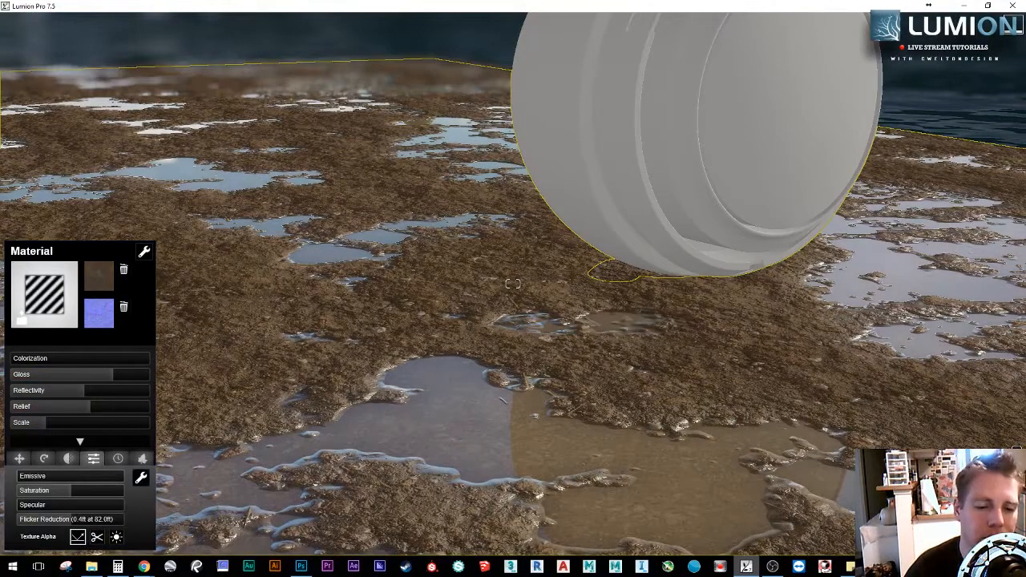
Step: Return to the flythrough clip, move its playhead to about 7.88 seconds and update the reflections and lighting
left_click(969, 525)
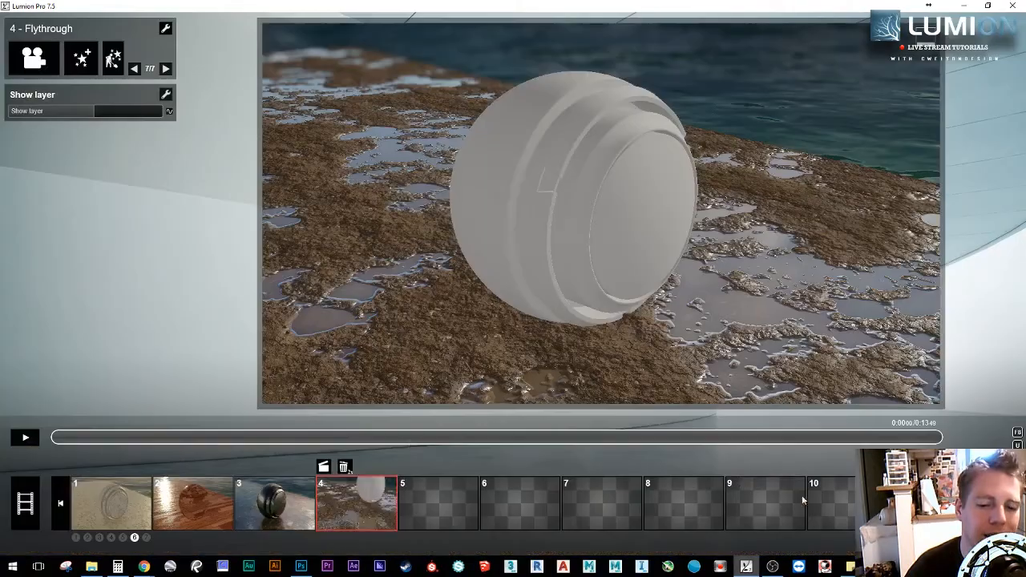
left_click(81, 440)
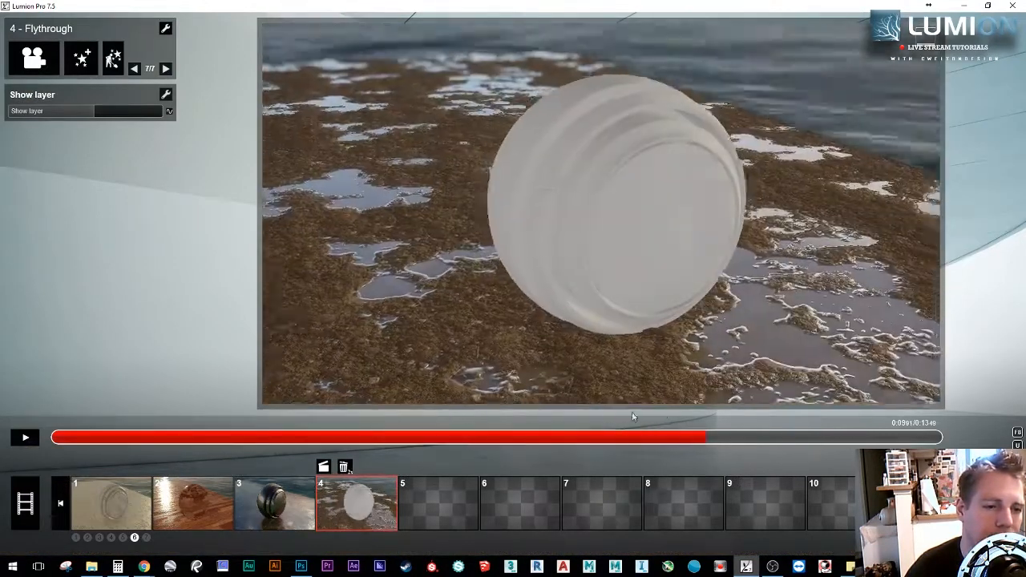
left_click_drag(632, 417, 566, 409)
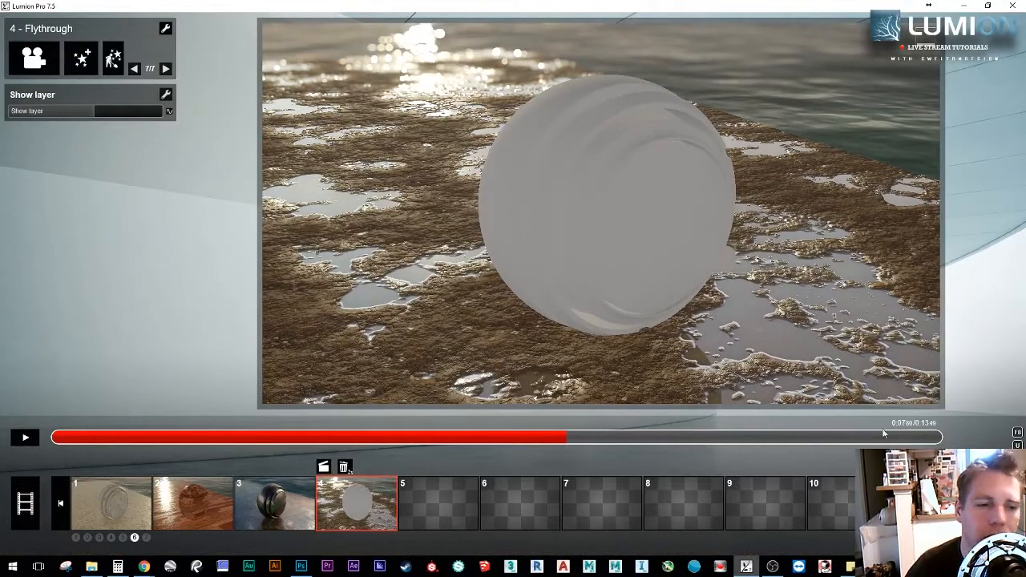
left_click(1018, 445)
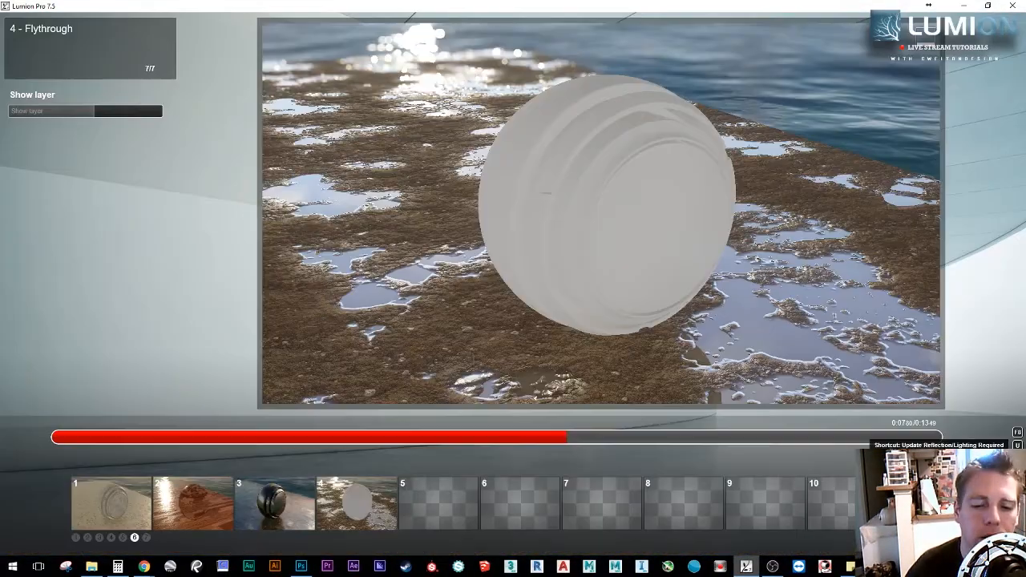
Step: Edit the ground material from the clip: mask emissiveness with the alpha, set reflectivity to about three quarters and gloss to mid-range
left_click(113, 58)
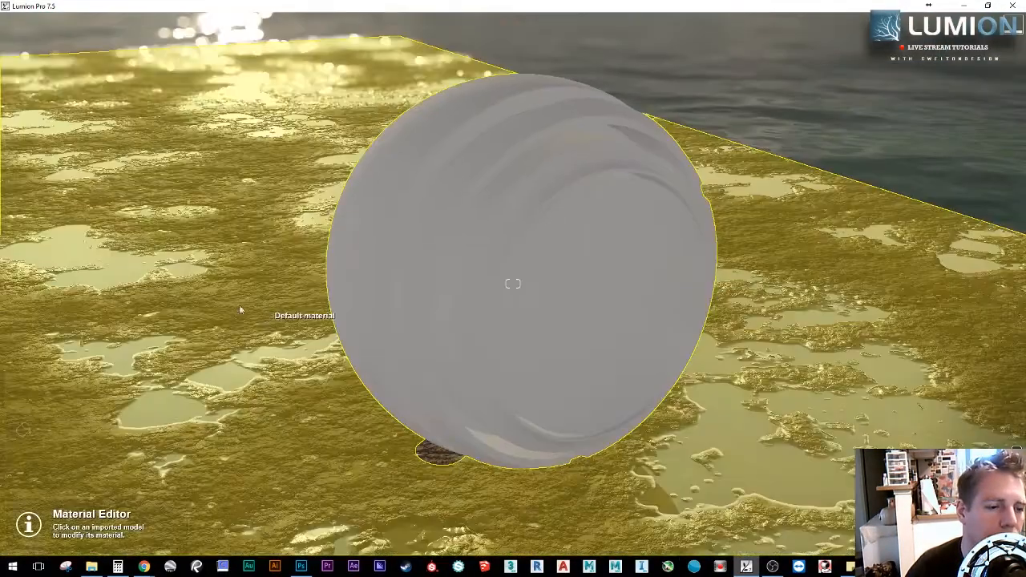
left_click(241, 309)
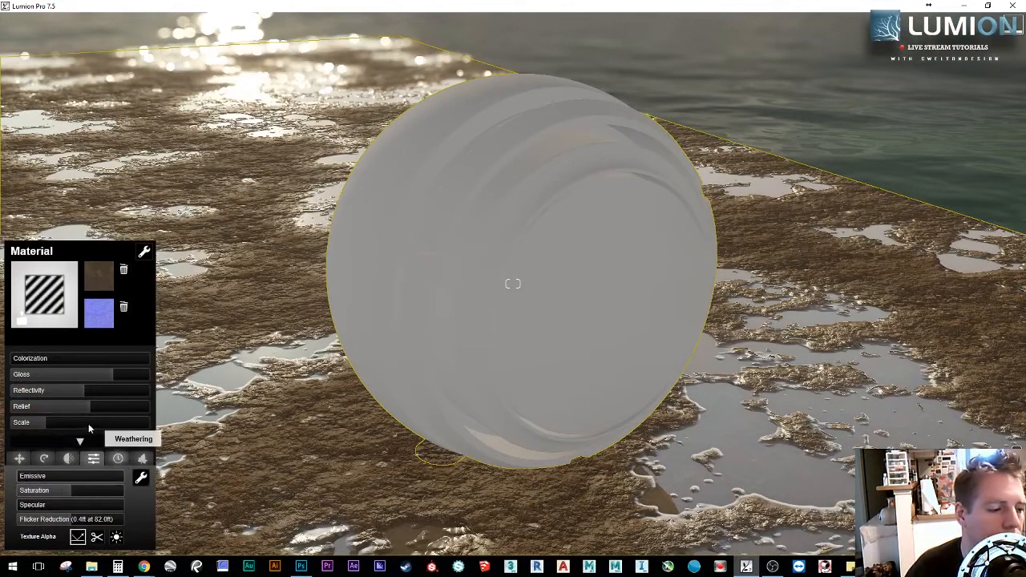
left_click(116, 537)
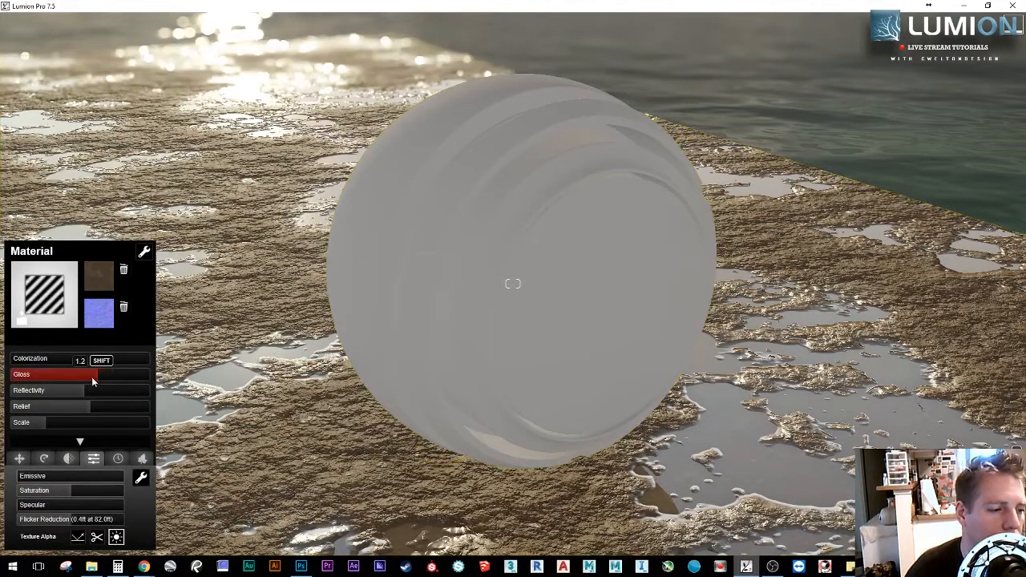
left_click_drag(86, 394, 117, 393)
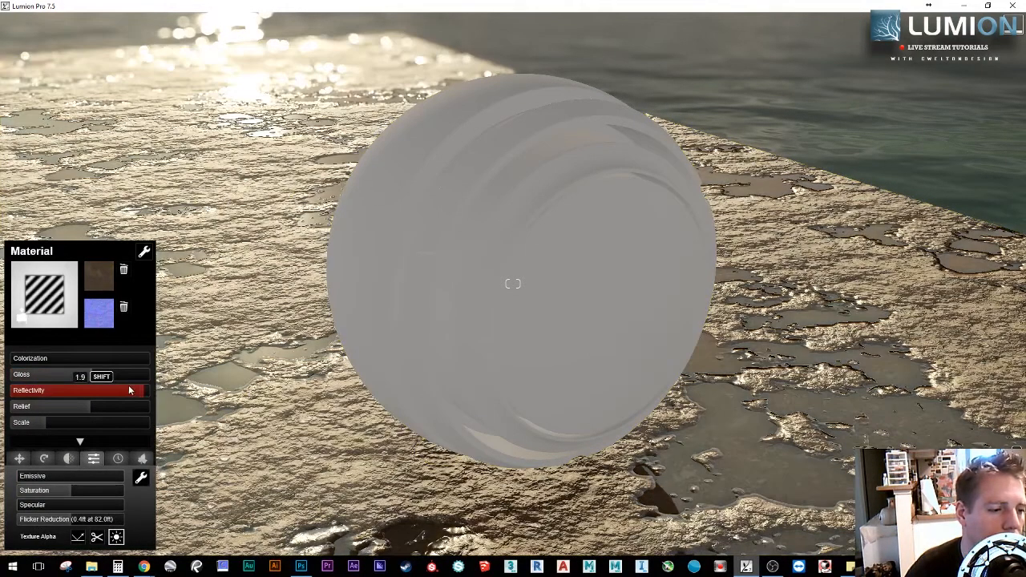
right_click_drag(369, 362, 356, 417)
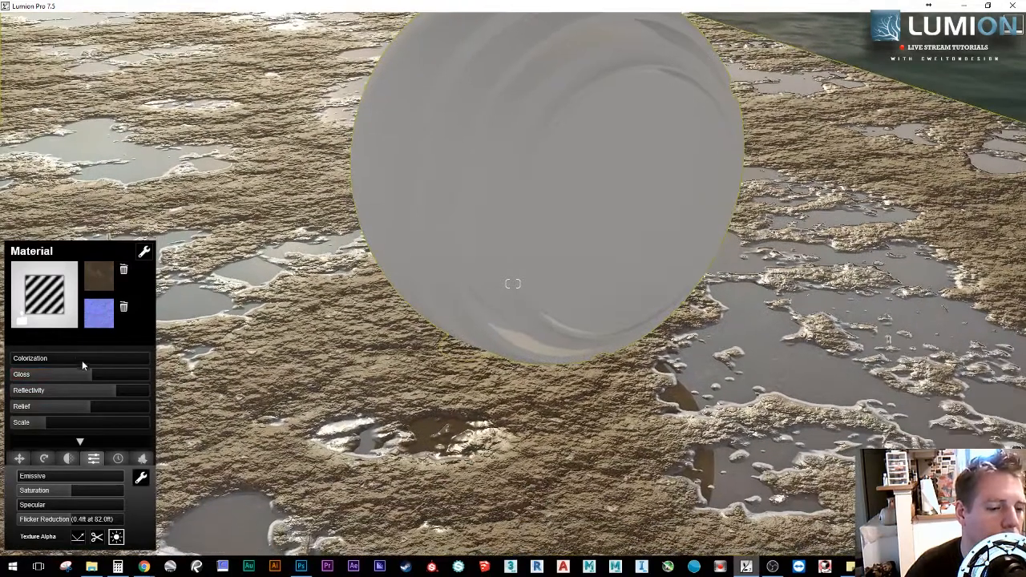
left_click_drag(103, 374, 109, 373)
left_click_drag(43, 376, 79, 390)
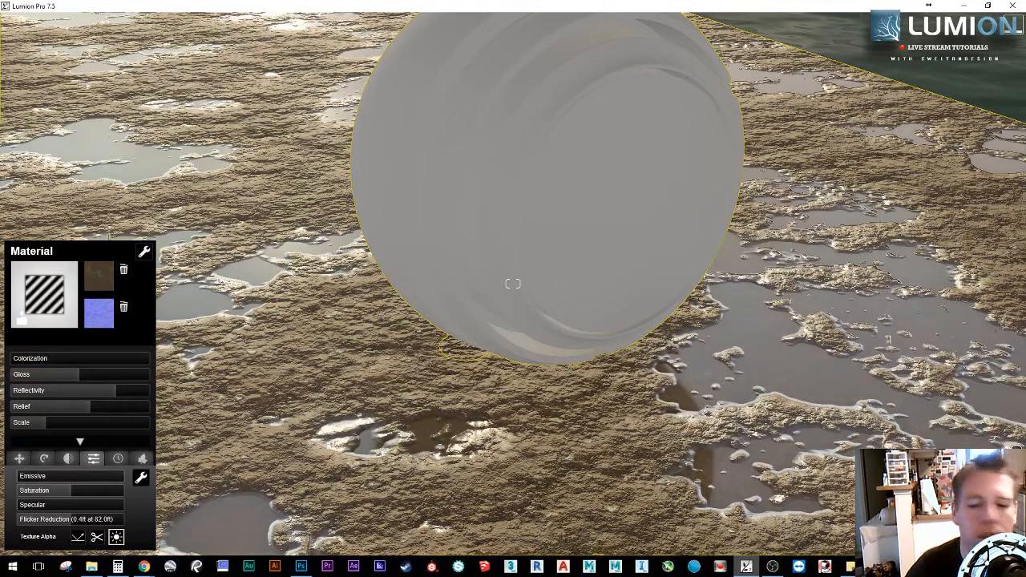
Step: Save the ground material, return to the flythrough clip and preview it at about 7.91 seconds
left_click(962, 525)
left_click(1009, 504)
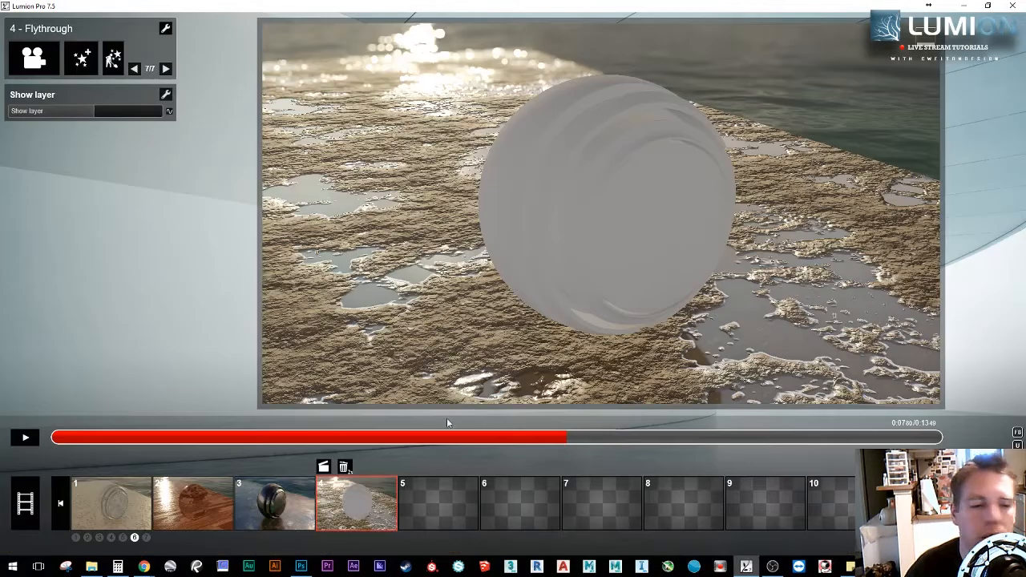
left_click_drag(524, 437, 574, 410)
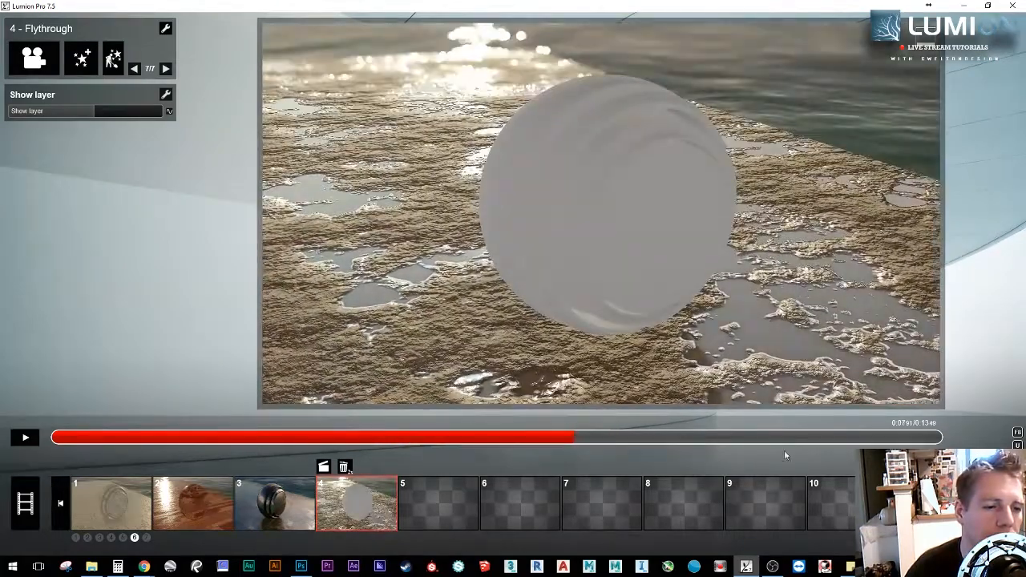
left_click(1009, 480)
left_click(293, 393)
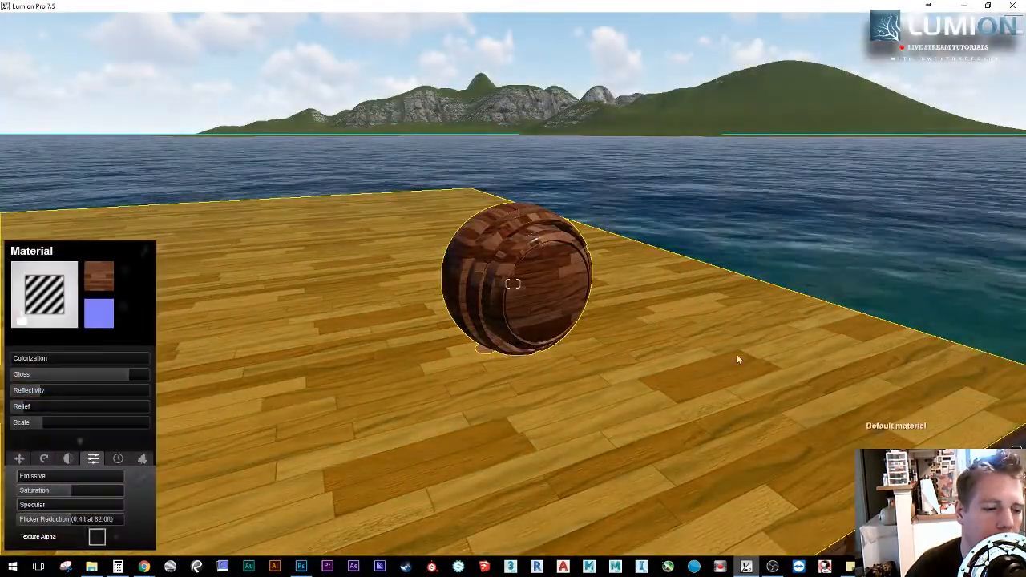
left_click(990, 542)
left_click(1008, 513)
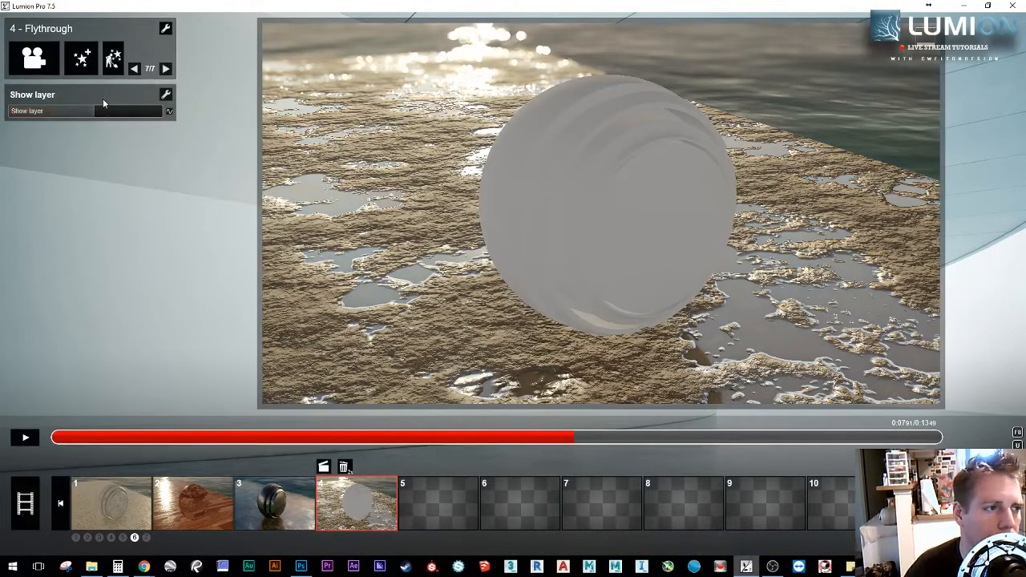
Step: Edit the ground material from the flythrough clip: use the texture alpha as the reflectivity mask and reduce reflectivity to about 70%
left_click(109, 67)
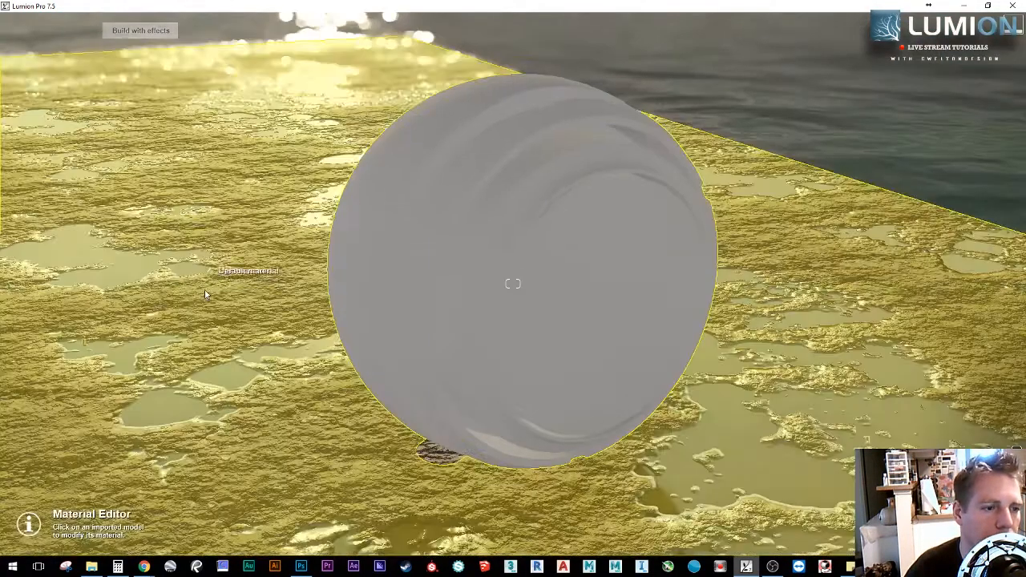
left_click(236, 294)
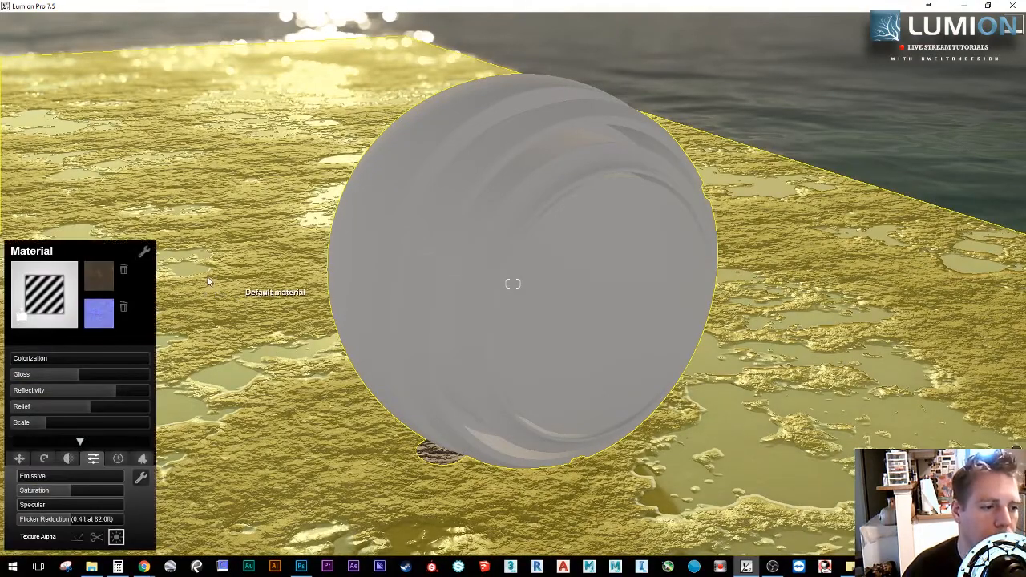
right_click_drag(236, 293, 181, 290)
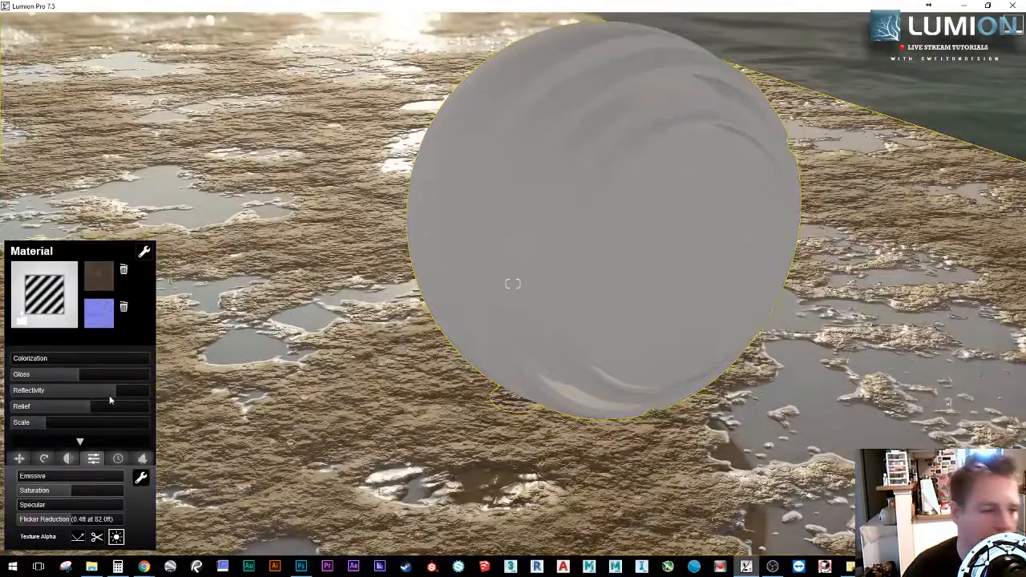
left_click(78, 540)
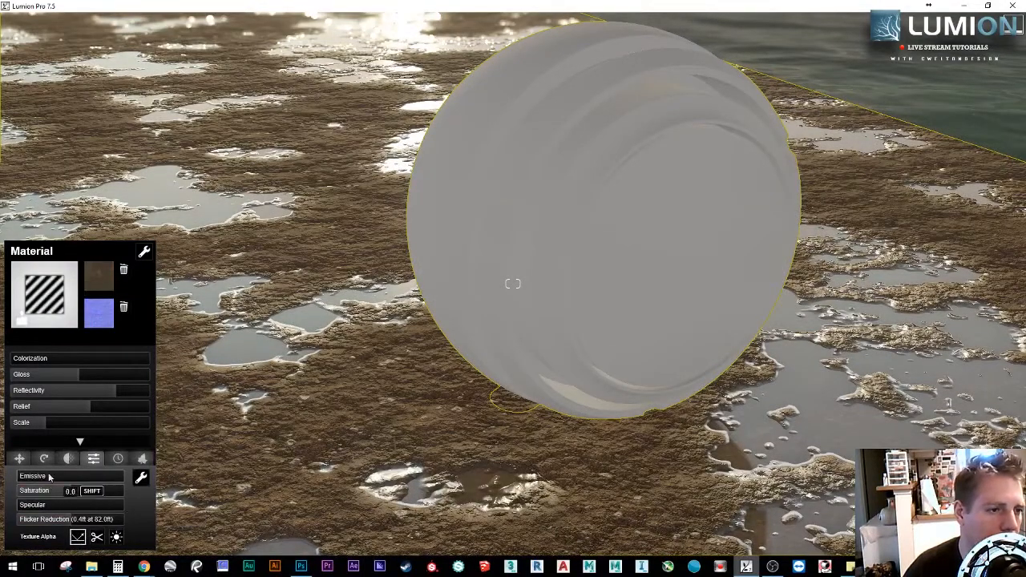
mouse_move(109, 382)
left_mouse_down()
mouse_move(135, 377)
mouse_move(80, 380)
mouse_move(133, 393)
mouse_move(108, 393)
left_mouse_up()
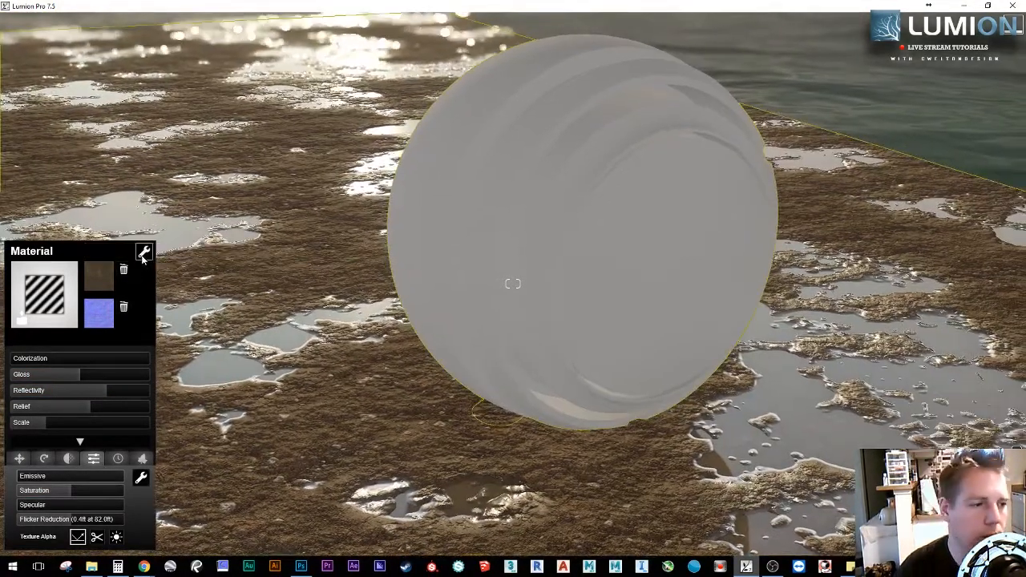
Step: Copy the mud ground material, assign a standard custom material to the sphere and paste the mud settings onto it
left_click(139, 255)
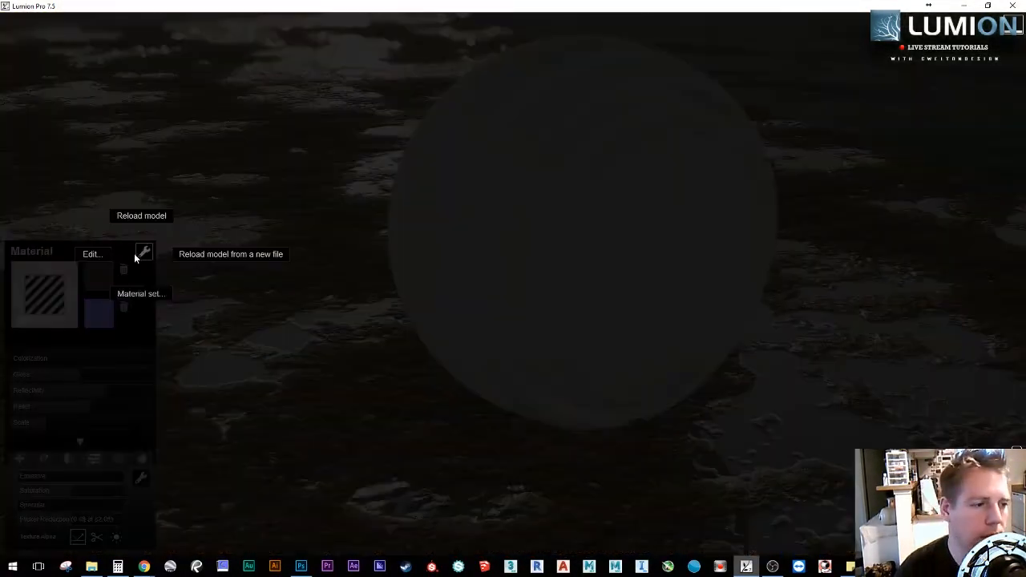
left_click(97, 254)
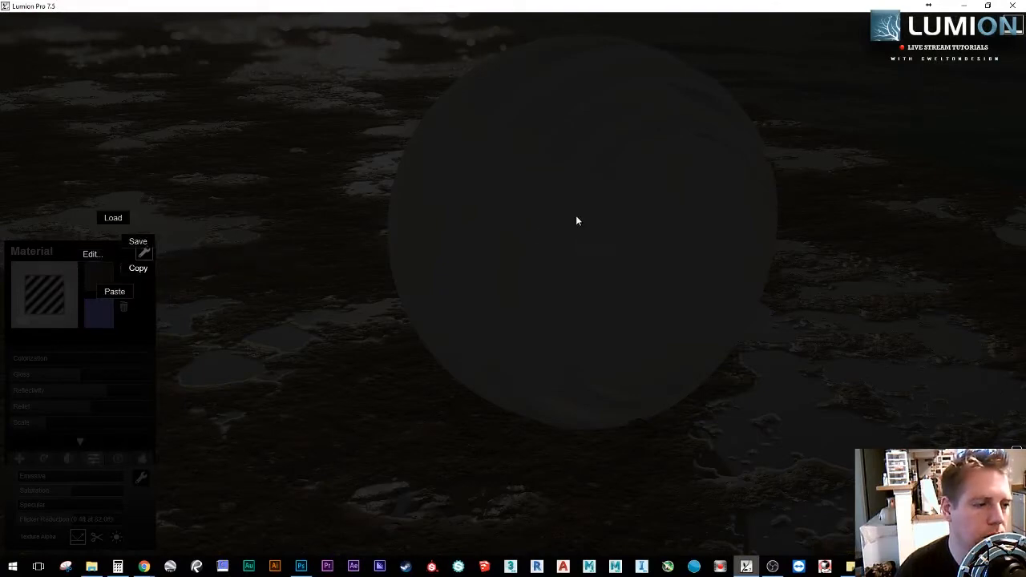
left_click(576, 220)
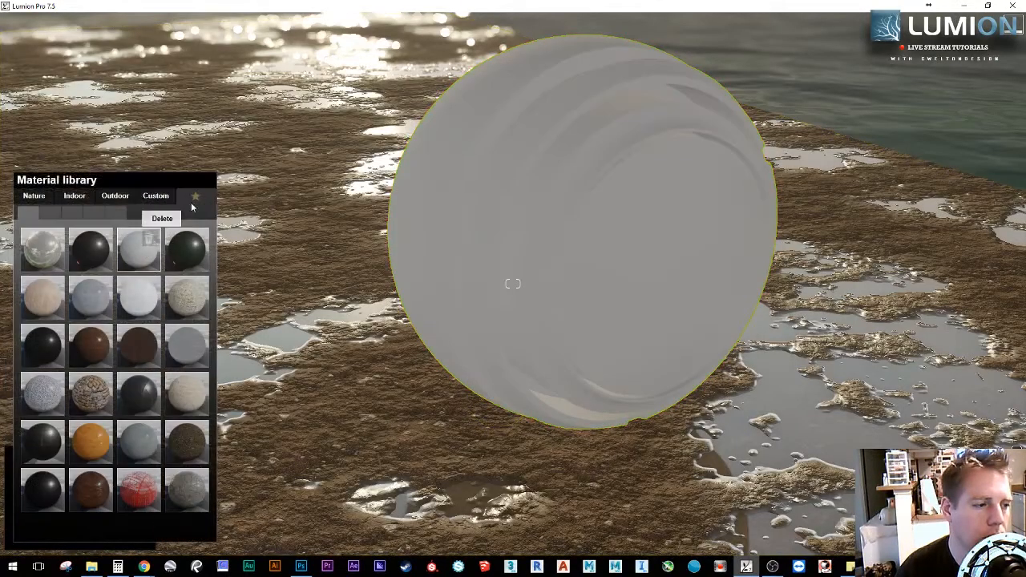
left_click(155, 196)
left_click(45, 329)
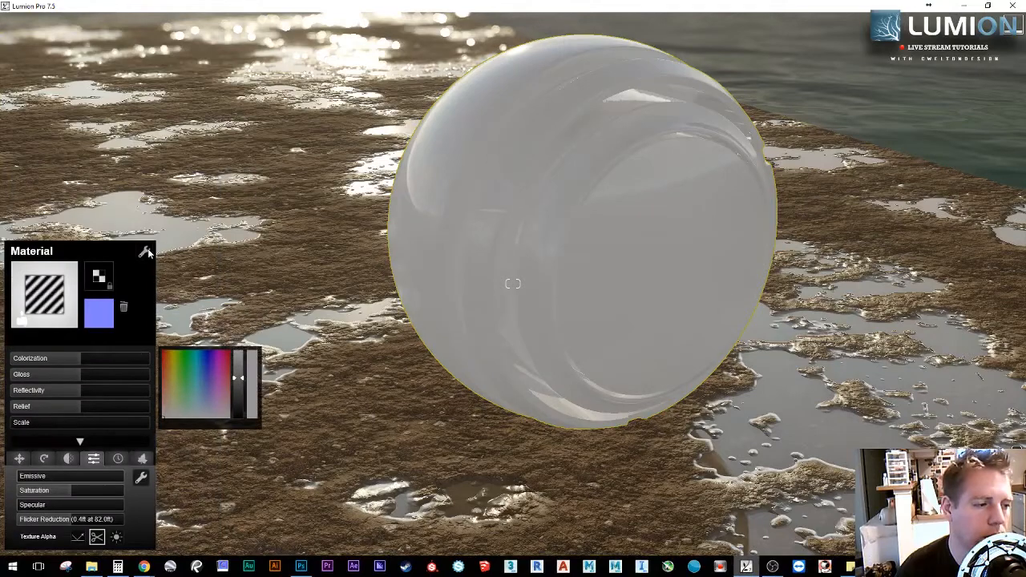
left_click(144, 251)
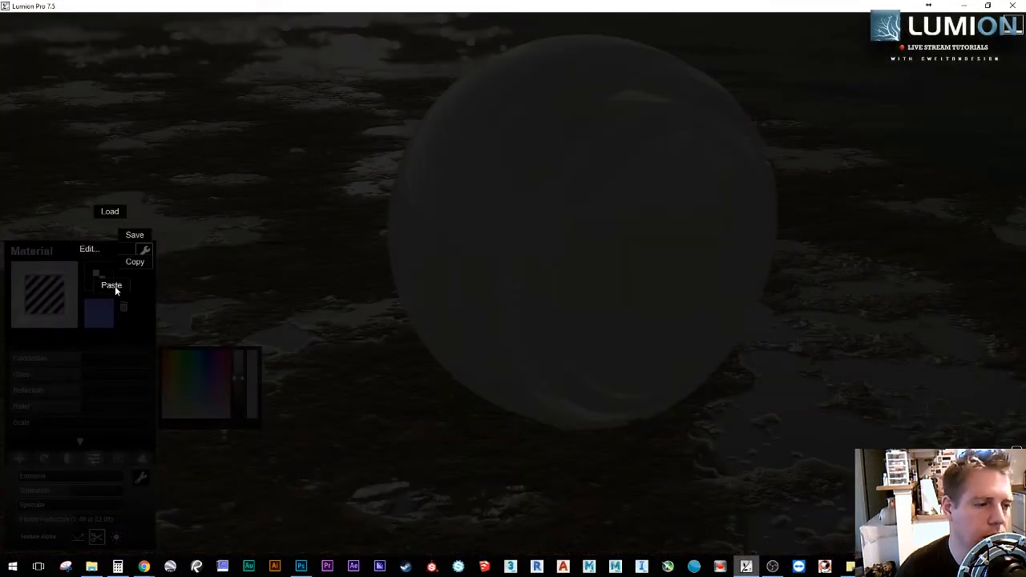
left_click(115, 286)
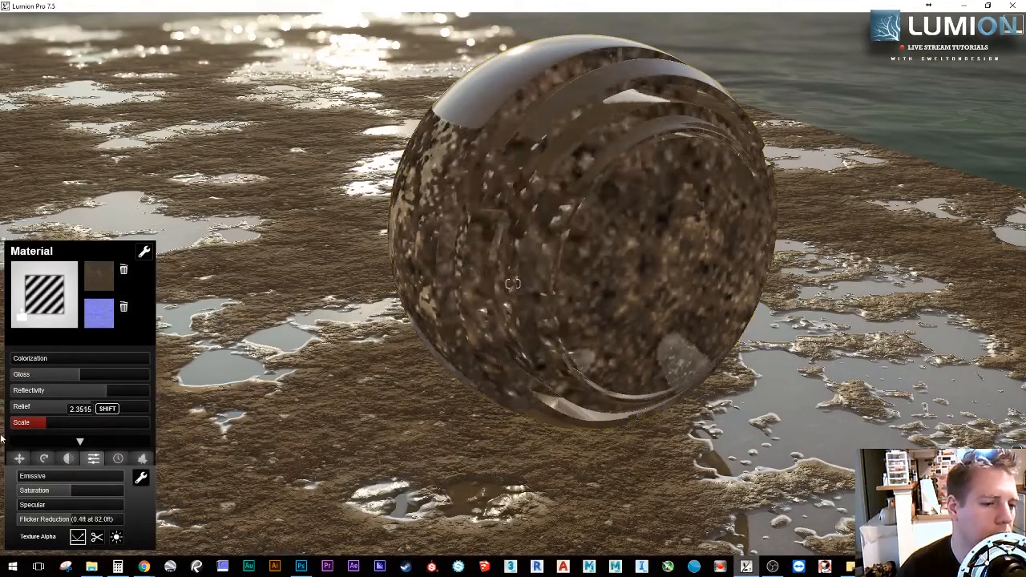
Step: Set the sphere material's scale to 0 so it uses imported texture coordinates, save the materials and return to the flythrough clip
left_click_drag(2, 439, 600, 250)
mouse_move(1013, 546)
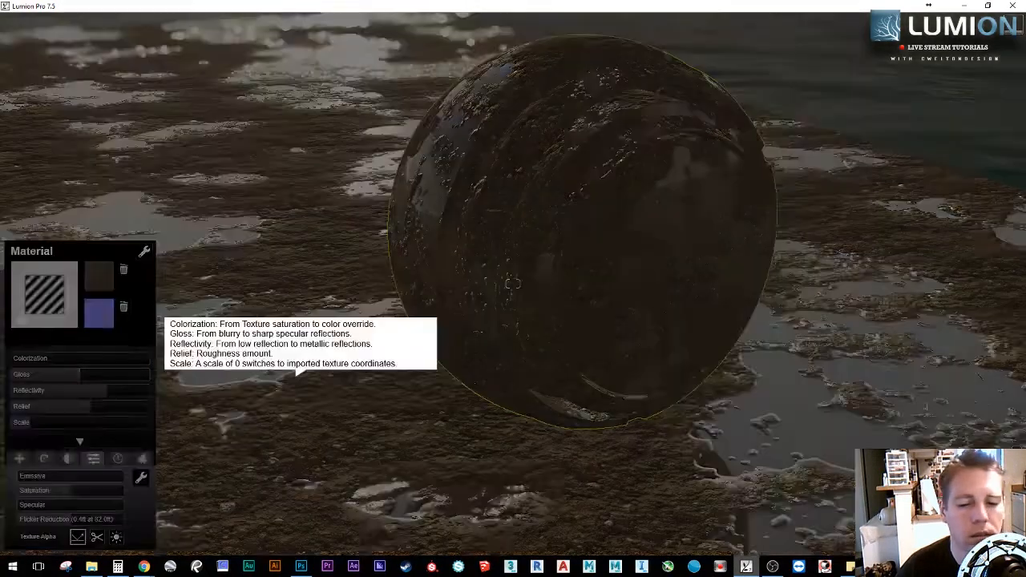
left_click(986, 533)
left_click(1013, 481)
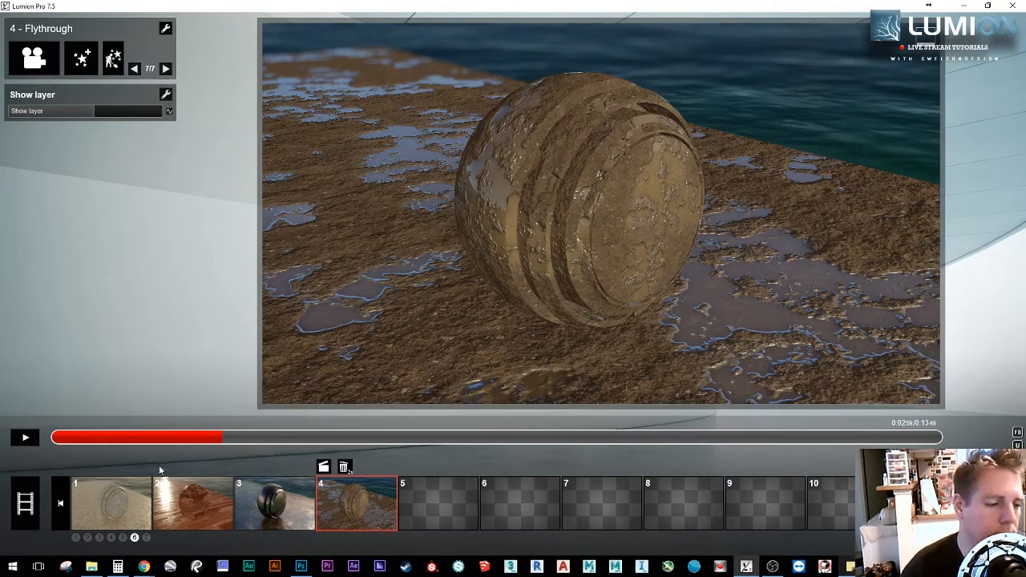
Step: Play the entire movie, skipping ahead through the four material clips, and pause near the end of the mud clip
left_click(111, 501)
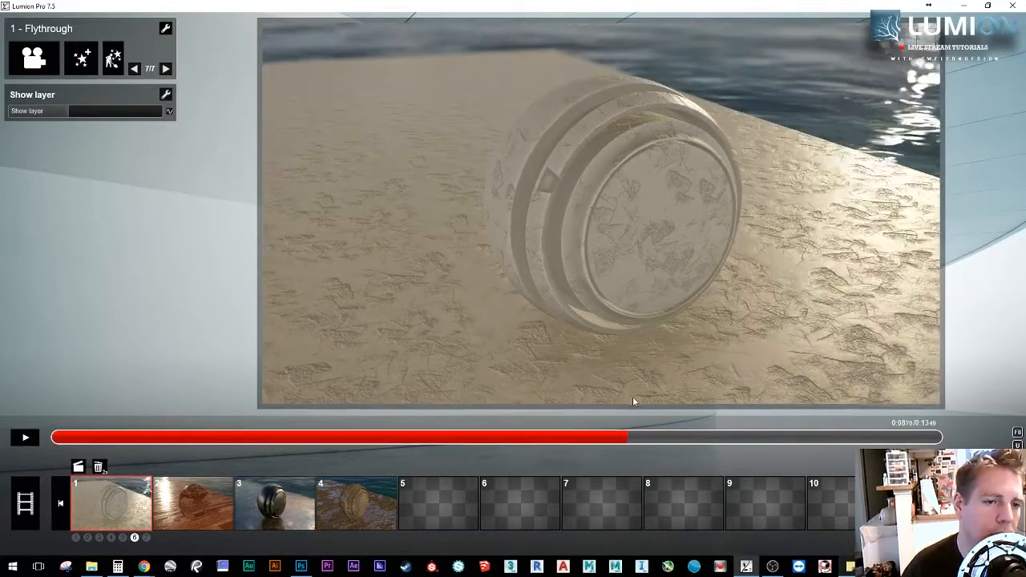
left_click(25, 503)
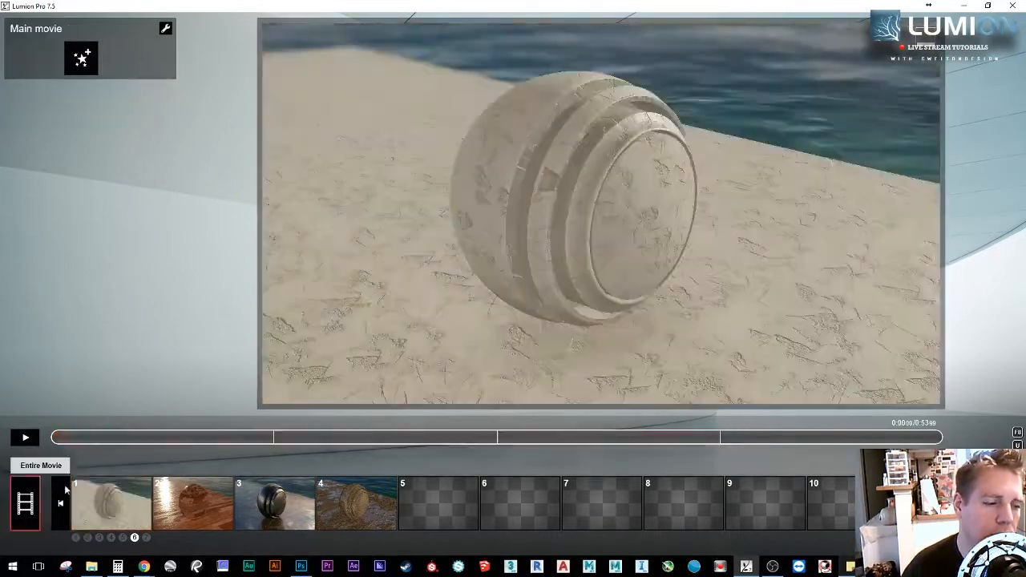
left_click(27, 439)
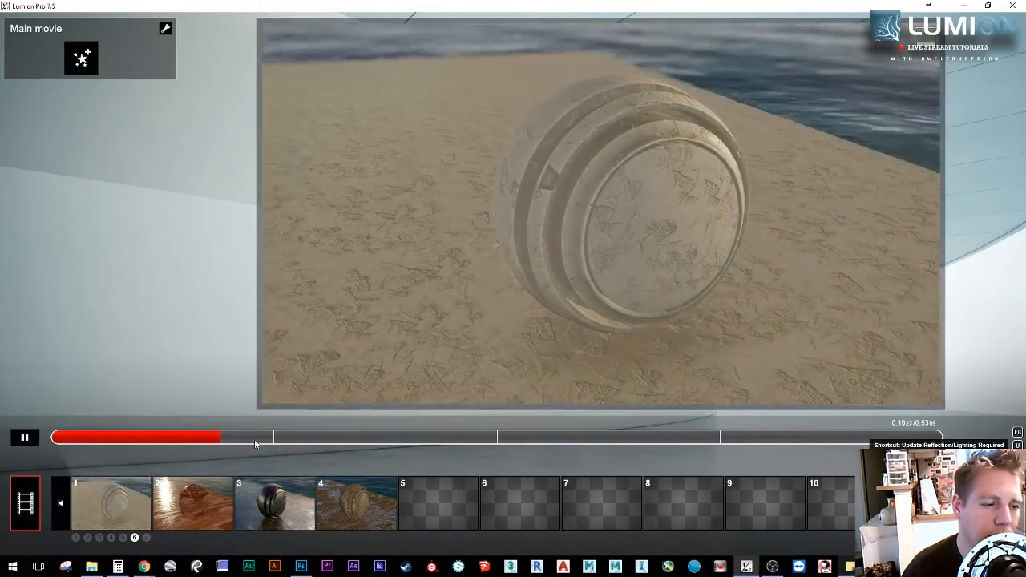
left_click_drag(261, 438, 586, 438)
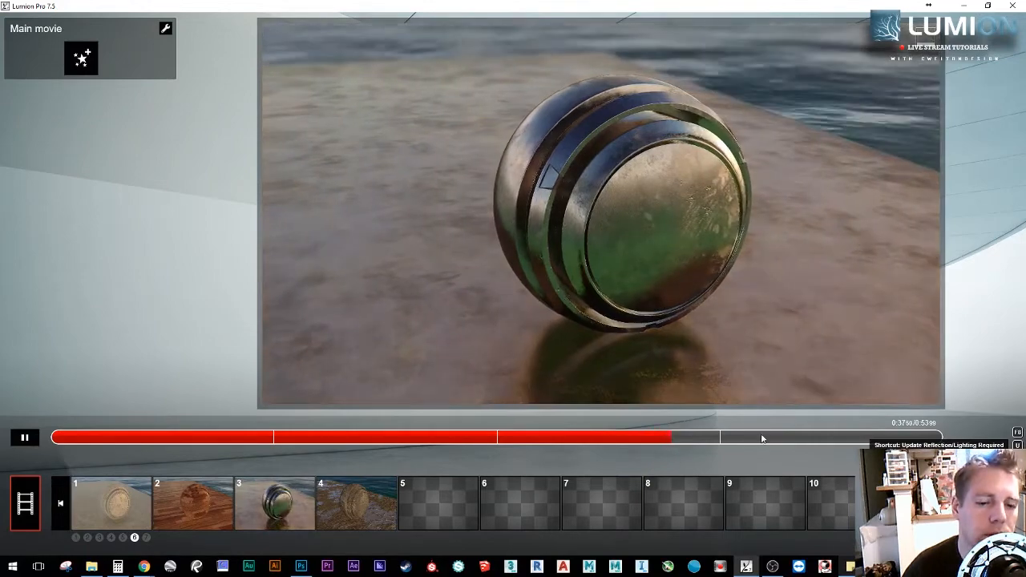
left_click_drag(767, 438, 814, 452)
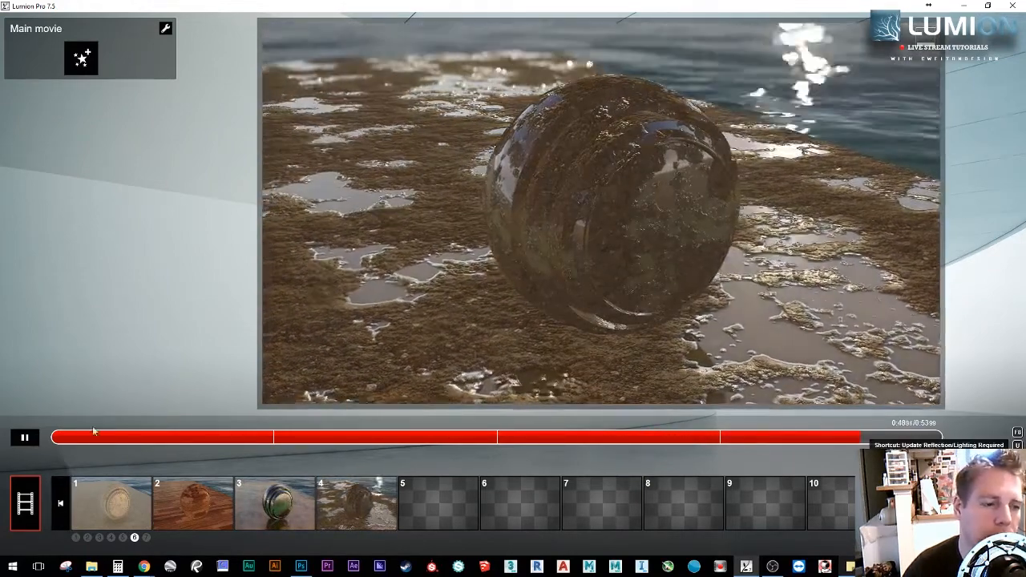
left_click(24, 437)
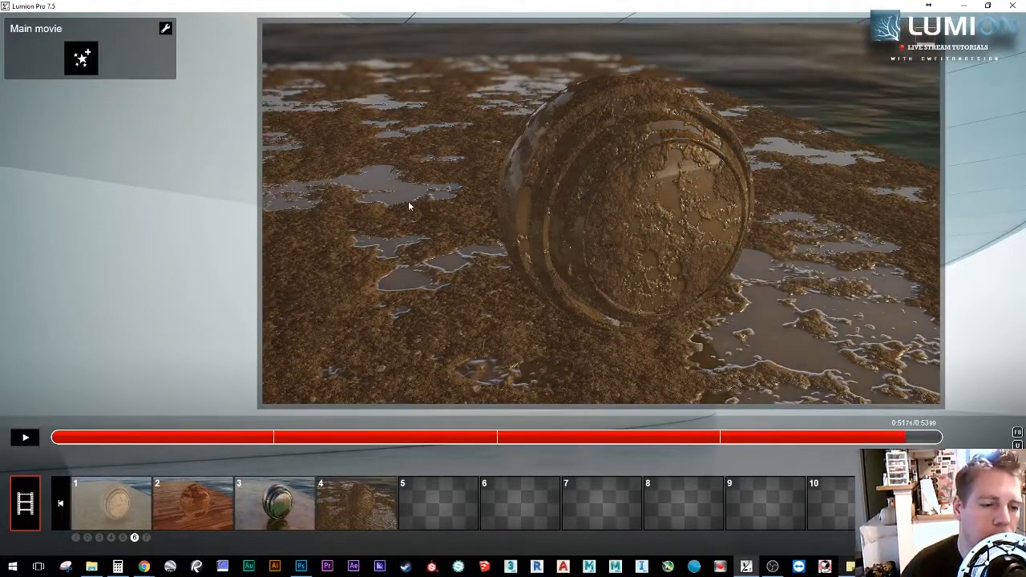